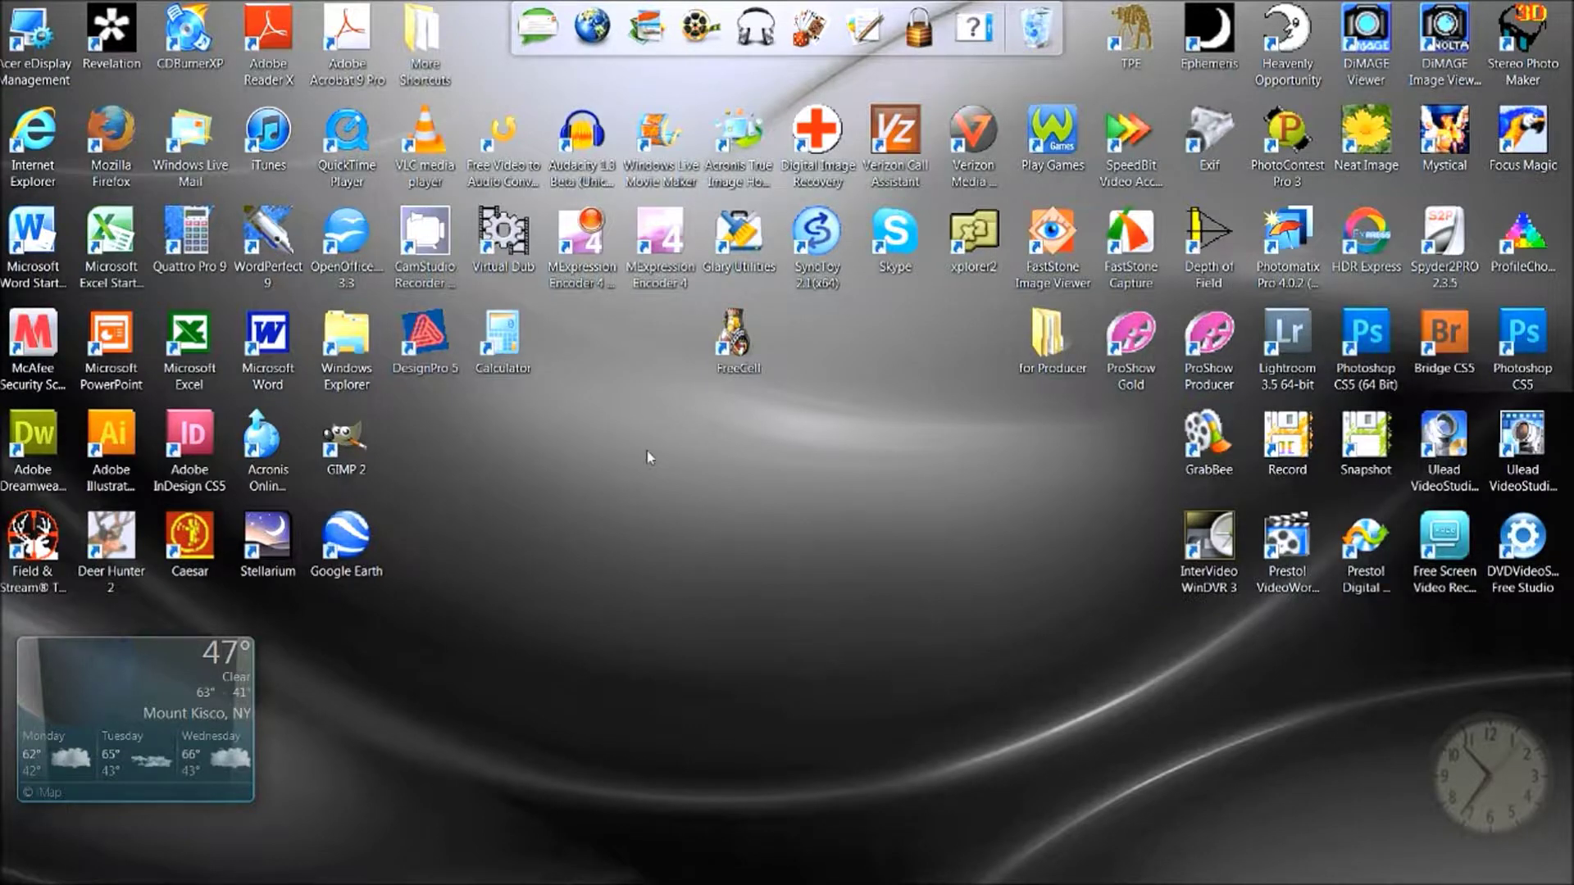
Switch to Lightroom and display All Photographs from the catalog in the Library grid.
{"action": "mouse_move", "coordinate": [196, 883]}
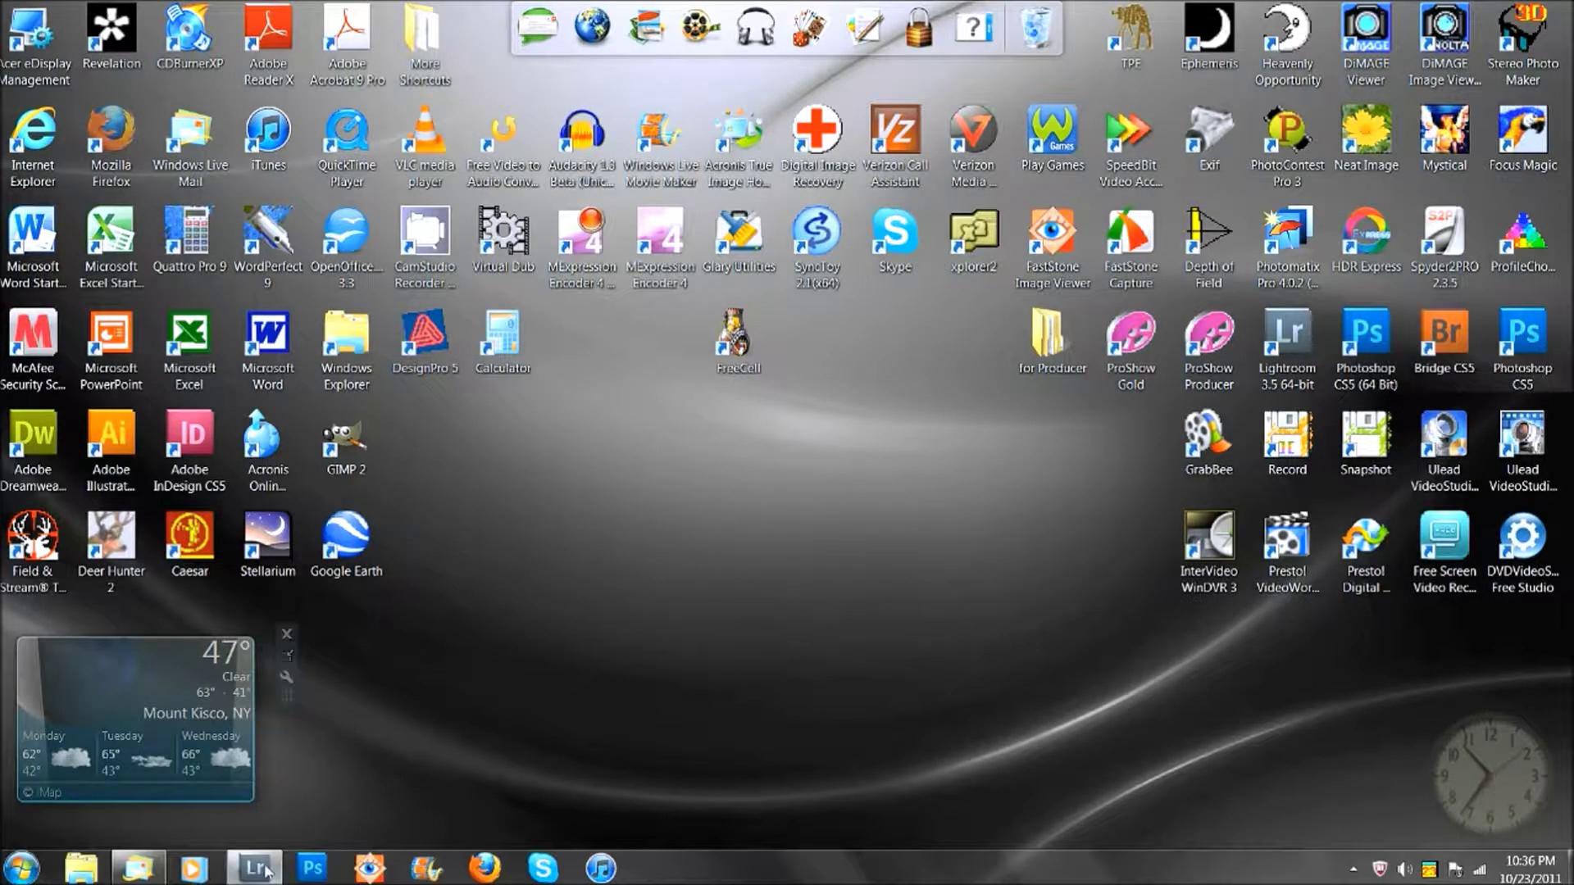
{"action": "left_click", "coordinate": [288, 826]}
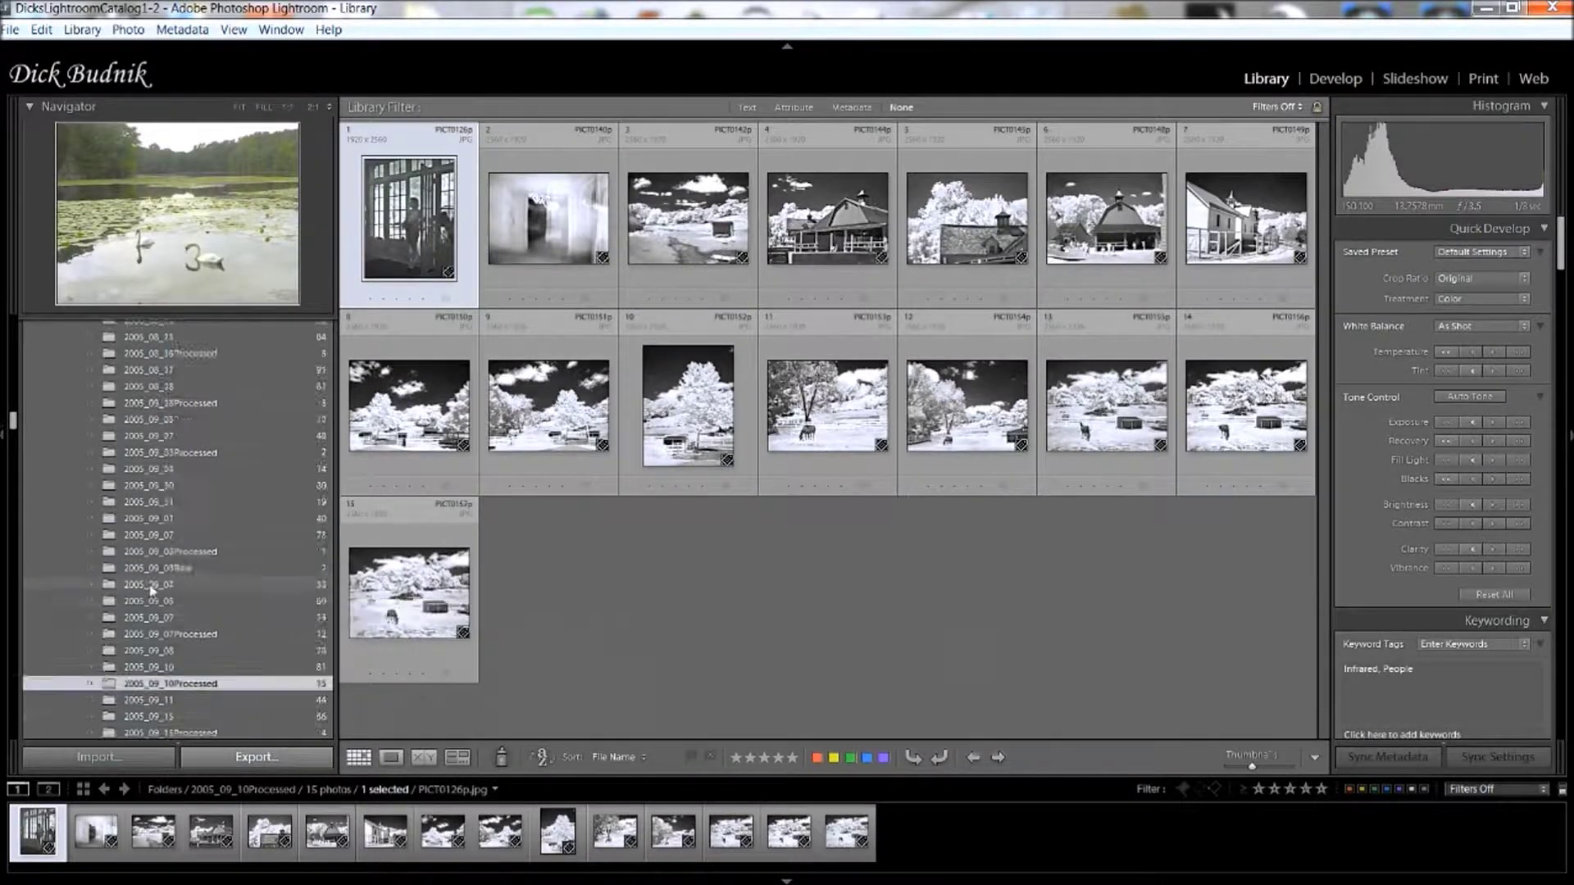
{"action": "scroll", "coordinate": [150, 588], "scroll_direction": "up", "scroll_amount": 5}
{"action": "scroll", "coordinate": [152, 605], "scroll_direction": "up", "scroll_amount": 4}
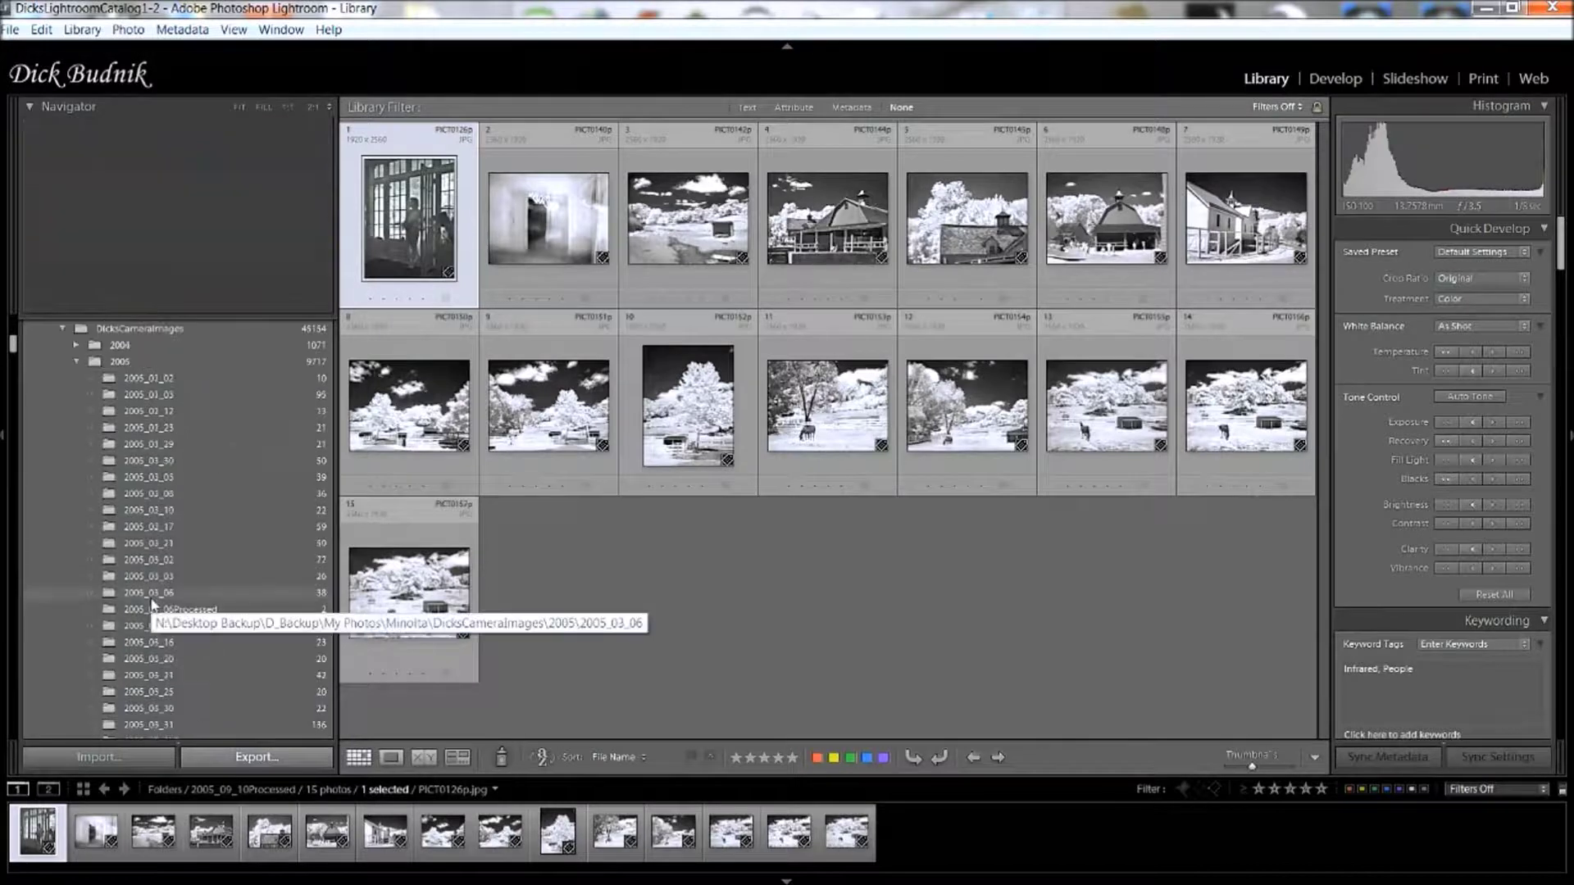
{"action": "scroll", "coordinate": [152, 605], "scroll_direction": "up", "scroll_amount": 10}
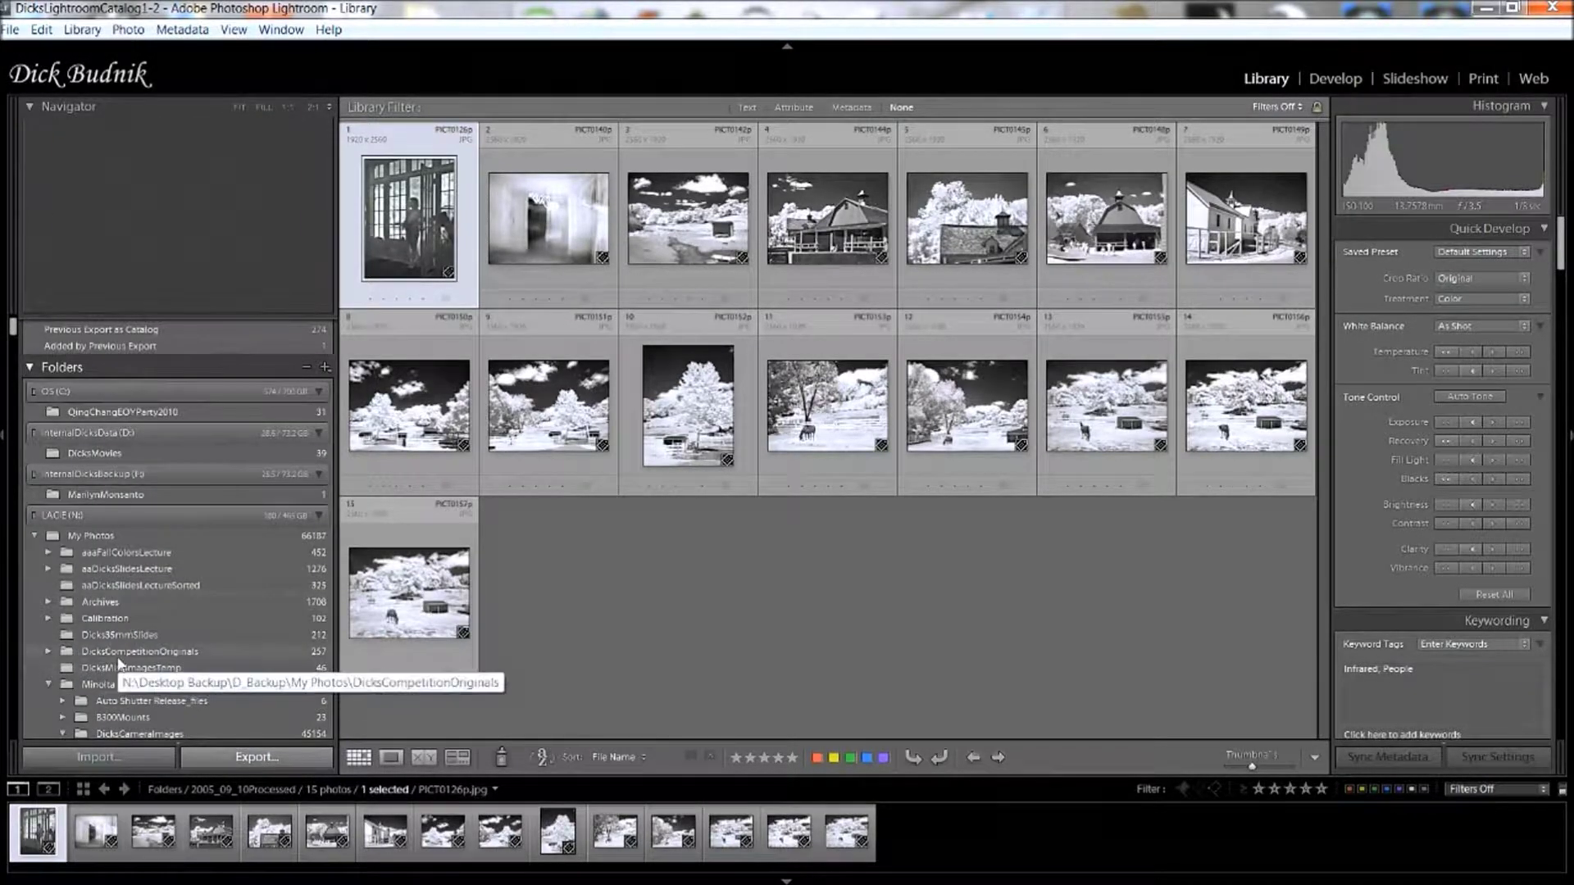
{"action": "scroll", "coordinate": [119, 666], "scroll_direction": "up", "scroll_amount": 2}
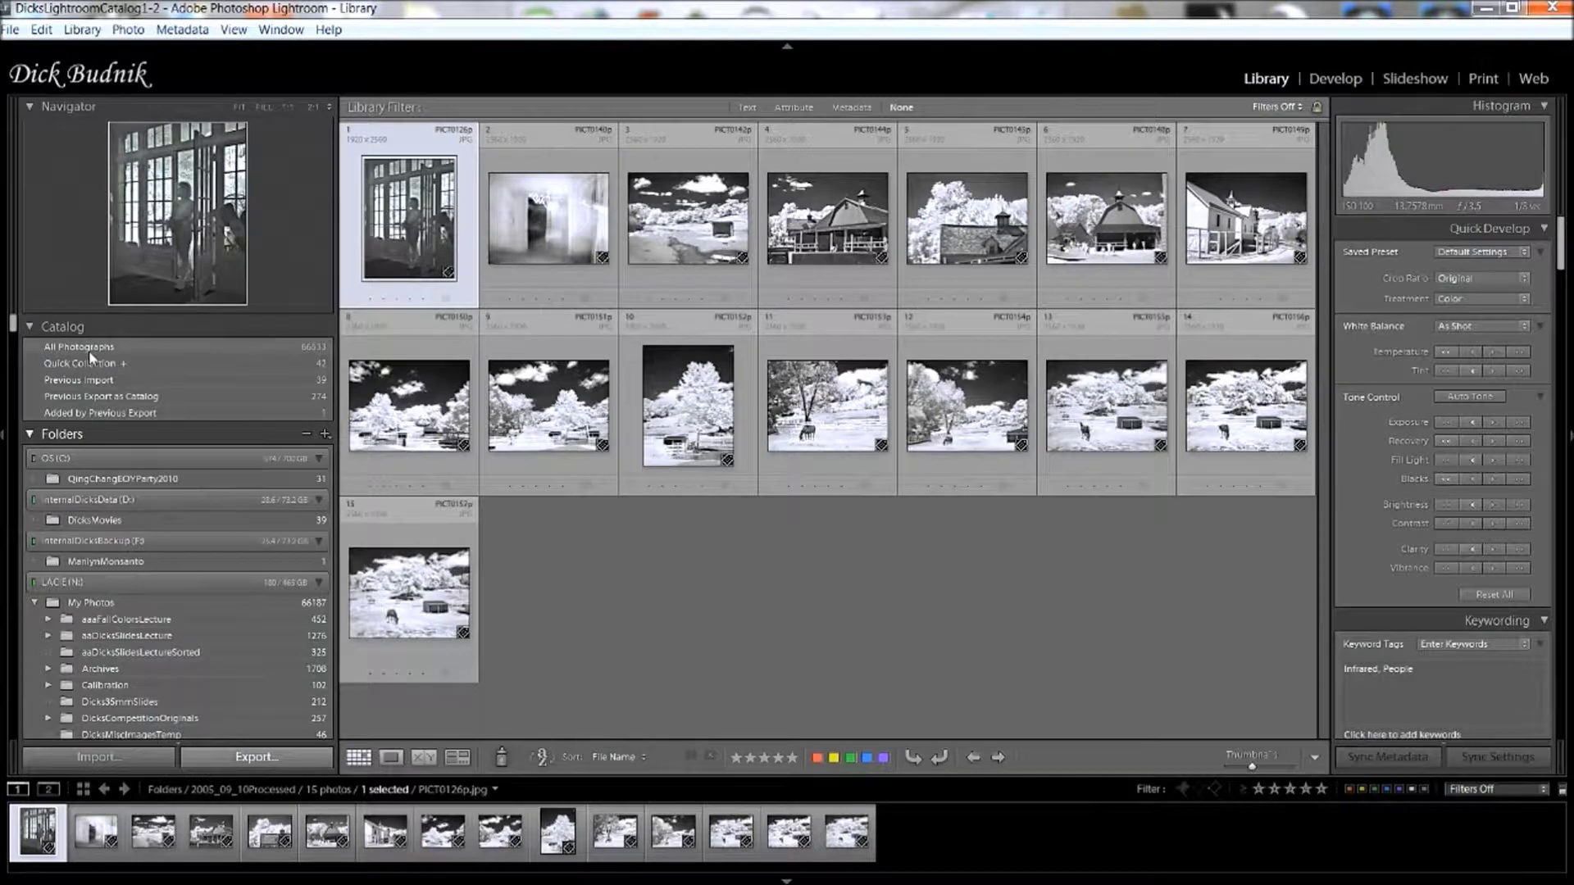
{"action": "key", "text": "super+plus"}
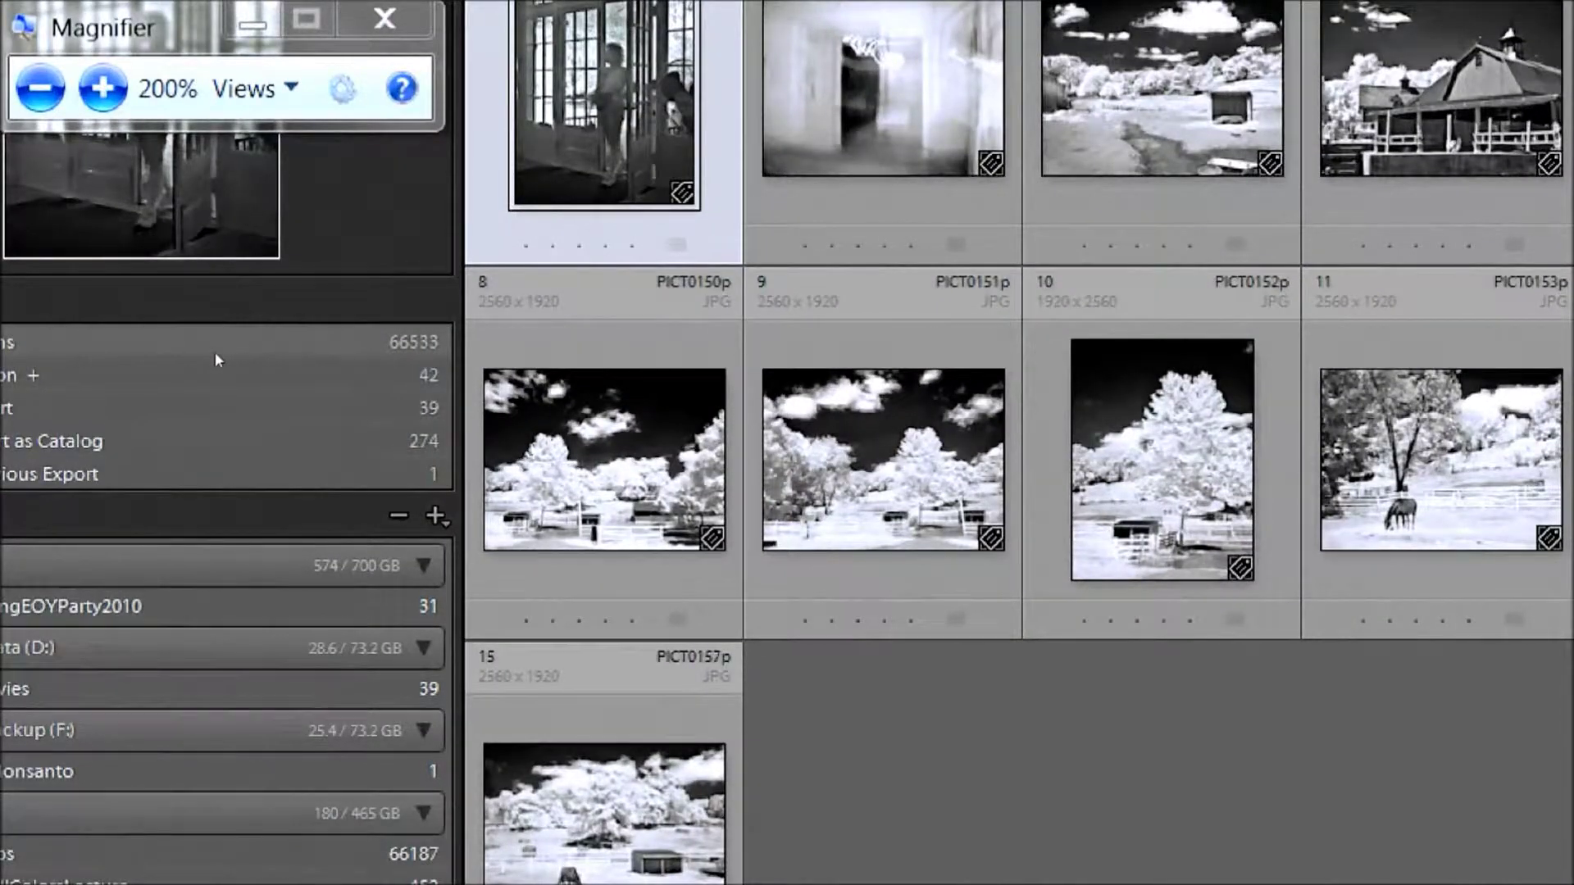
{"action": "key", "text": "super+Escape"}
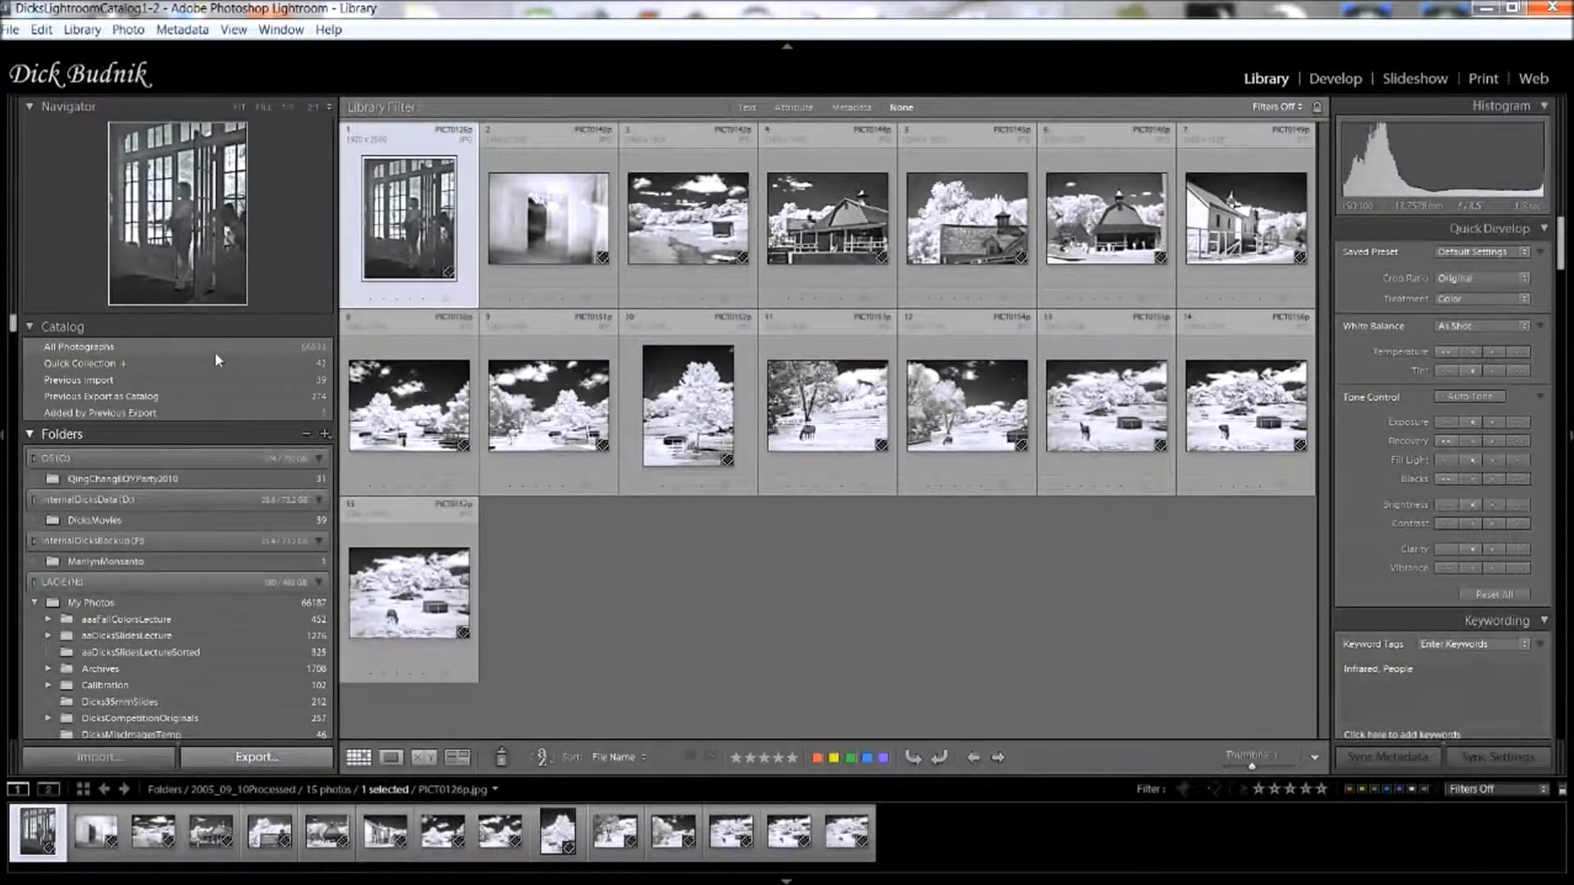
{"action": "left_click", "coordinate": [178, 348]}
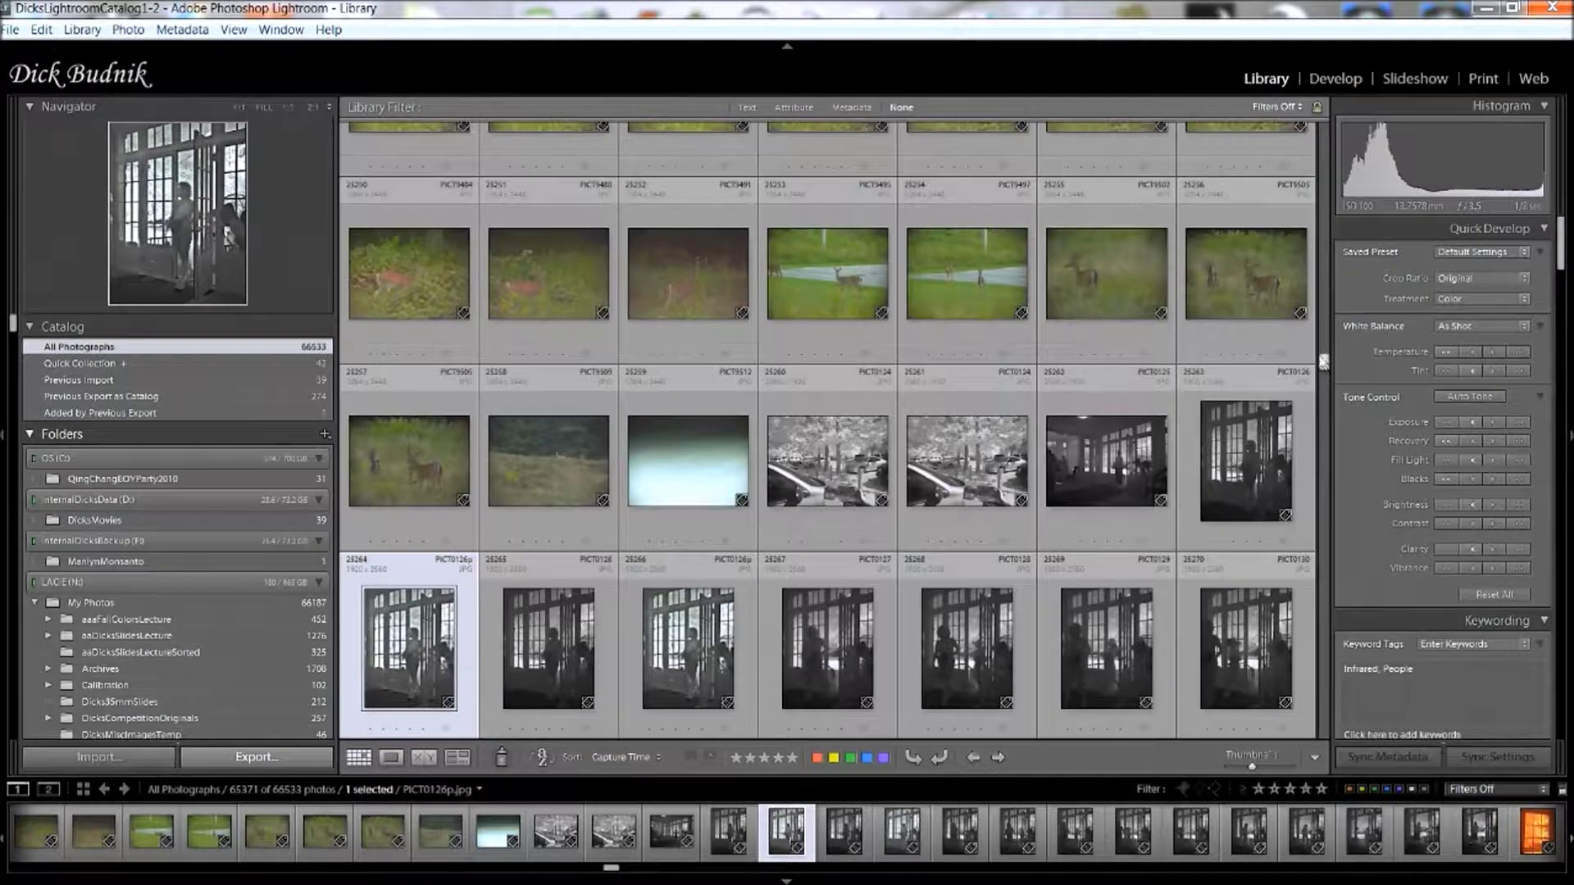
Set up a text filter for the library that searches Keywords with the Contain All rule.
{"action": "scroll", "coordinate": [1321, 361], "scroll_direction": "up", "scroll_amount": 4}
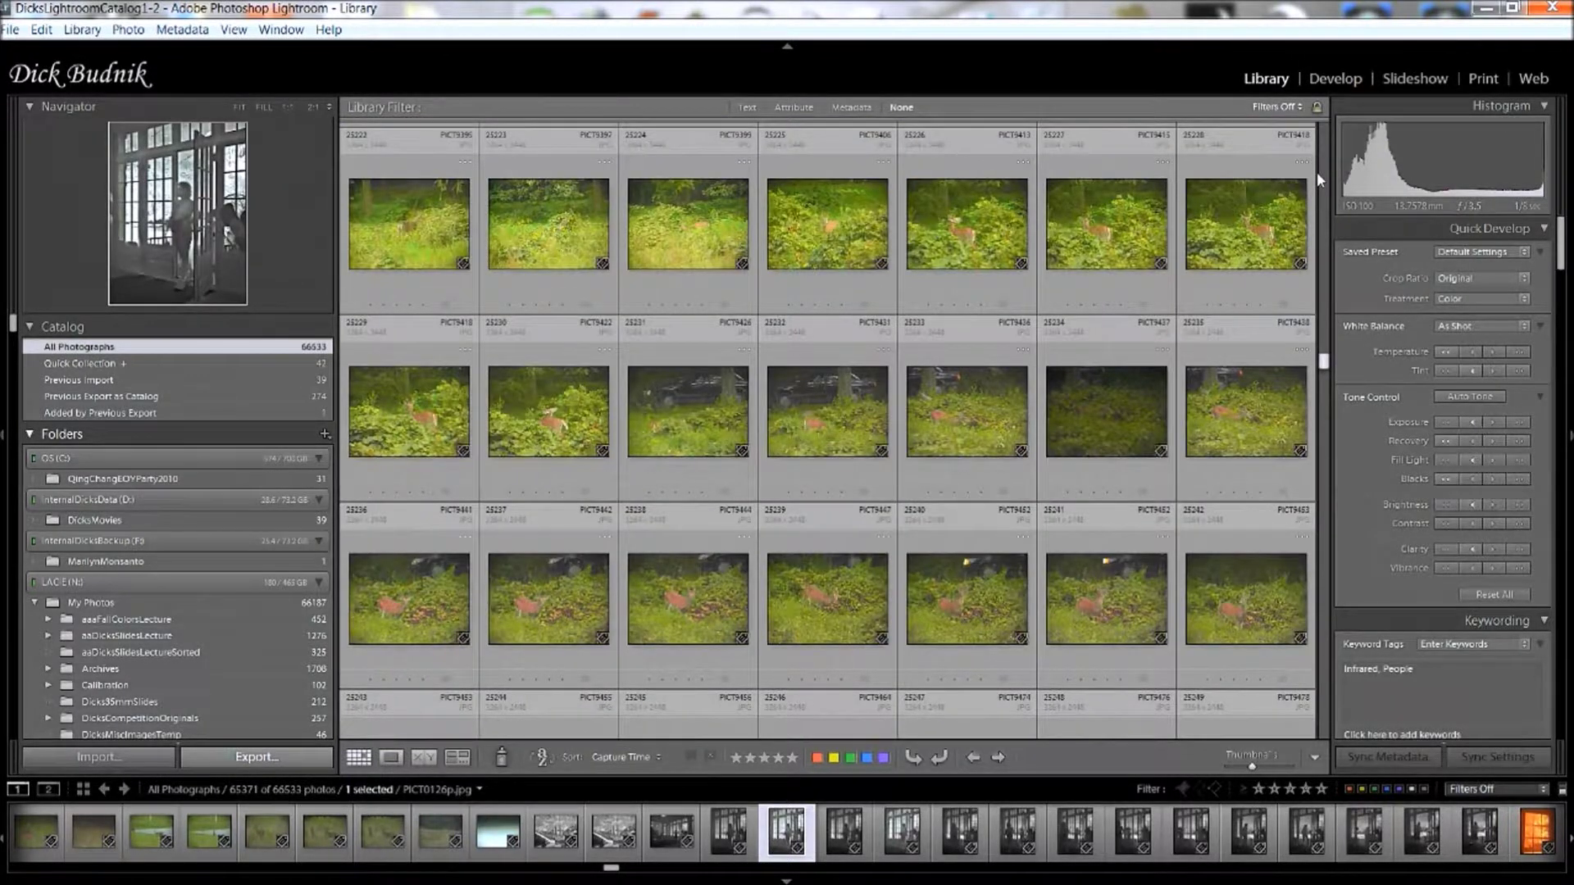
{"action": "scroll", "coordinate": [1316, 171], "scroll_direction": "up", "scroll_amount": 4}
{"action": "left_click_drag", "start_coordinate": [1323, 360], "coordinate": [1324, 483]}
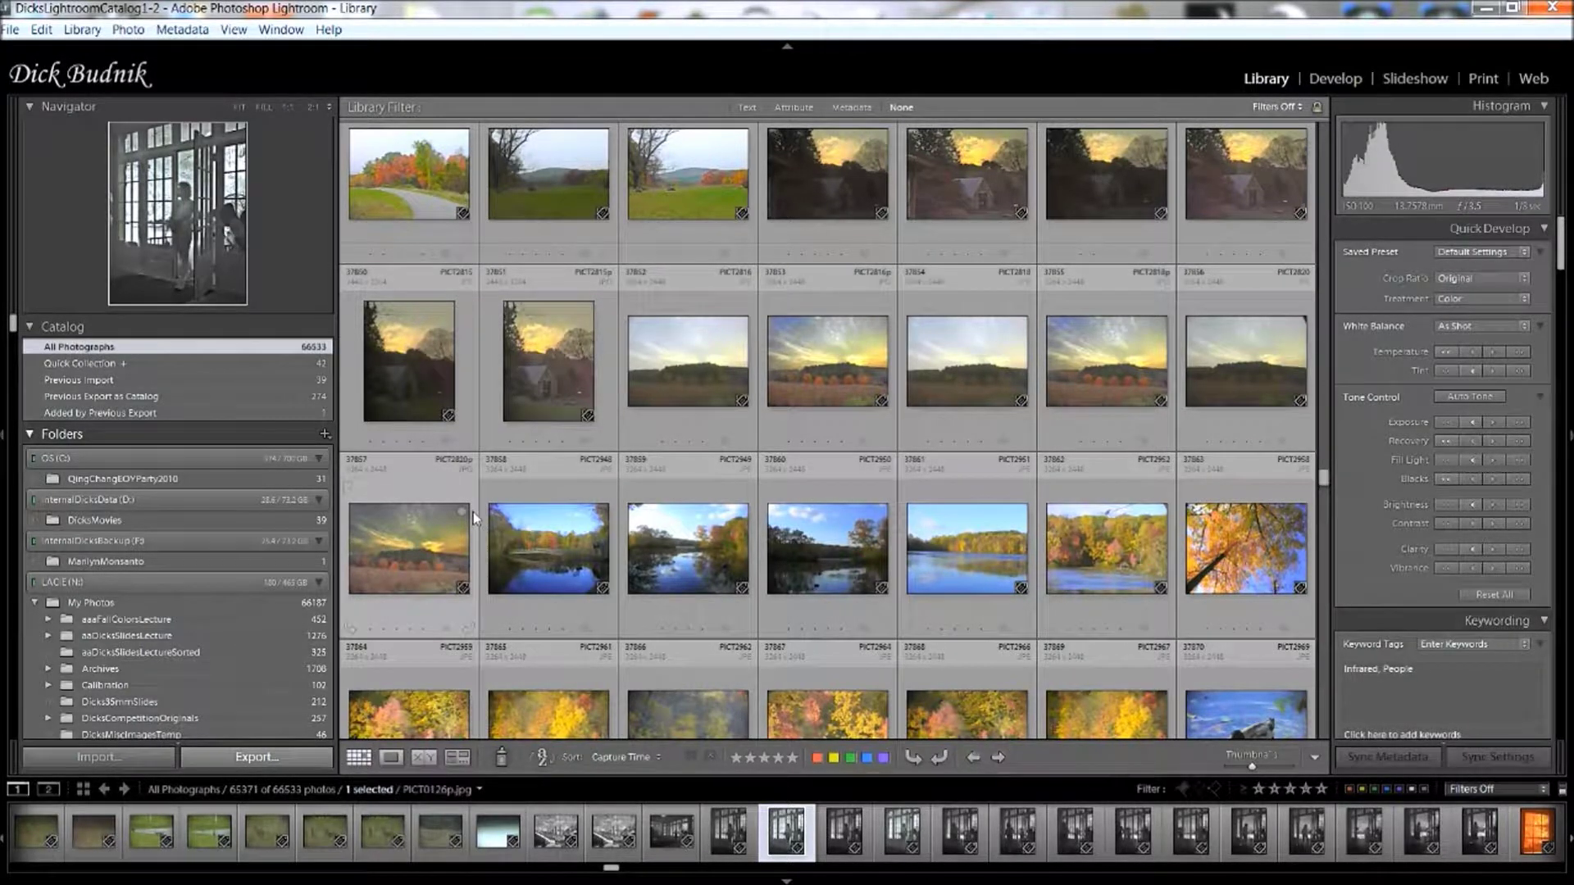
{"action": "left_click", "coordinate": [745, 108]}
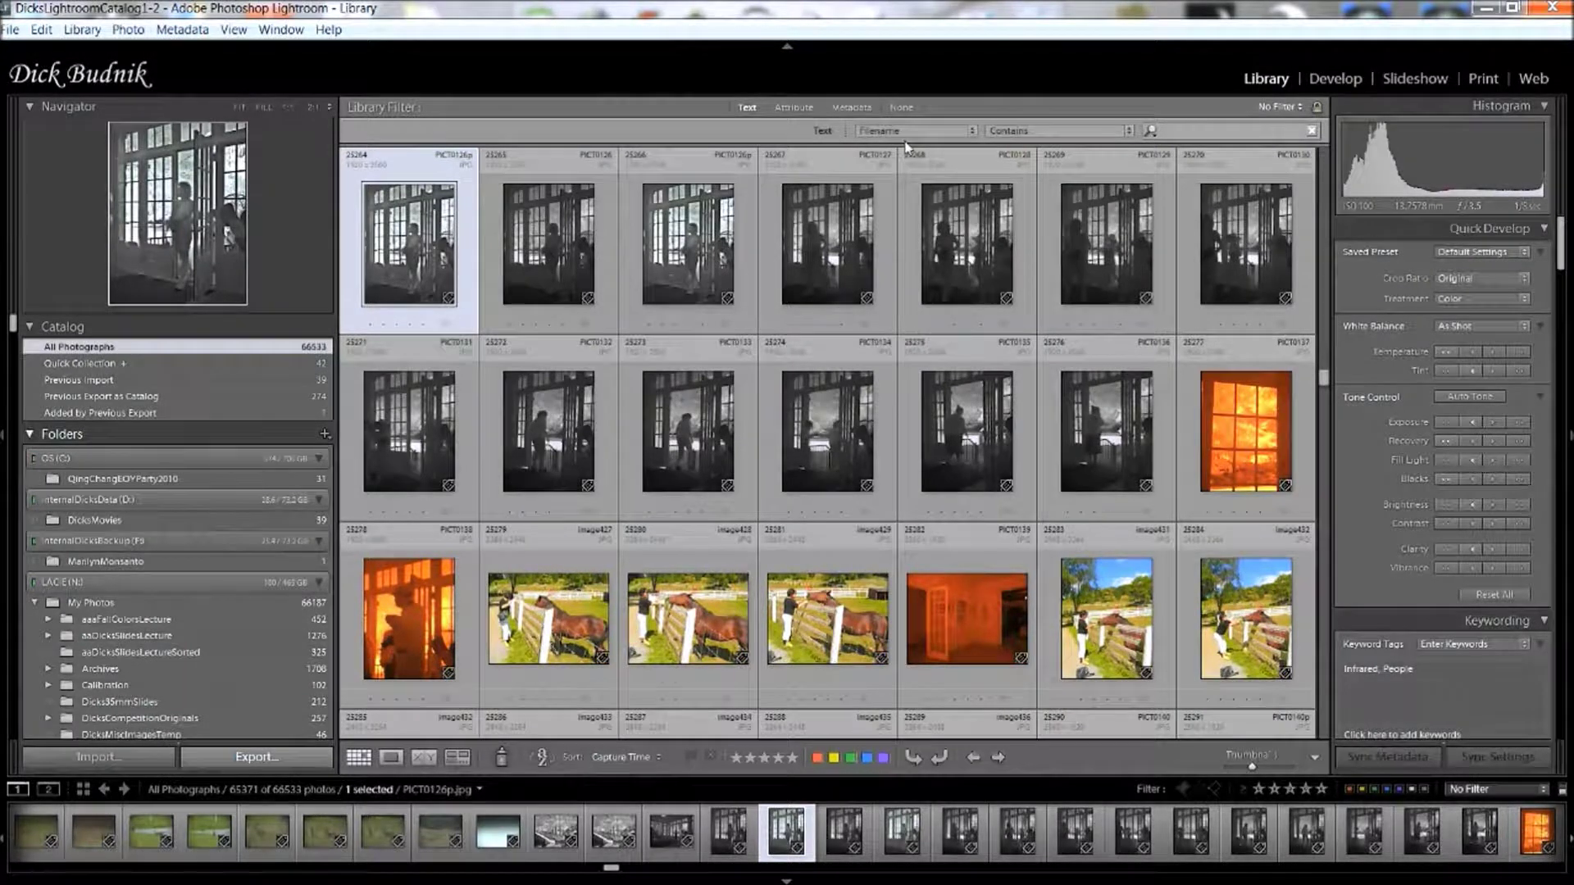
{"action": "left_click", "coordinate": [975, 132]}
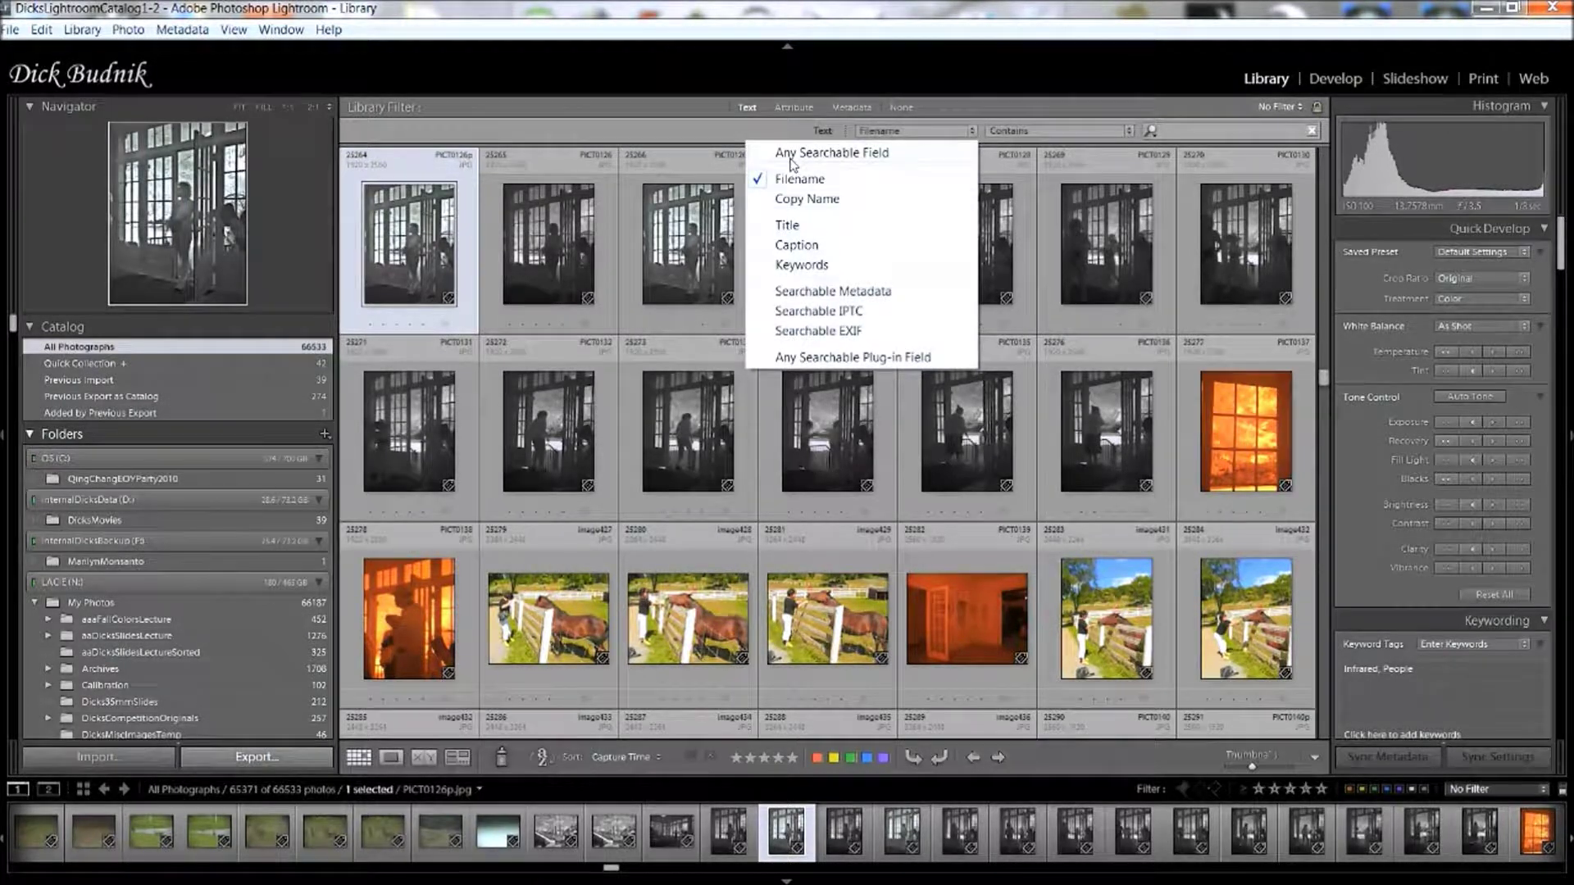
{"action": "left_click", "coordinate": [794, 268]}
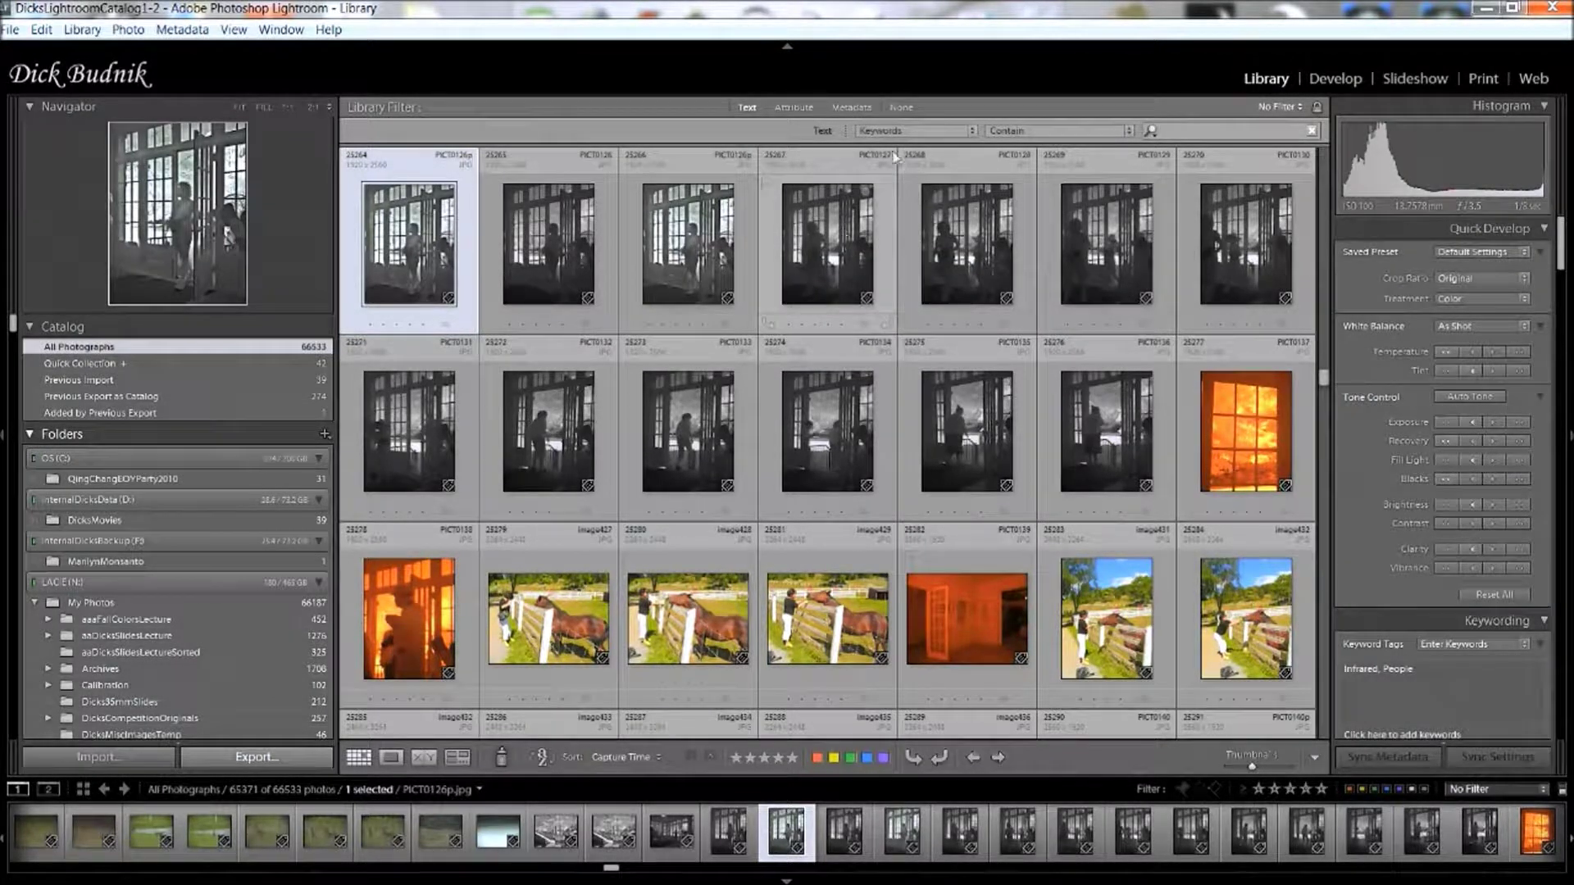
{"action": "left_click", "coordinate": [1044, 133]}
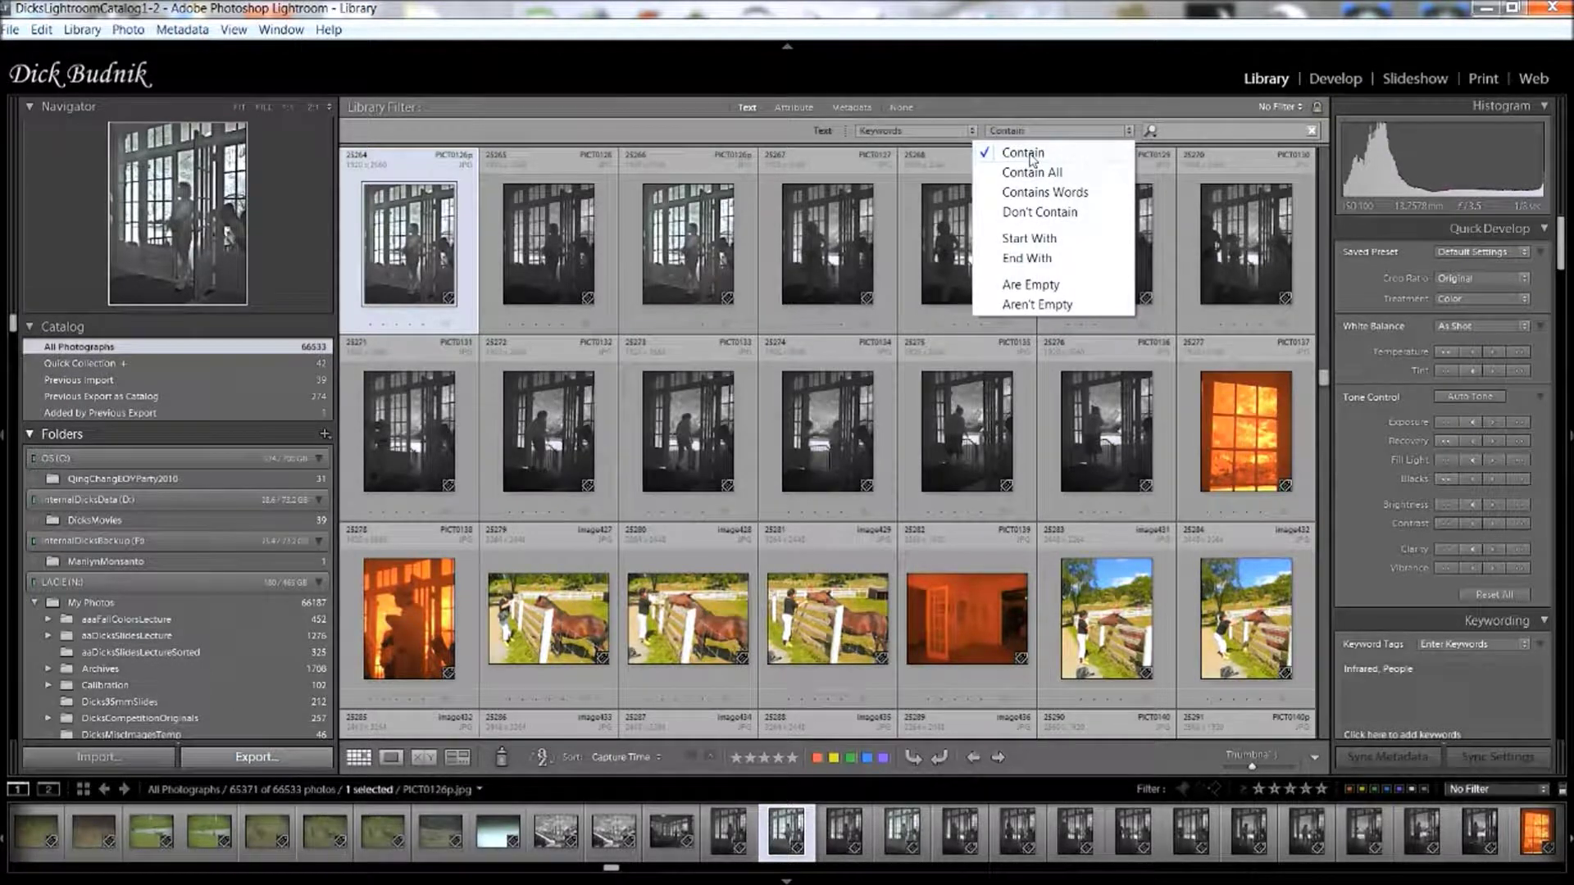
{"action": "left_click", "coordinate": [1025, 153]}
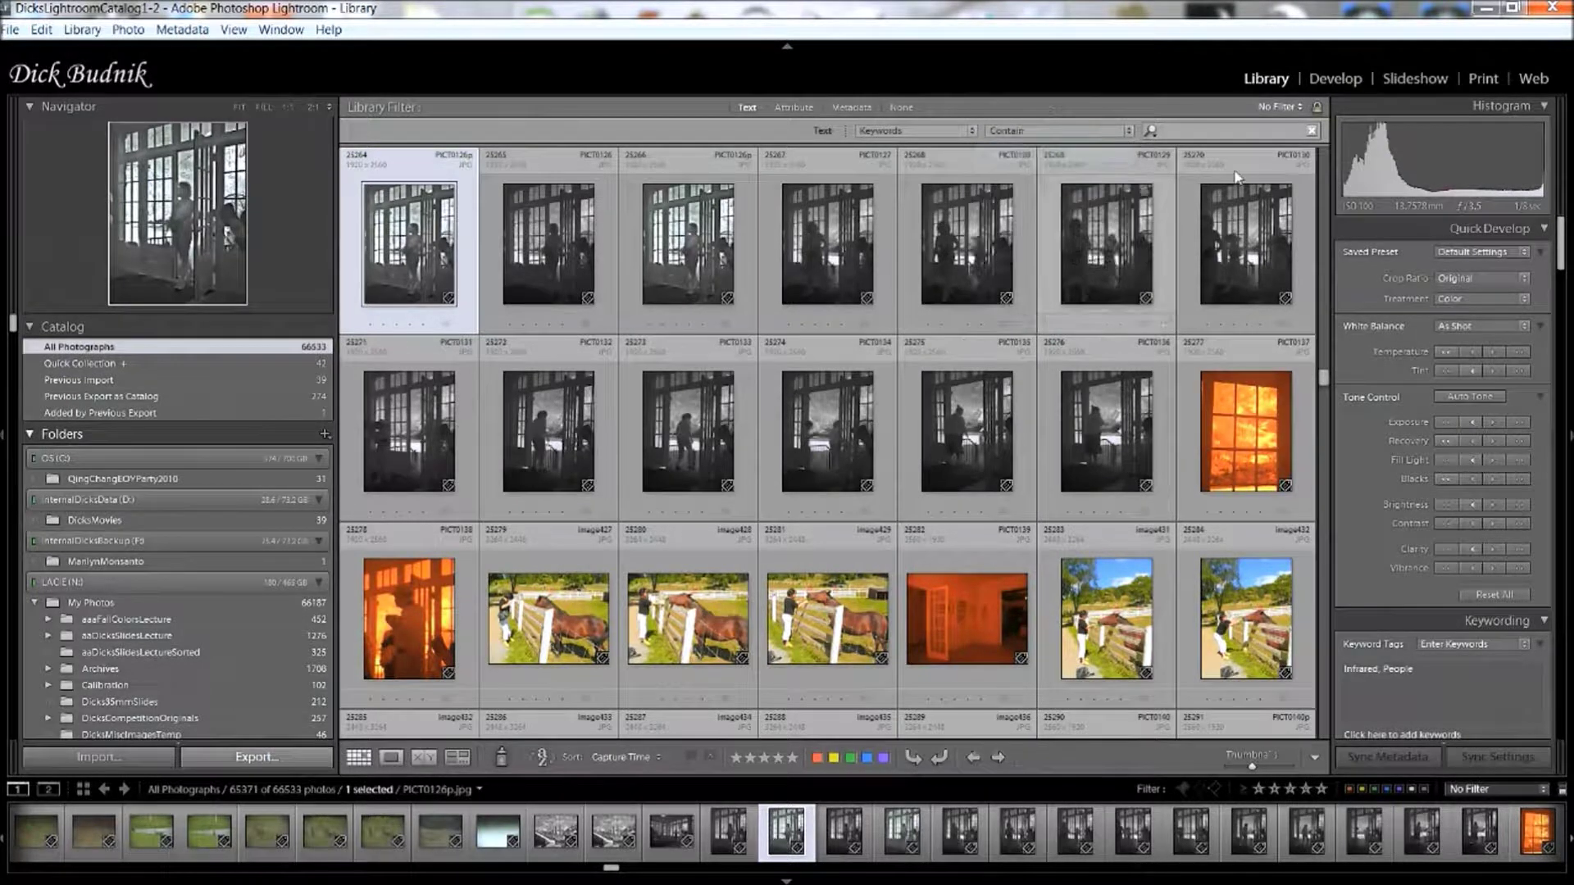
{"action": "left_click", "coordinate": [1178, 134]}
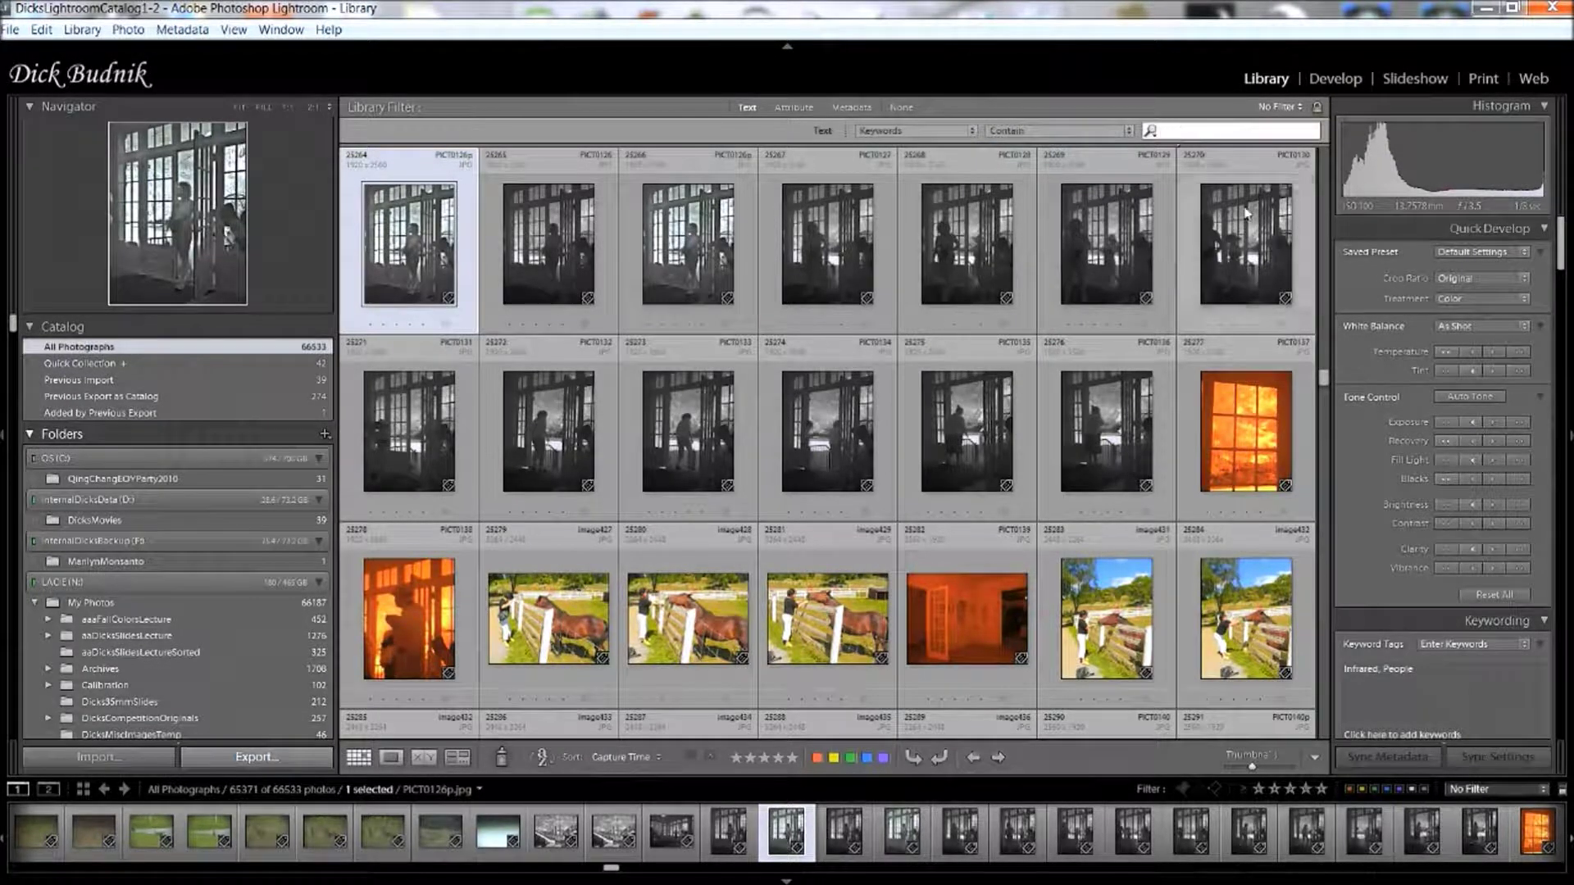
{"action": "left_click", "coordinate": [1060, 136]}
{"action": "left_click", "coordinate": [1026, 172]}
Filter the catalog for photos with the keywords "Fall Colors".
{"action": "left_click", "coordinate": [1165, 130]}
{"action": "type", "text": "Fall C"}
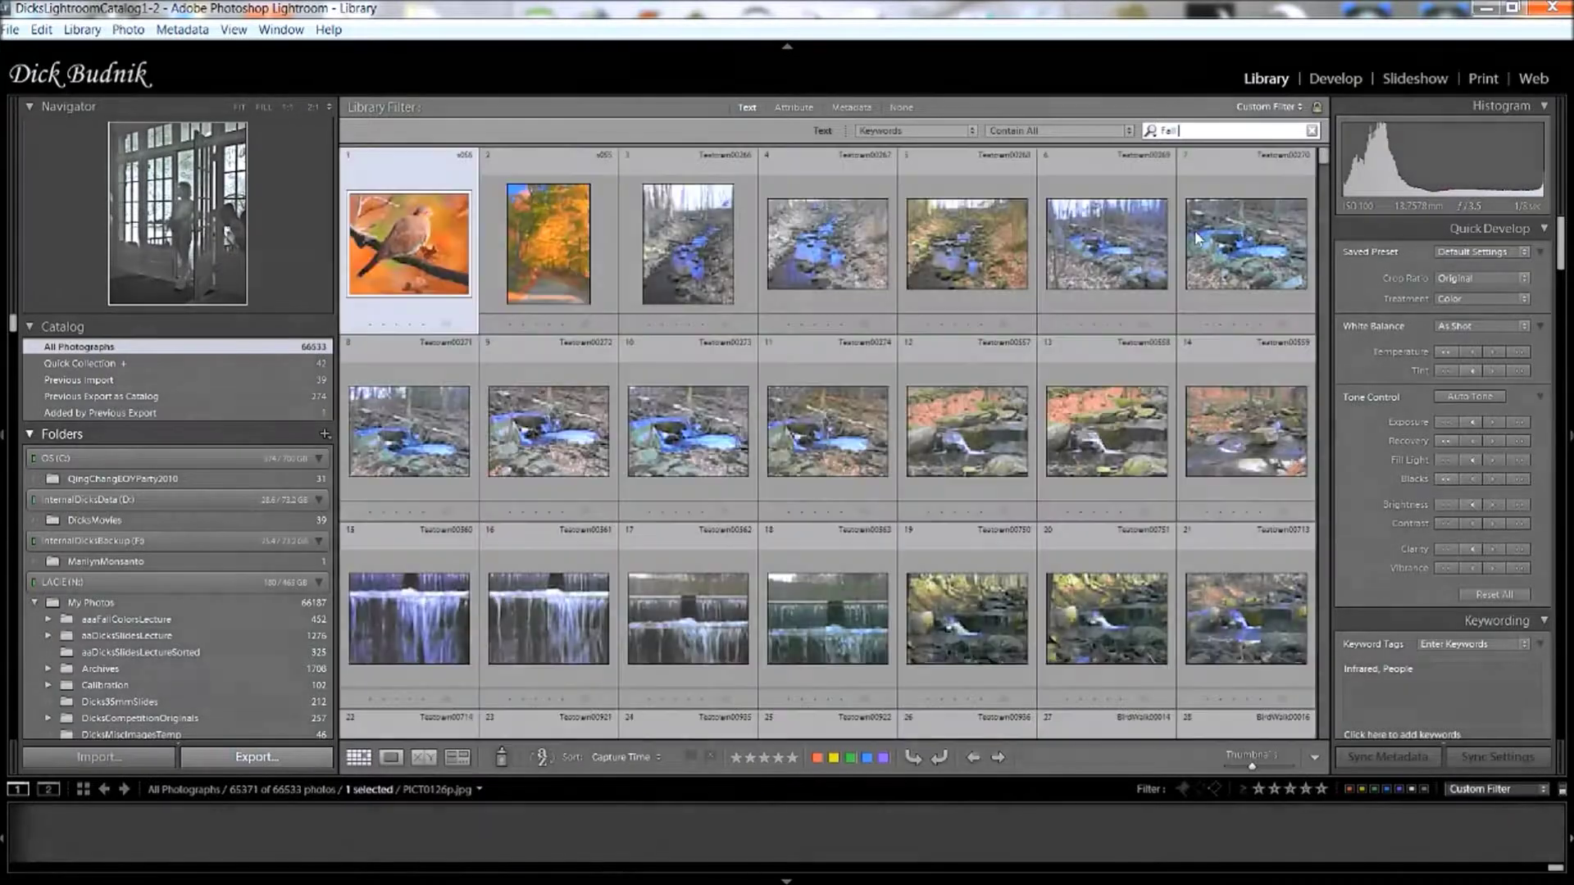
{"action": "key", "text": "BackSpace"}
{"action": "key", "text": "BackSpace"}
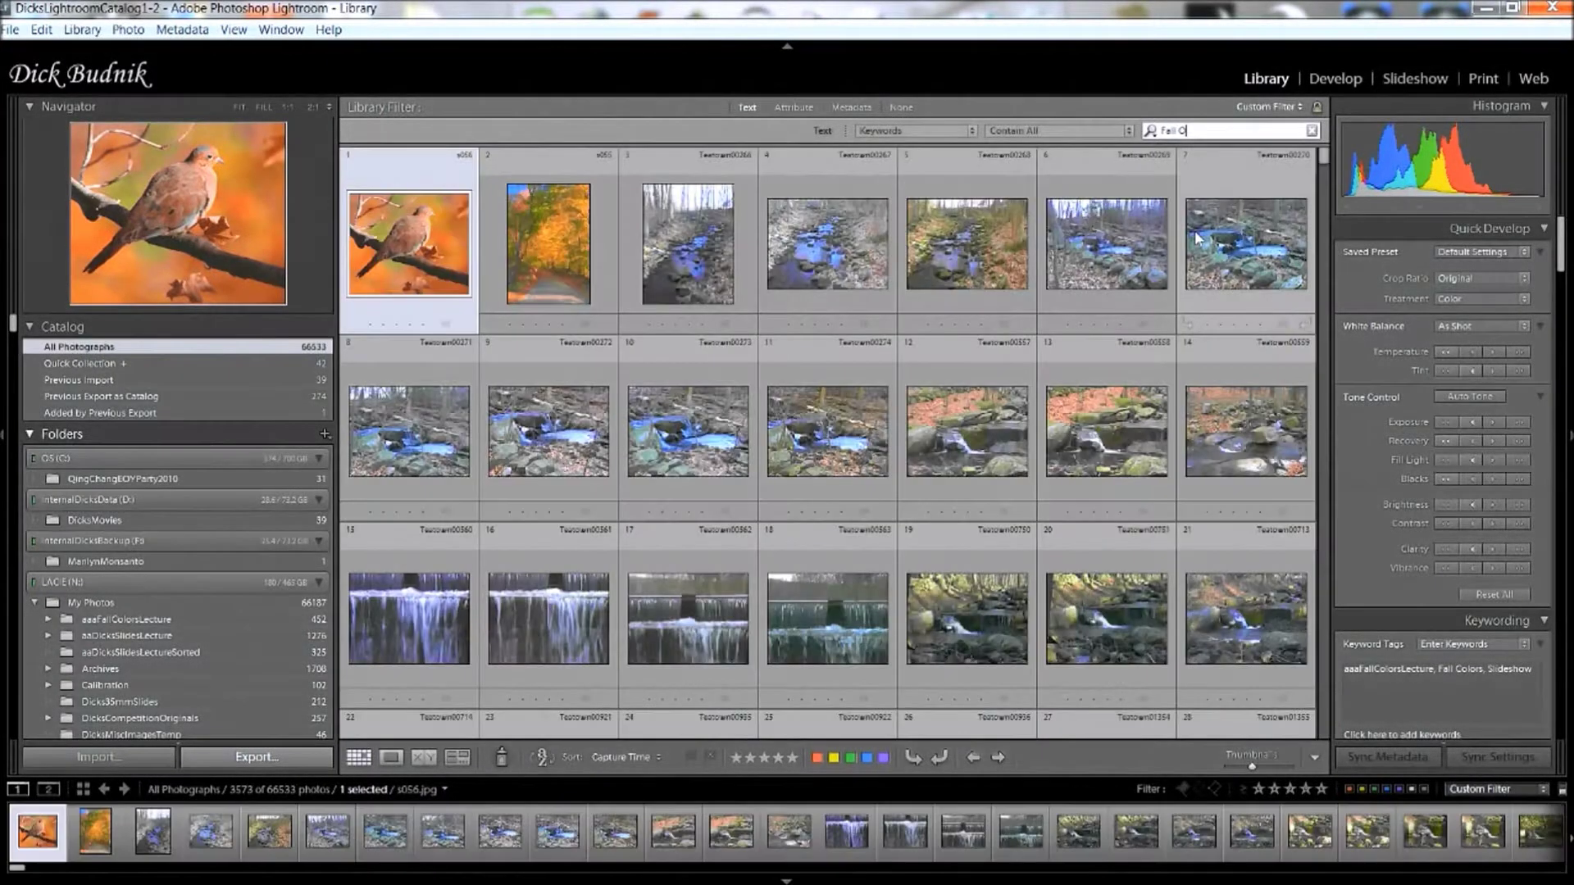
{"action": "type", "text": "Colors"}
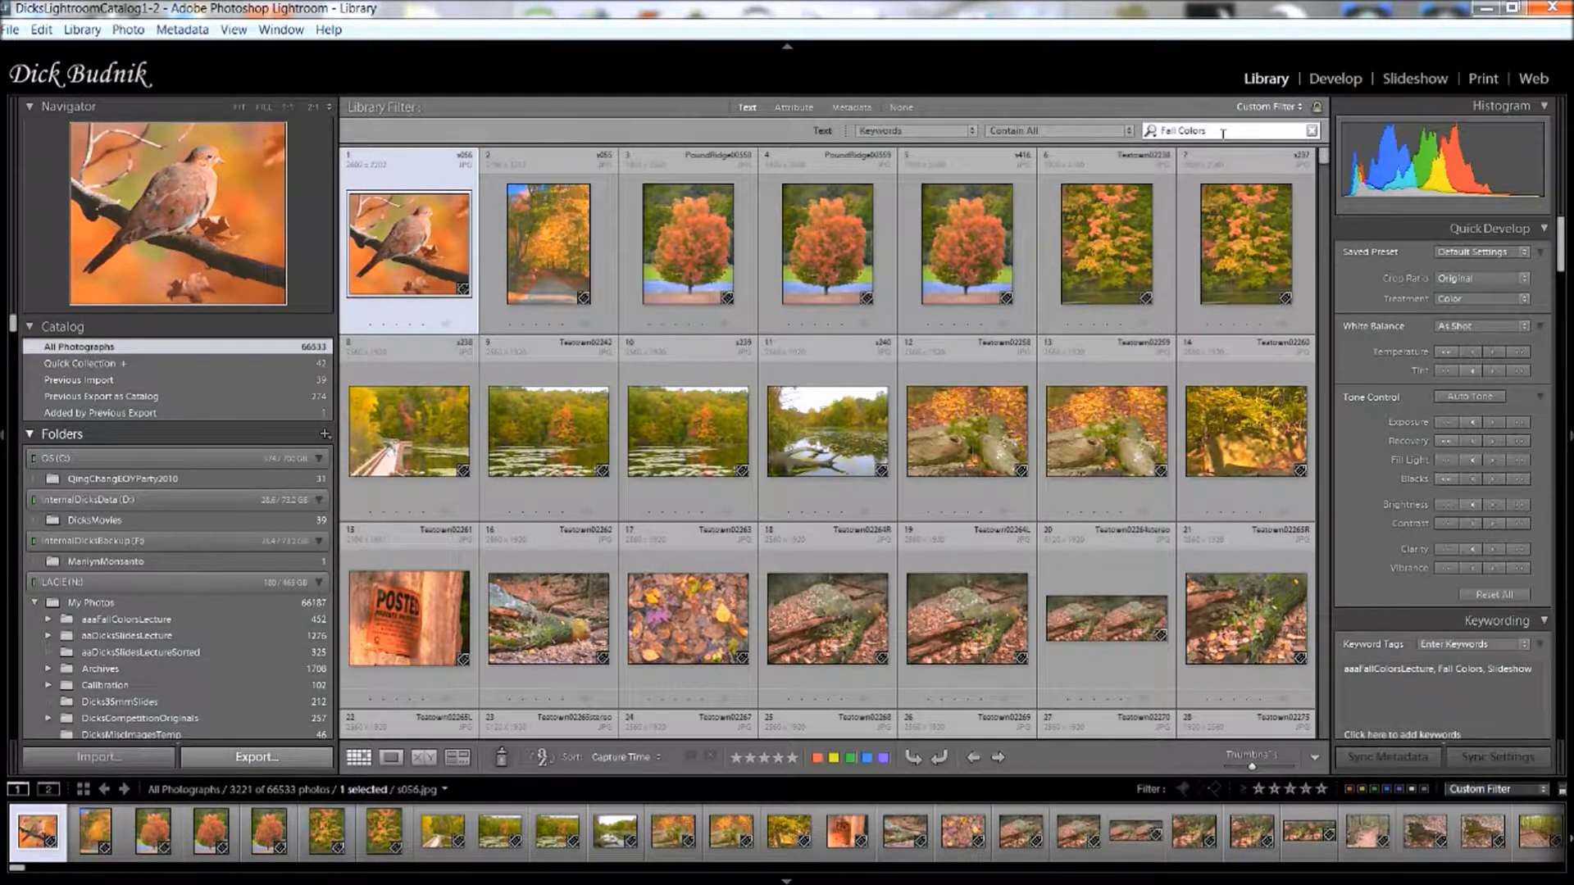
Narrow the keyword search by adding "Ward" and "Sunset" to the search text.
{"action": "type", "text": "Ward"}
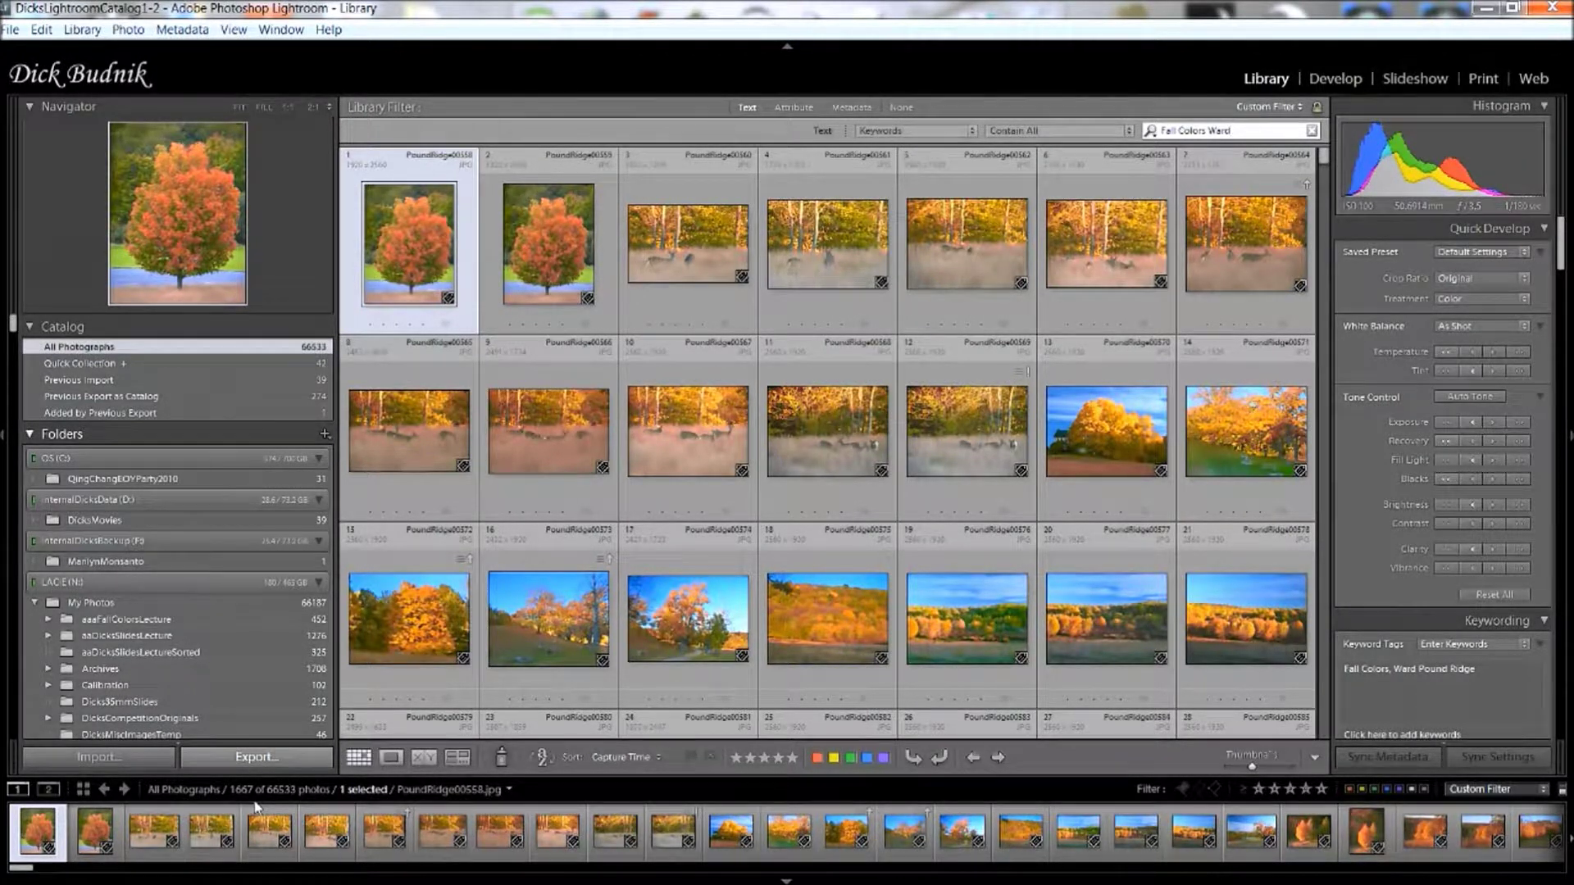
{"action": "scroll", "coordinate": [785, 377], "scroll_direction": "down", "scroll_amount": 15}
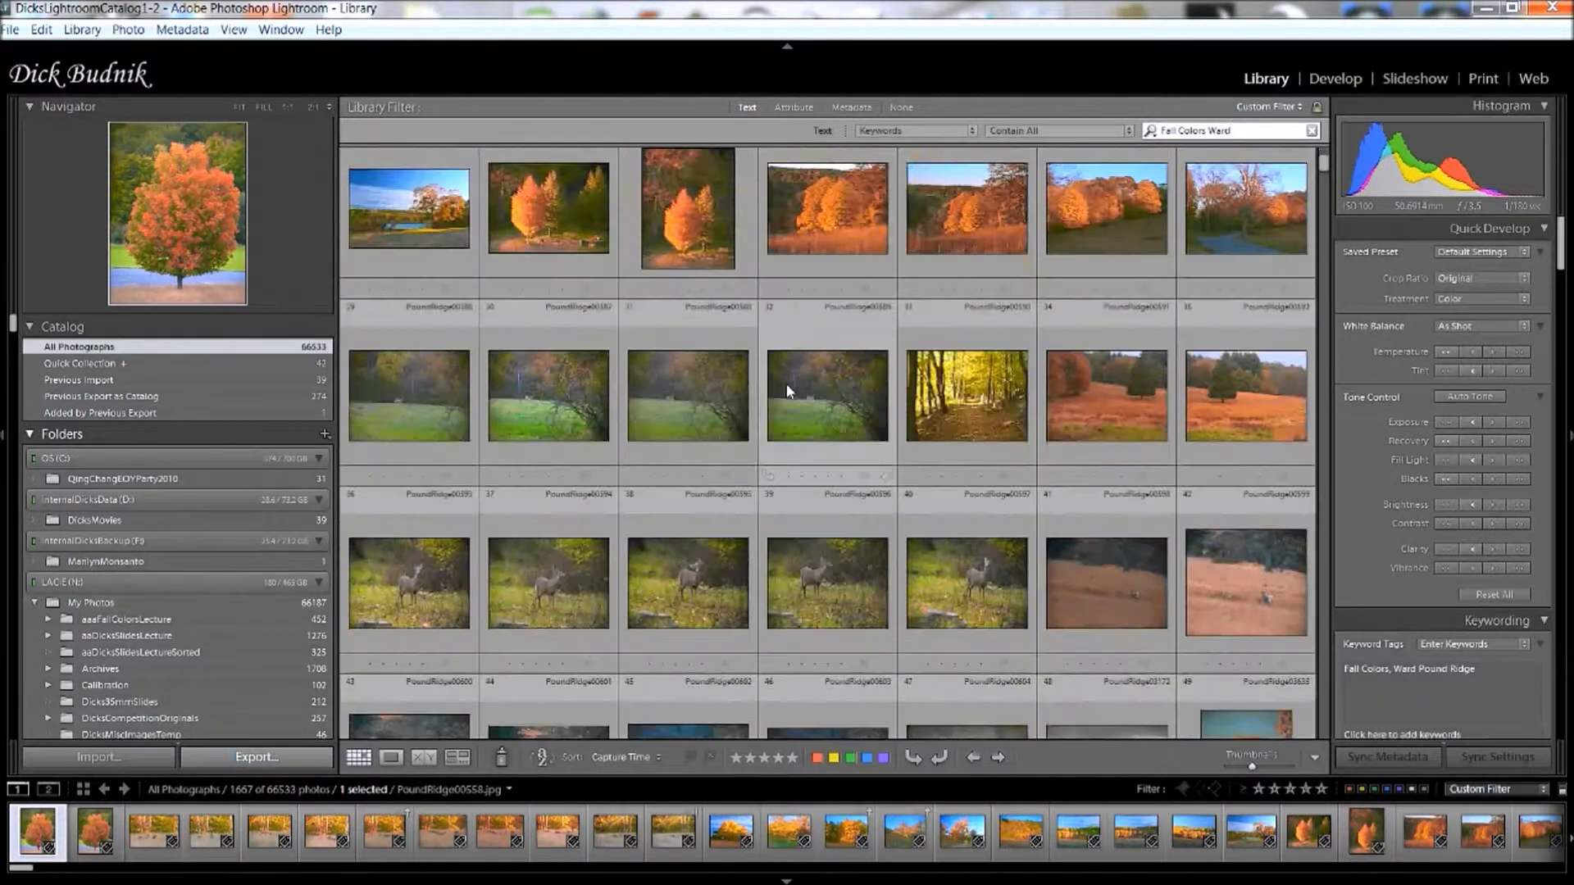
{"action": "scroll", "coordinate": [785, 385], "scroll_direction": "up", "scroll_amount": 15}
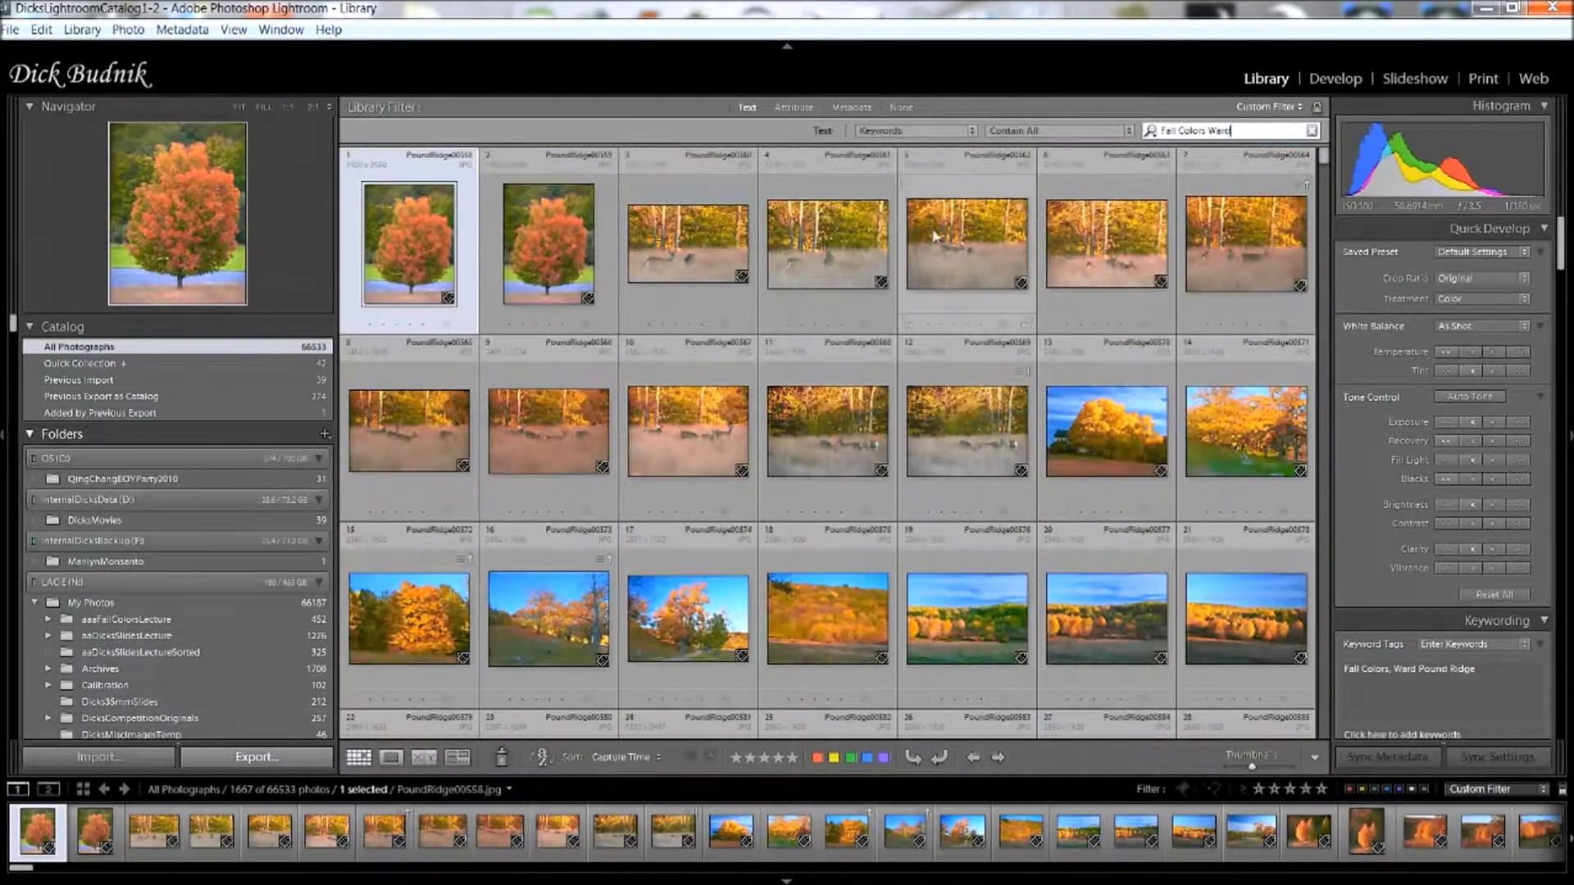
{"action": "left_click", "coordinate": [1259, 129]}
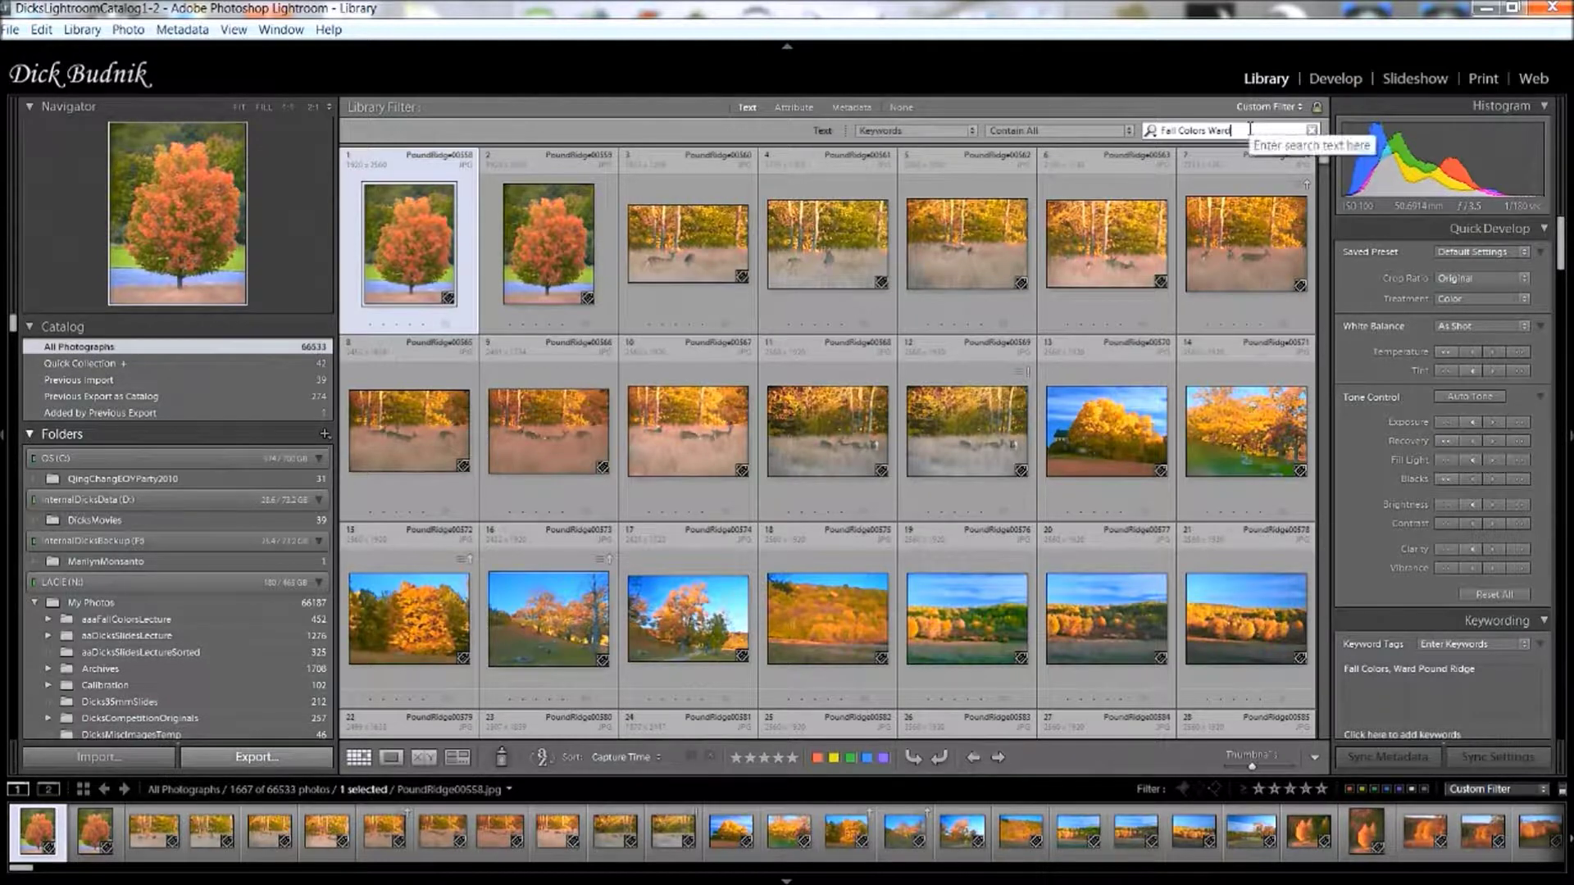
{"action": "type", "text": "Sunset"}
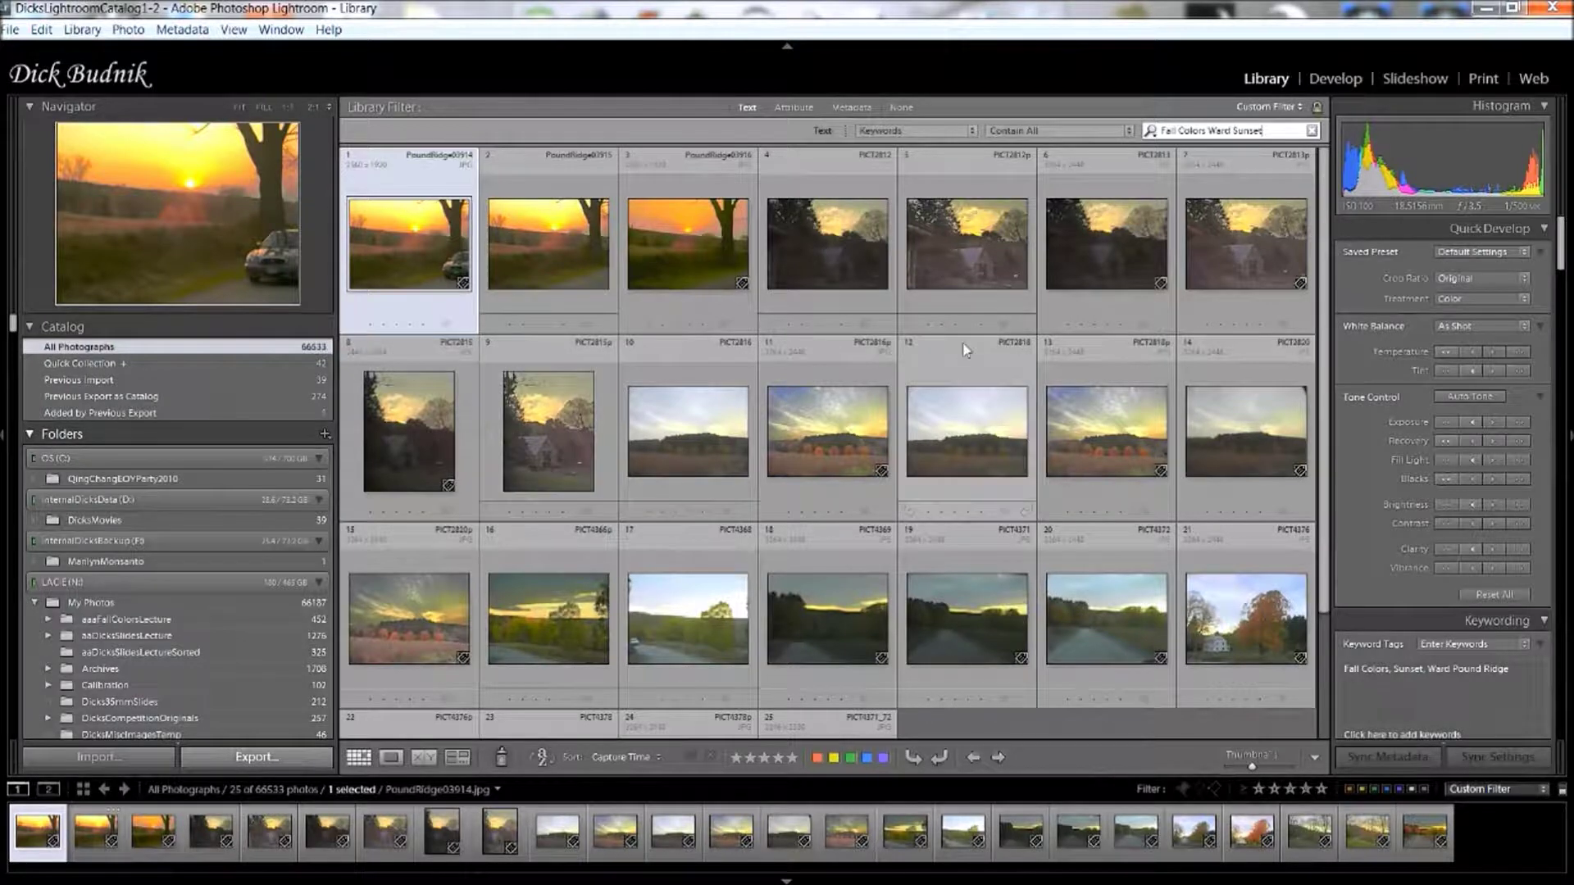
Select the barn sunset photo PICT2812p and go to its folder in the library.
{"action": "left_click", "coordinate": [955, 250]}
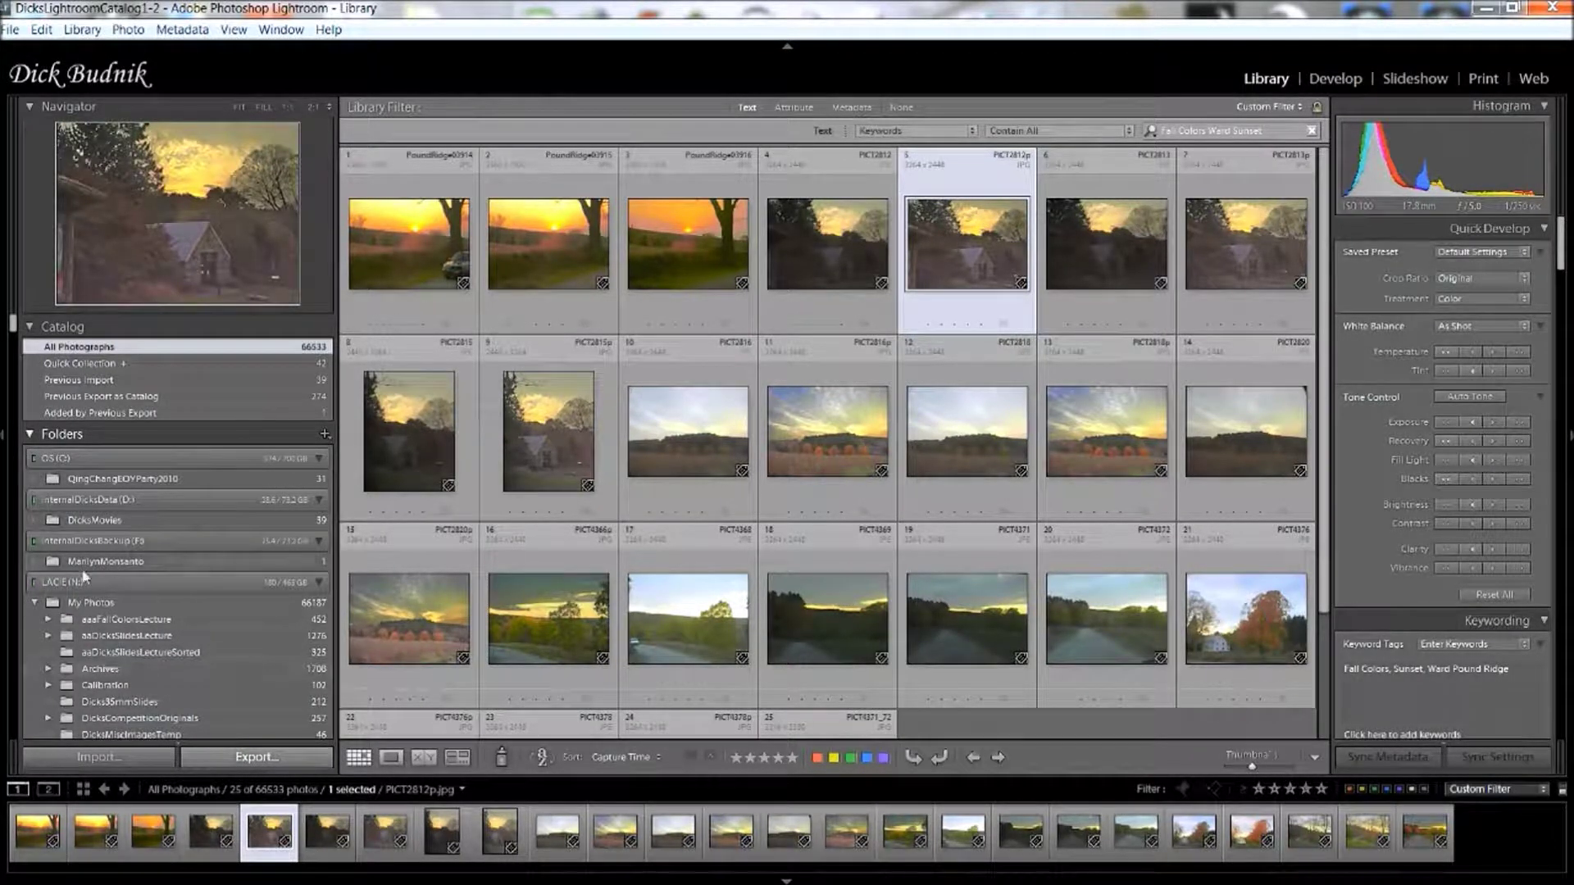
{"action": "scroll", "coordinate": [81, 603], "scroll_direction": "down", "scroll_amount": 15}
{"action": "scroll", "coordinate": [81, 607], "scroll_direction": "down", "scroll_amount": 10}
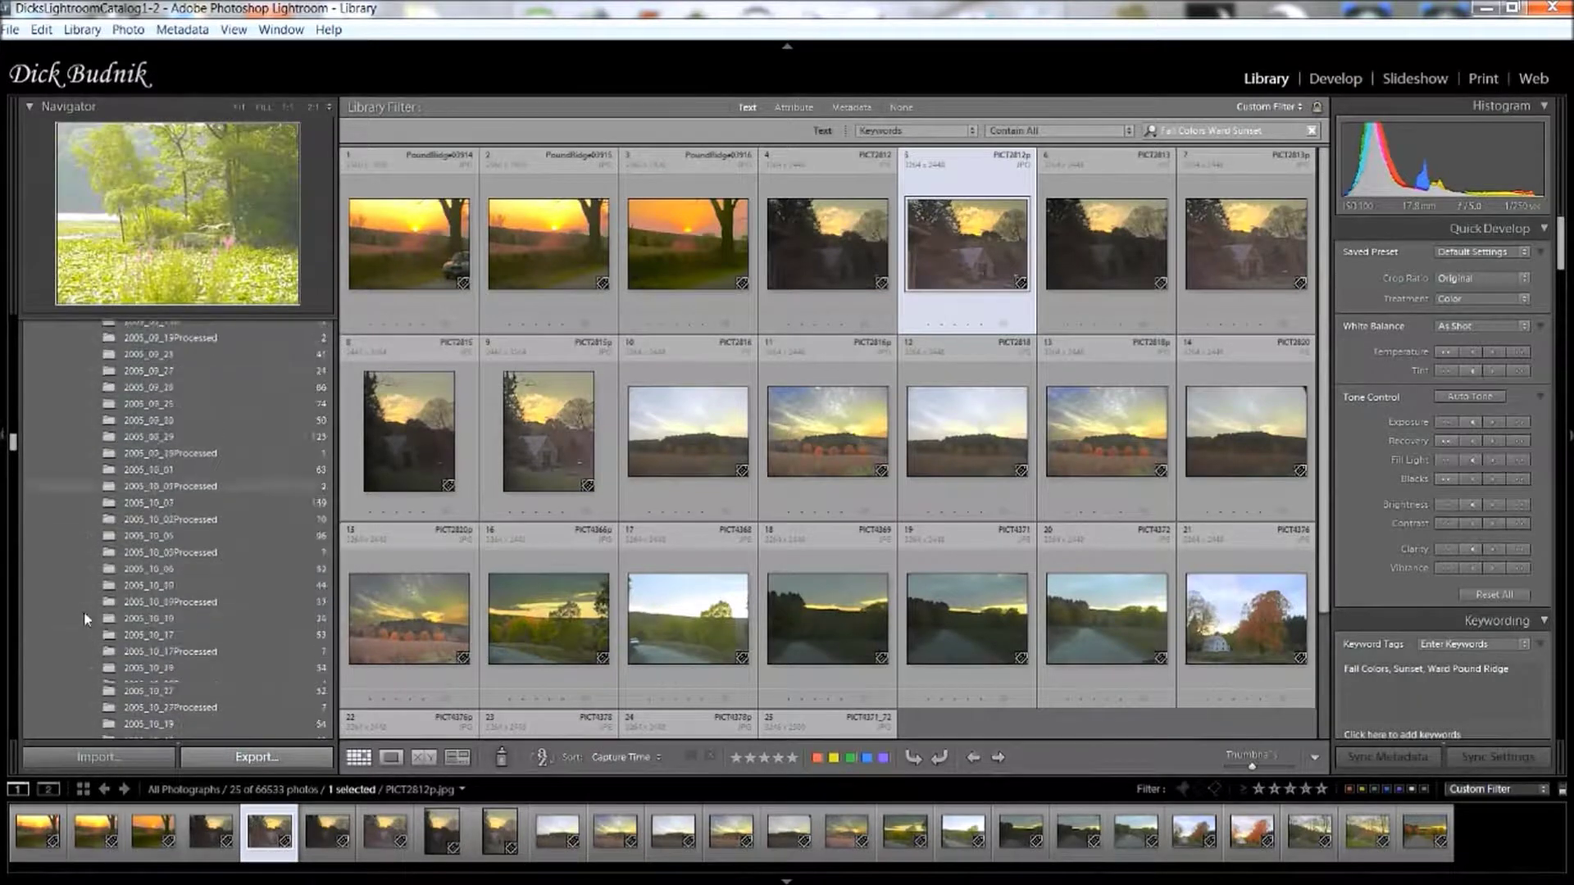
{"action": "scroll", "coordinate": [86, 619], "scroll_direction": "down", "scroll_amount": 15}
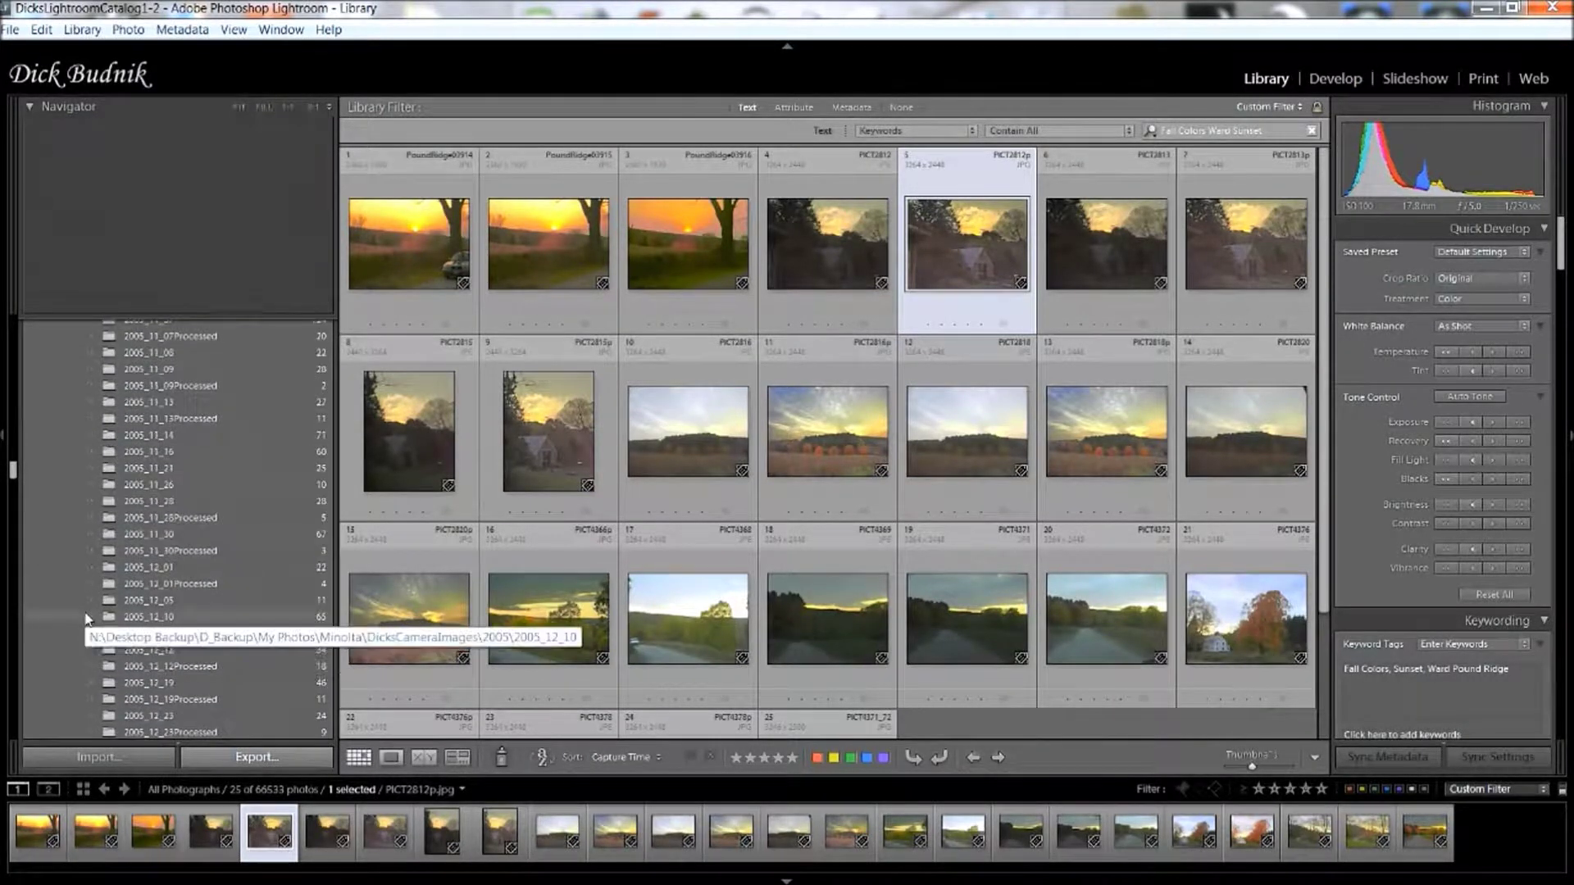
{"action": "scroll", "coordinate": [89, 606], "scroll_direction": "down", "scroll_amount": 15}
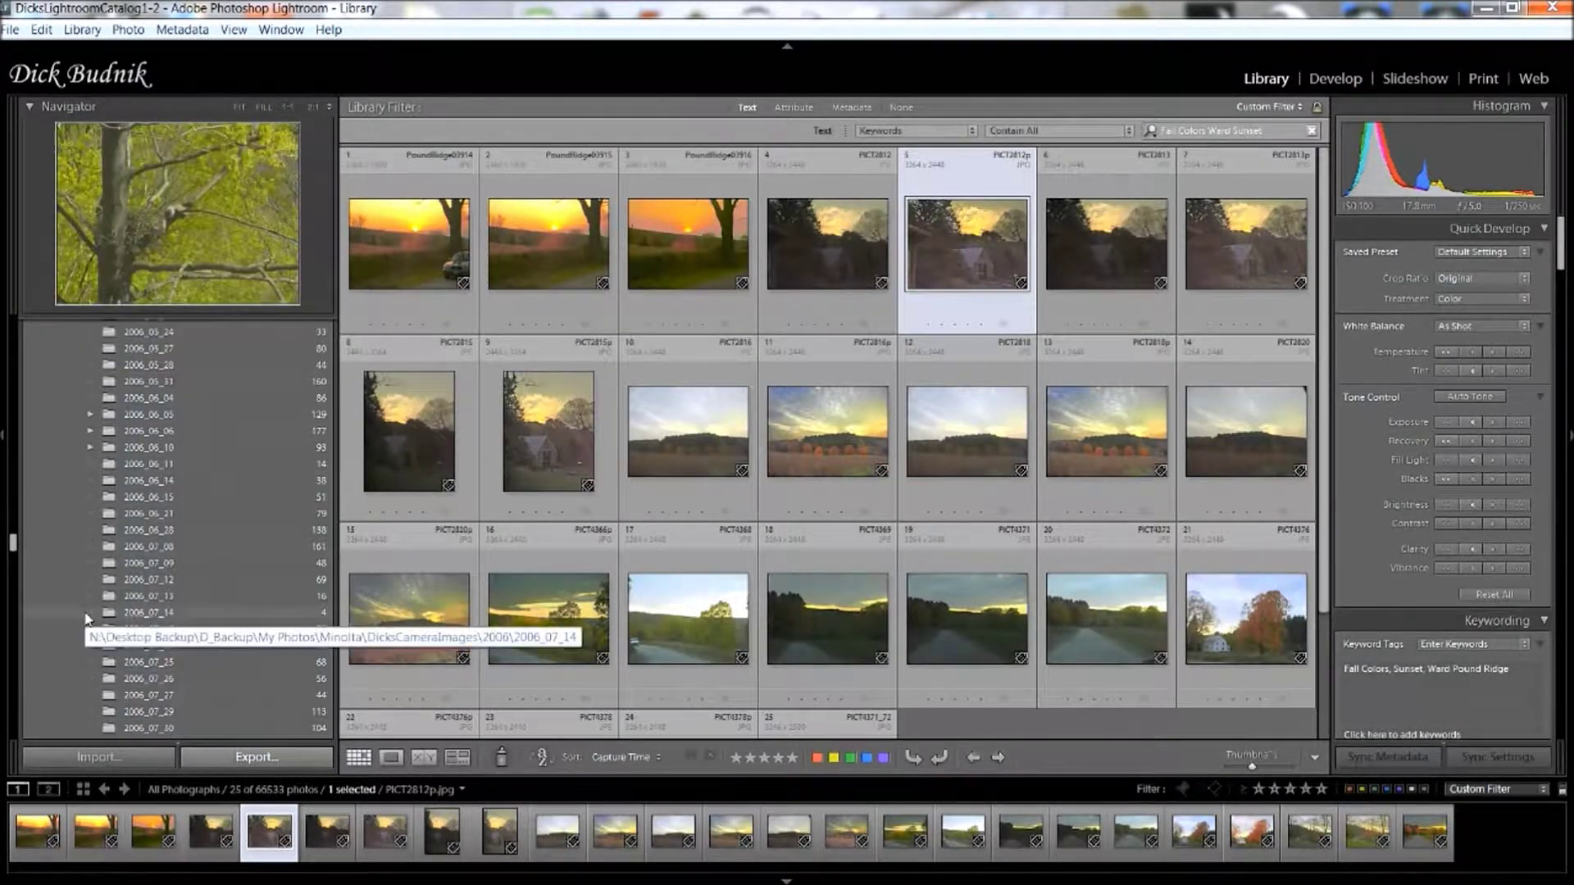
{"action": "scroll", "coordinate": [121, 556], "scroll_direction": "down", "scroll_amount": 15}
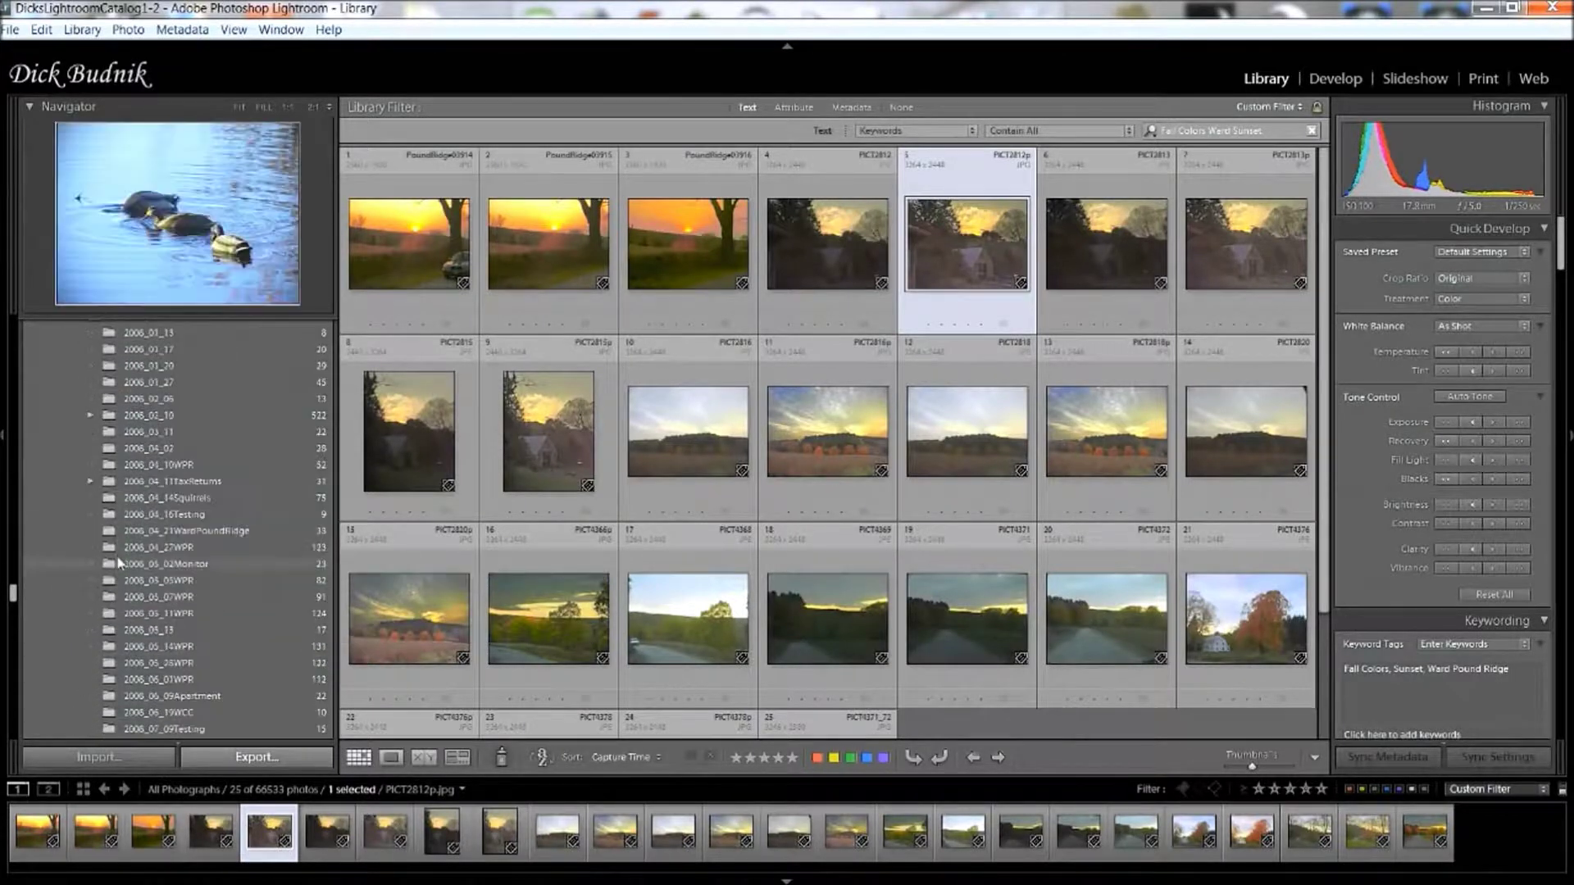
{"action": "right_click", "coordinate": [946, 242]}
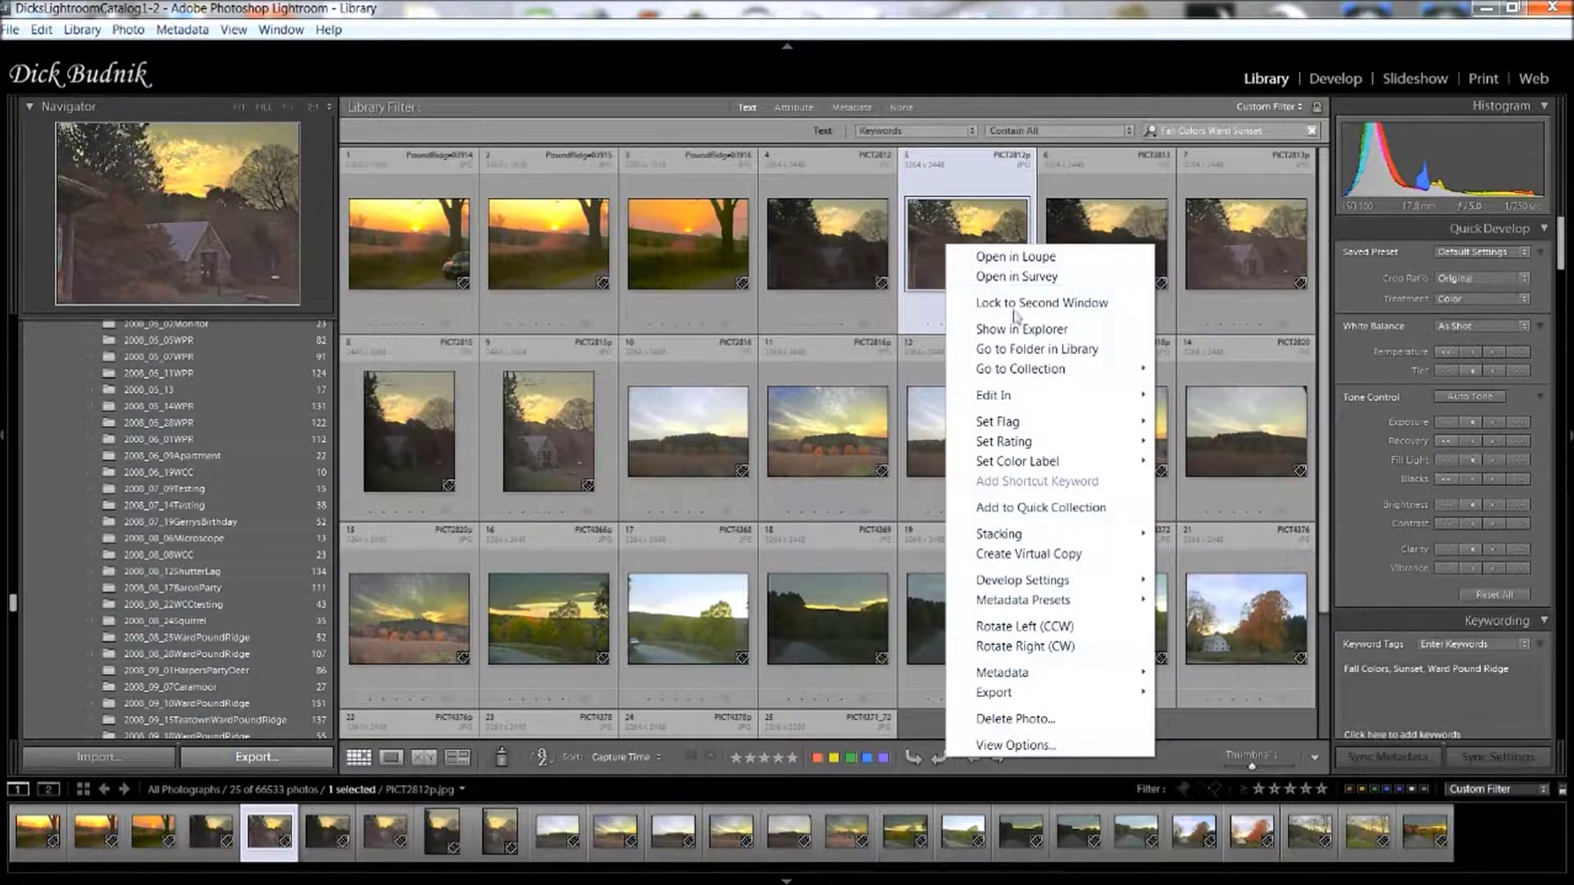
{"action": "left_click", "coordinate": [1023, 350]}
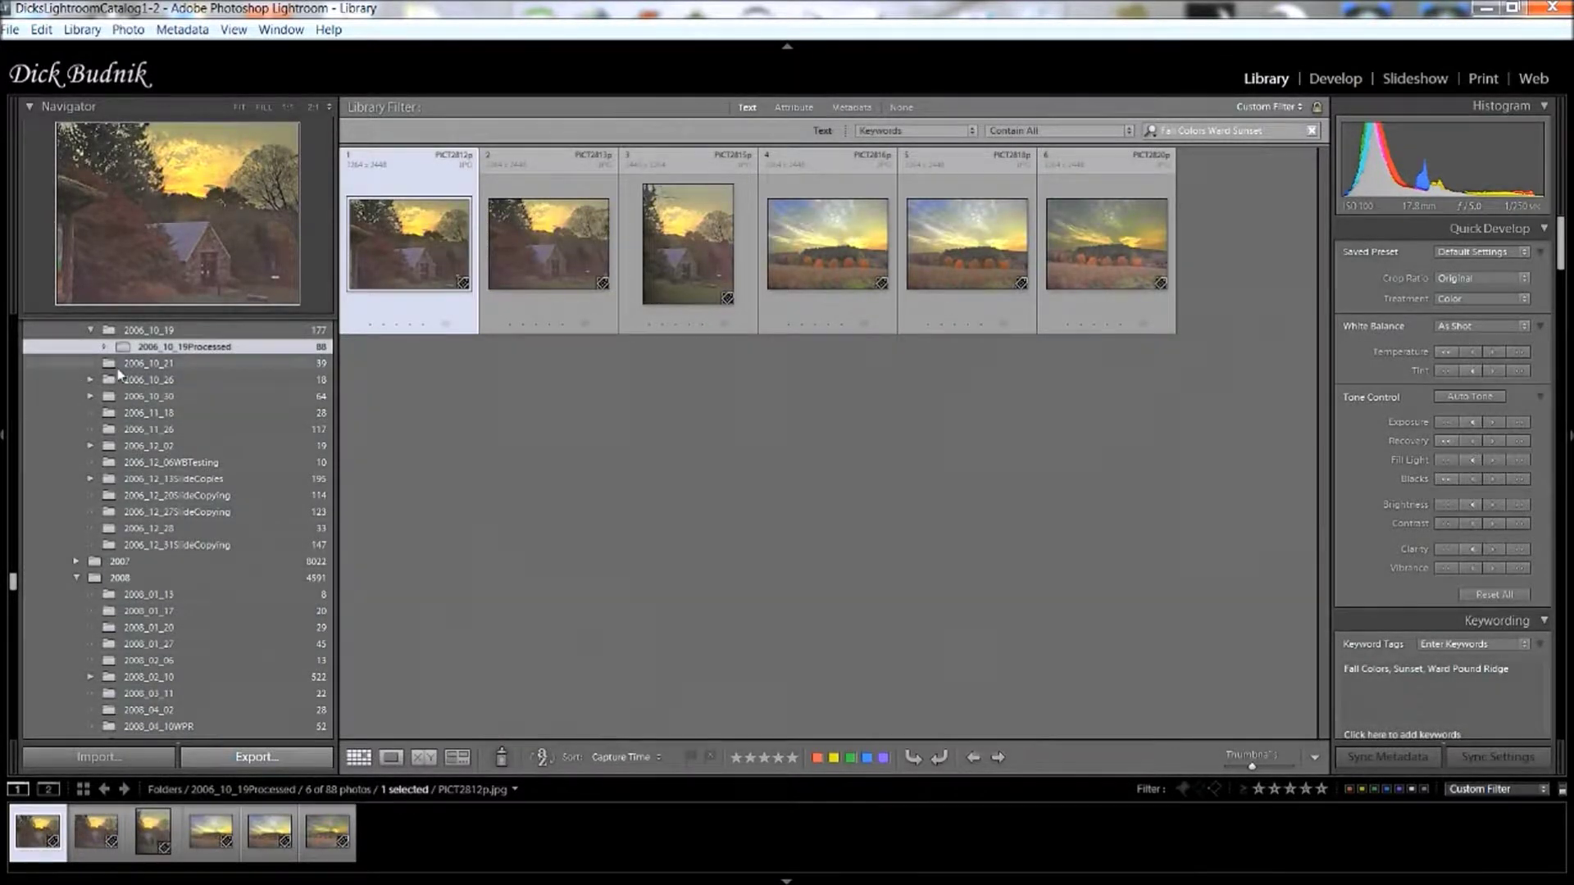
Turn off the library filter and browse all photos in the 2006_10_19Processed folder.
{"action": "left_click", "coordinate": [902, 108]}
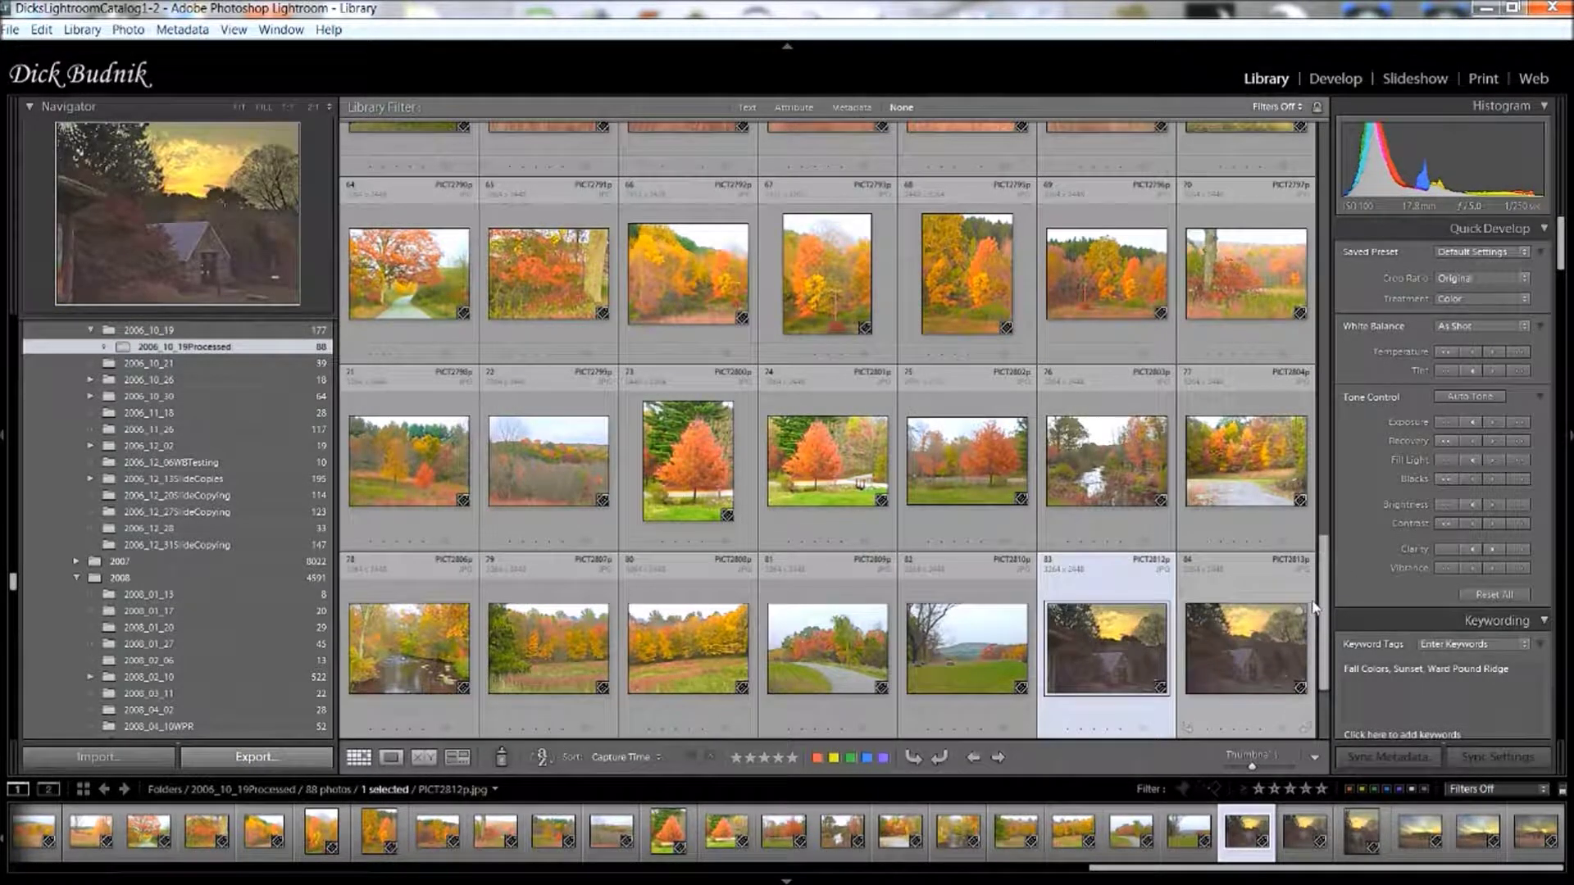
{"action": "left_click_drag", "start_coordinate": [1321, 605], "coordinate": [1322, 668]}
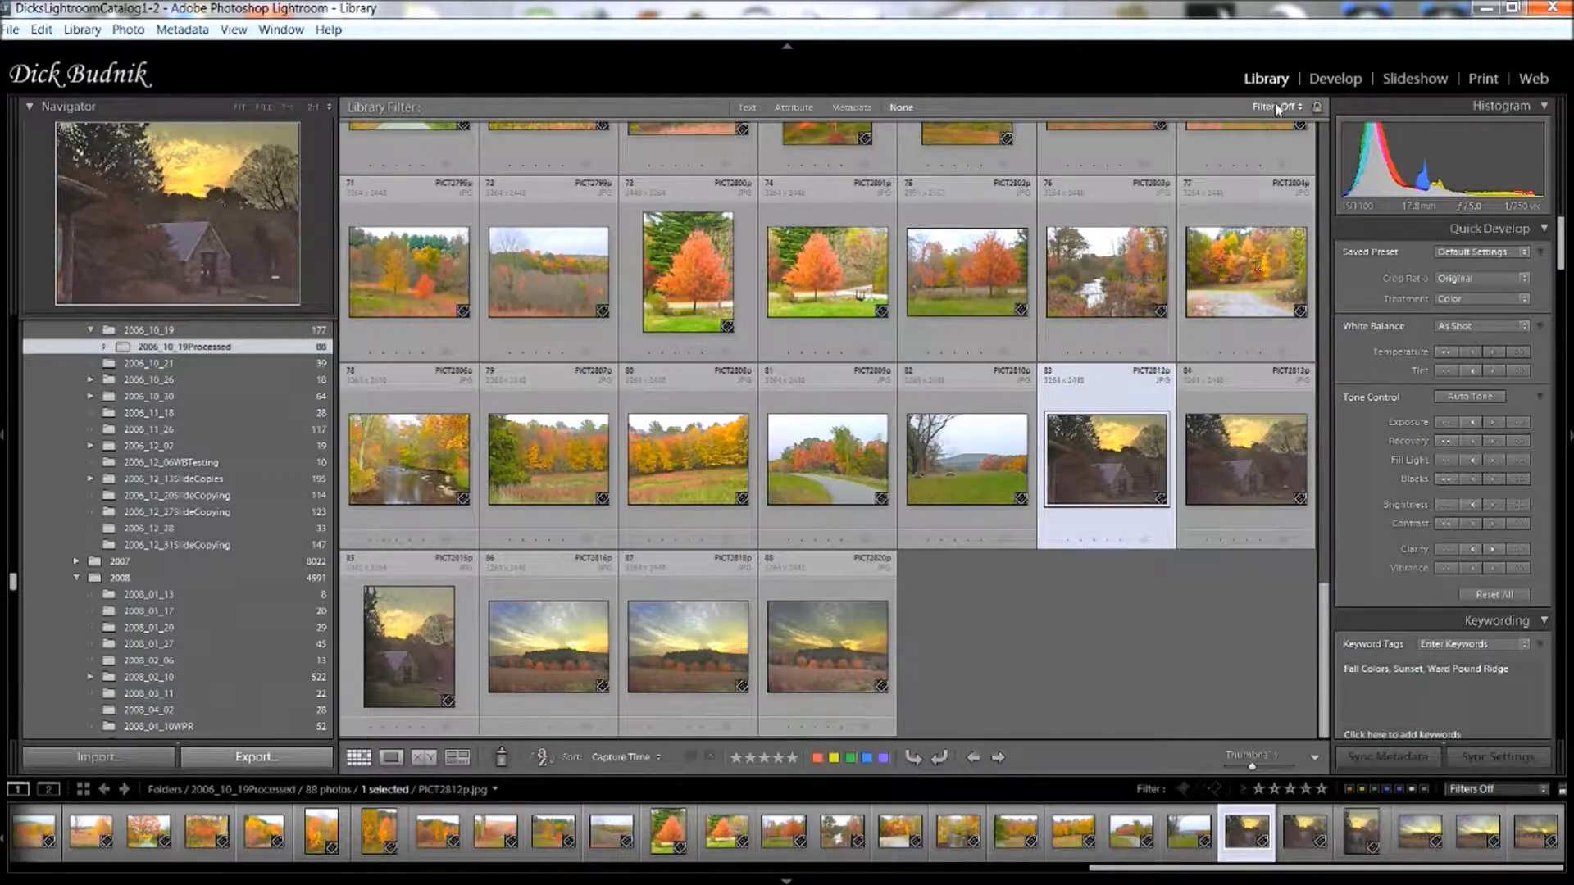
{"action": "scroll", "coordinate": [838, 512], "scroll_direction": "up", "scroll_amount": 8}
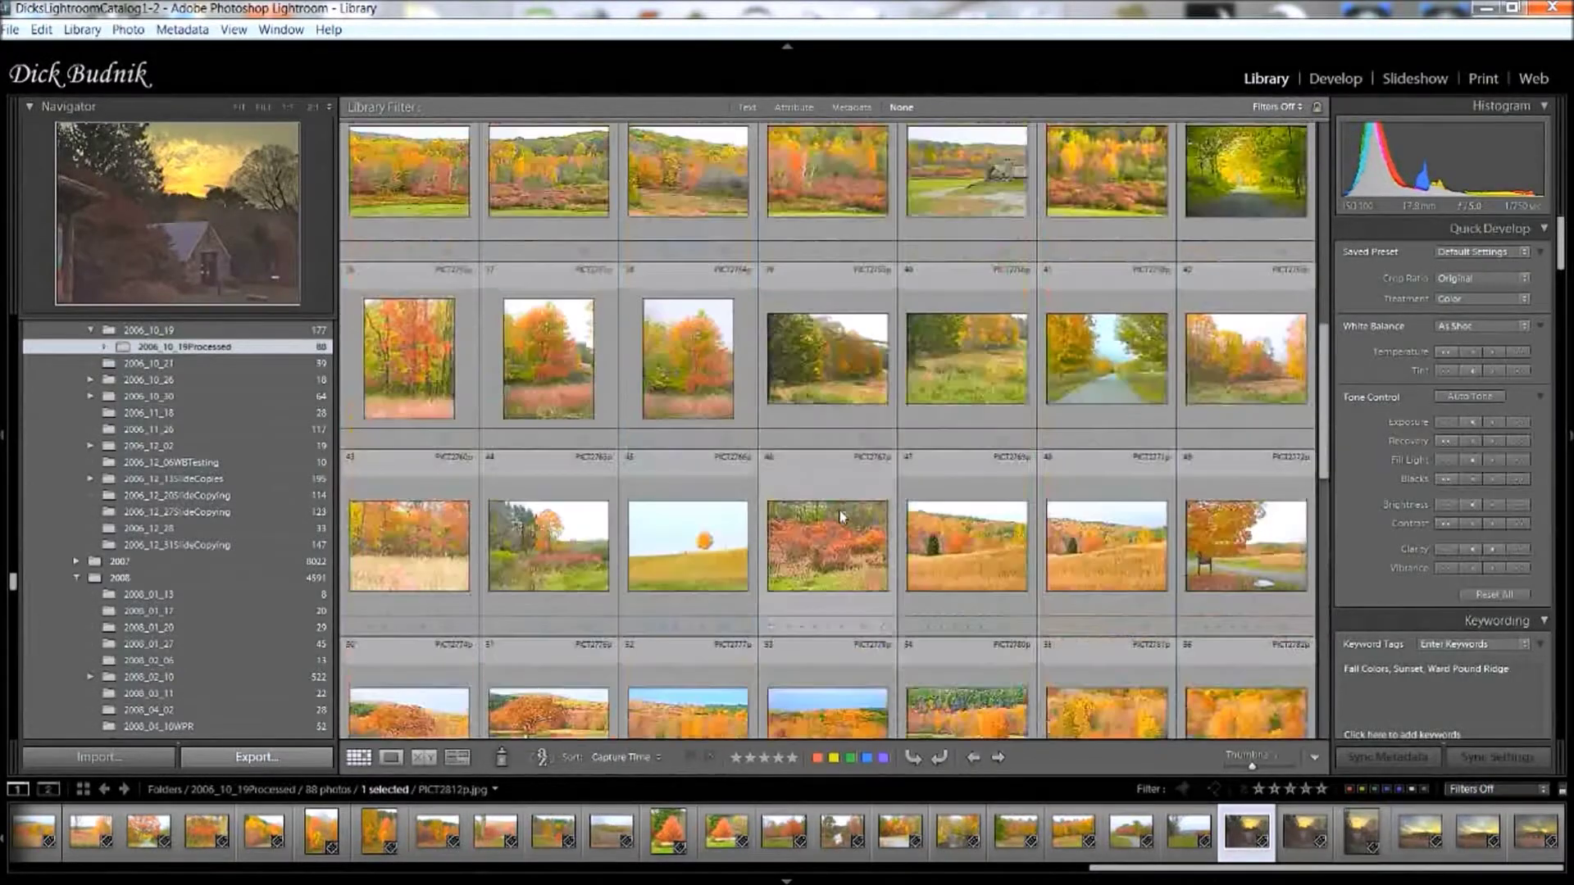
{"action": "scroll", "coordinate": [838, 514], "scroll_direction": "up", "scroll_amount": 5}
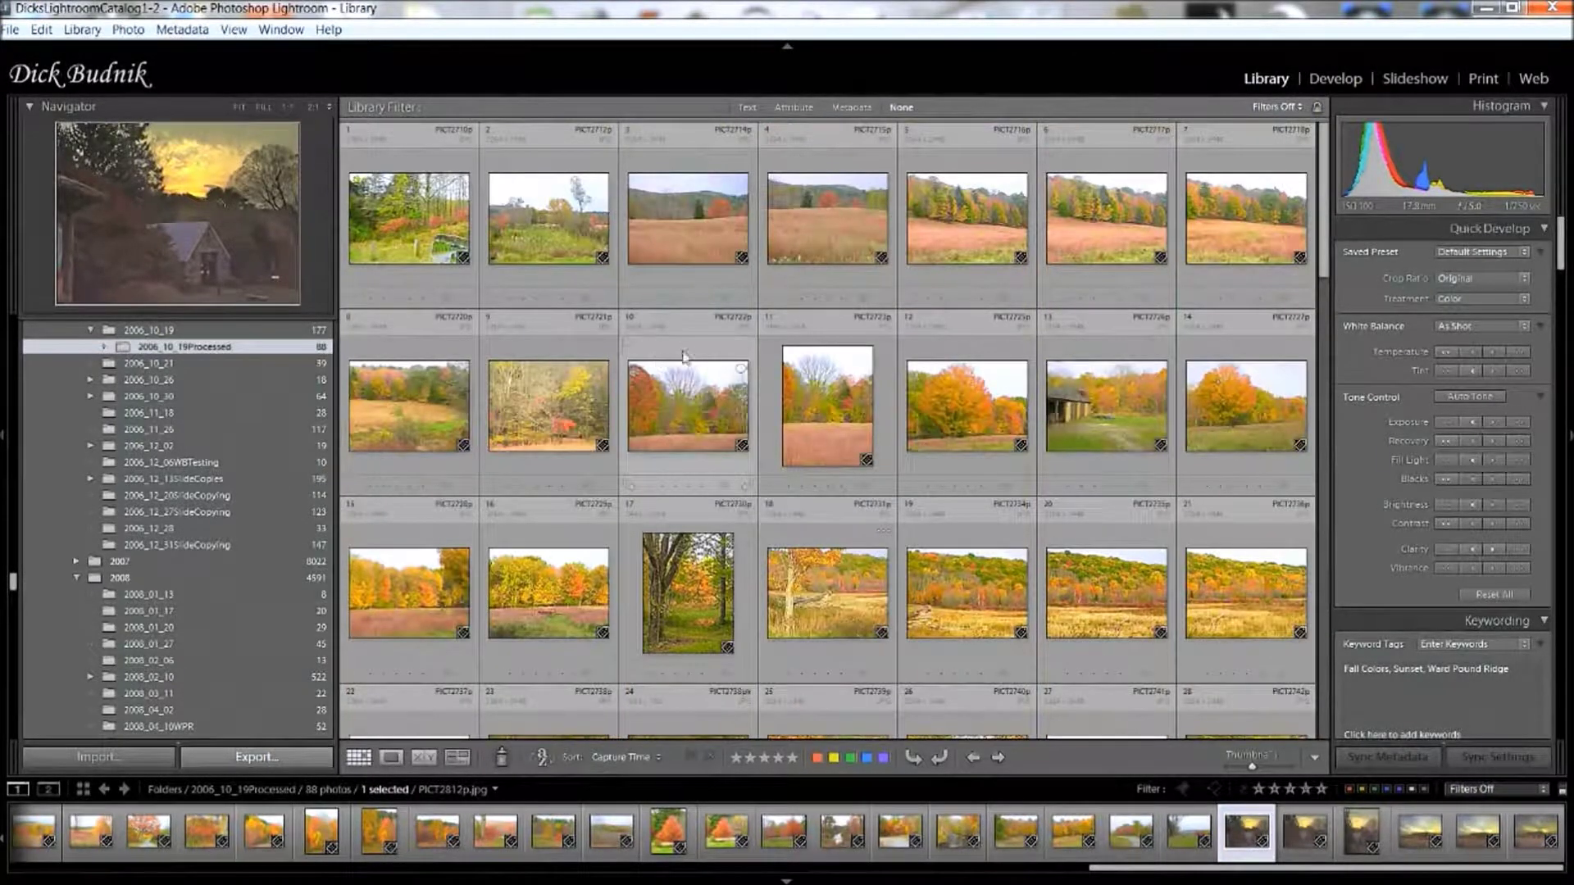
Hide the folder navigation and photo adjustment side panels so the photo grid fills the full width.
{"action": "scroll", "coordinate": [691, 324], "scroll_direction": "down", "scroll_amount": 10}
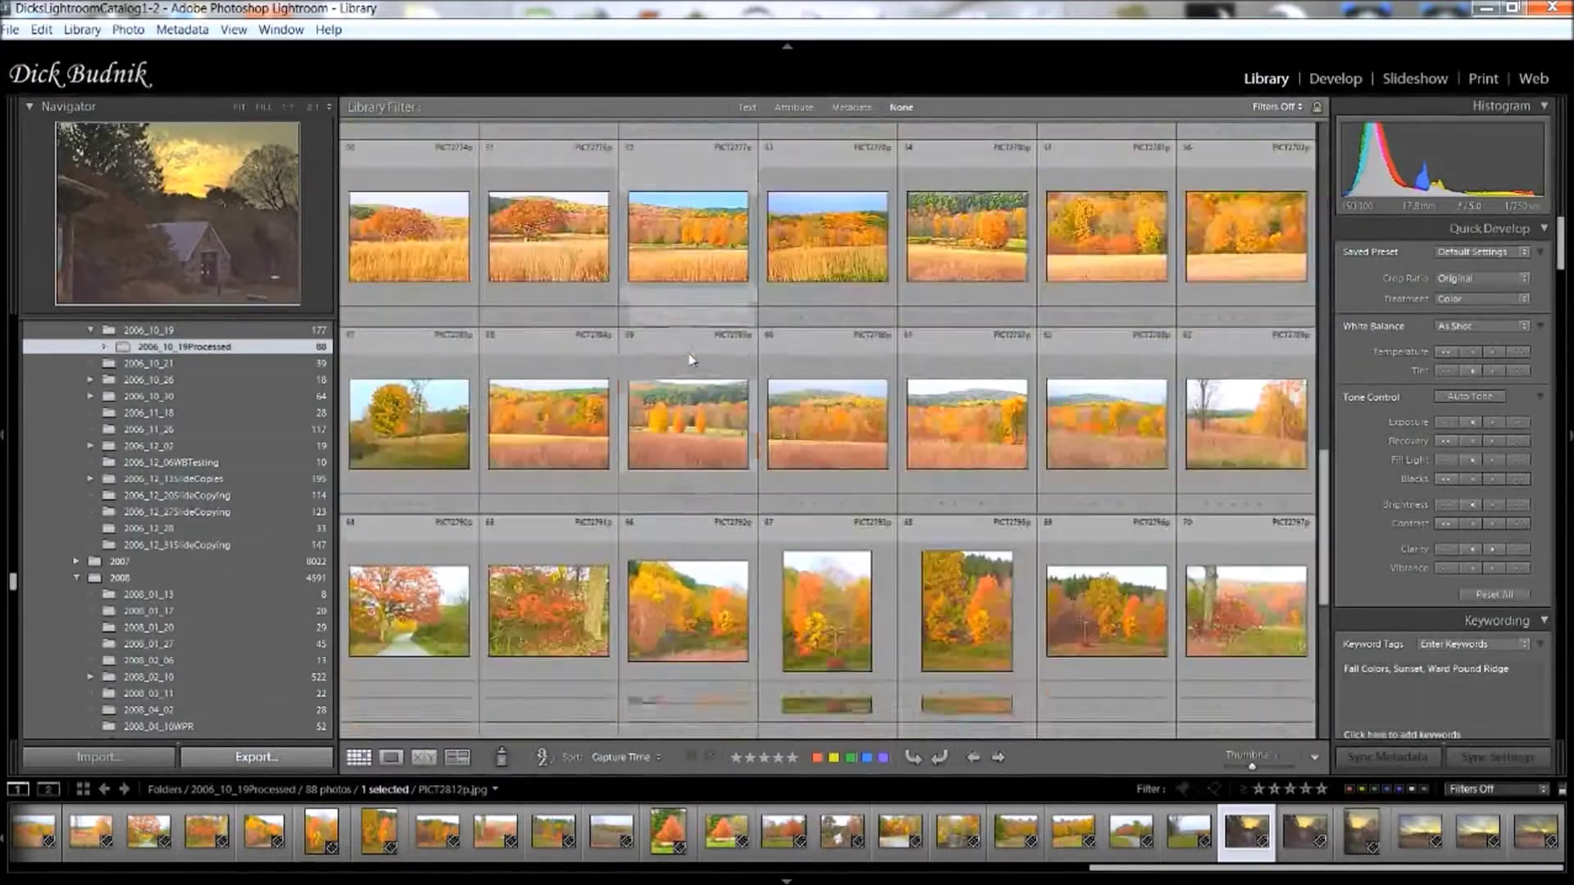
{"action": "scroll", "coordinate": [691, 363], "scroll_direction": "up", "scroll_amount": 10}
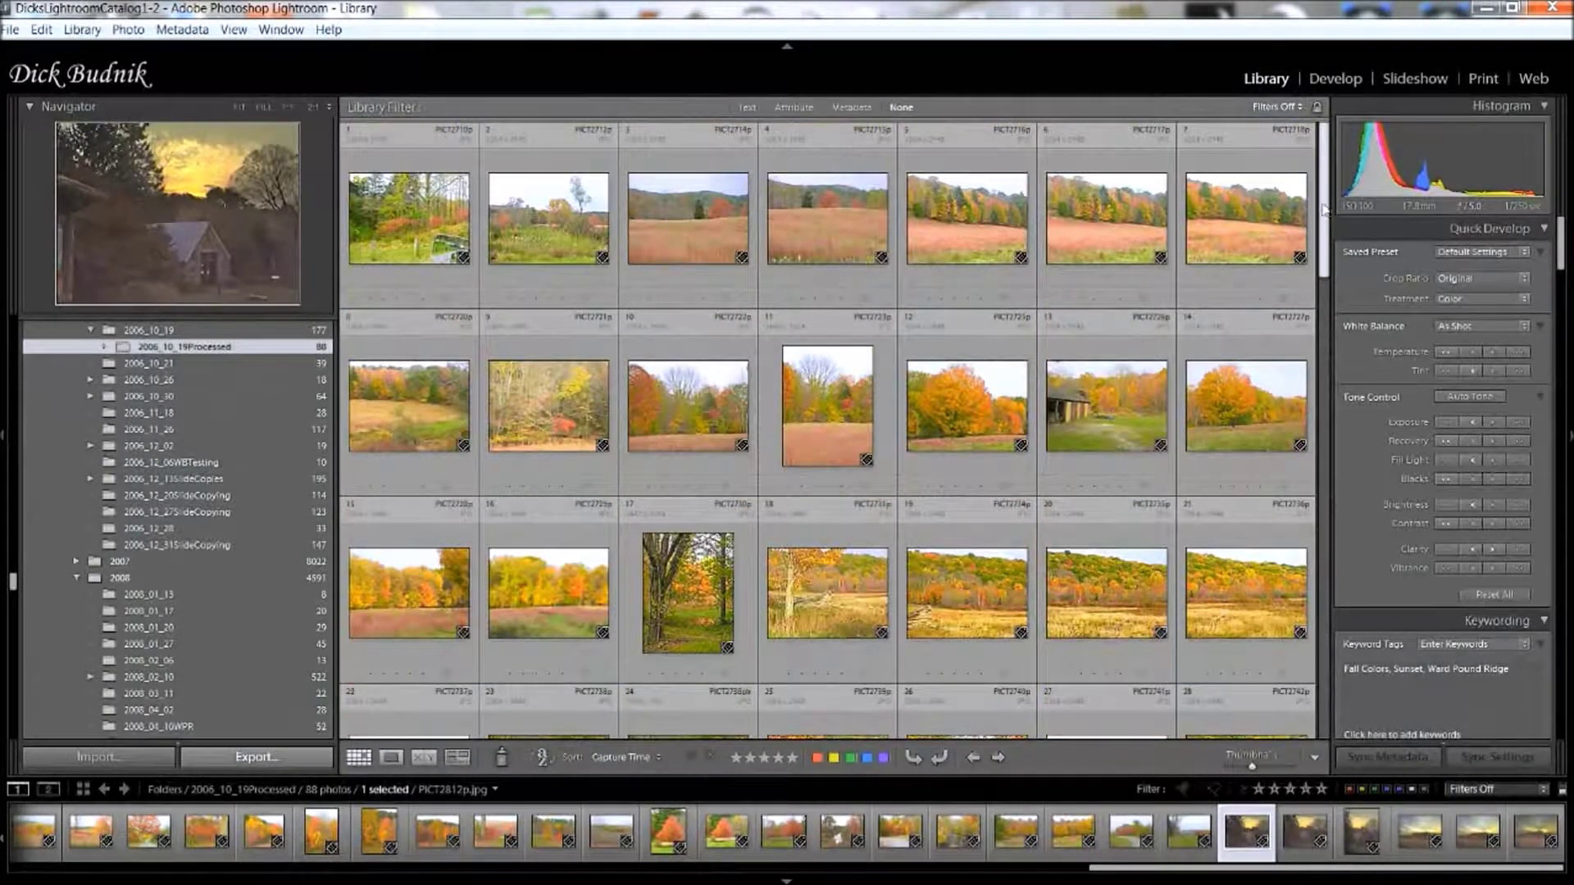
{"action": "left_click_drag", "start_coordinate": [1323, 209], "coordinate": [1334, 123]}
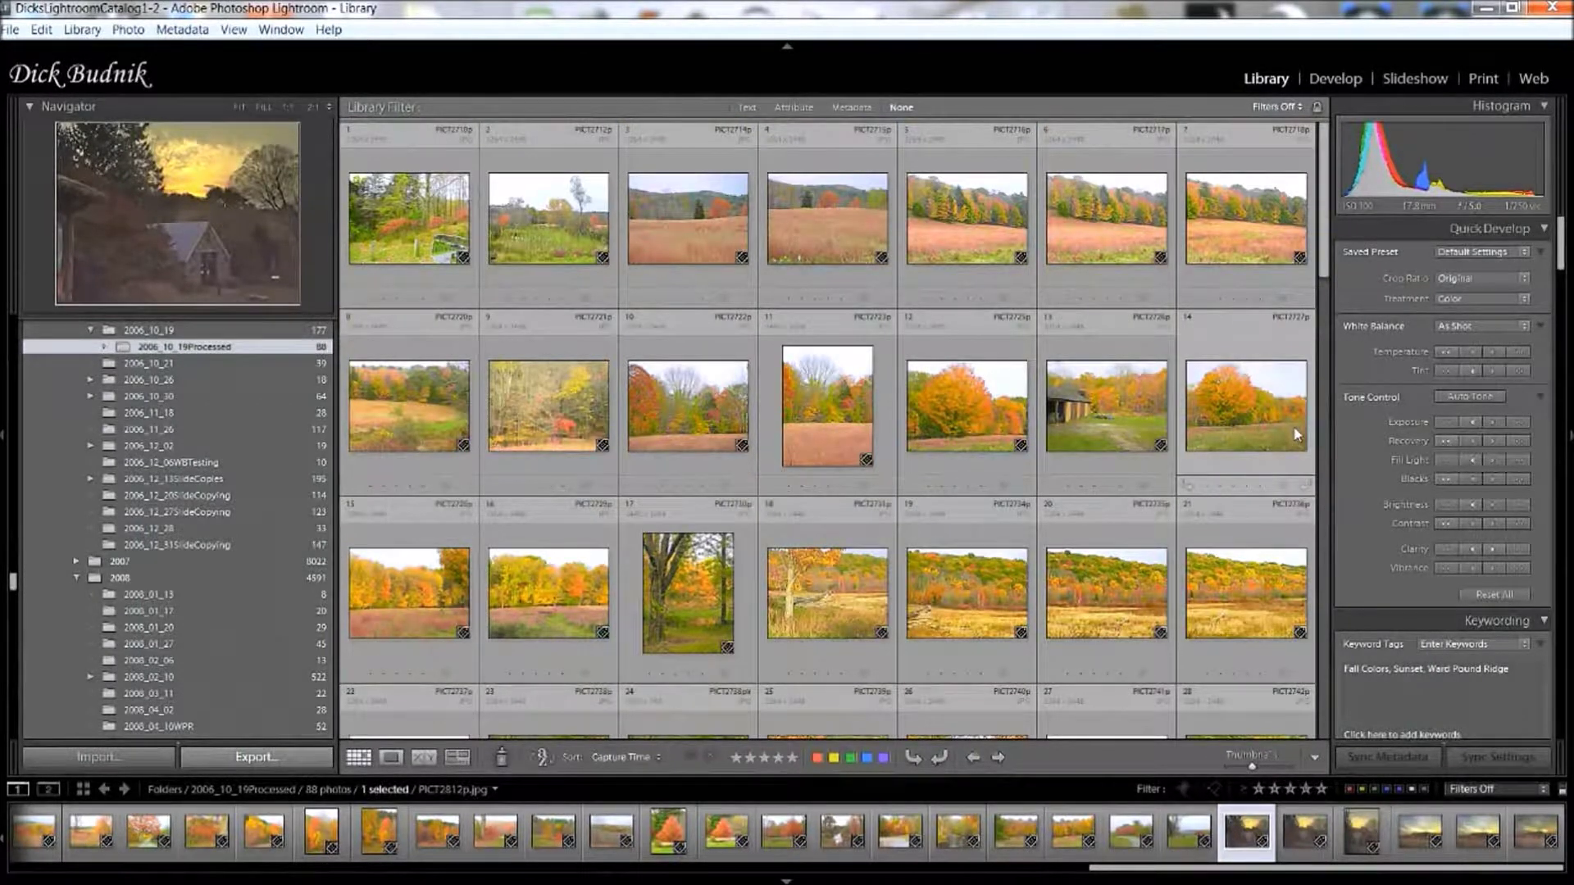
{"action": "left_click", "coordinate": [3, 440]}
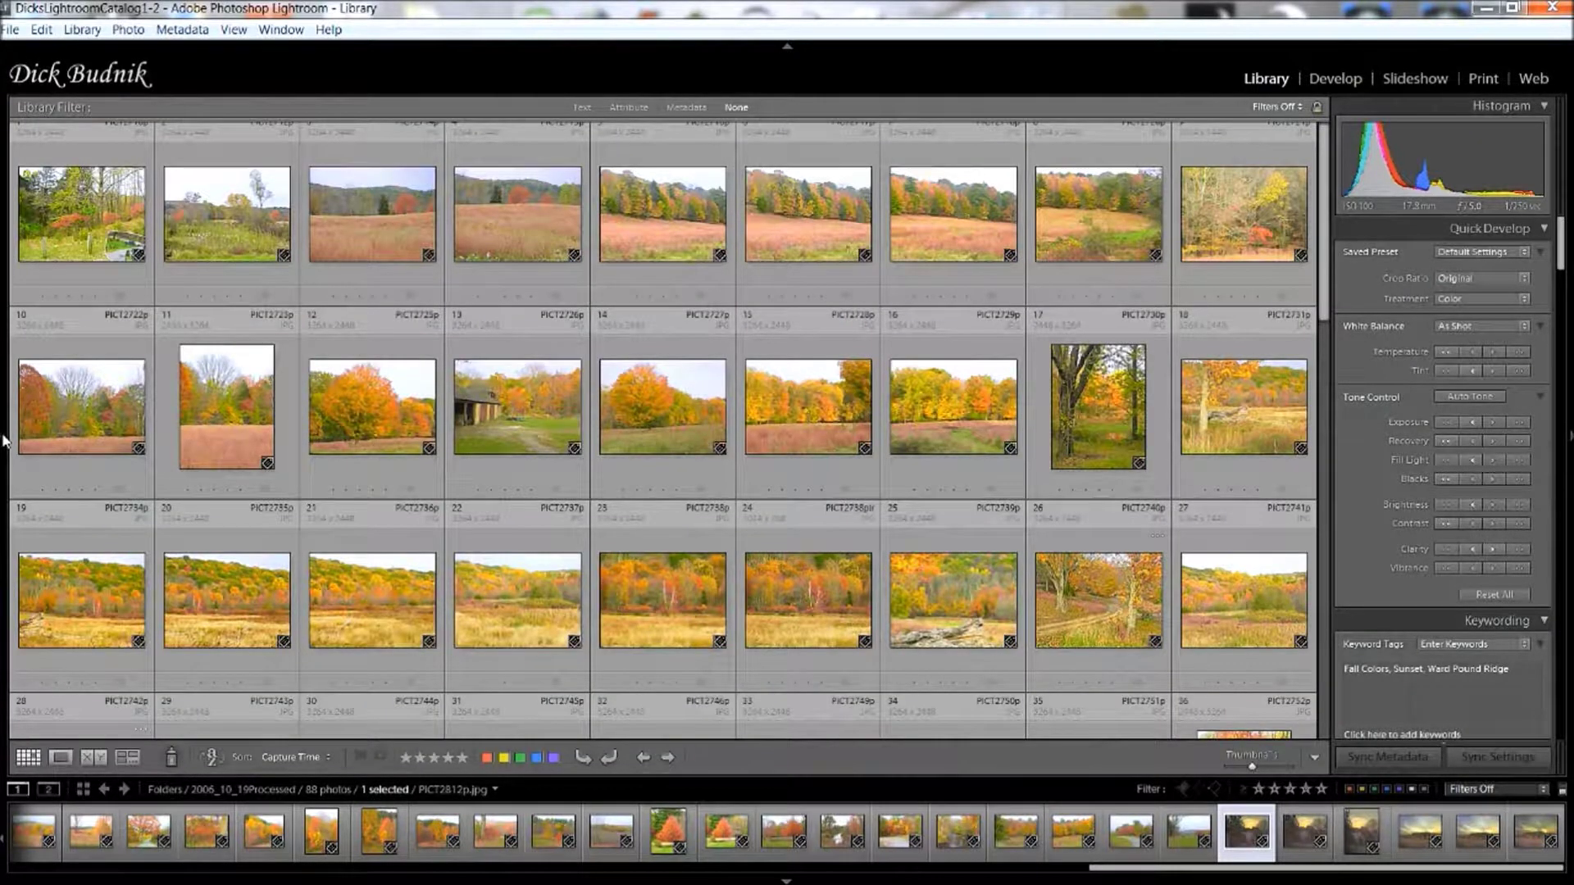
{"action": "left_click", "coordinate": [1570, 436]}
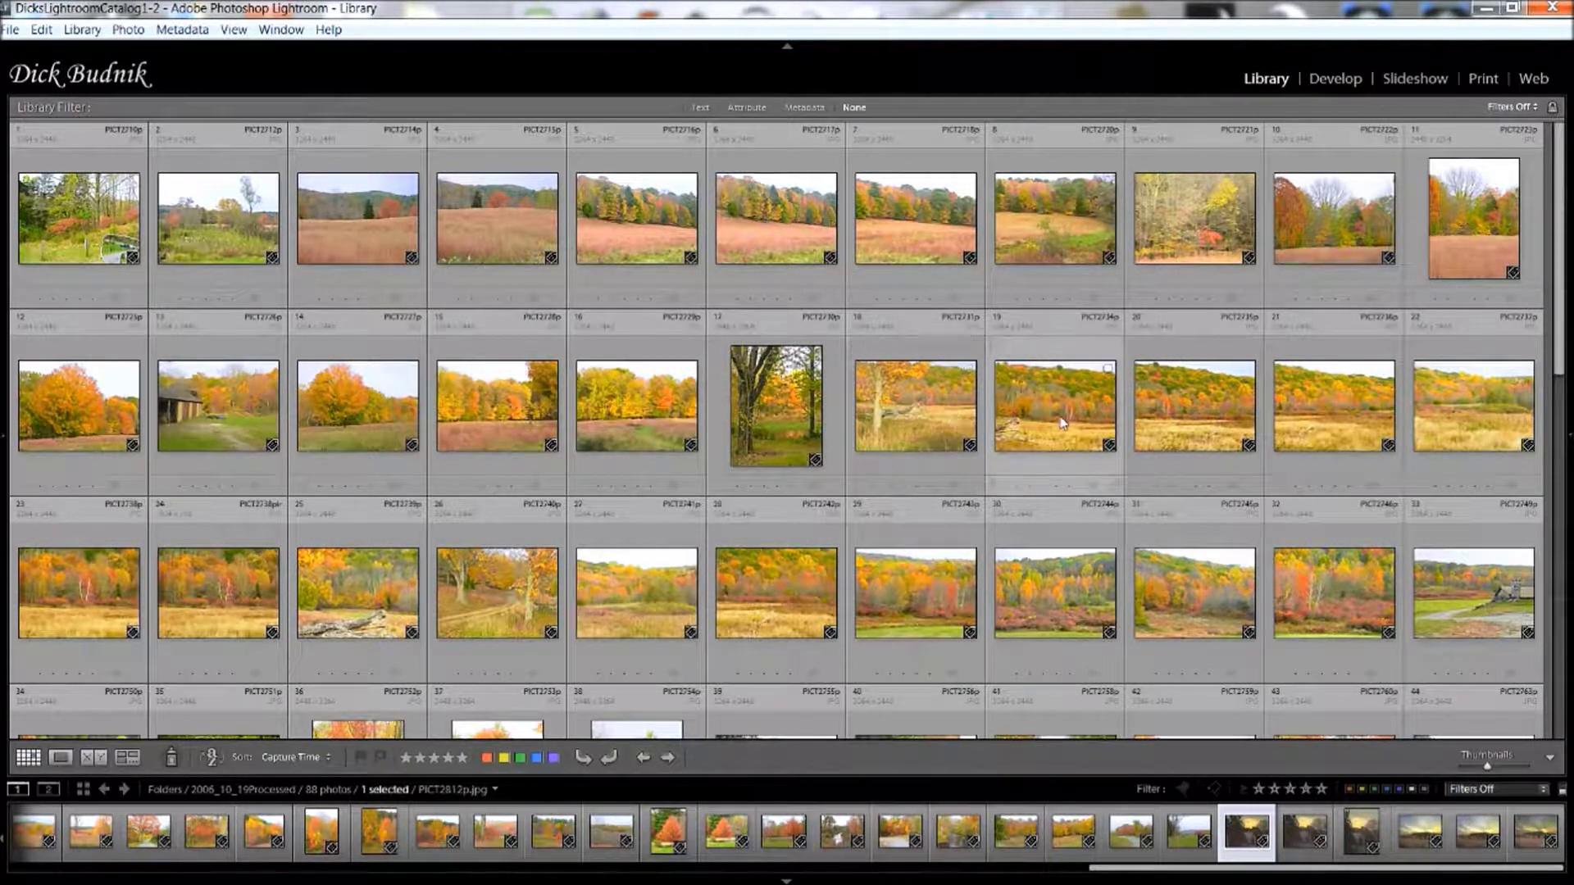
{"action": "mouse_move", "coordinate": [1567, 446]}
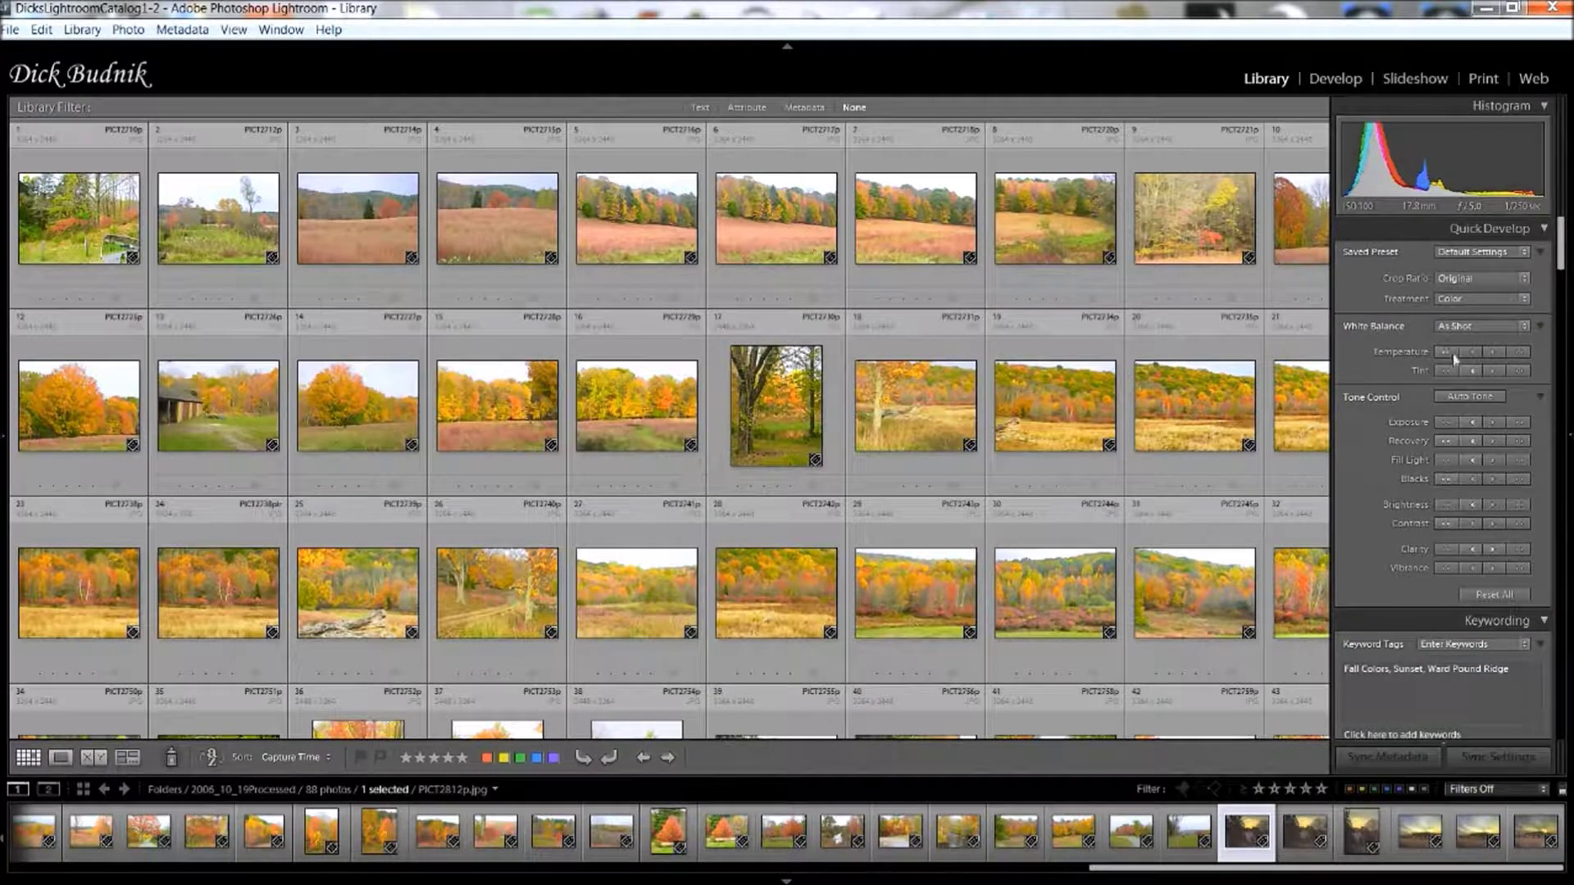
{"action": "mouse_move", "coordinate": [10, 450]}
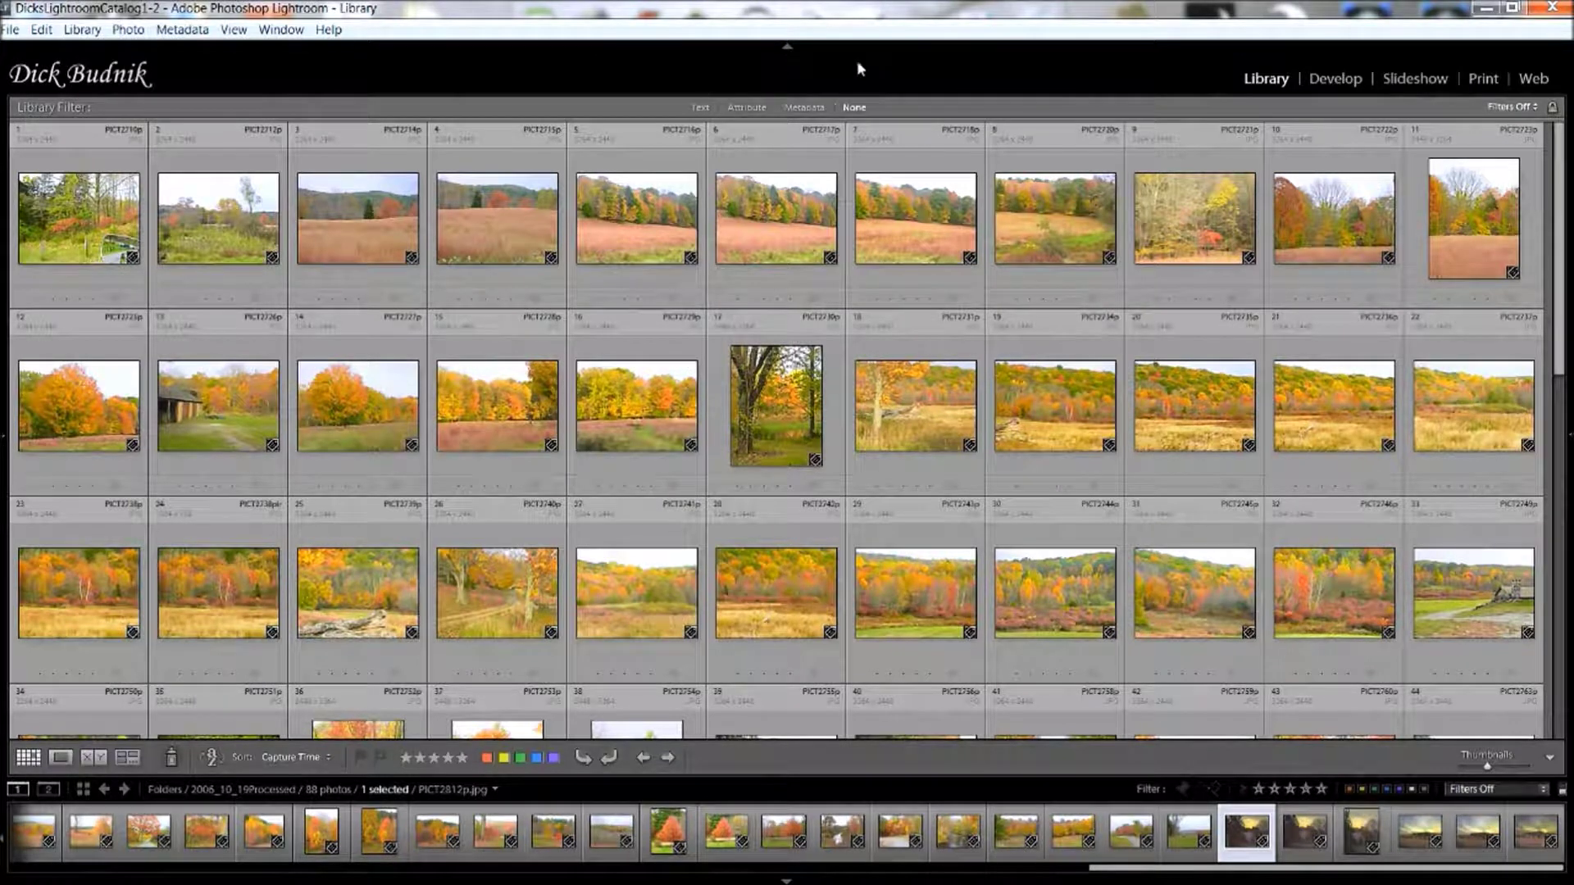
Hide the module picker and the filmstrip to give the photo grid the full height.
{"action": "left_click", "coordinate": [785, 47]}
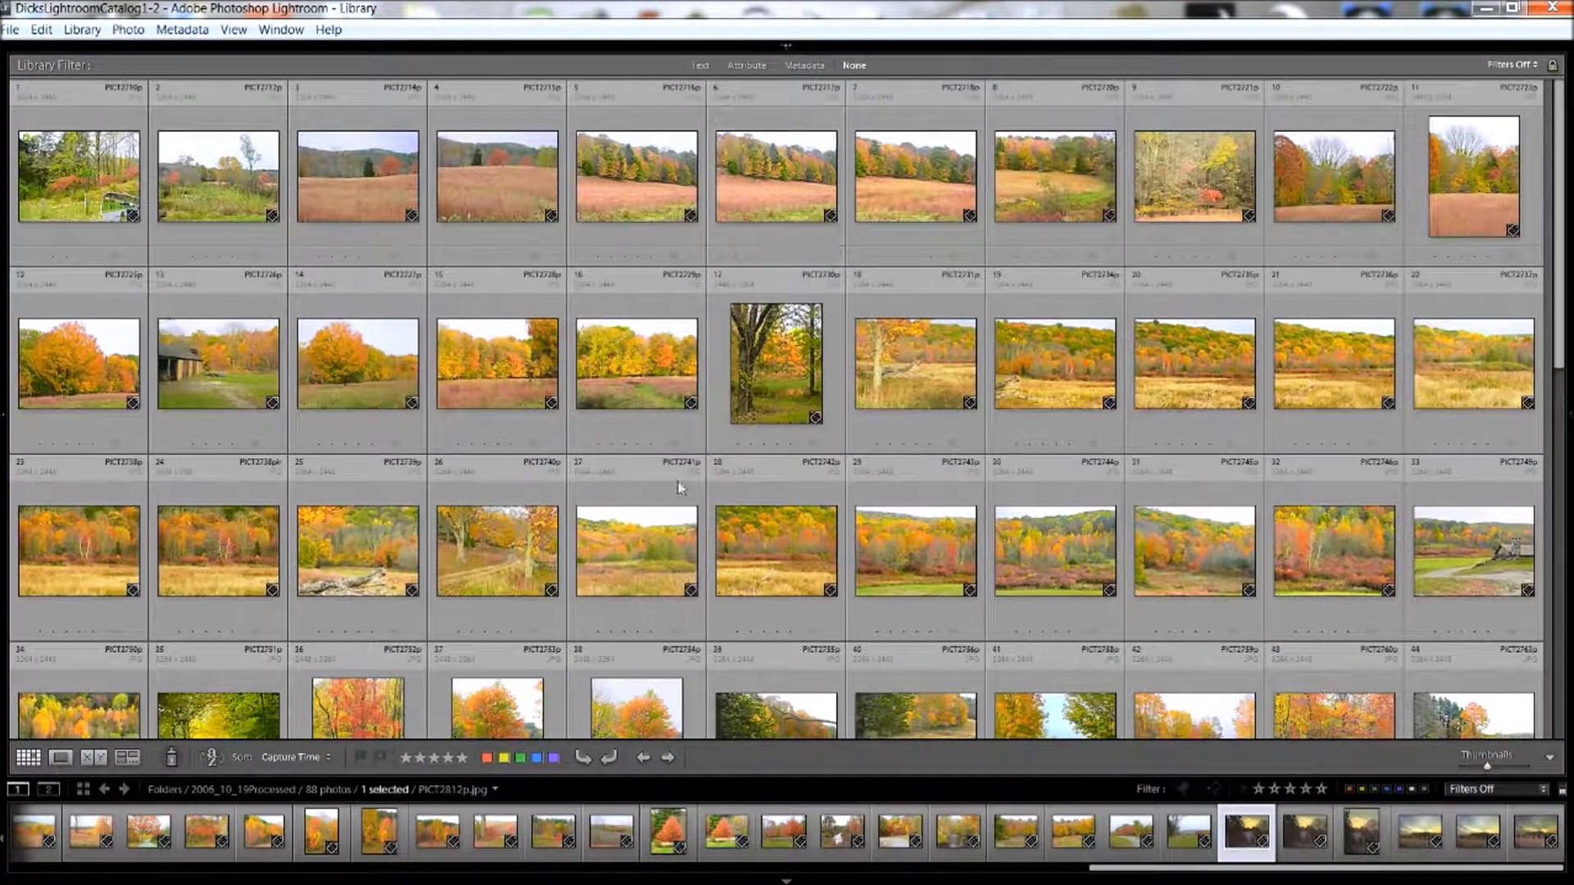
{"action": "left_click", "coordinate": [787, 879]}
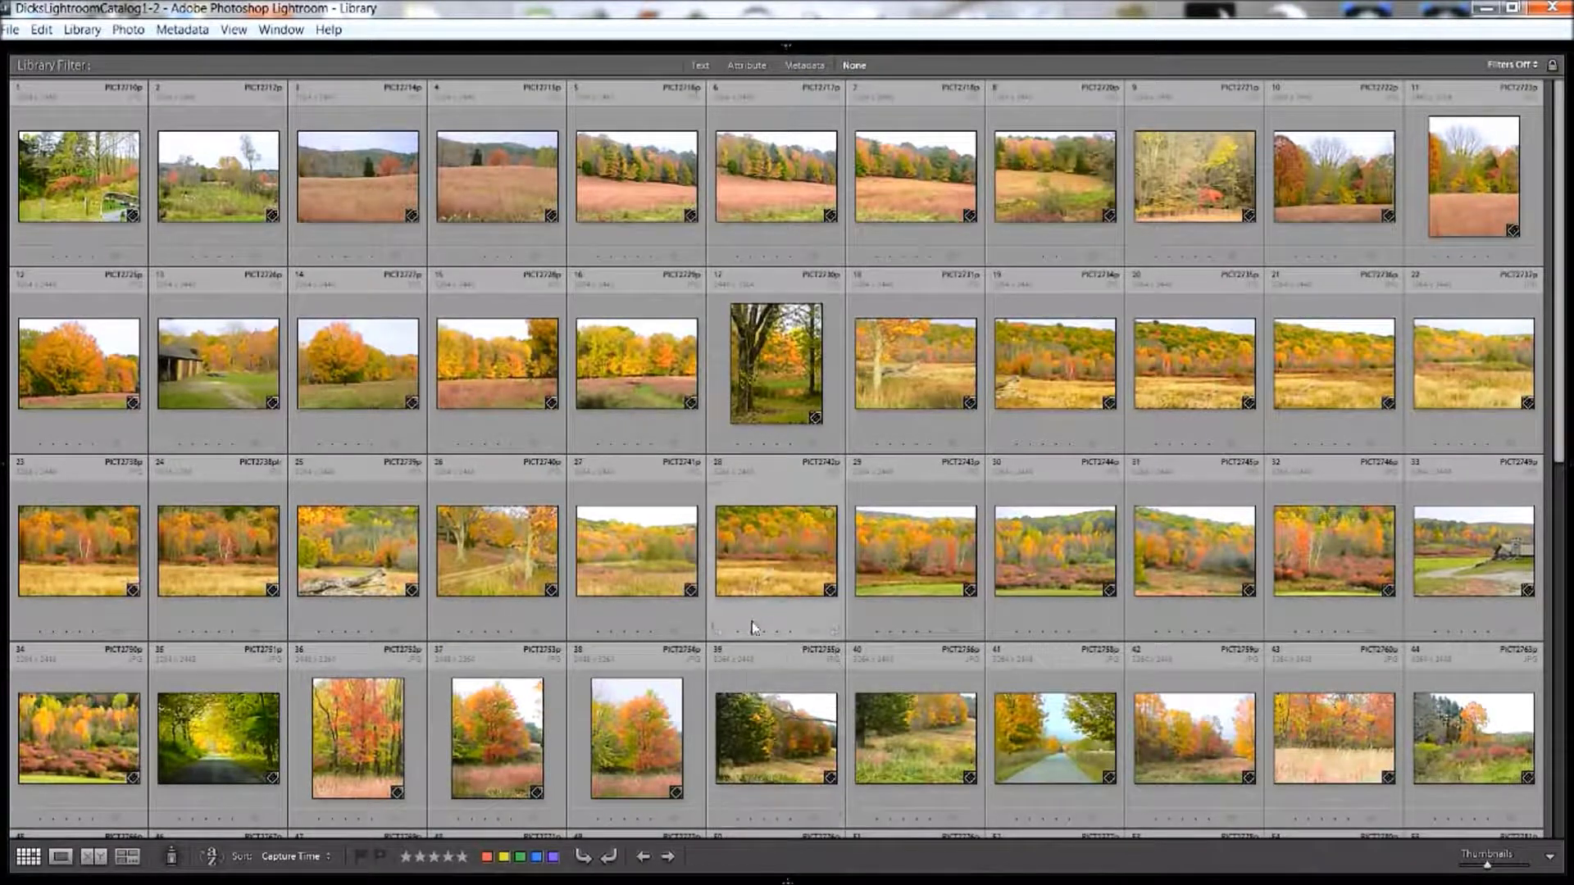
{"action": "mouse_move", "coordinate": [768, 881]}
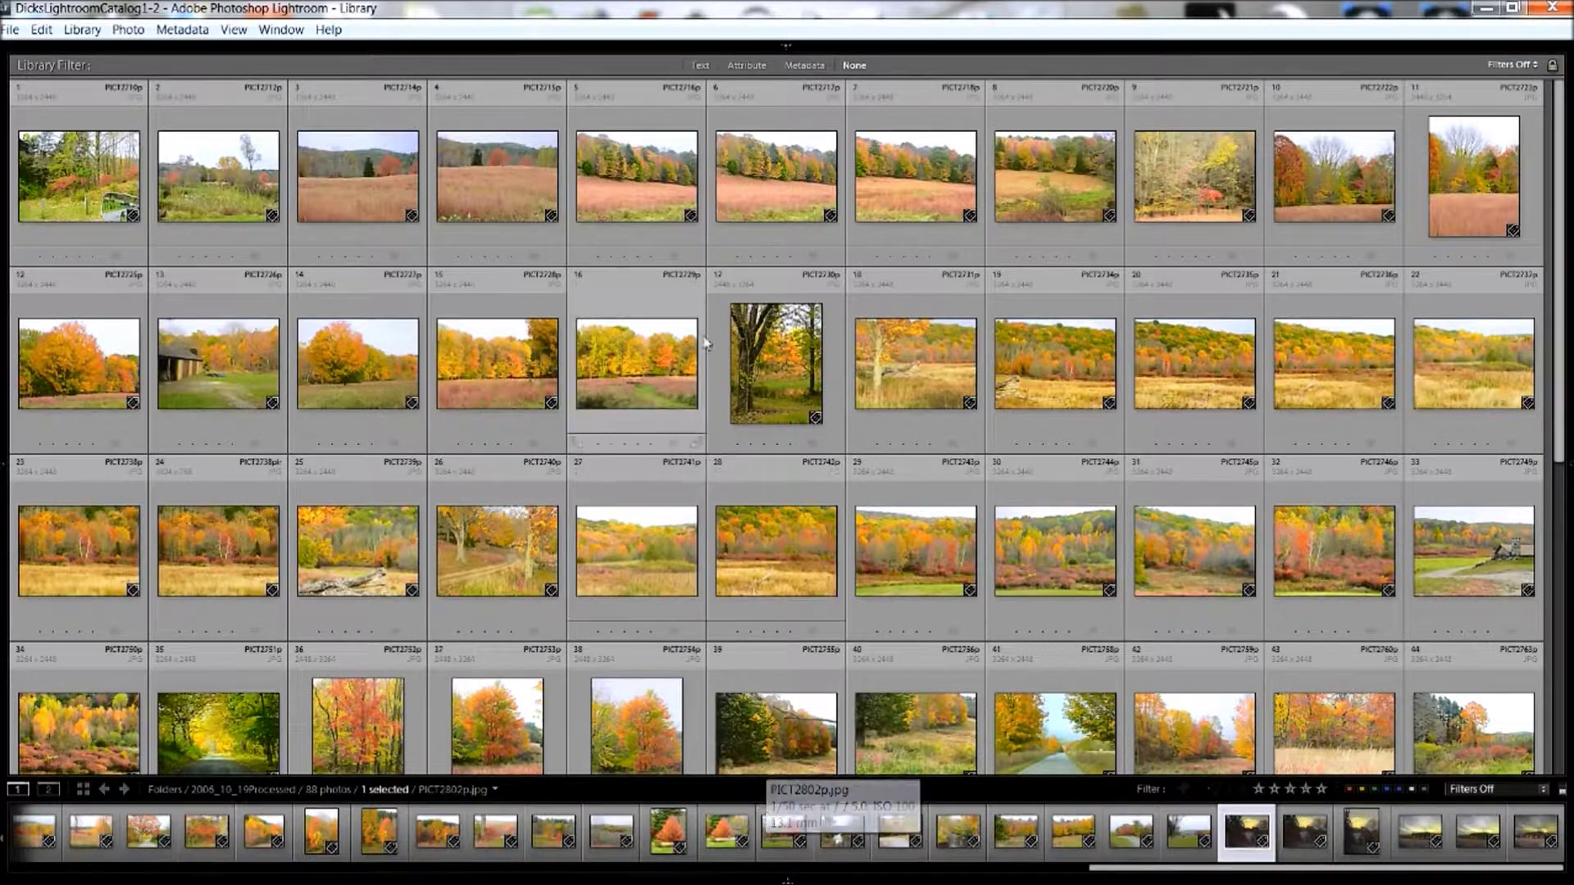
{"action": "mouse_move", "coordinate": [780, 46]}
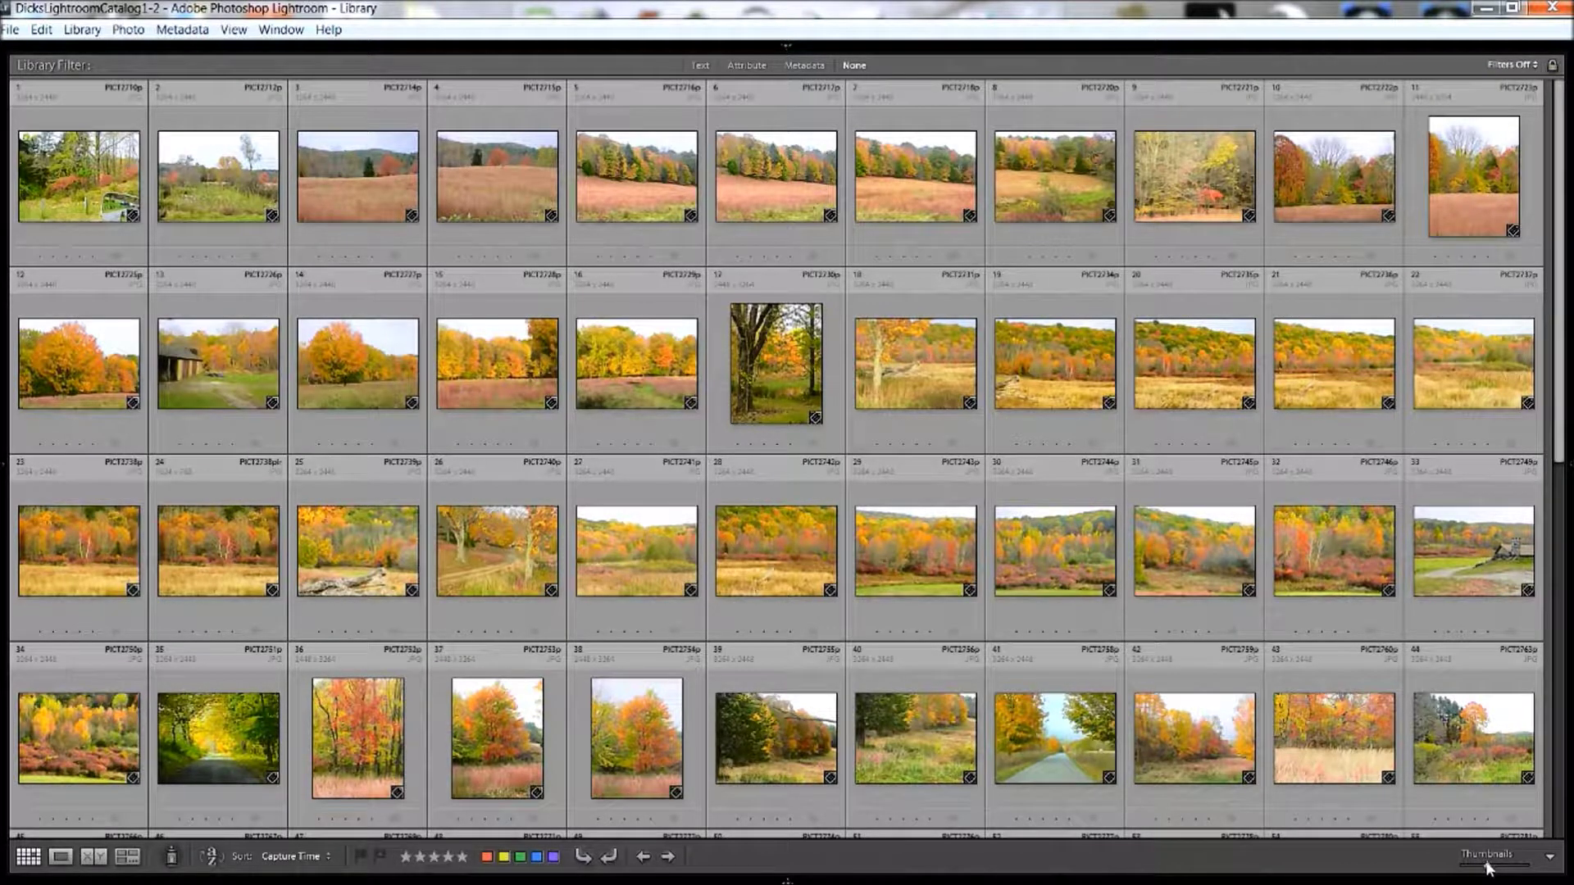
Enlarge the grid thumbnails to three per row and browse the enlarged photos.
{"action": "left_click_drag", "start_coordinate": [1483, 863], "coordinate": [1545, 873]}
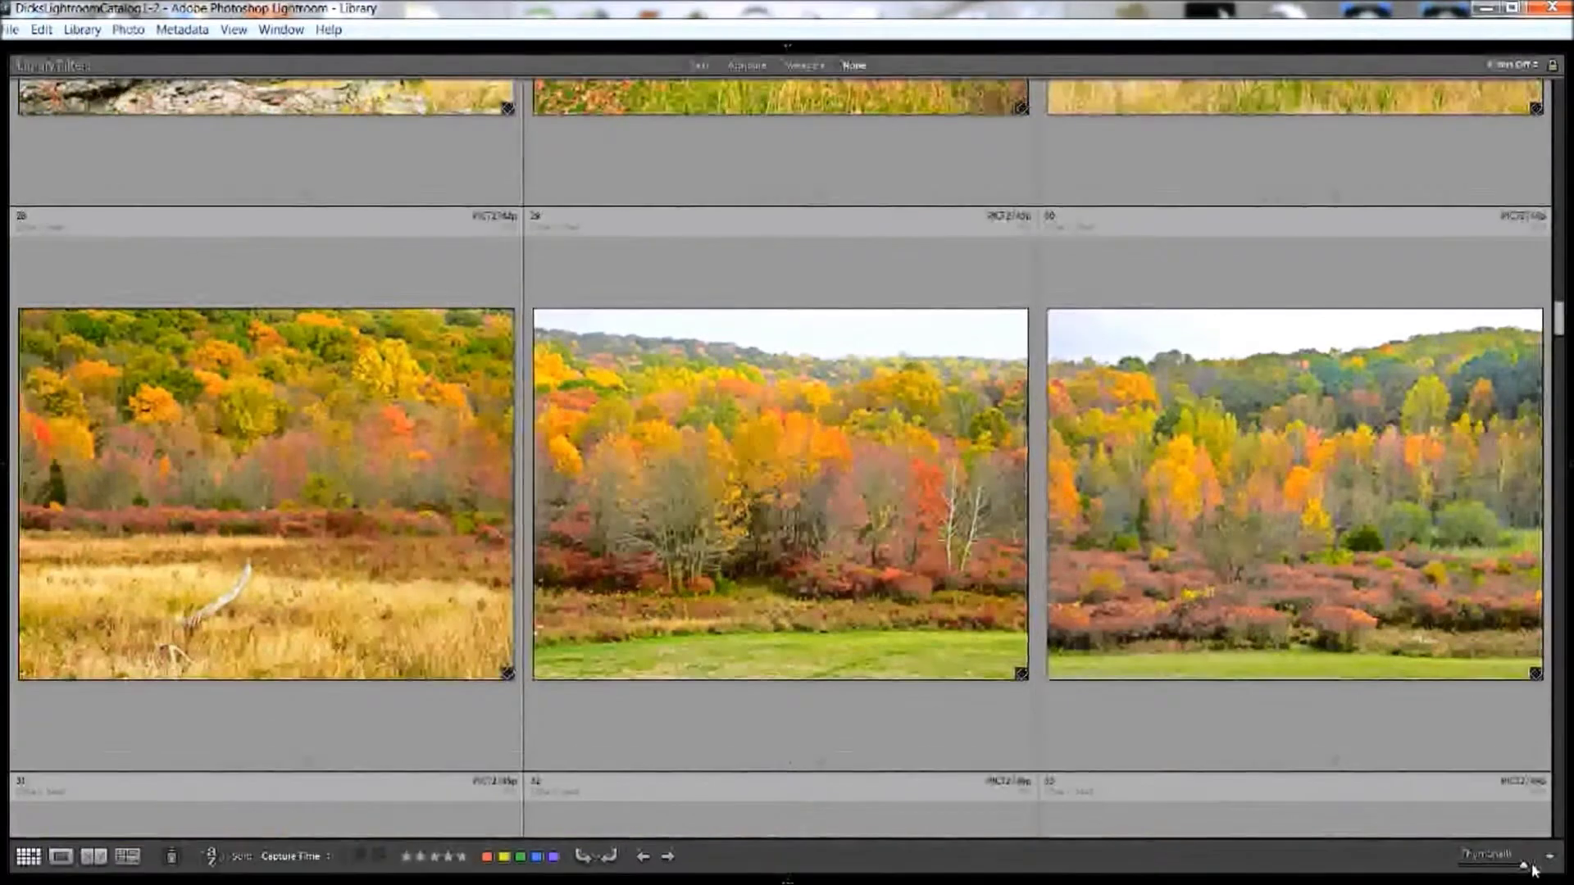
{"action": "scroll", "coordinate": [776, 498], "scroll_direction": "down", "scroll_amount": 5}
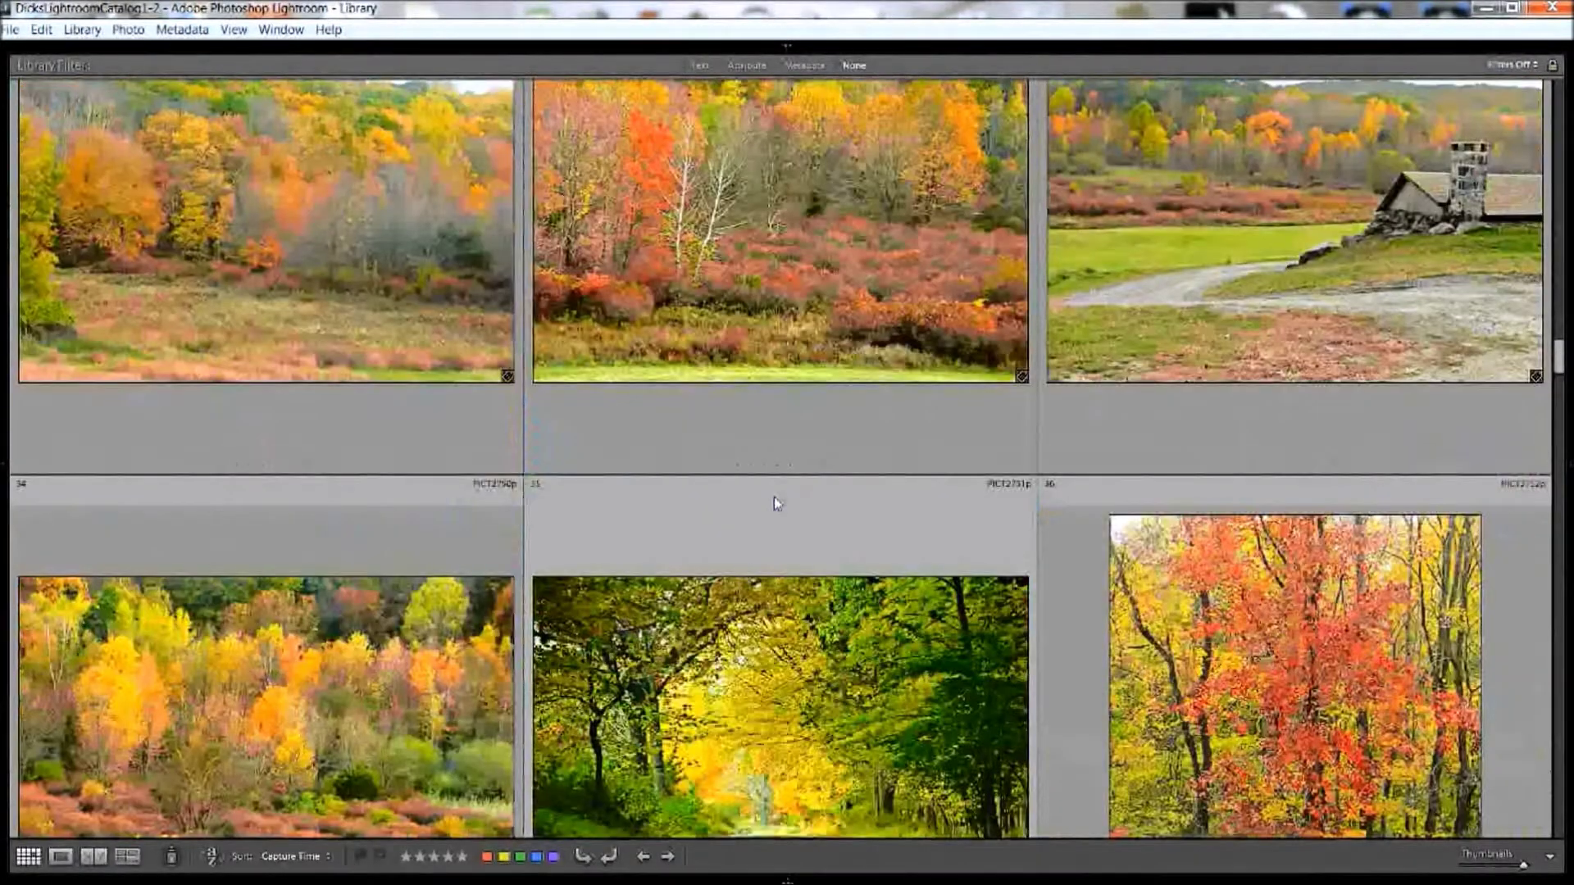
{"action": "scroll", "coordinate": [776, 498], "scroll_direction": "up", "scroll_amount": 7}
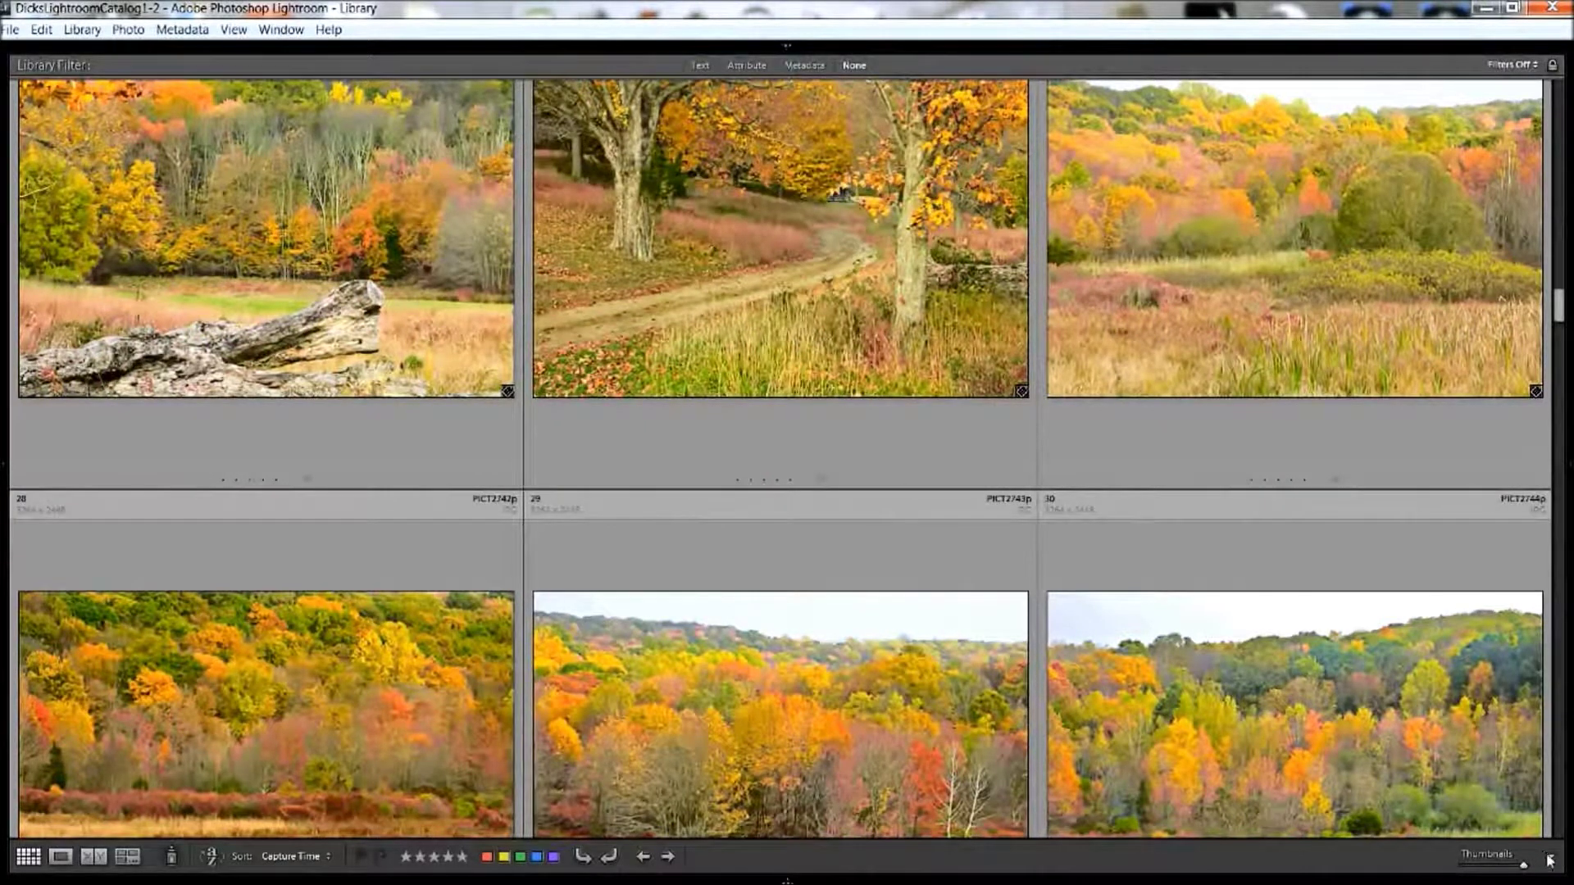
Remove the Thumbnail Size control from the grid toolbar and show it again.
{"action": "left_click", "coordinate": [1550, 856]}
{"action": "left_click", "coordinate": [1513, 859]}
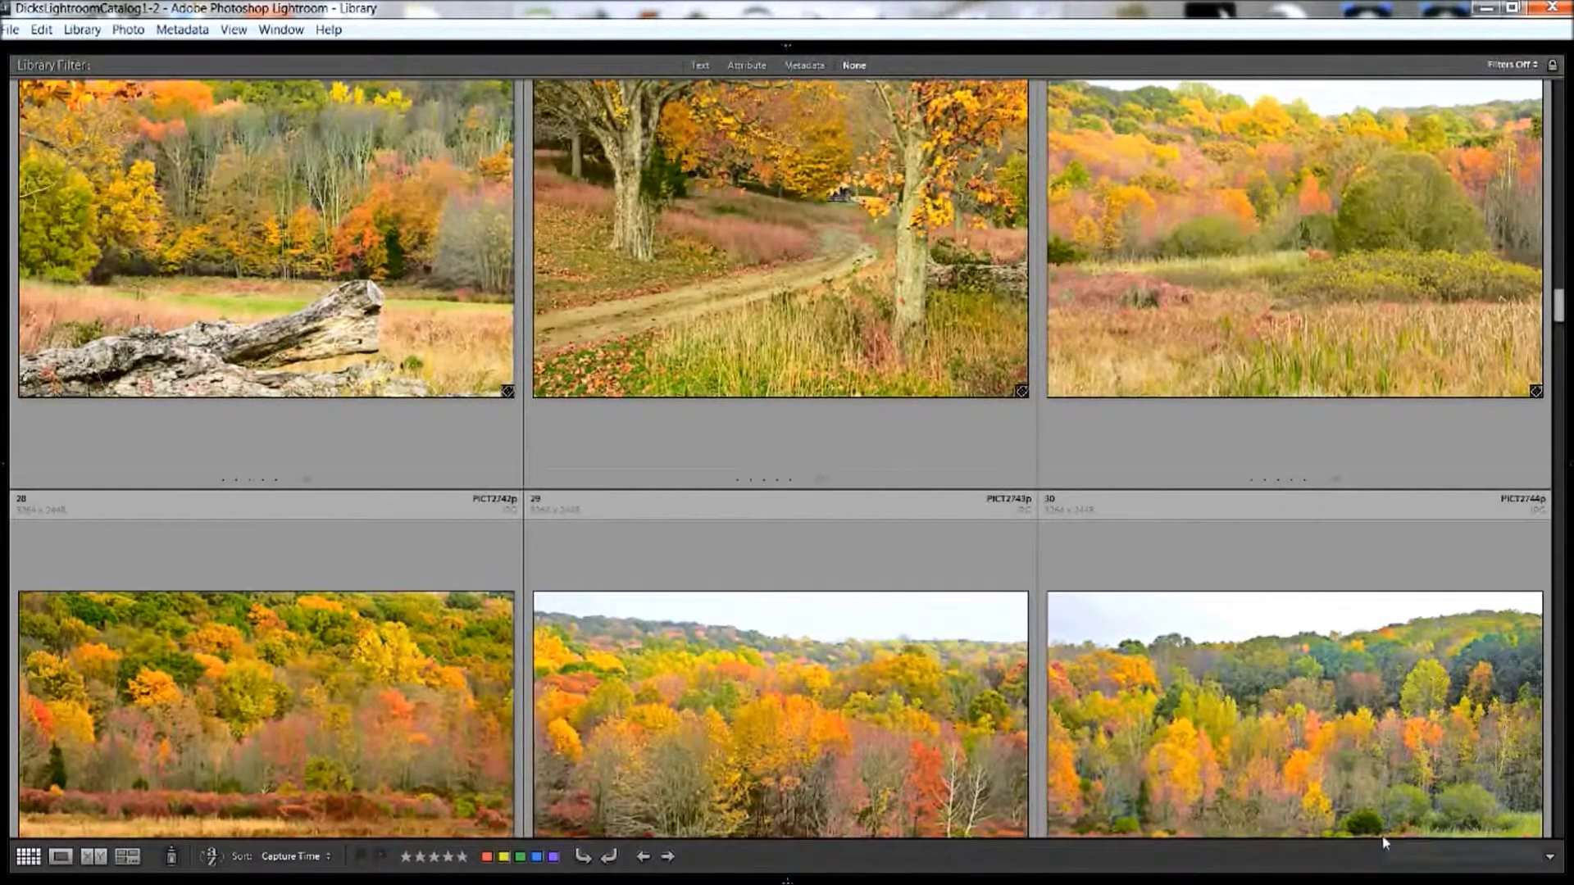
{"action": "left_click", "coordinate": [1549, 858]}
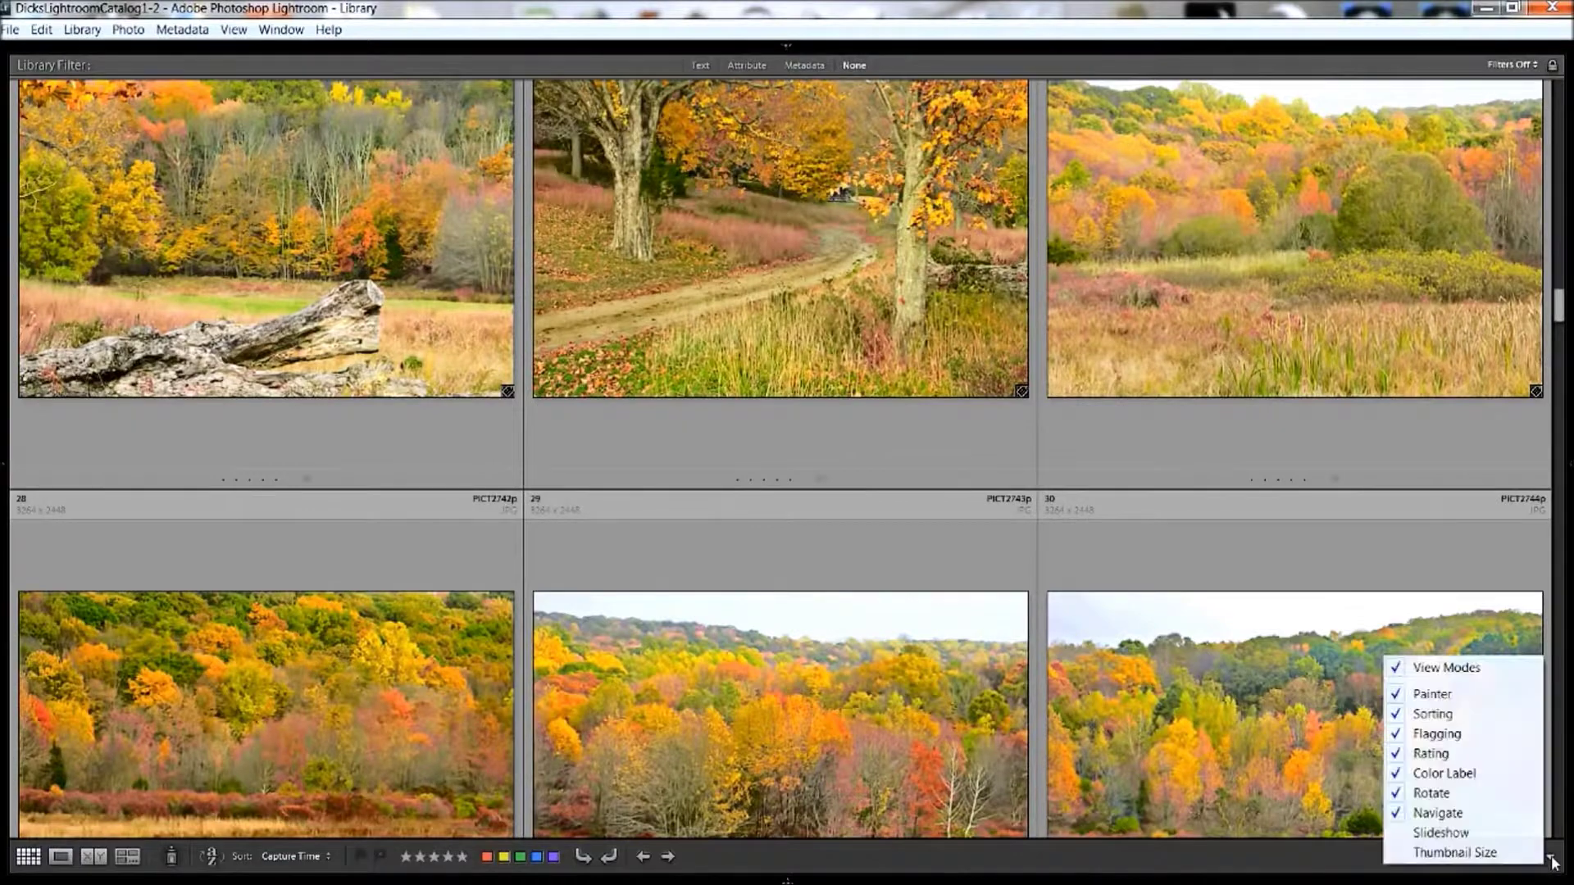
{"action": "left_click", "coordinate": [1447, 853]}
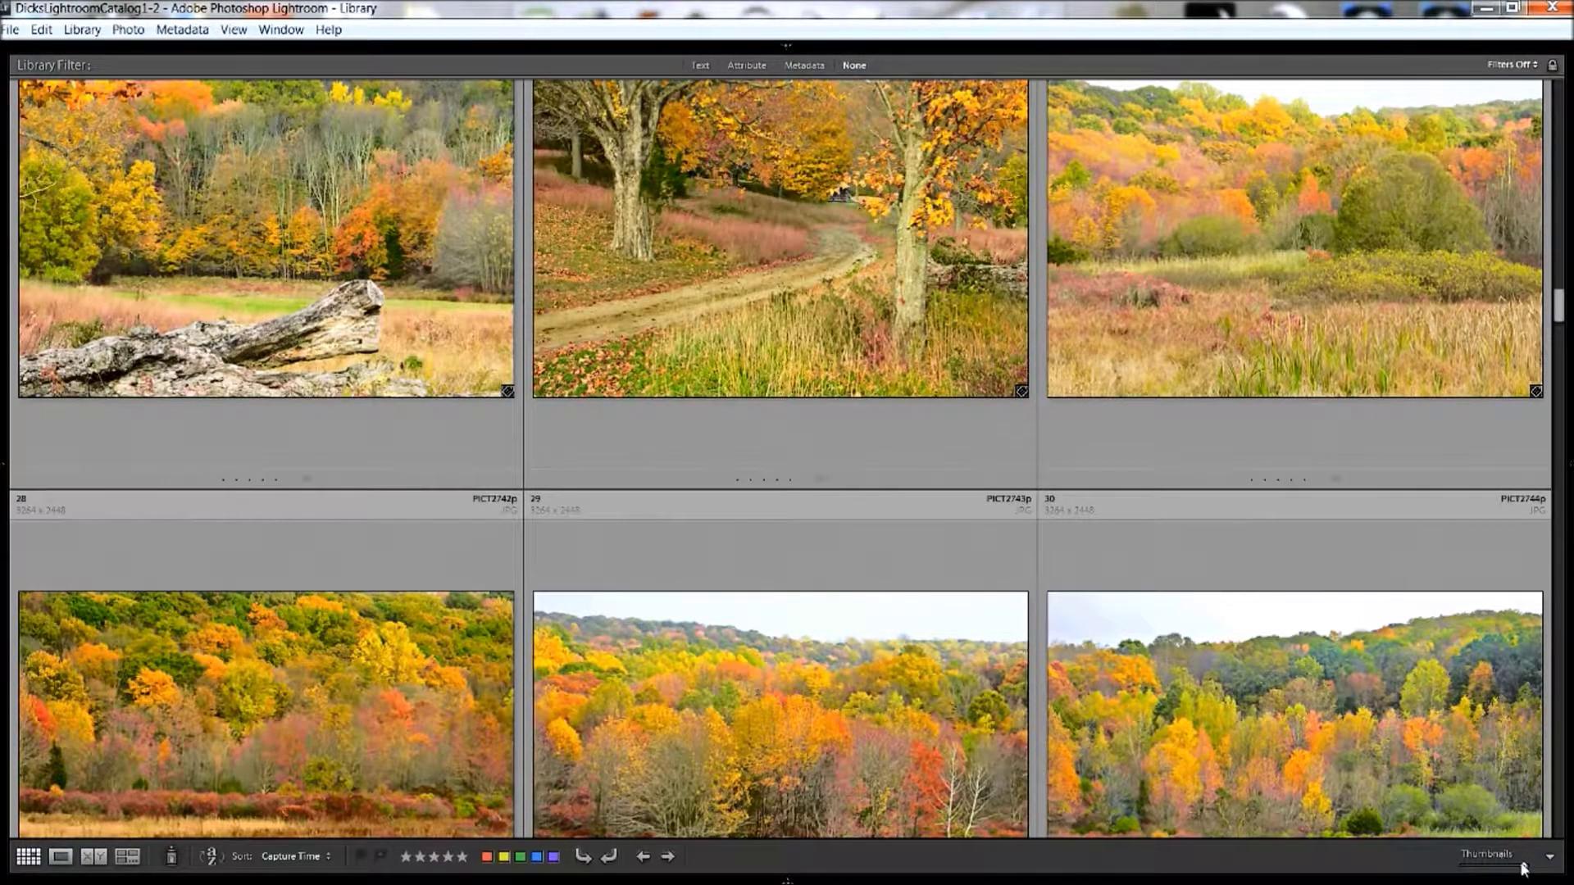
Shrink the thumbnails until the whole folder fits in the grid, and enlarge them back to nine per row.
{"action": "left_click_drag", "start_coordinate": [1522, 868], "coordinate": [1463, 867]}
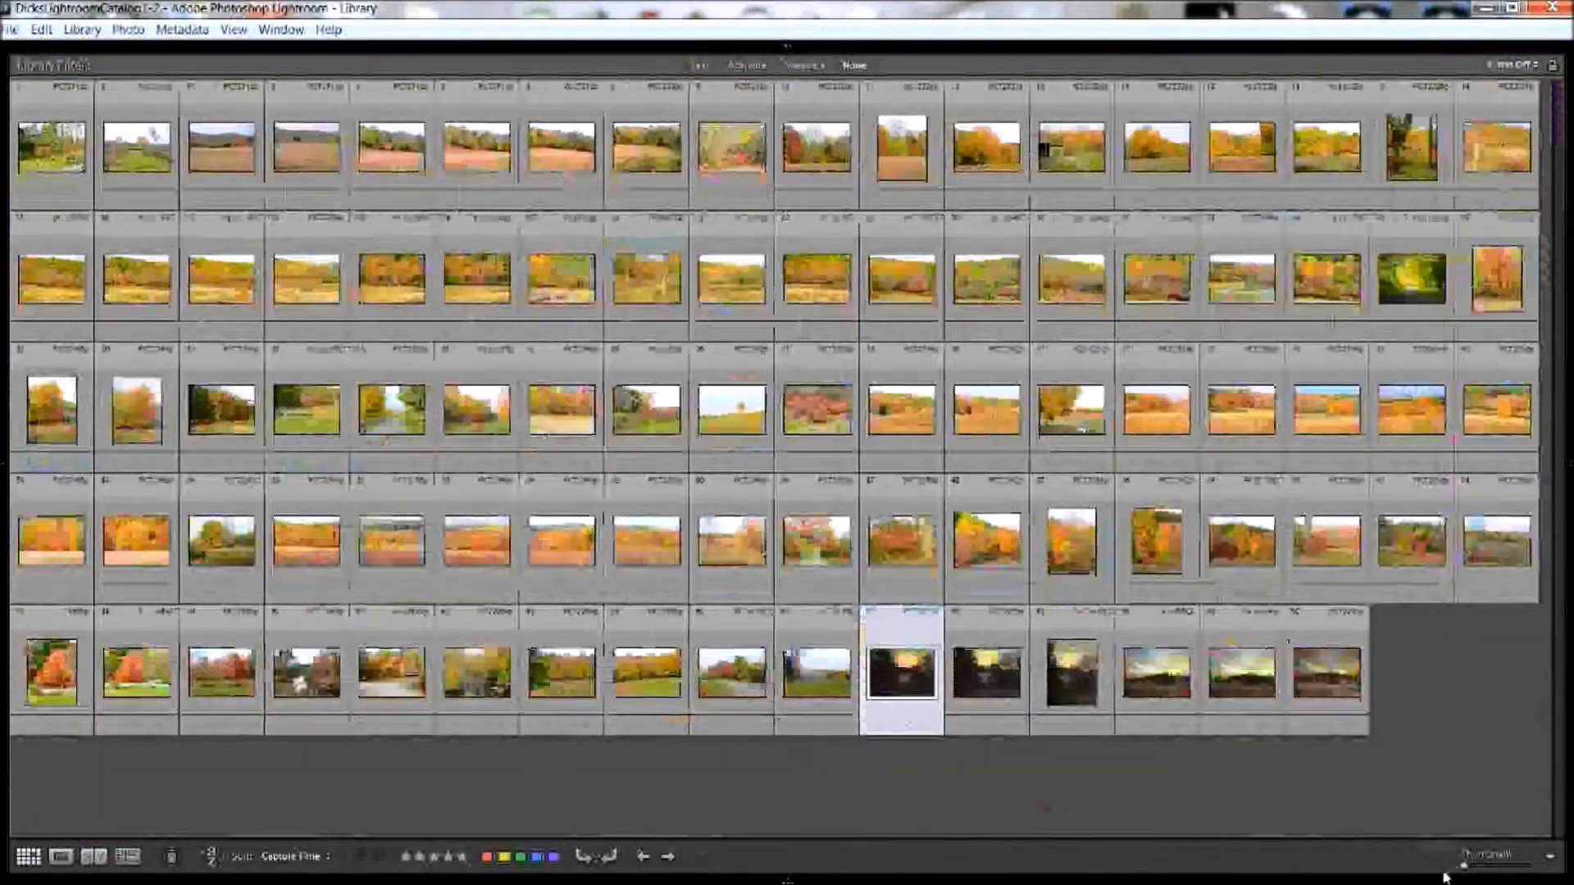
{"action": "mouse_move", "coordinate": [1444, 884]}
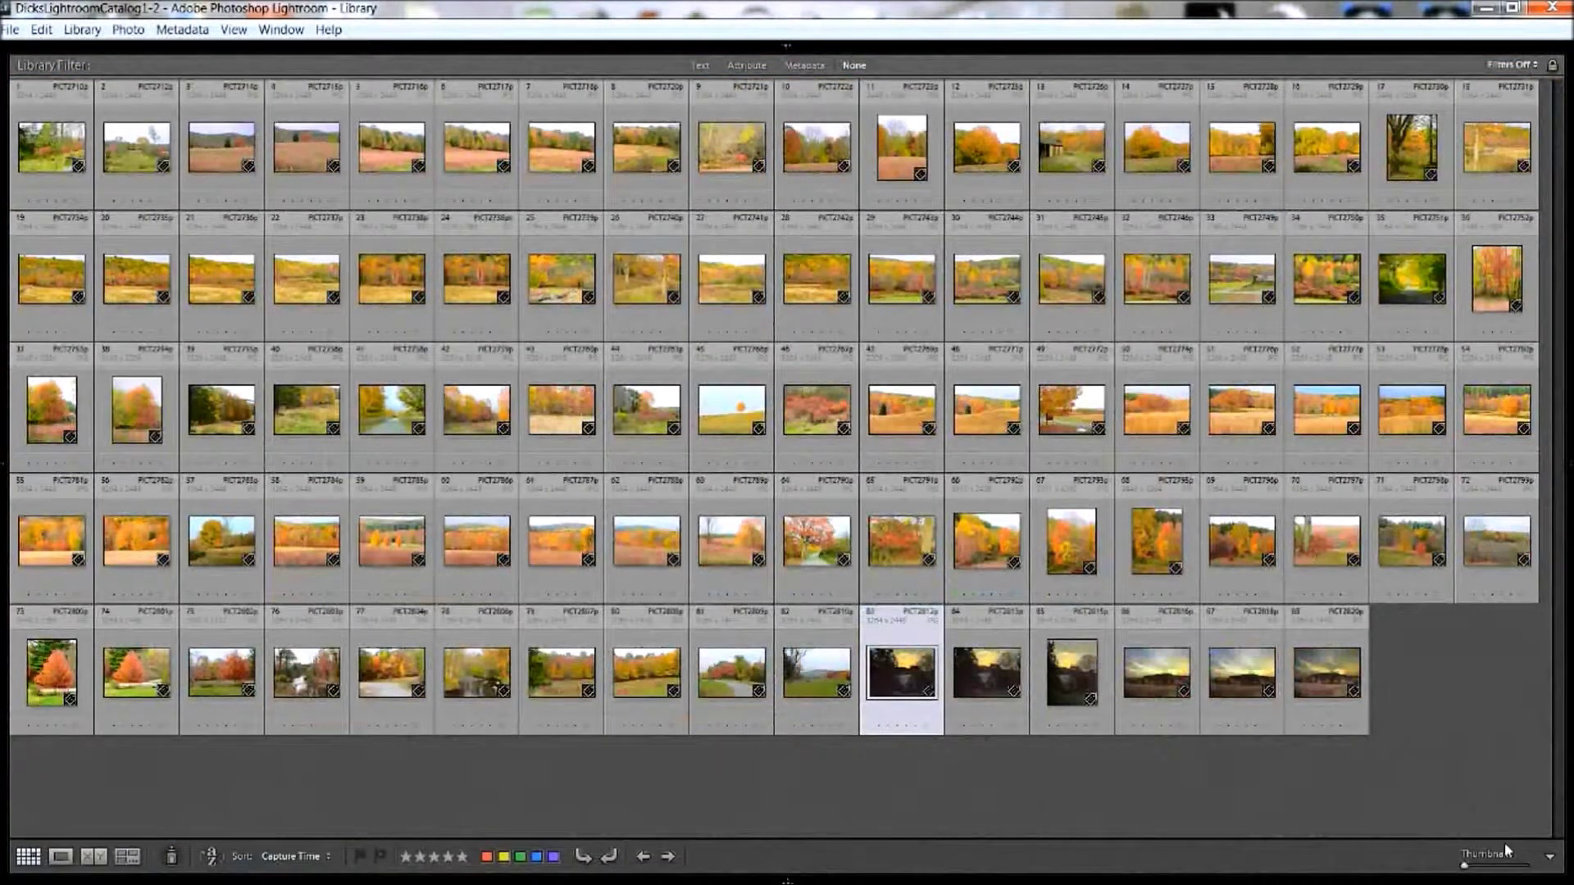
{"action": "left_click_drag", "start_coordinate": [1464, 865], "coordinate": [1496, 874]}
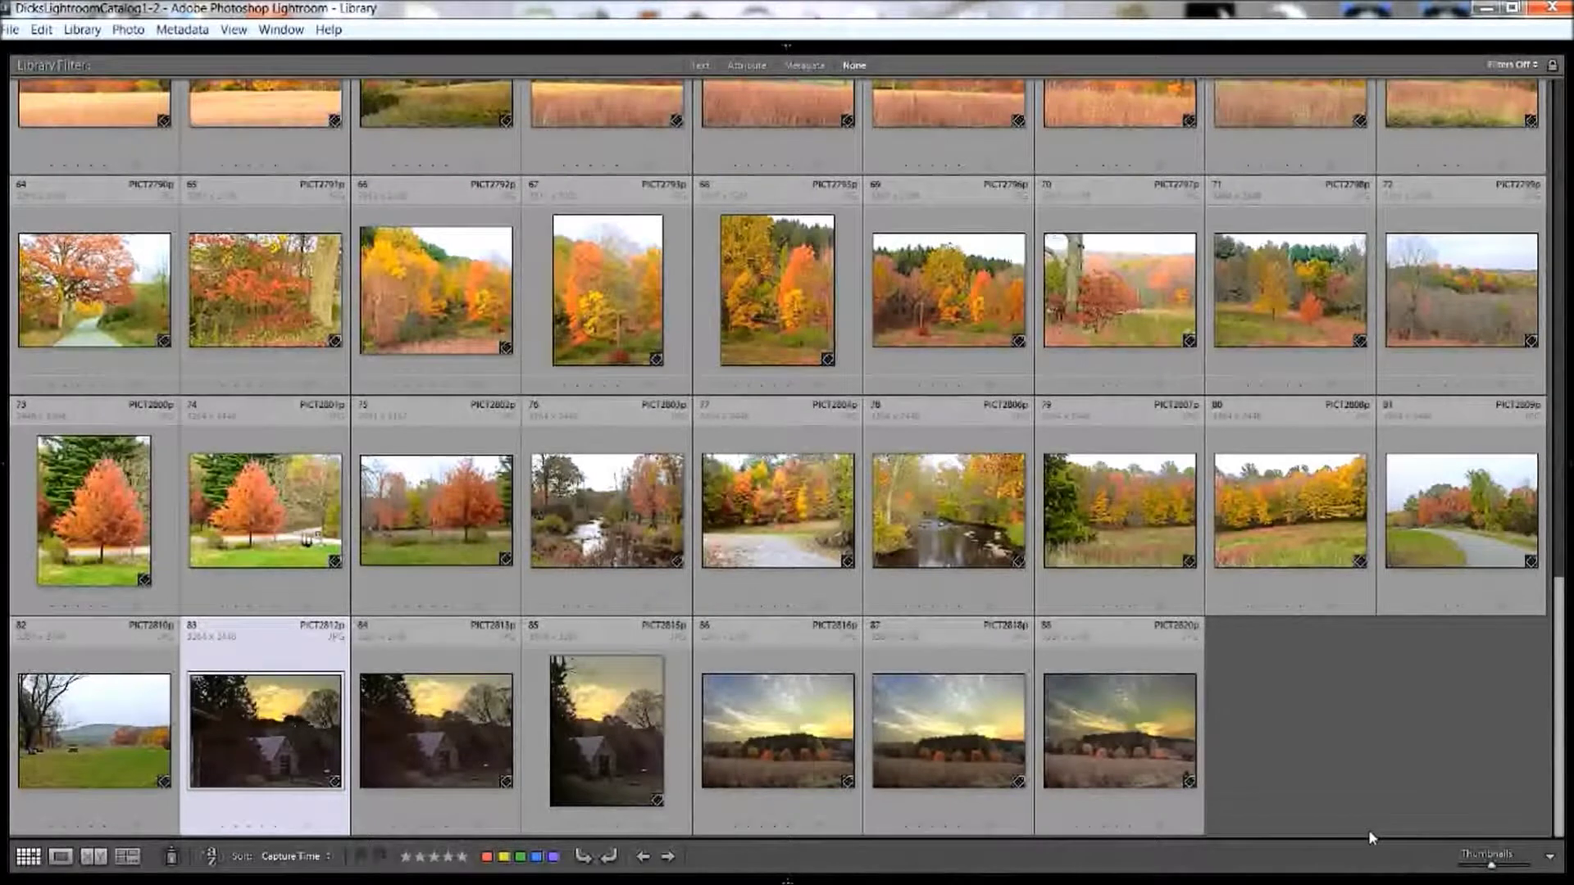
Add the Slideshow control to the grid toolbar, keeping the Thumbnail Size control shown.
{"action": "left_click", "coordinate": [1550, 861]}
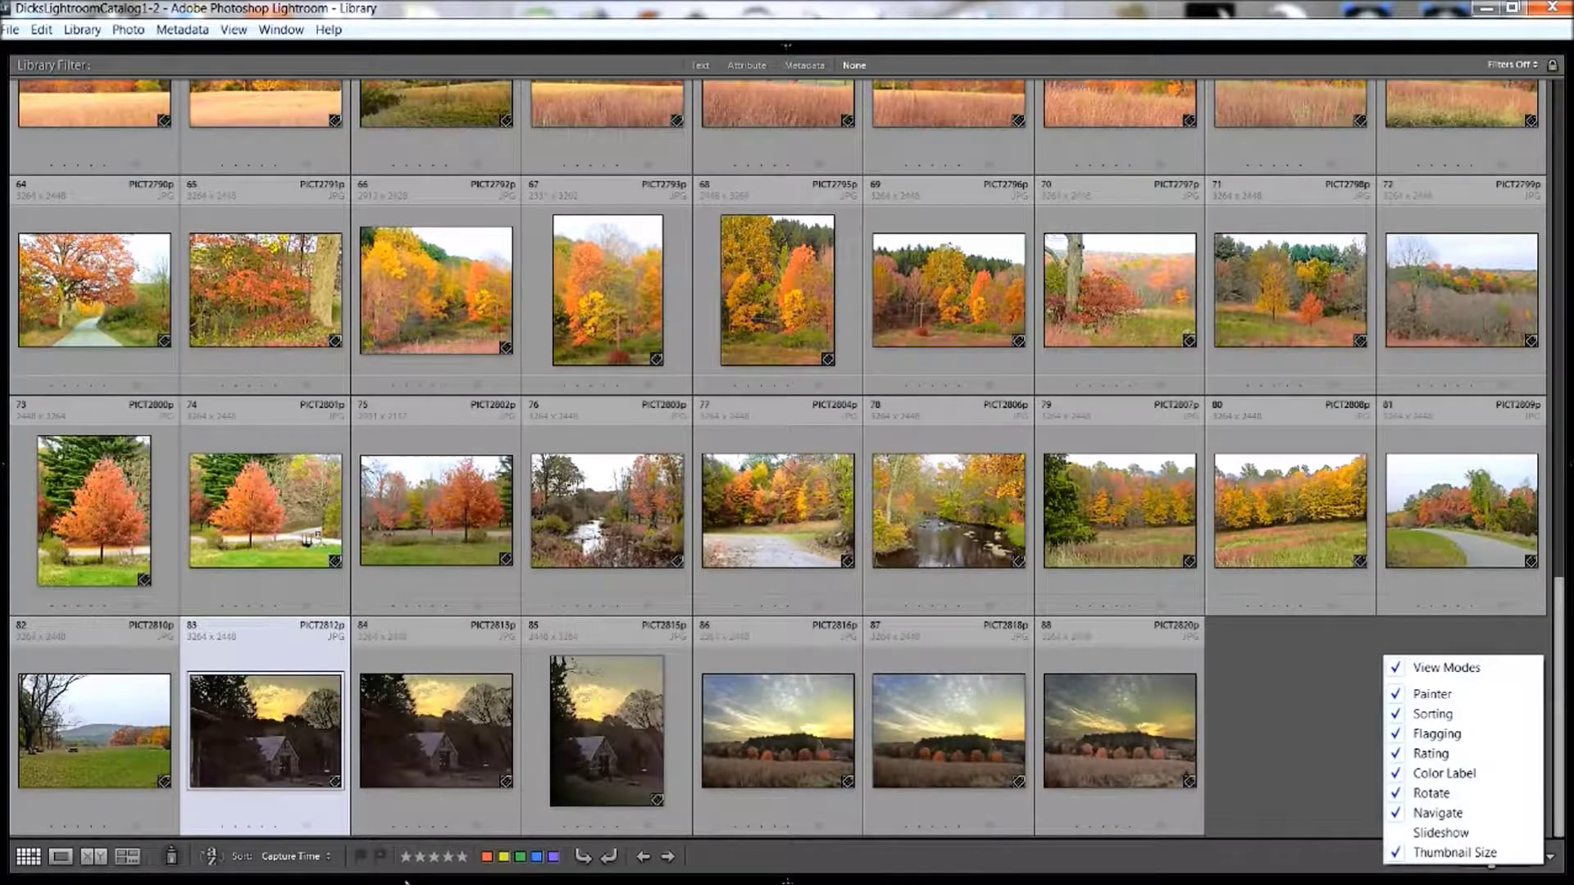
{"action": "mouse_move", "coordinate": [51, 883]}
{"action": "left_click", "coordinate": [1396, 850]}
{"action": "left_click", "coordinate": [1393, 833]}
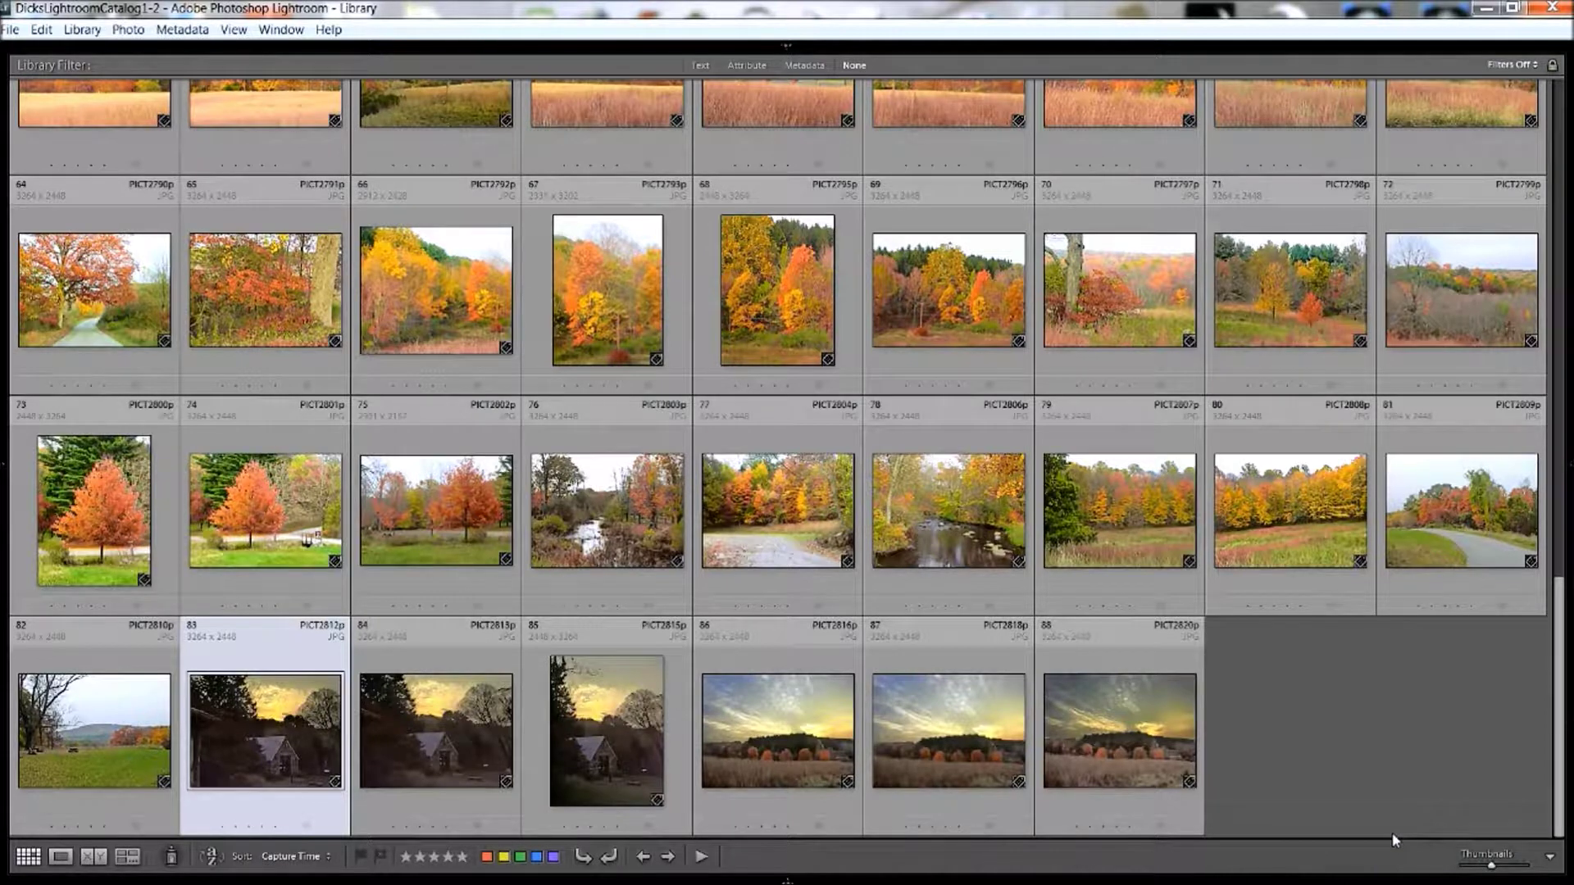
Dismiss the Windows performance notification and return to the photo grid with no photo selected.
{"action": "mouse_move", "coordinate": [1393, 884]}
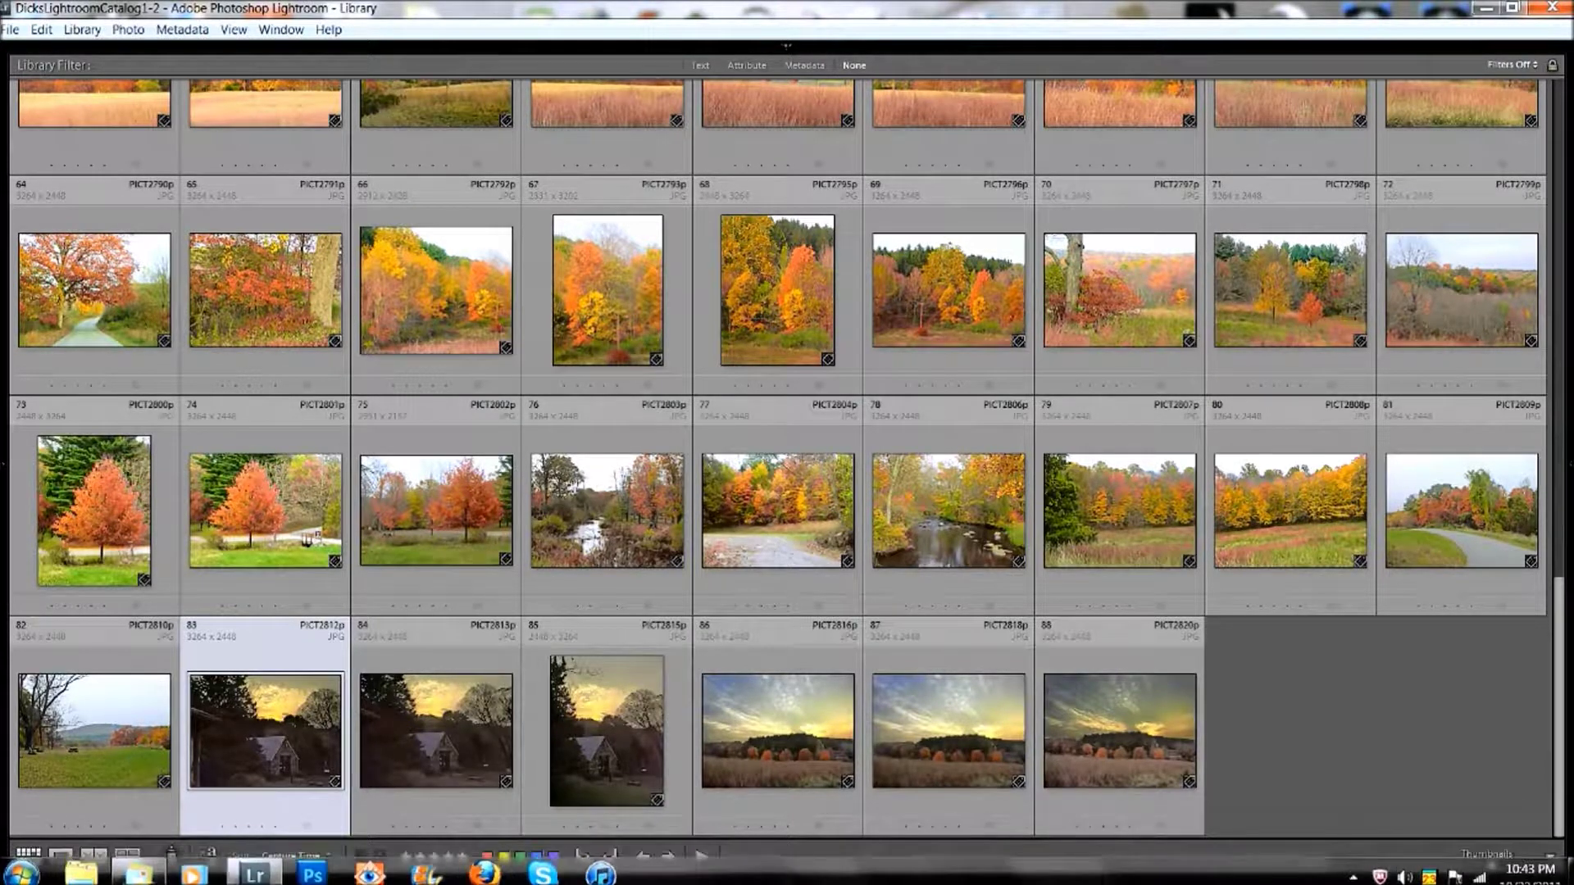
{"action": "left_click", "coordinate": [1549, 859]}
{"action": "left_click", "coordinate": [1549, 859]}
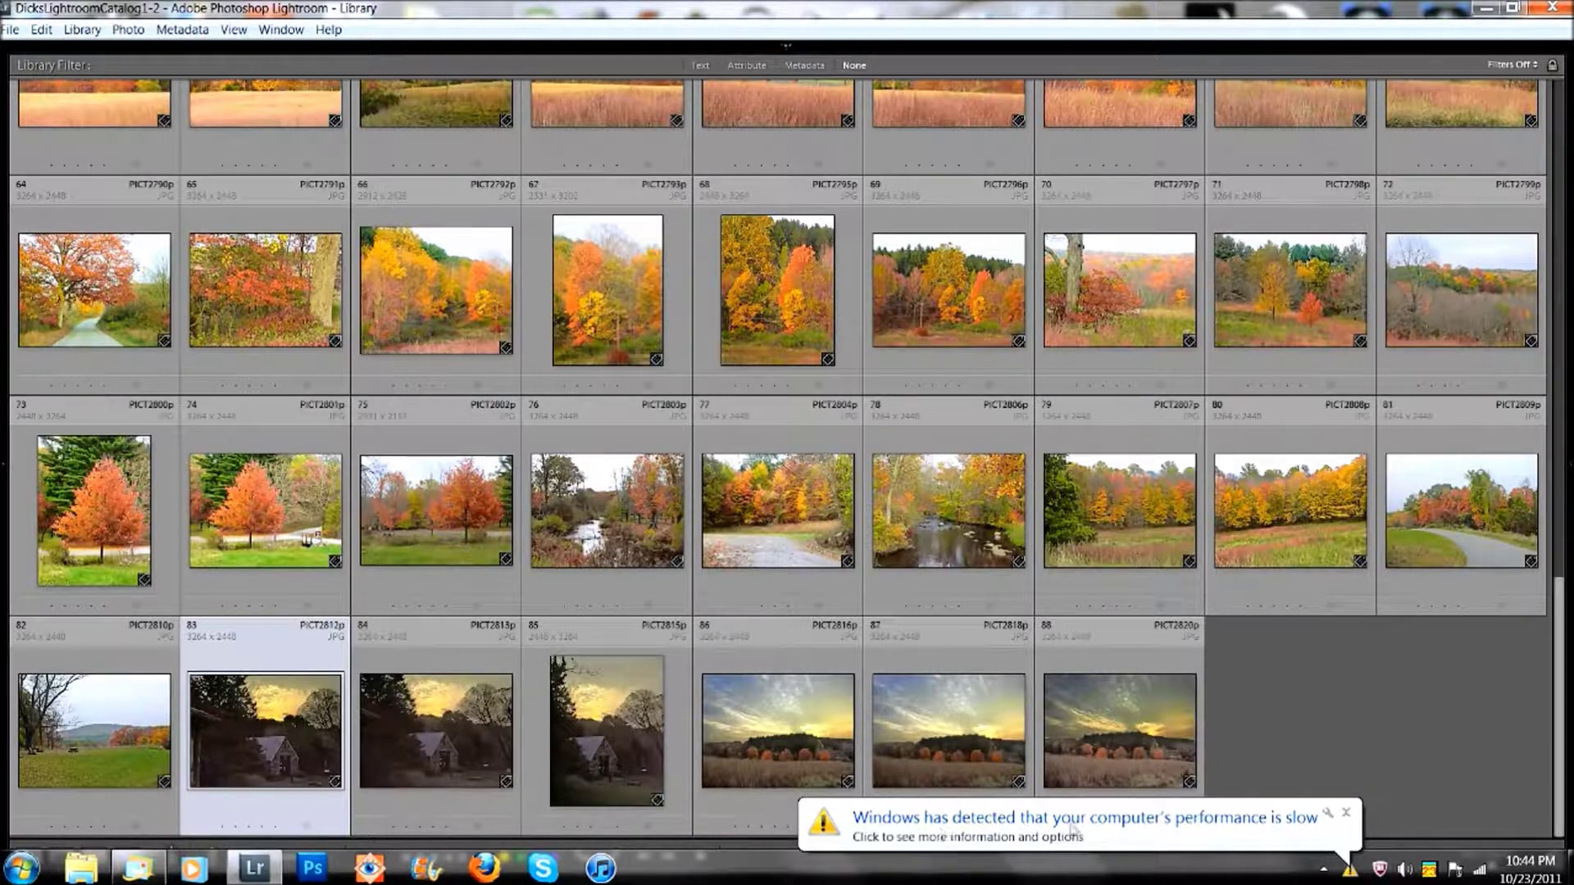
{"action": "left_click", "coordinate": [1346, 814]}
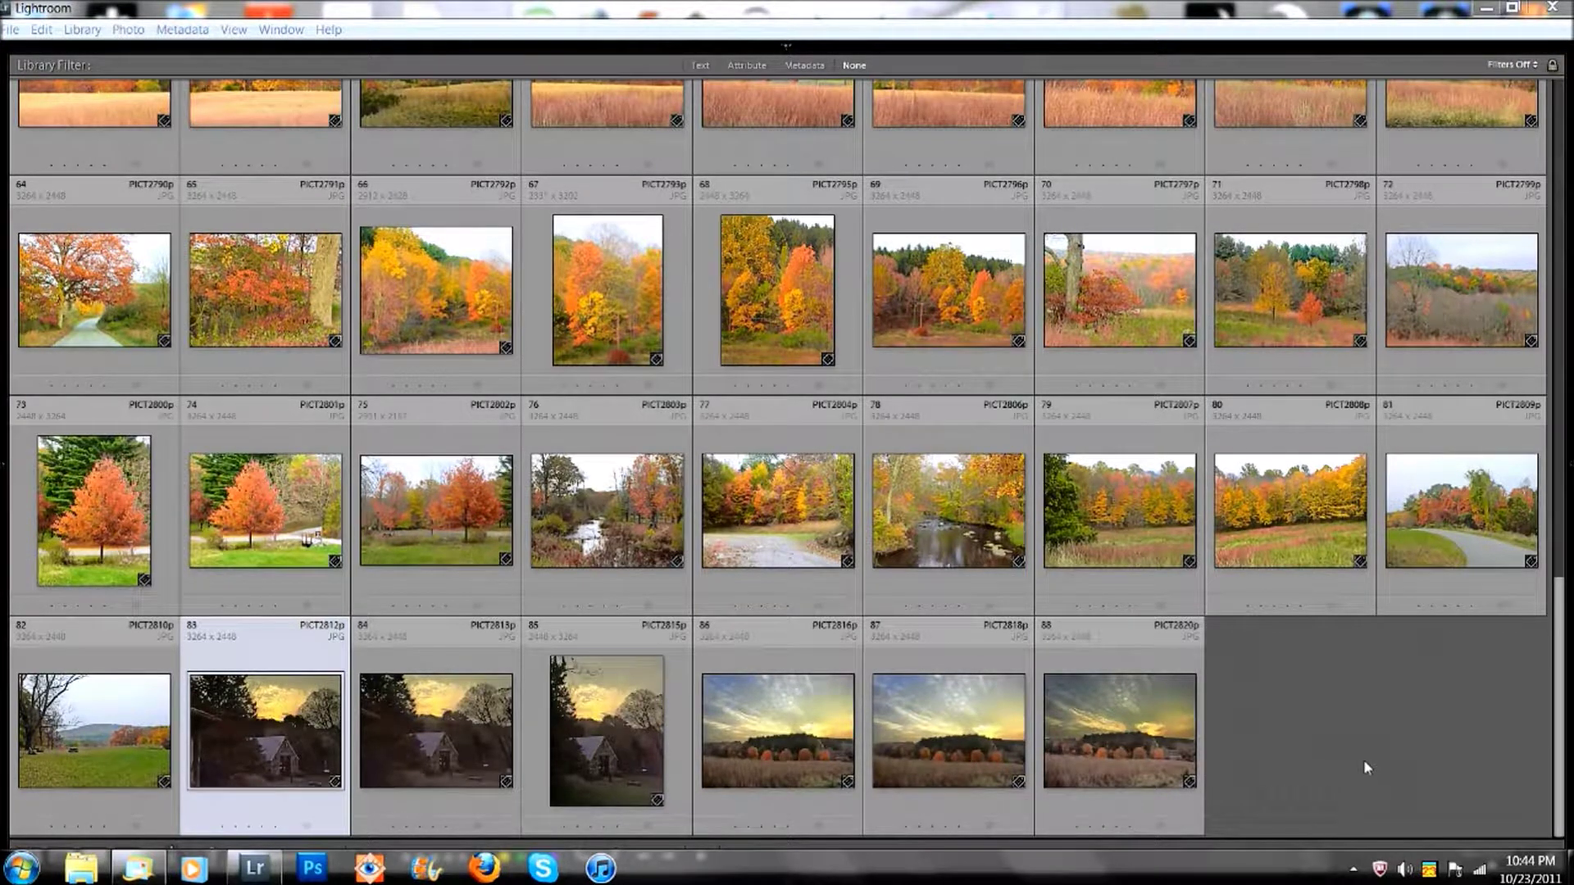
{"action": "left_click", "coordinate": [1423, 730]}
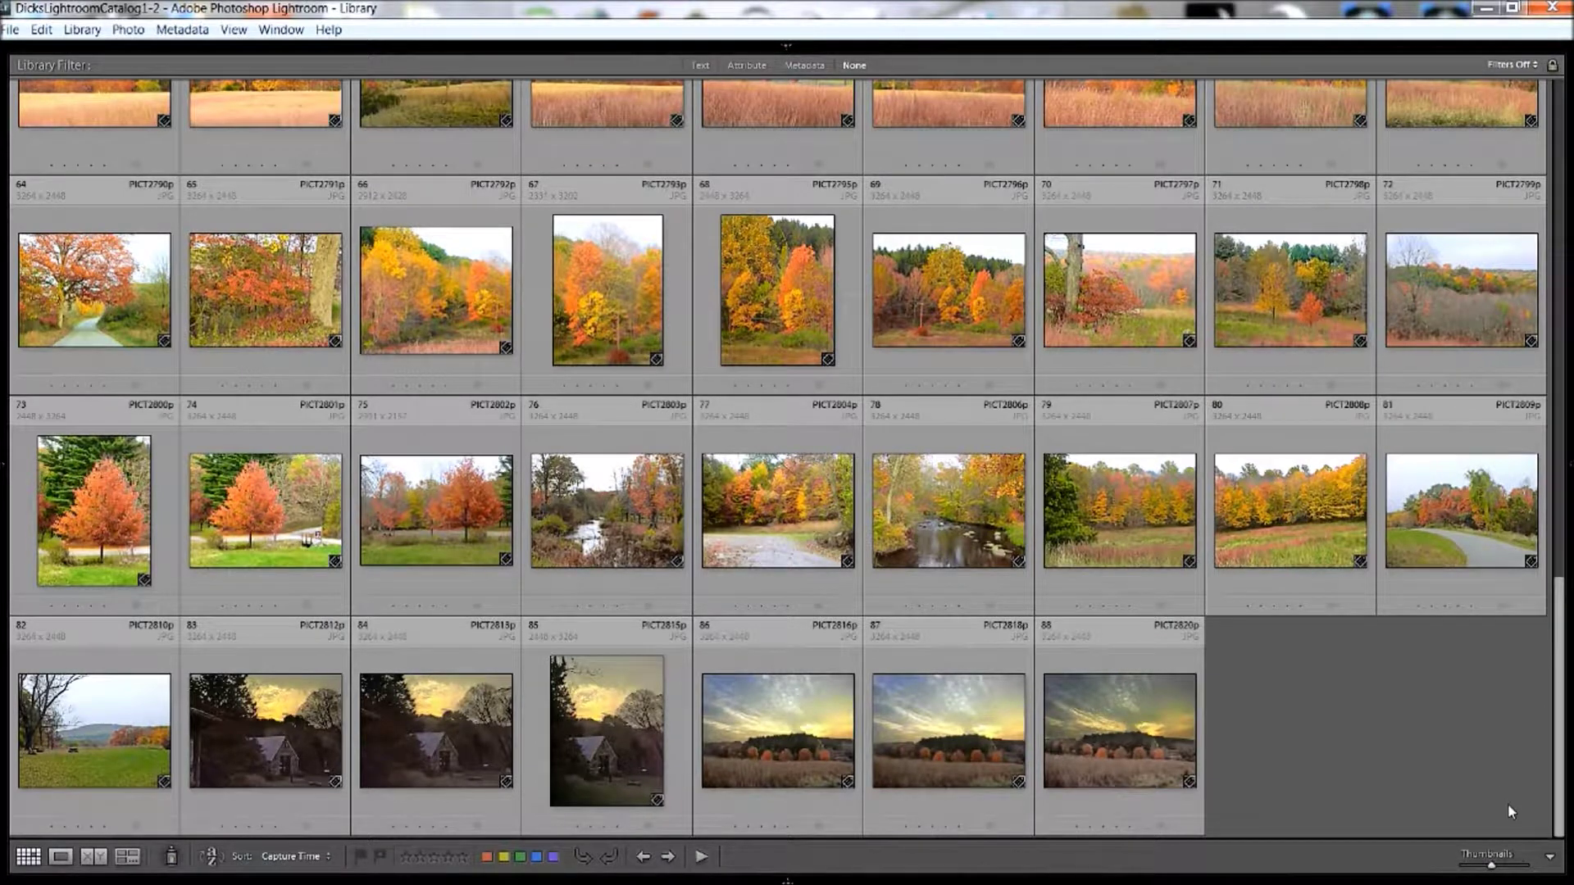
Remove the Slideshow control from the grid toolbar and close the list of toolbar options.
{"action": "left_click", "coordinate": [1550, 857]}
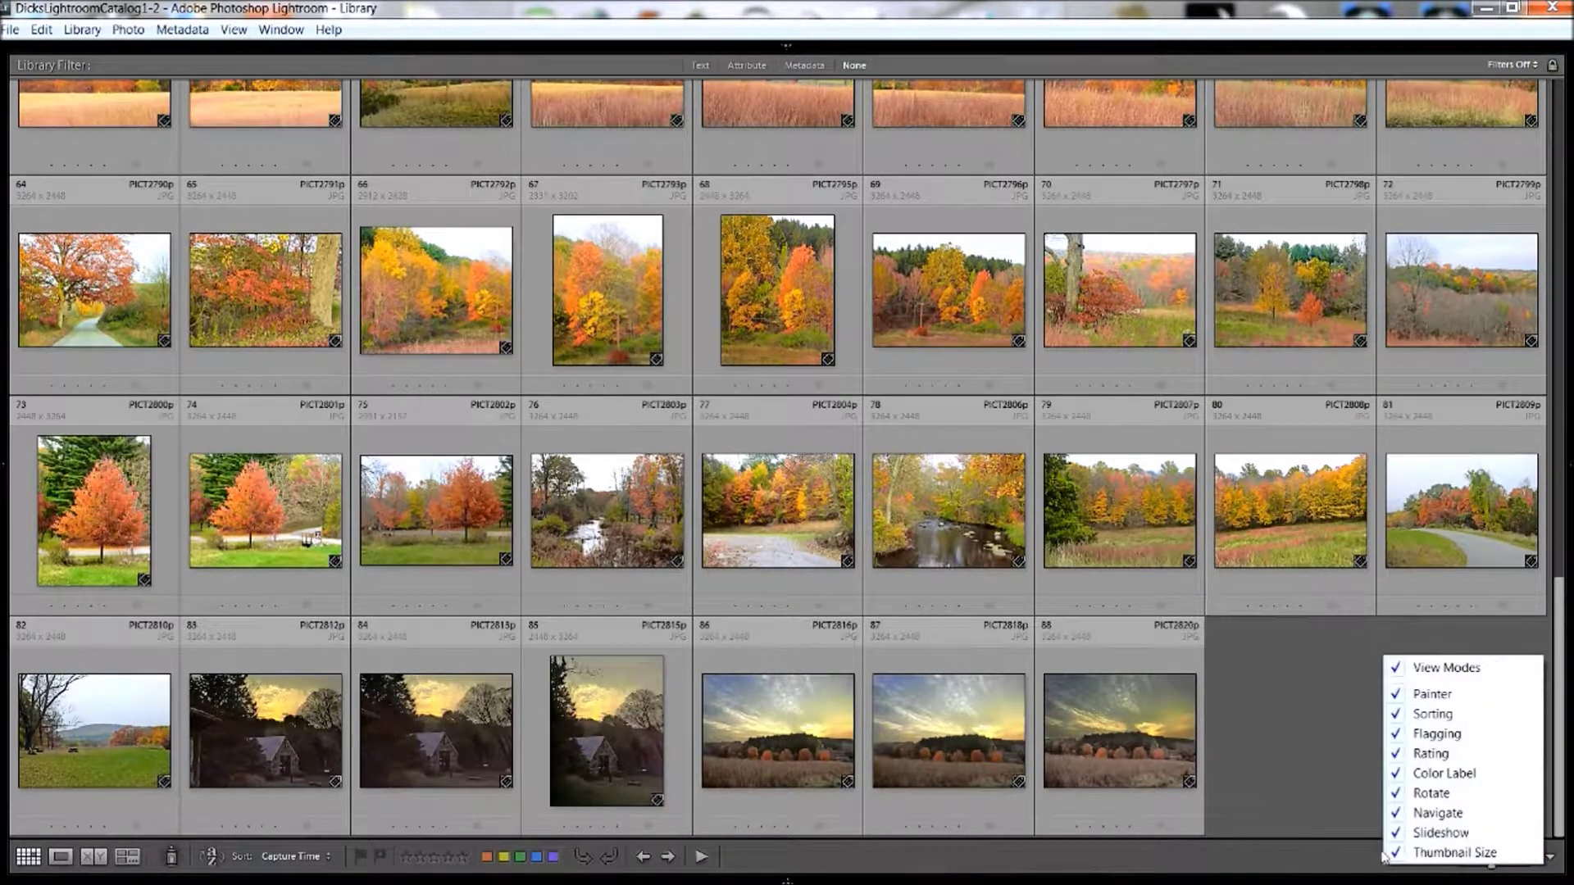
{"action": "left_click", "coordinate": [1430, 832]}
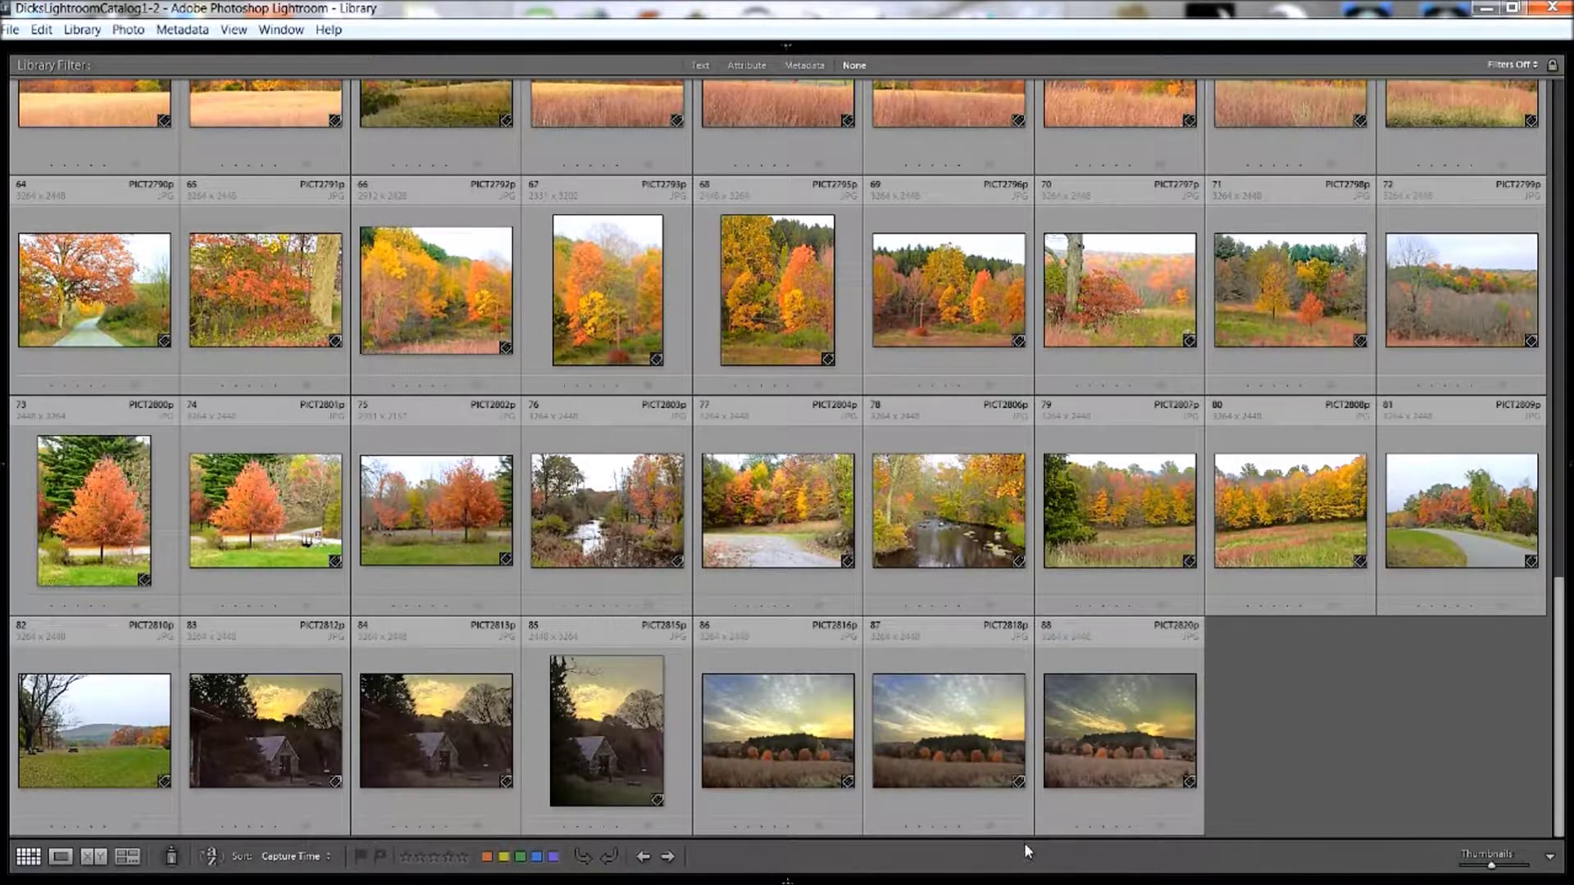
{"action": "left_click", "coordinate": [1550, 858]}
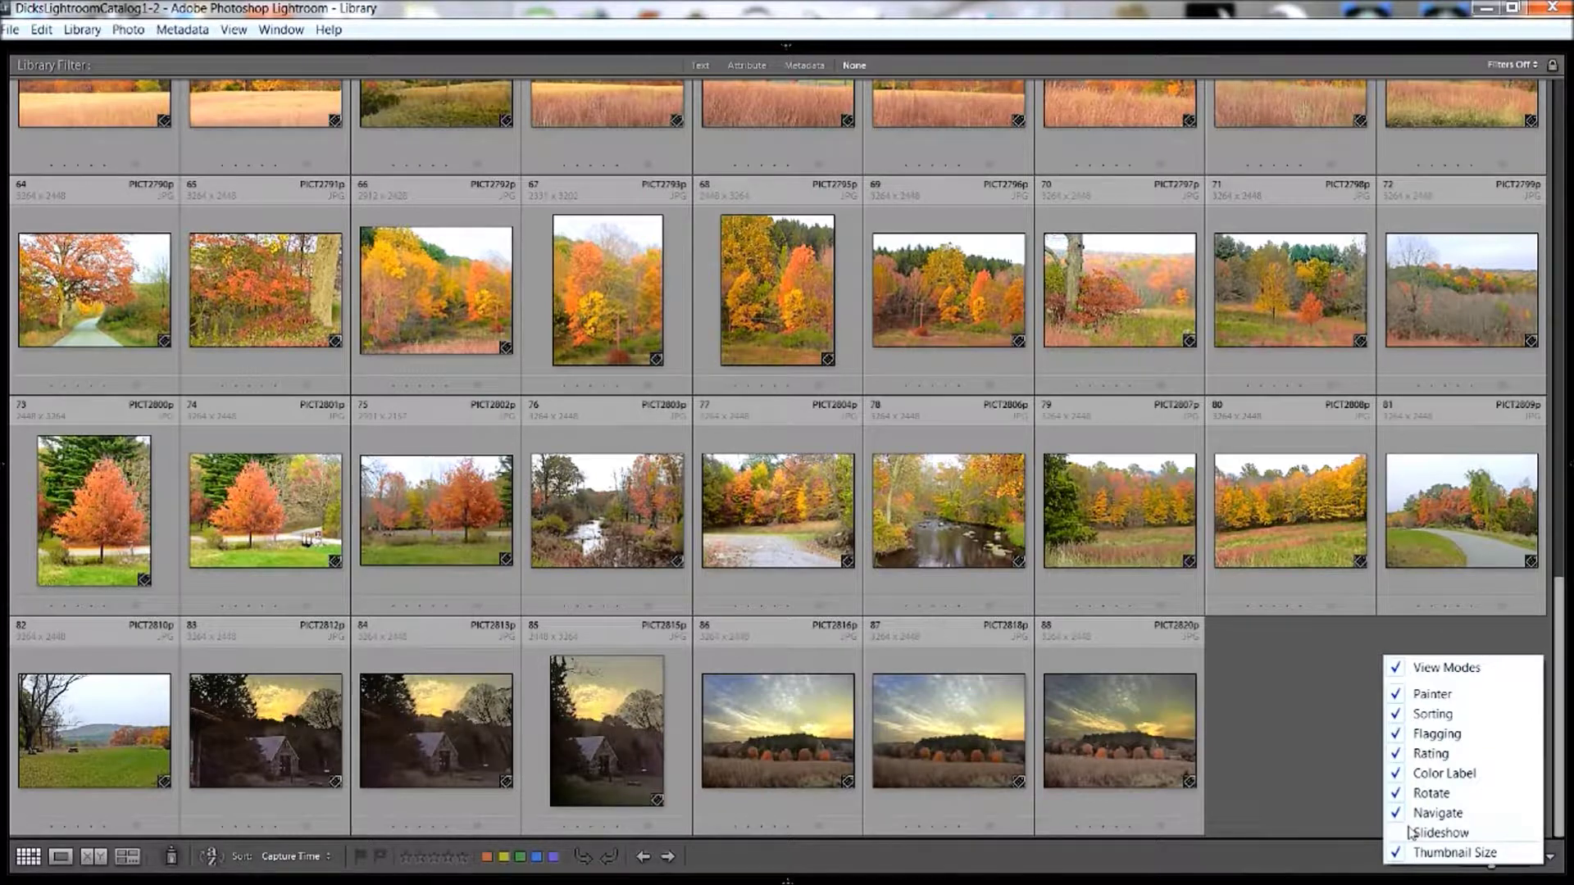
{"action": "left_click", "coordinate": [1325, 843]}
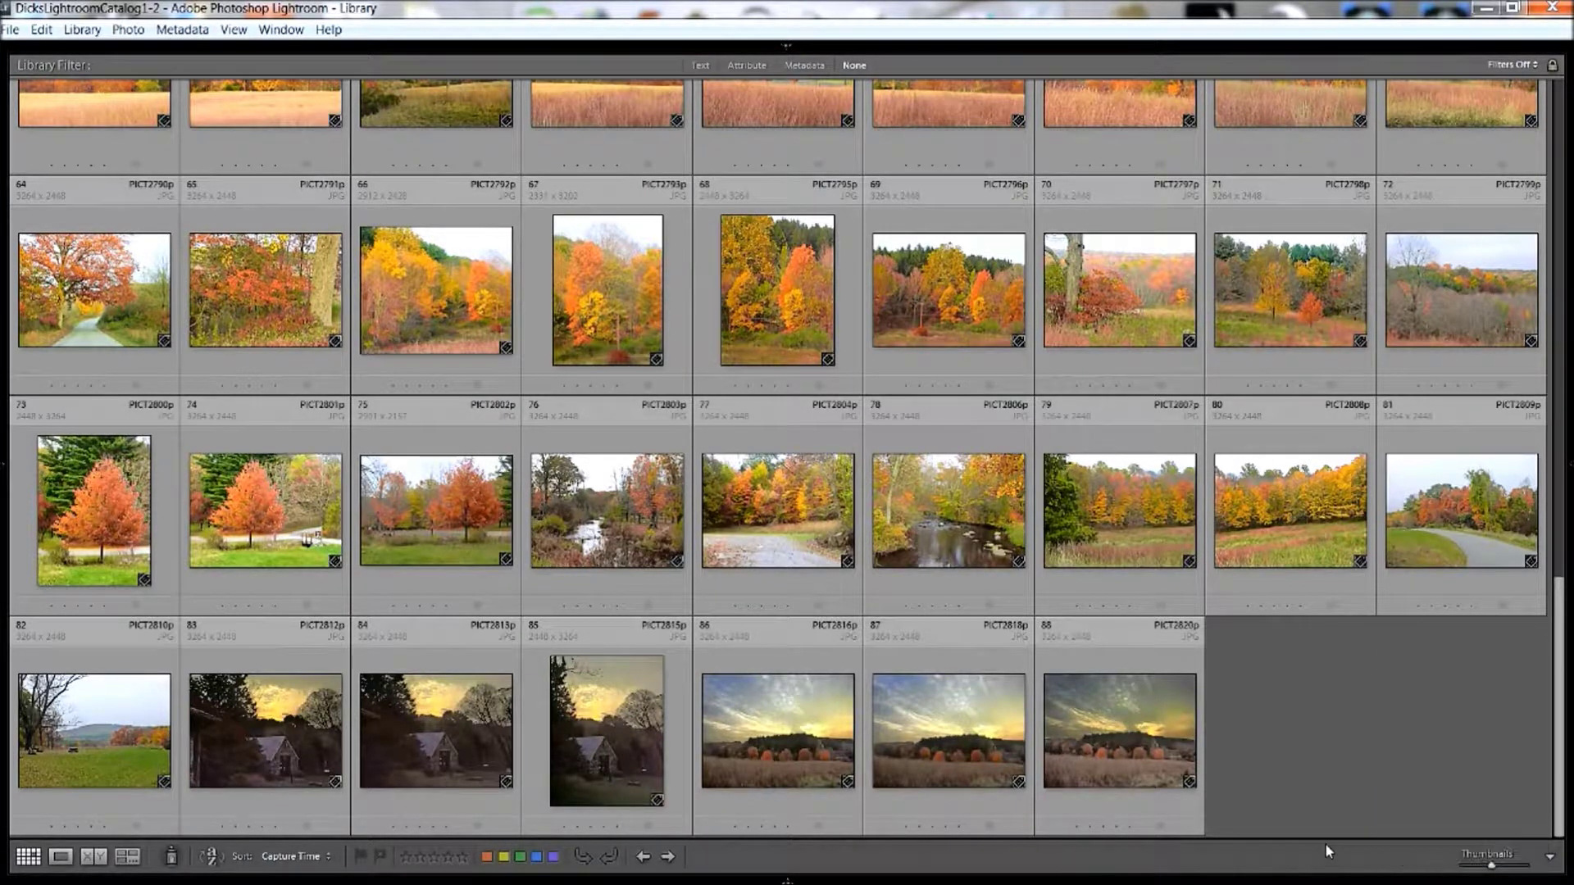
Select every photo in the 2006_10_19Processed folder and clear the selection.
{"action": "left_click", "coordinate": [597, 516]}
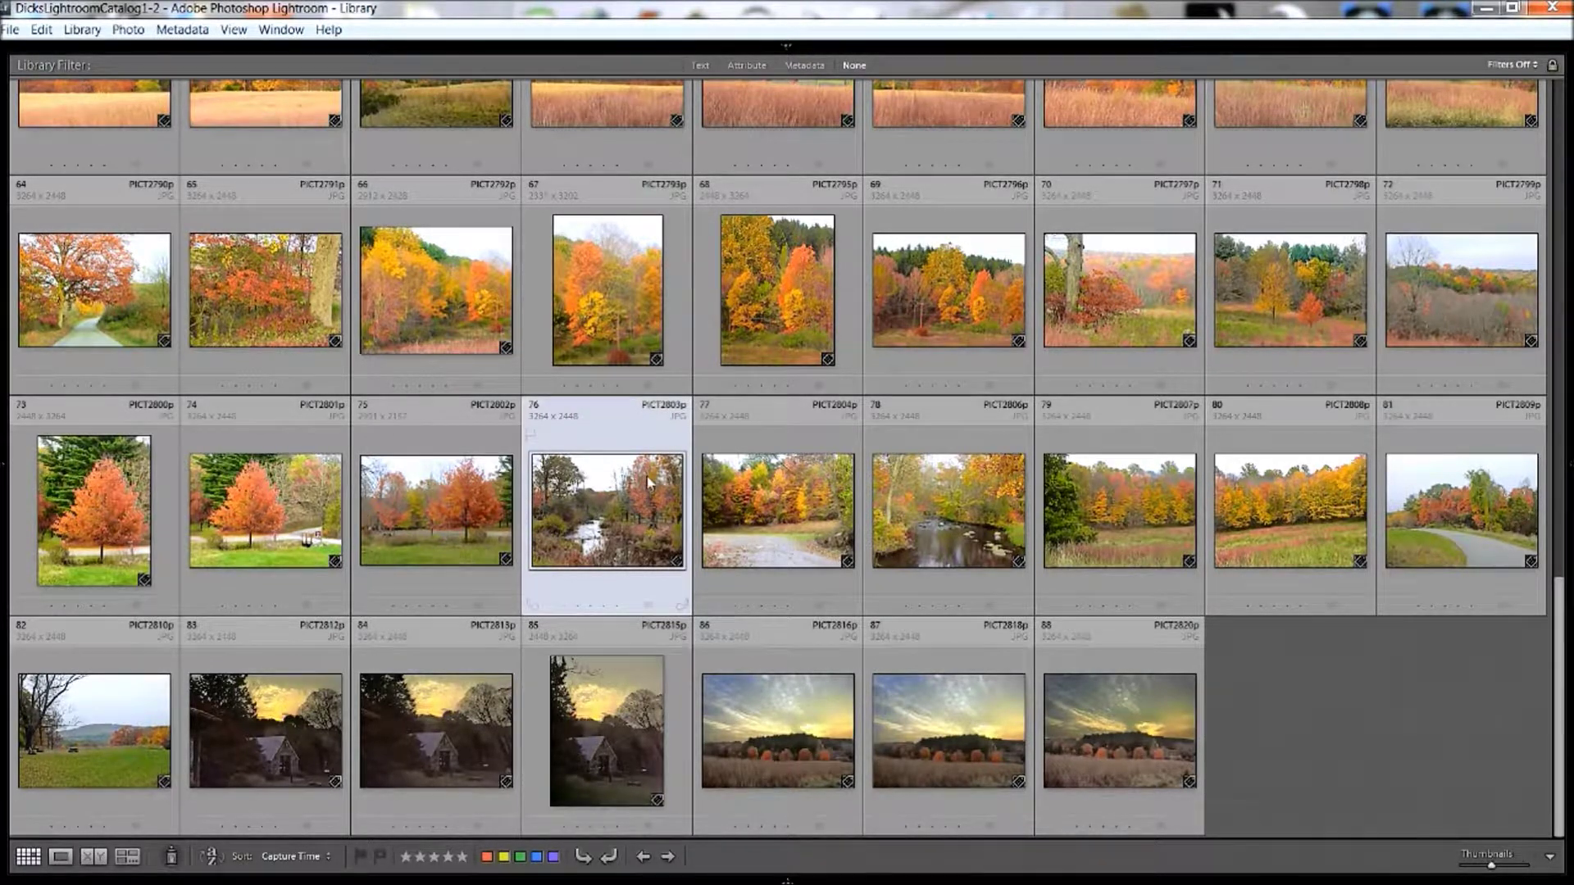
{"action": "scroll", "coordinate": [719, 597], "scroll_direction": "up", "scroll_amount": 1}
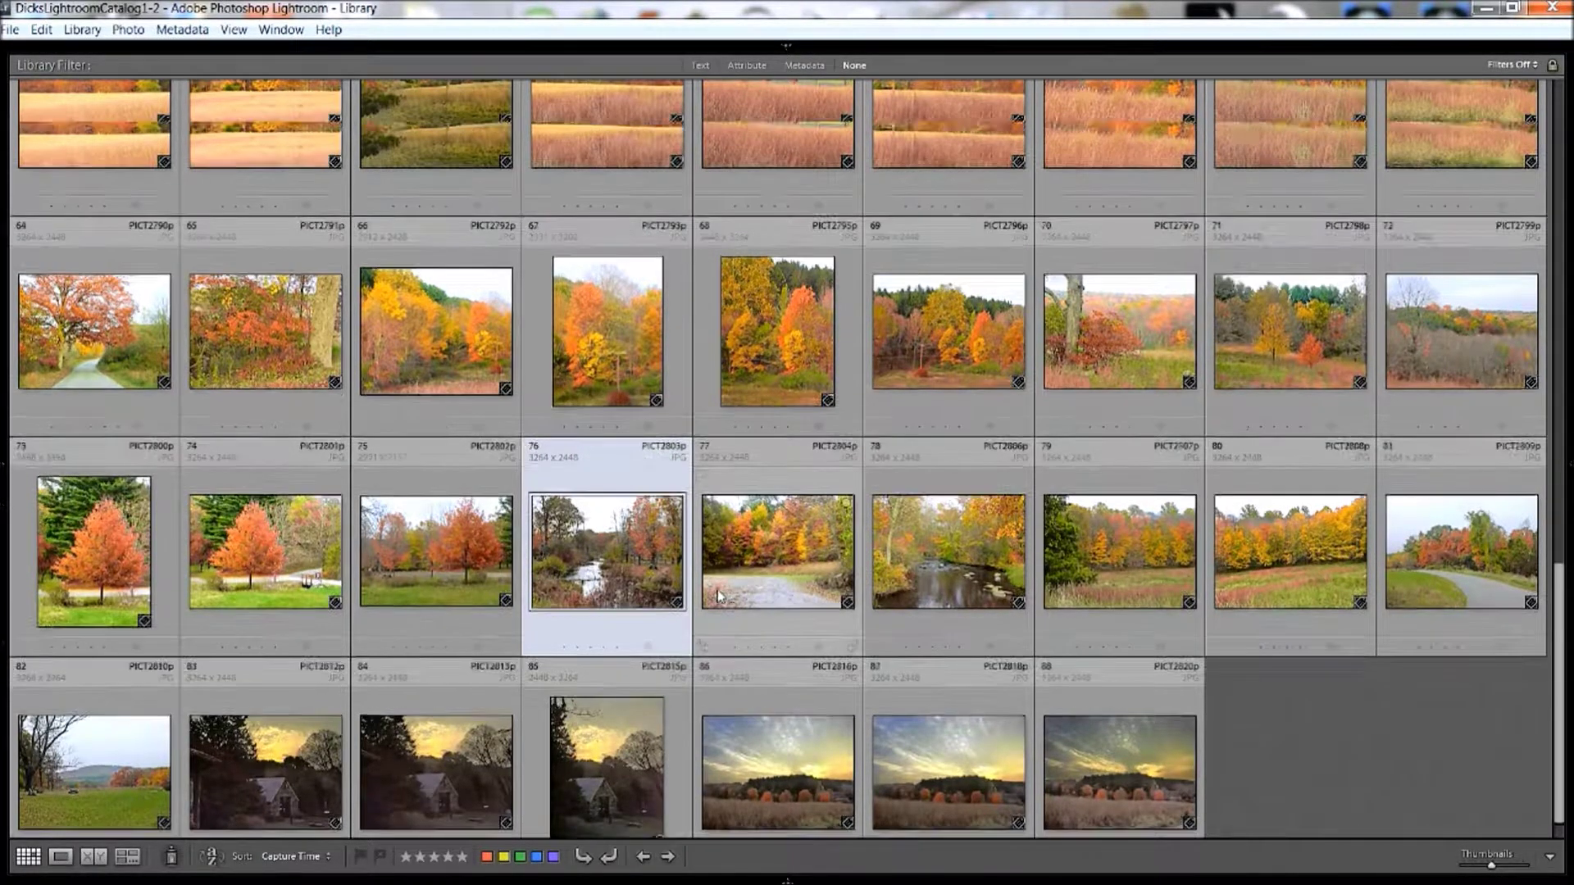
{"action": "scroll", "coordinate": [718, 596], "scroll_direction": "up", "scroll_amount": 15}
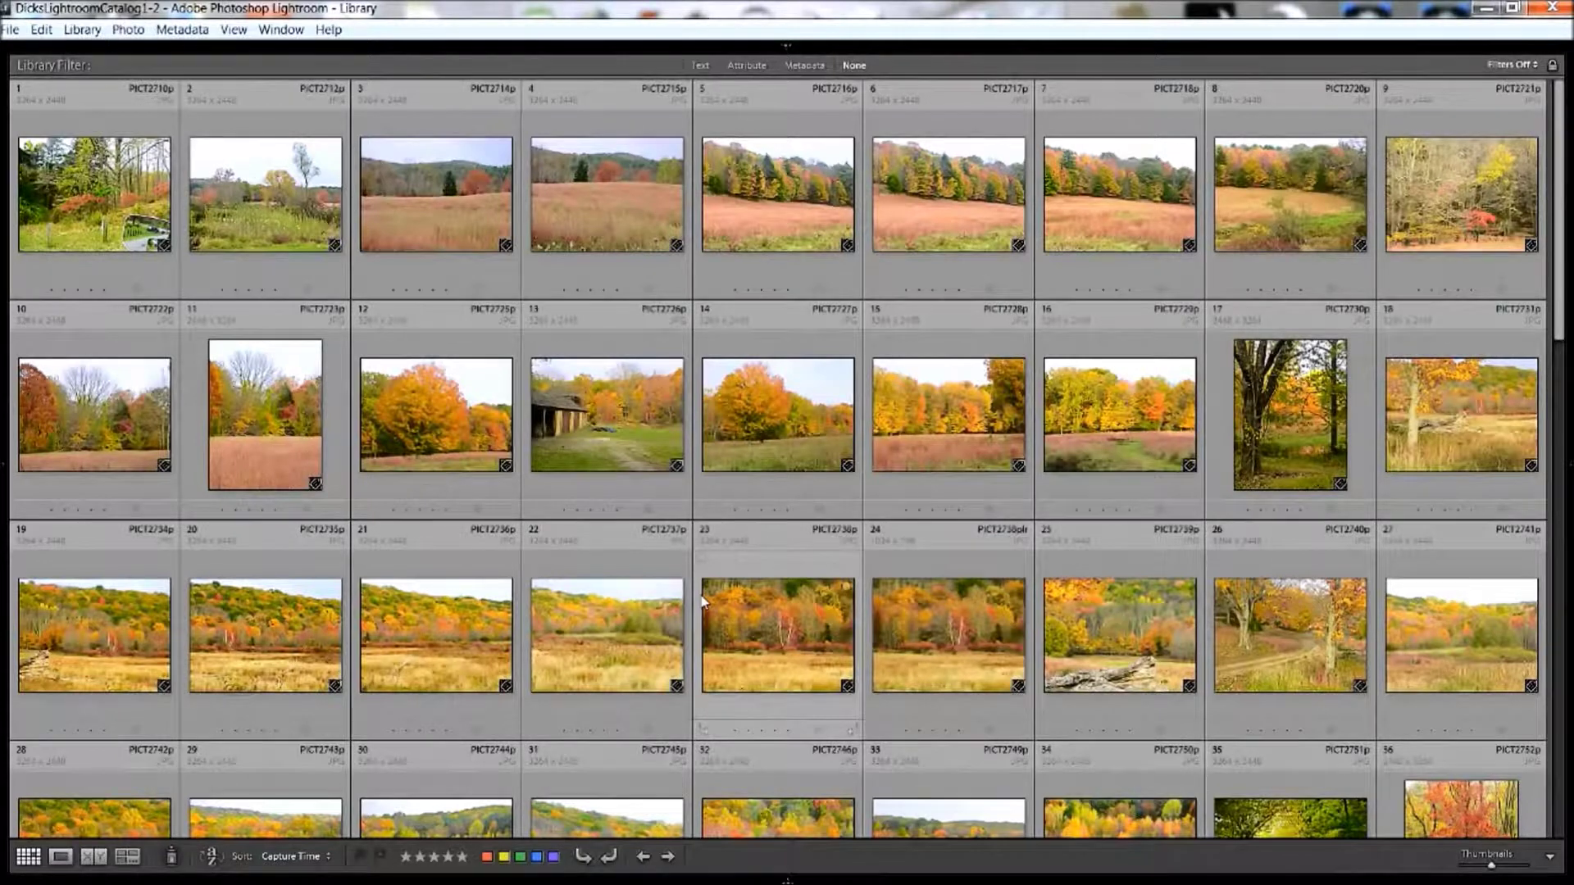
{"action": "key", "text": "ctrl+a"}
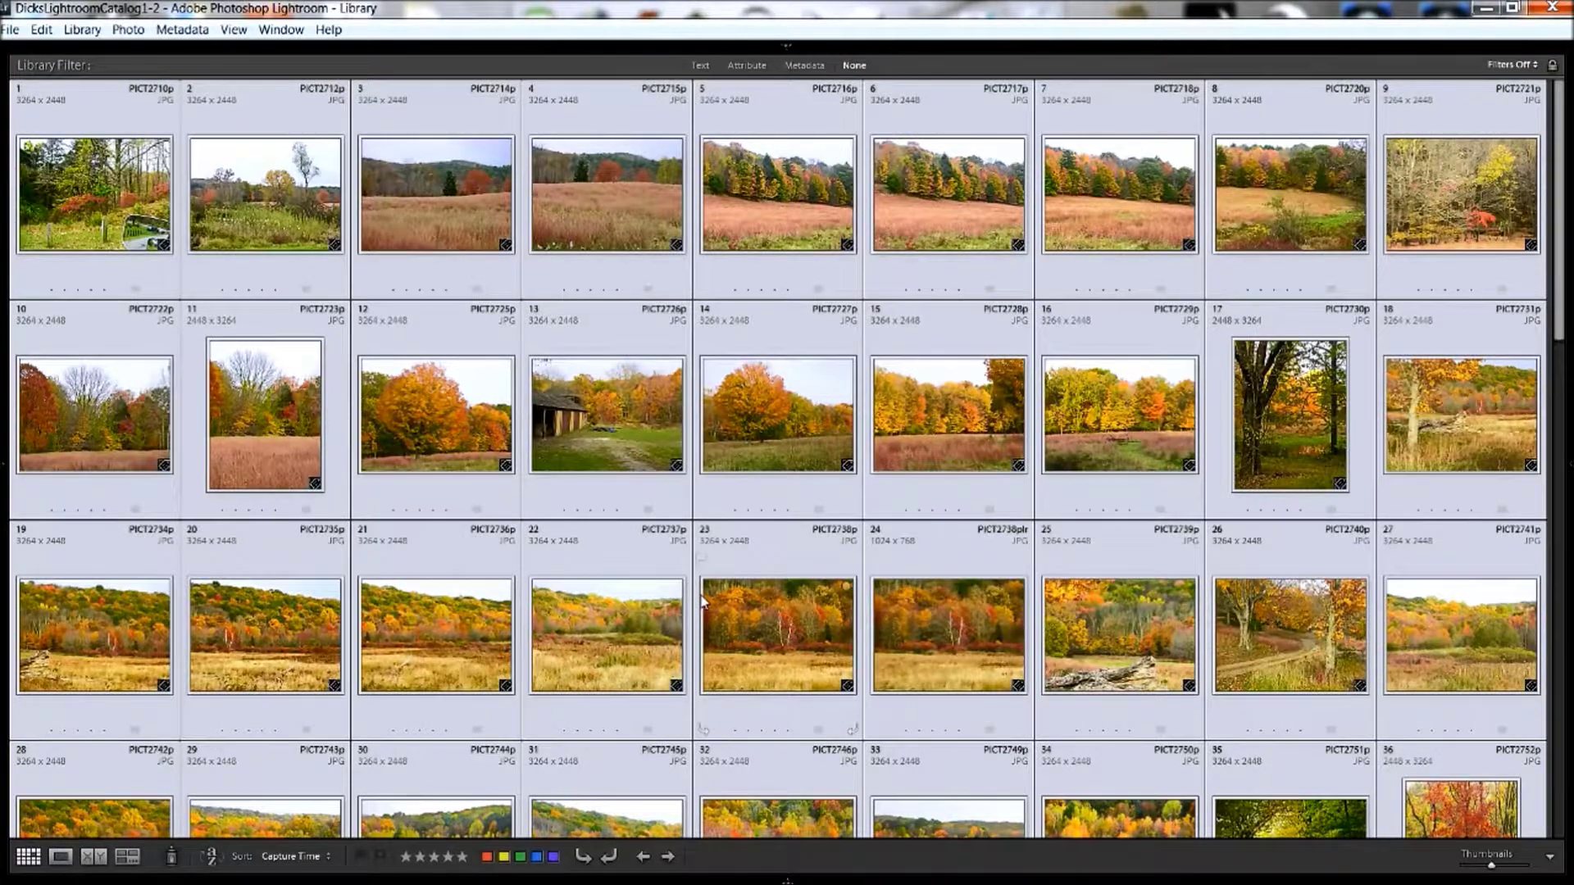
{"action": "key", "text": "ctrl+d"}
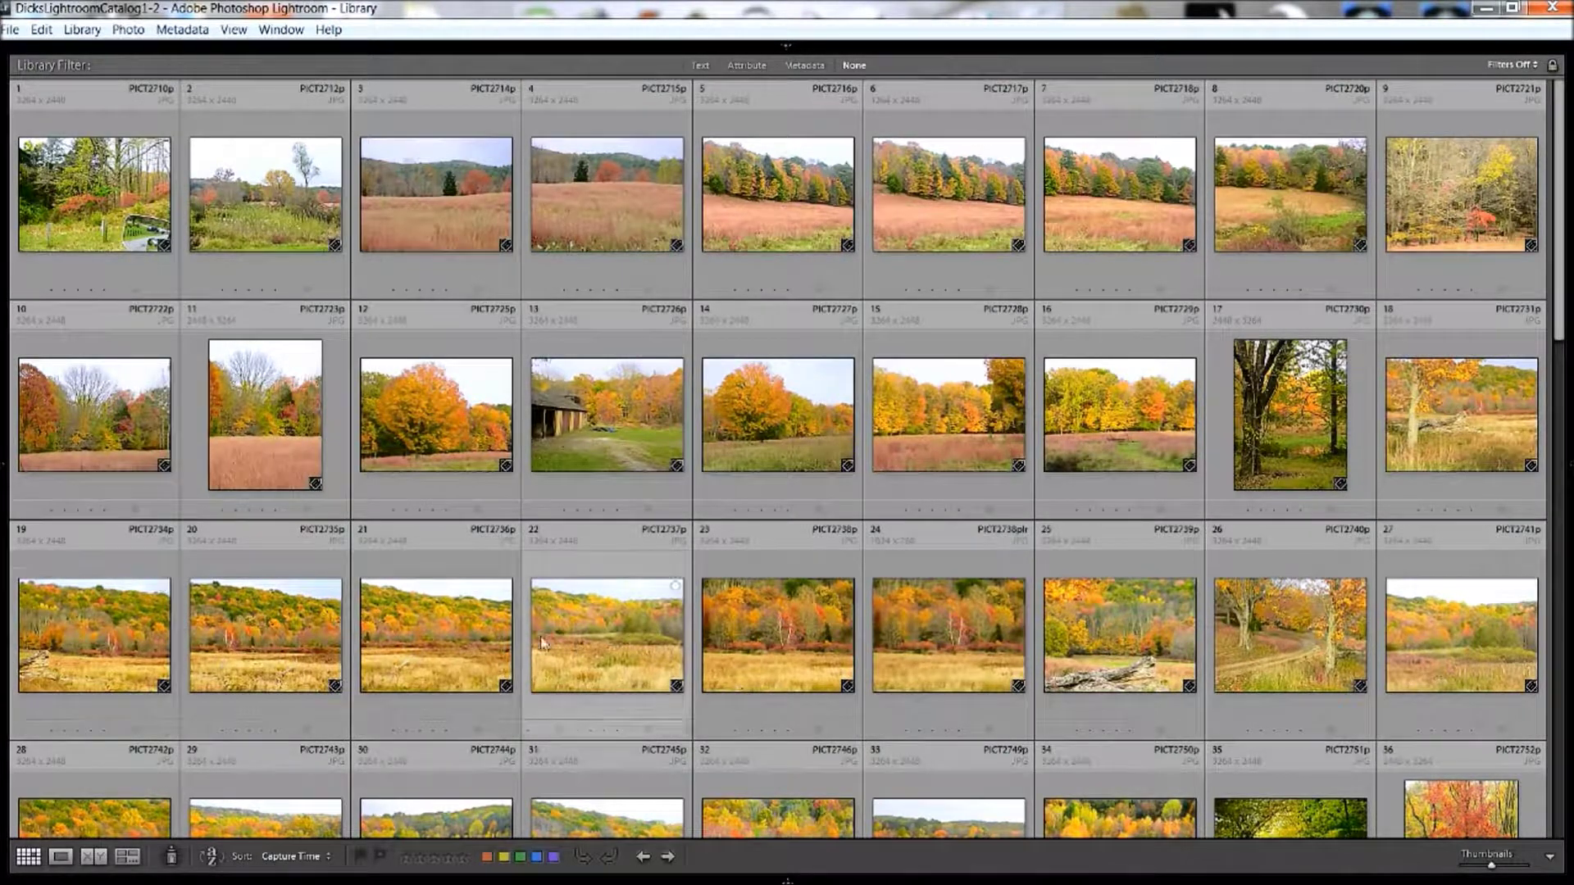
Select the contiguous photos PICT2734p through PICT2737p, and replace that selection with PICT2738p alone.
{"action": "left_click", "coordinate": [76, 630]}
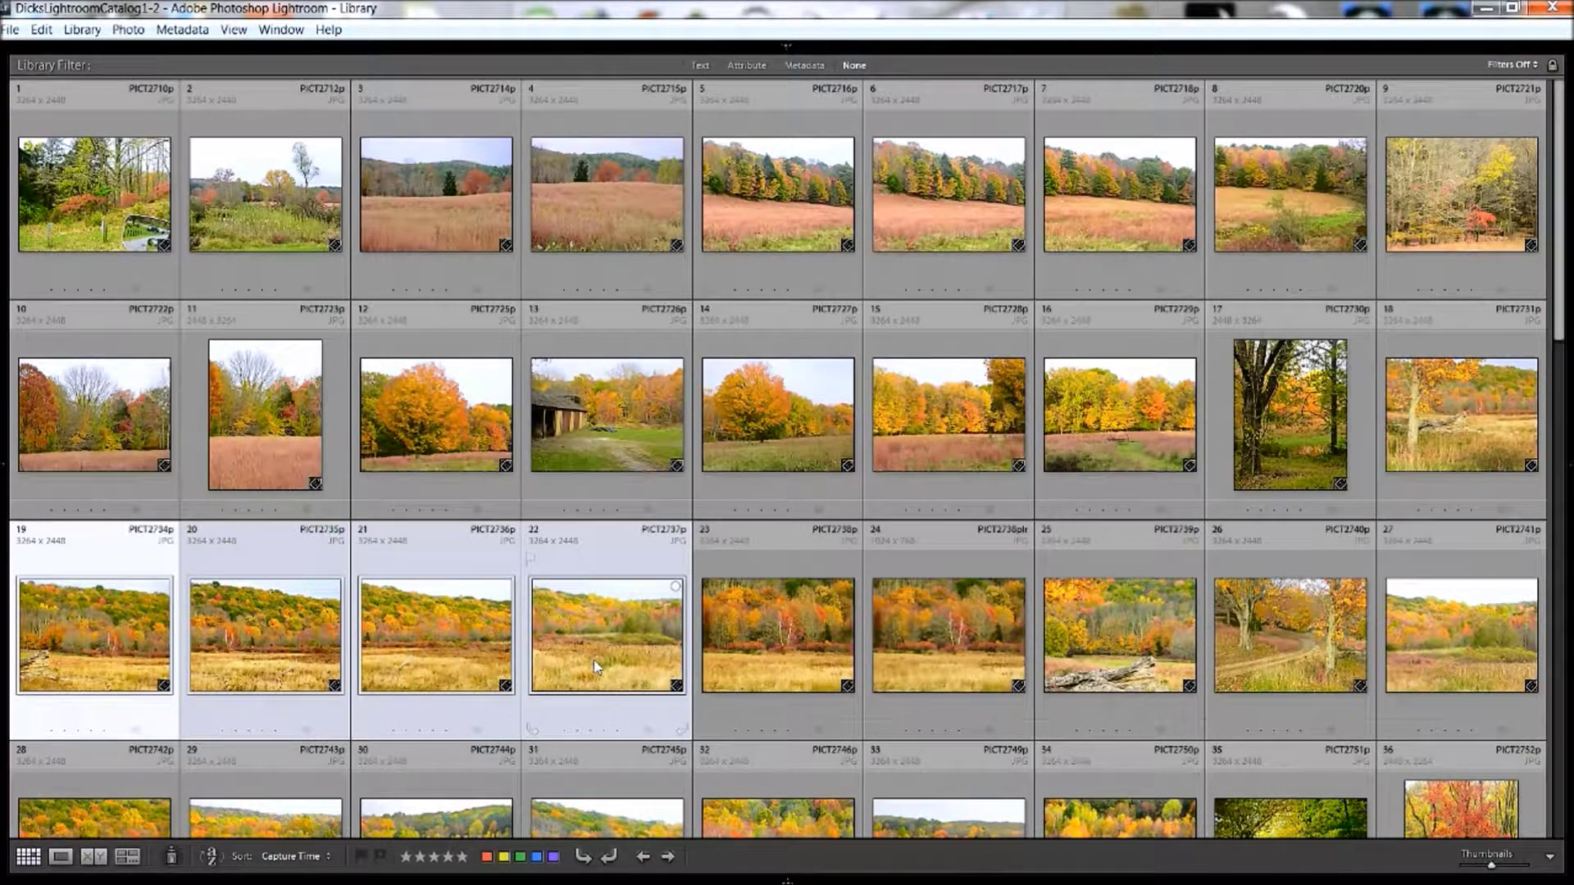
{"action": "left_click", "coordinate": [755, 638]}
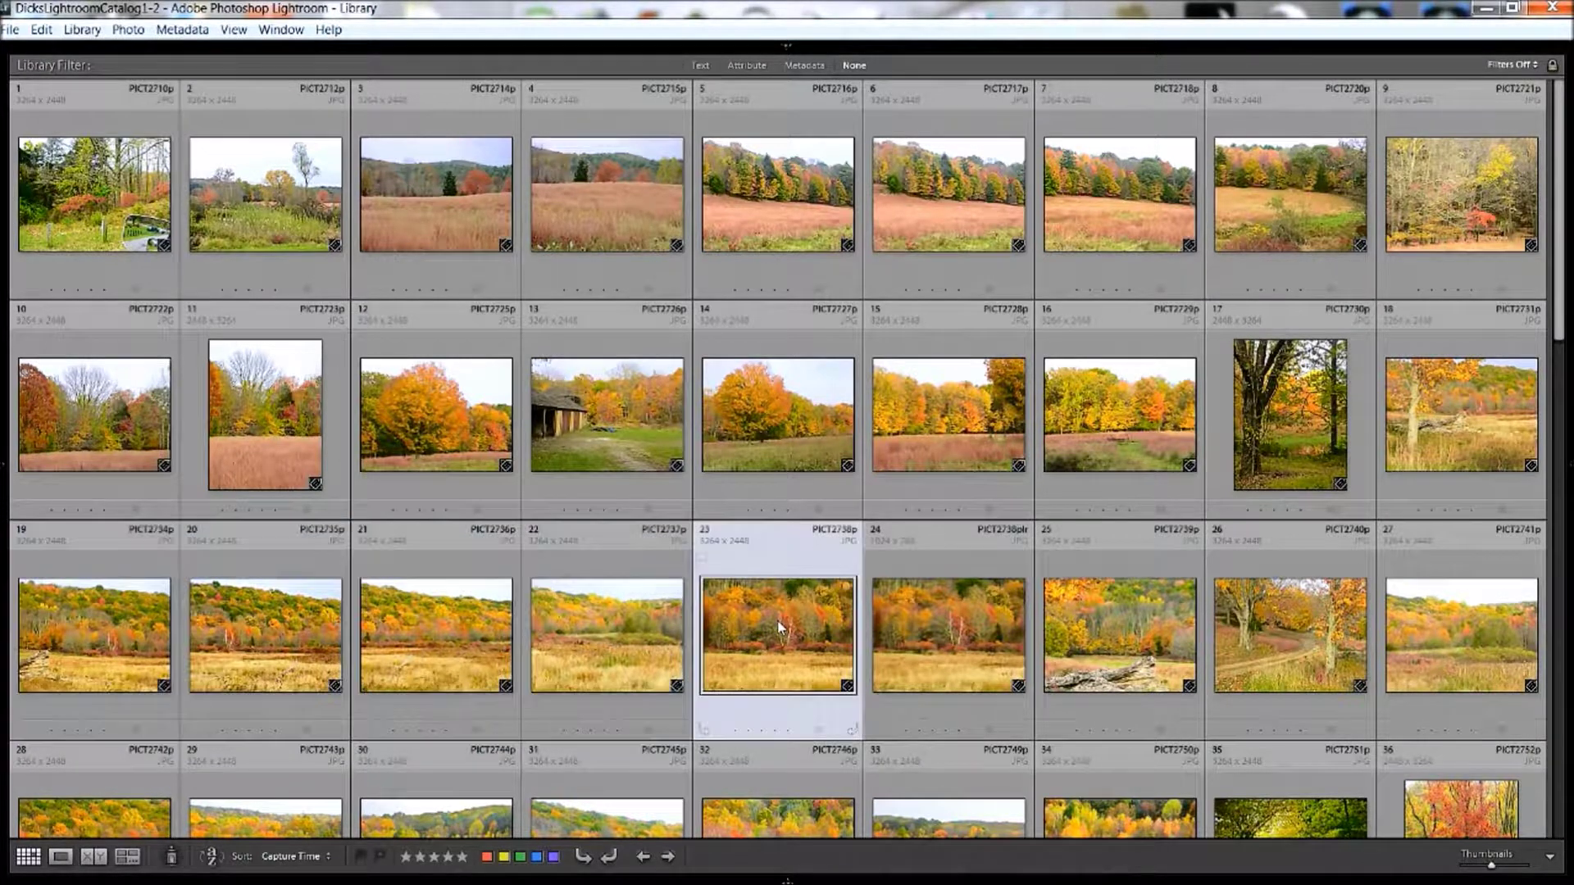
Select PICT2734p, PICT2736p and PICT2737p individually, skipping PICT2735p, and remove PICT2736p from the selection.
{"action": "left_click", "coordinate": [75, 641]}
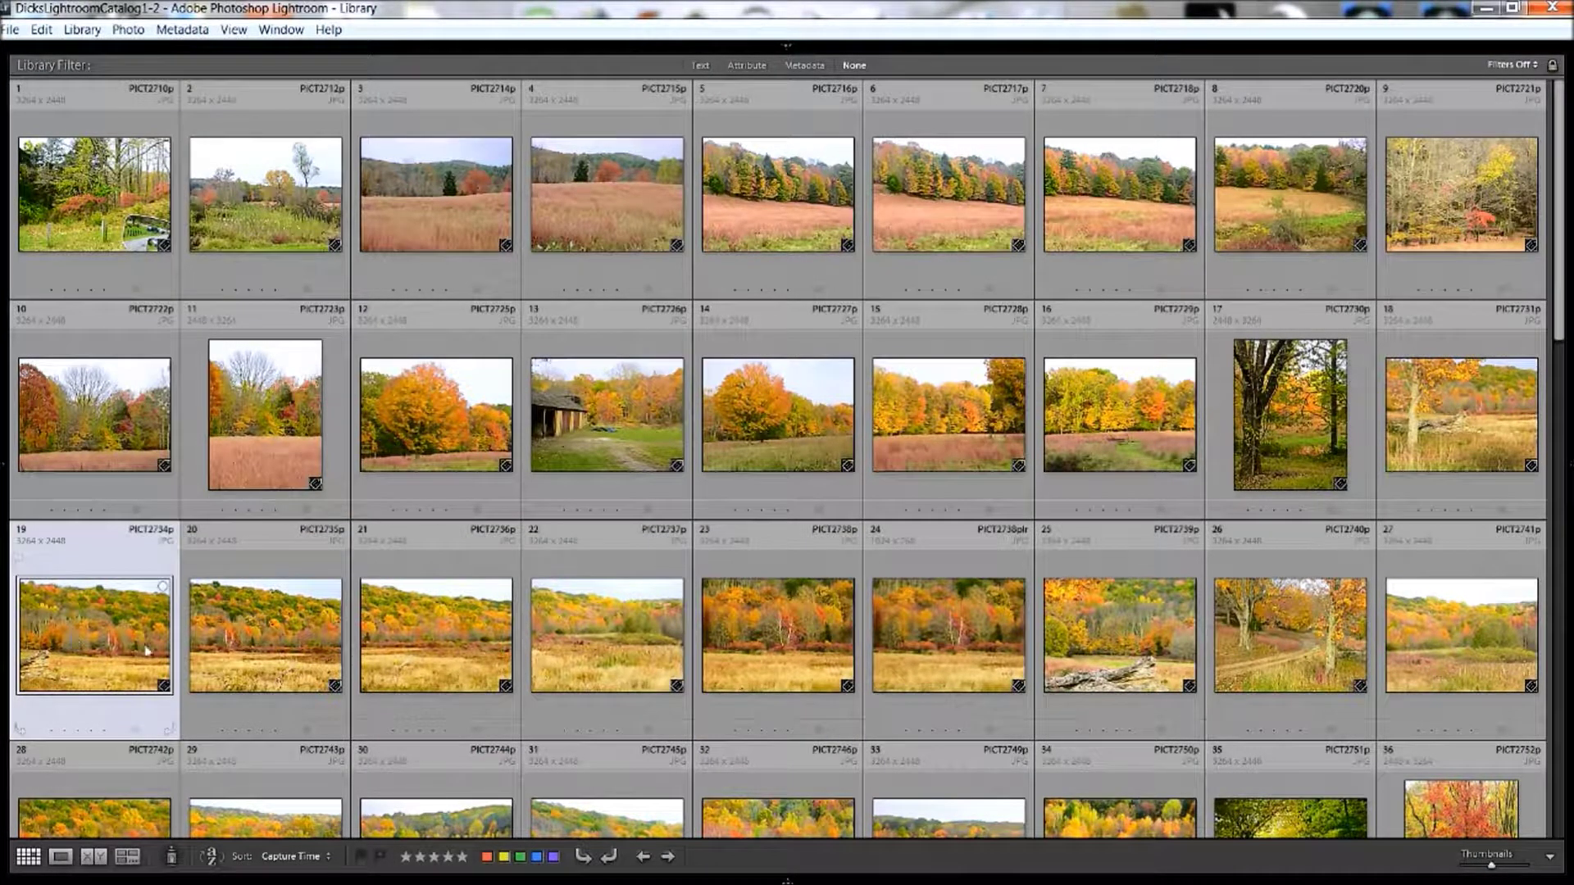
{"action": "left_click", "coordinate": [432, 648], "text": "ctrl"}
{"action": "left_click", "coordinate": [566, 654], "text": "ctrl"}
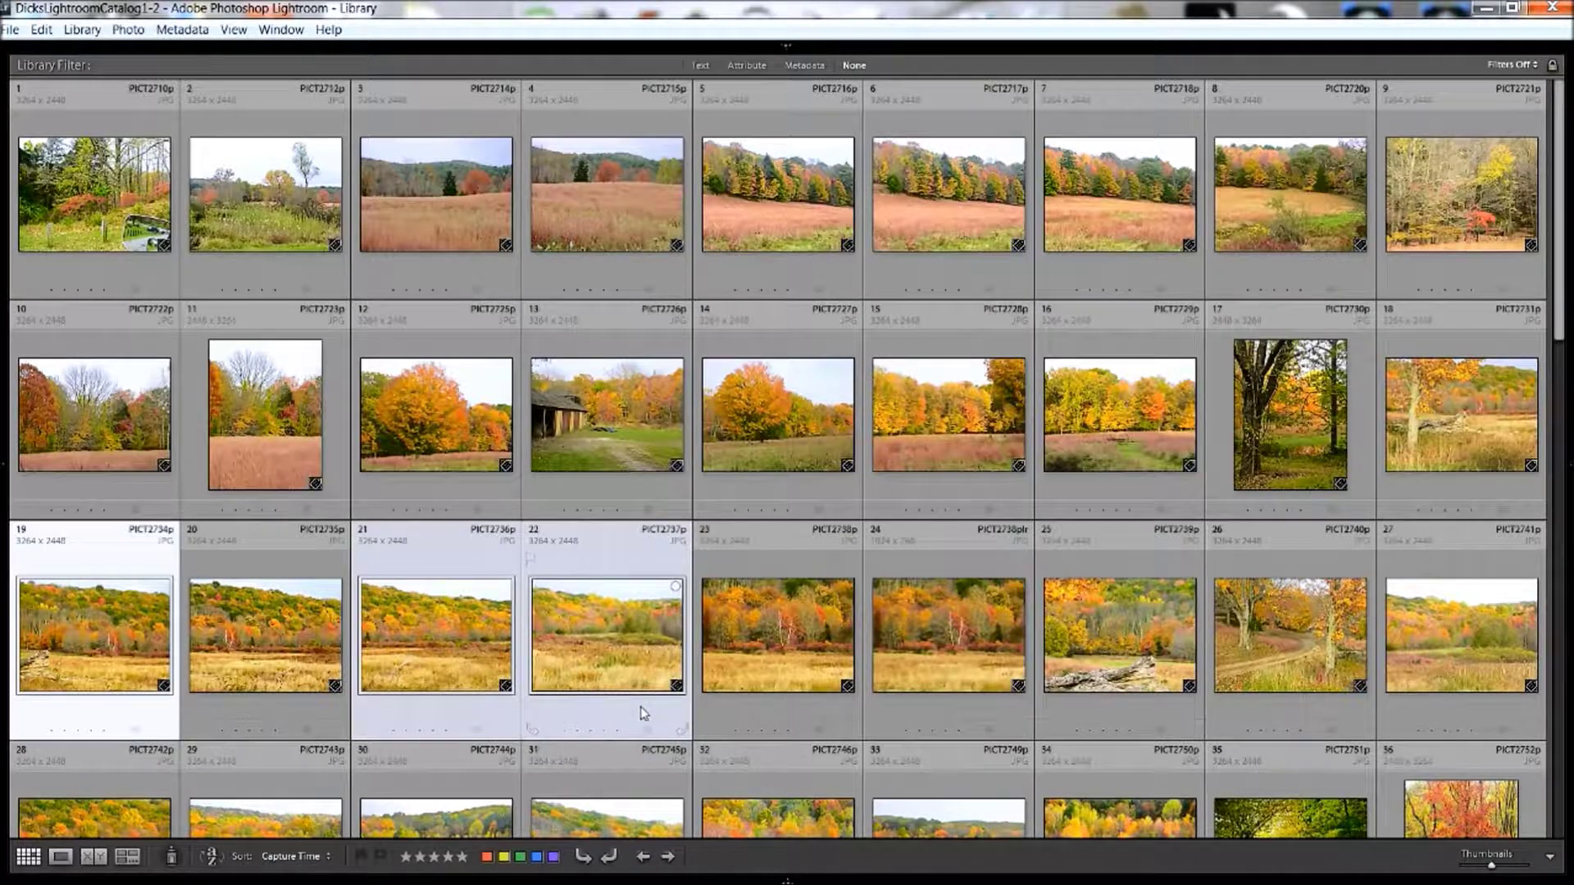
{"action": "left_click", "coordinate": [435, 641], "text": "ctrl"}
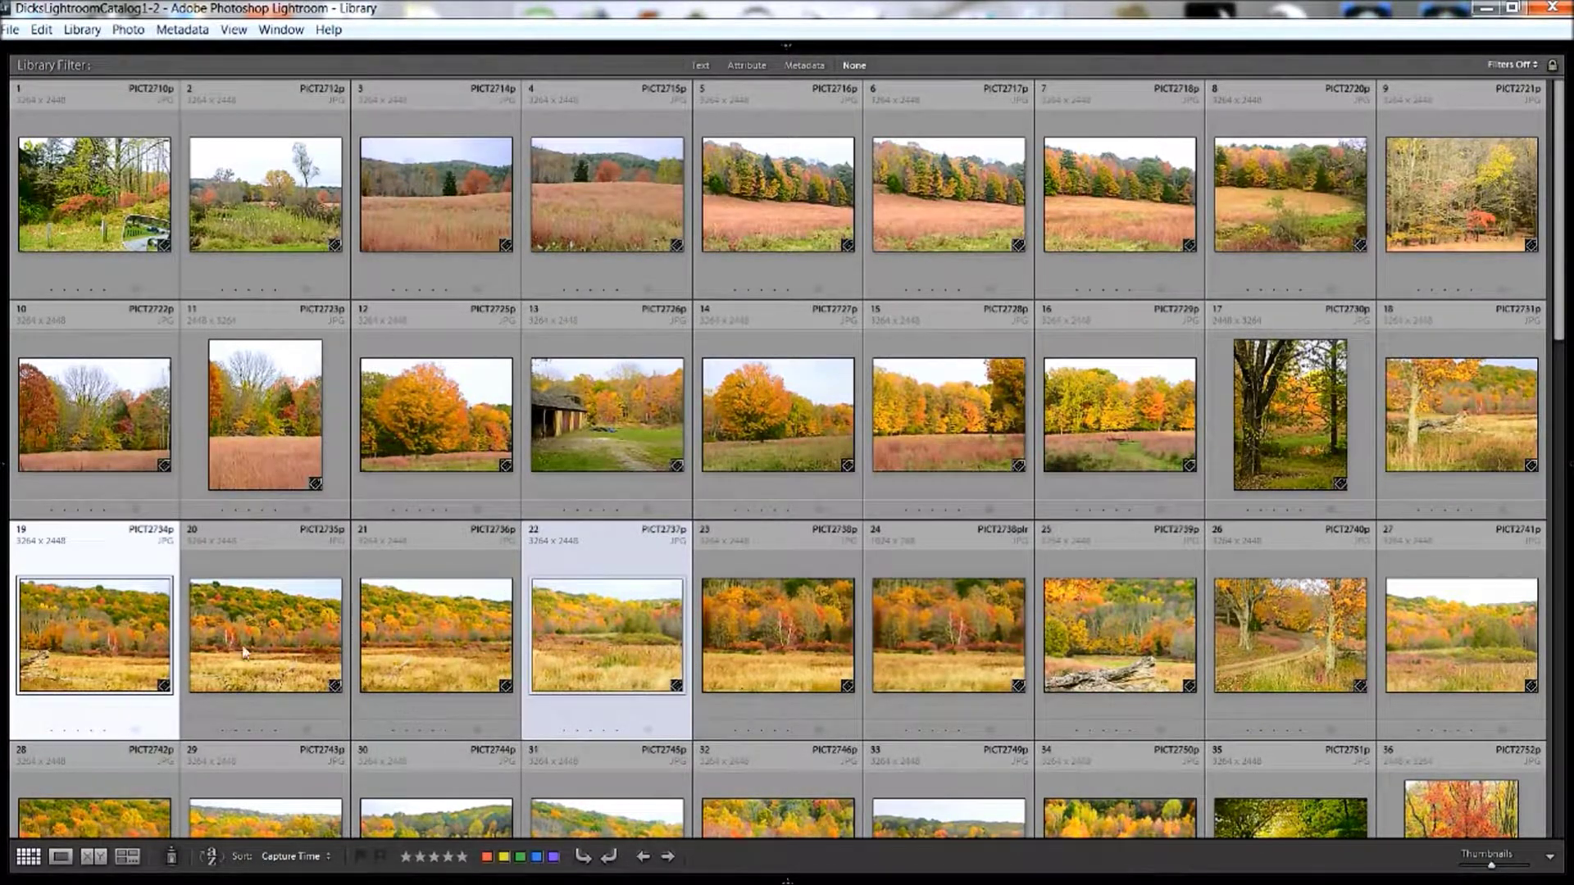
Select the first five photos, PICT2710p through PICT2716p, and make PICT2714p the active photo of the group.
{"action": "left_click", "coordinate": [73, 211]}
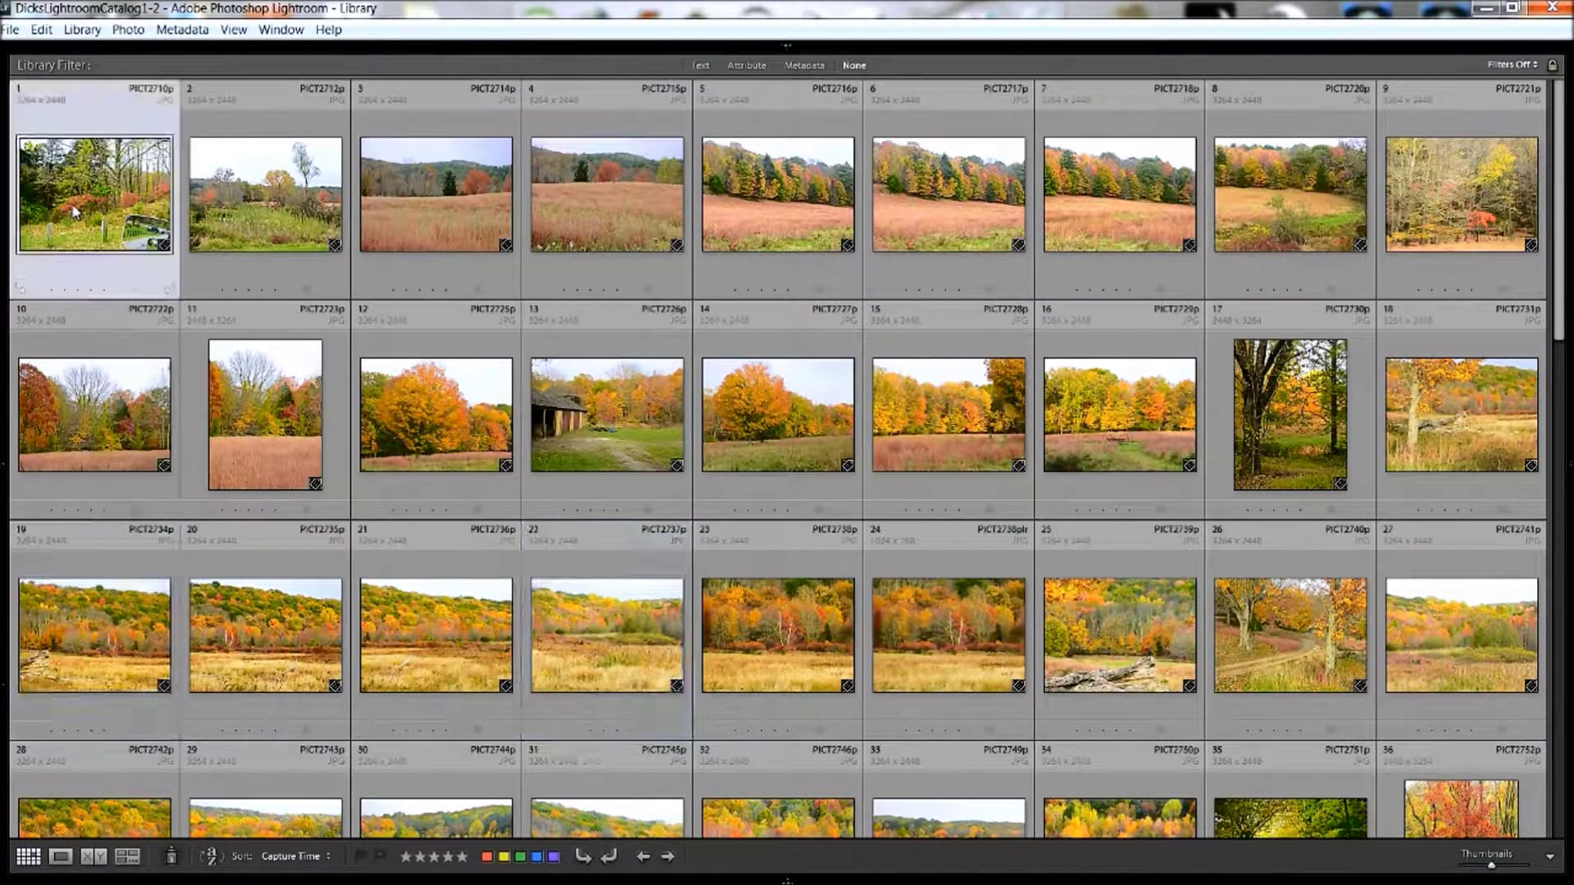
{"action": "left_click", "coordinate": [749, 205], "text": "shift"}
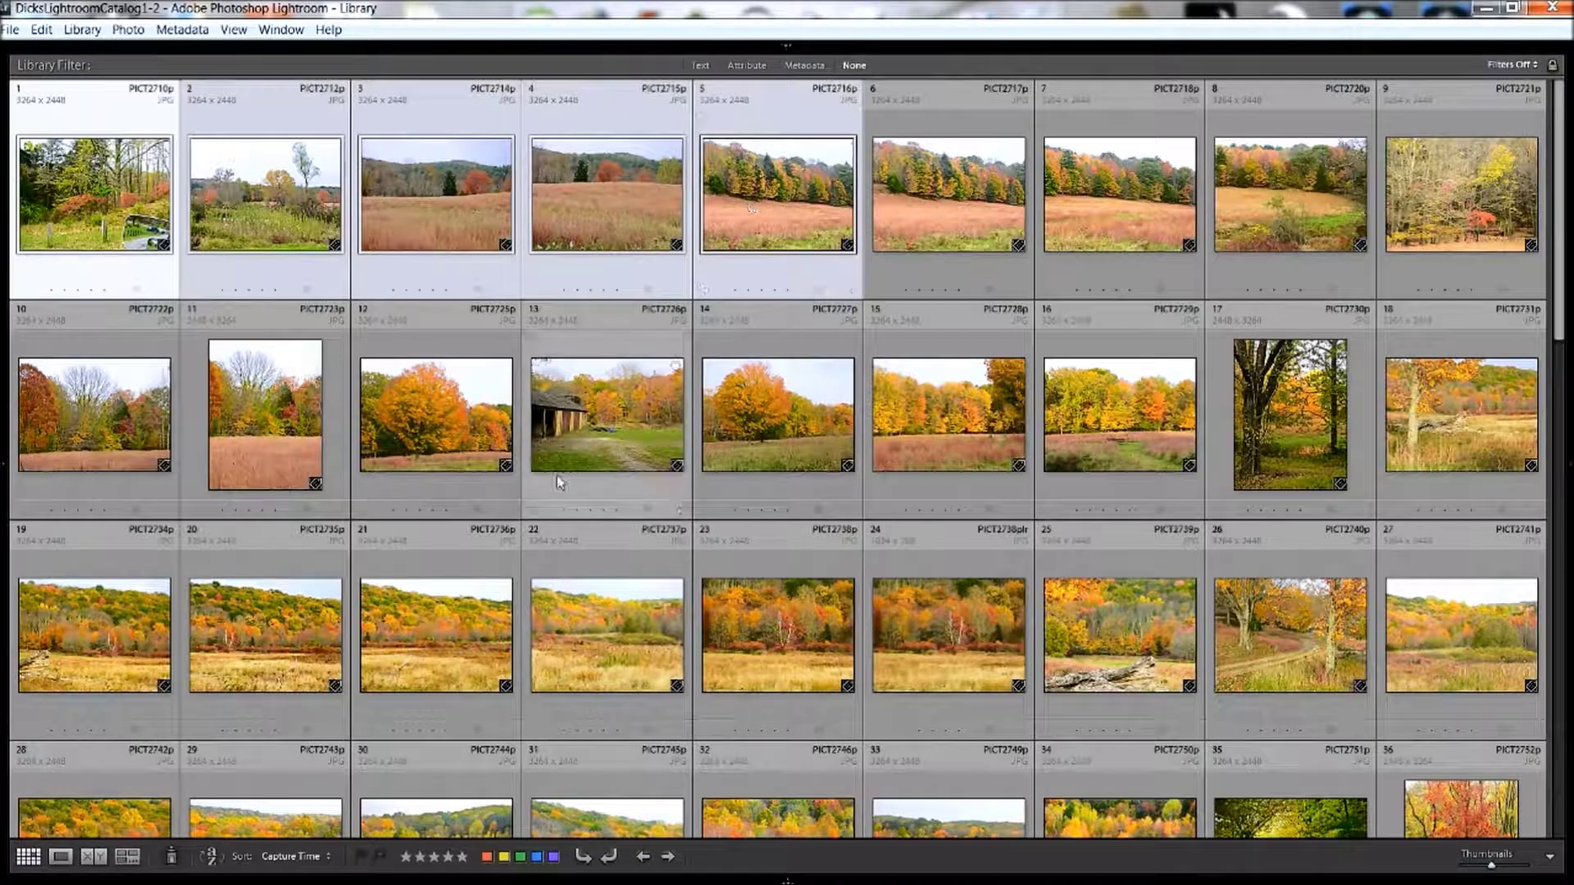
{"action": "left_click", "coordinate": [459, 204]}
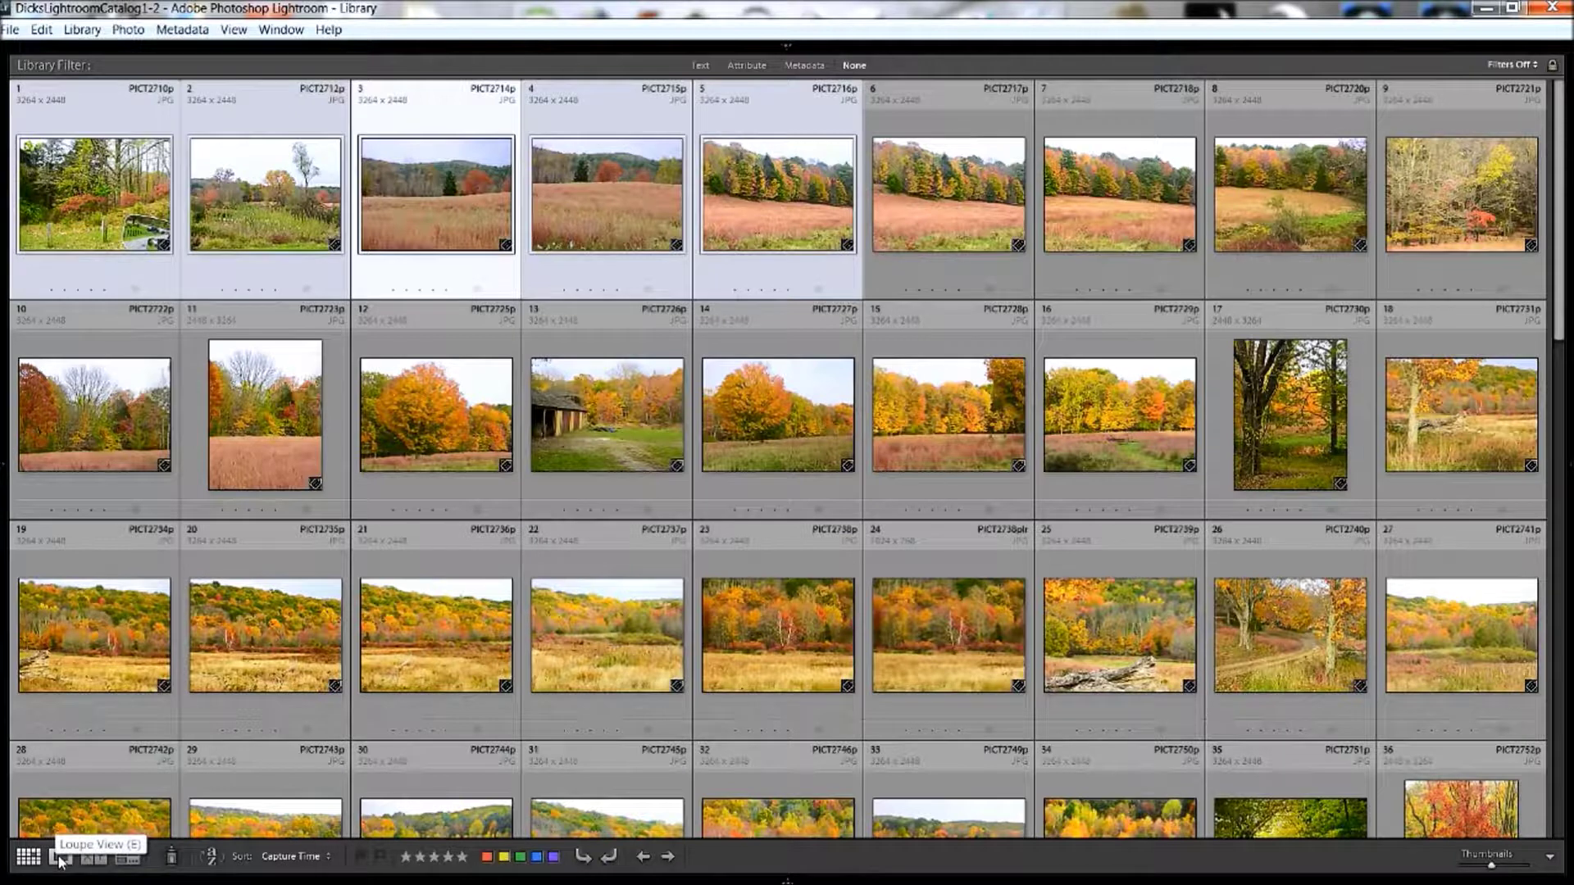
Open PICT2714p in Loupe view and reveal the filmstrip, the module picker and both side panels.
{"action": "left_click", "coordinate": [59, 857]}
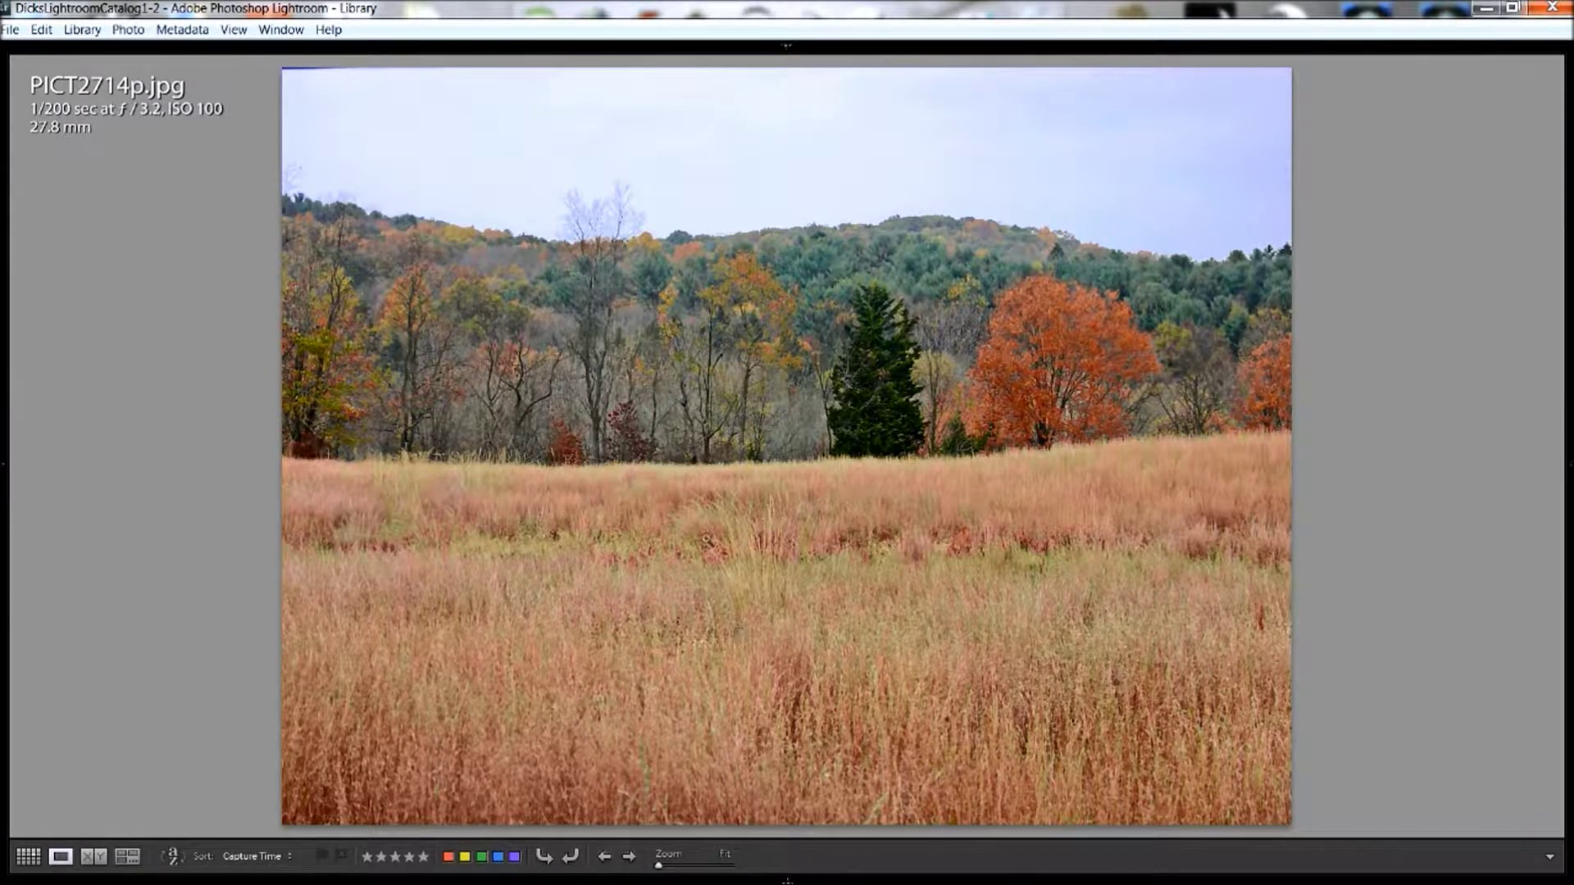
{"action": "mouse_move", "coordinate": [784, 880]}
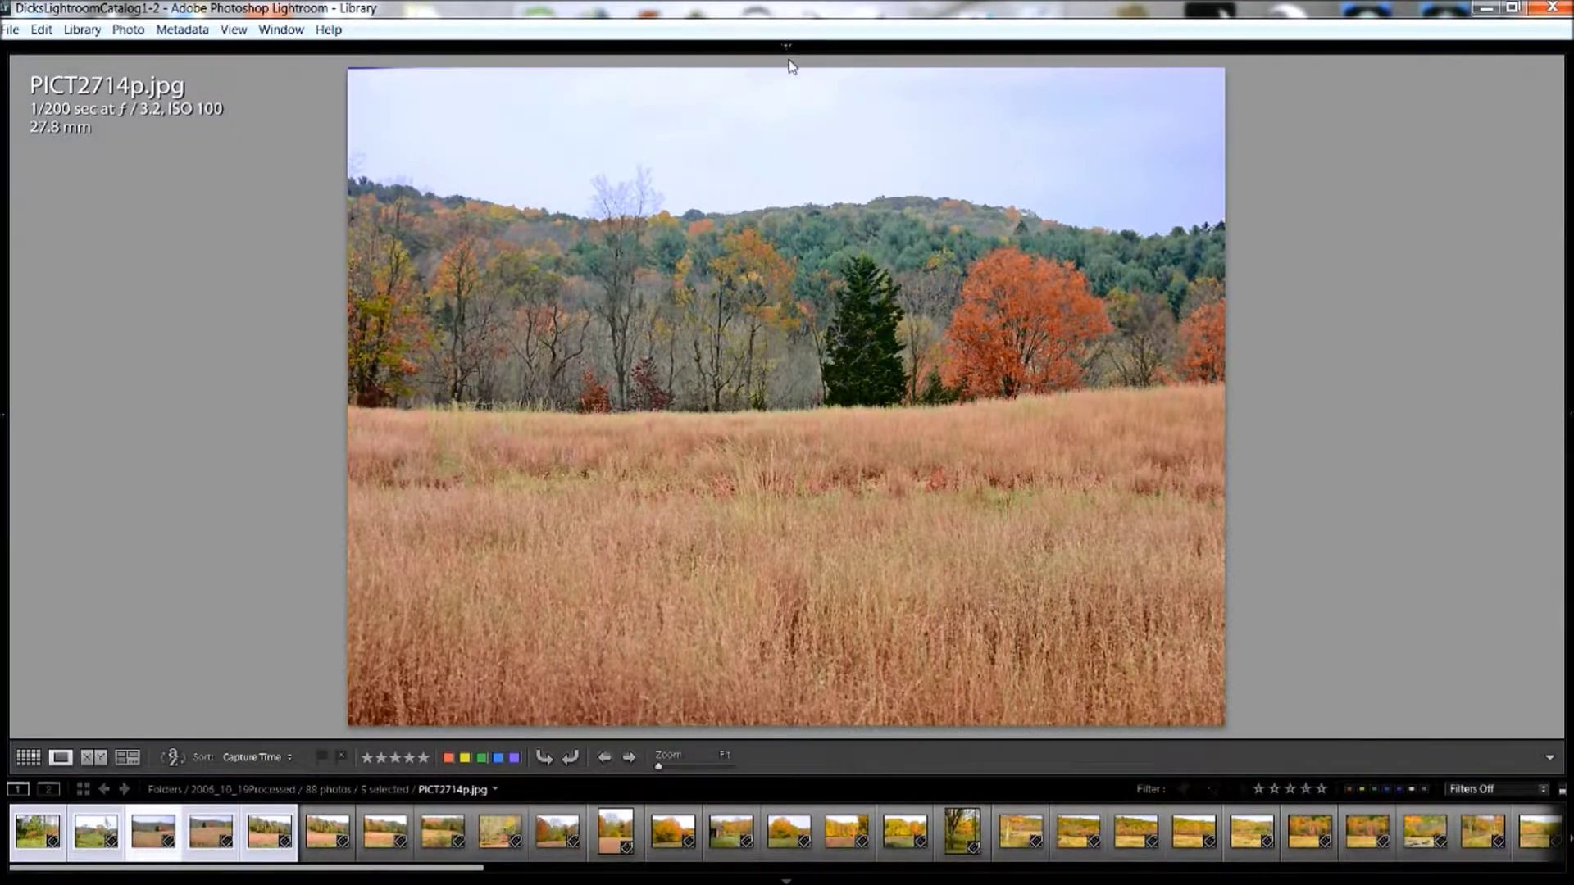
{"action": "mouse_move", "coordinate": [784, 50]}
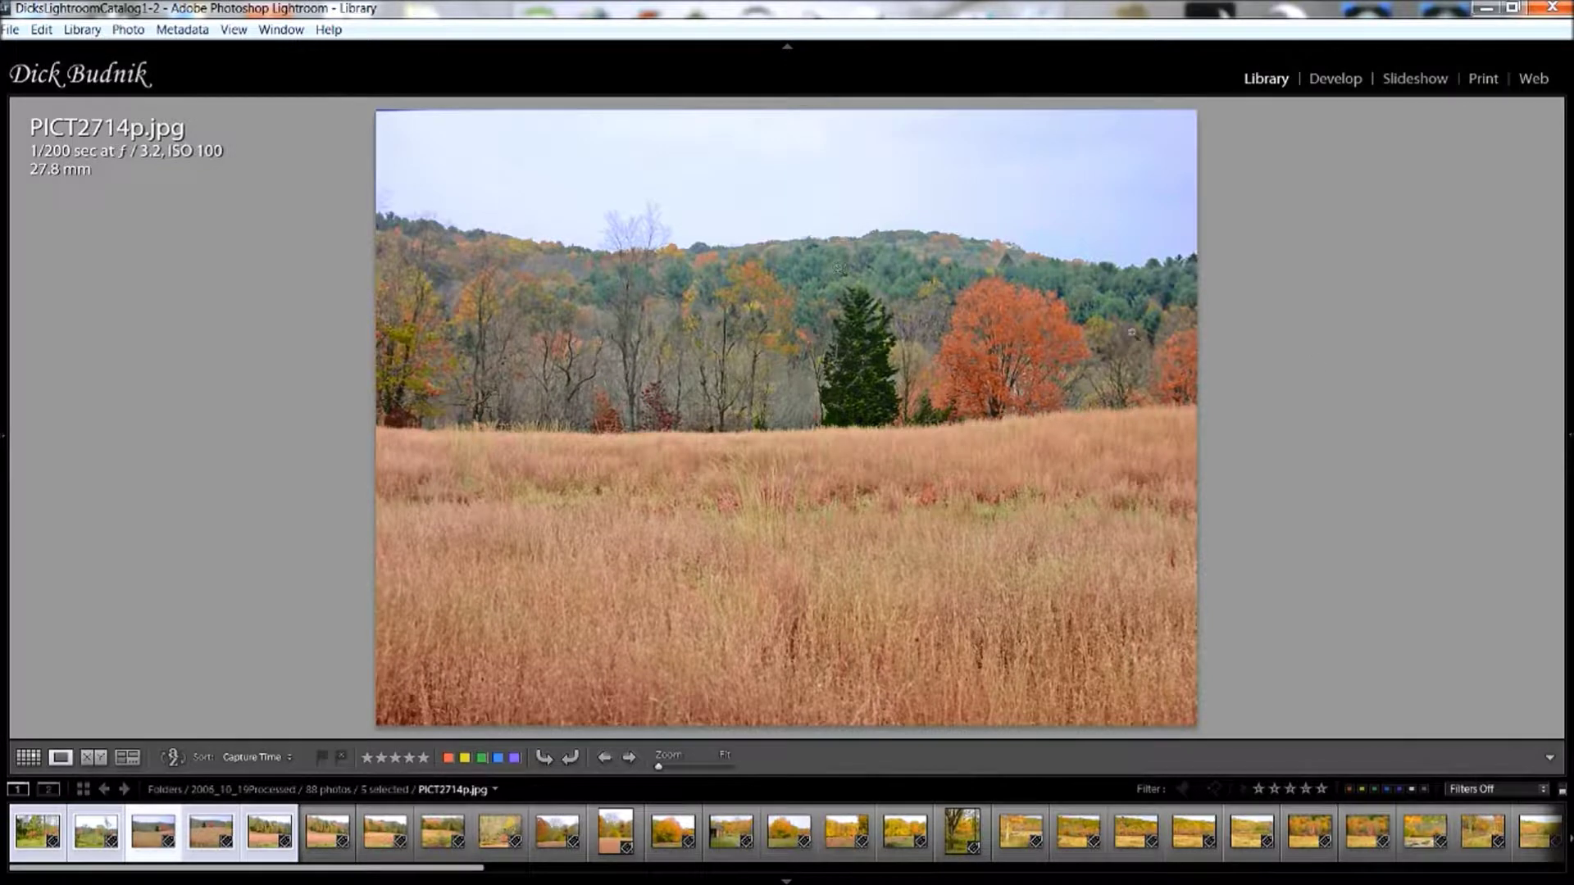
{"action": "mouse_move", "coordinate": [1569, 434]}
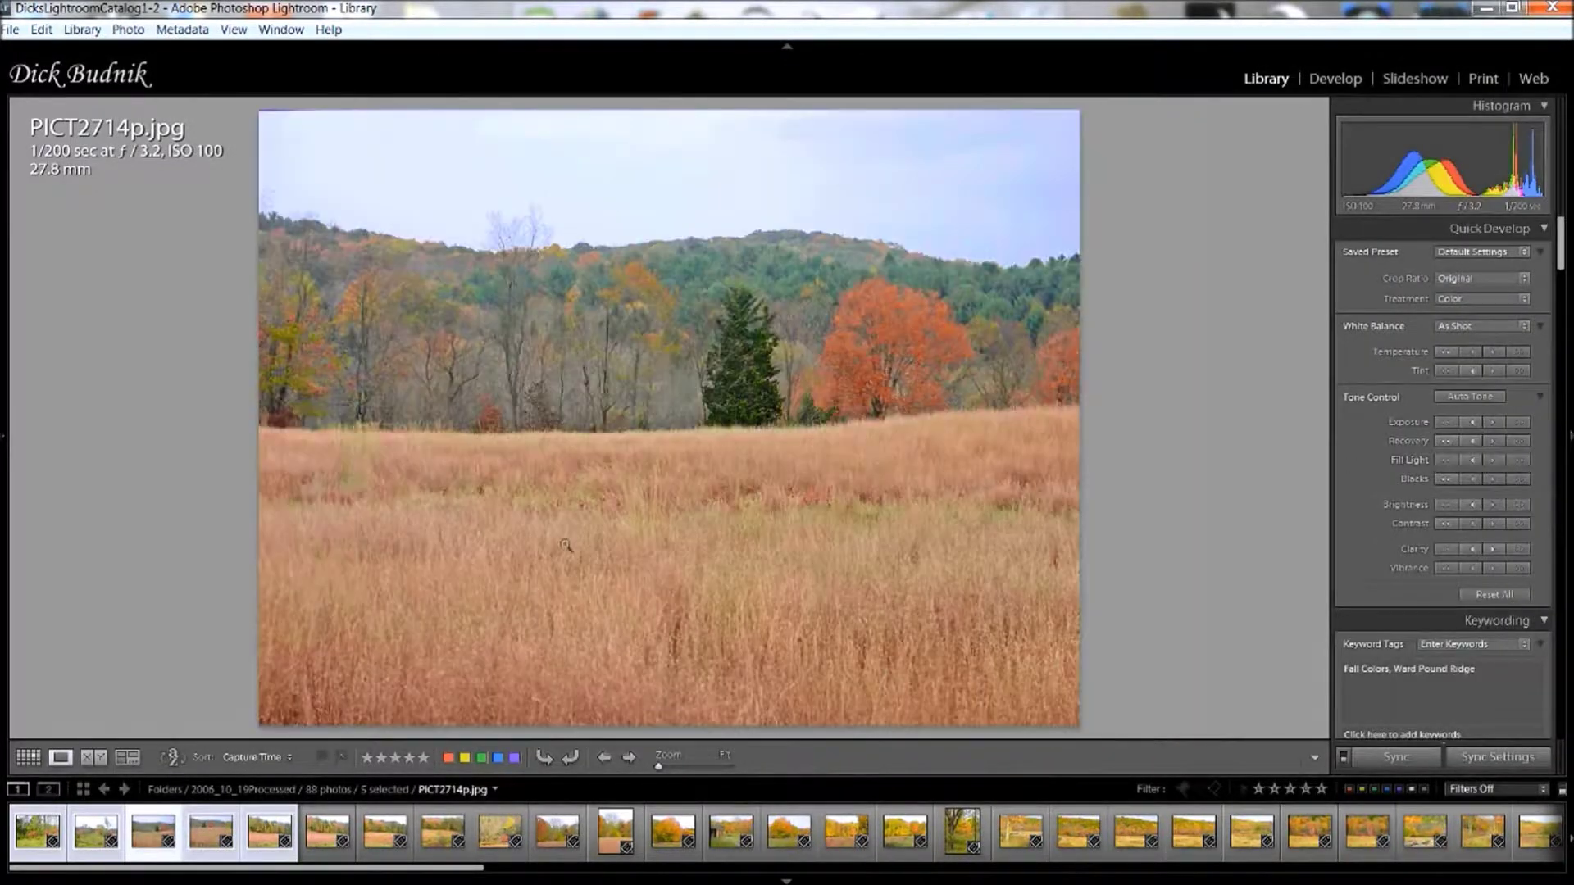
{"action": "mouse_move", "coordinate": [3, 408]}
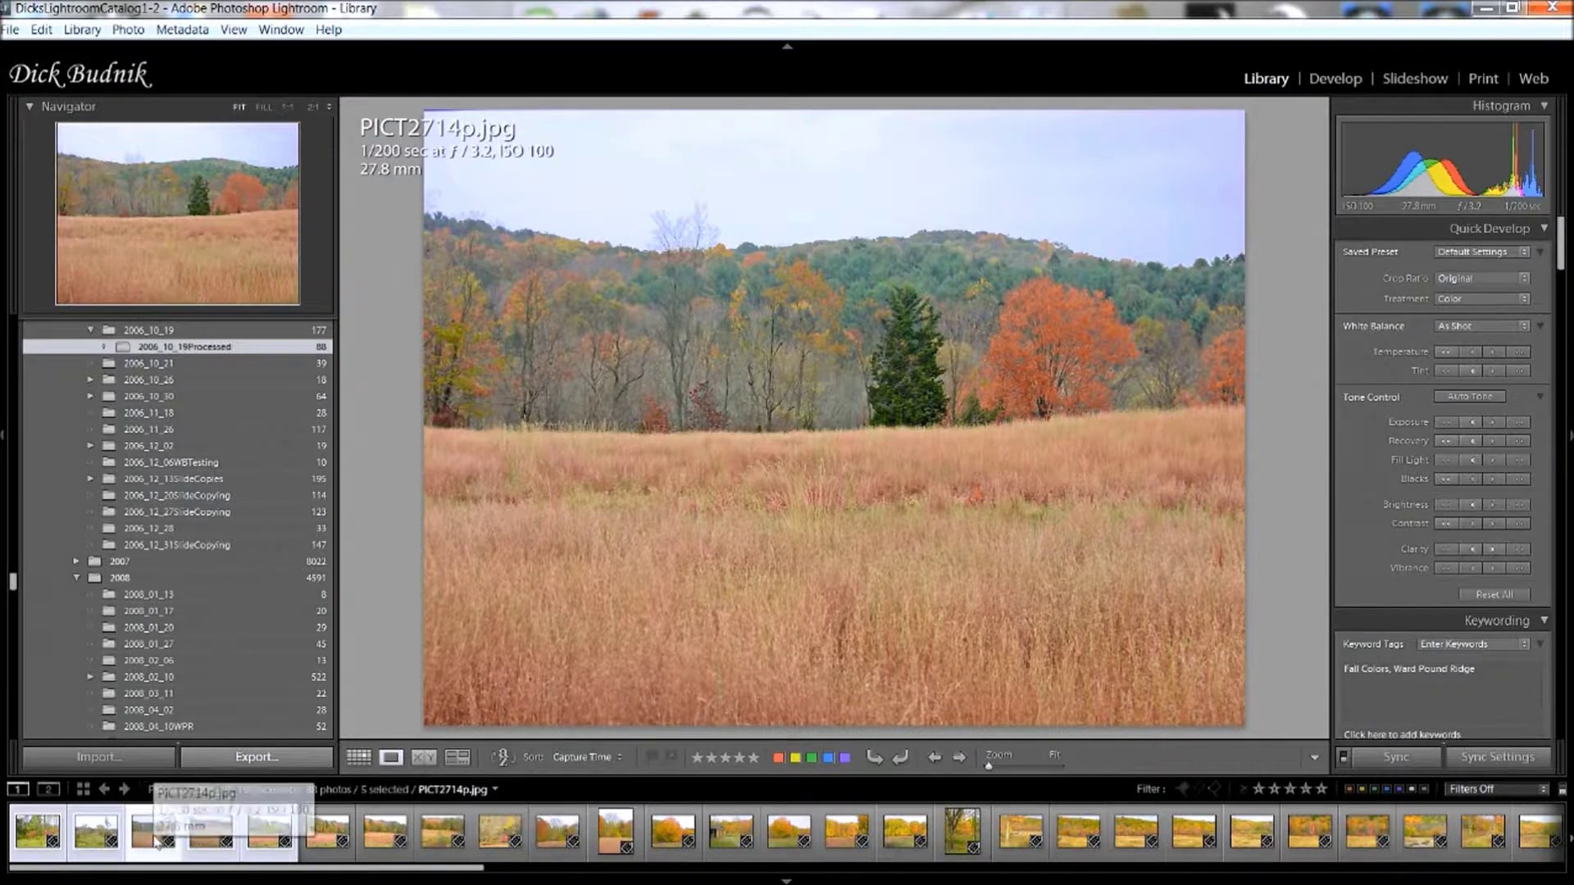
Step forward through the five selected photos in Loupe view, from PICT2714p around to PICT2710p.
{"action": "mouse_move", "coordinate": [150, 836]}
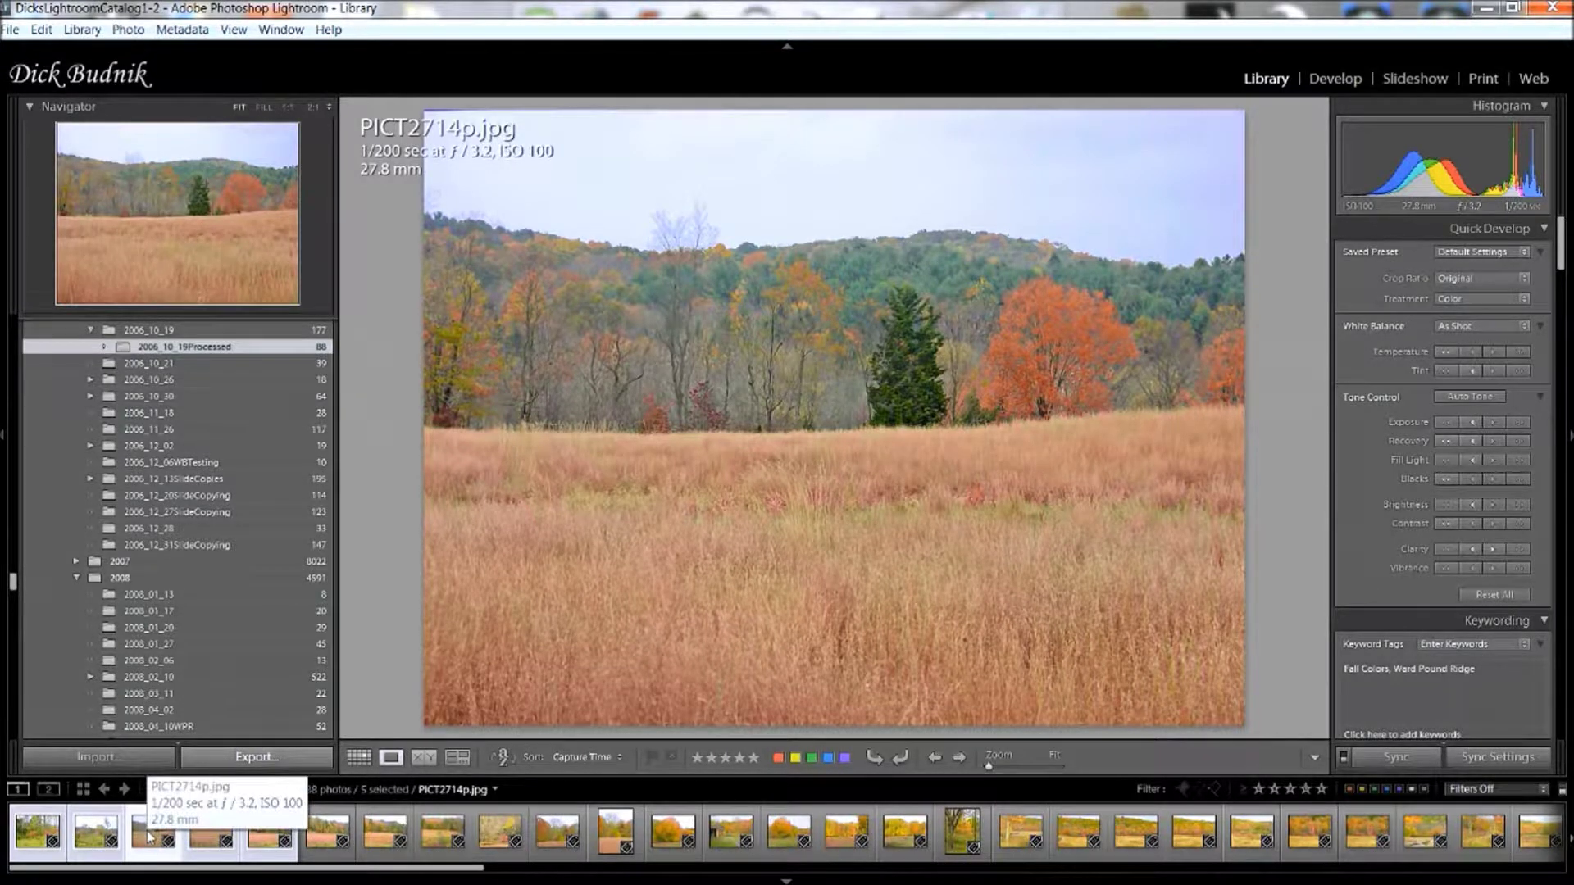
{"action": "left_click", "coordinate": [959, 758]}
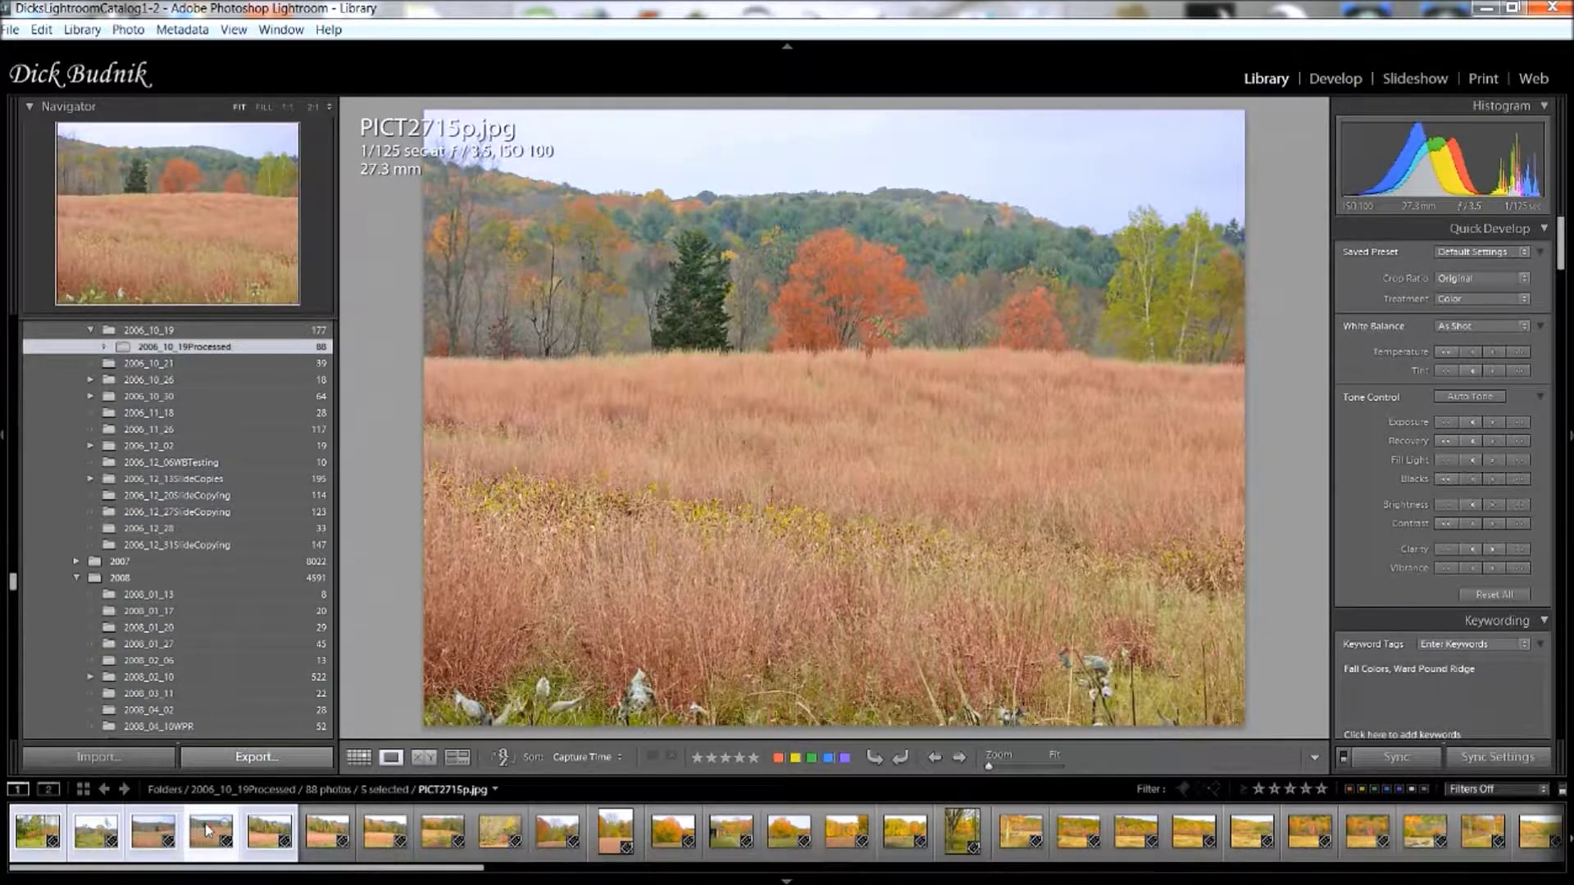
{"action": "left_click", "coordinate": [960, 759]}
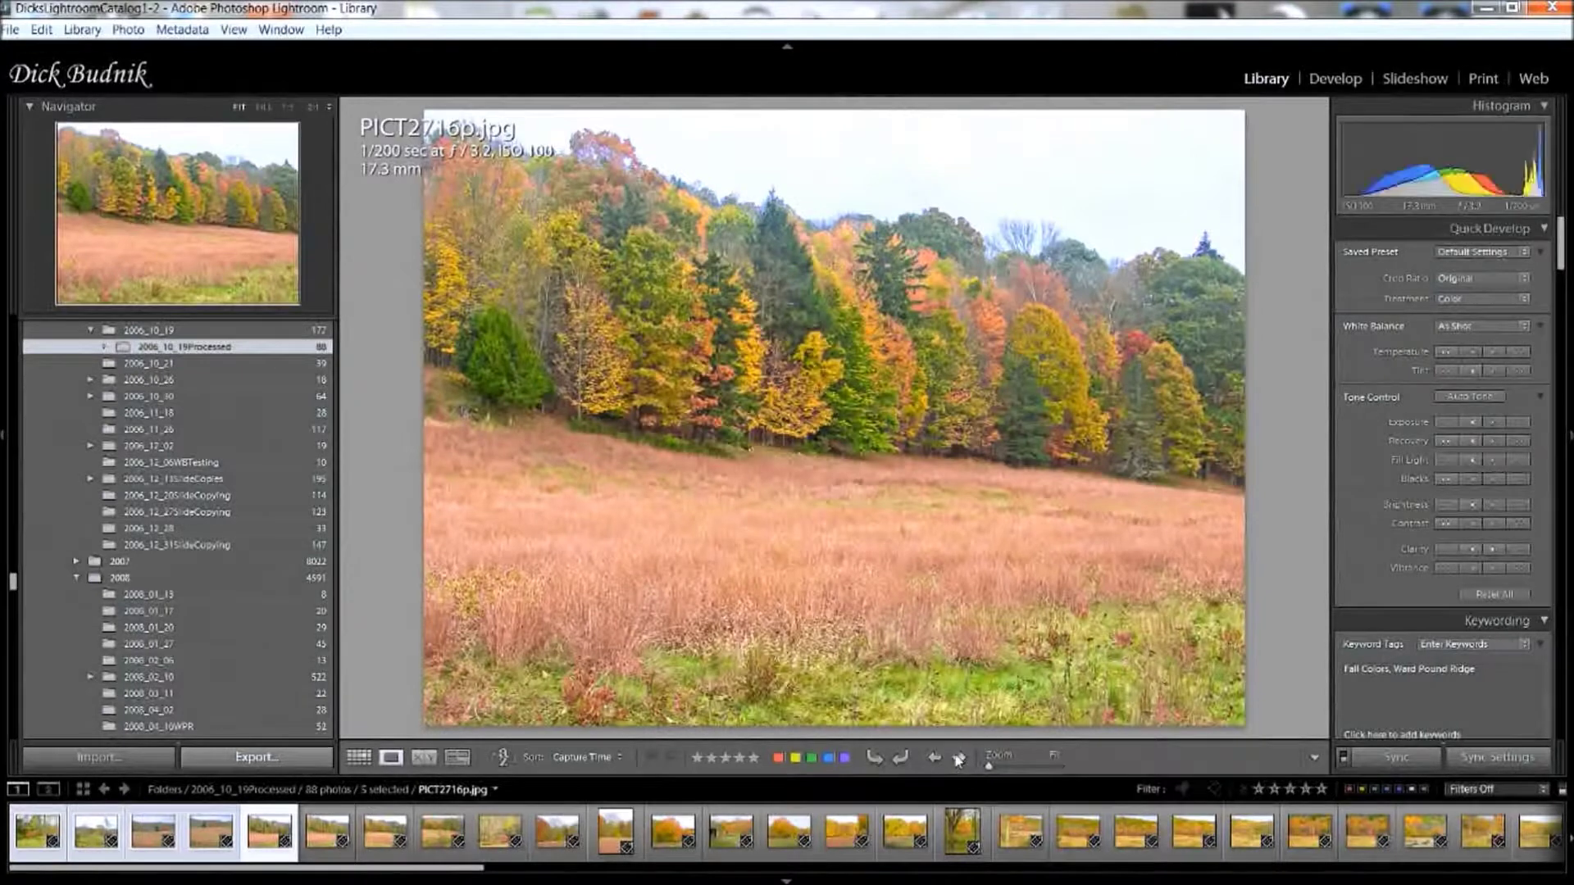
{"action": "left_click", "coordinate": [959, 759]}
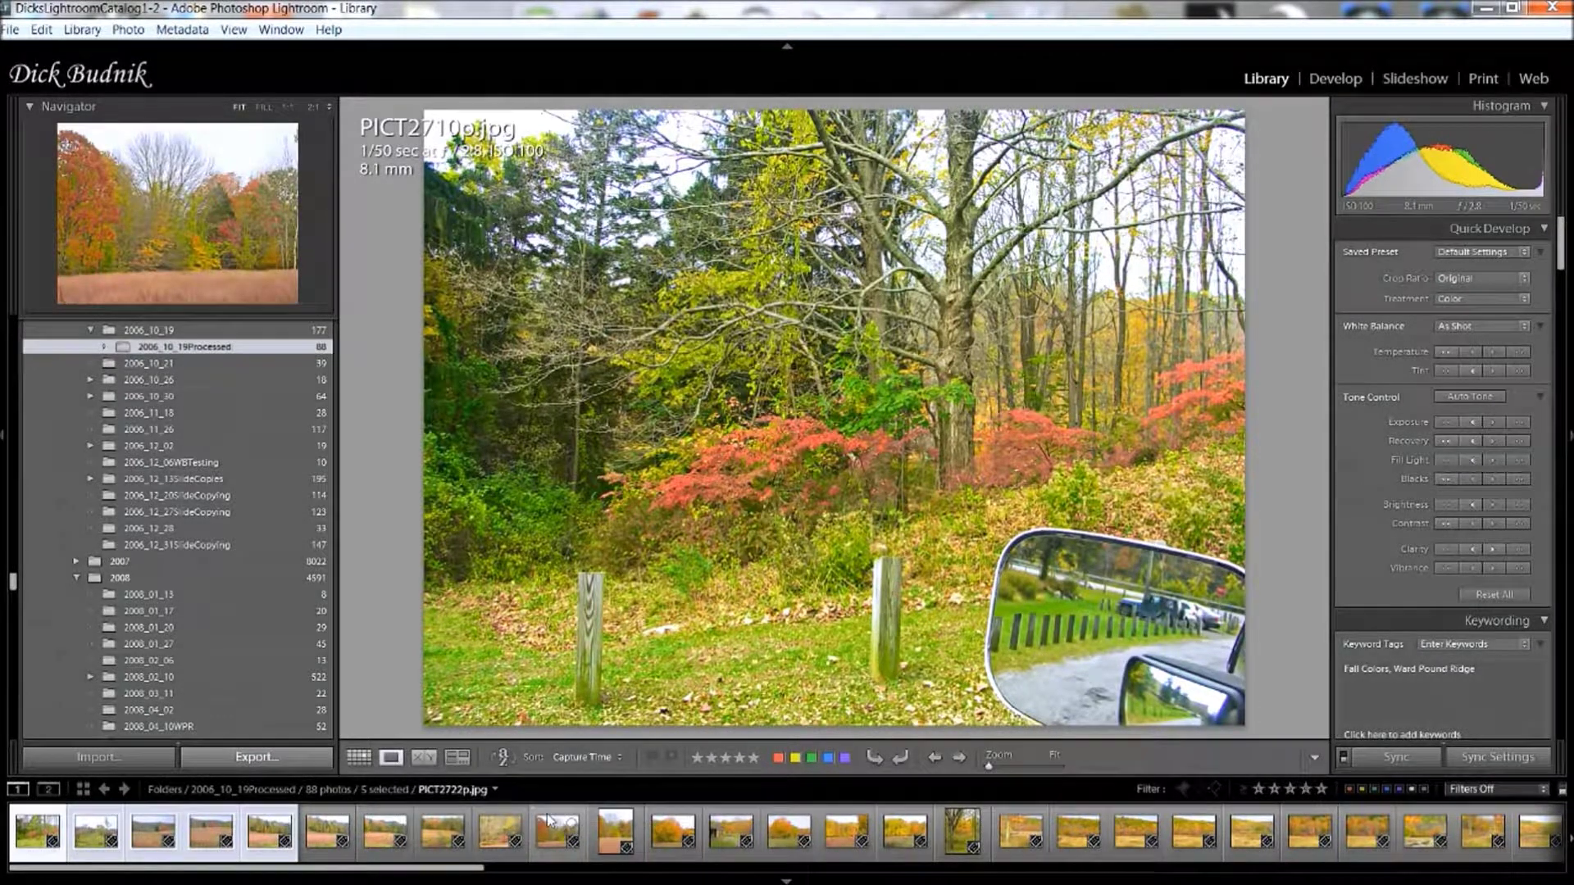
Add PICT2722p, PICT2723p and PICT2725p from the filmstrip to the current selection.
{"action": "left_click", "coordinate": [593, 836], "text": "ctrl"}
{"action": "left_click", "coordinate": [617, 832], "text": "ctrl"}
{"action": "left_click", "coordinate": [672, 831], "text": "ctrl"}
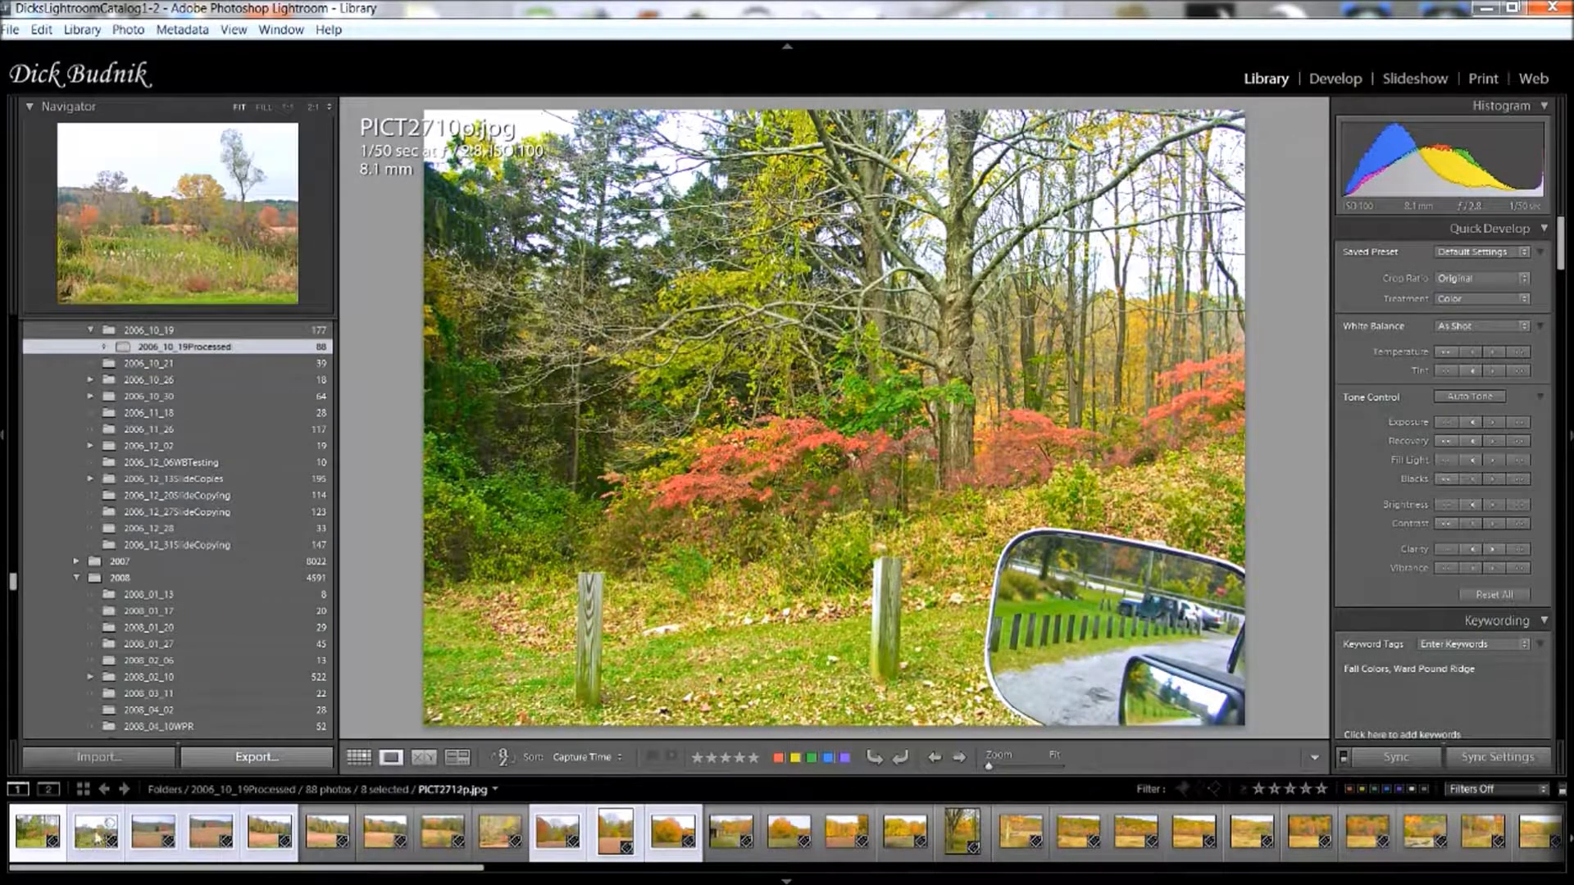
Make PICT2714p the active photo and step forward through the selected photos to PICT2725p.
{"action": "left_click", "coordinate": [151, 836]}
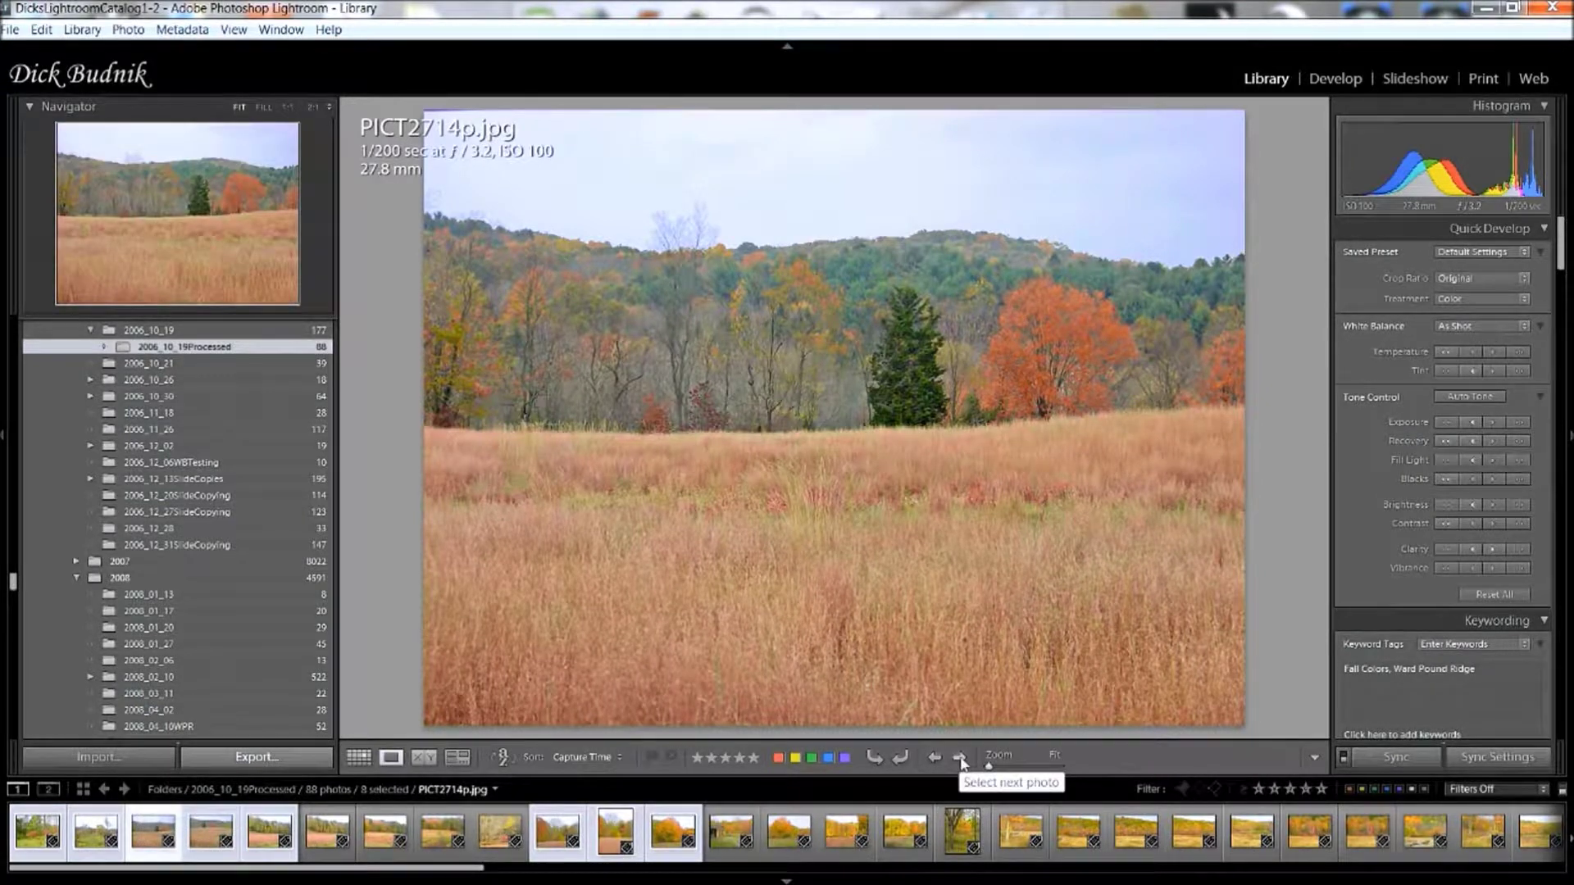
{"action": "left_click", "coordinate": [961, 759]}
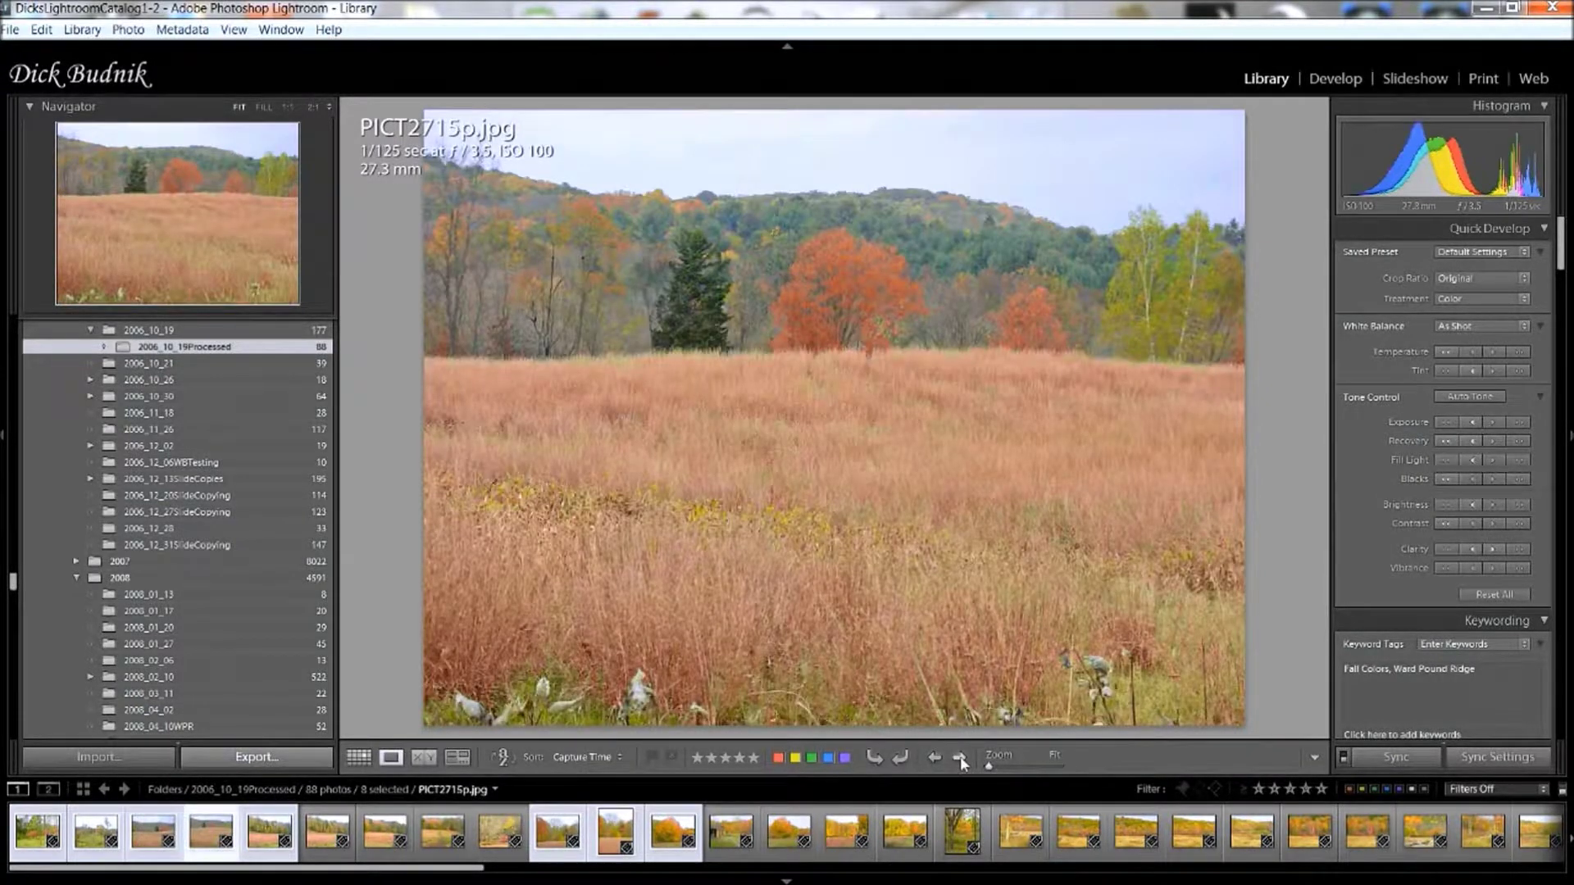
{"action": "left_click", "coordinate": [961, 759]}
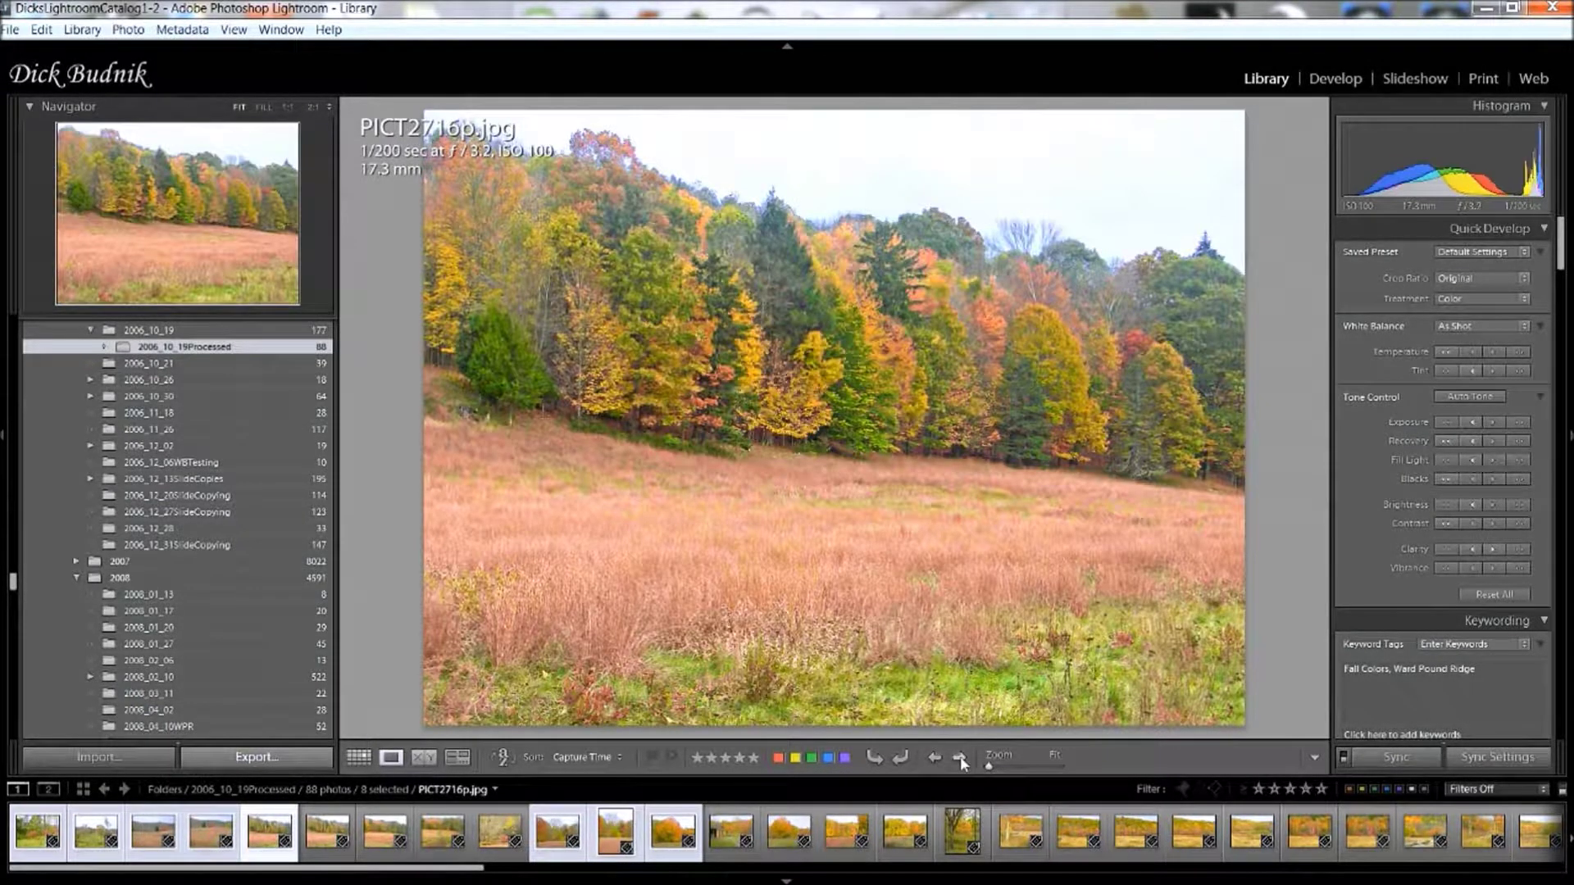
{"action": "left_click", "coordinate": [961, 756]}
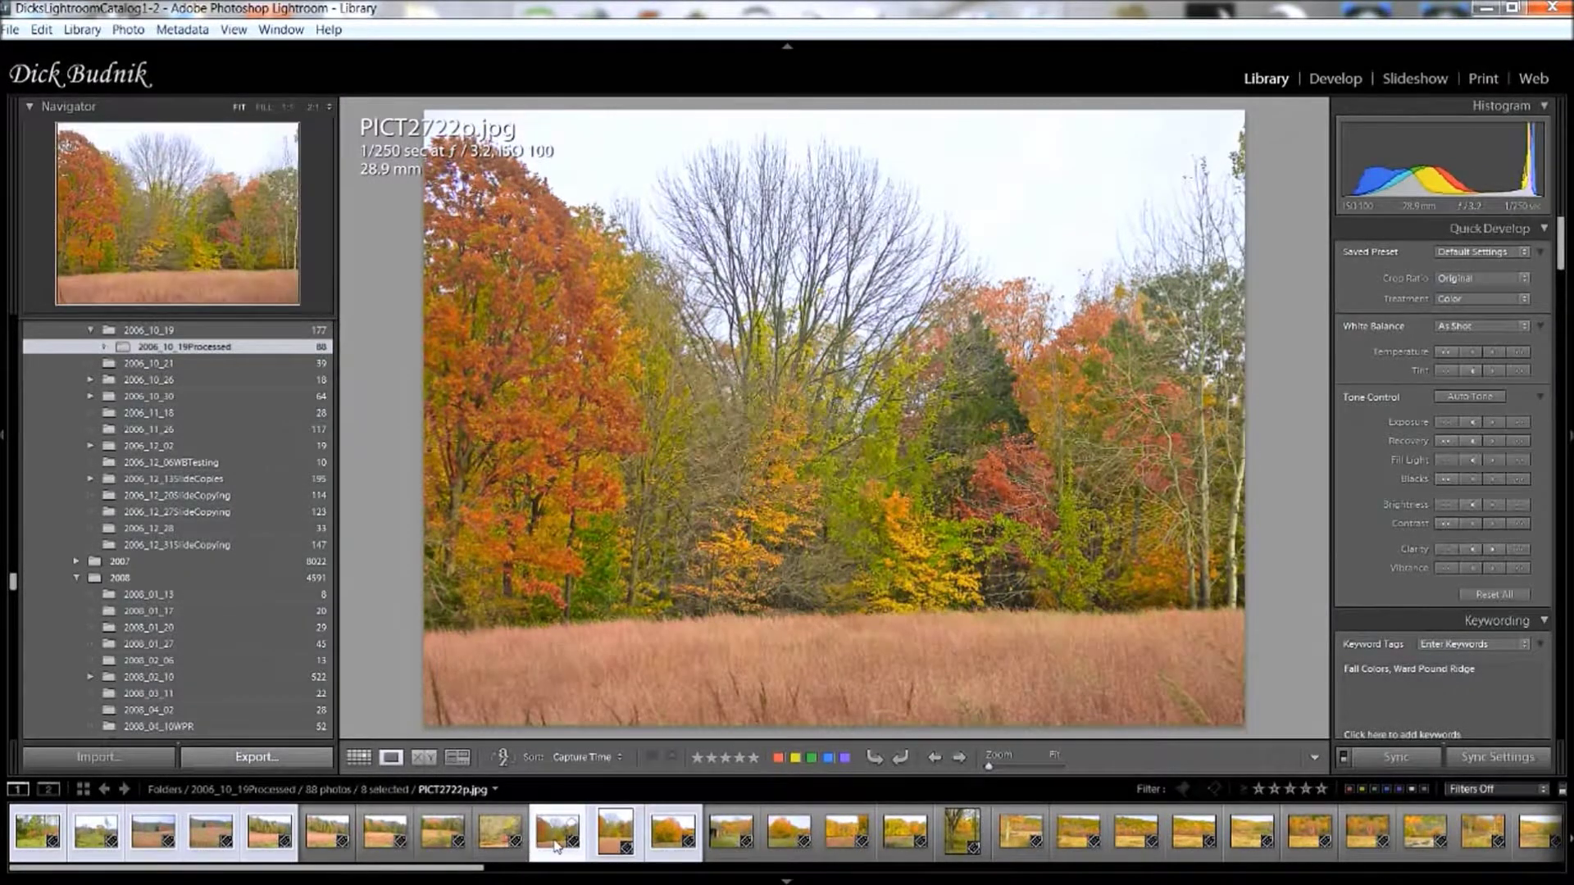
{"action": "left_click", "coordinate": [962, 759]}
{"action": "left_click", "coordinate": [962, 759]}
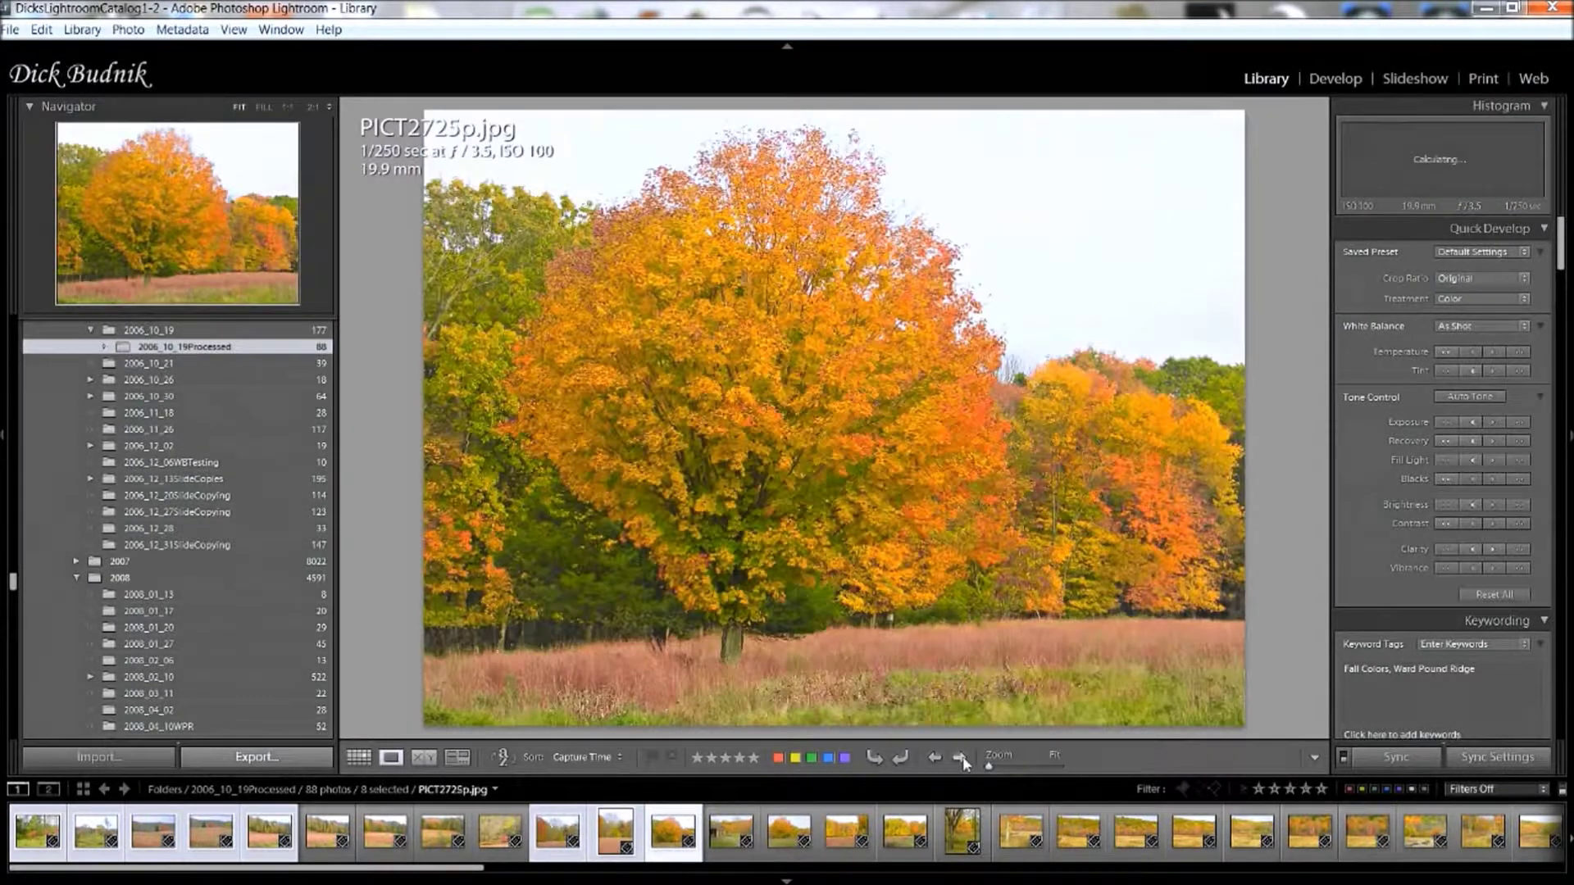
Step backward through the selected photos from PICT2725p to PICT2716p.
{"action": "left_click", "coordinate": [933, 759]}
{"action": "left_click", "coordinate": [933, 759]}
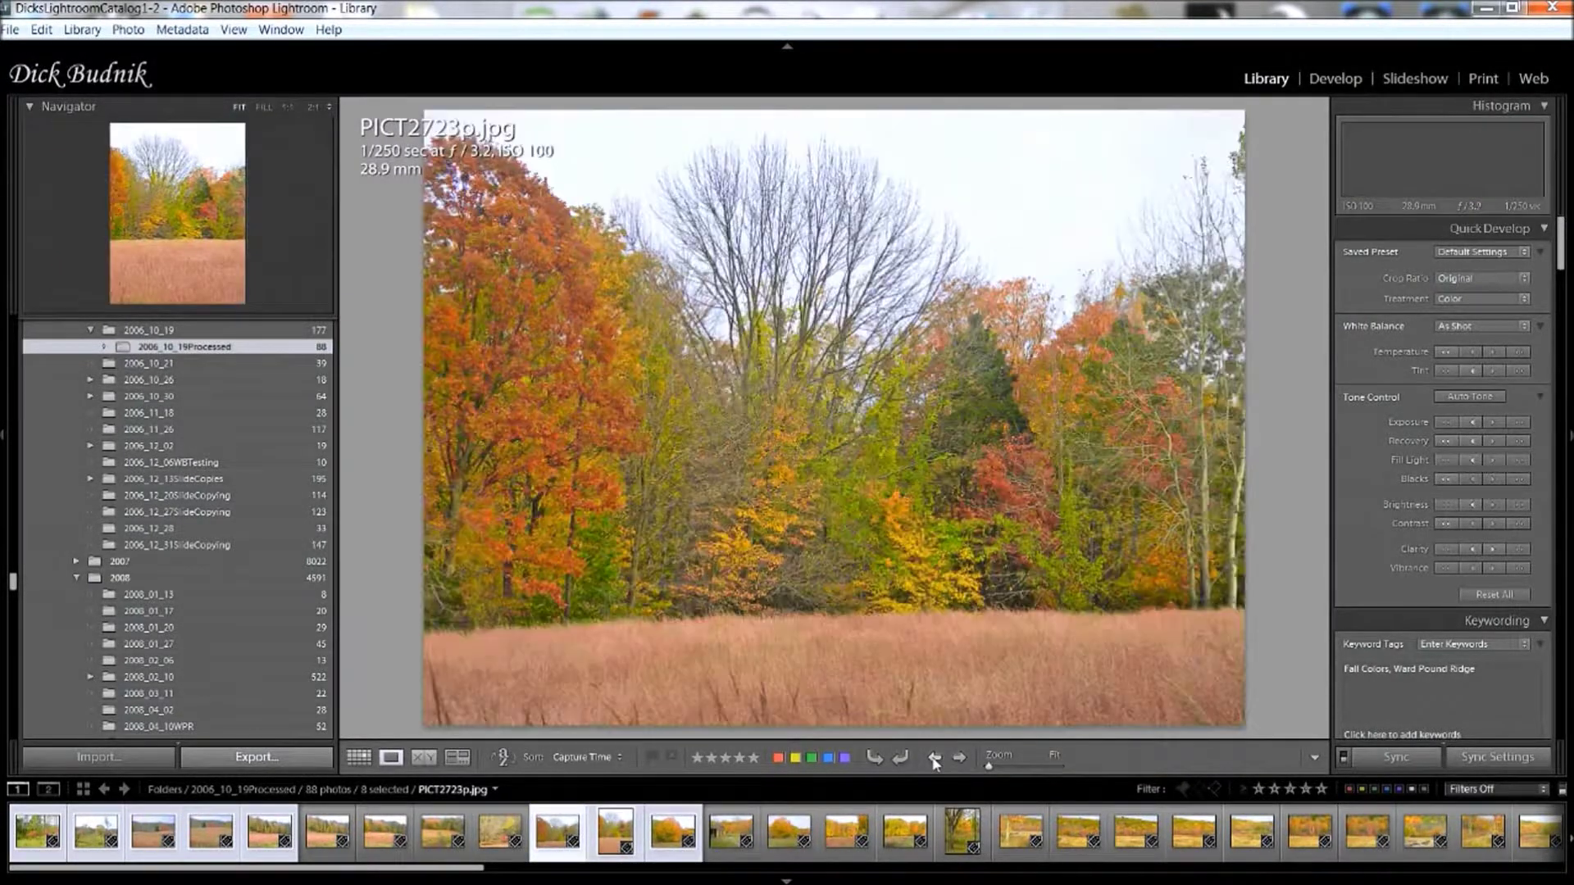
{"action": "left_click", "coordinate": [934, 759]}
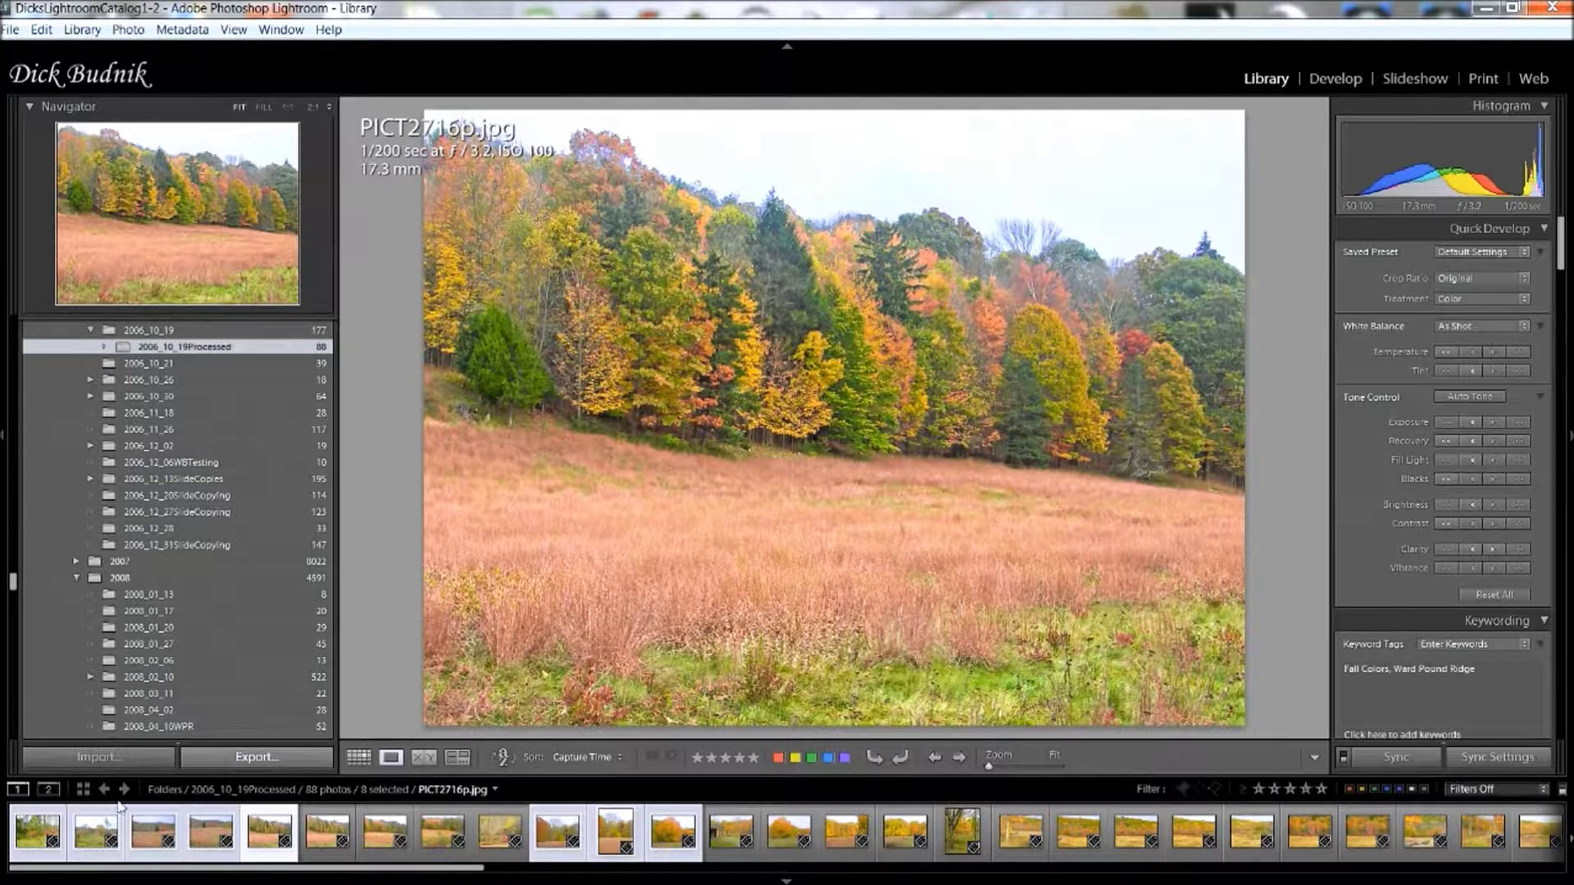
Return to Grid view and replace the current selection with PICT2714p through PICT2717p.
{"action": "left_click", "coordinate": [359, 758]}
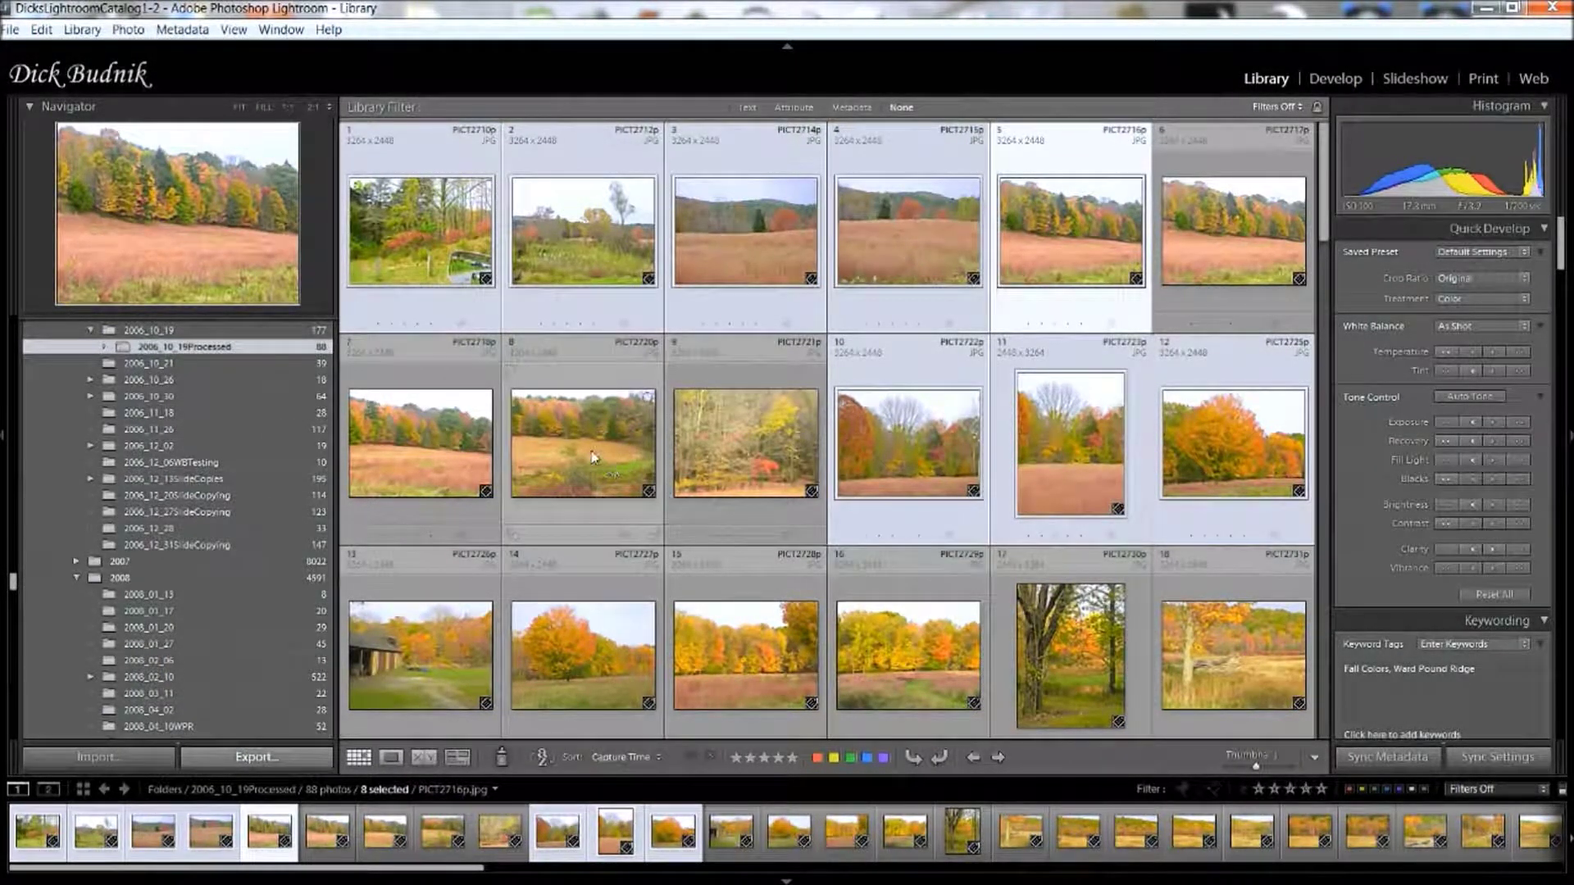
{"action": "left_click", "coordinate": [402, 230]}
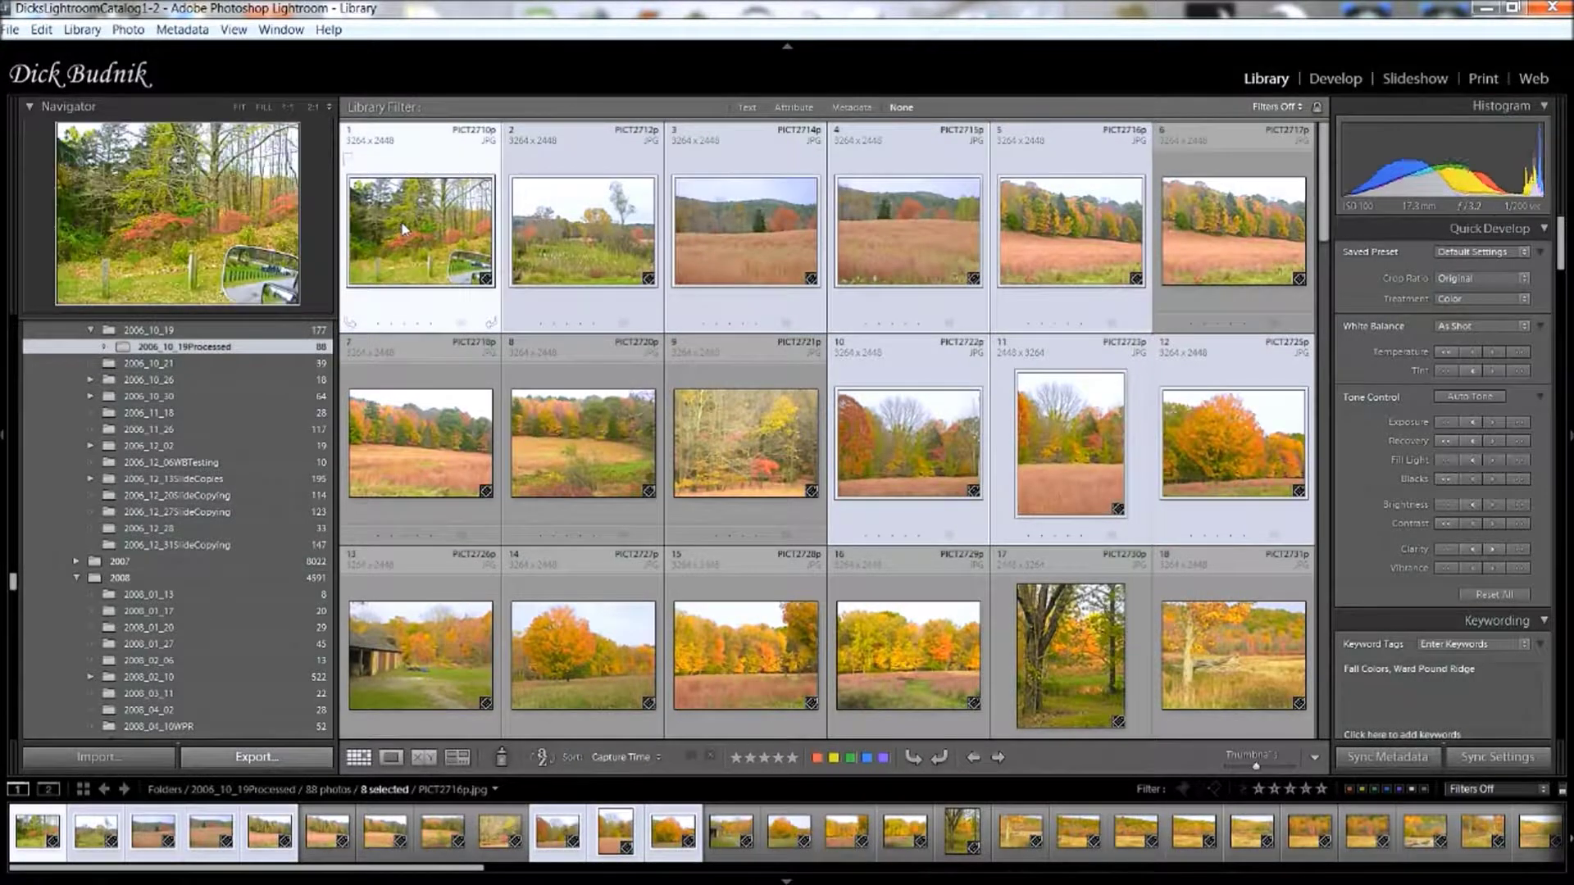
{"action": "left_click", "coordinate": [426, 426]}
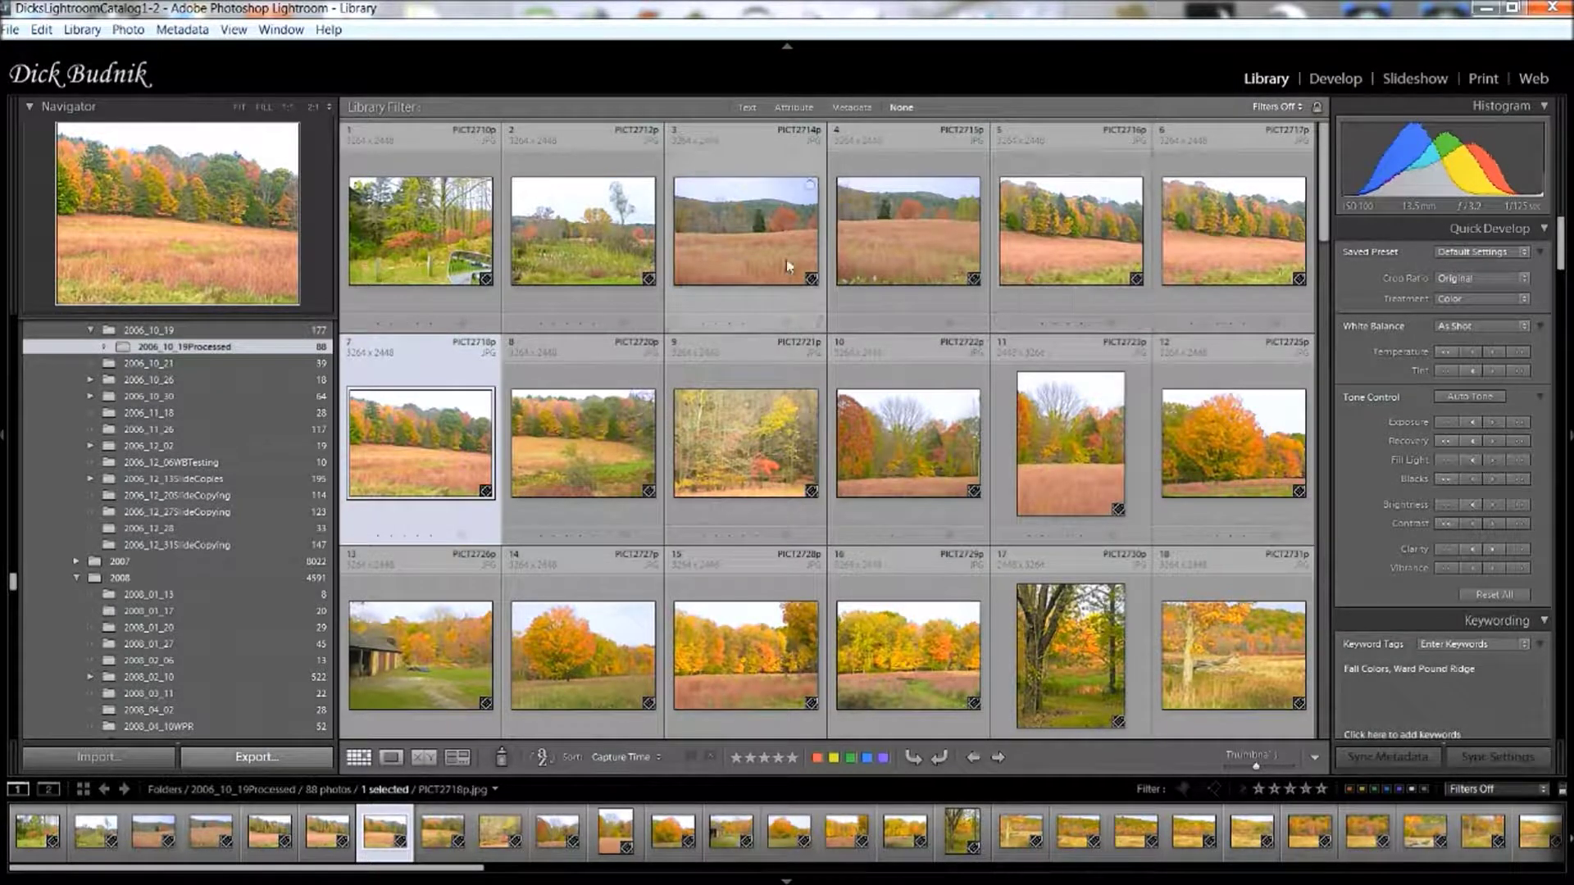
{"action": "left_click", "coordinate": [765, 239]}
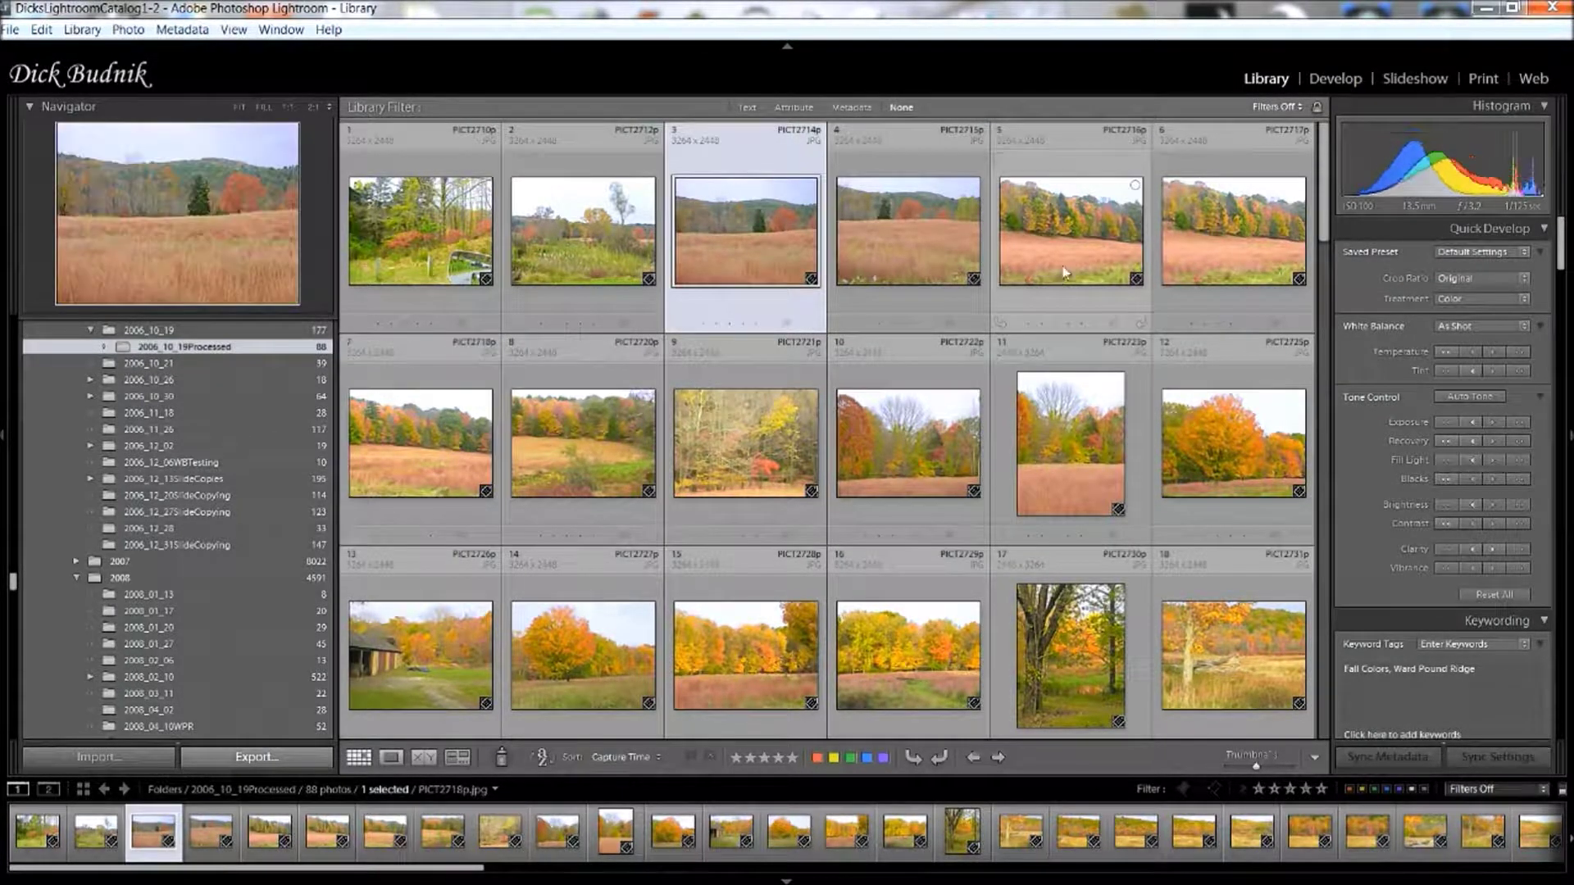
{"action": "left_click", "coordinate": [1240, 215], "text": "shift"}
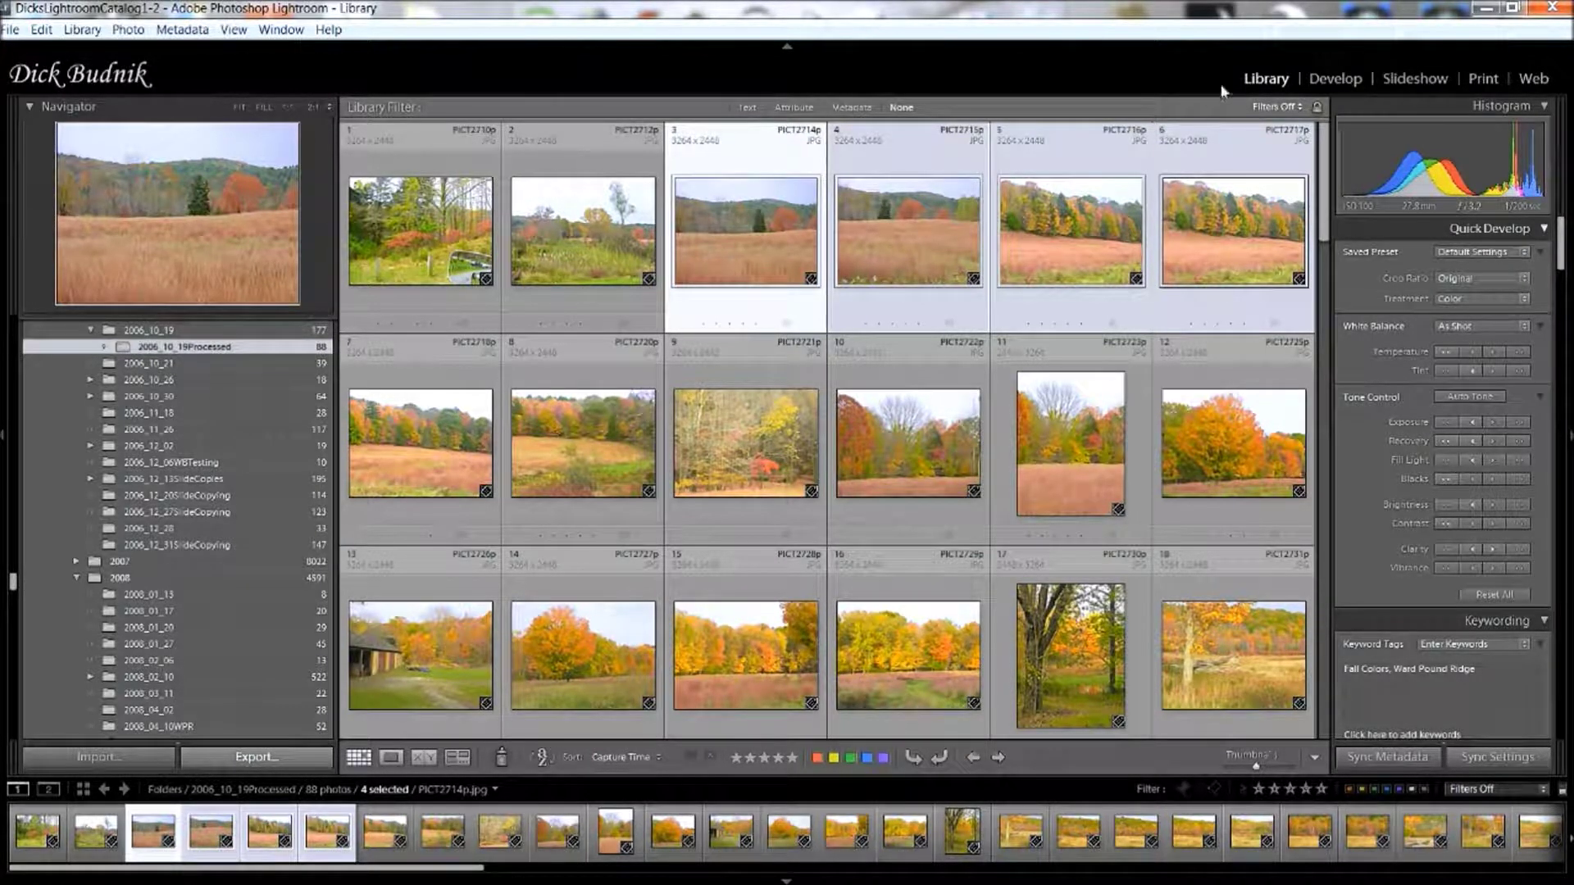
Using Quick Develop, lower the exposure of the four selected photos, raise it back, and lower it again in large steps.
{"action": "left_click", "coordinate": [1449, 424]}
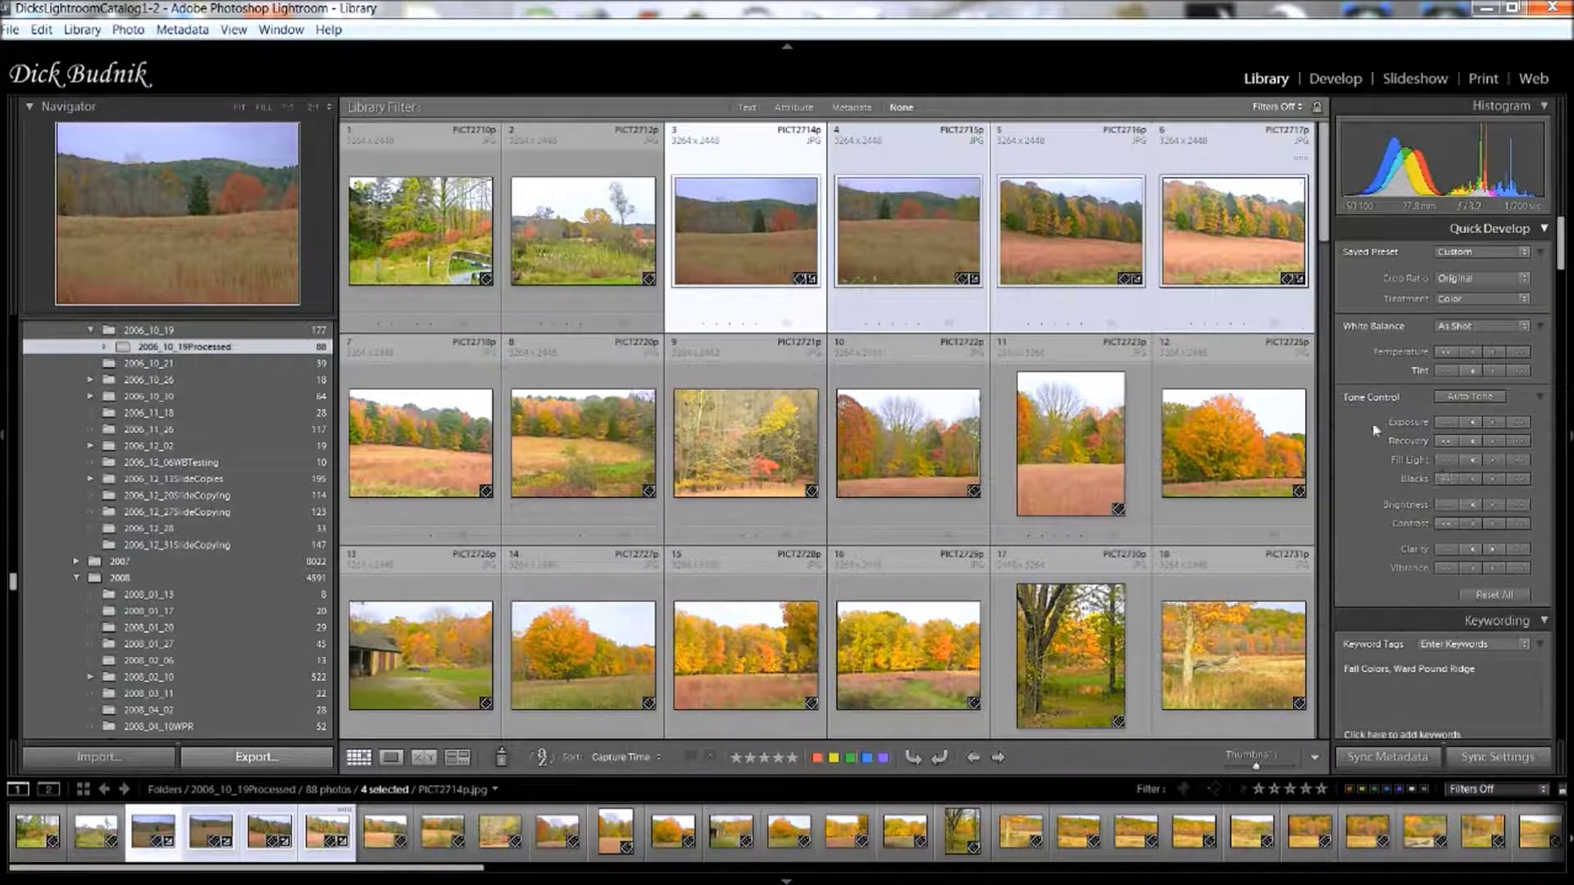
{"action": "left_click", "coordinate": [1520, 423]}
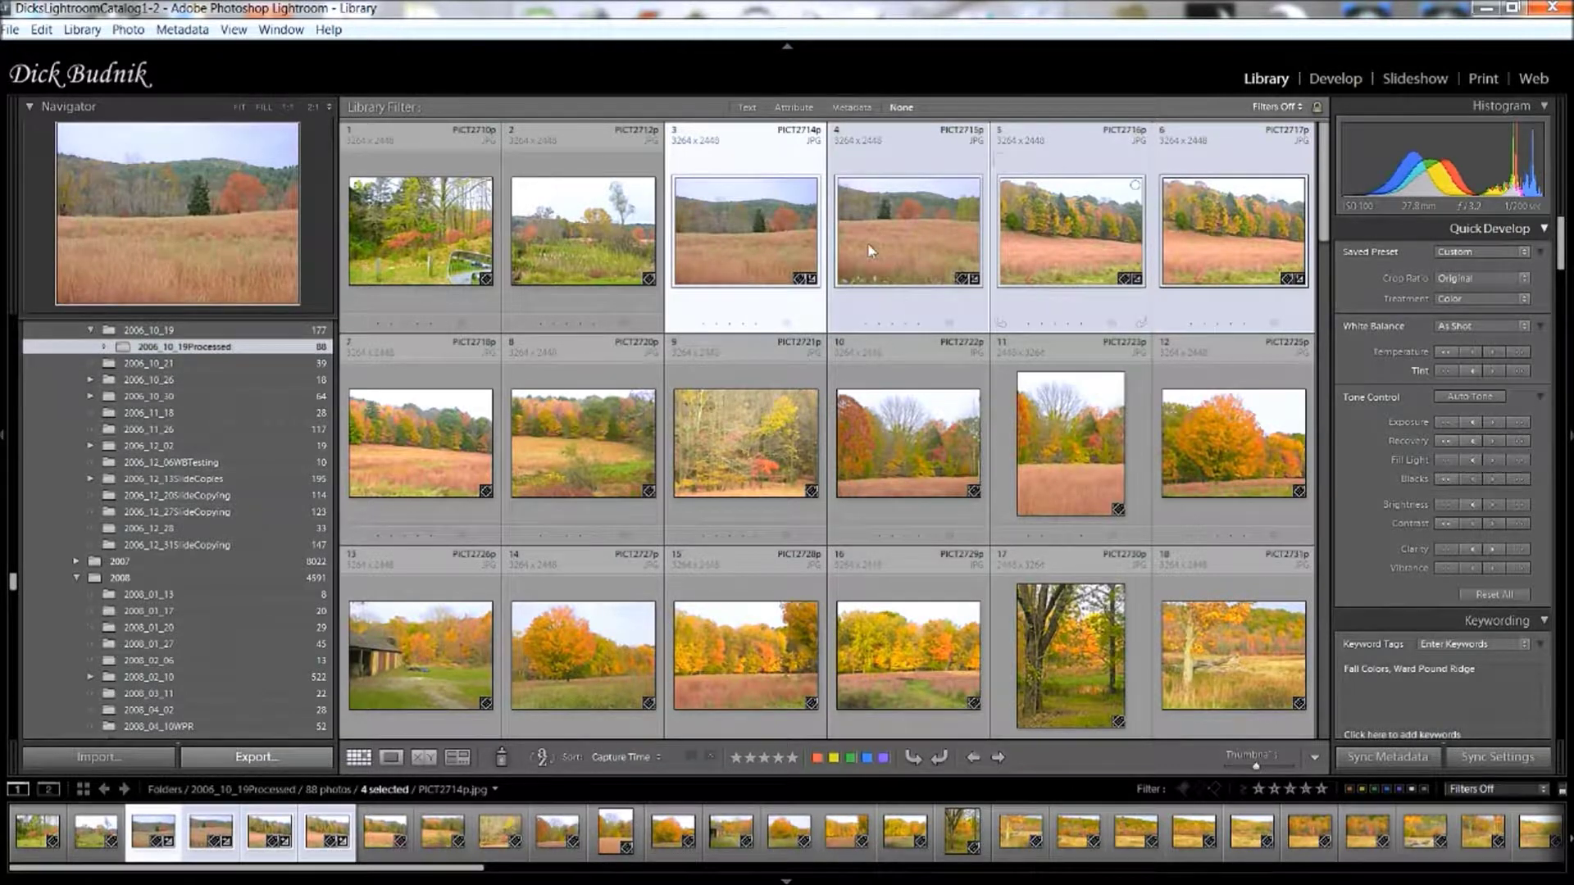
{"action": "left_click", "coordinate": [1440, 425]}
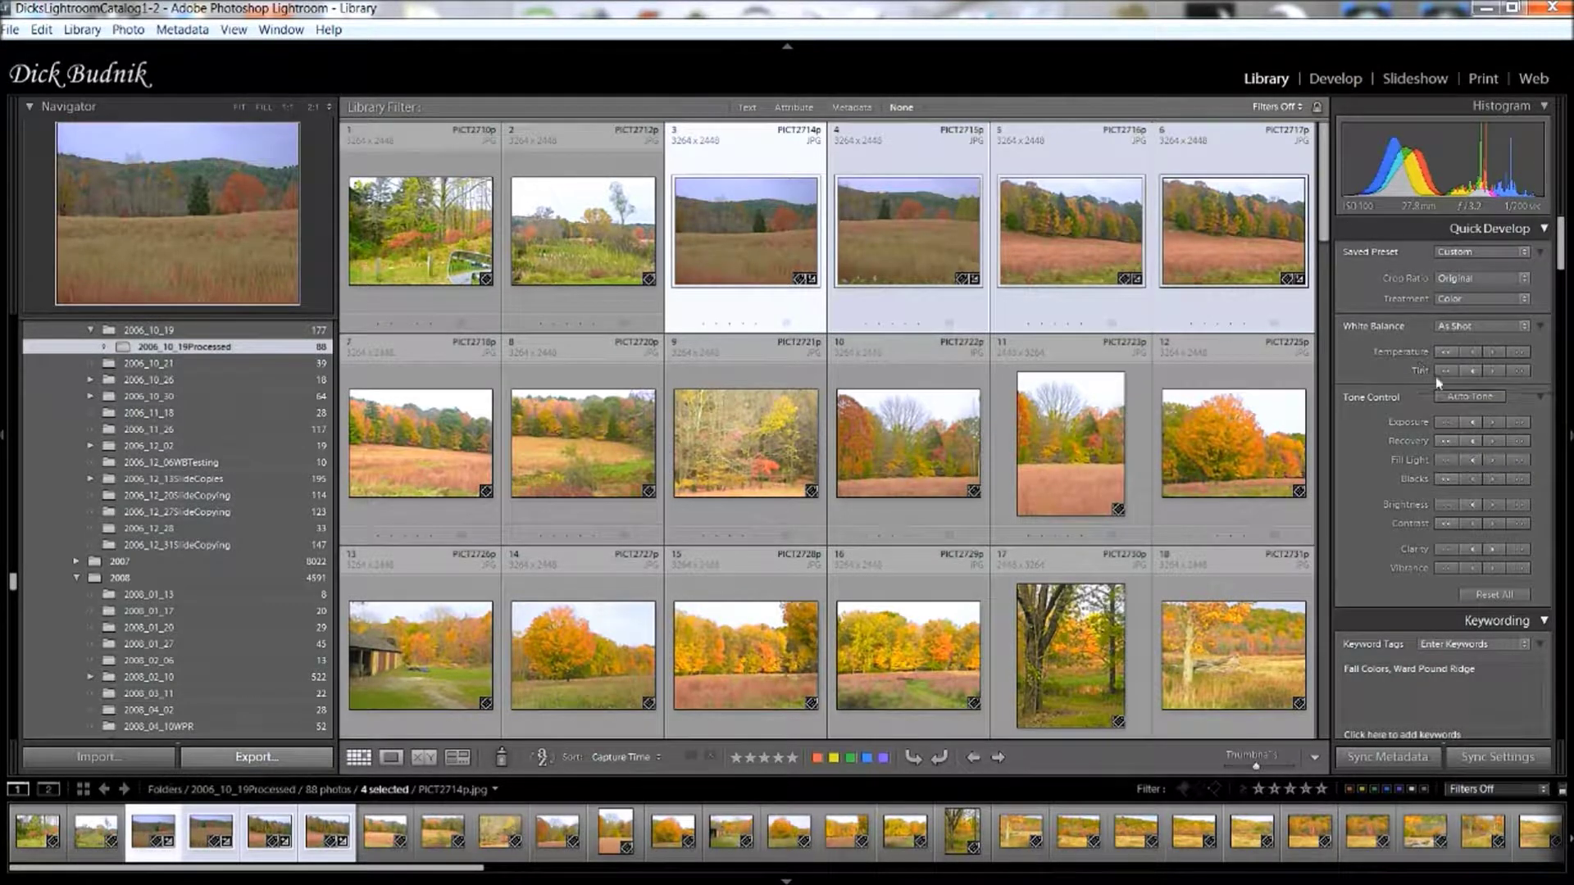
{"action": "left_click", "coordinate": [1444, 423]}
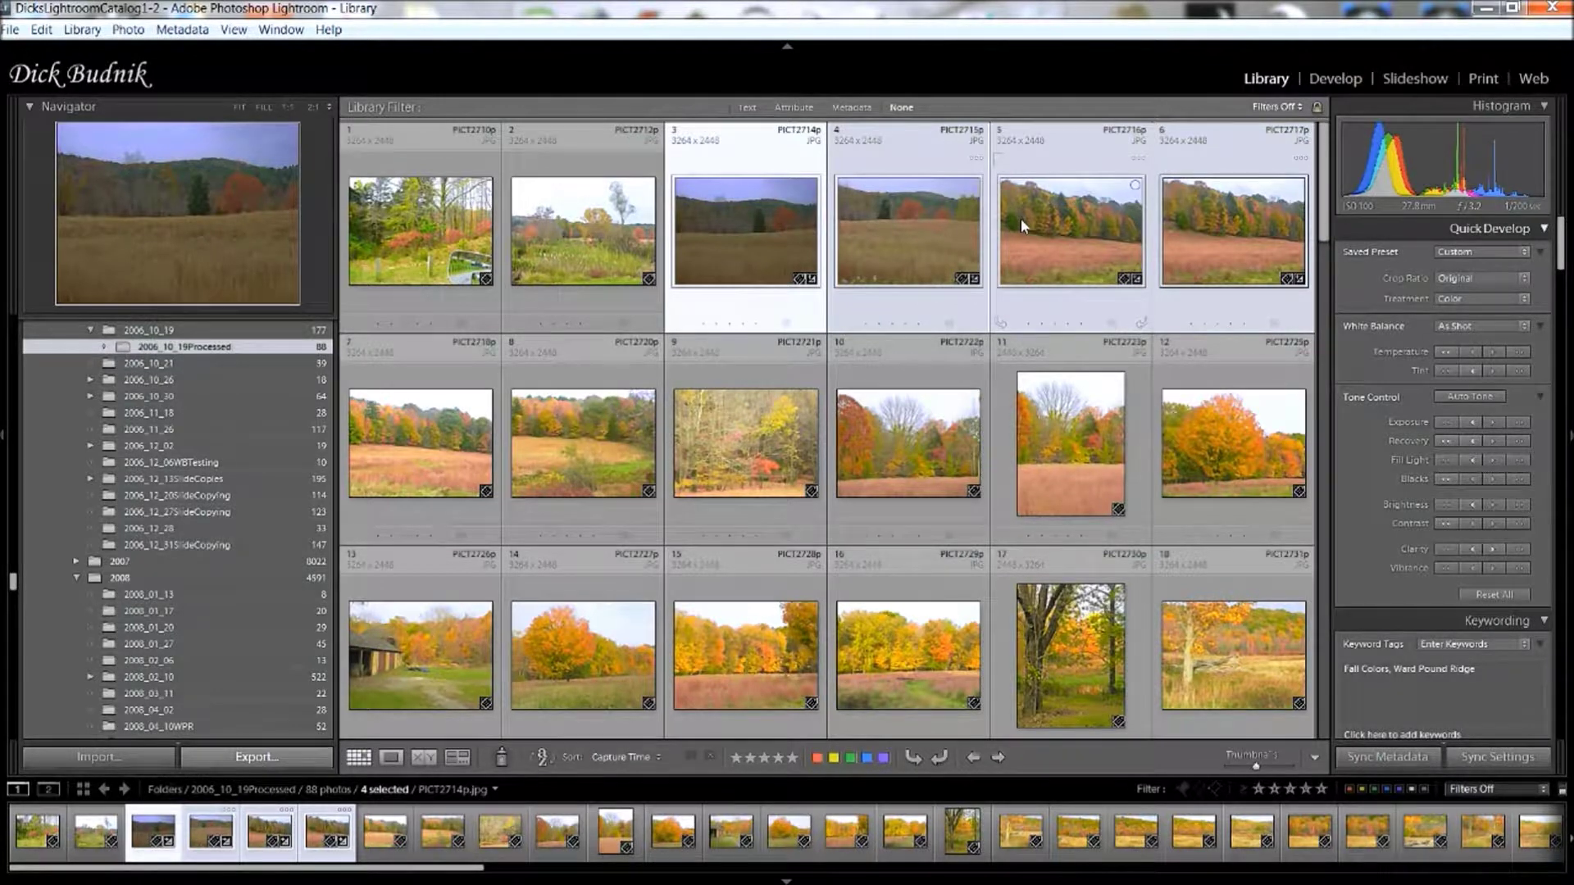
Synchronize only the Exposure setting from PICT2714p to the other selected photos, leaving every other setting out.
{"action": "left_click", "coordinate": [1495, 761]}
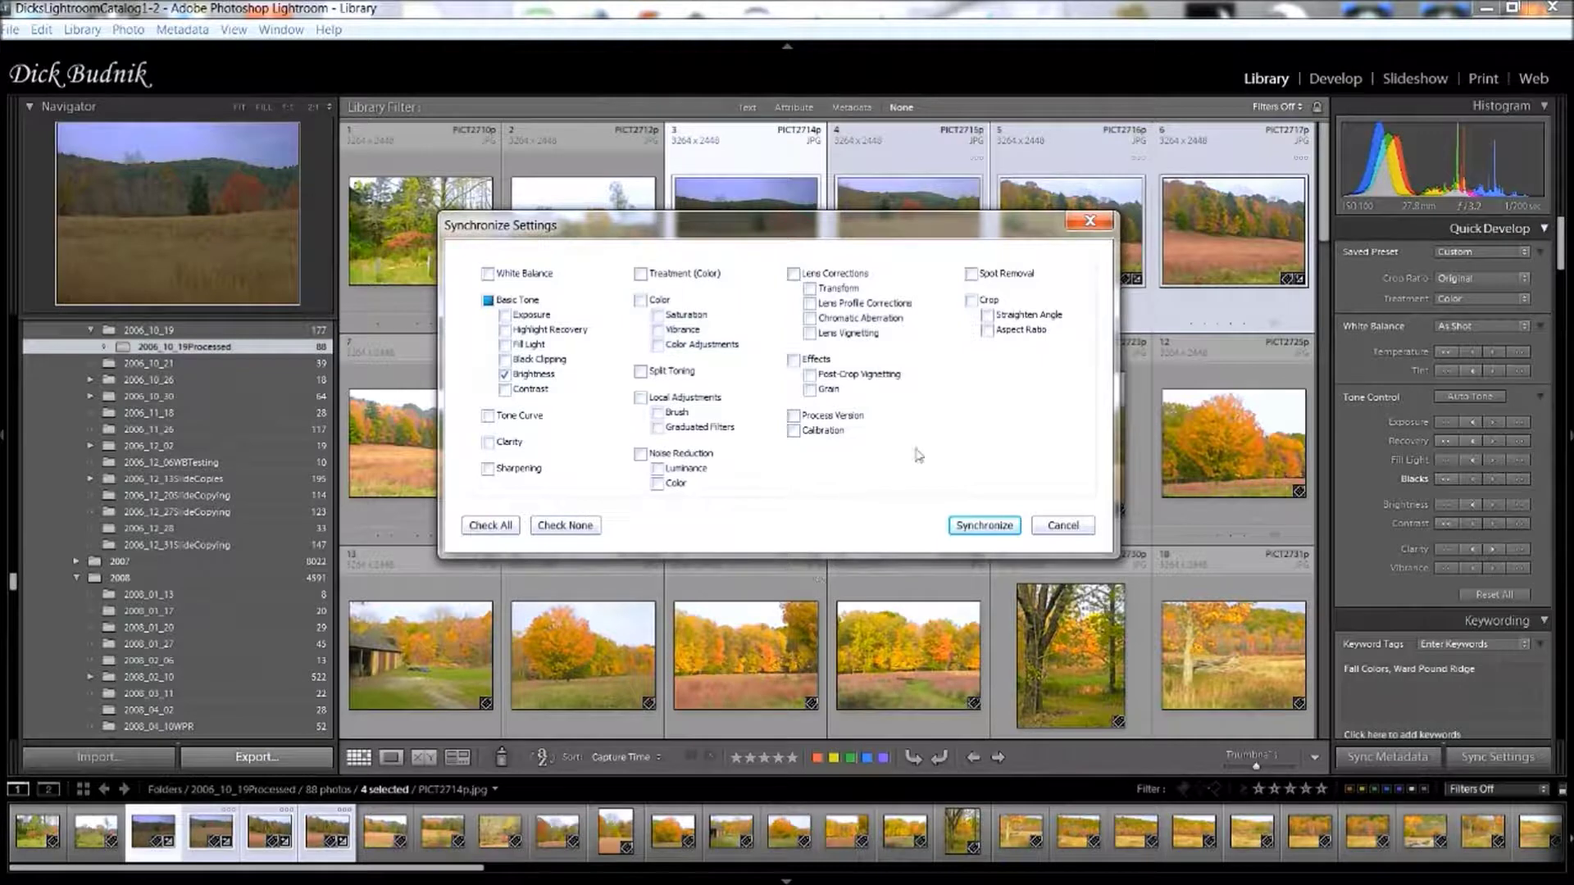
{"action": "left_click_drag", "start_coordinate": [767, 230], "coordinate": [813, 334]}
{"action": "left_click", "coordinate": [536, 405]}
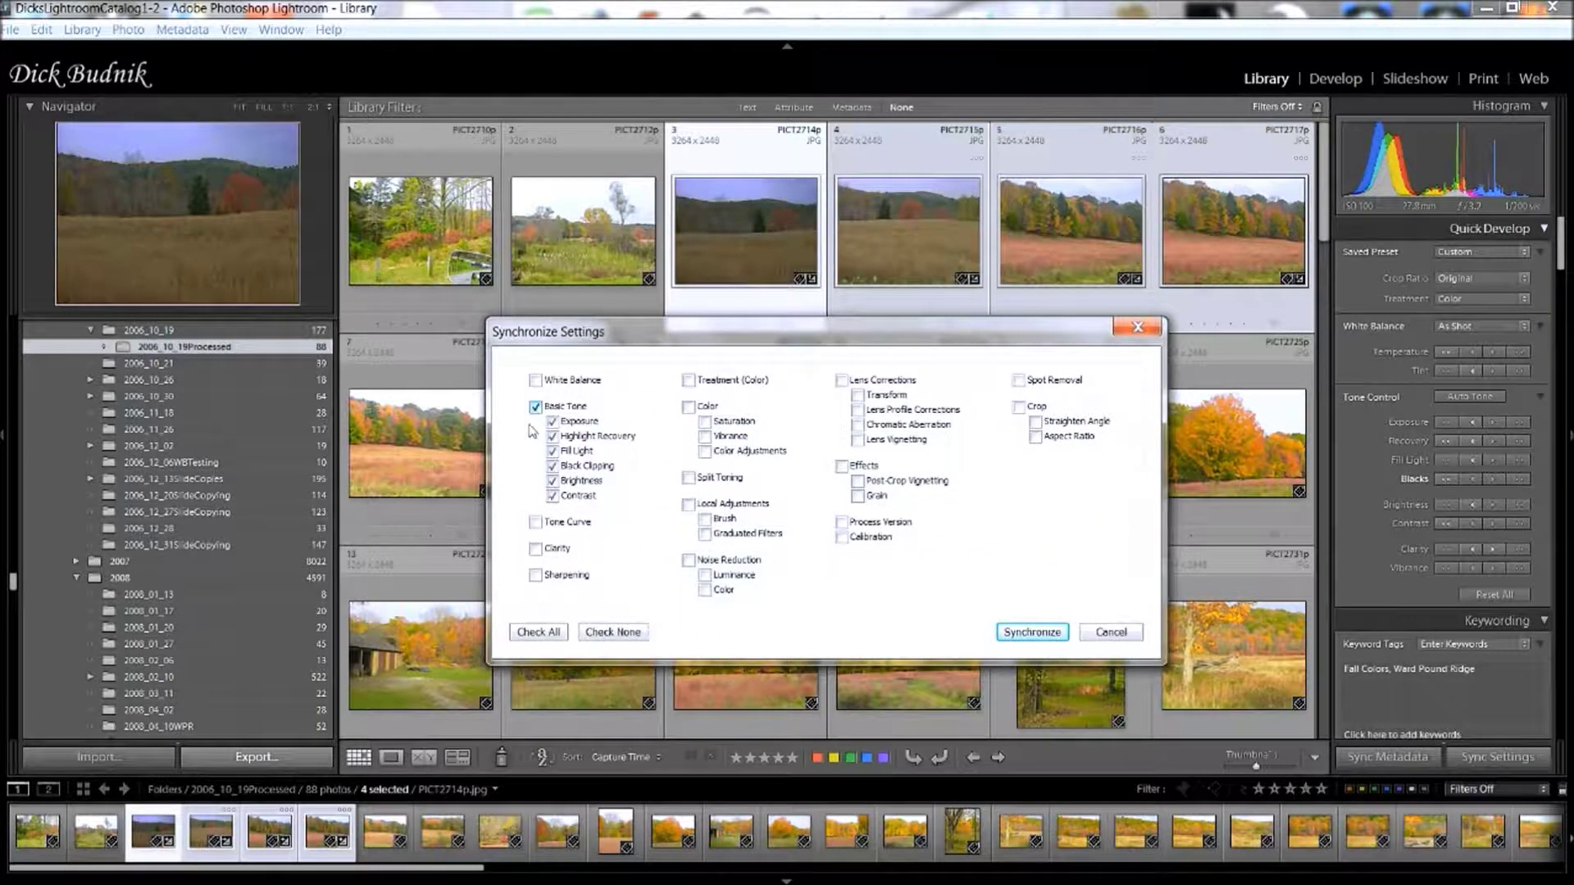
{"action": "left_click", "coordinate": [610, 636]}
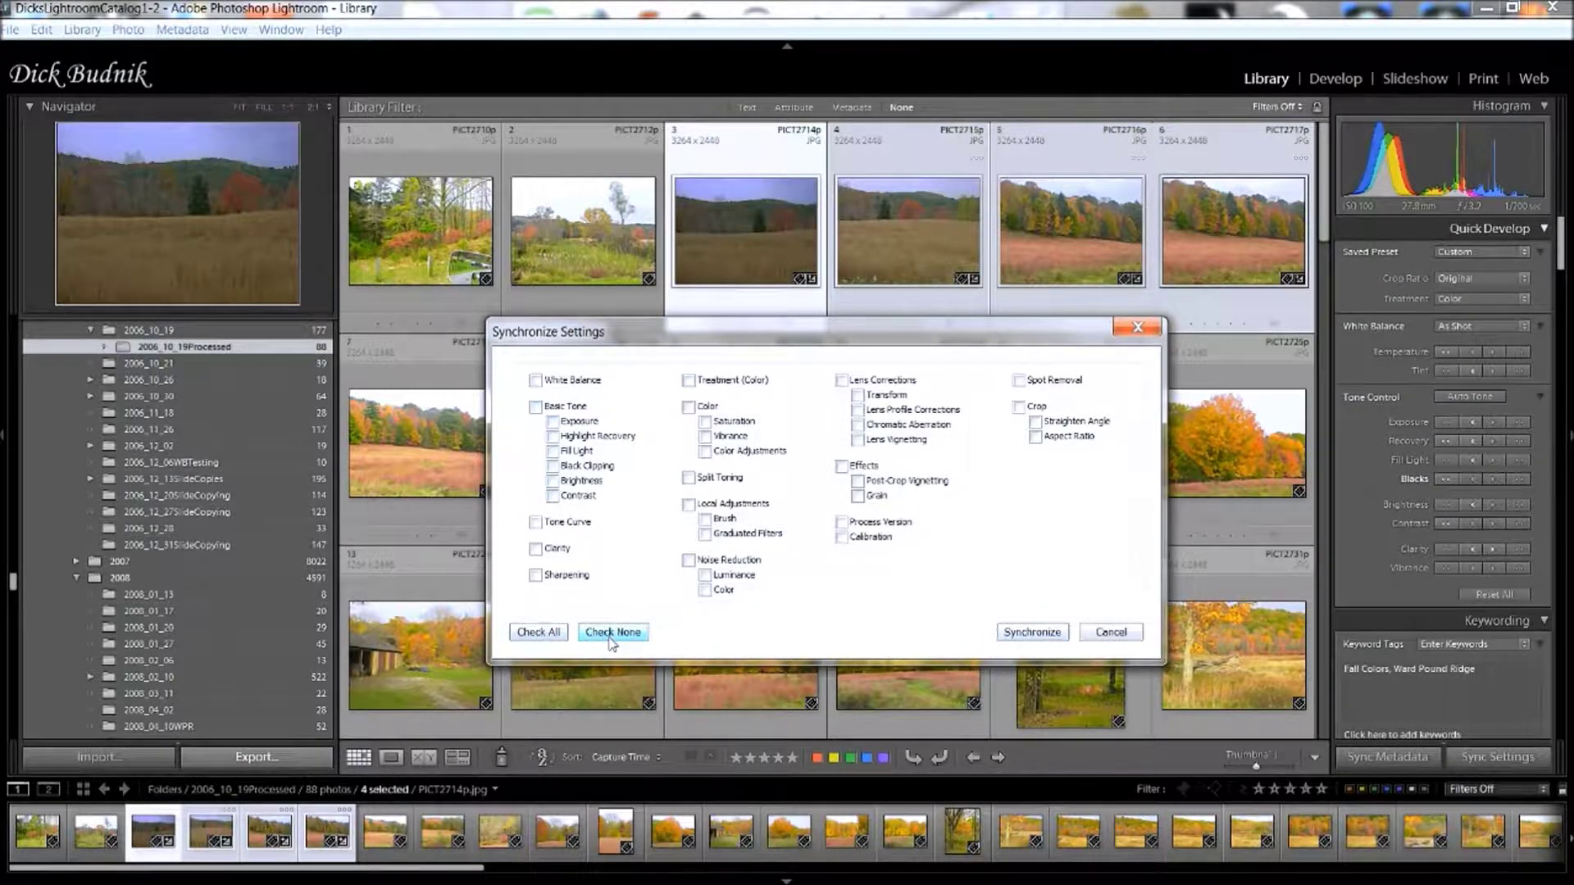
{"action": "left_click", "coordinate": [552, 422]}
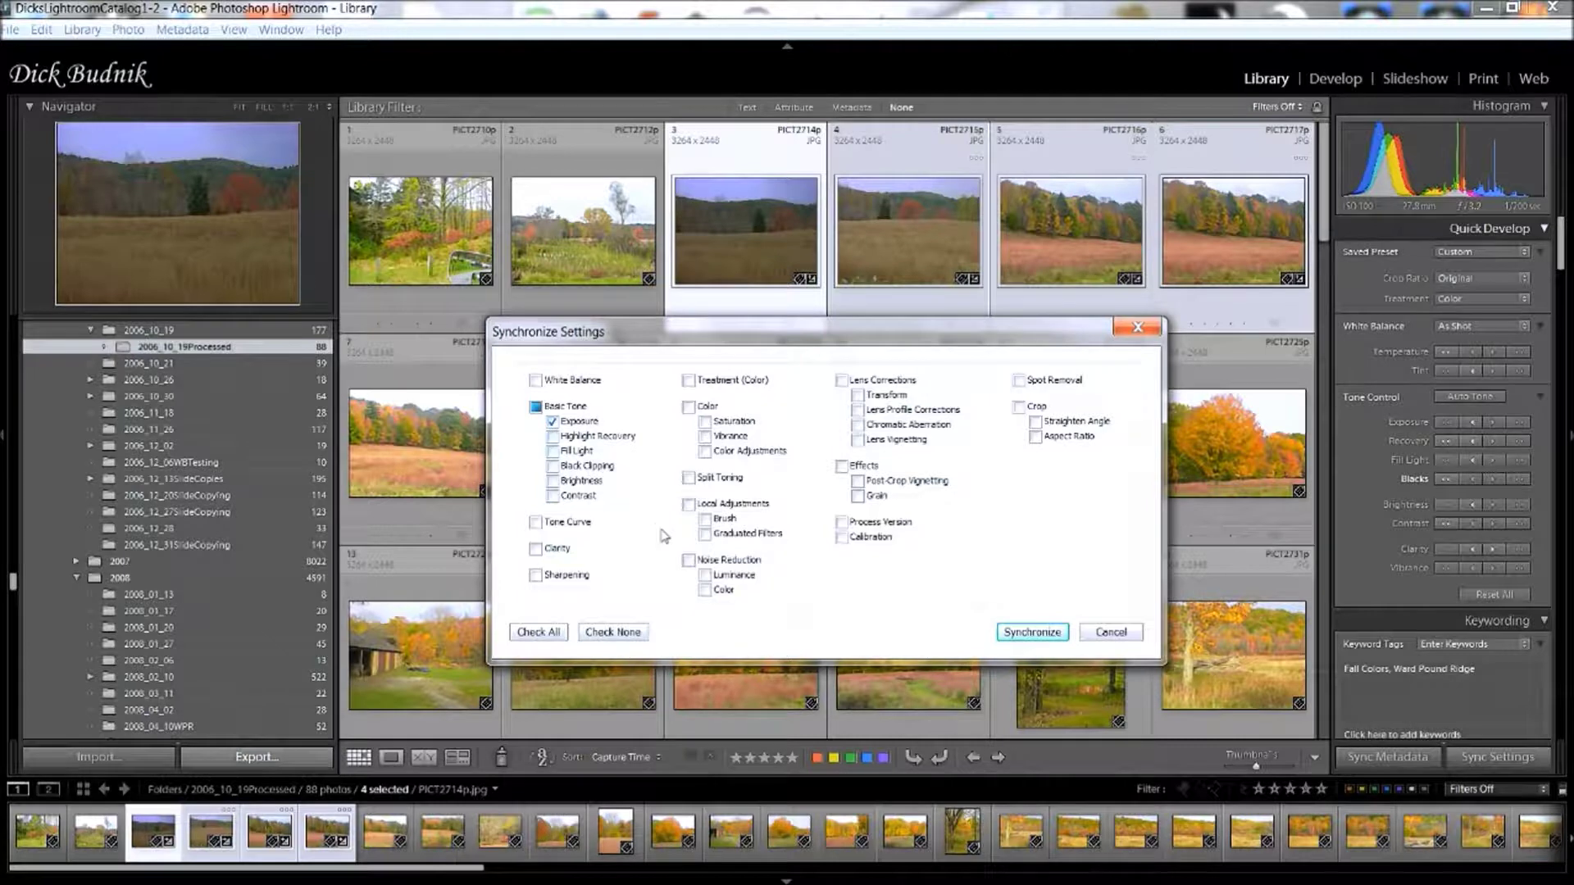
{"action": "left_click", "coordinate": [1031, 632]}
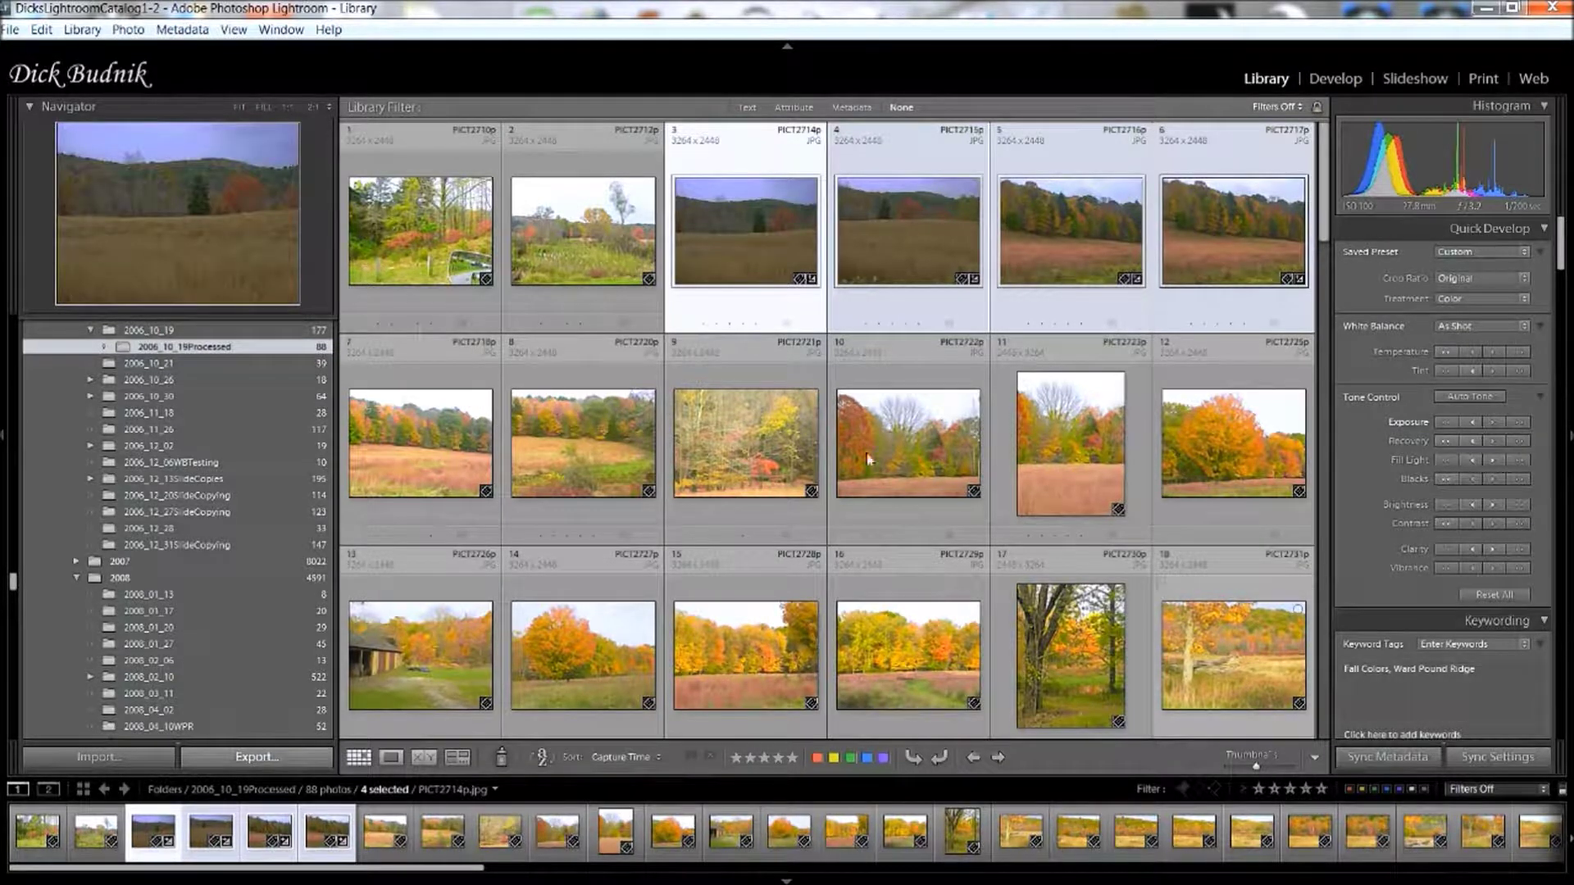
Reset all Quick Develop adjustments on the four selected photos.
{"action": "left_click", "coordinate": [1503, 593]}
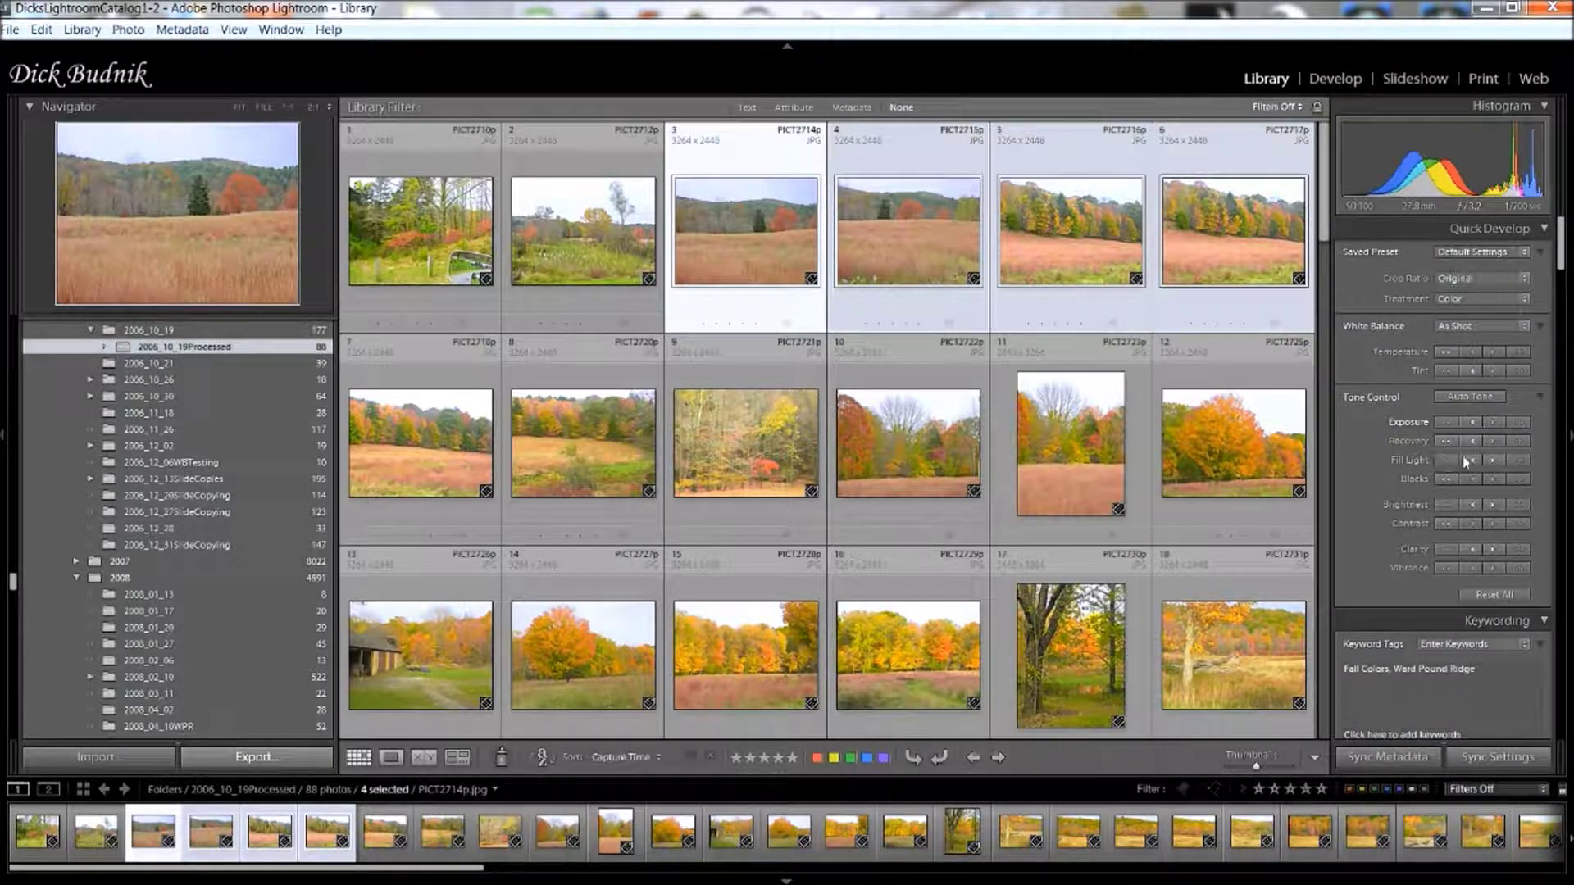
{"action": "key", "text": "super+plus"}
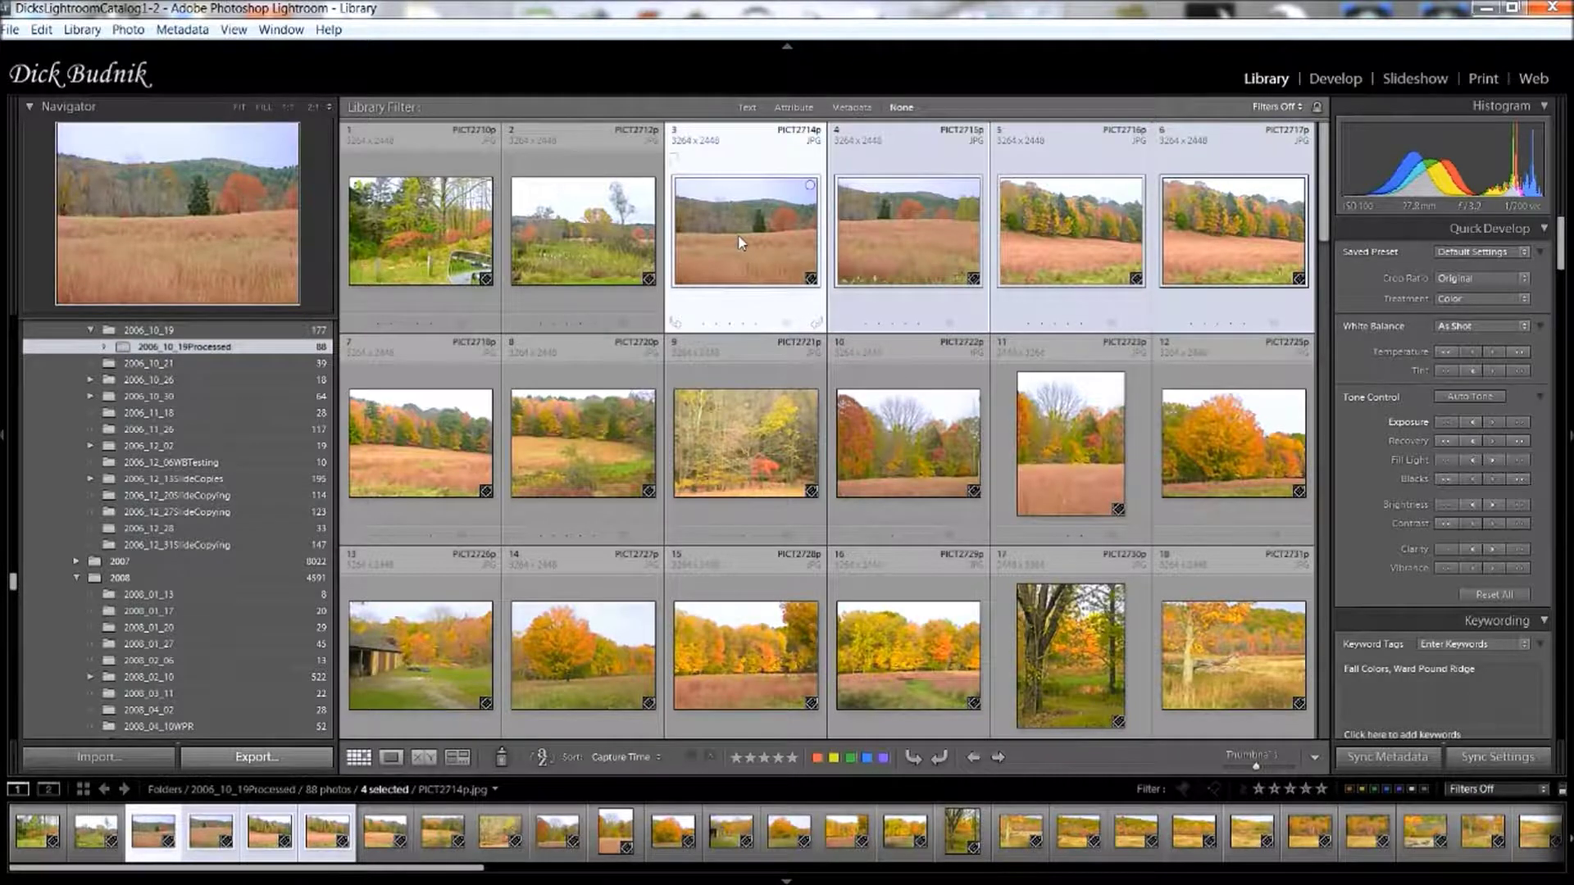
Add a person's first name as an extra keyword tag to the four selected photos.
{"action": "left_click", "coordinate": [1393, 709]}
{"action": "scroll", "coordinate": [1429, 583], "scroll_direction": "down", "scroll_amount": 3}
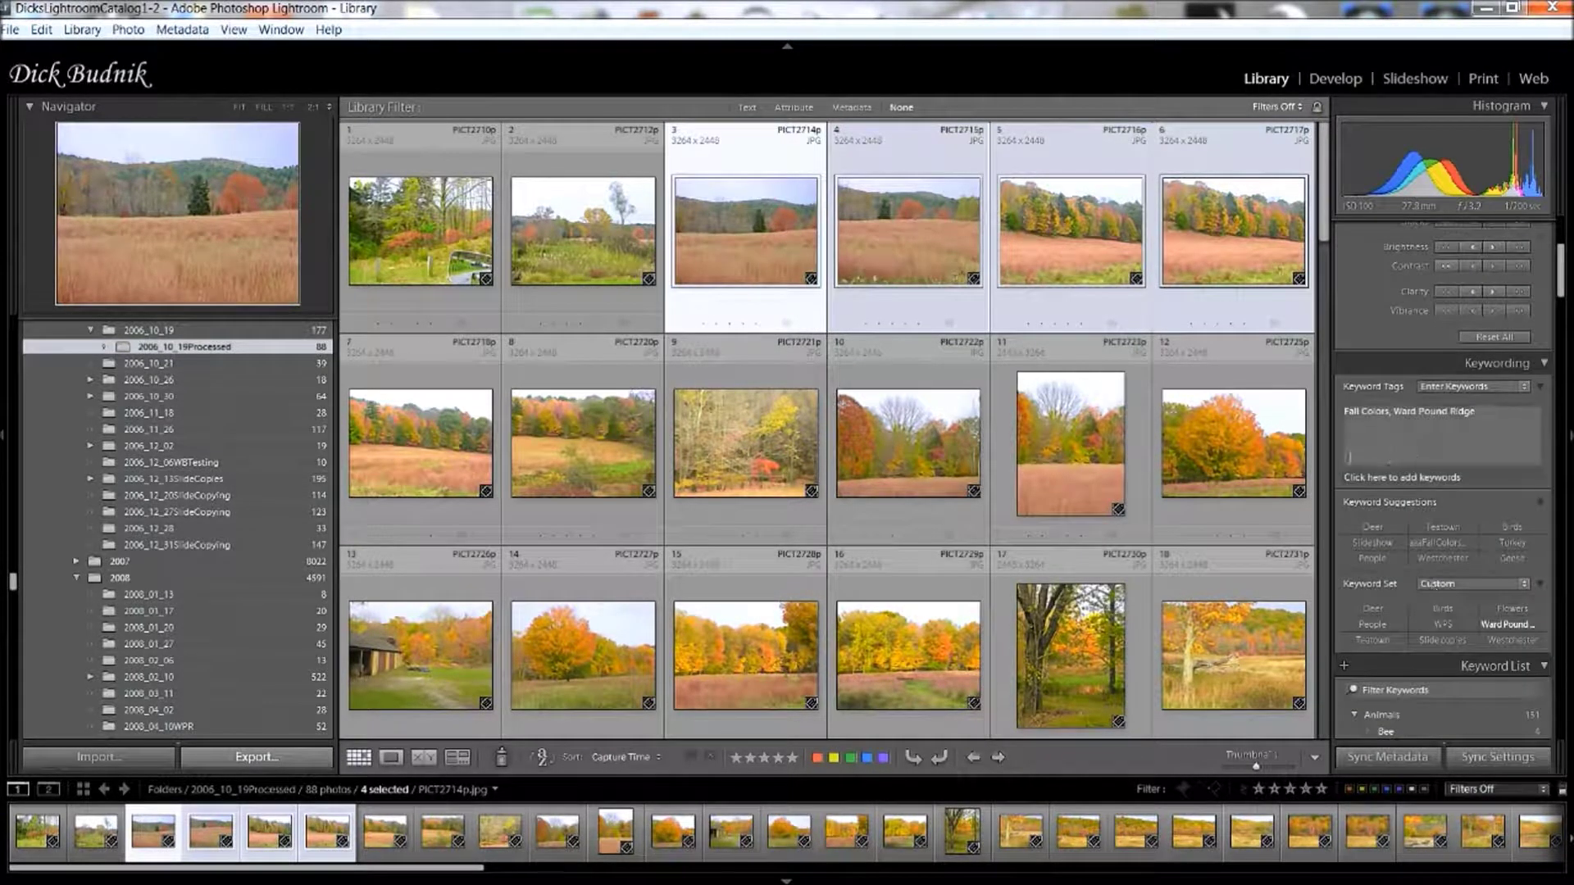
{"action": "left_click", "coordinate": [1506, 413]}
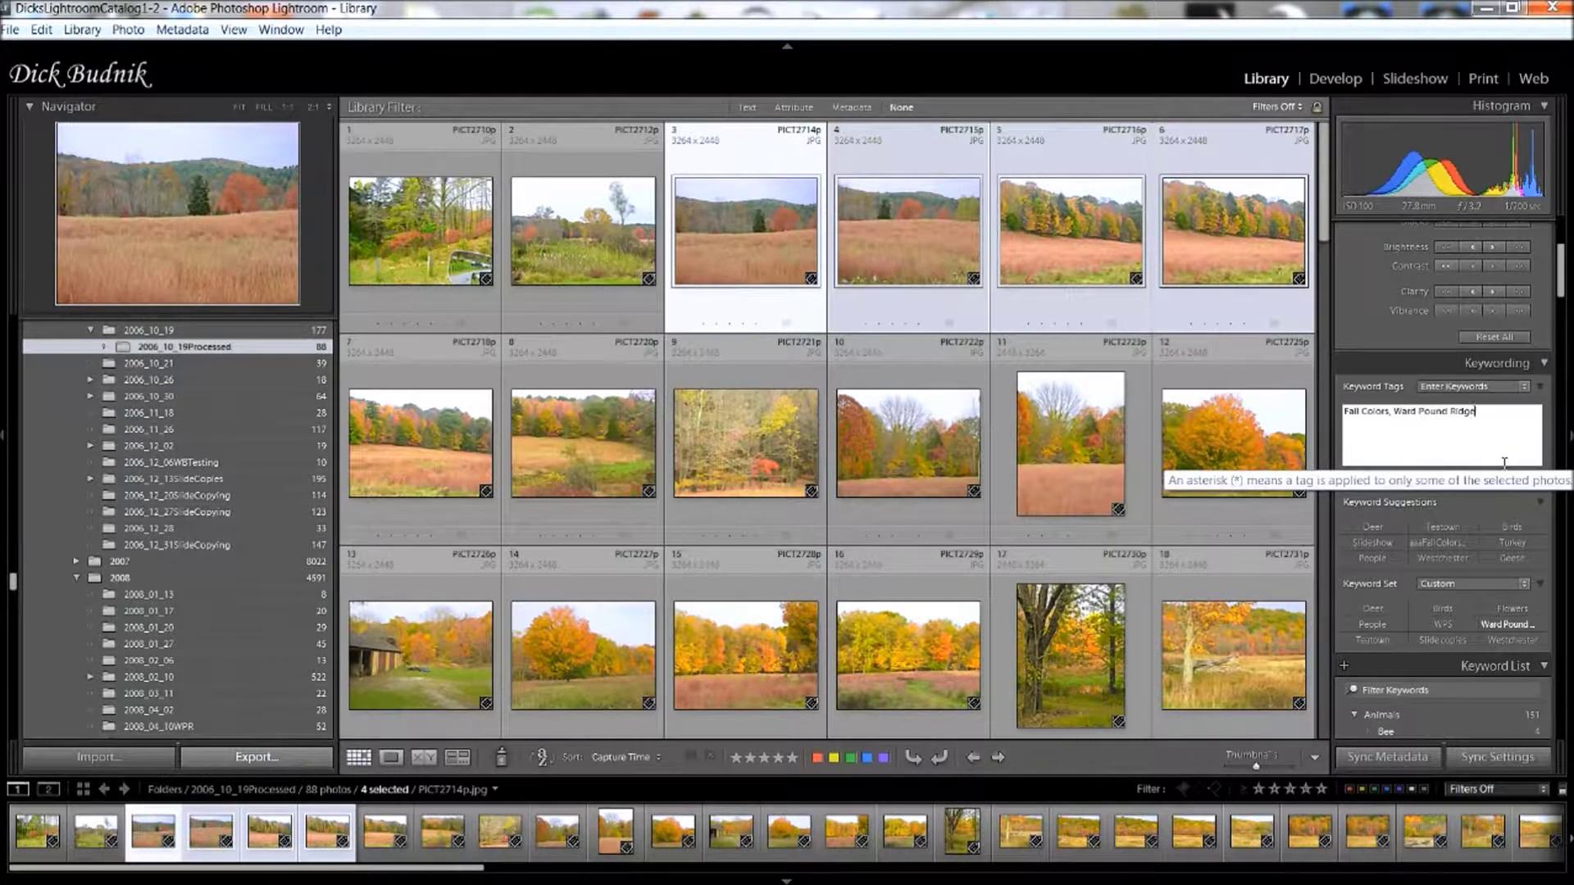
{"action": "type", "text": ","}
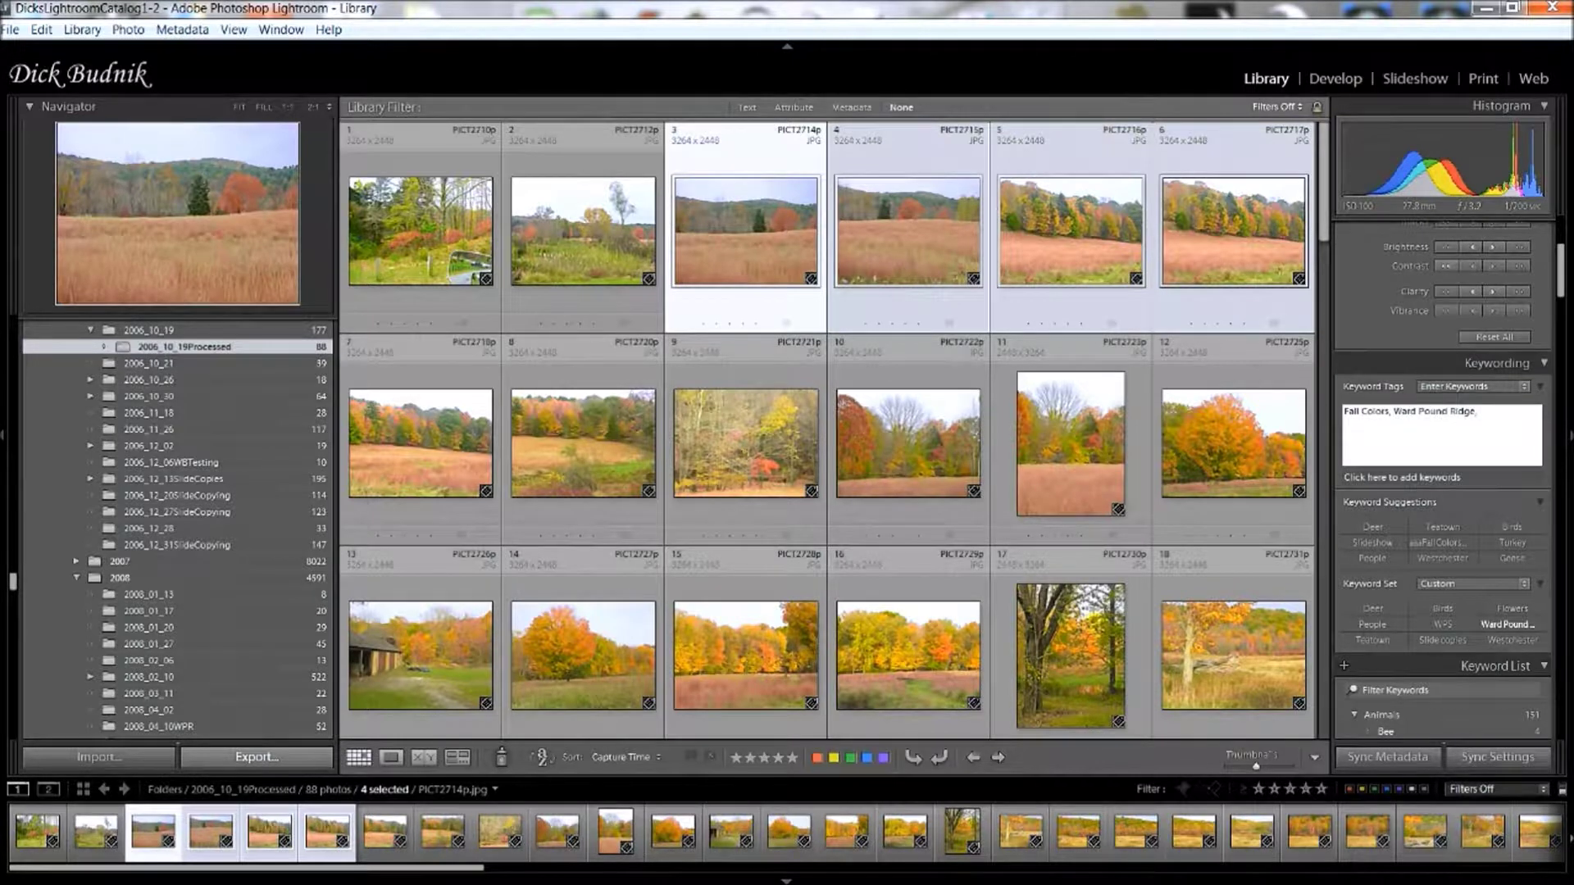
{"action": "type", "text": "Sam"}
{"action": "key", "text": "Return"}
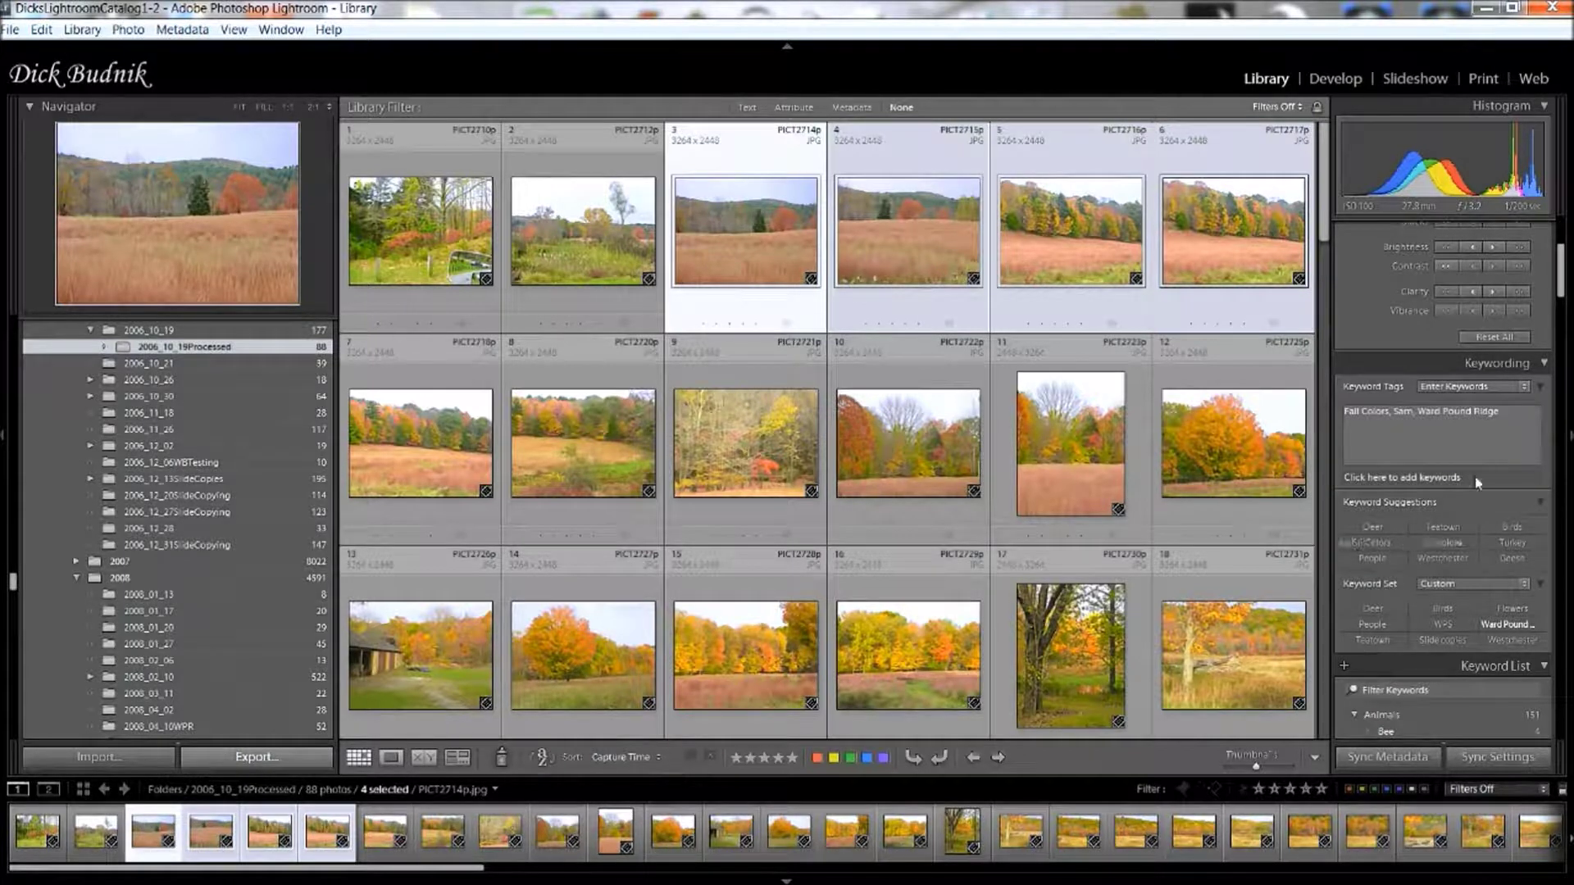
Extend the current selection with PICT2721p, PICT2722p, PICT2723p and PICT2725p.
{"action": "left_click", "coordinate": [1385, 407]}
{"action": "key", "text": "super+plus"}
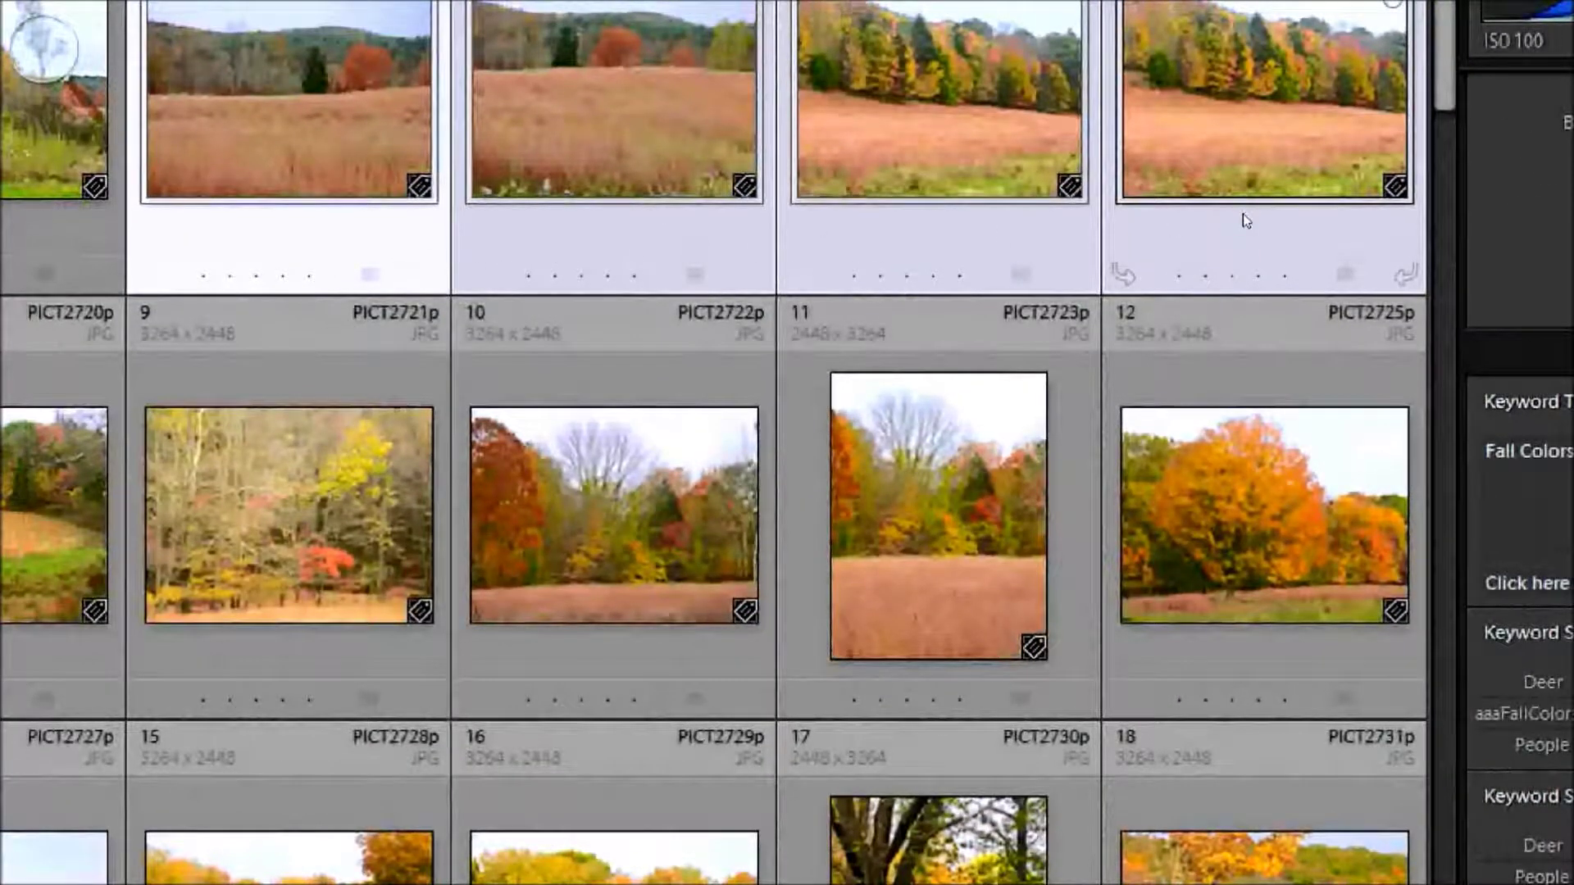
{"action": "key", "text": "super+minus"}
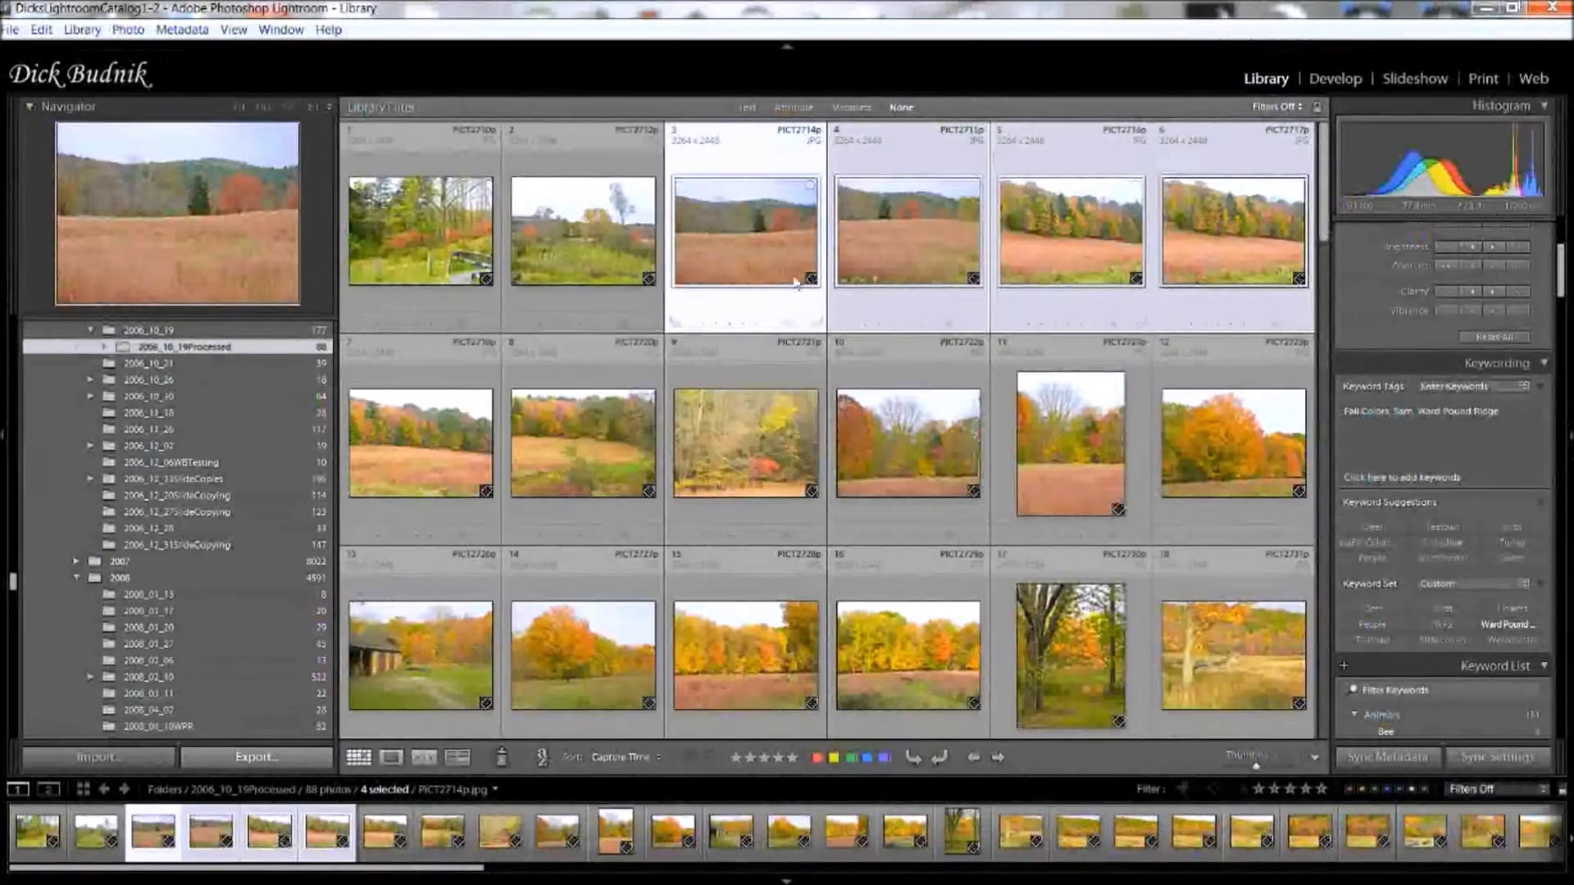
{"action": "left_click", "coordinate": [736, 459], "text": "ctrl"}
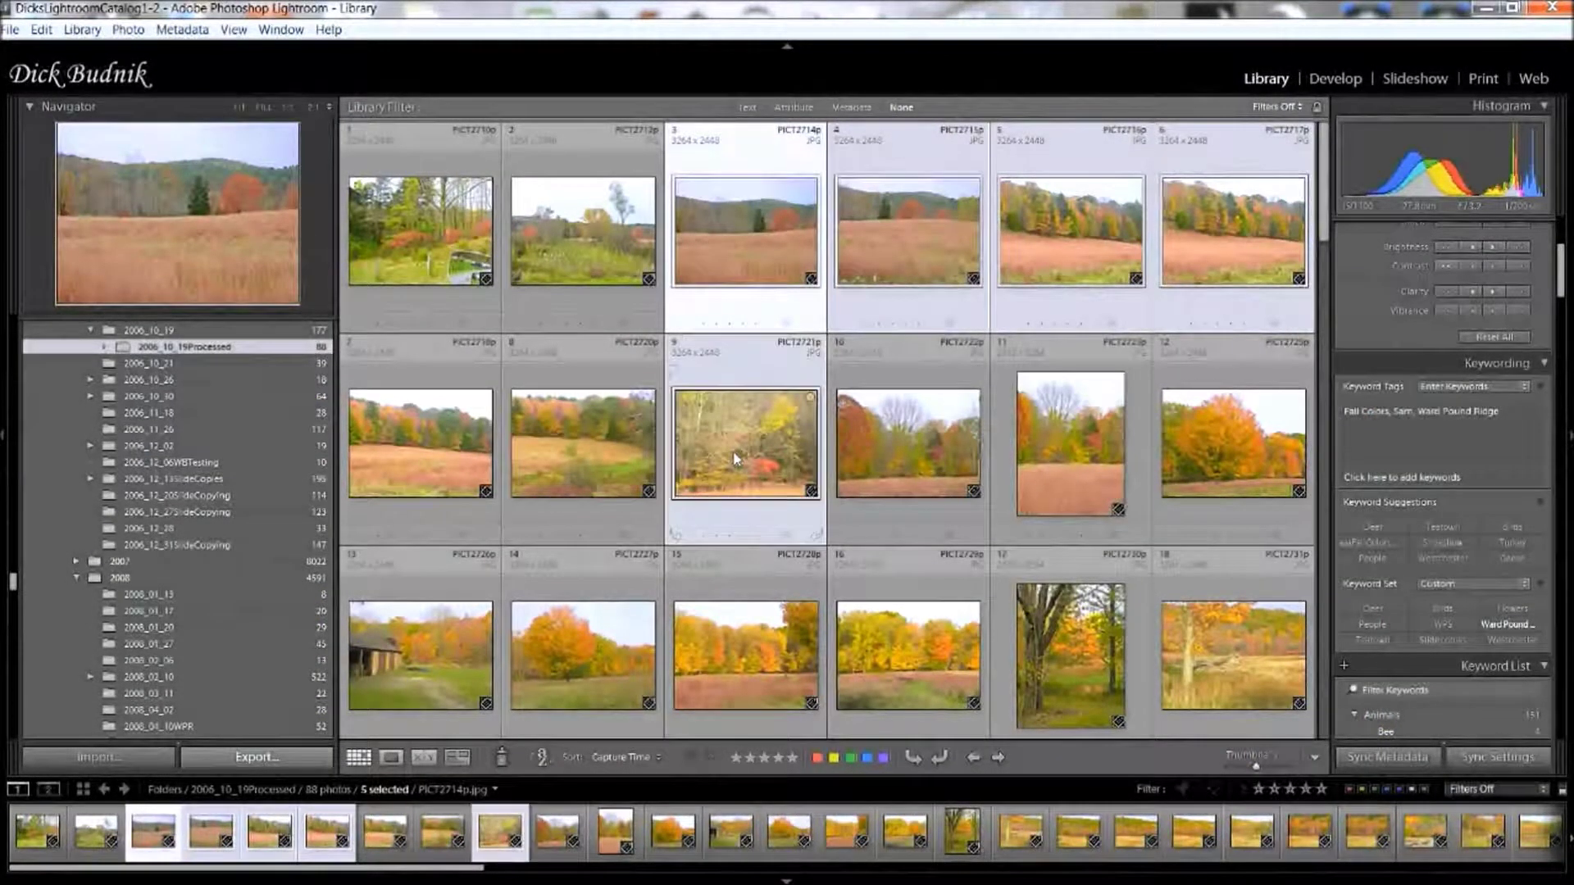
{"action": "left_click", "coordinate": [911, 437], "text": "ctrl"}
{"action": "left_click", "coordinate": [1059, 438], "text": "ctrl"}
{"action": "left_click", "coordinate": [1201, 450], "text": "ctrl"}
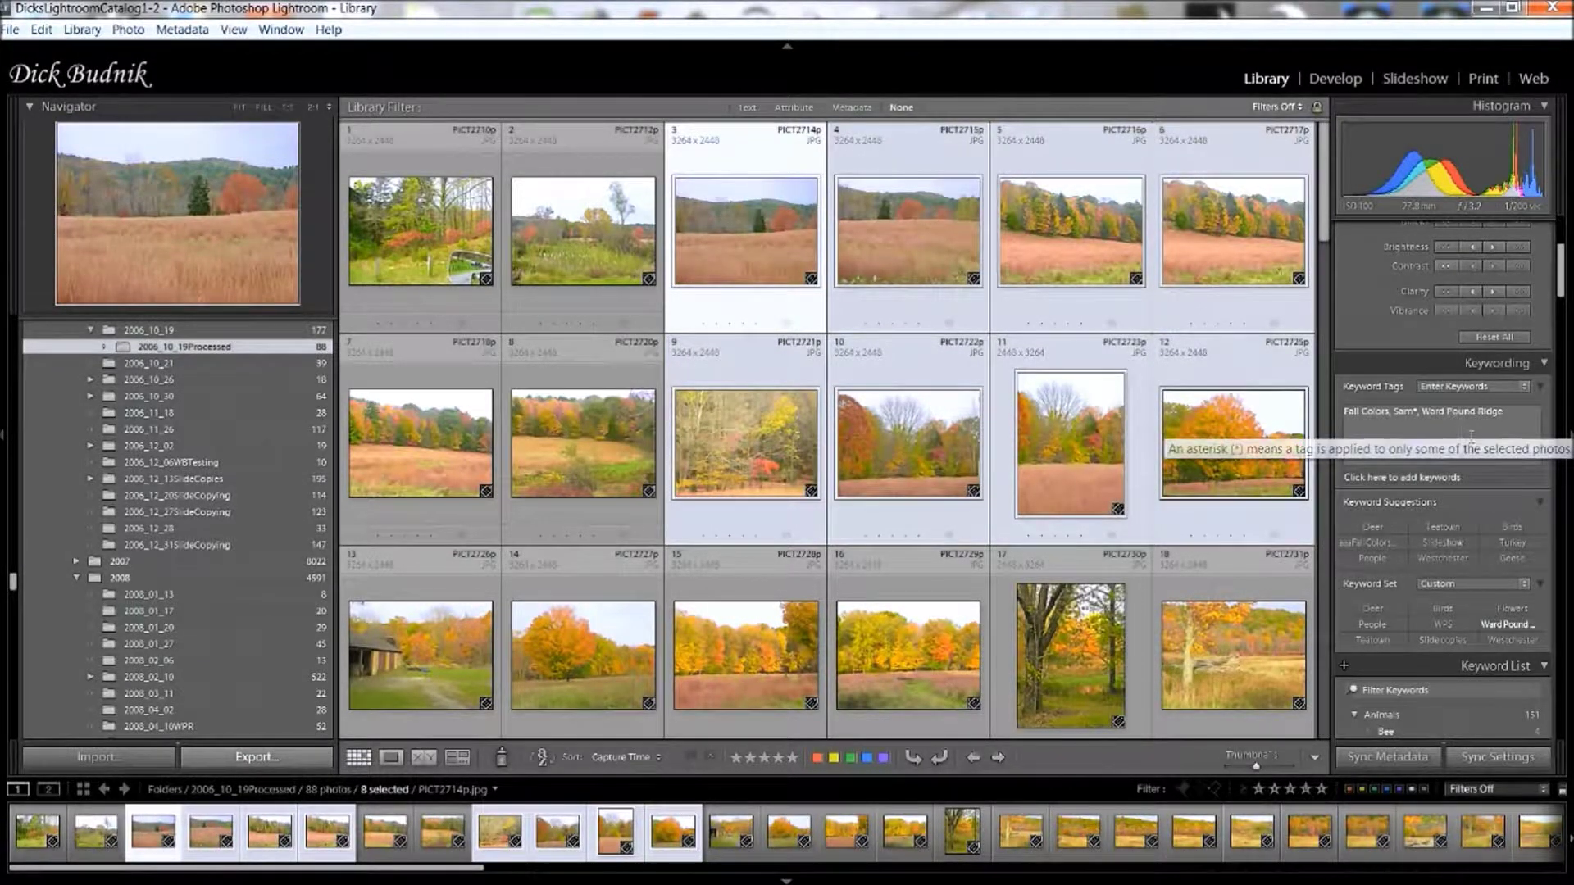
Remove the asterisked first-name keyword from the eight selected photos, keeping Fall Colors and Ward Pound Ridge.
{"action": "key", "text": "super+plus"}
{"action": "mouse_move", "coordinate": [1419, 410]}
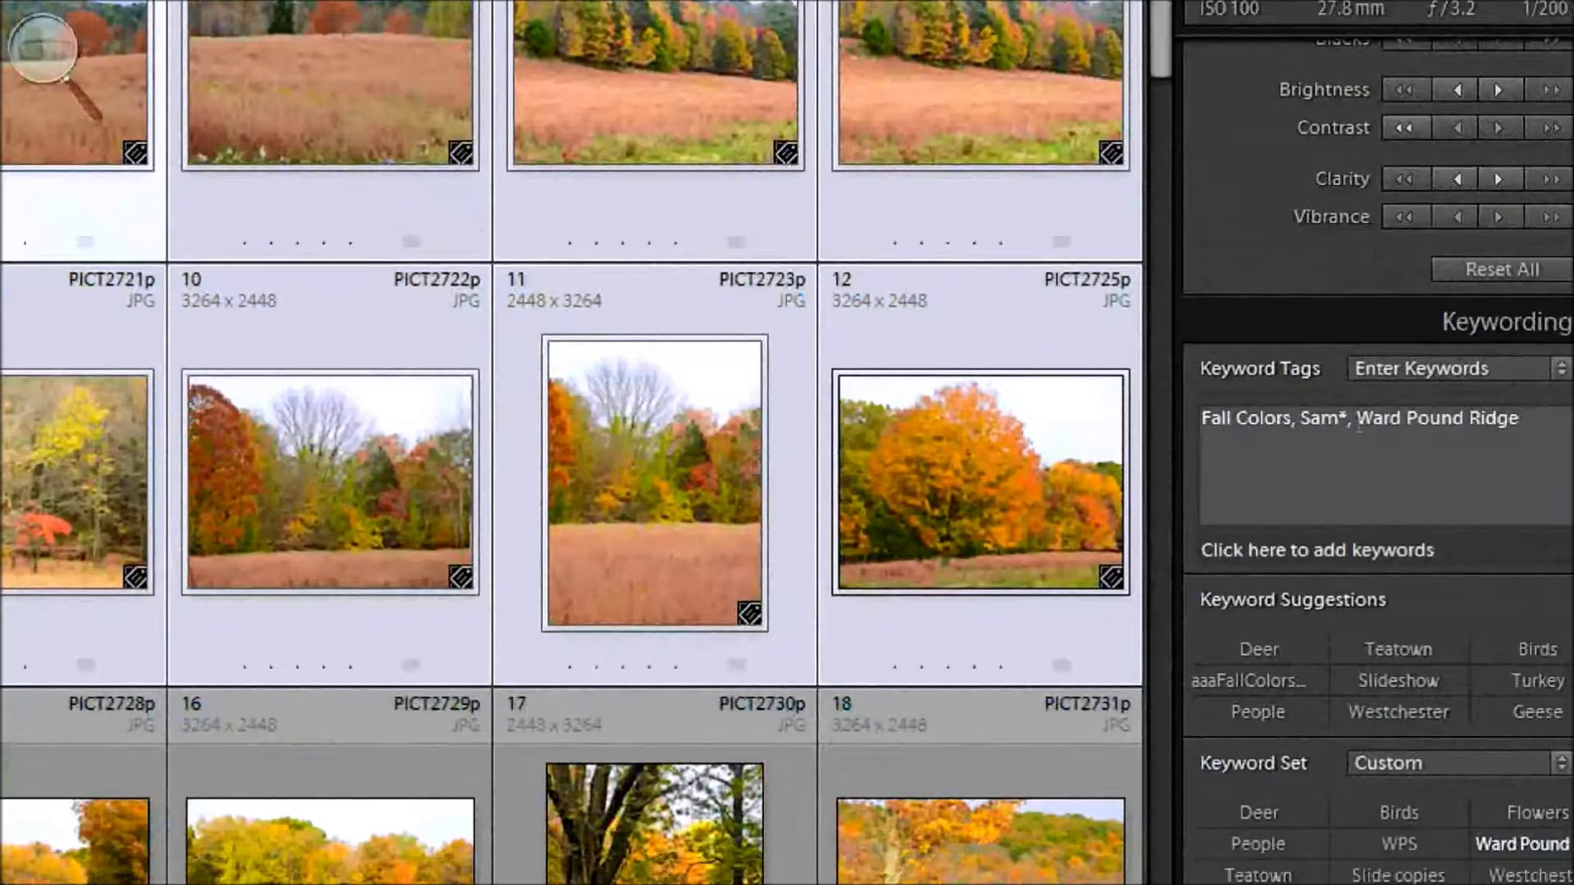
{"action": "mouse_move", "coordinate": [1433, 440]}
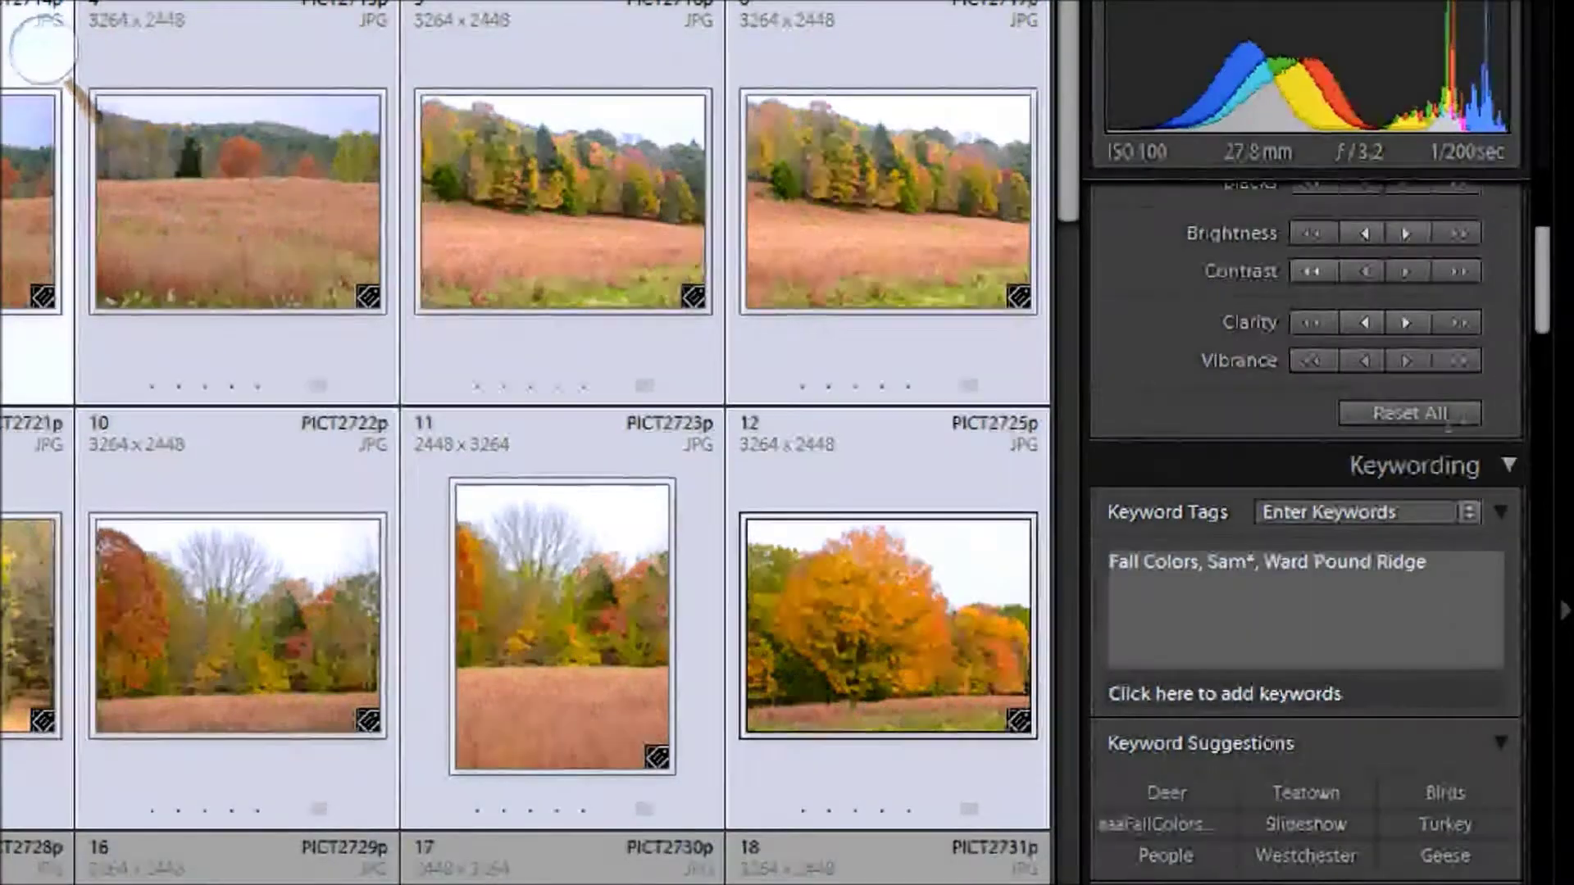
{"action": "mouse_move", "coordinate": [1394, 607]}
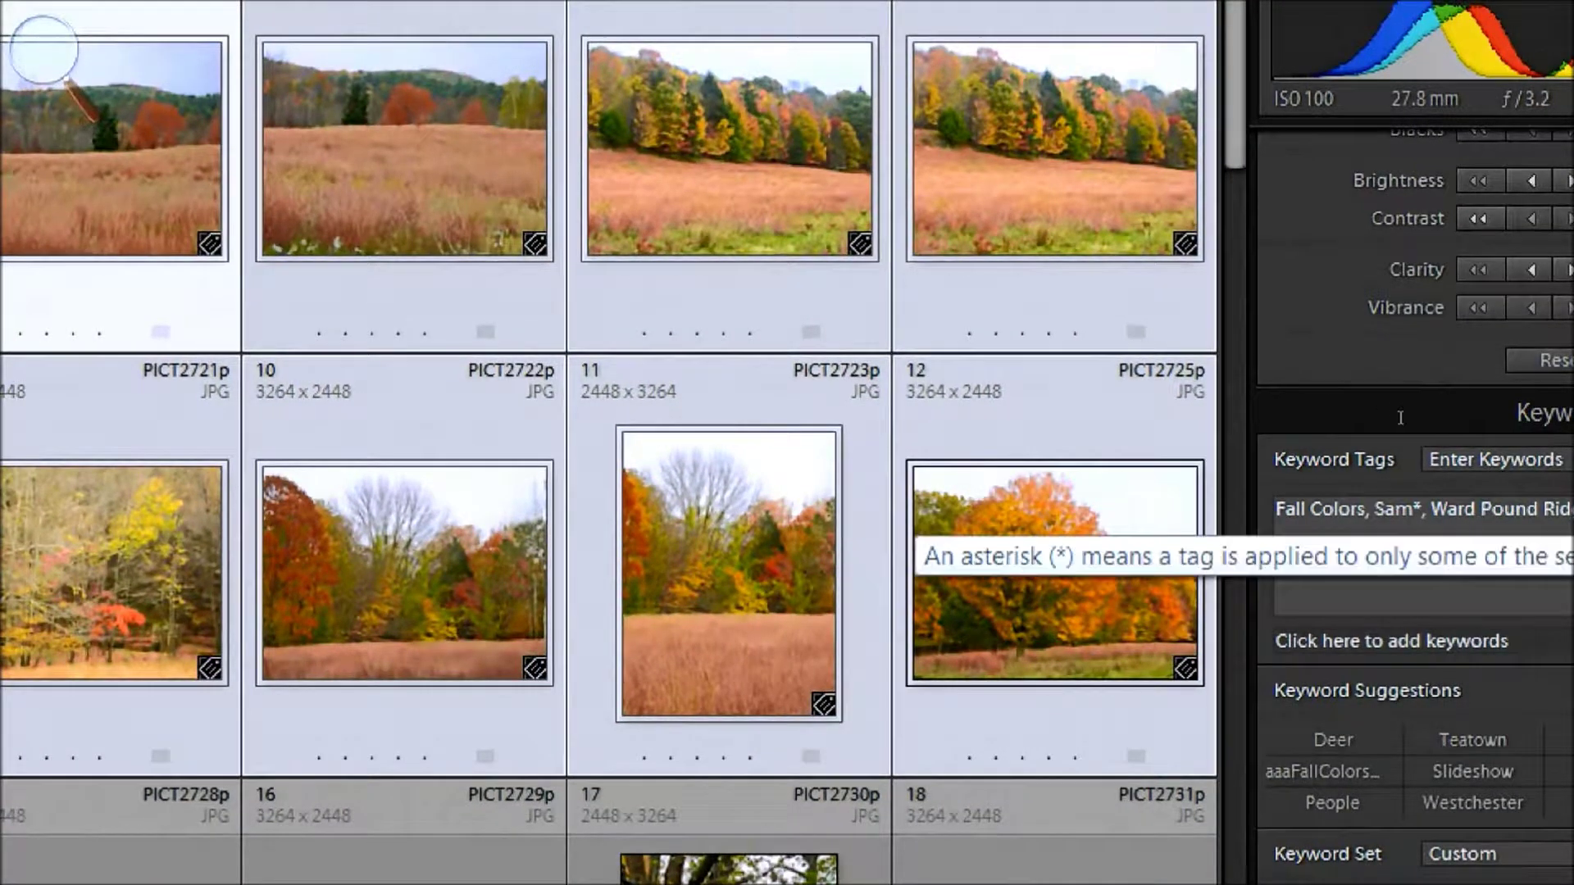
{"action": "left_click", "coordinate": [1444, 508]}
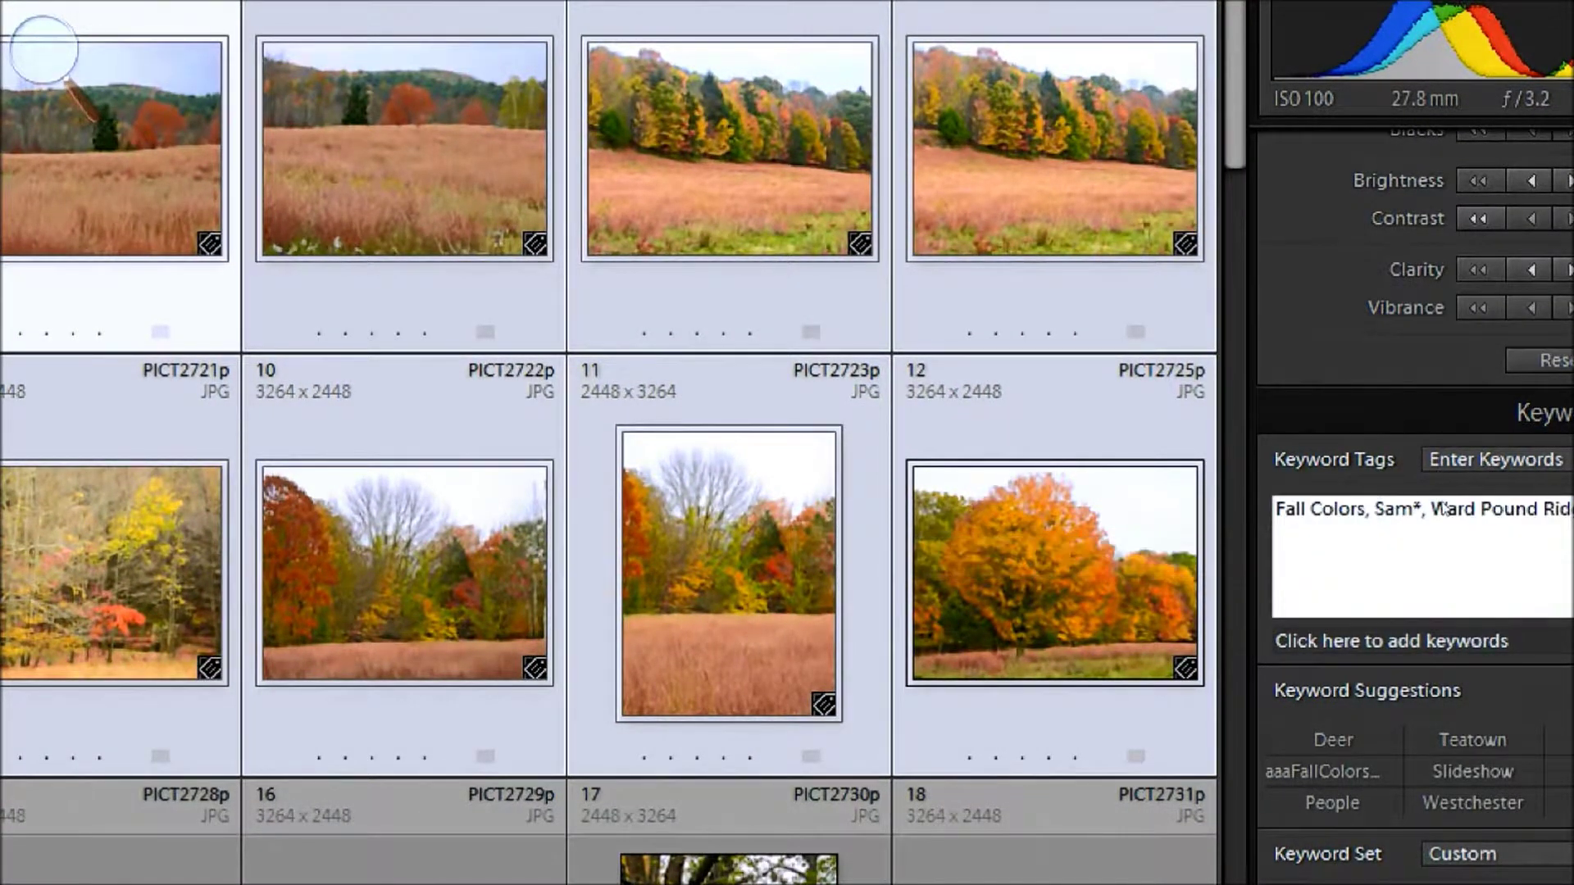
{"action": "key", "text": "BackSpace"}
{"action": "key", "text": "BackSpace"}
{"action": "key", "text": "BackSpace"}
{"action": "key", "text": "BackSpace"}
{"action": "key", "text": "BackSpace"}
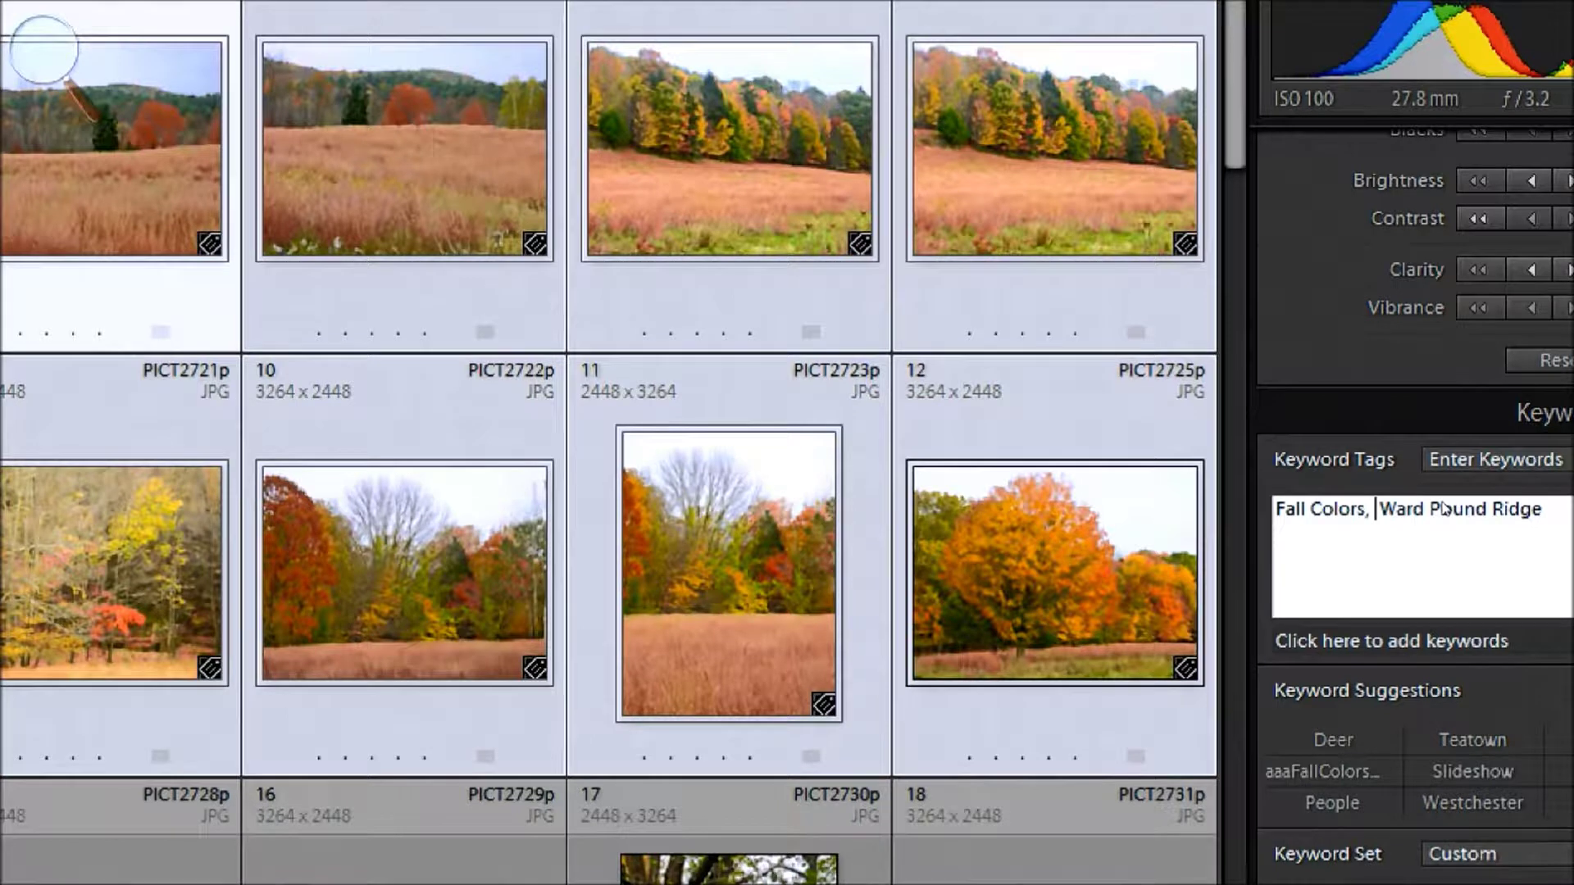
{"action": "left_click", "coordinate": [1295, 509]}
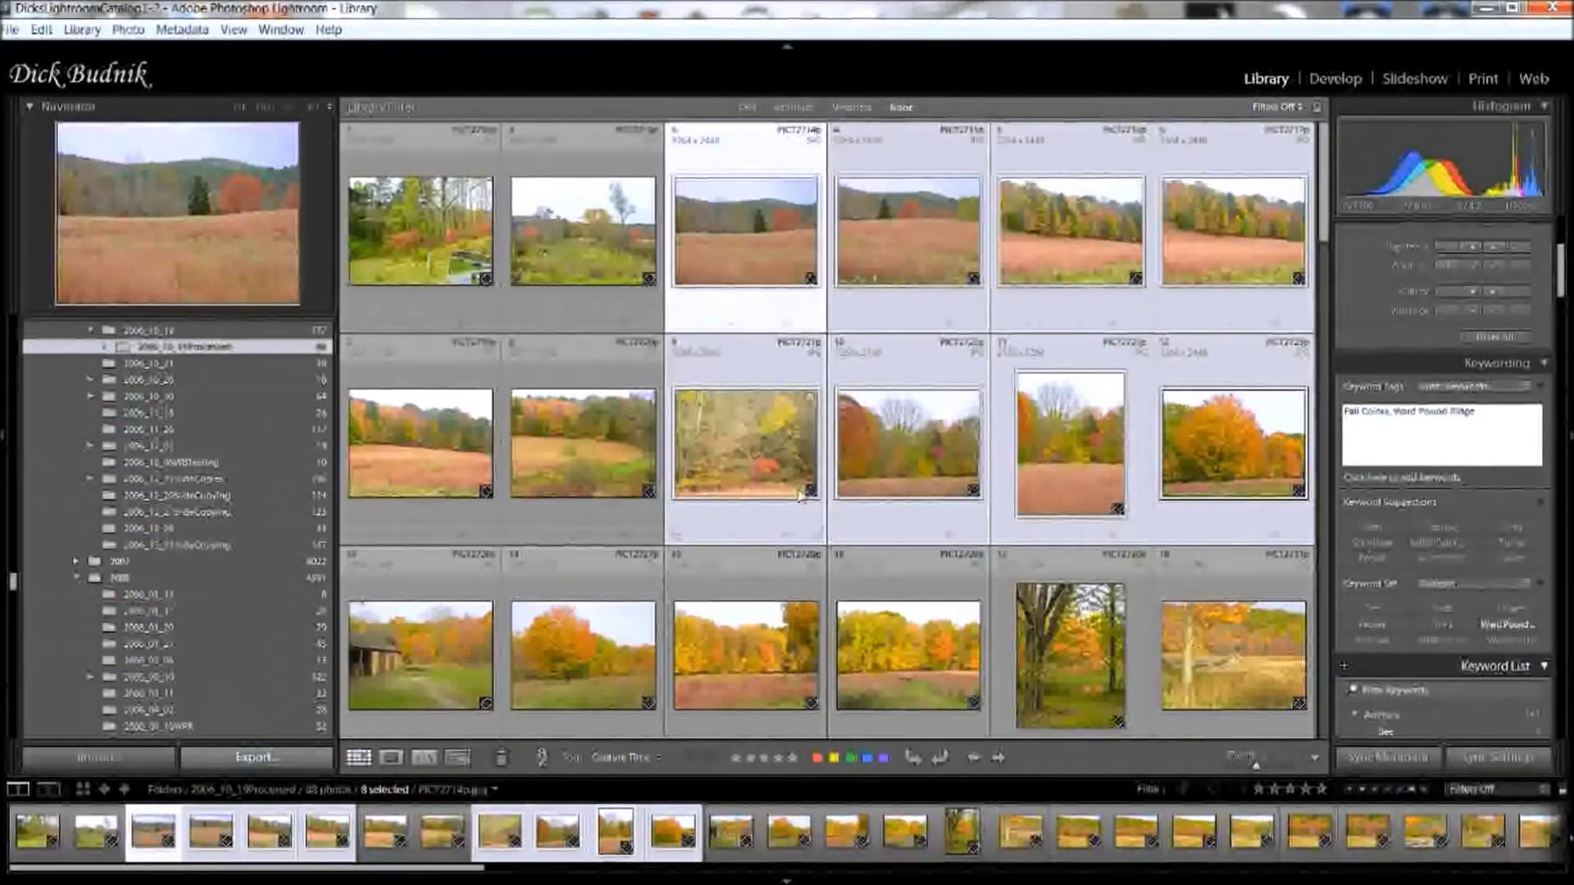
Select only PICT2720p and look over its keyword suggestions and the available keyword sets, keeping the Custom set.
{"action": "key", "text": "super+plus"}
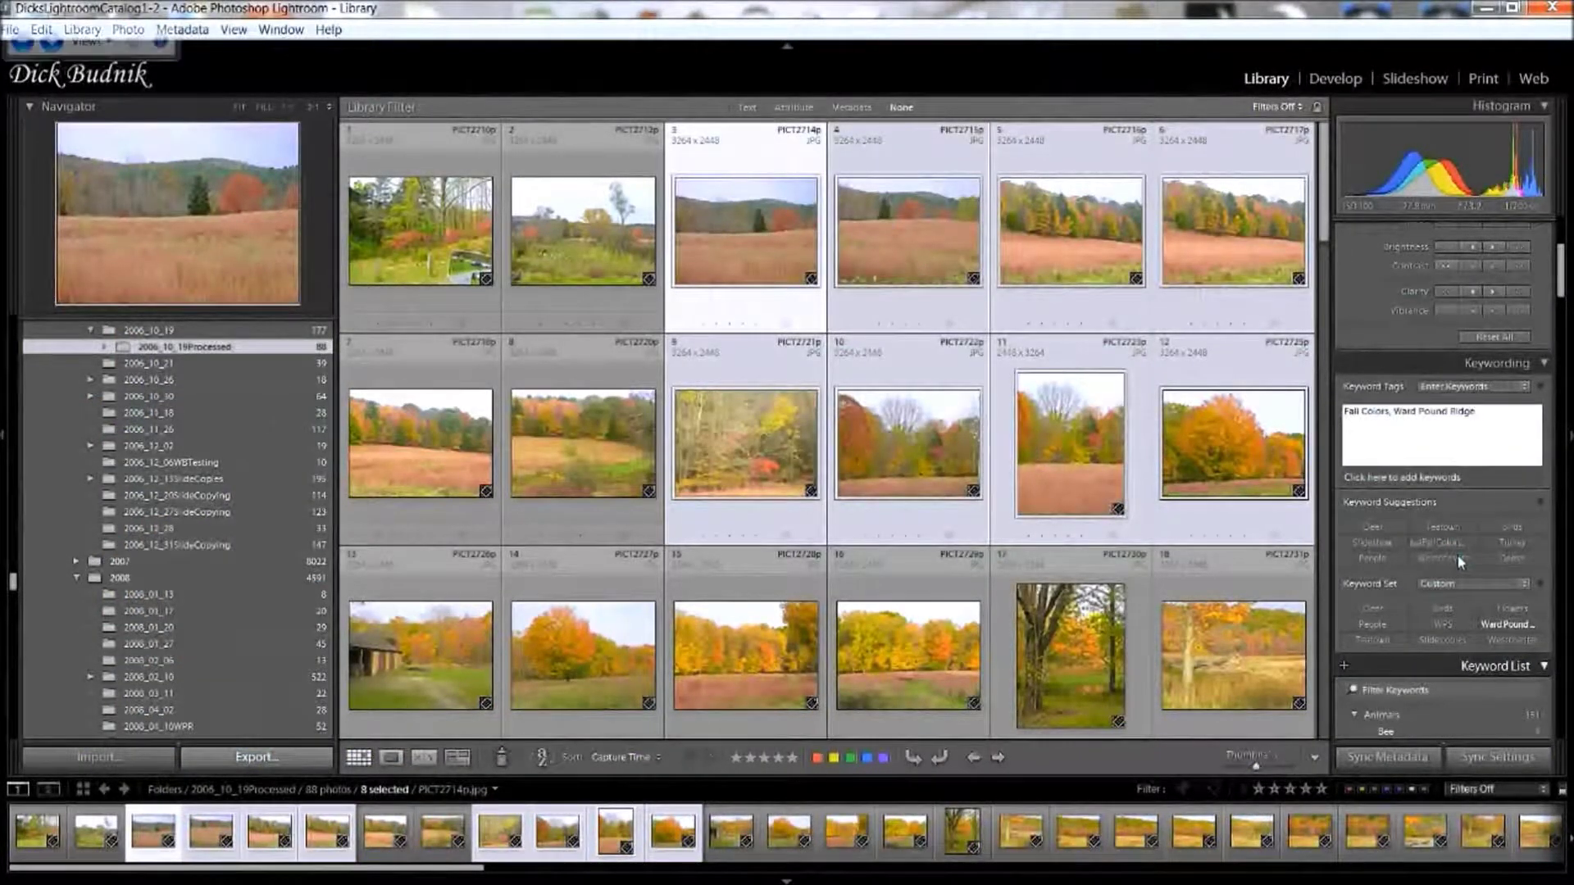
{"action": "key", "text": "super+Escape"}
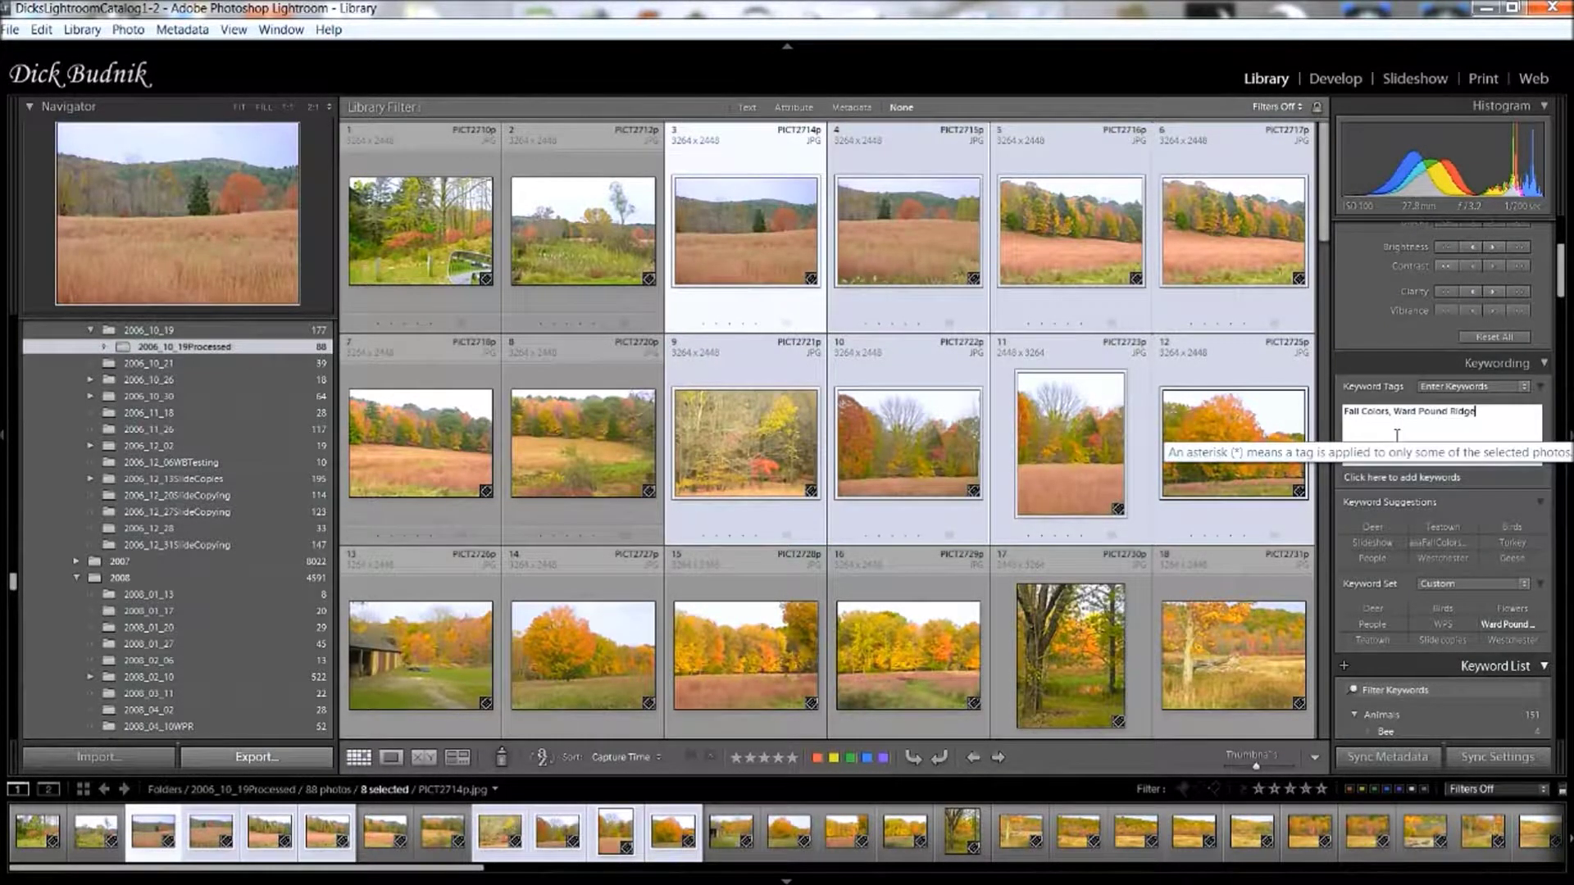
{"action": "left_click", "coordinate": [592, 469]}
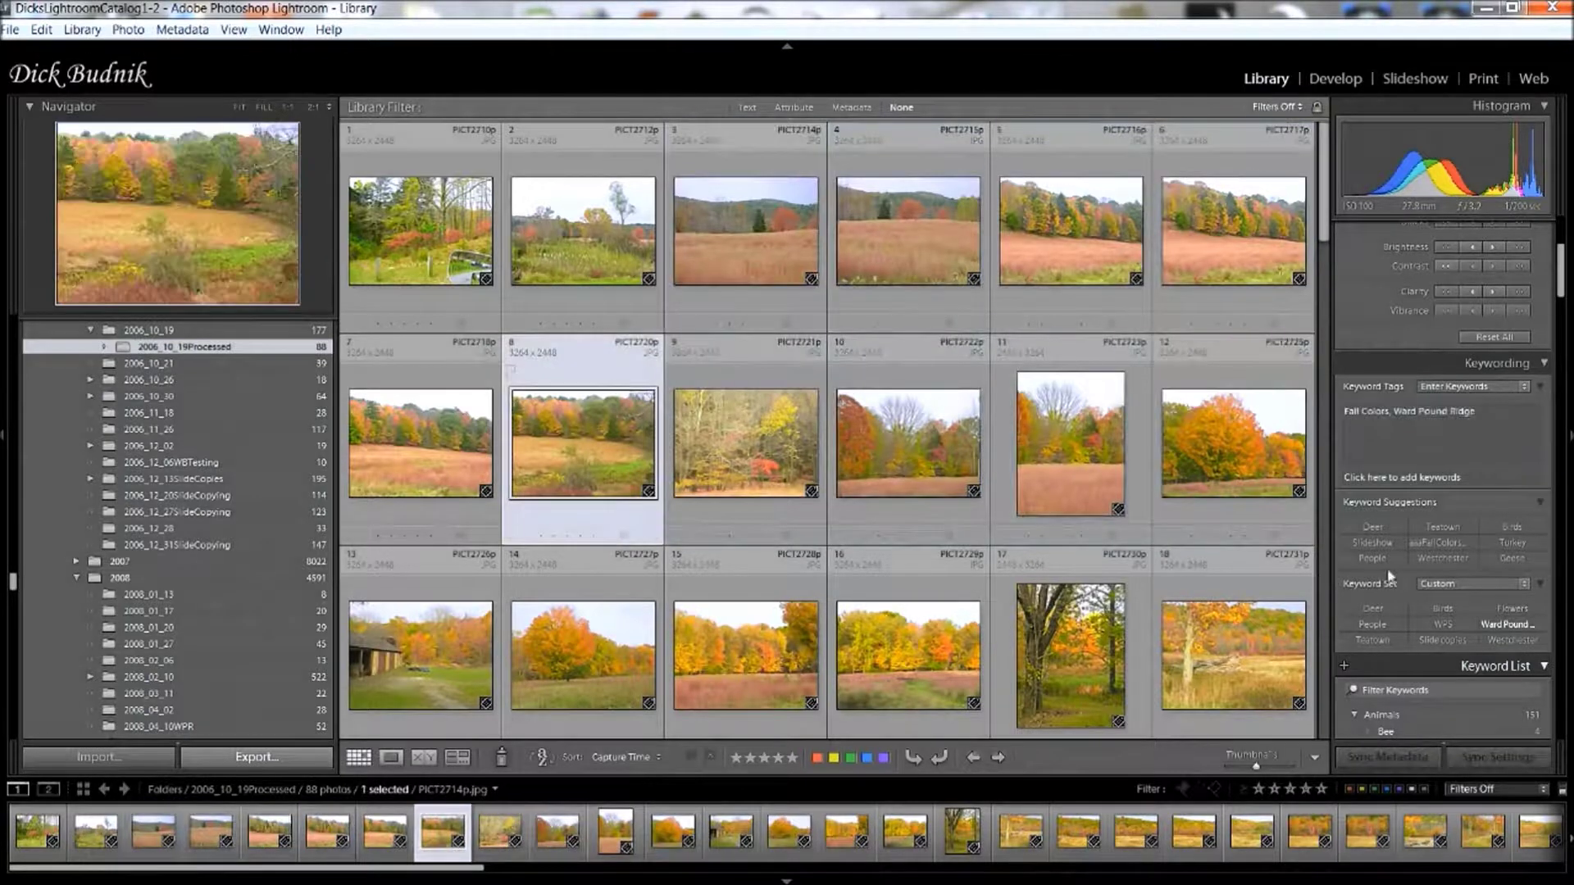
{"action": "scroll", "coordinate": [1455, 505], "scroll_direction": "down", "scroll_amount": 3}
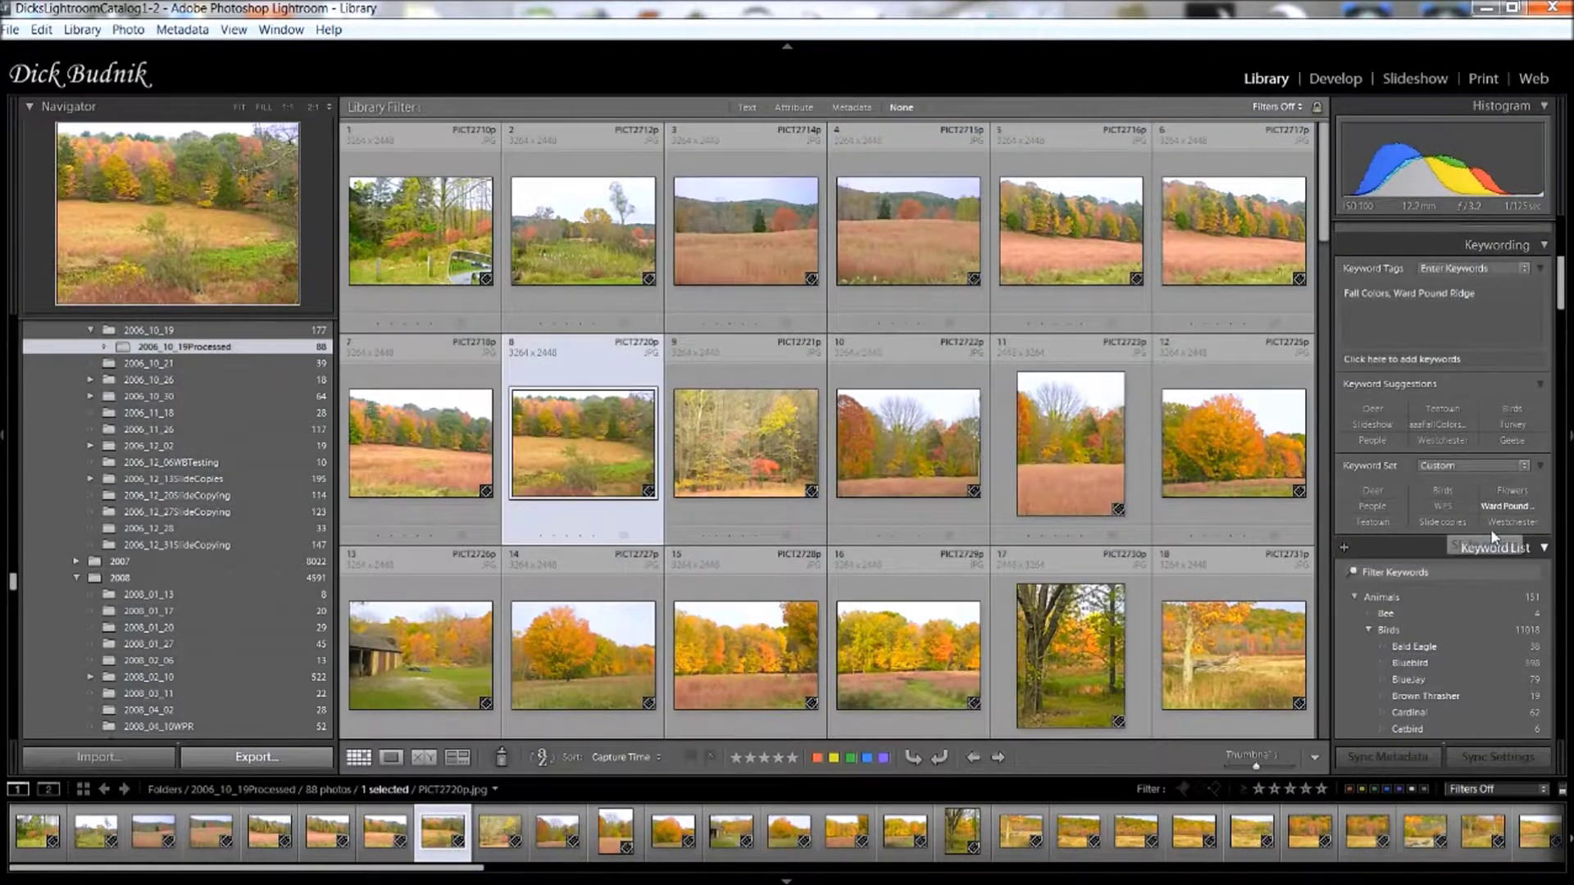
{"action": "key", "text": "super+plus"}
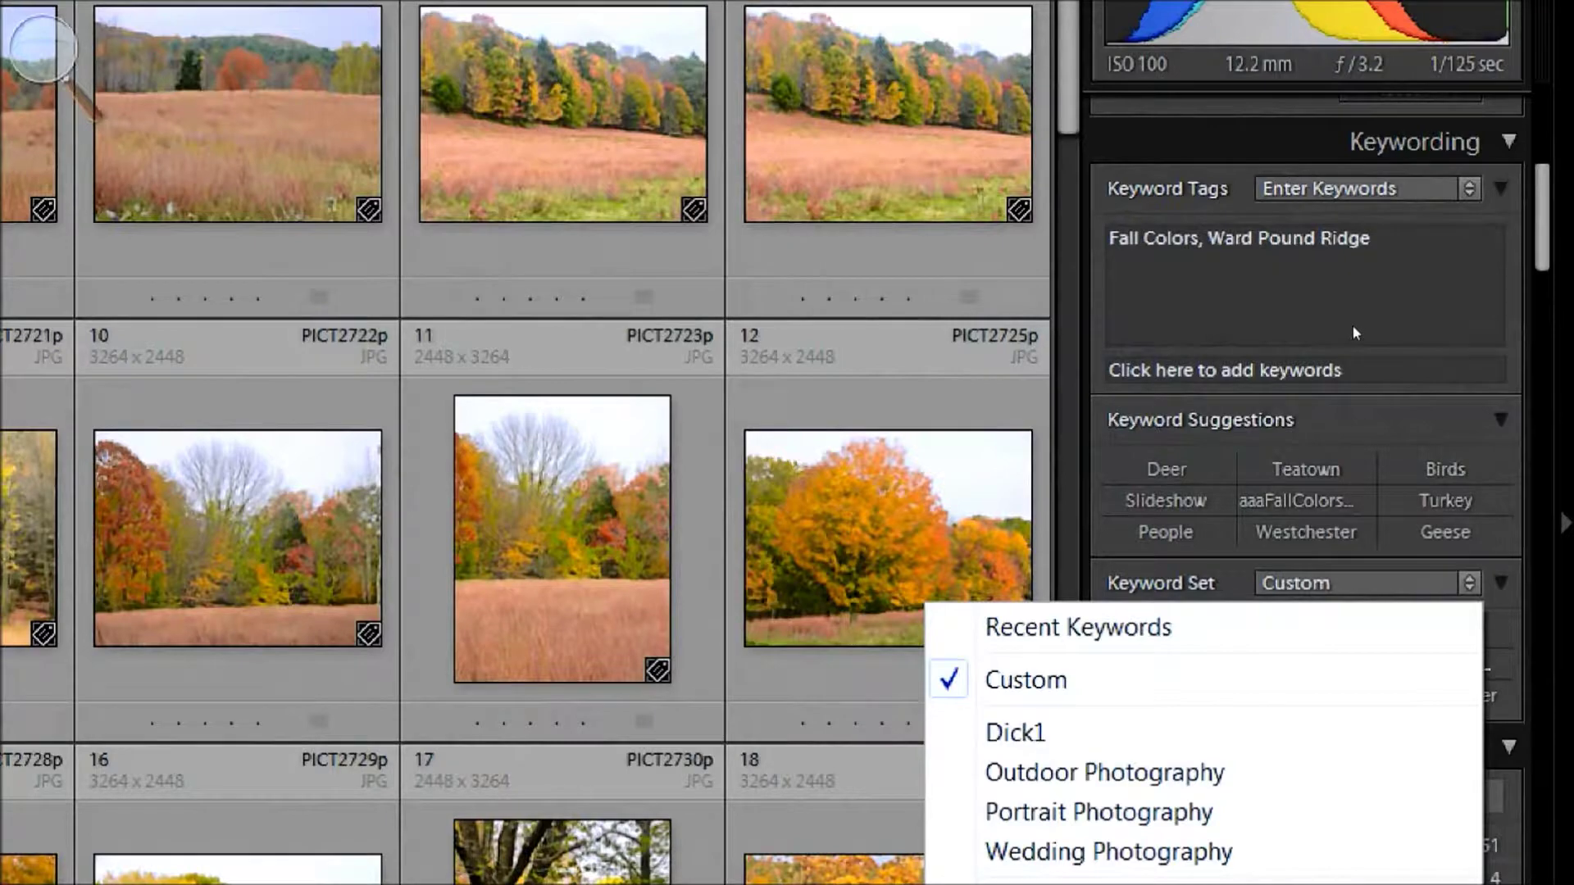
{"action": "left_click", "coordinate": [1354, 333]}
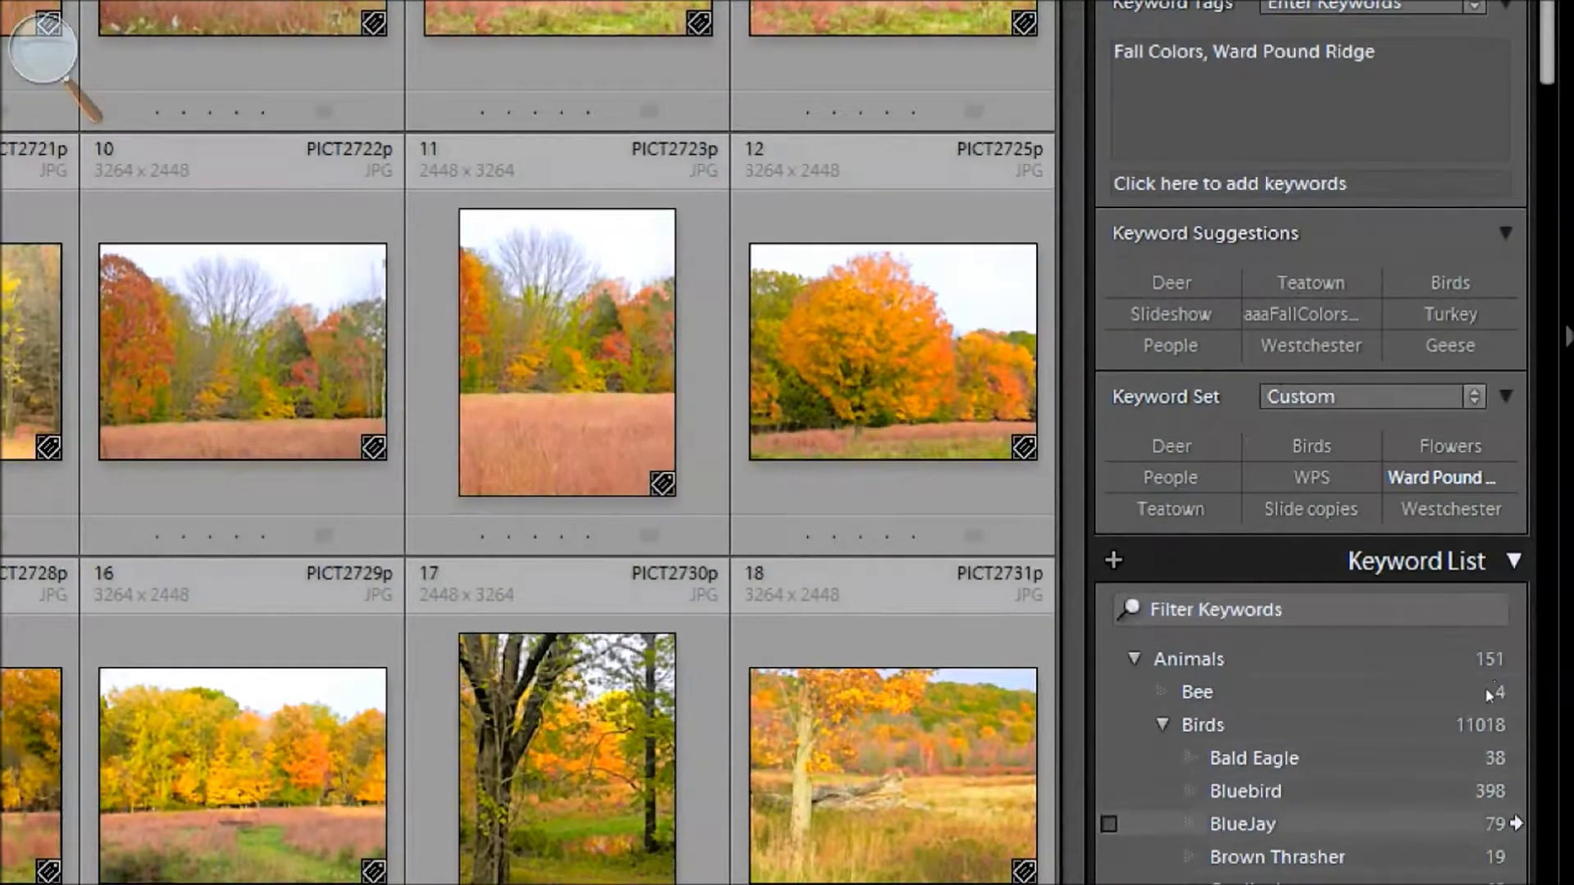
Expand the Duck keyword under Birds and look through the keyword list from Animals down to Places and back.
{"action": "scroll", "coordinate": [1485, 687], "scroll_direction": "down", "scroll_amount": 4}
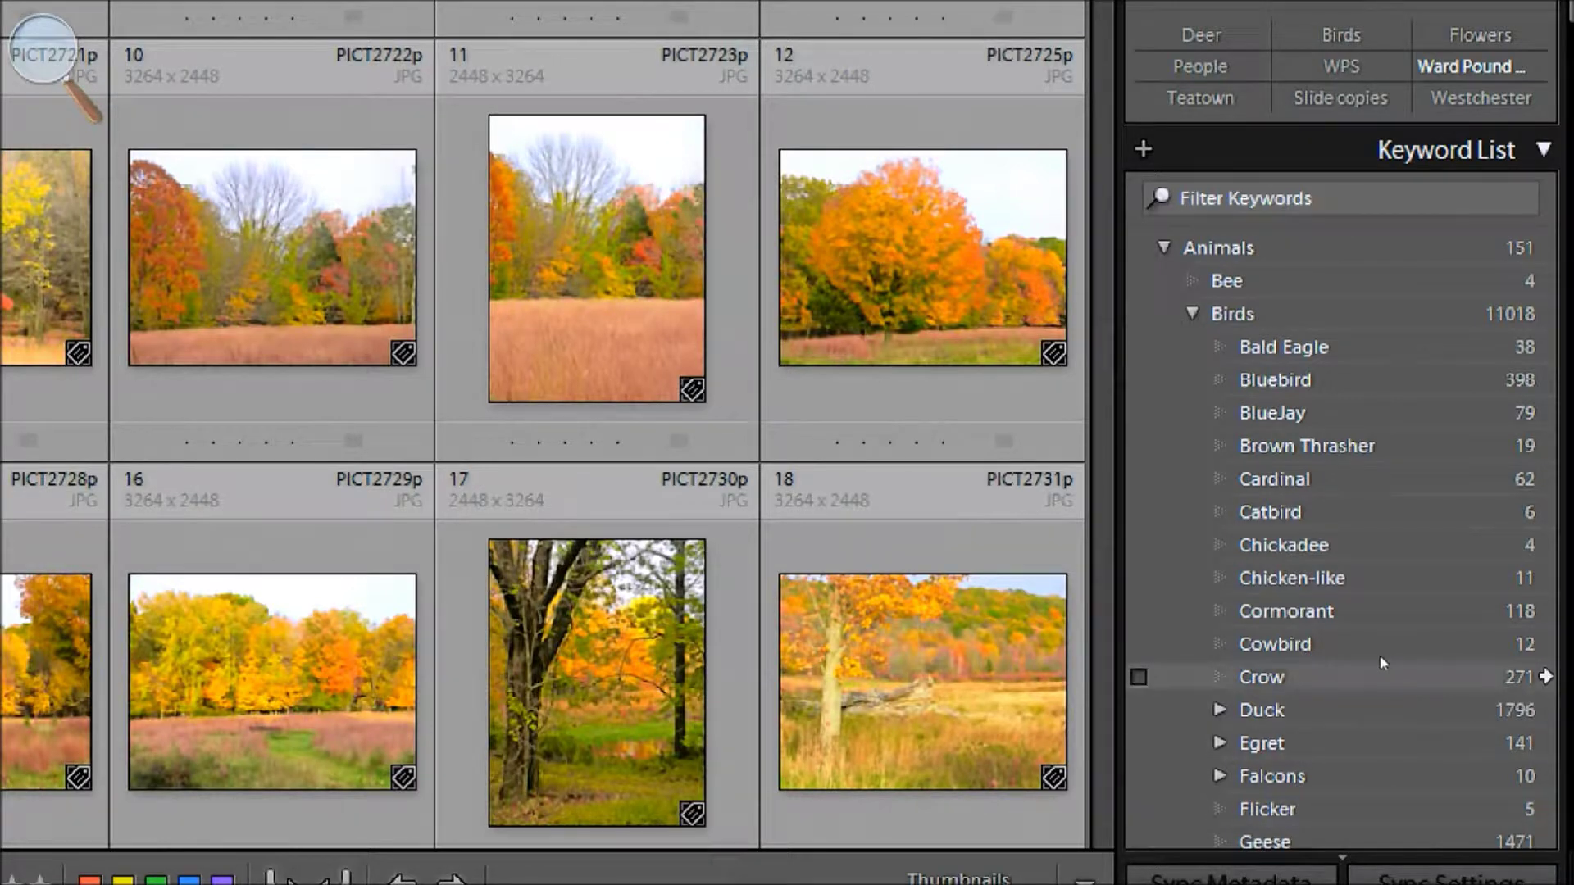
{"action": "left_click", "coordinate": [1360, 706]}
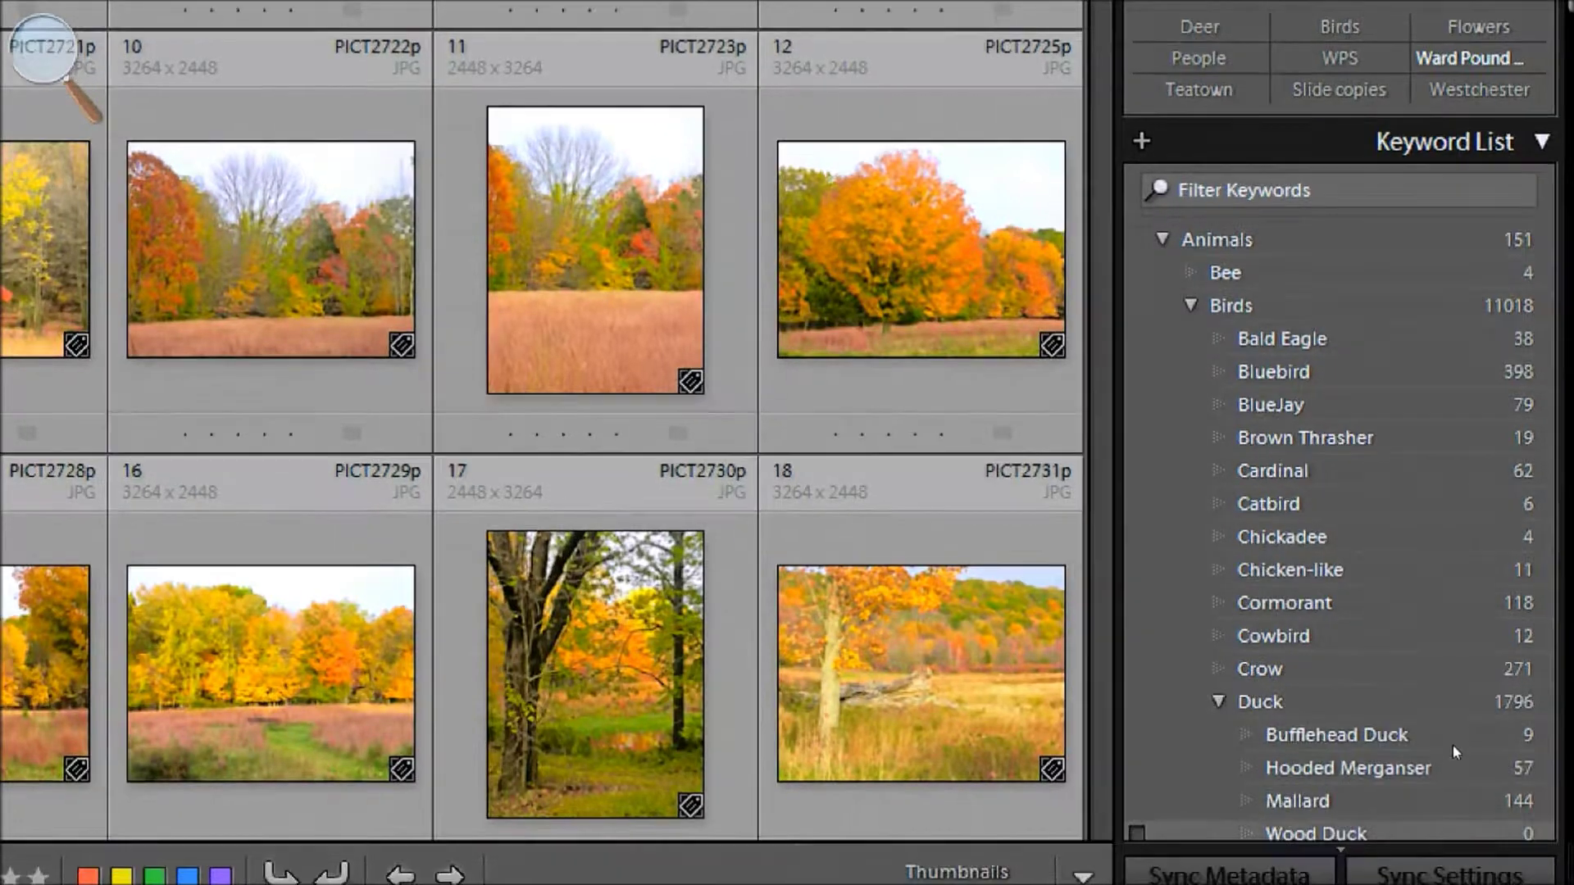
{"action": "scroll", "coordinate": [1445, 701], "scroll_direction": "down", "scroll_amount": 5}
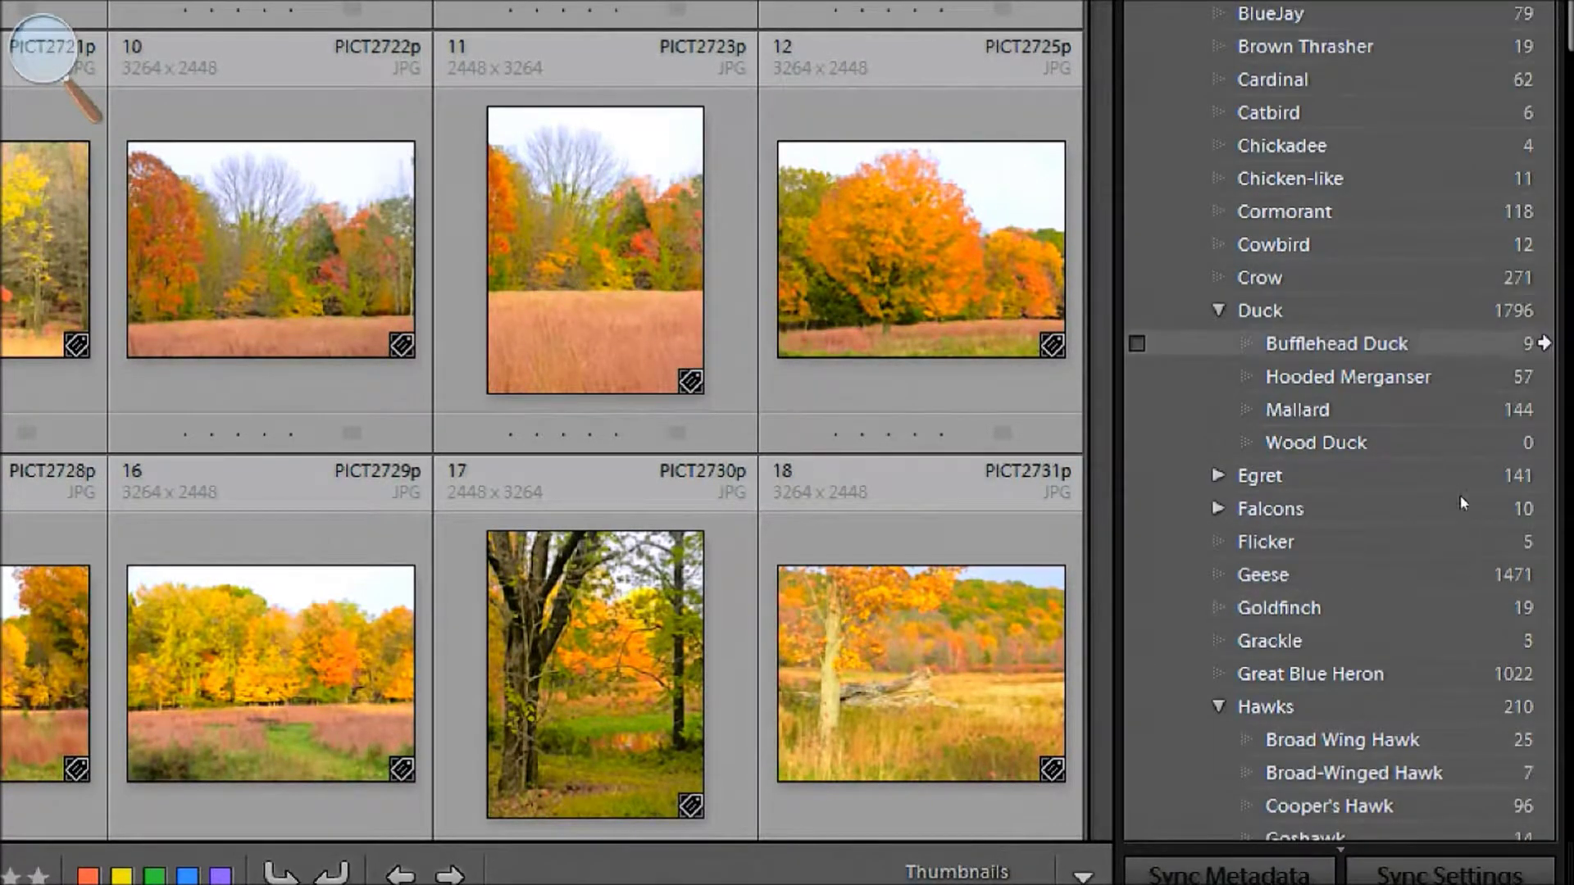
{"action": "scroll", "coordinate": [1459, 495], "scroll_direction": "down", "scroll_amount": 15}
{"action": "scroll", "coordinate": [1459, 512], "scroll_direction": "down", "scroll_amount": 10}
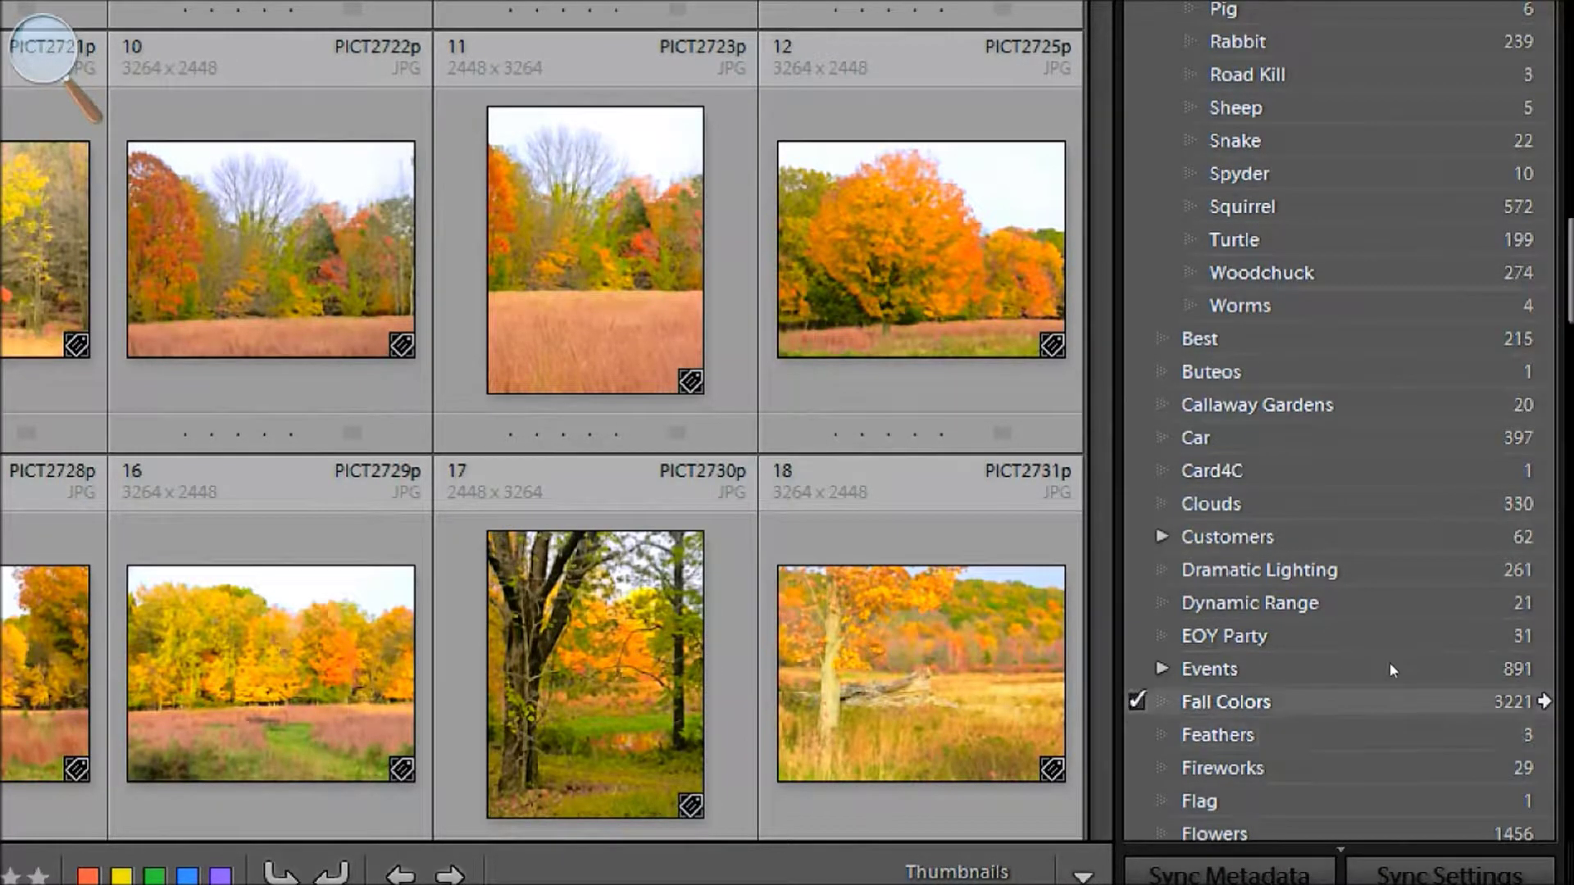
{"action": "scroll", "coordinate": [1440, 642], "scroll_direction": "down", "scroll_amount": 5}
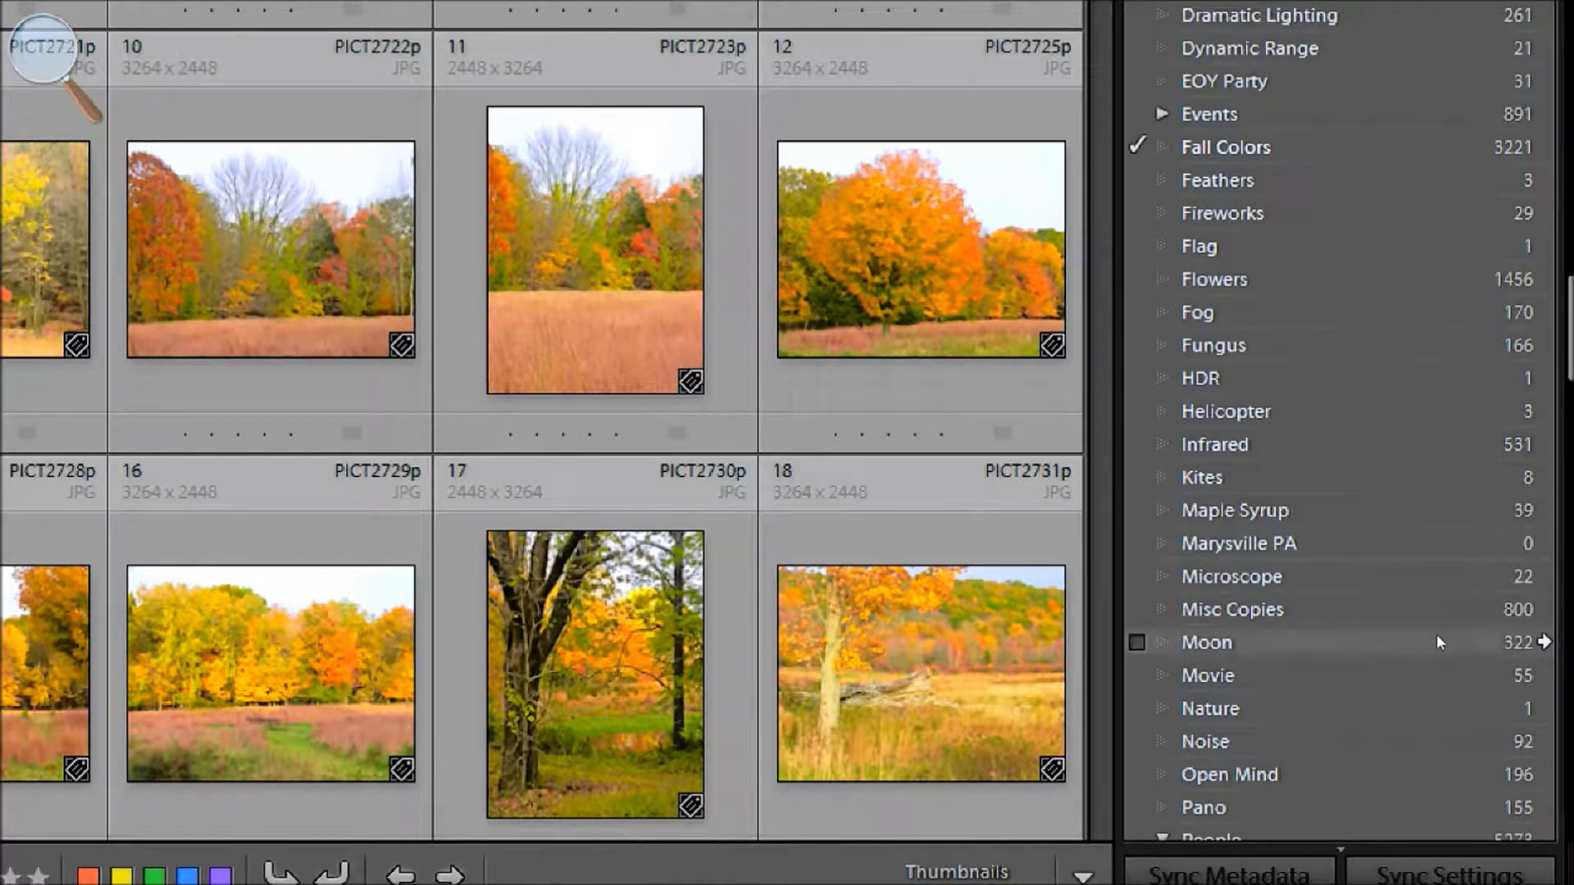
{"action": "scroll", "coordinate": [1440, 642], "scroll_direction": "up", "scroll_amount": 4}
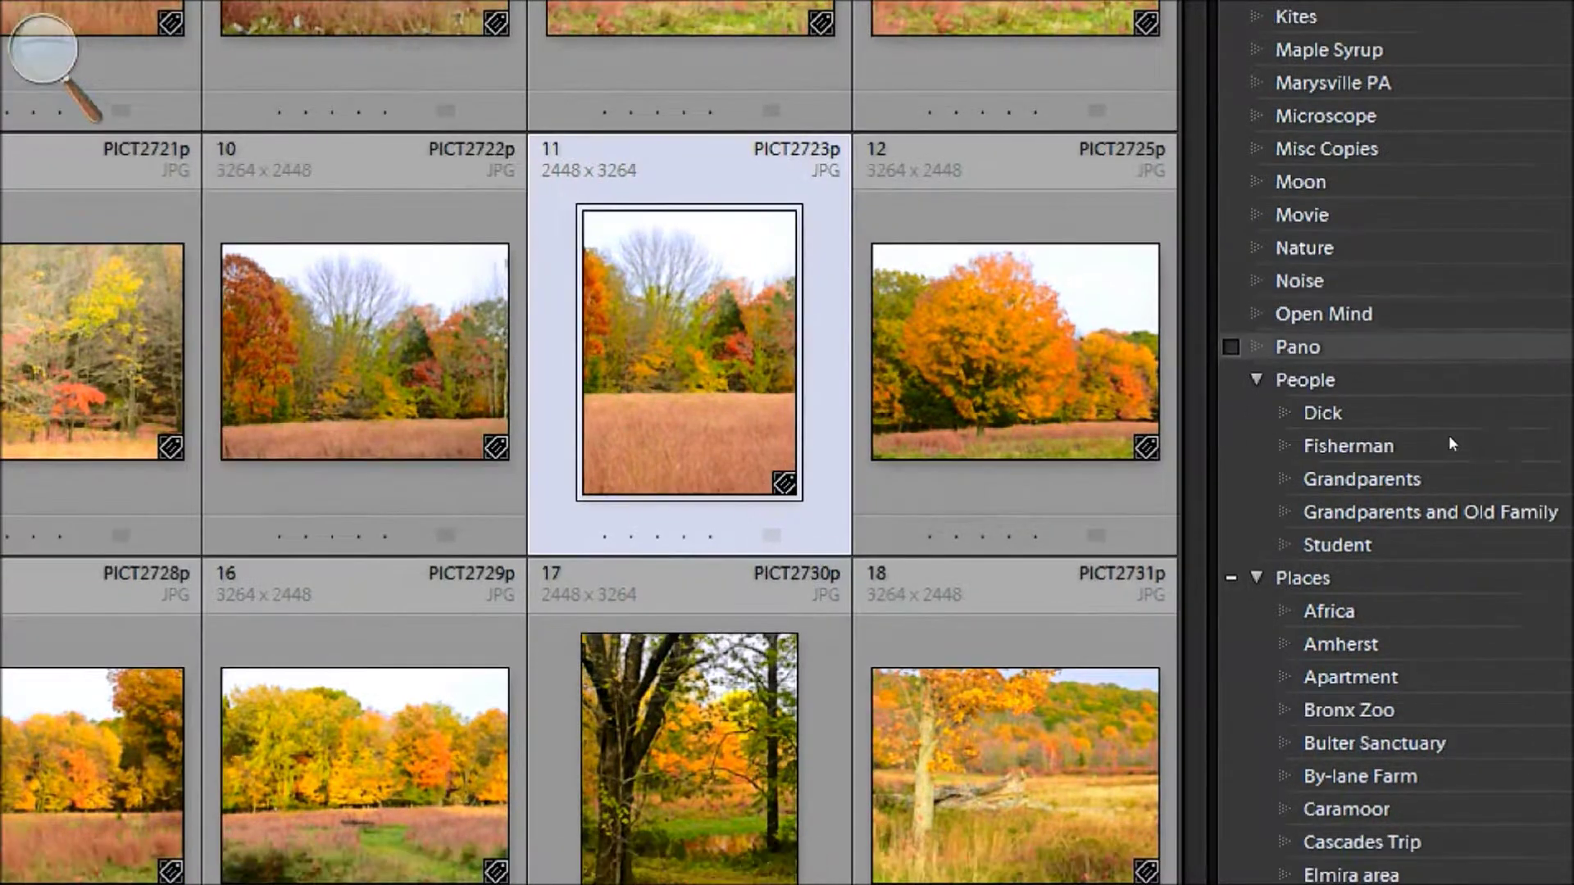
{"action": "scroll", "coordinate": [1467, 475], "scroll_direction": "up", "scroll_amount": 6}
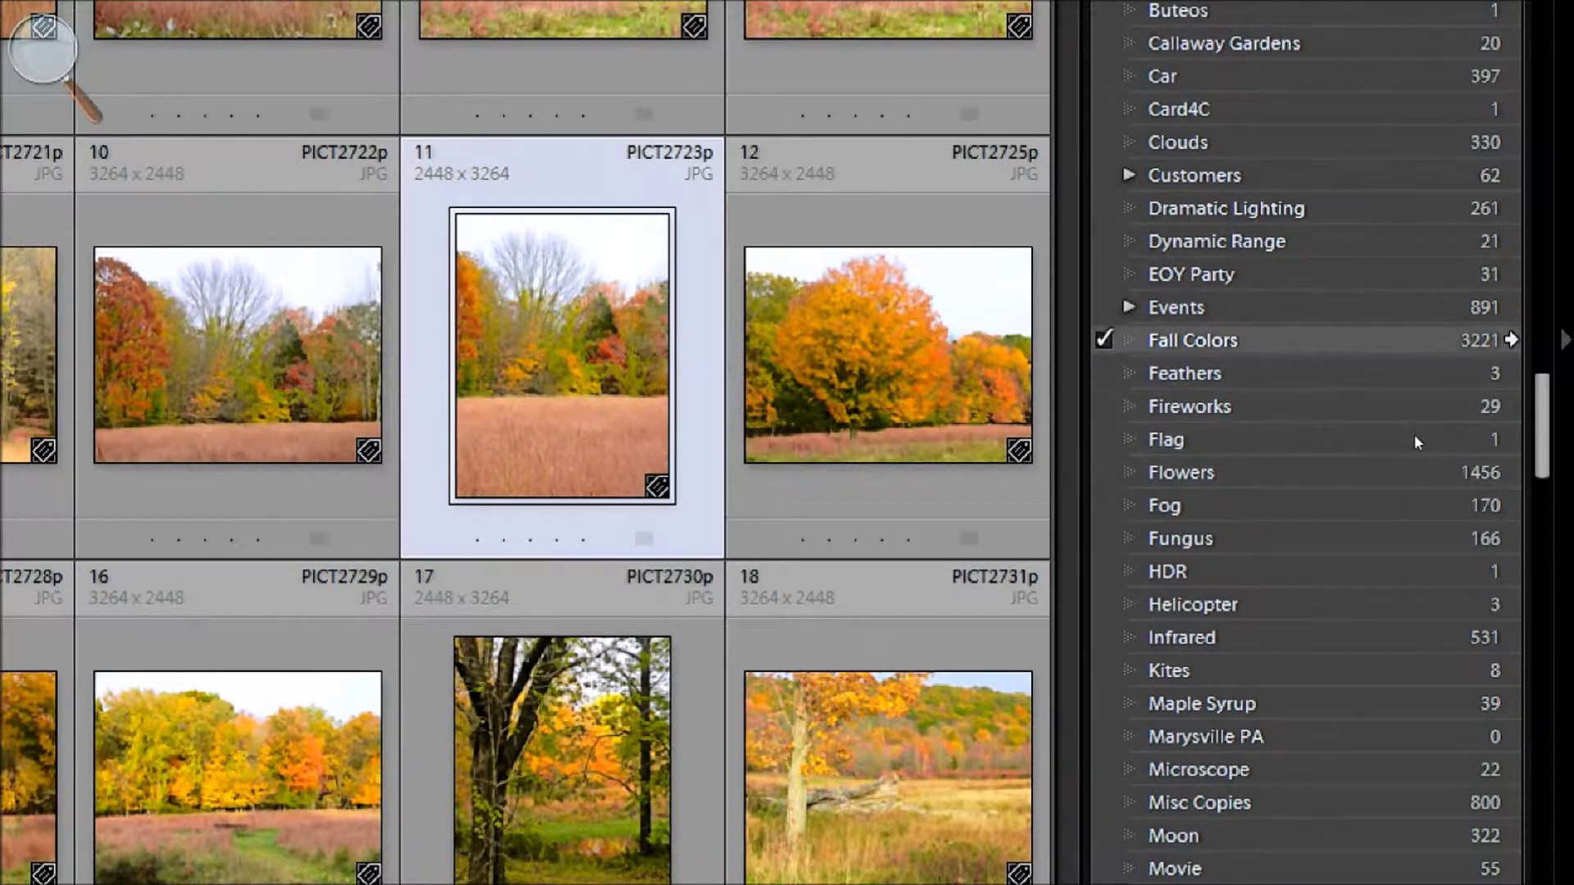
{"action": "scroll", "coordinate": [1409, 638], "scroll_direction": "up", "scroll_amount": 3}
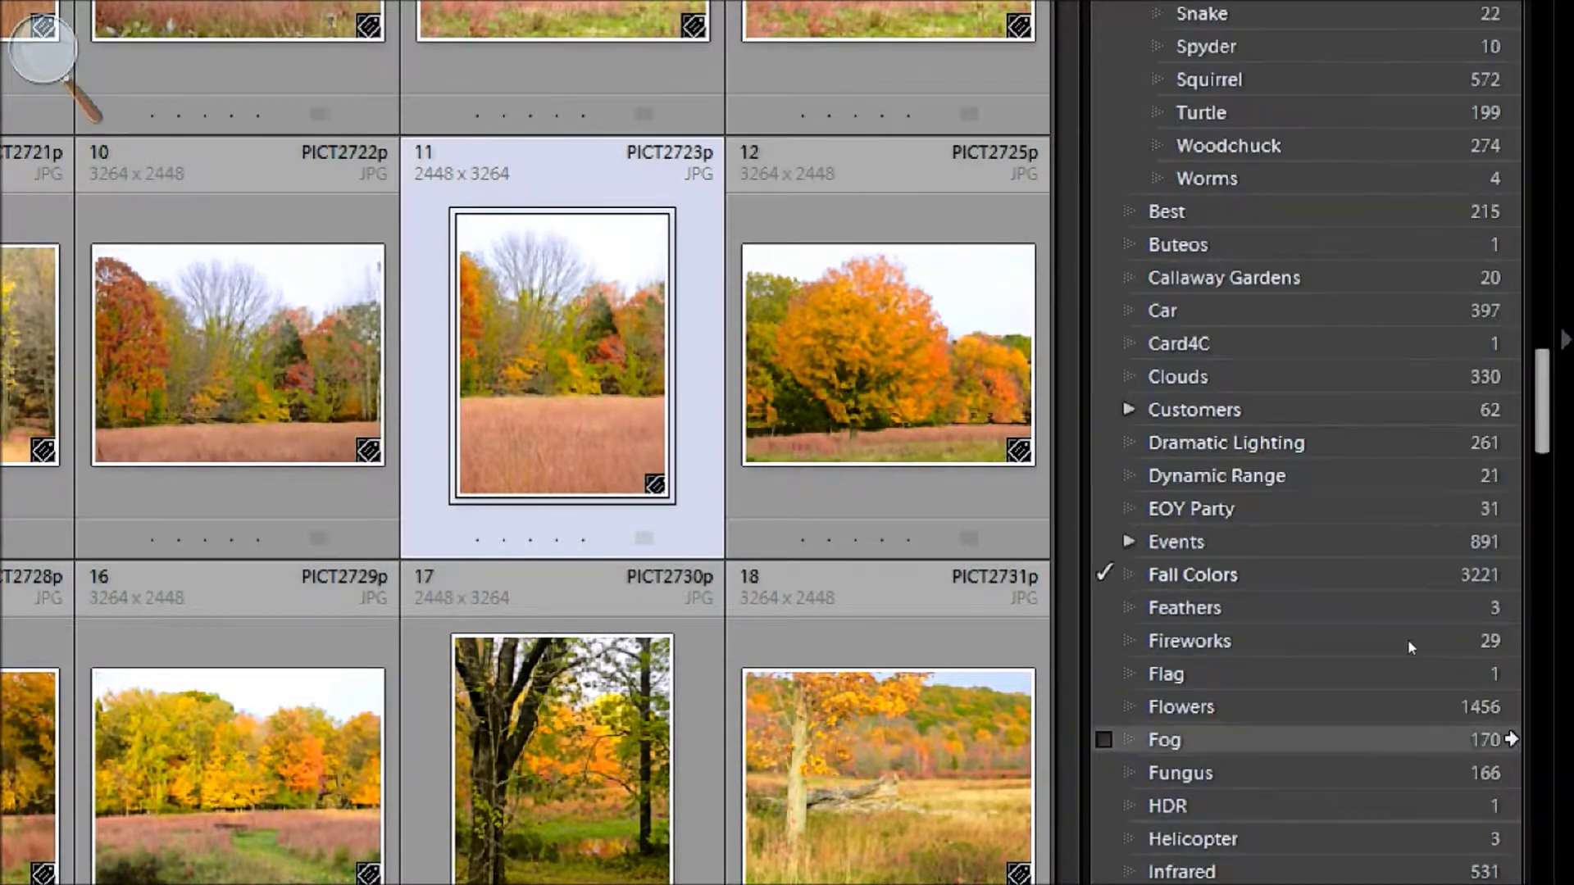
Look through the rest of the keyword list from Fall Colors past Places down to the metadata of PICT2723p.
{"action": "scroll", "coordinate": [1408, 639], "scroll_direction": "up", "scroll_amount": 2}
{"action": "scroll", "coordinate": [1409, 639], "scroll_direction": "down", "scroll_amount": 13}
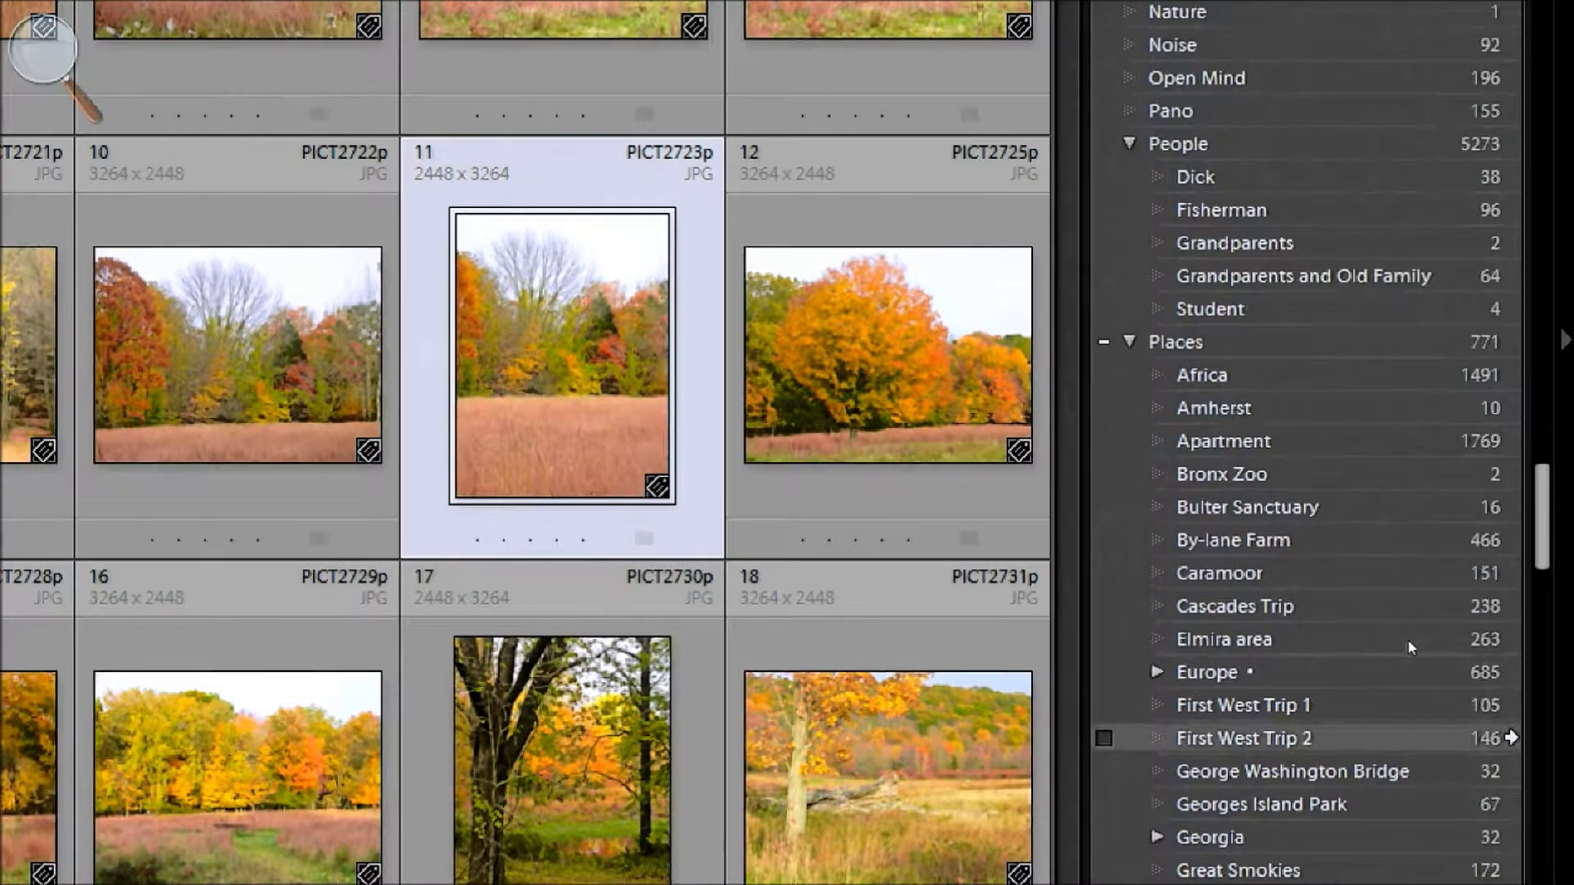
{"action": "scroll", "coordinate": [1408, 639], "scroll_direction": "down", "scroll_amount": 12}
{"action": "scroll", "coordinate": [1409, 647], "scroll_direction": "down", "scroll_amount": 5}
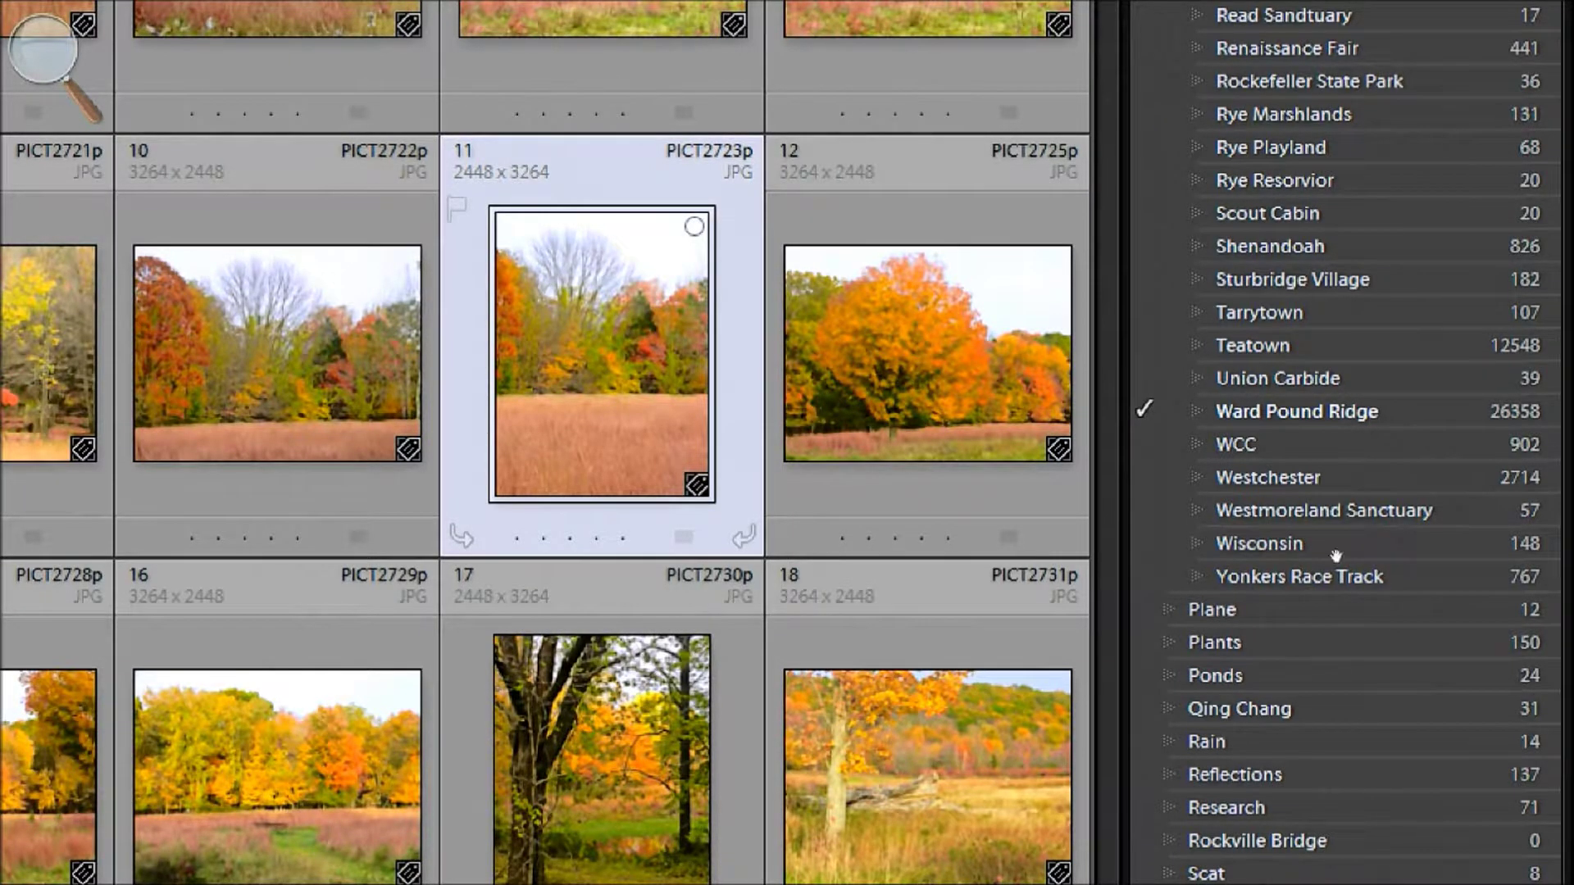
{"action": "scroll", "coordinate": [1486, 513], "scroll_direction": "down", "scroll_amount": 10}
{"action": "scroll", "coordinate": [1448, 535], "scroll_direction": "down", "scroll_amount": 8}
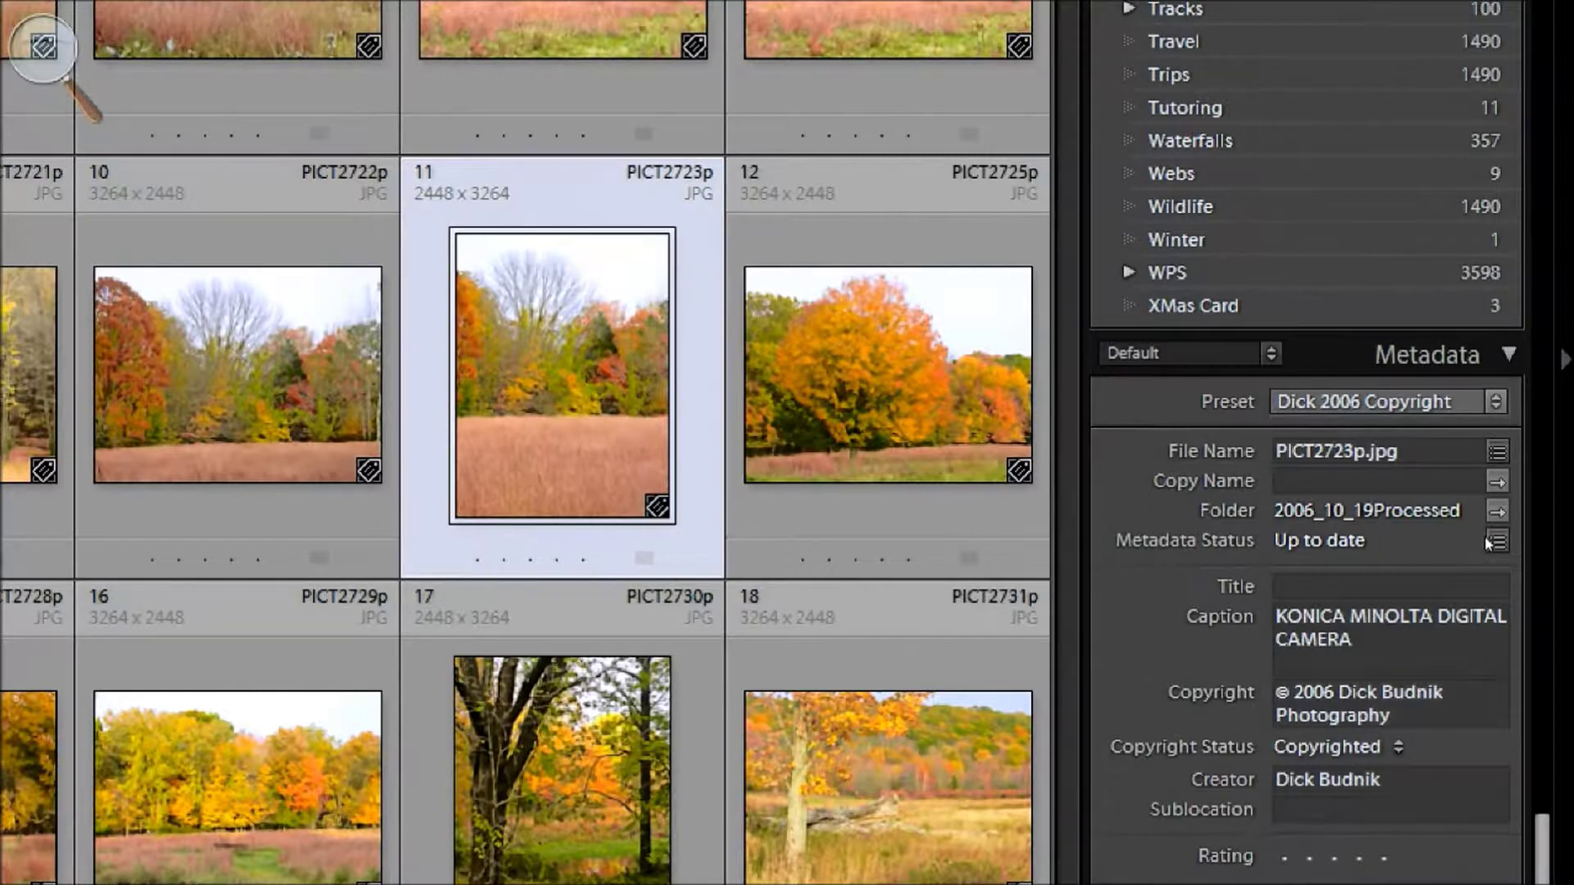
{"action": "scroll", "coordinate": [1488, 541], "scroll_direction": "down", "scroll_amount": 4}
{"action": "scroll", "coordinate": [1485, 539], "scroll_direction": "down", "scroll_amount": 4}
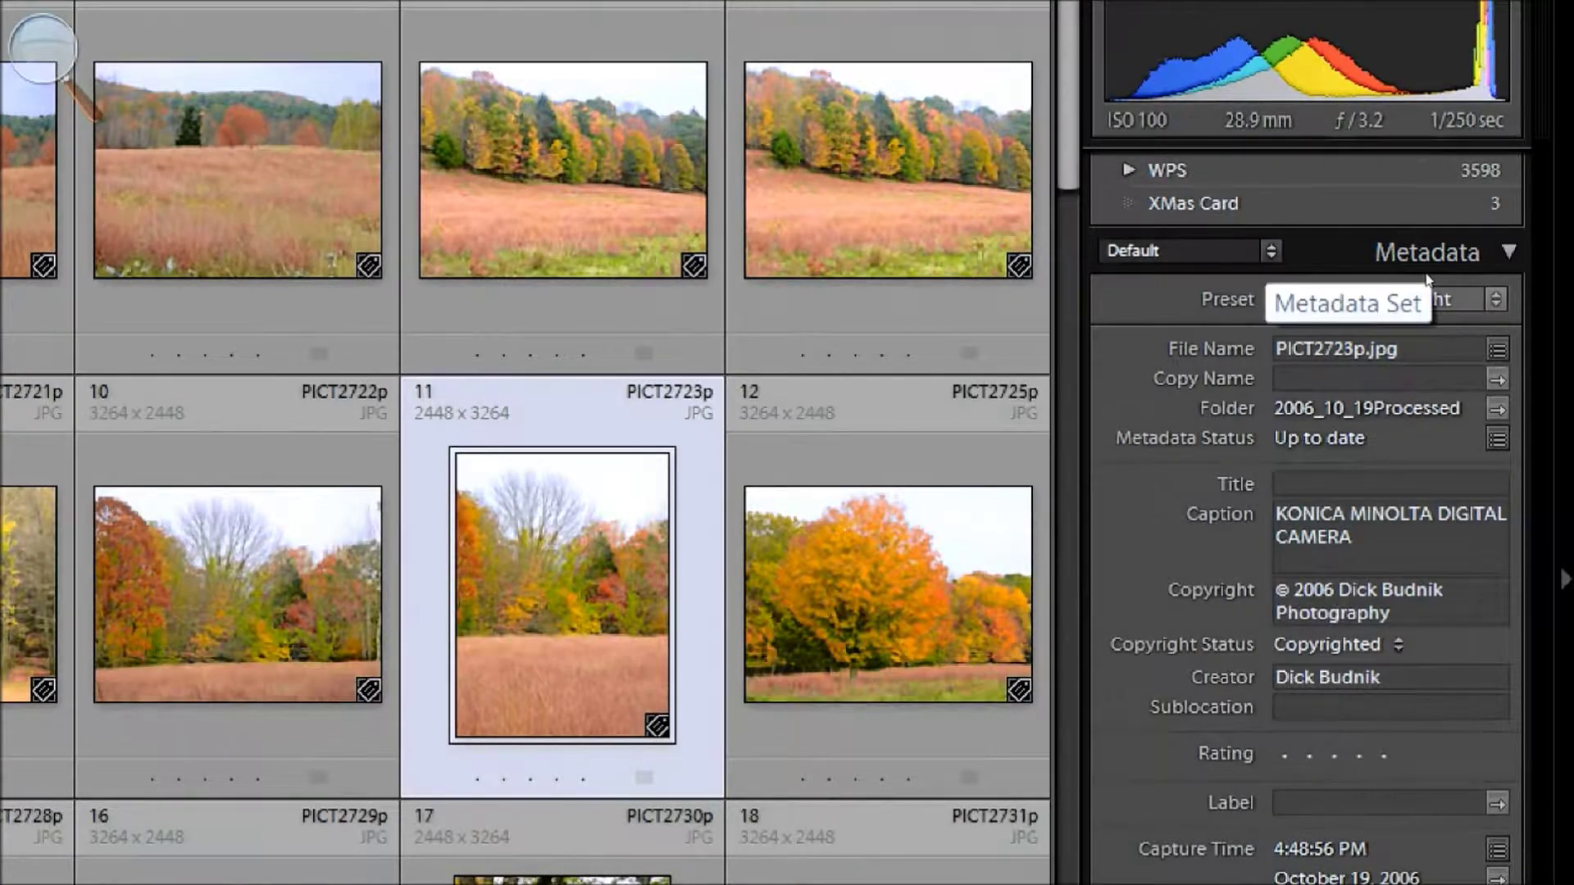
Examine the available metadata sets, copyright presets and metadata fields of PICT2723p, keeping the Default set and the 2006 copyright preset.
{"action": "left_click", "coordinate": [1269, 251]}
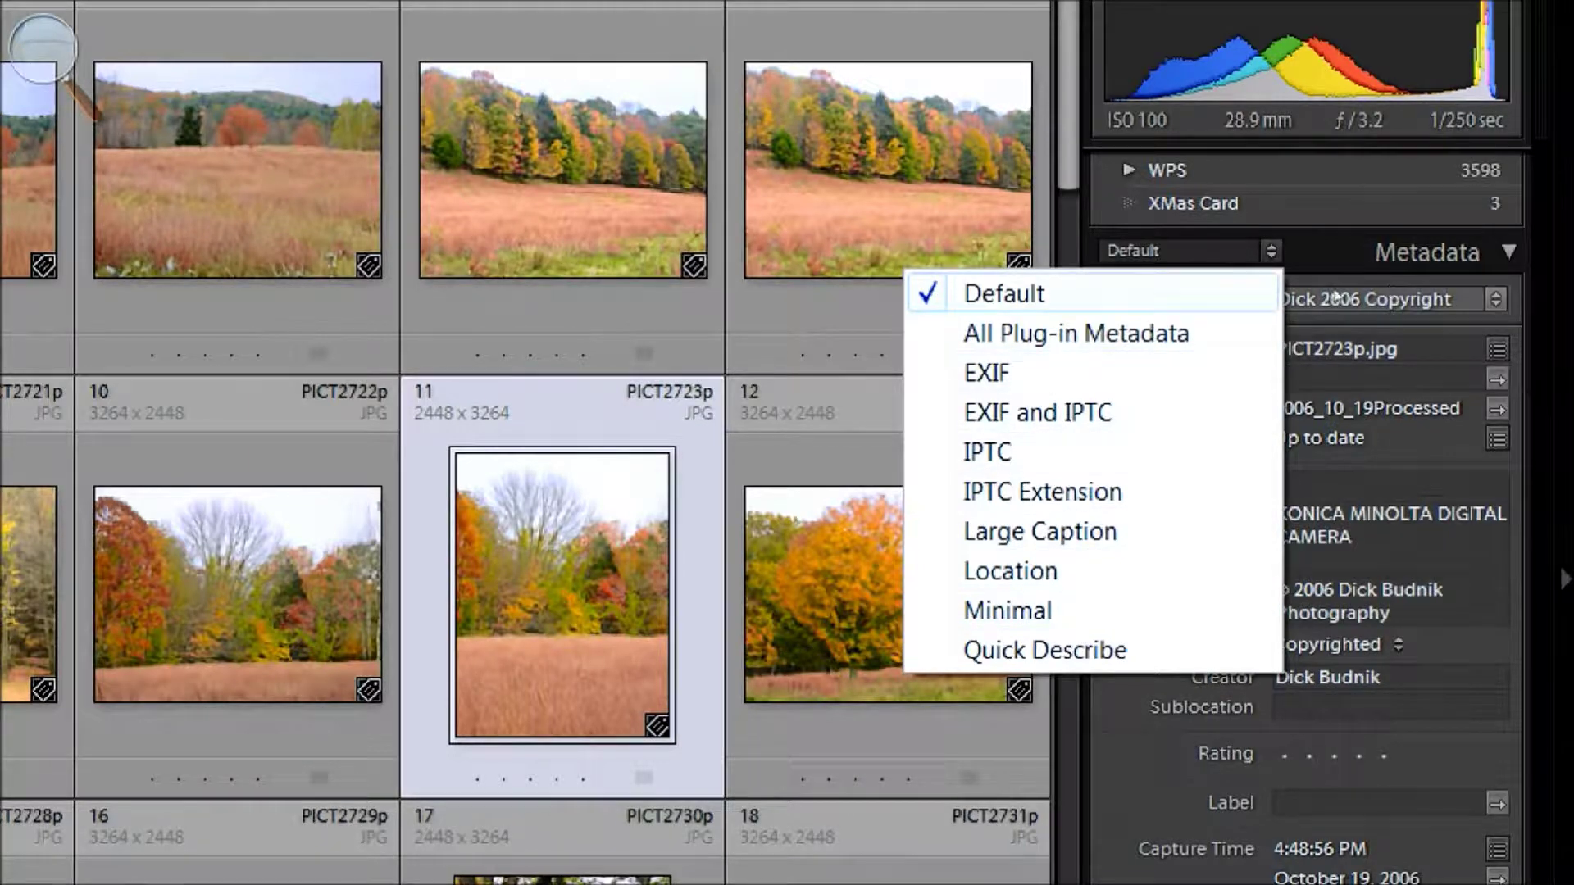
{"action": "left_click", "coordinate": [1372, 279]}
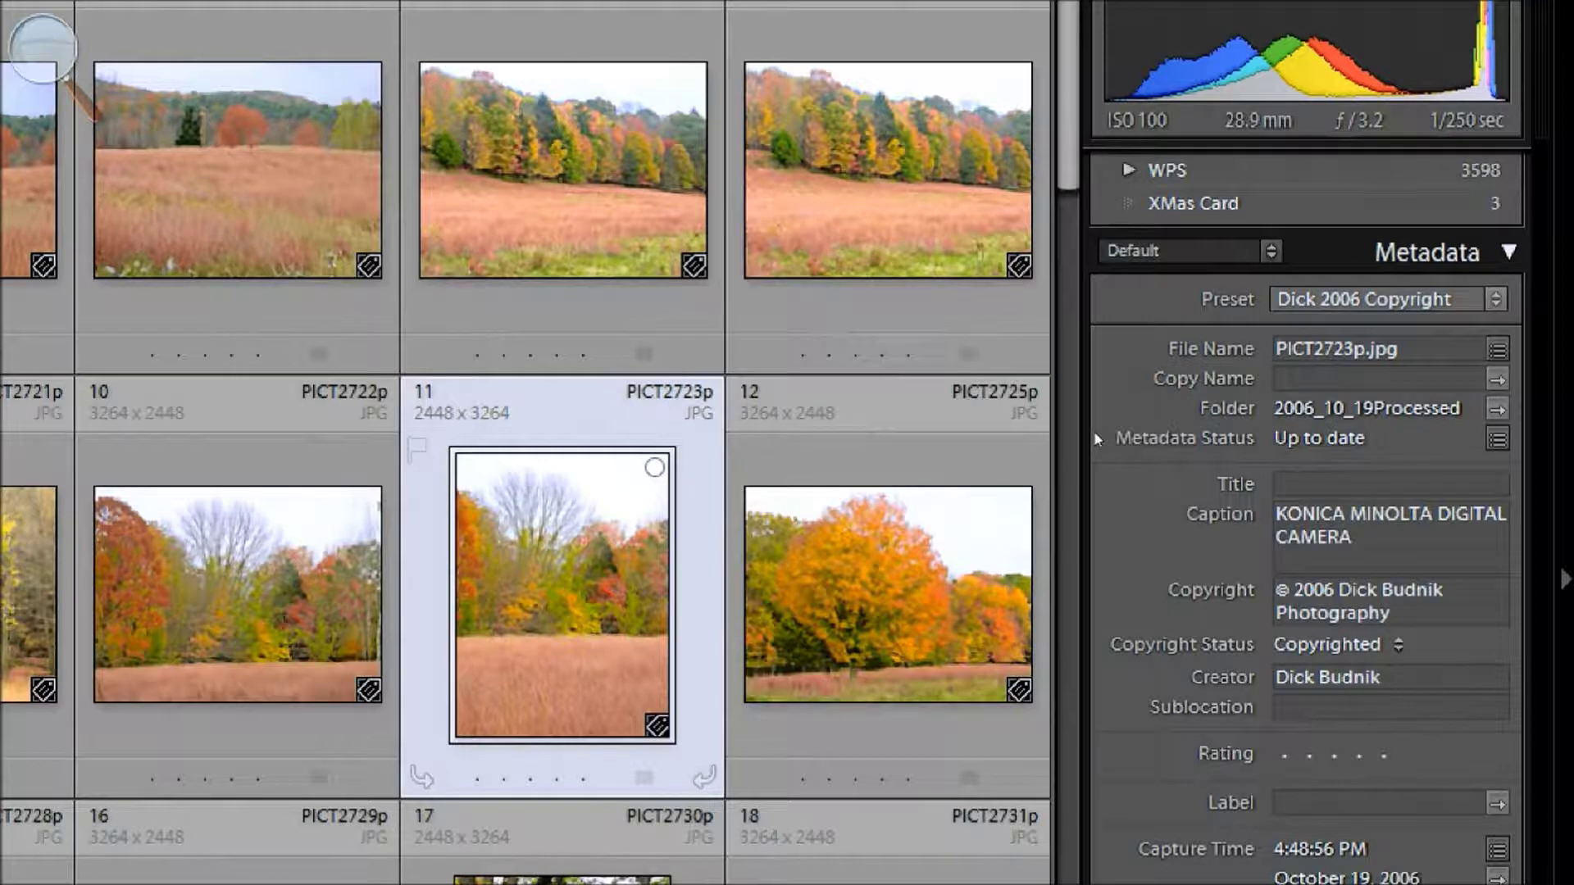
{"action": "left_click", "coordinate": [1470, 297]}
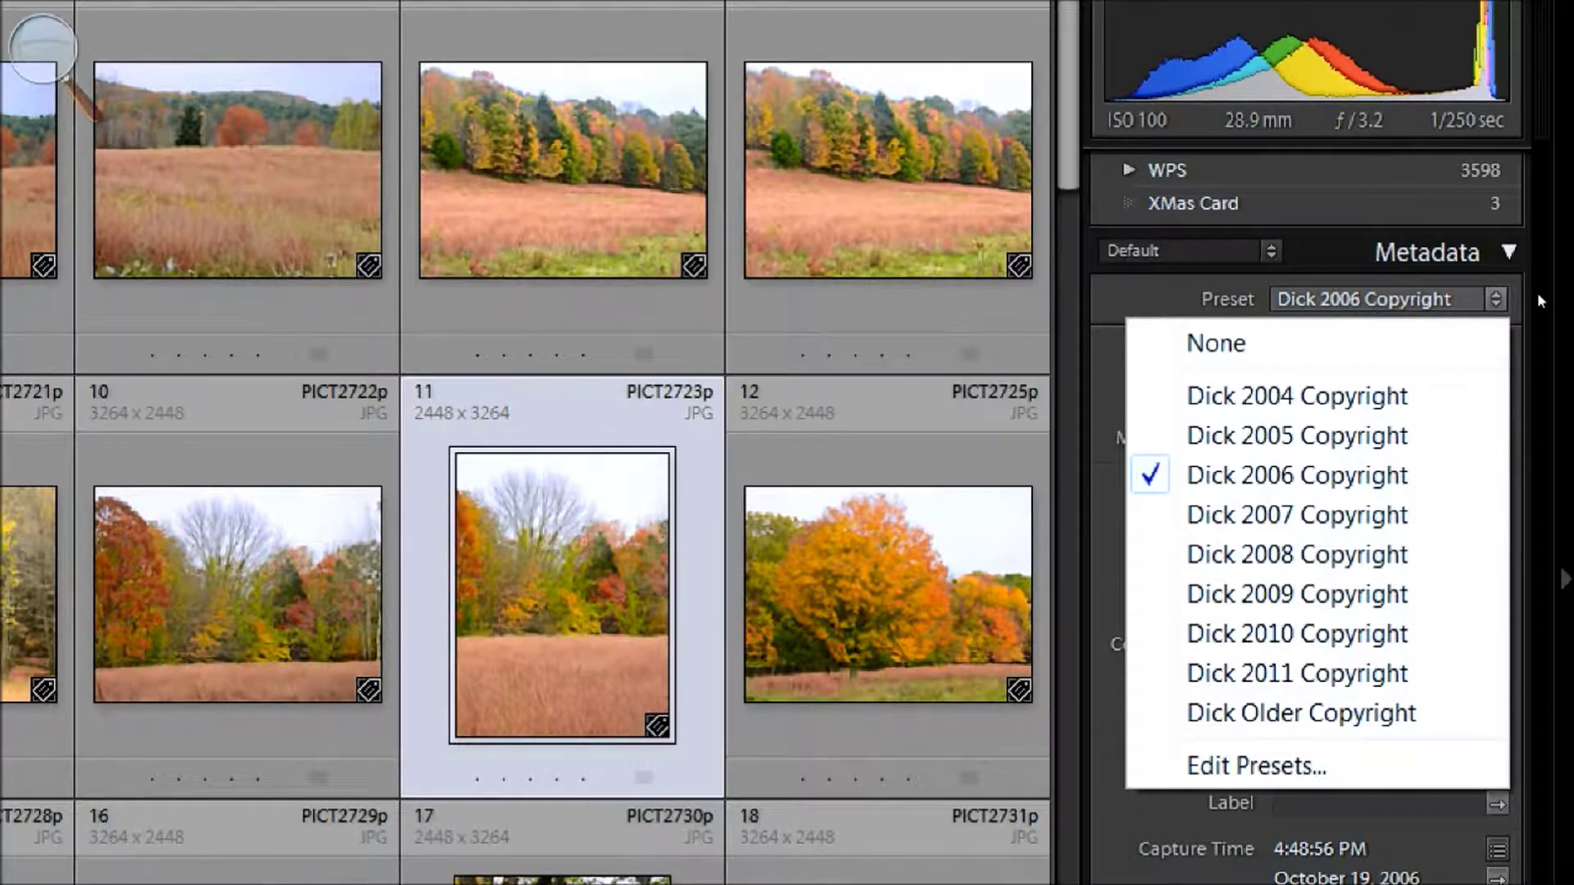
{"action": "left_click", "coordinate": [1537, 292]}
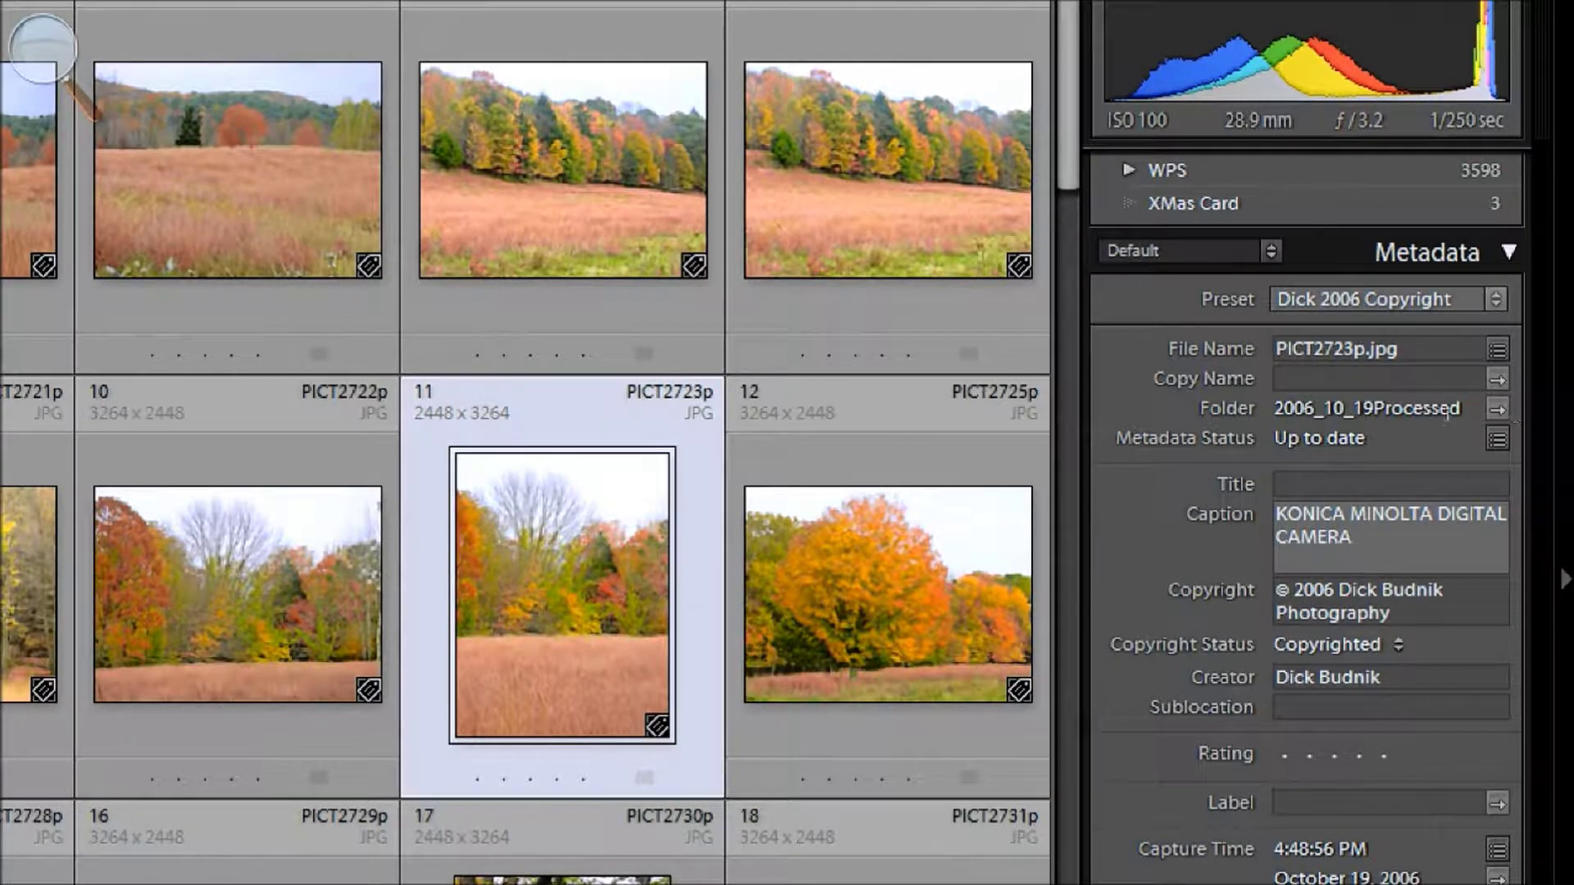
{"action": "scroll", "coordinate": [1480, 369], "scroll_direction": "down", "scroll_amount": 2}
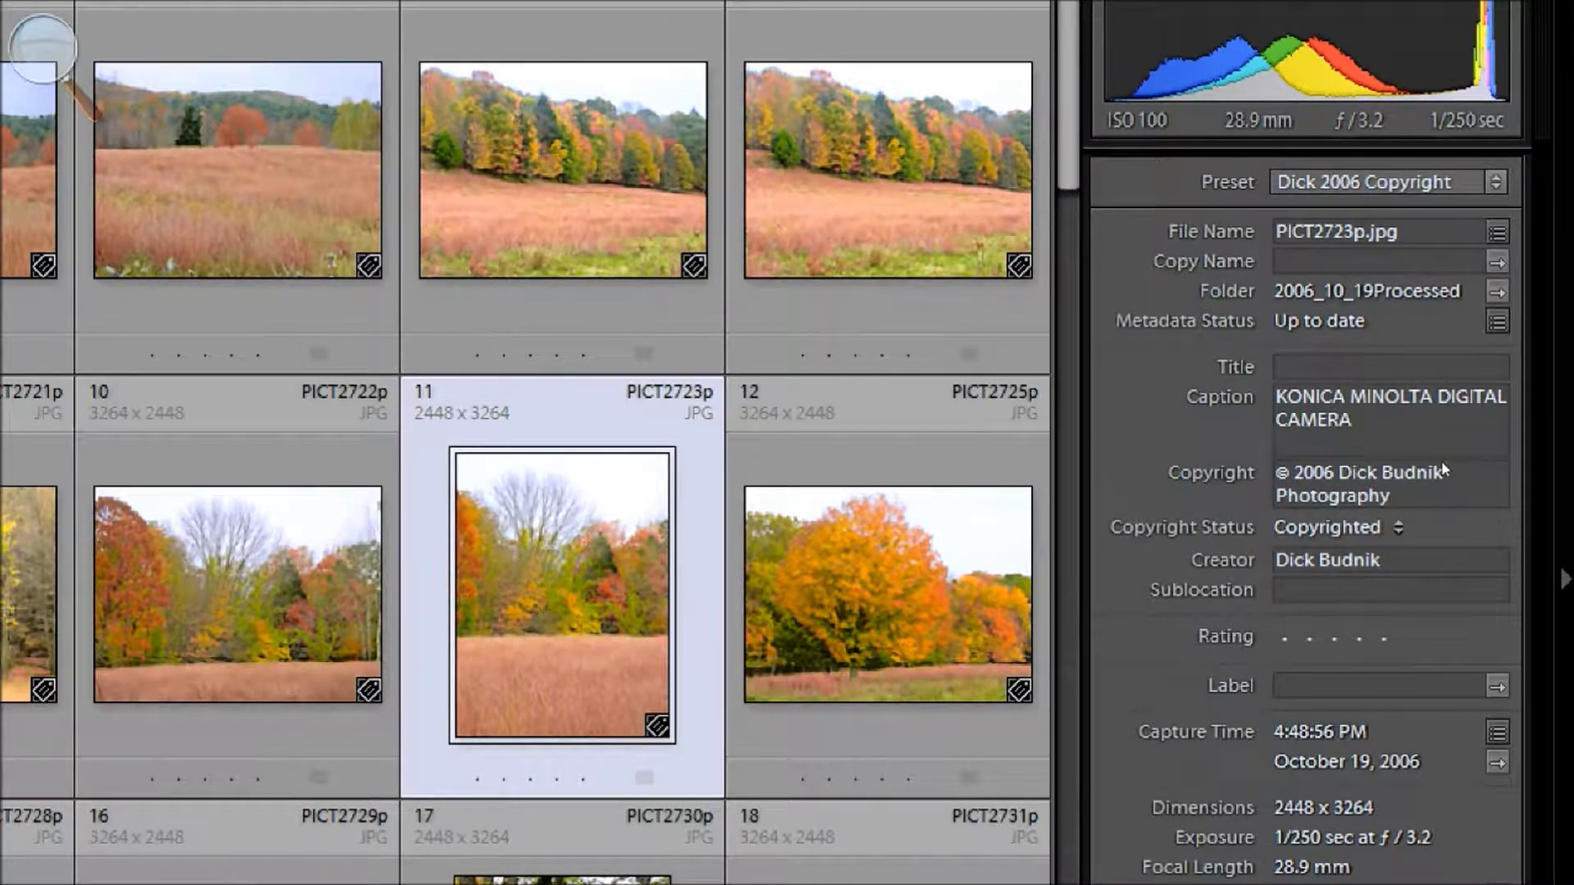
Rate PICT2723p with three stars, then five stars, and finally one star.
{"action": "key", "text": "Tab"}
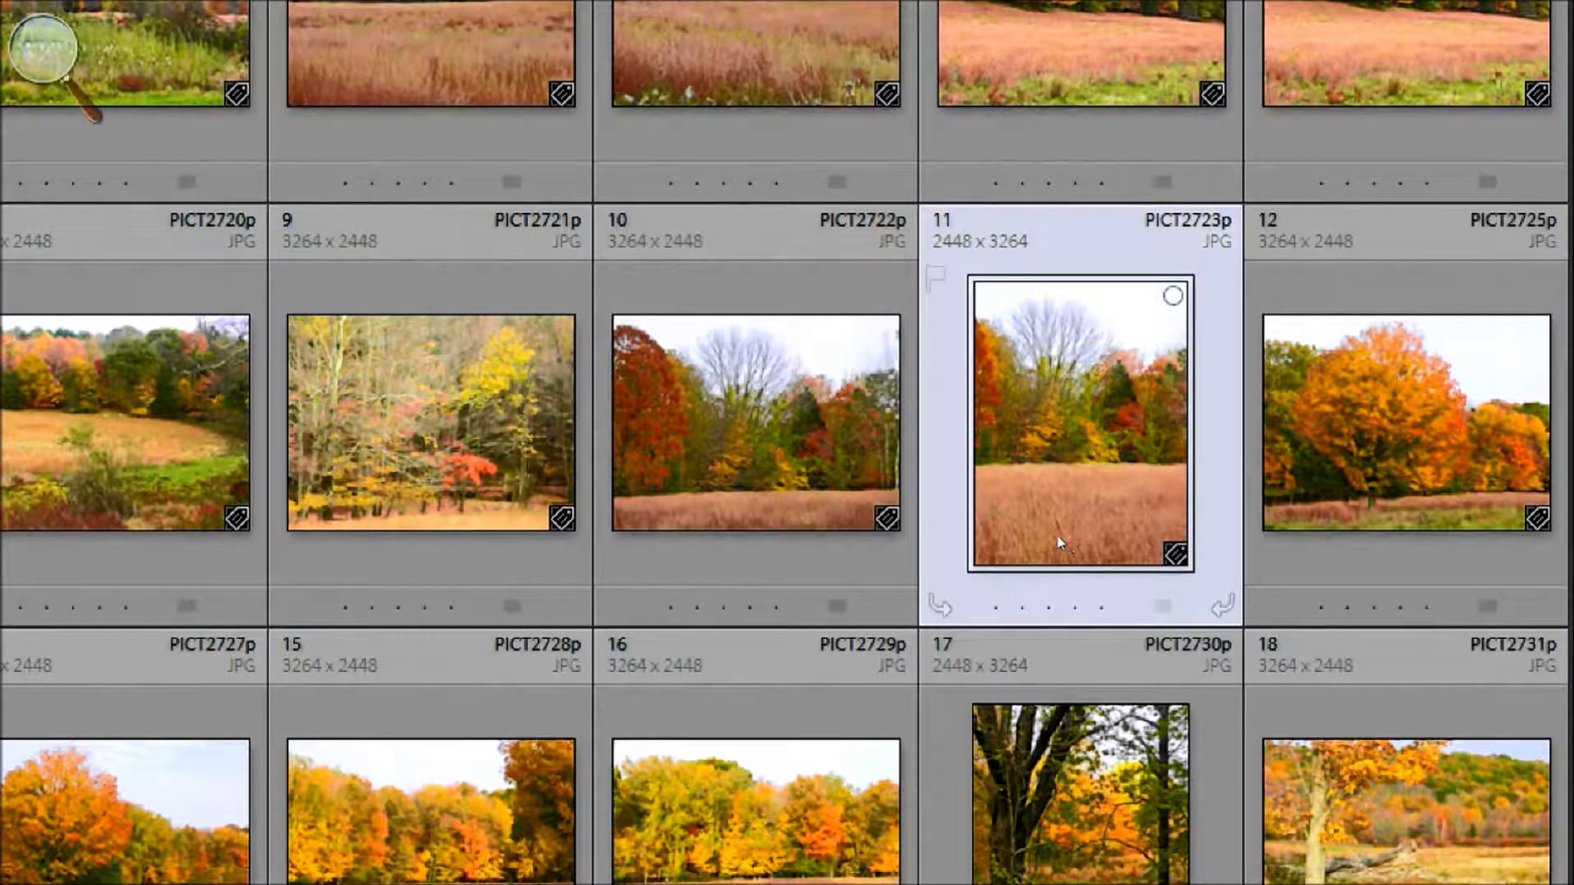
{"action": "key", "text": "3"}
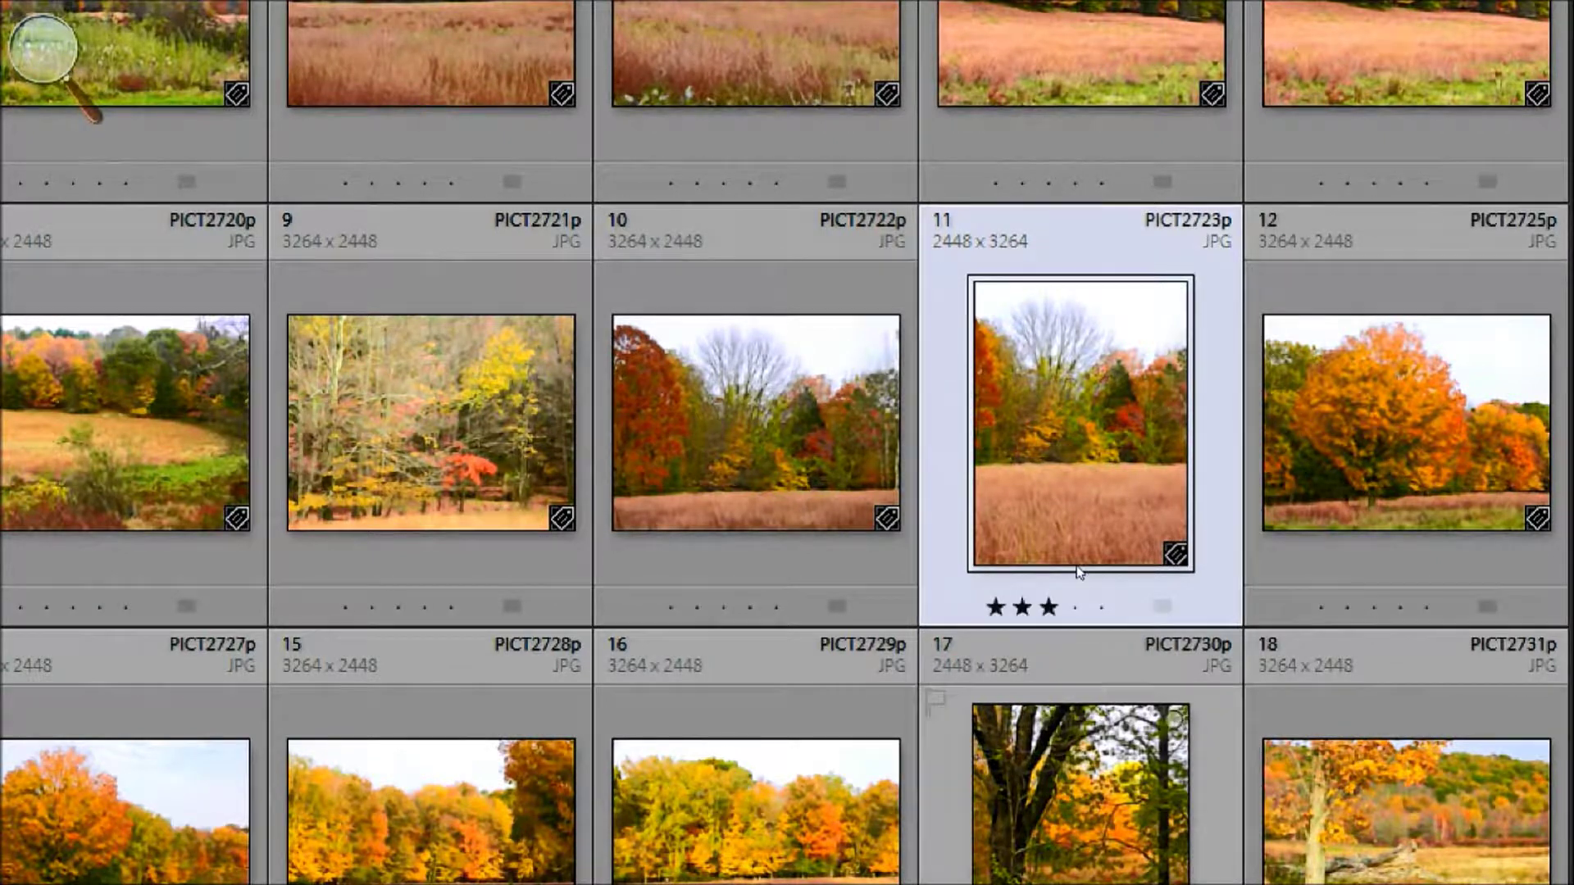
{"action": "key", "text": "5"}
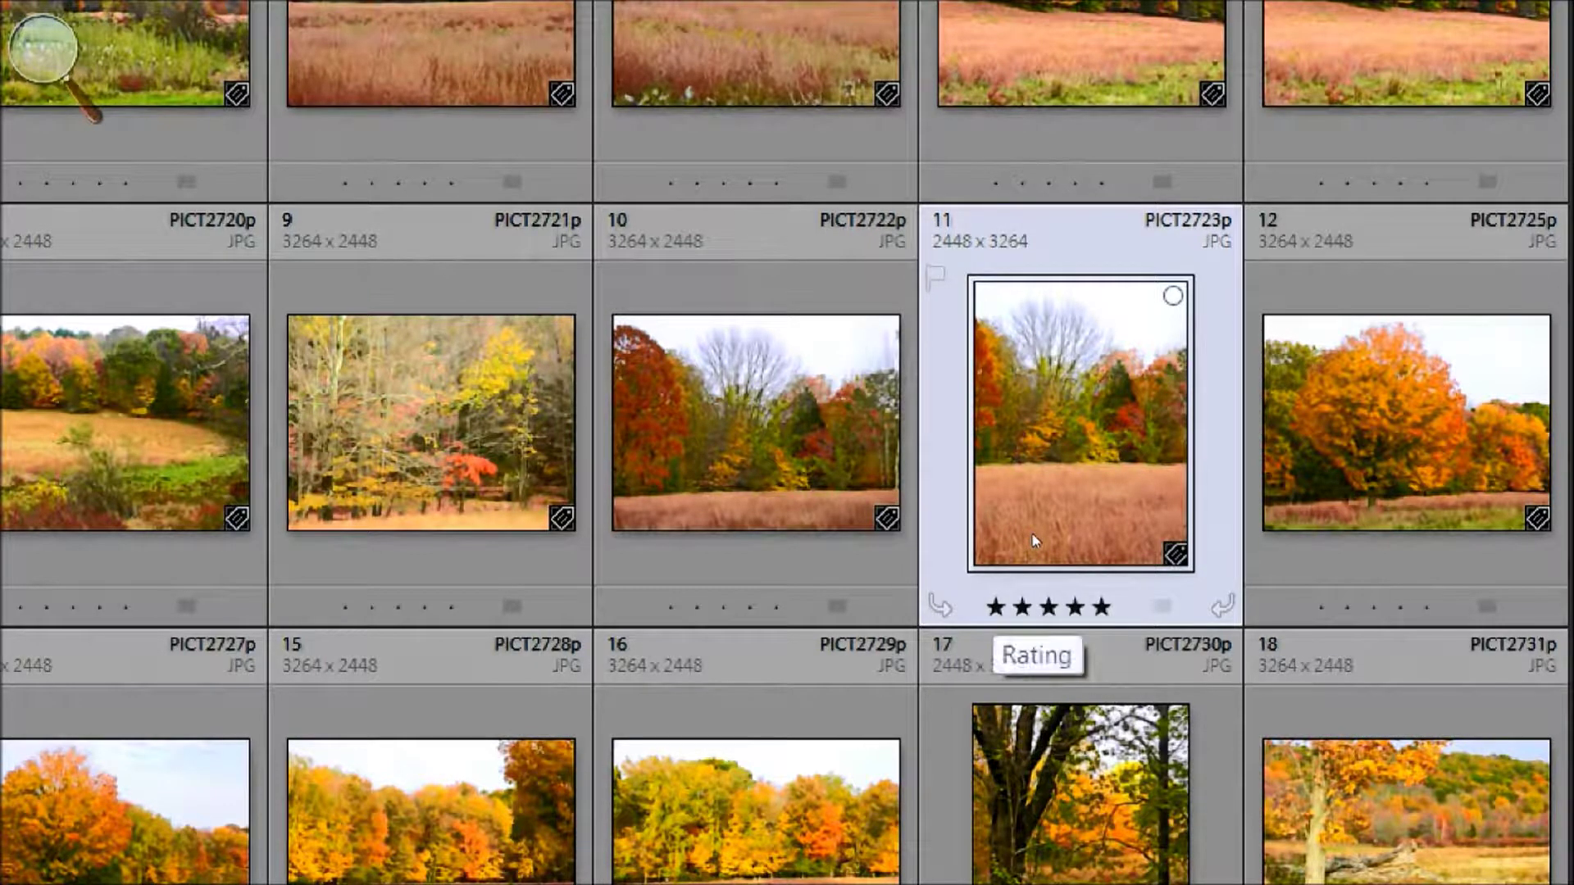
{"action": "key", "text": "1"}
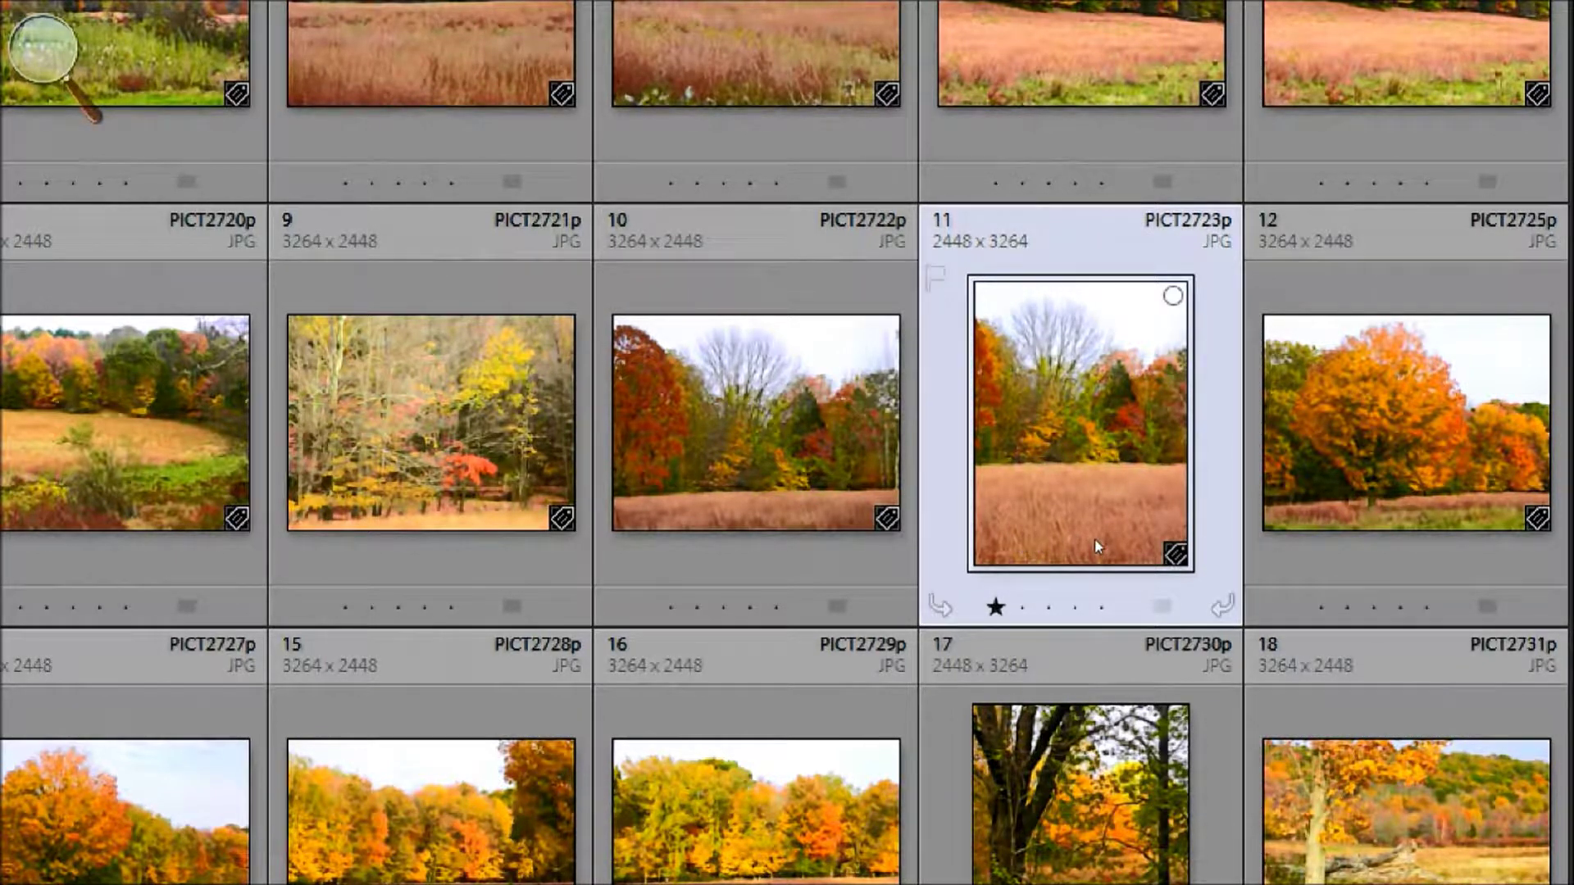
Give PICT2723p the Blue color label and move the selection to PICT2725p to view the labeled cell.
{"action": "left_click", "coordinate": [1162, 607]}
{"action": "key", "text": "Down"}
{"action": "key", "text": "Down"}
{"action": "key", "text": "Down"}
{"action": "key", "text": "Down"}
{"action": "key", "text": "Down"}
{"action": "key", "text": "Up"}
{"action": "key", "text": "Up"}
{"action": "key", "text": "Down"}
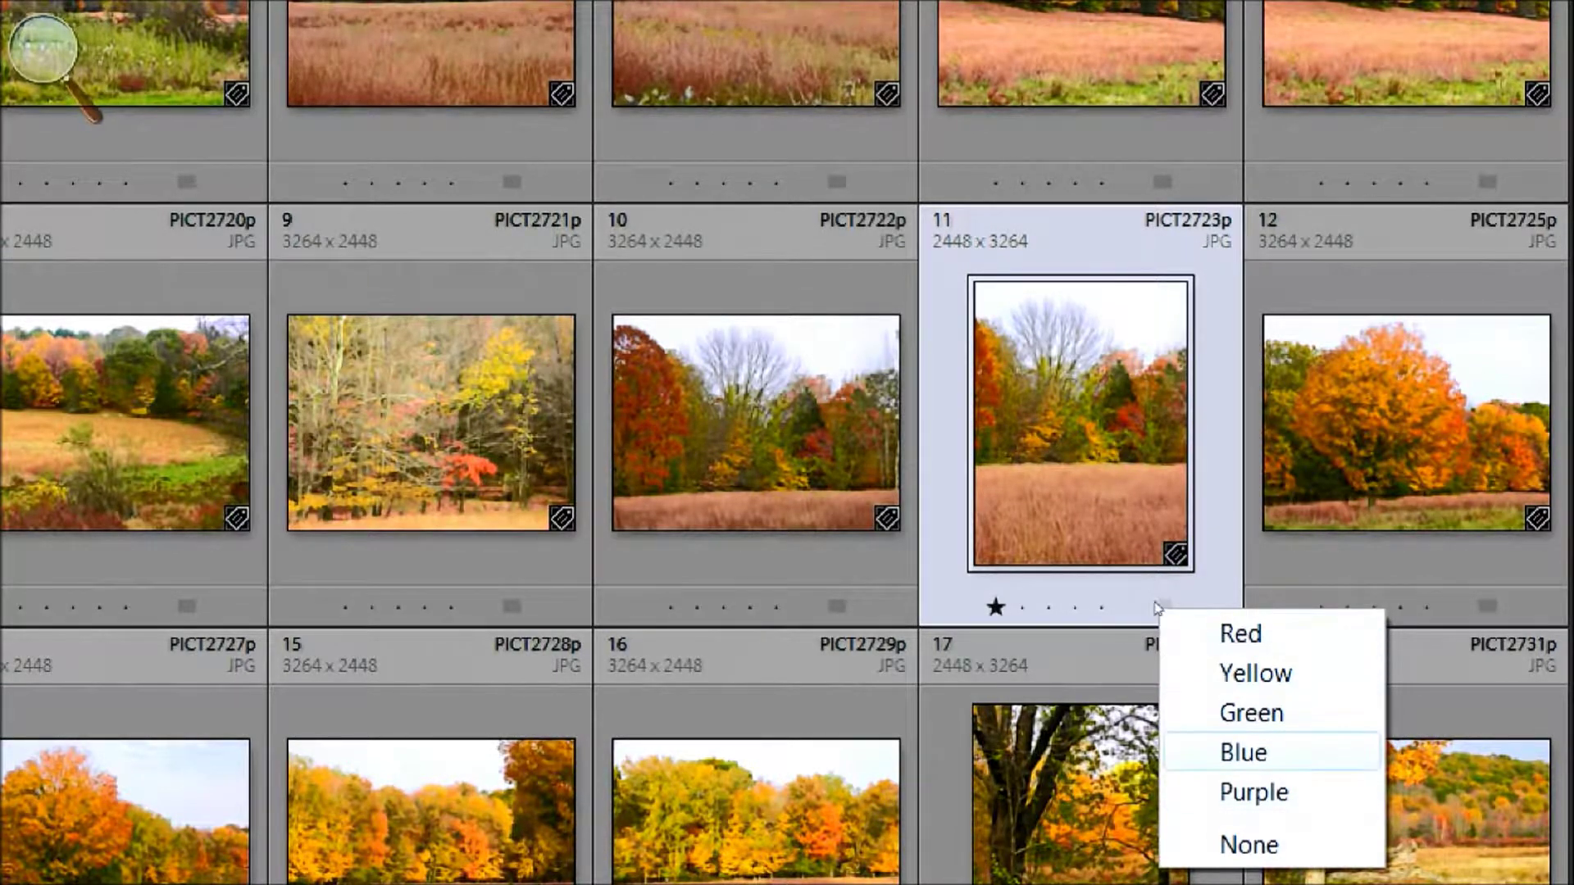
{"action": "key", "text": "Return"}
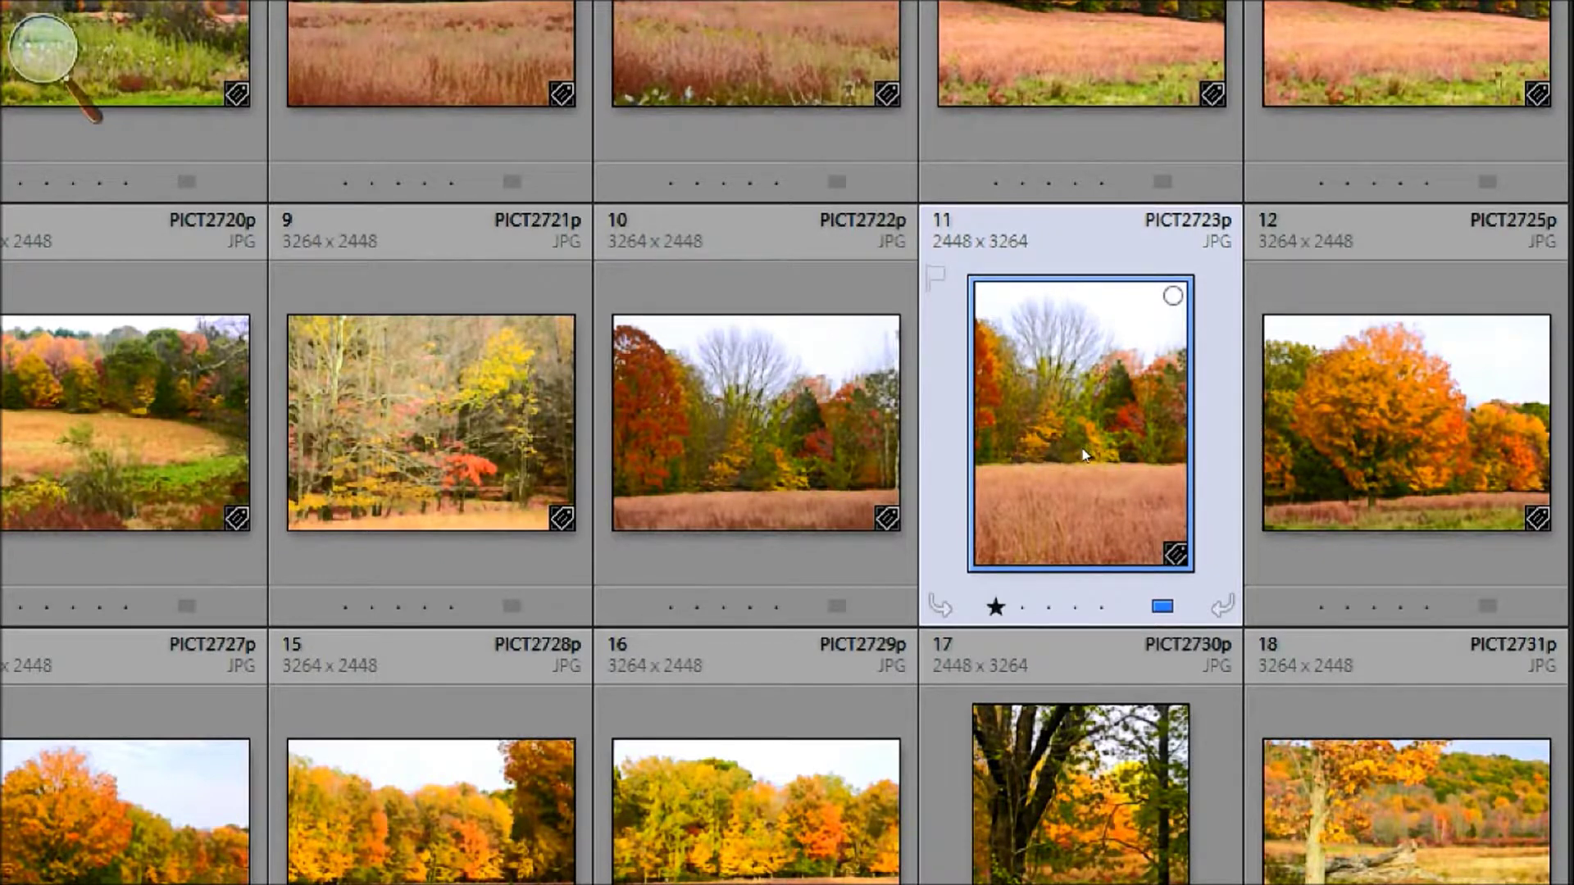
{"action": "key", "text": "Right"}
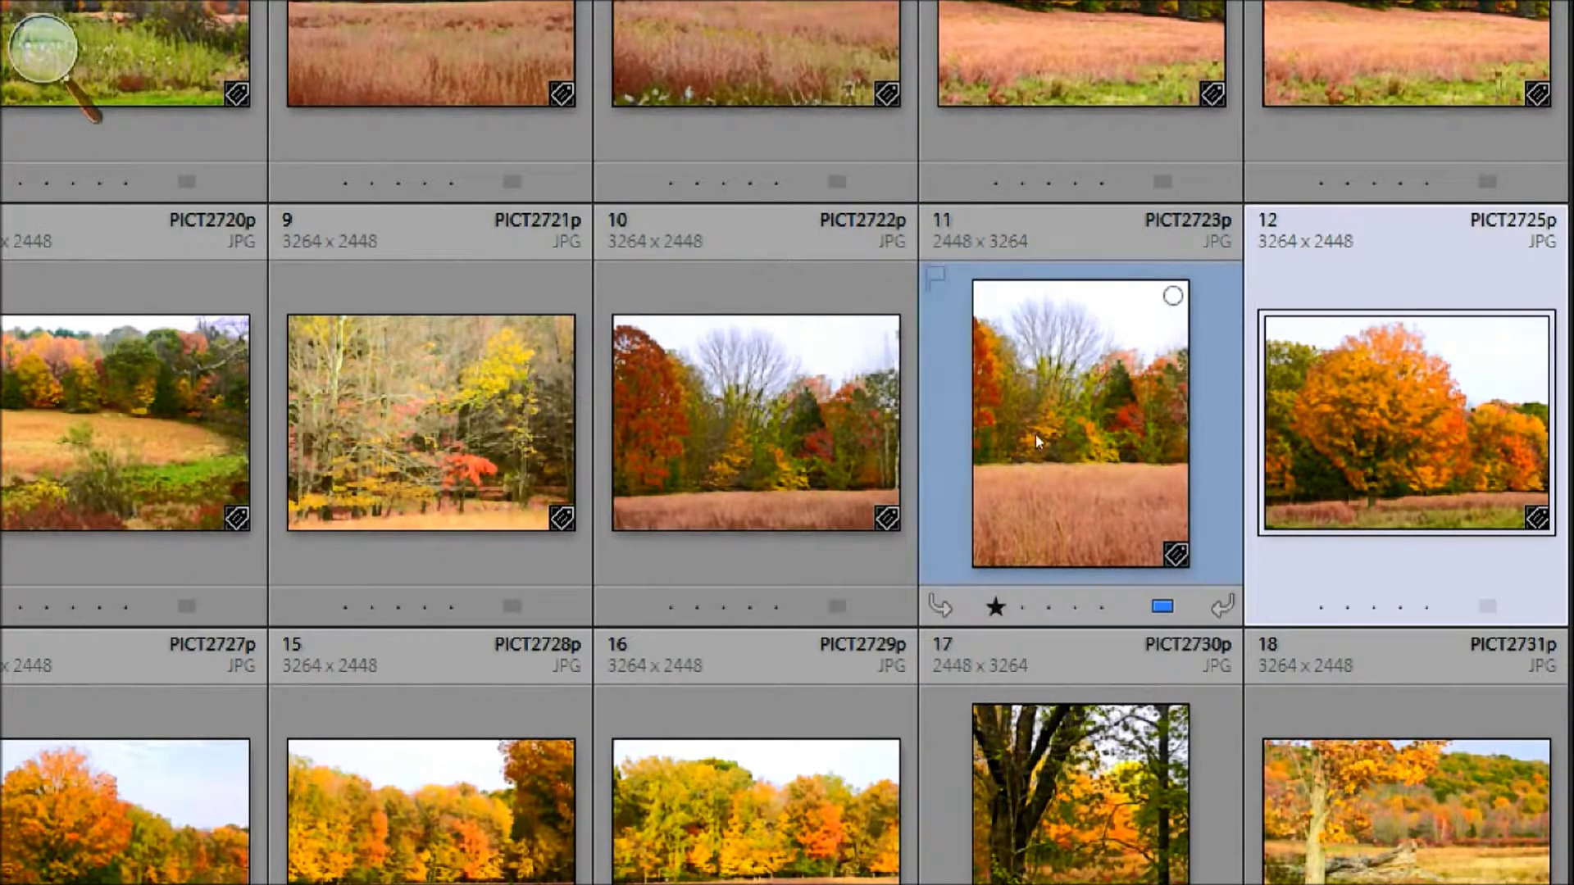
Reselect PICT2723p and clear both its color label and its star rating.
{"action": "left_click", "coordinate": [1069, 434]}
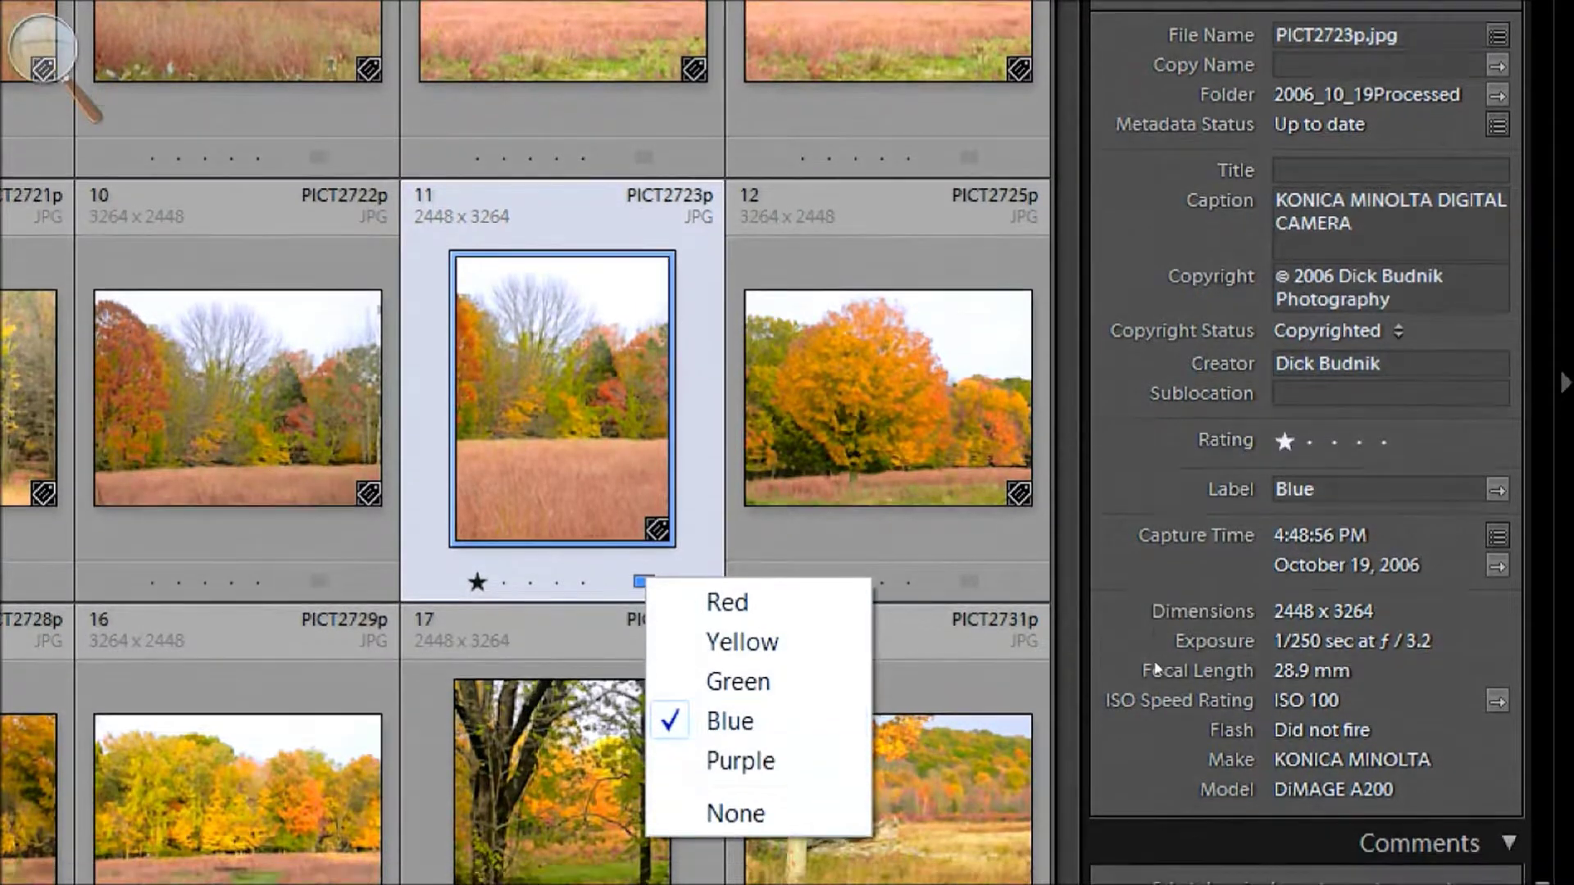
{"action": "key", "text": "Return"}
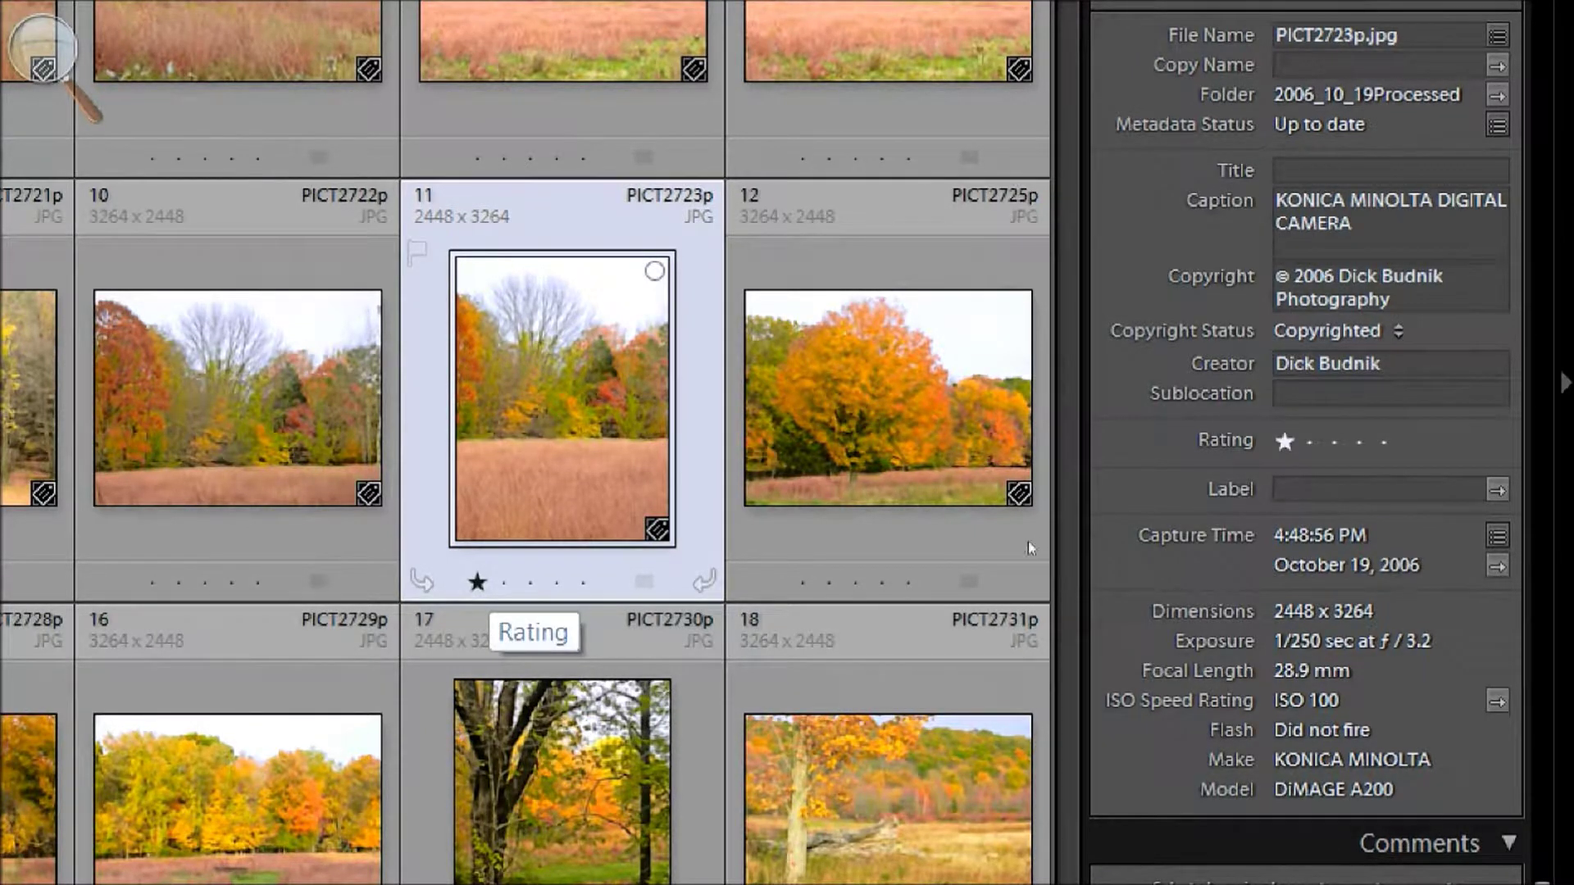
{"action": "key", "text": "0"}
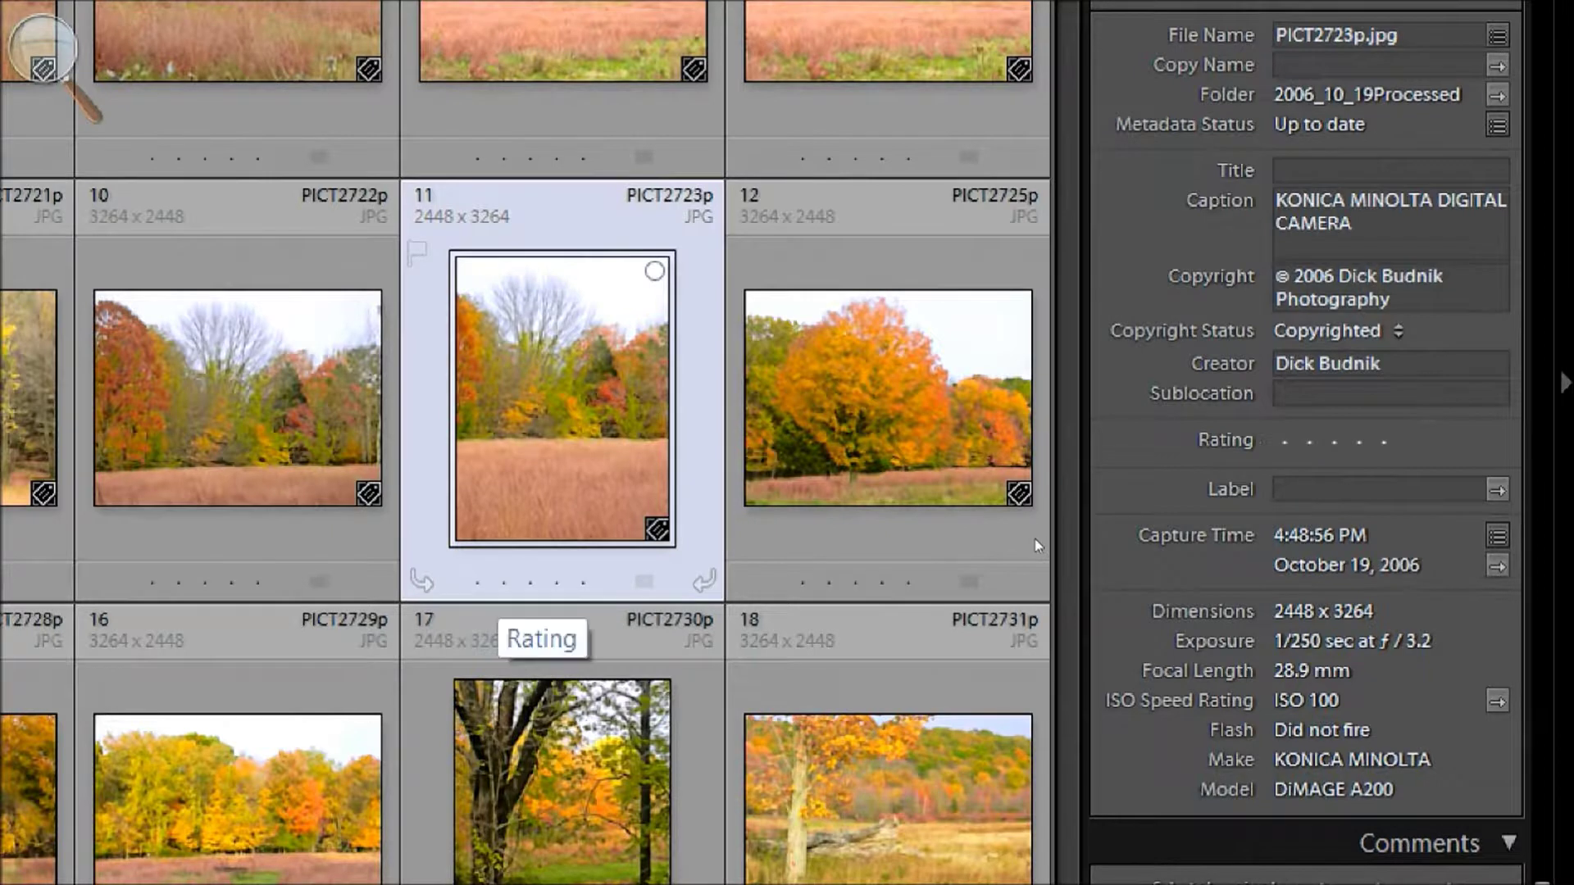
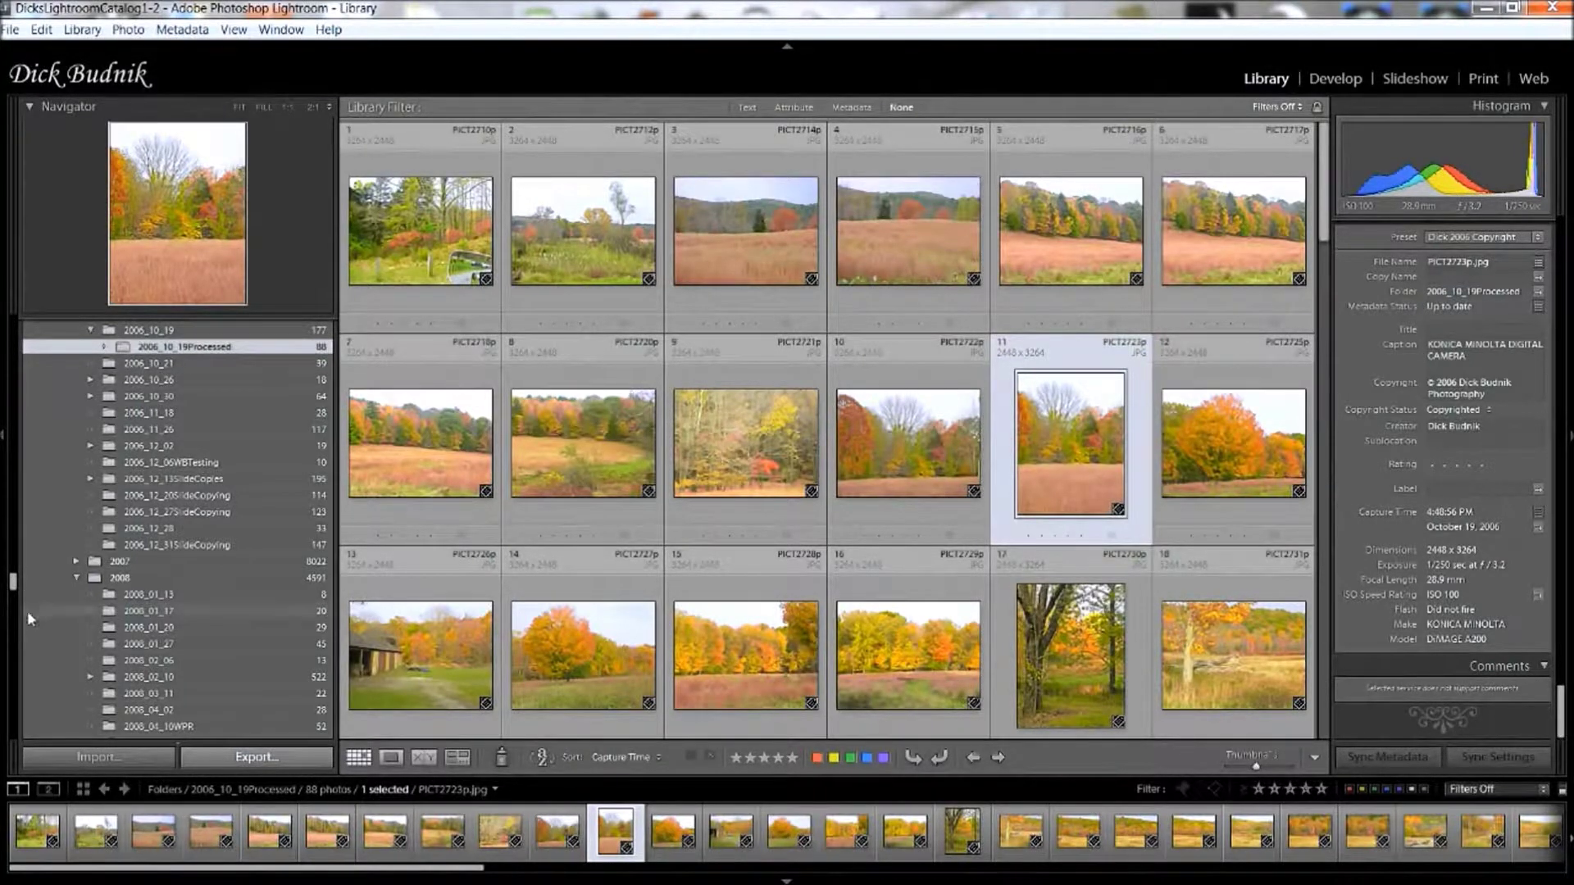
Return to the start of the folder list, view PICT2723p in Loupe at Fit size, and switch between Grid and Loupe views.
{"action": "scroll", "coordinate": [97, 639], "scroll_direction": "up", "scroll_amount": 10}
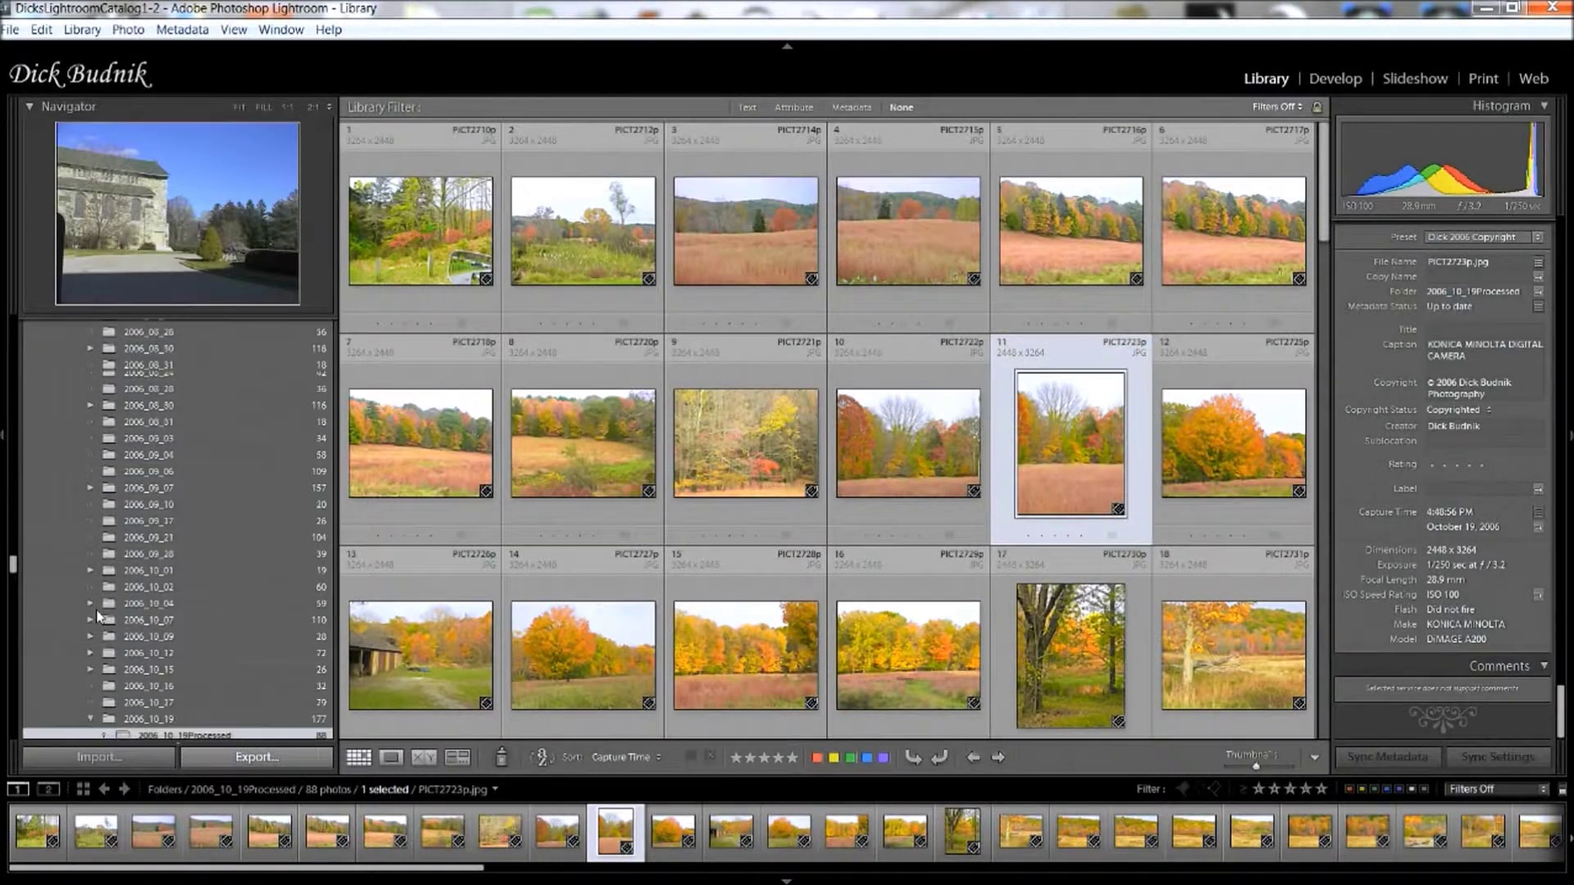
{"action": "scroll", "coordinate": [109, 632], "scroll_direction": "up", "scroll_amount": 10}
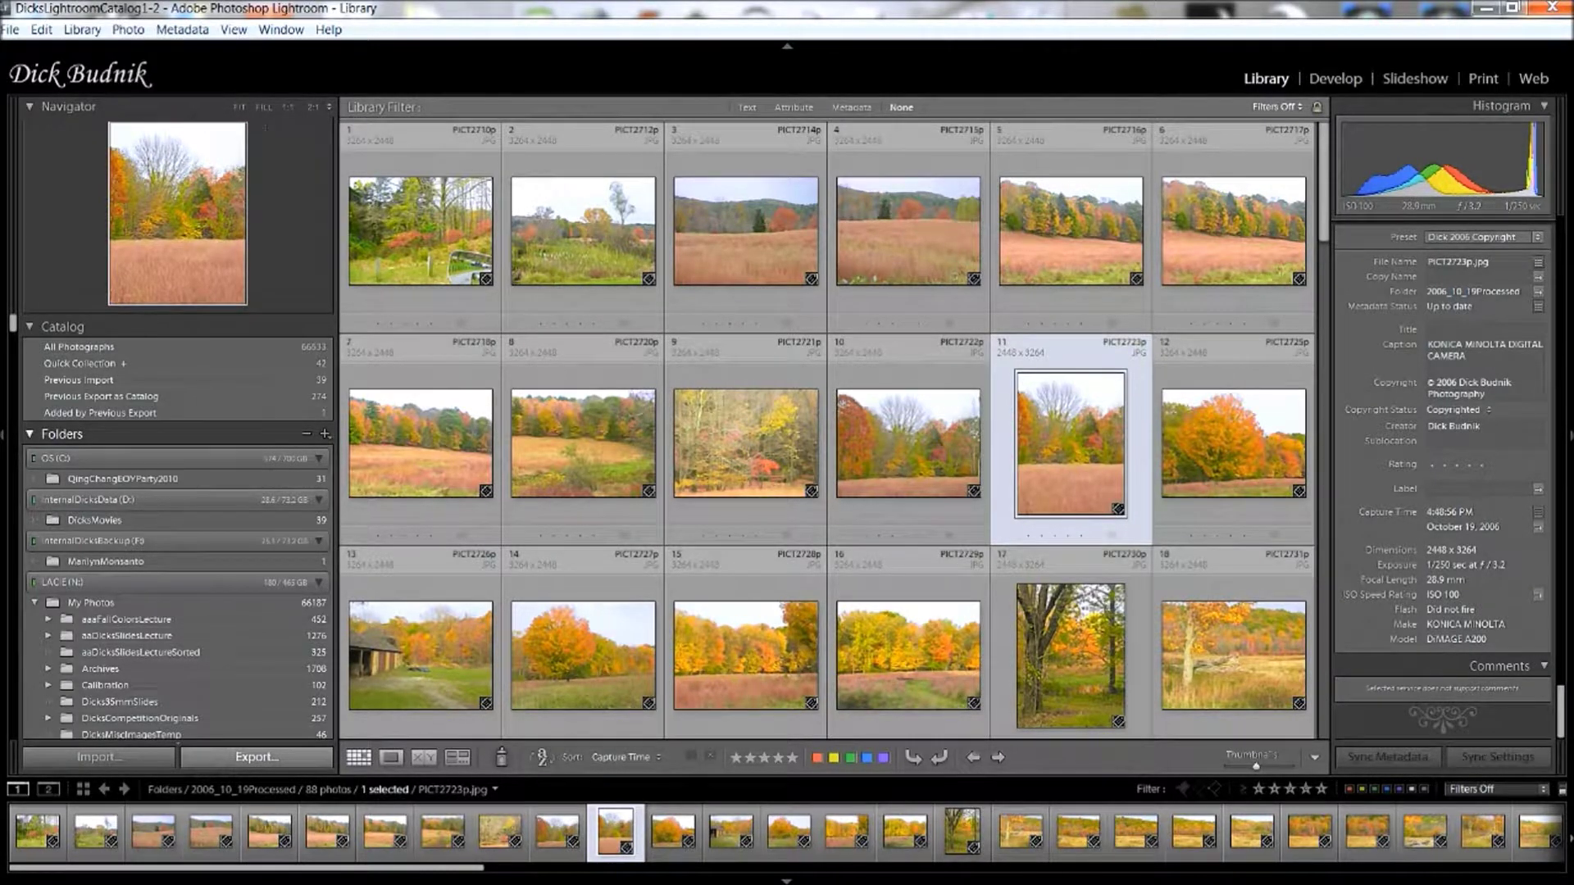
{"action": "left_click", "coordinate": [239, 109]}
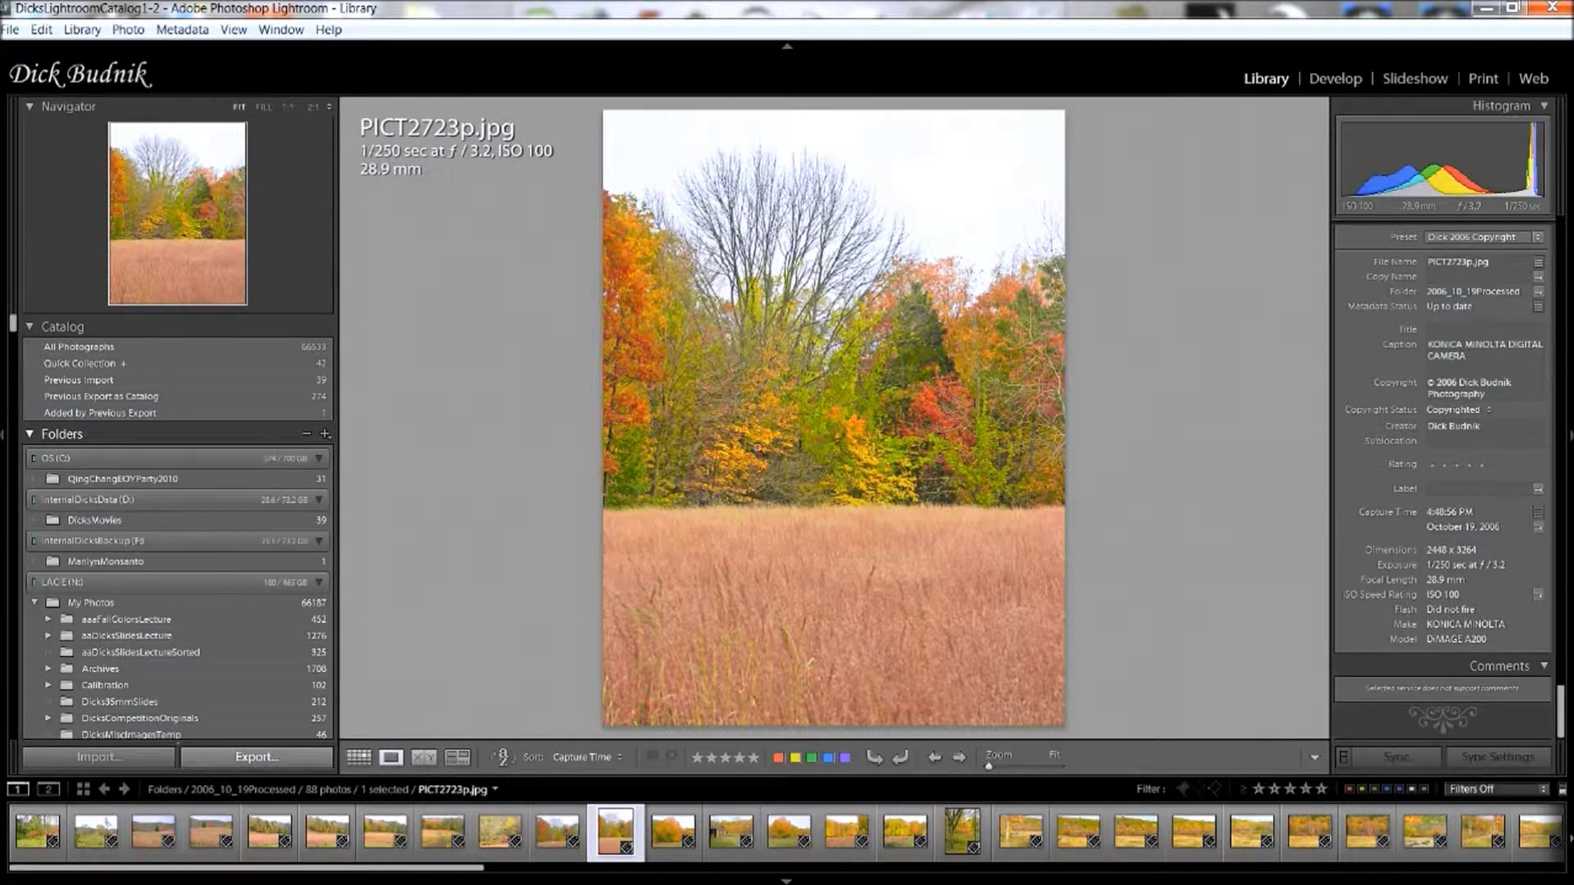
{"action": "left_click", "coordinate": [360, 761]}
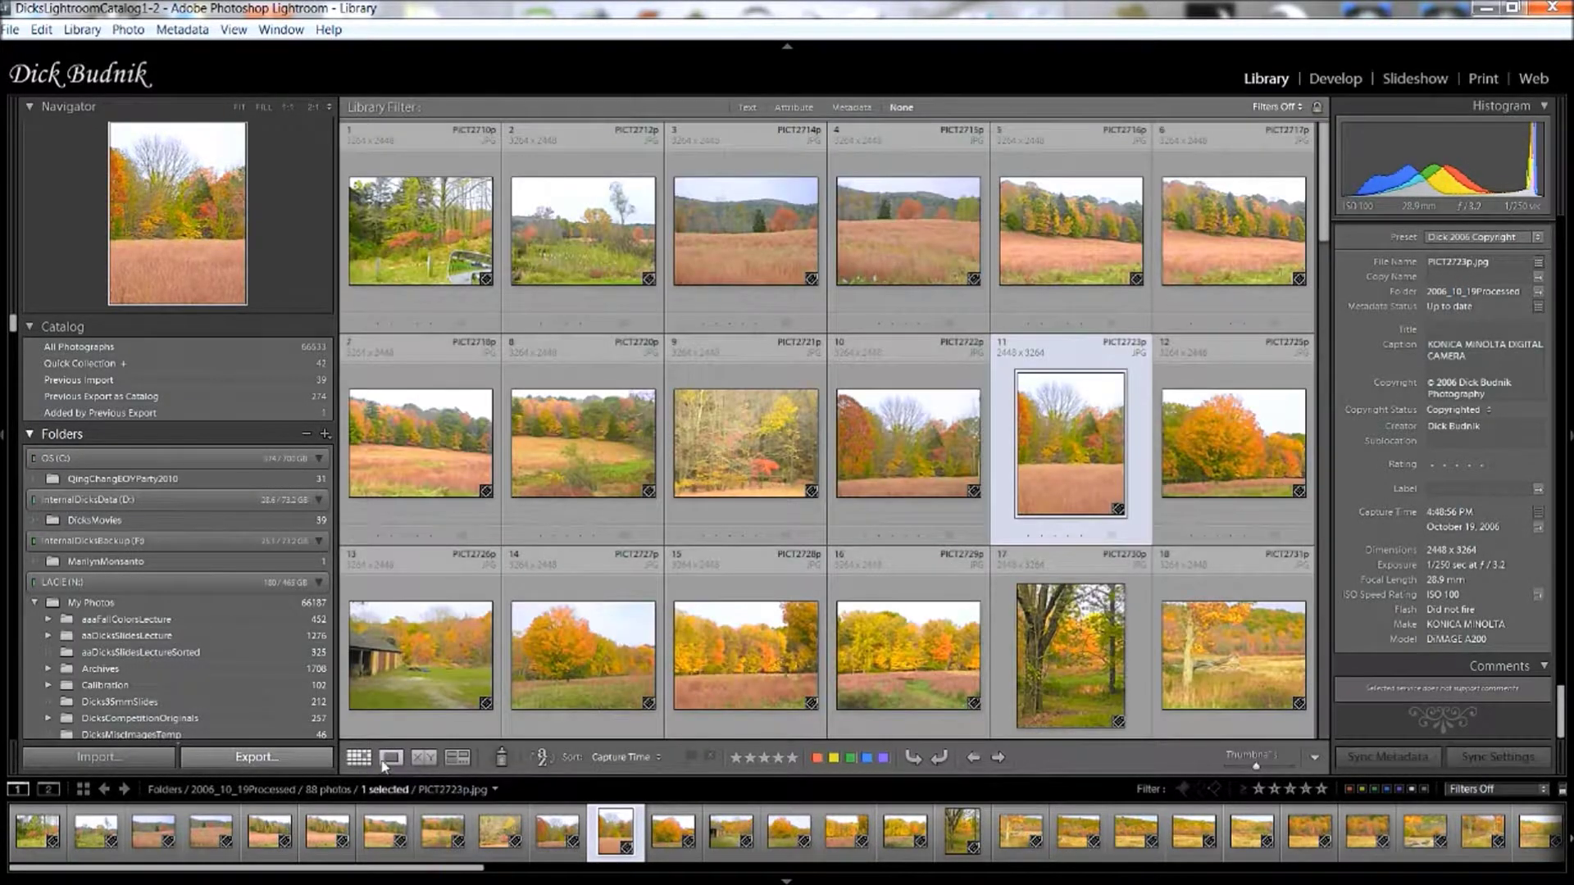
{"action": "left_click", "coordinate": [390, 759]}
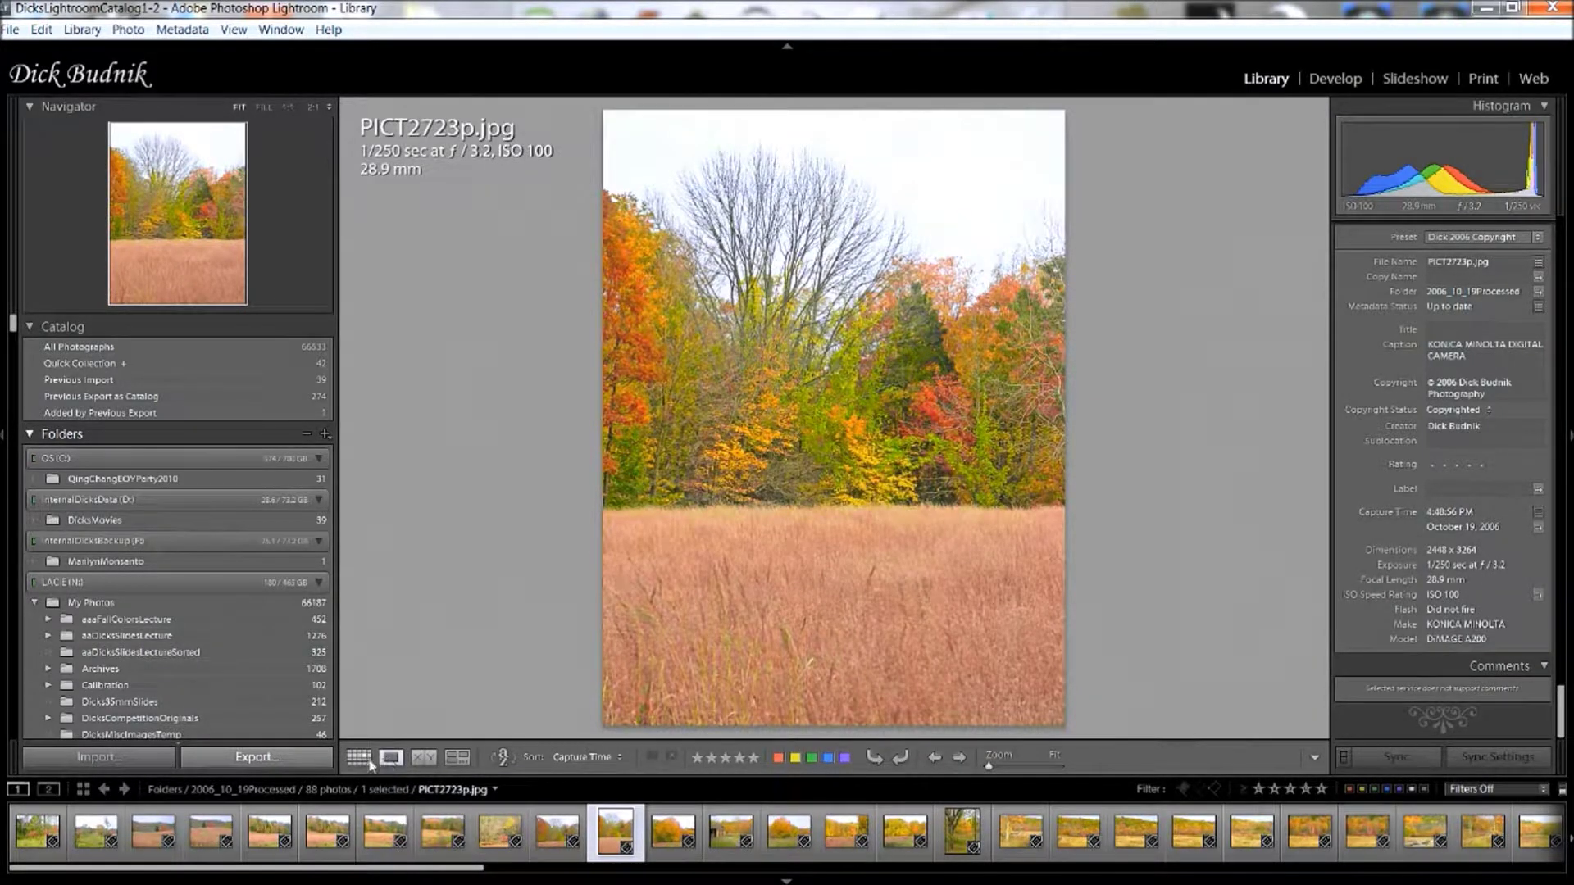
{"action": "left_click", "coordinate": [359, 759]}
{"action": "left_click", "coordinate": [390, 758]}
View PICT2723p in Loupe at Fill, 1:1 and 2:1 magnification.
{"action": "left_click", "coordinate": [262, 106]}
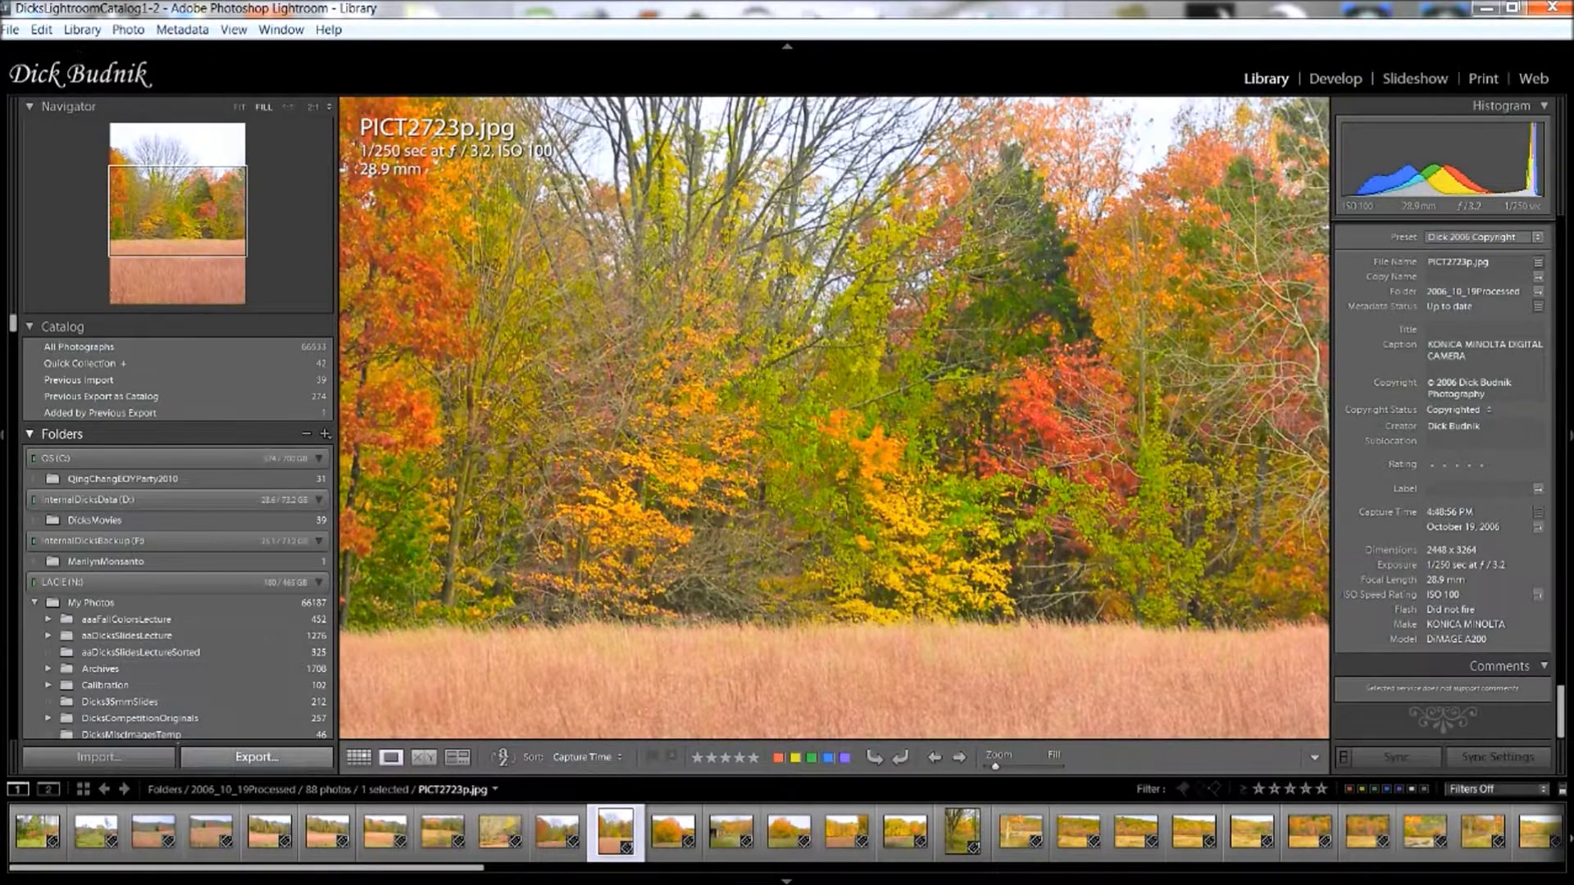
{"action": "left_click", "coordinate": [287, 107]}
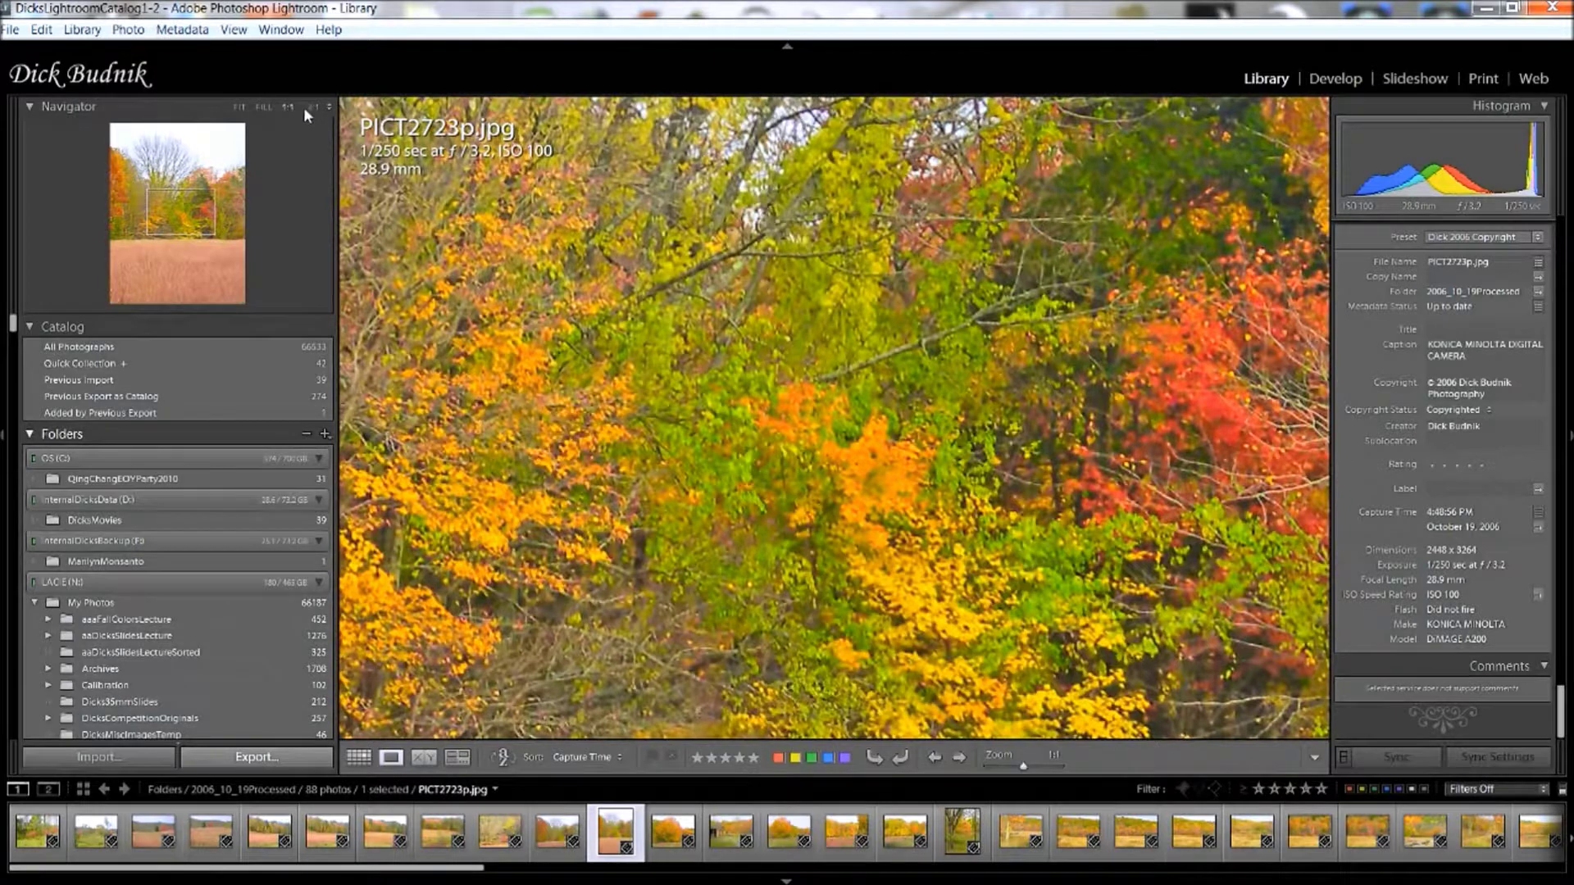
{"action": "left_click", "coordinate": [307, 109]}
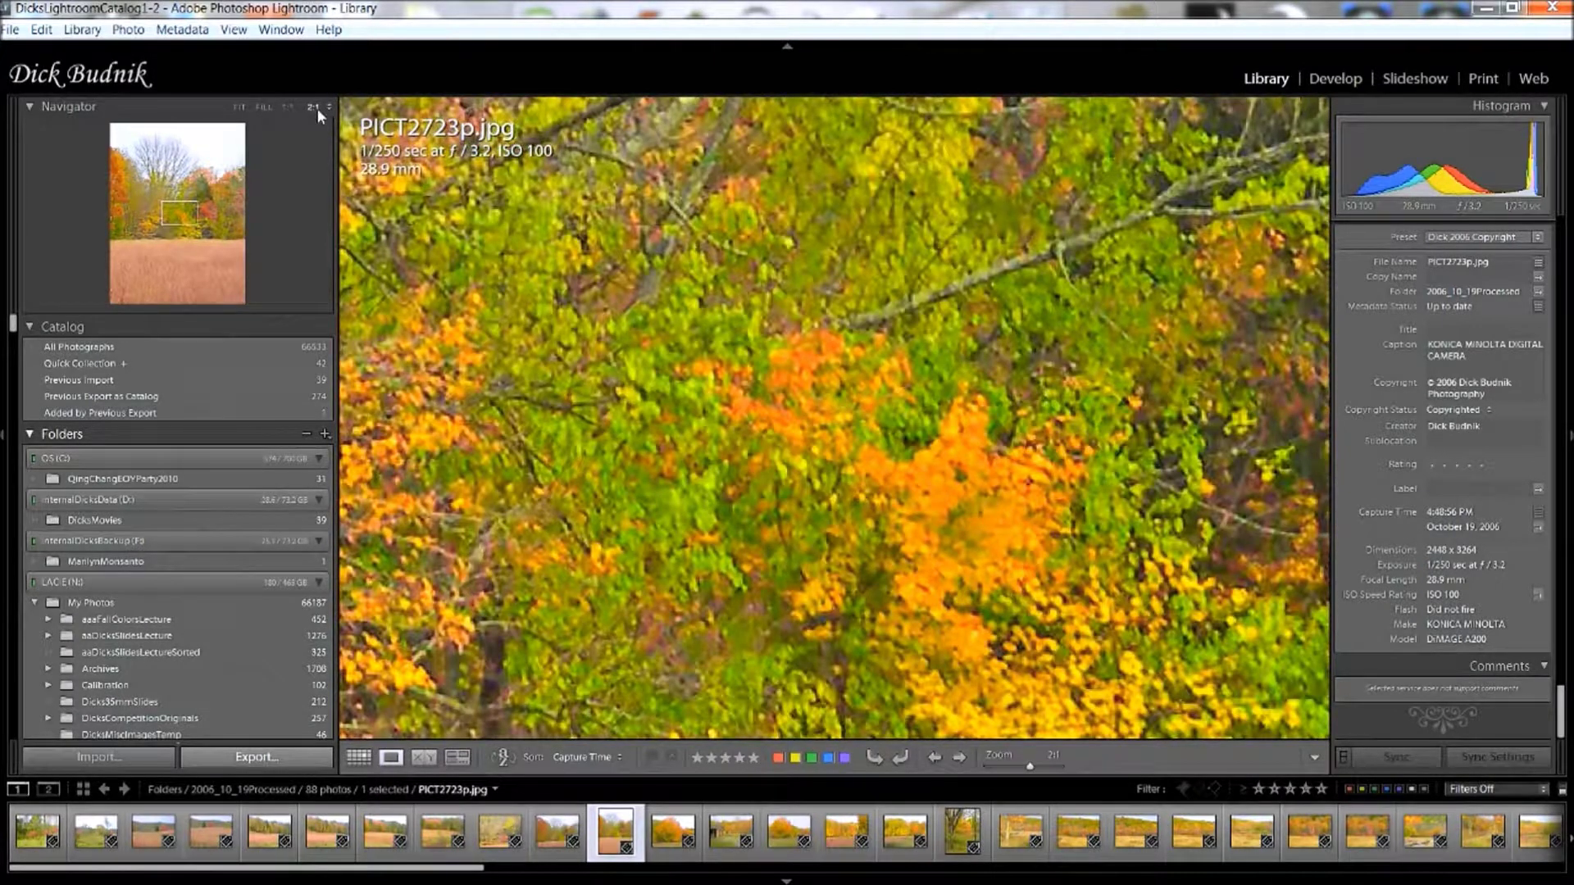
Magnify PICT2723p to 11:1, then reduce the magnification to 4:1.
{"action": "left_click", "coordinate": [329, 107]}
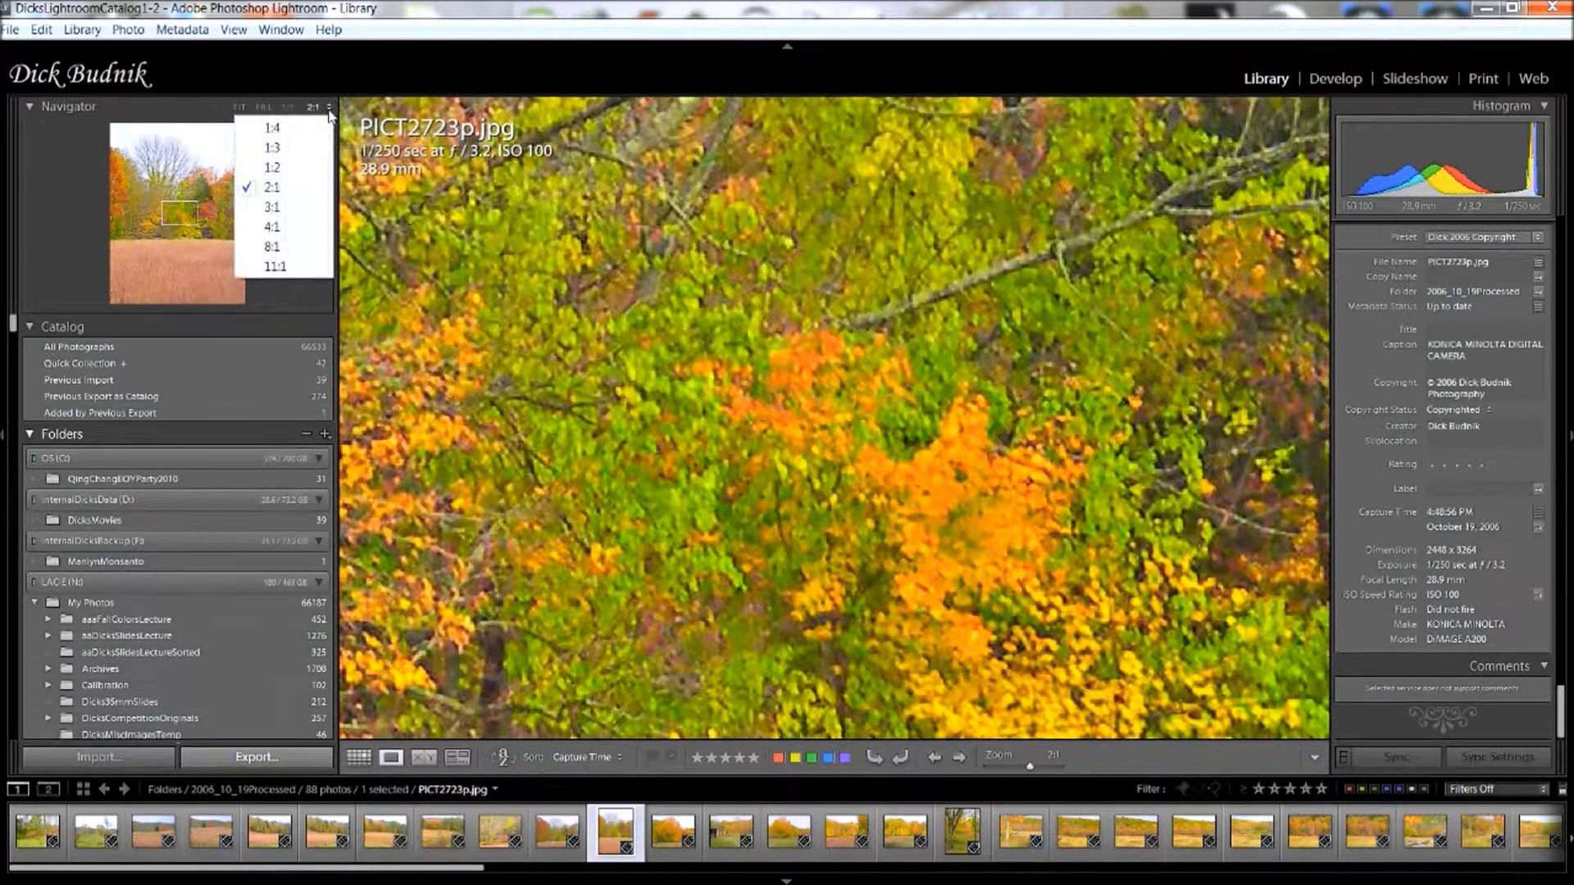
{"action": "left_click", "coordinate": [270, 268]}
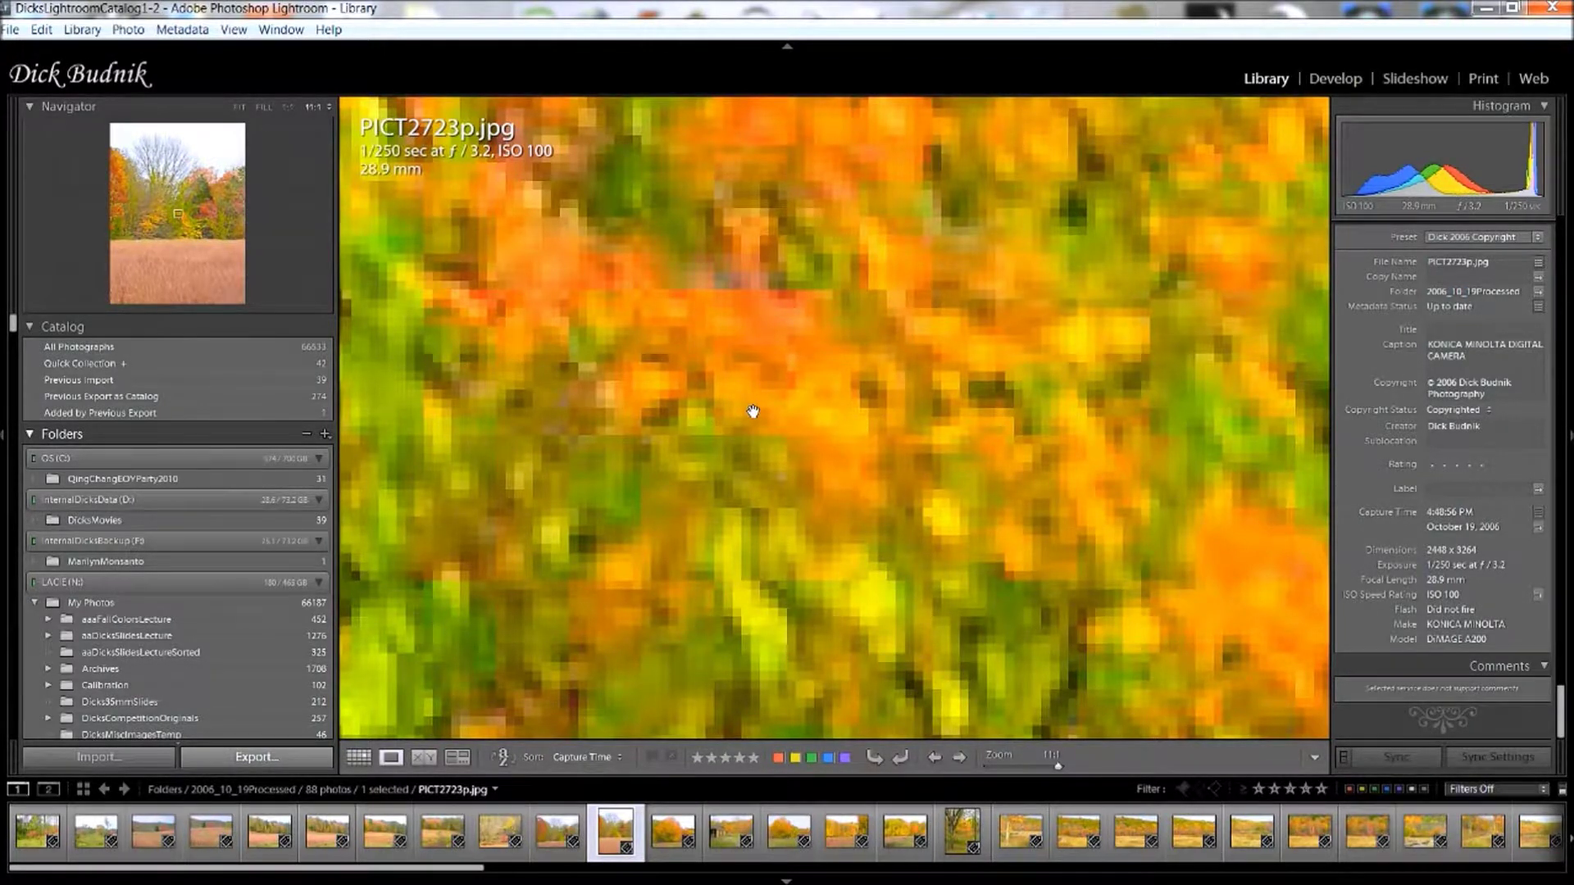
{"action": "left_click", "coordinate": [325, 109]}
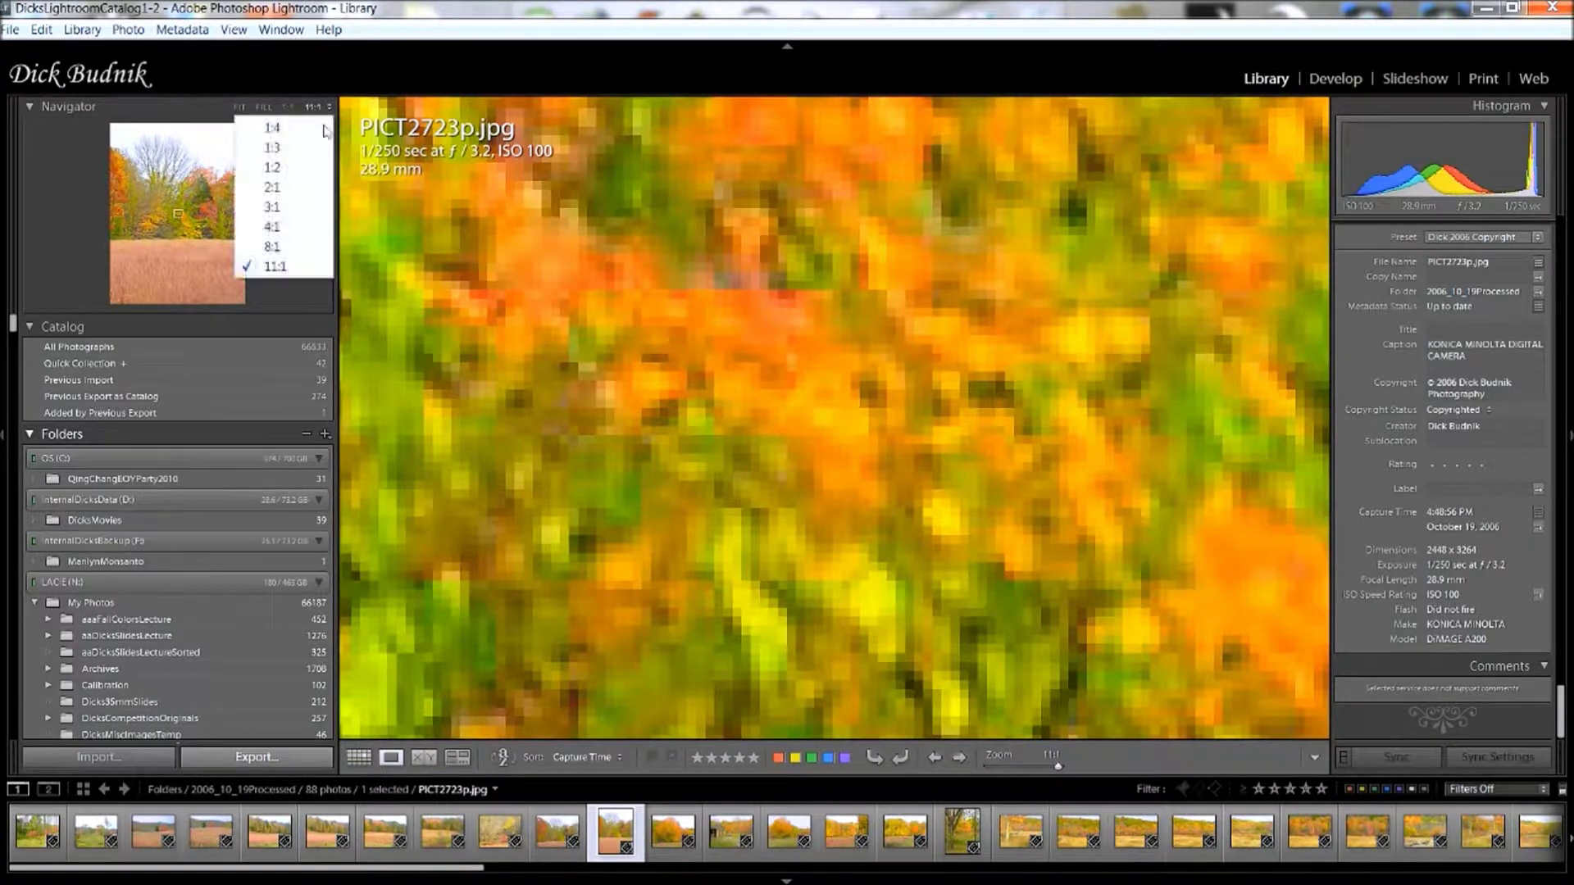
{"action": "left_click", "coordinate": [274, 229]}
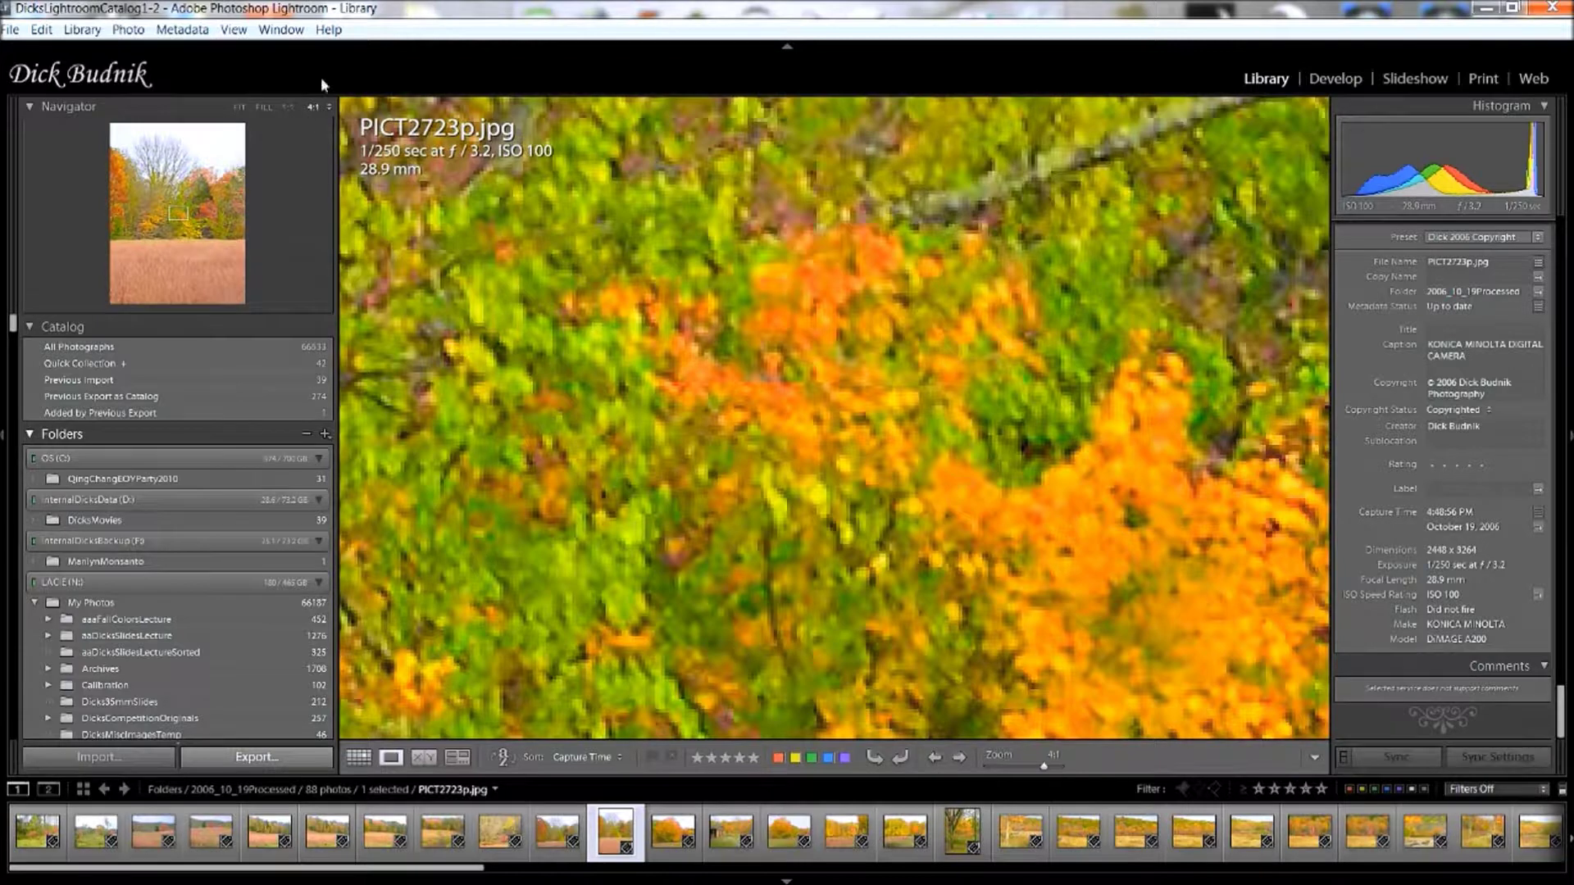
Go back to Grid view and reopen PICT2723p in Loupe at 2:1 magnification.
{"action": "key", "text": "g"}
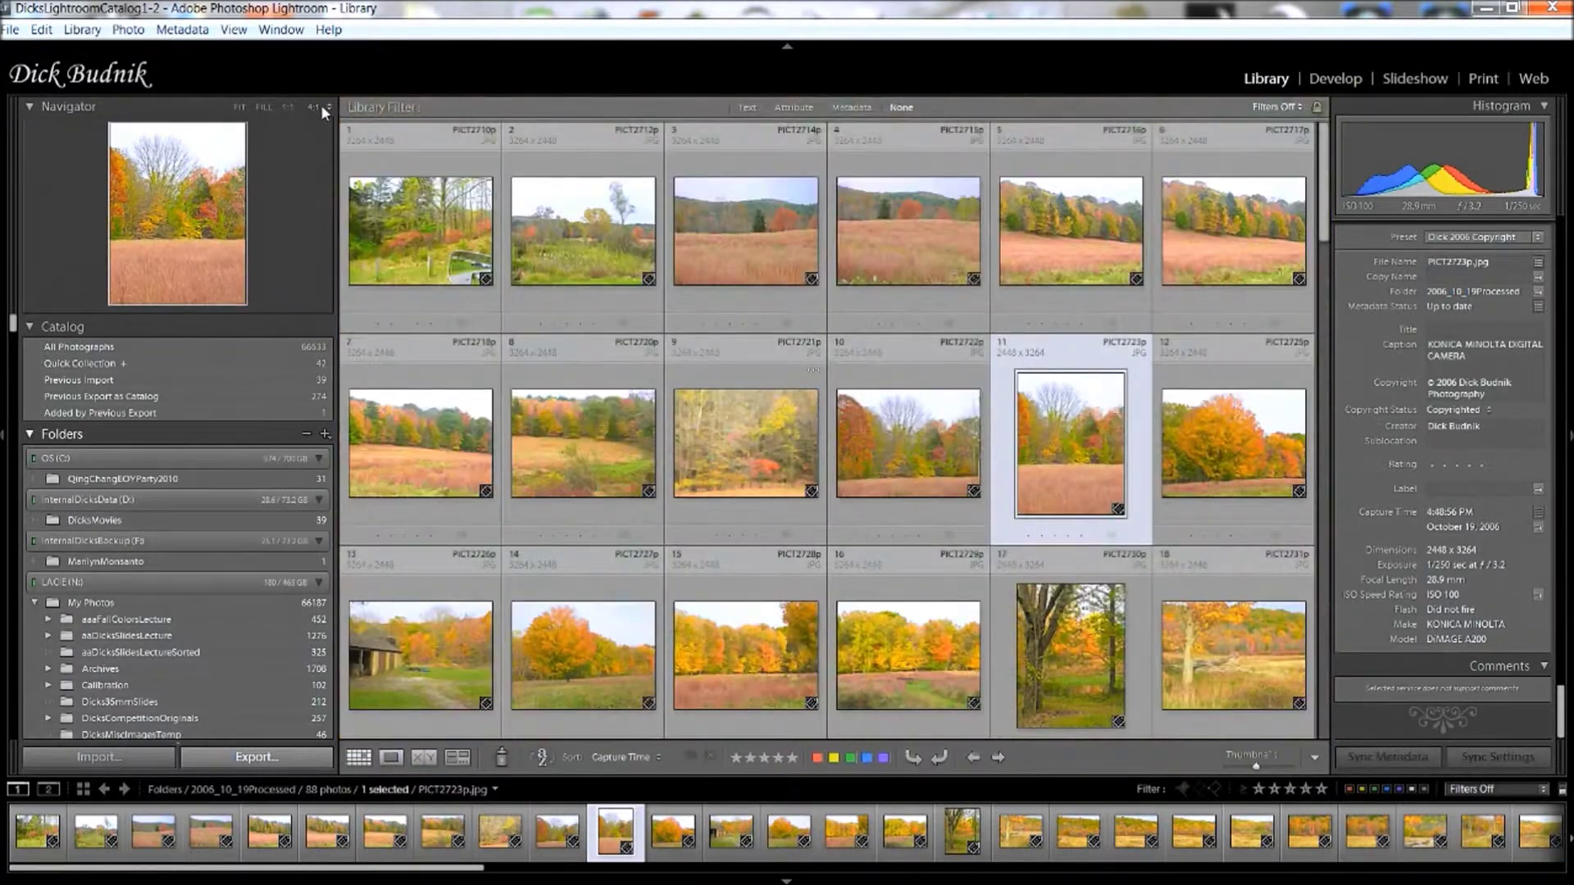
{"action": "left_click", "coordinate": [328, 108]}
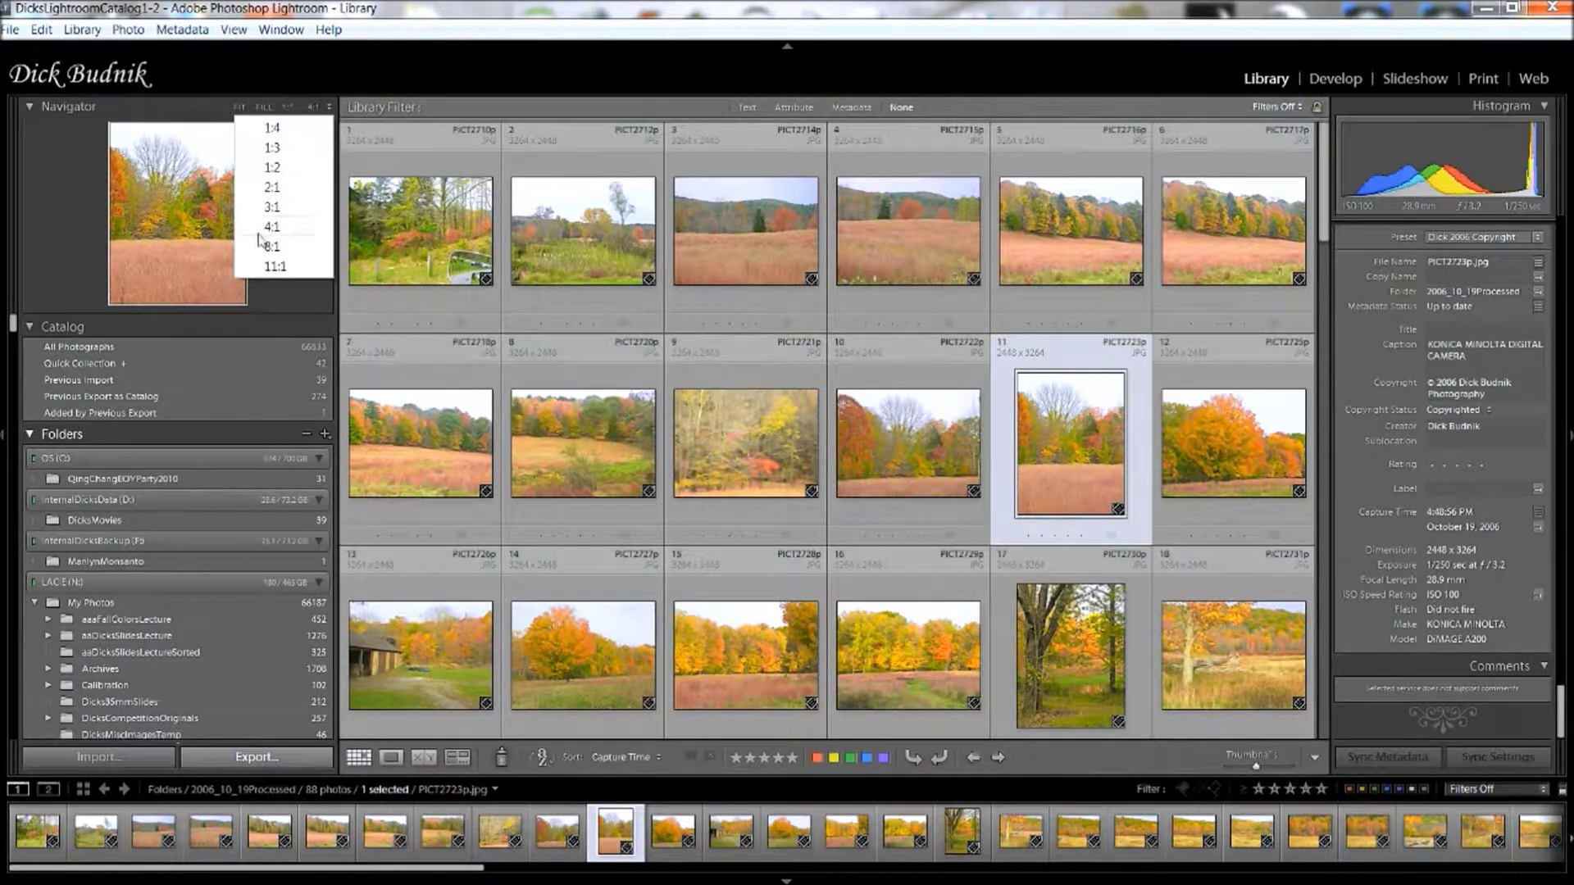
{"action": "left_click", "coordinate": [271, 188]}
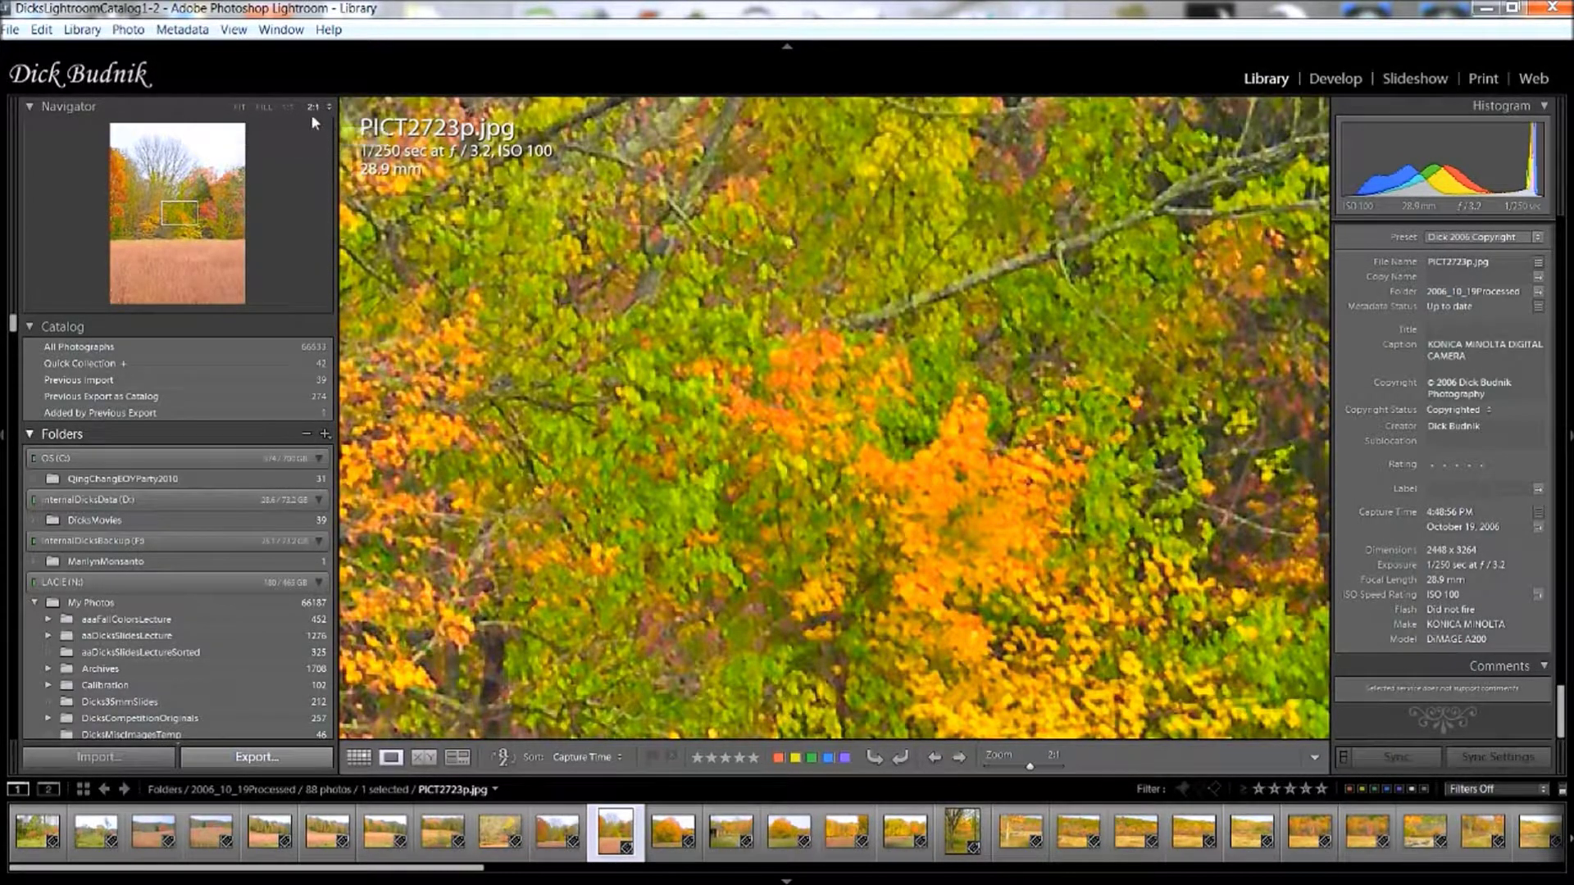
View PICT2723p at 1:1 and pan across the autumn trees above the field.
{"action": "left_click", "coordinate": [289, 108]}
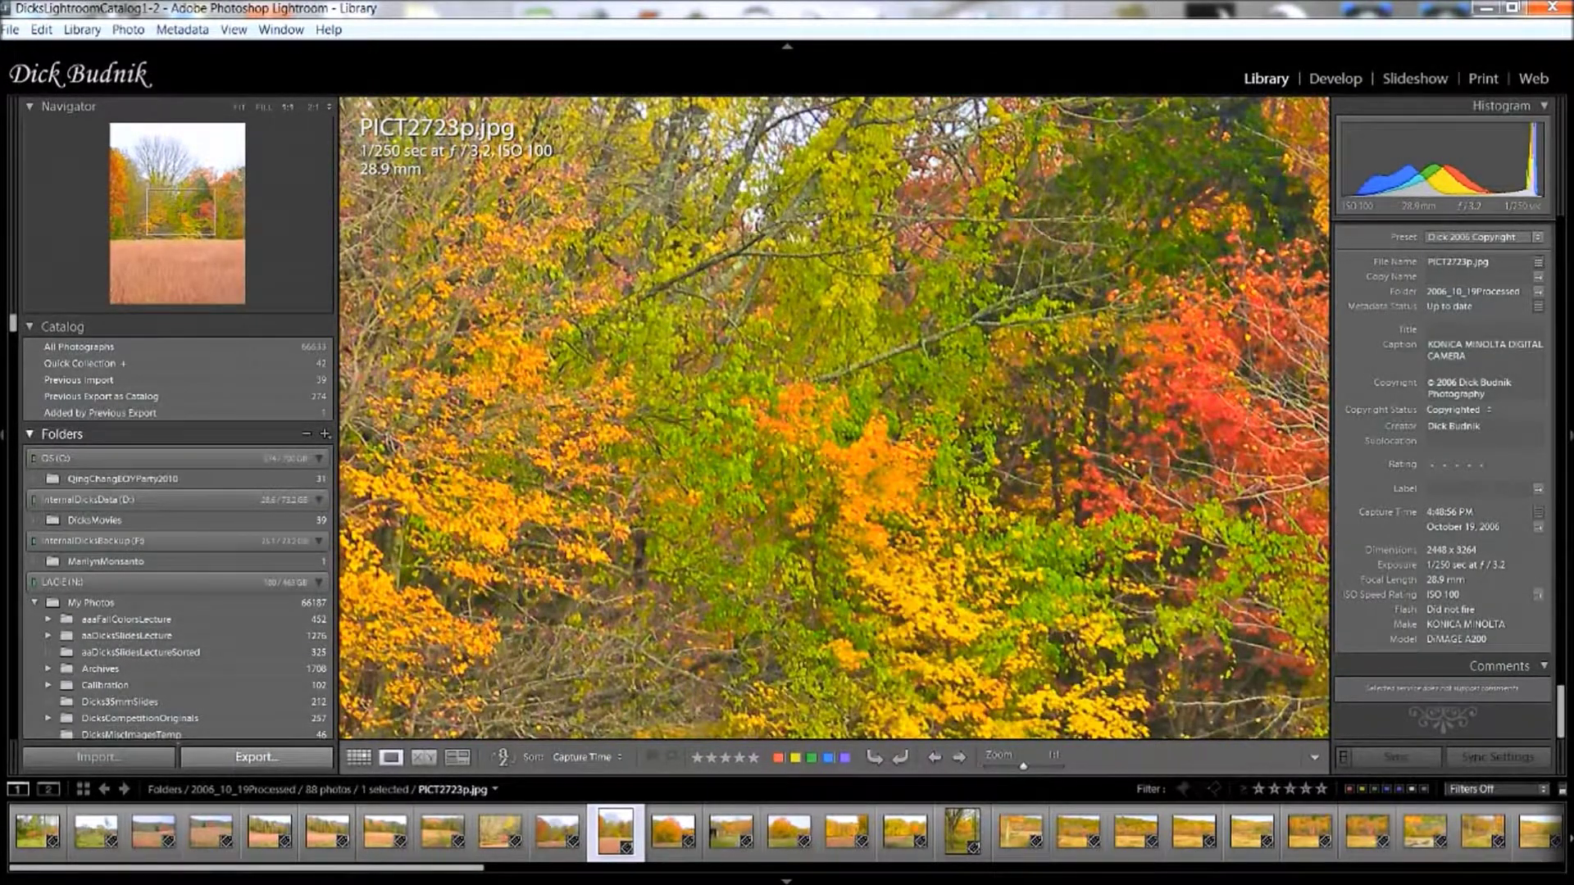
{"action": "mouse_move", "coordinate": [181, 213]}
{"action": "left_mouse_down"}
{"action": "mouse_move", "coordinate": [176, 160]}
{"action": "mouse_move", "coordinate": [187, 235]}
{"action": "mouse_move", "coordinate": [176, 160]}
{"action": "mouse_move", "coordinate": [185, 230]}
{"action": "mouse_move", "coordinate": [190, 215]}
{"action": "left_mouse_up"}
{"action": "key", "text": "z"}
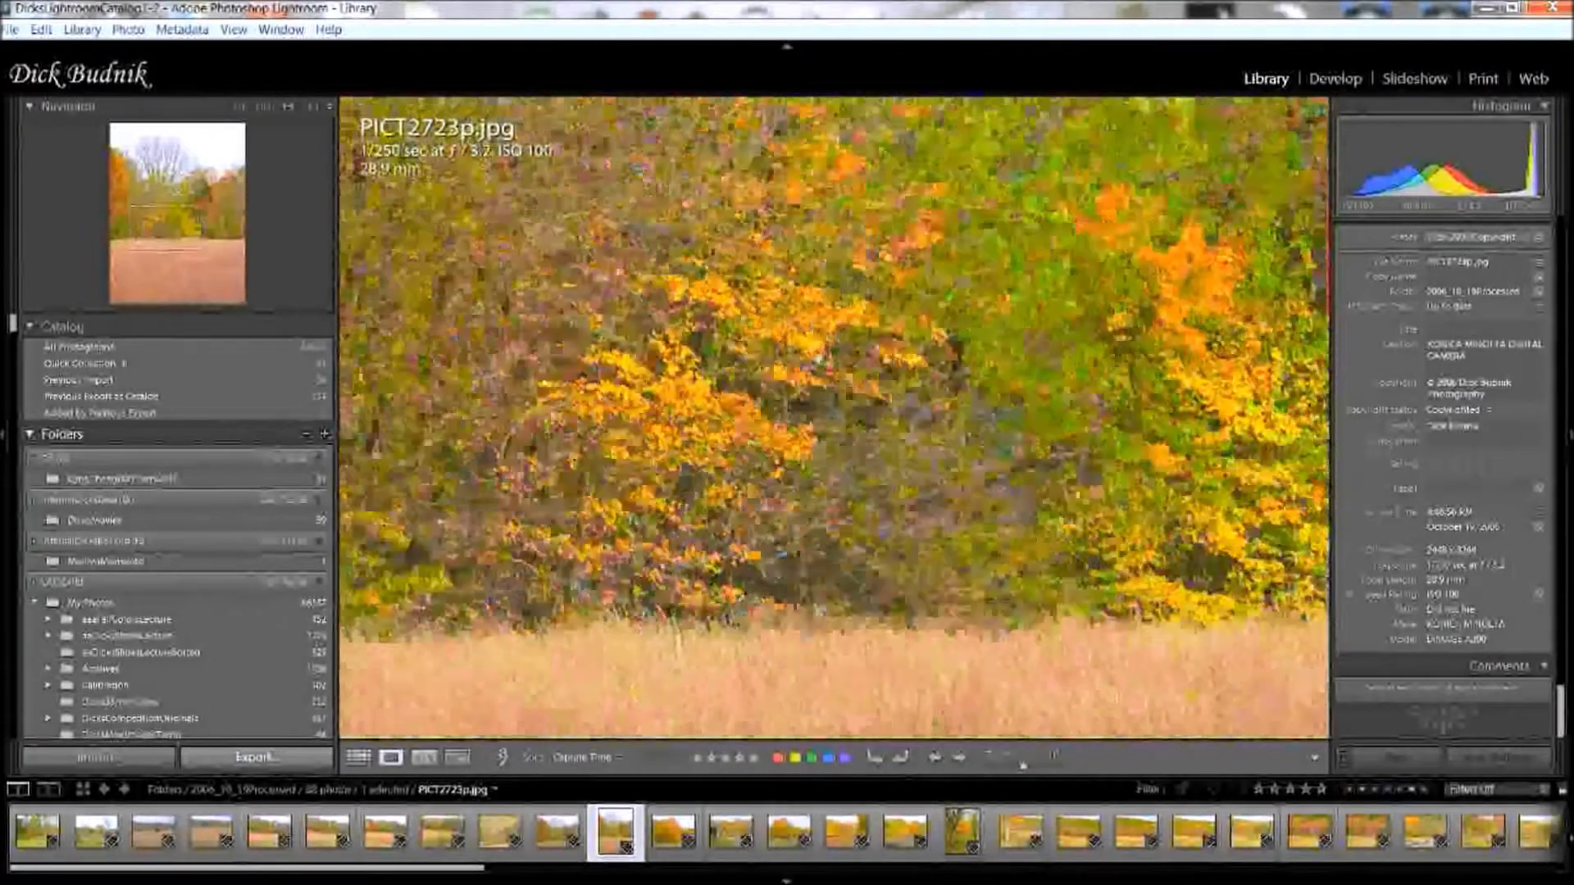
{"action": "left_click_drag", "start_coordinate": [820, 358], "coordinate": [680, 344]}
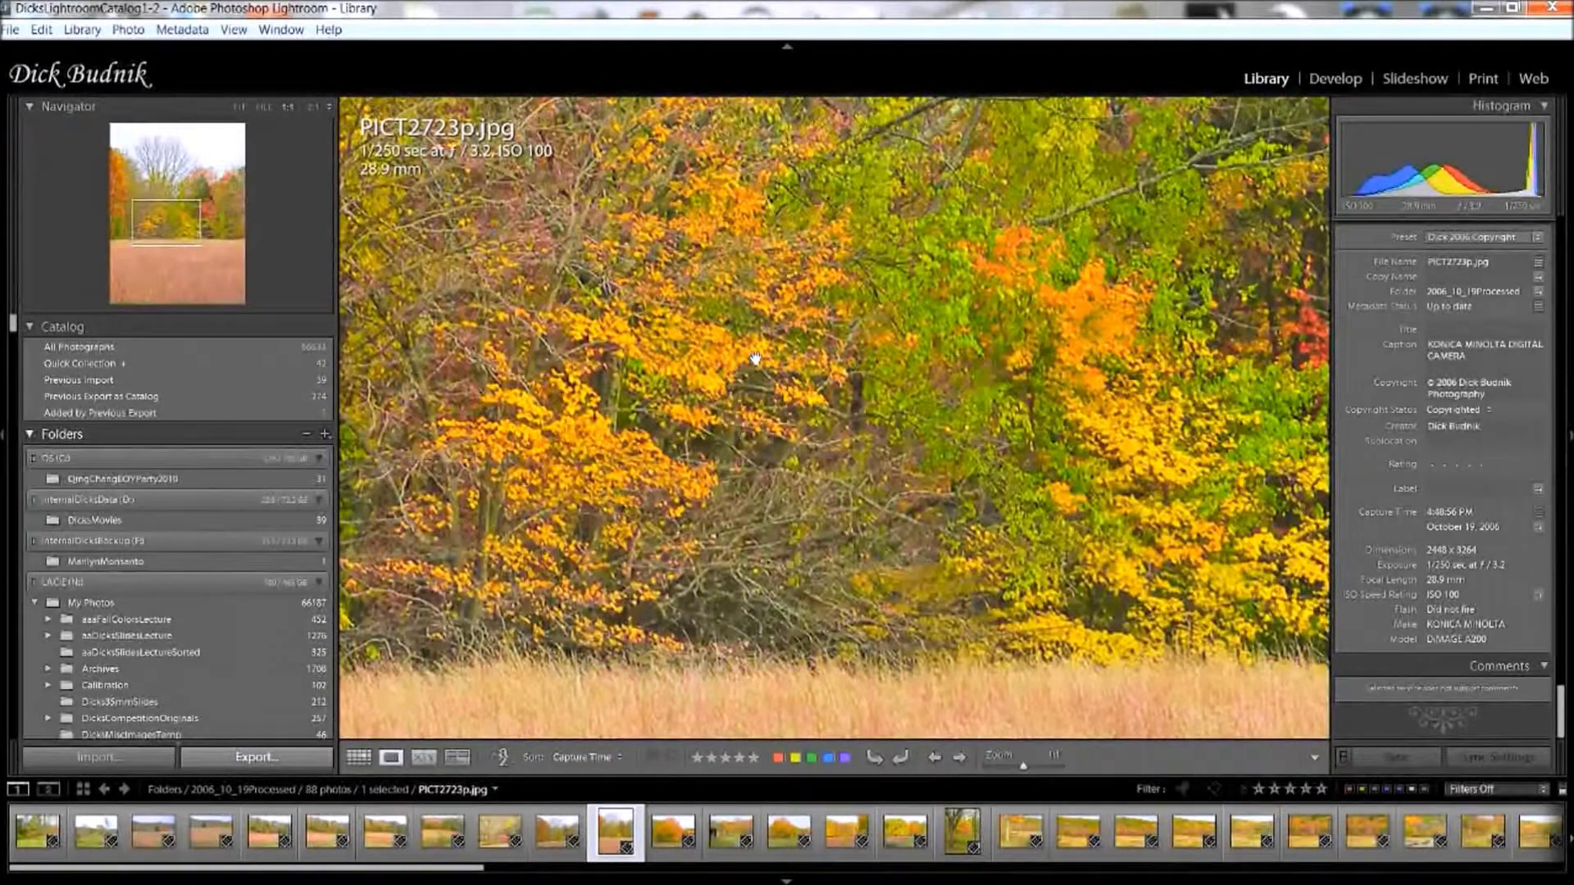
Toggle PICT2723p between Fill and 1:1 magnification, finishing at Fill.
{"action": "left_click", "coordinate": [780, 388]}
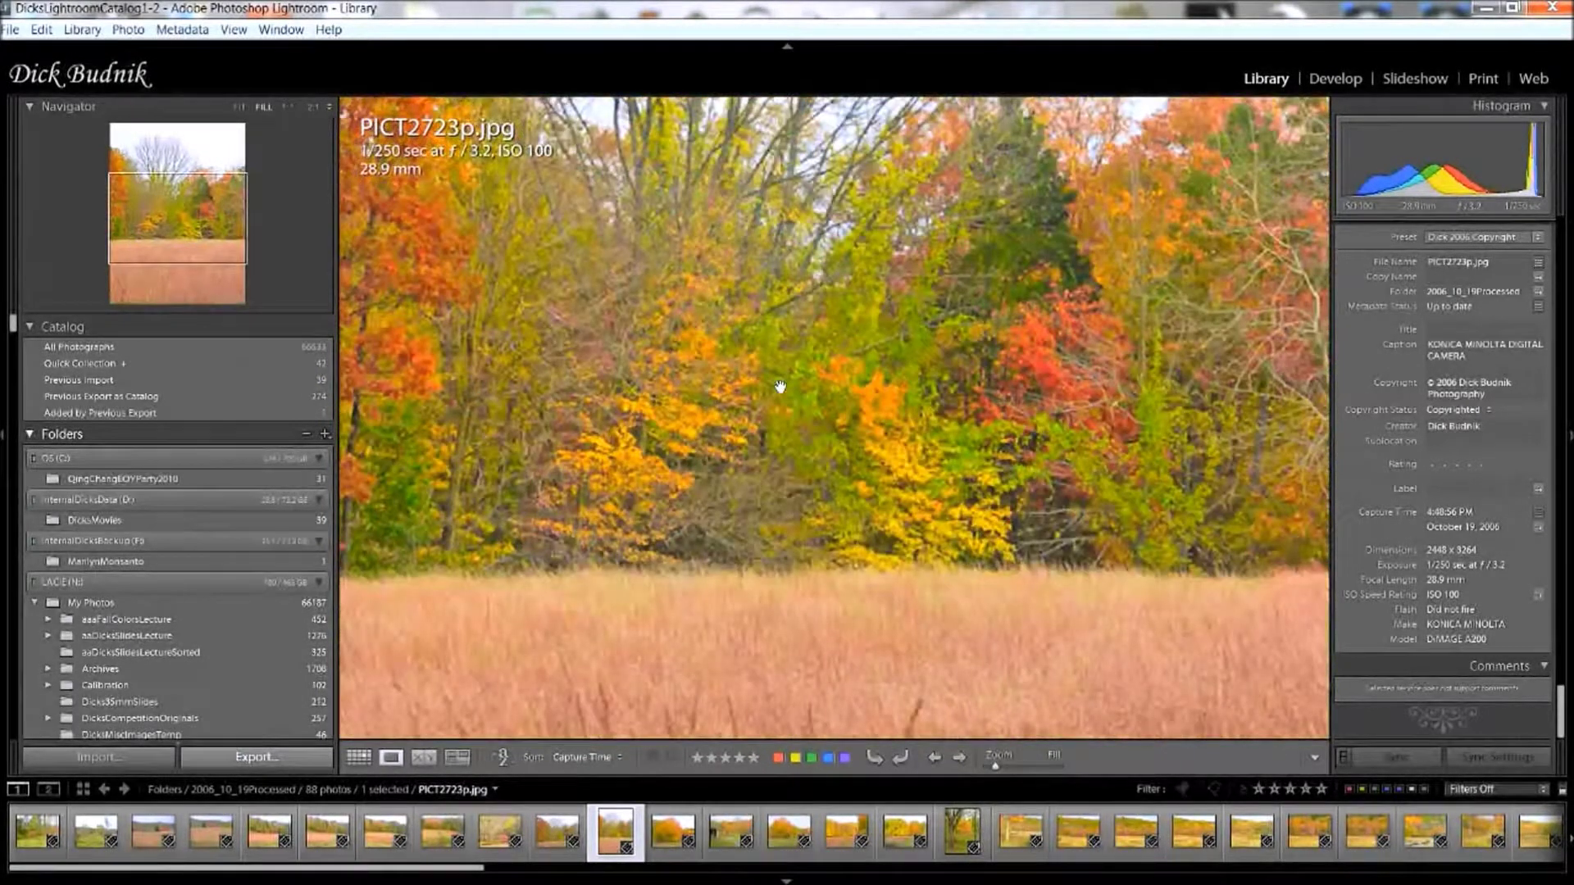
{"action": "left_click", "coordinate": [779, 388]}
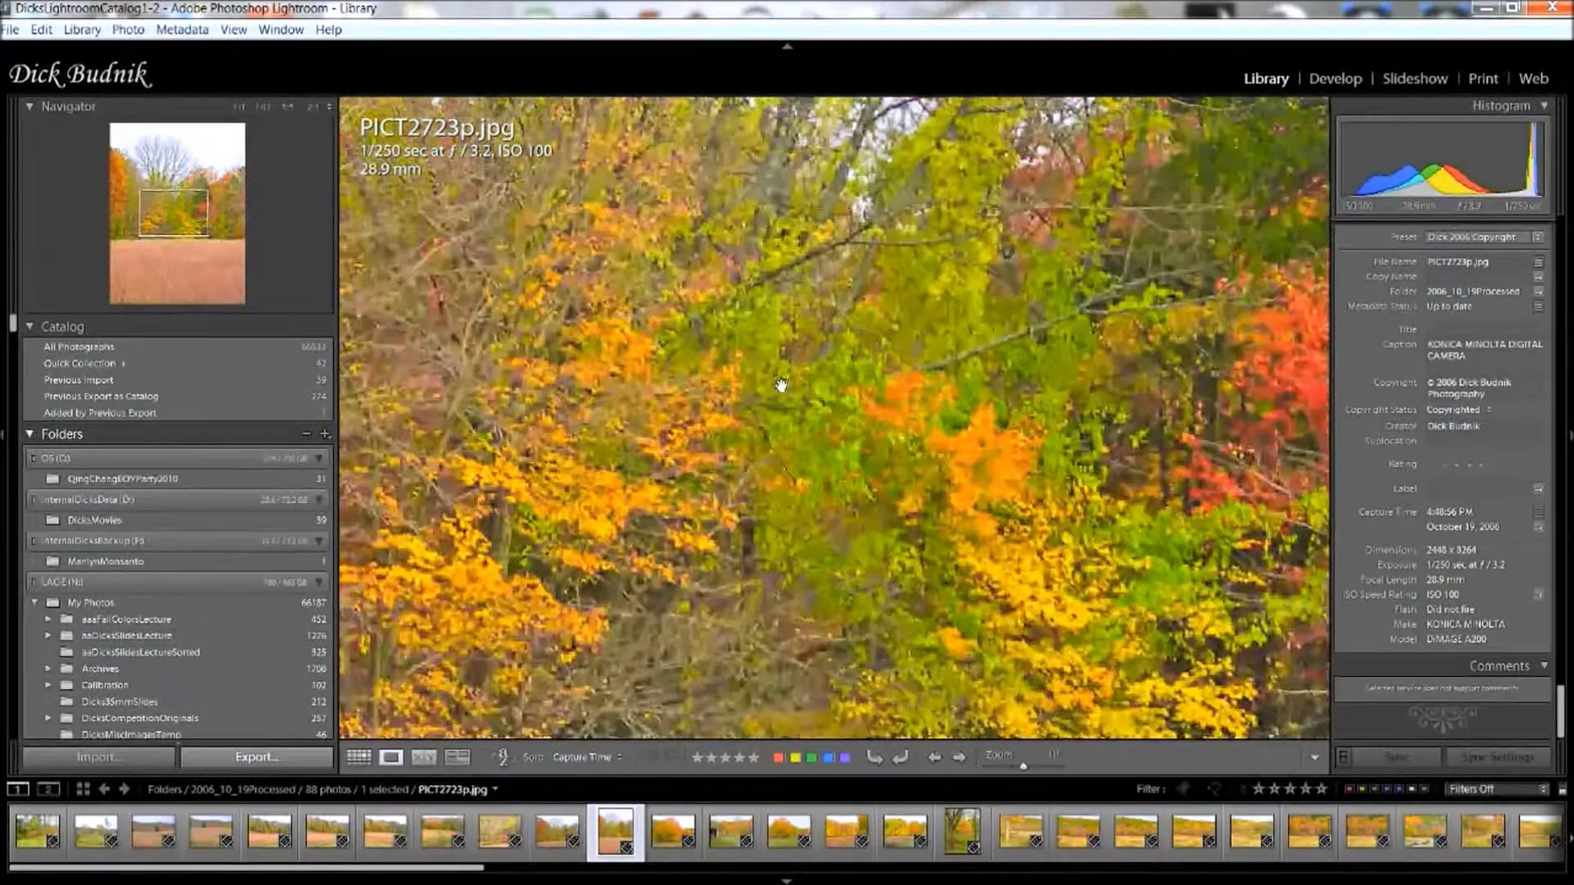
{"action": "left_click", "coordinate": [780, 387]}
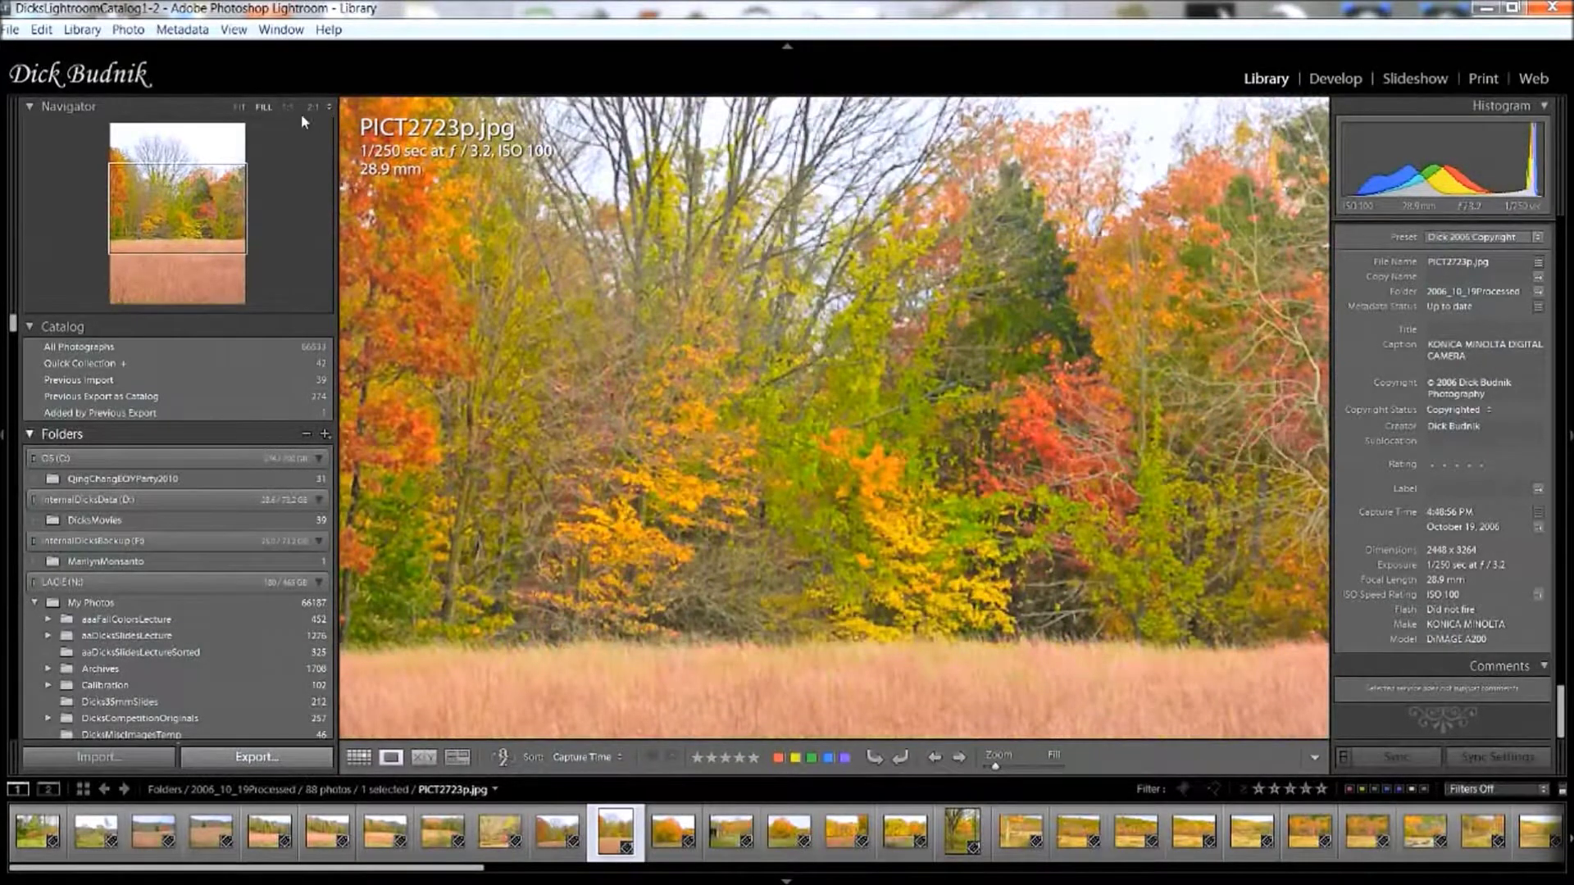
View PICT2723p at Fit, and toggle it repeatedly between Fit and 2:1 magnification, finishing at Fit.
{"action": "left_click", "coordinate": [239, 107]}
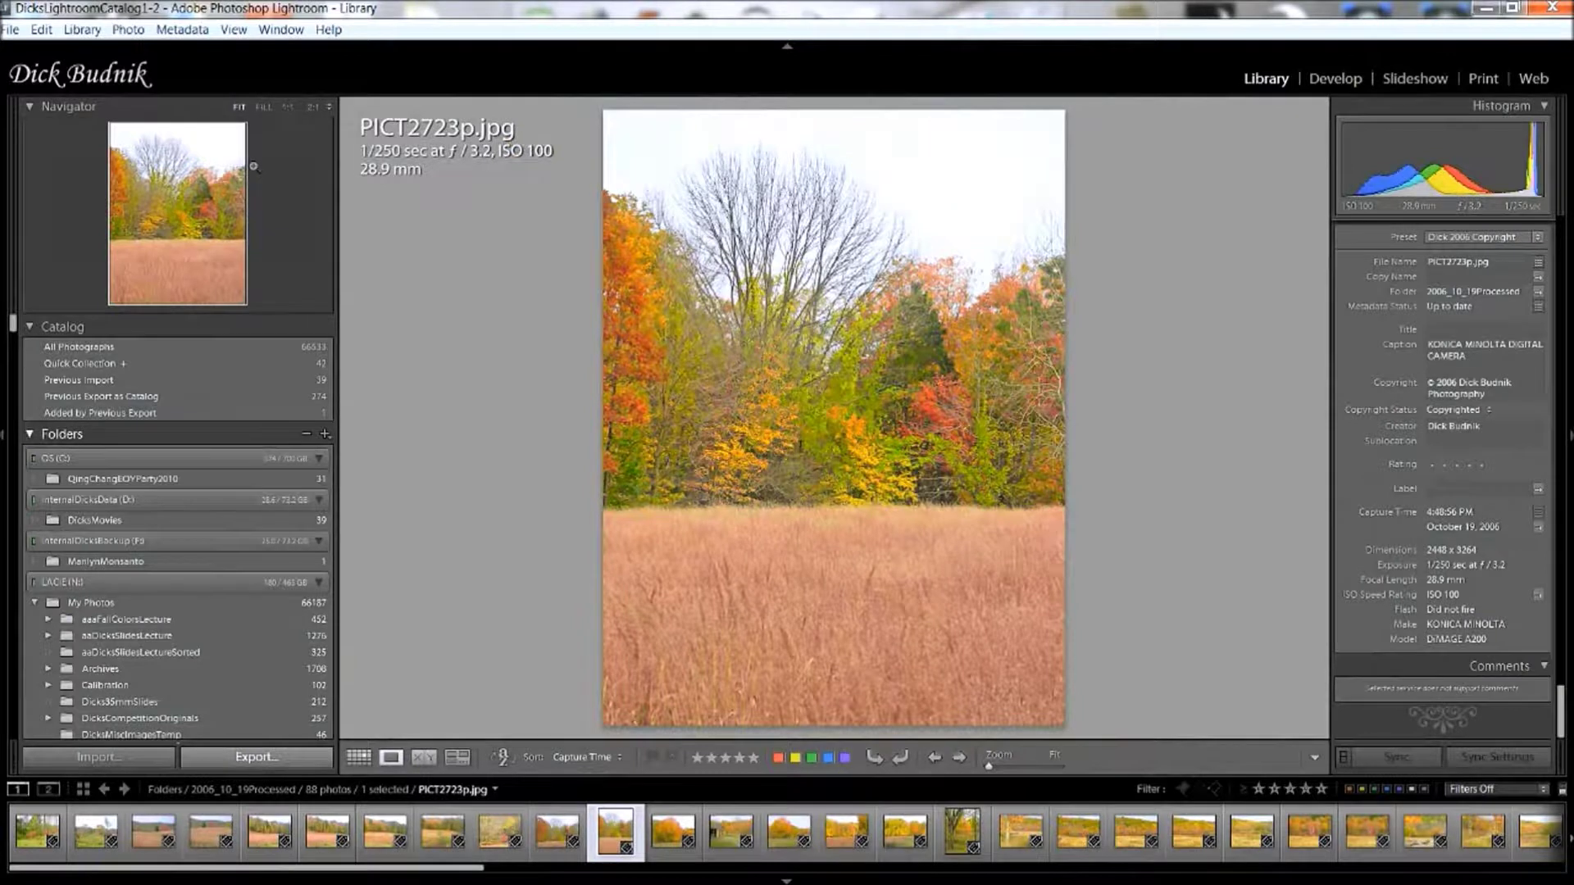
{"action": "left_click", "coordinate": [312, 108]}
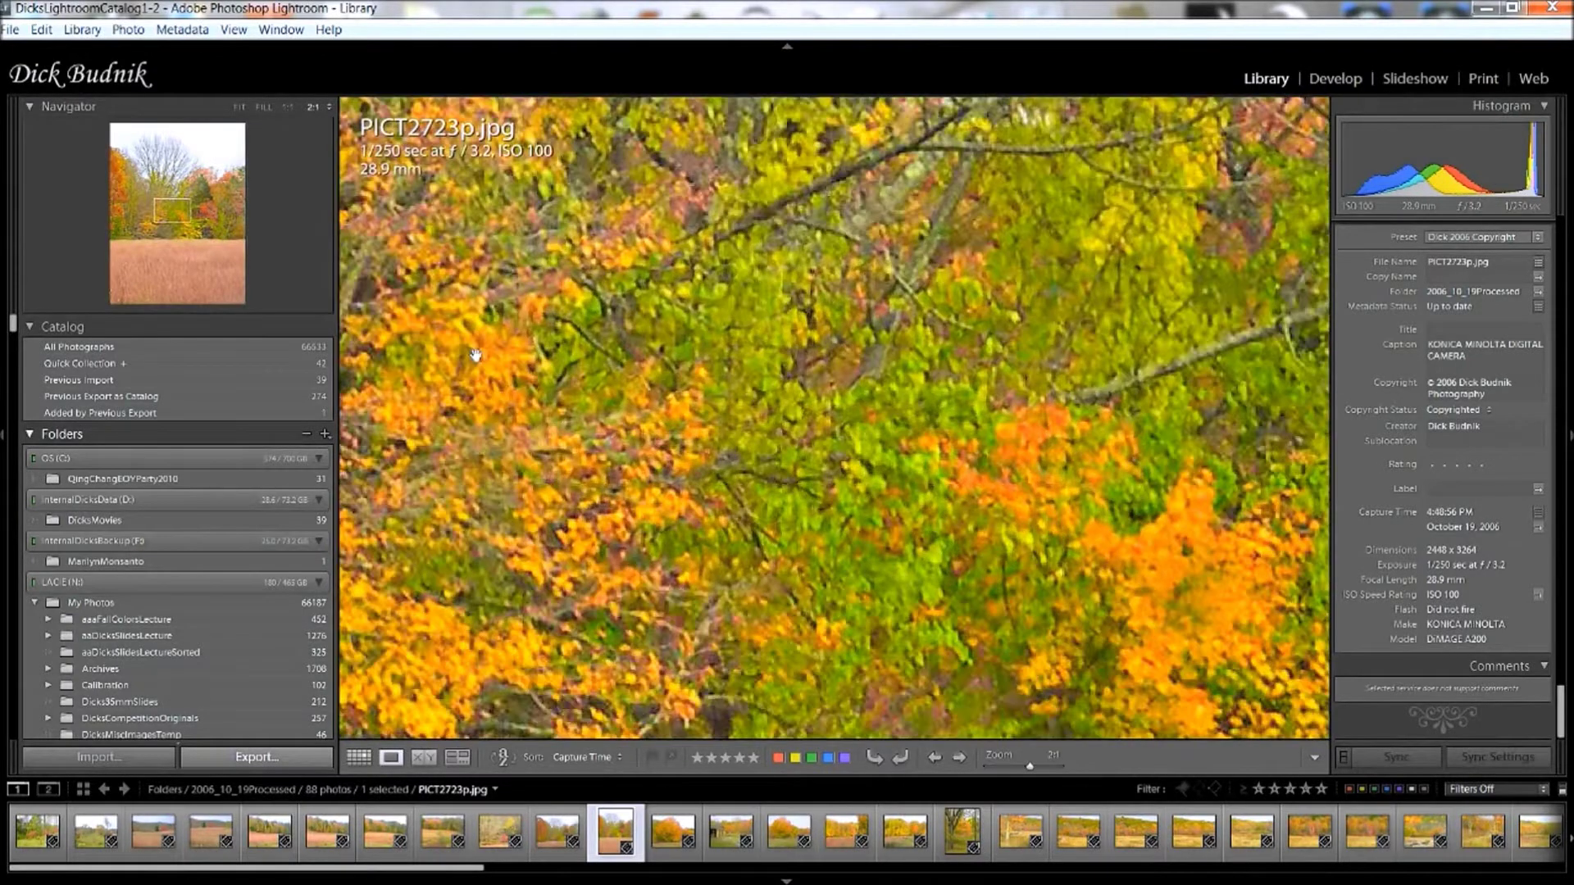
{"action": "left_click", "coordinate": [831, 421]}
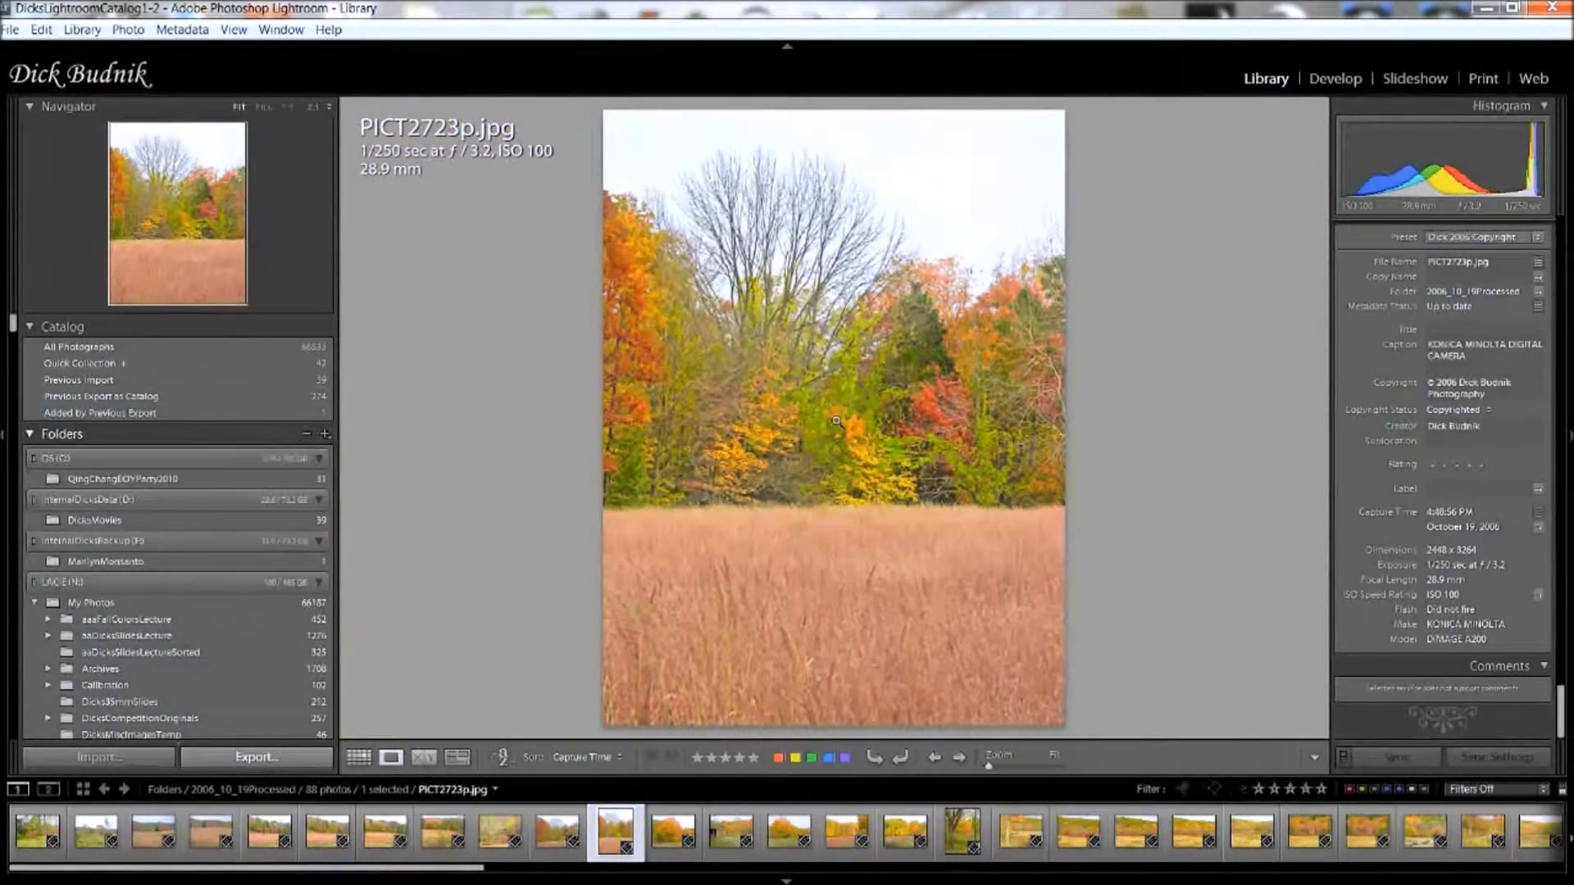
{"action": "left_click", "coordinate": [834, 421]}
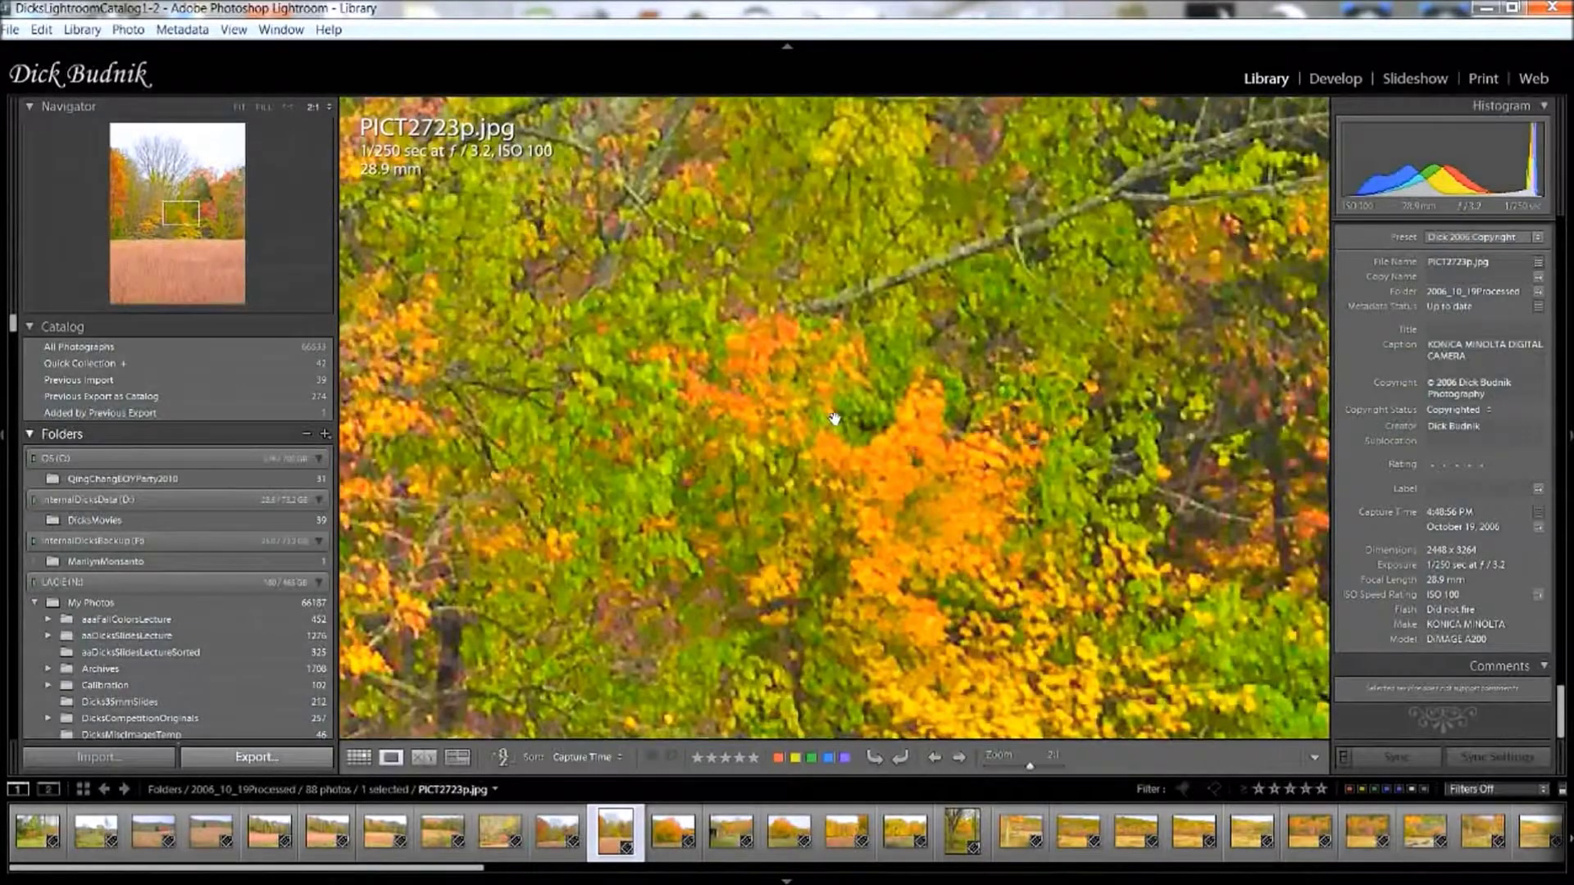
{"action": "left_click", "coordinate": [834, 419]}
{"action": "left_click", "coordinate": [835, 420]}
{"action": "left_click", "coordinate": [836, 419]}
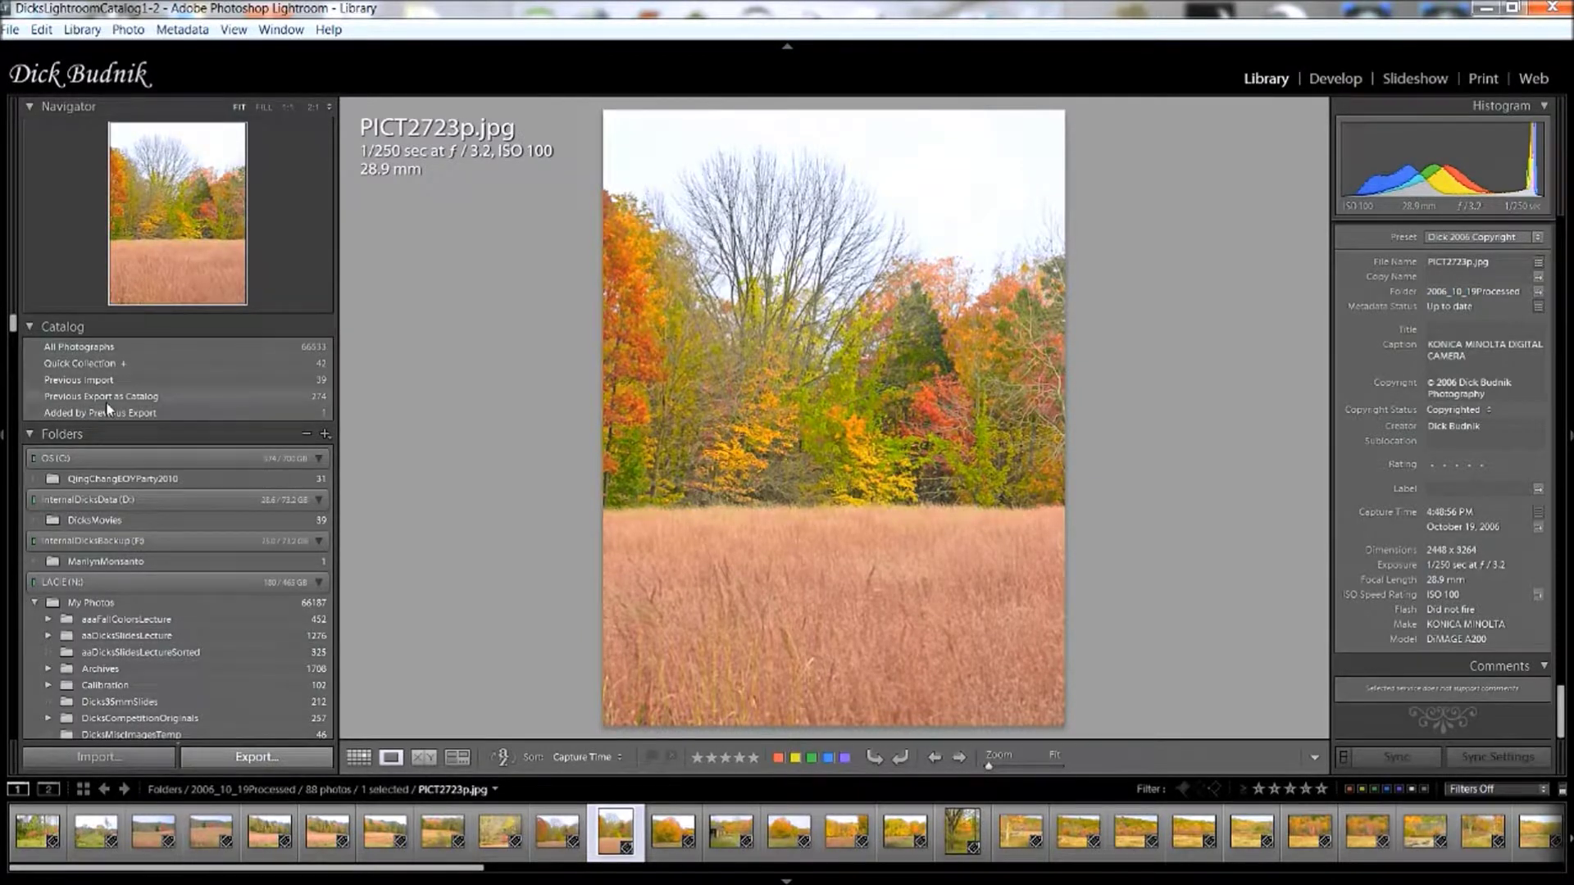
Magnify the screen around the Catalog section to examine its photo groups, and restore the normal screen size.
{"action": "key", "text": "super+plus"}
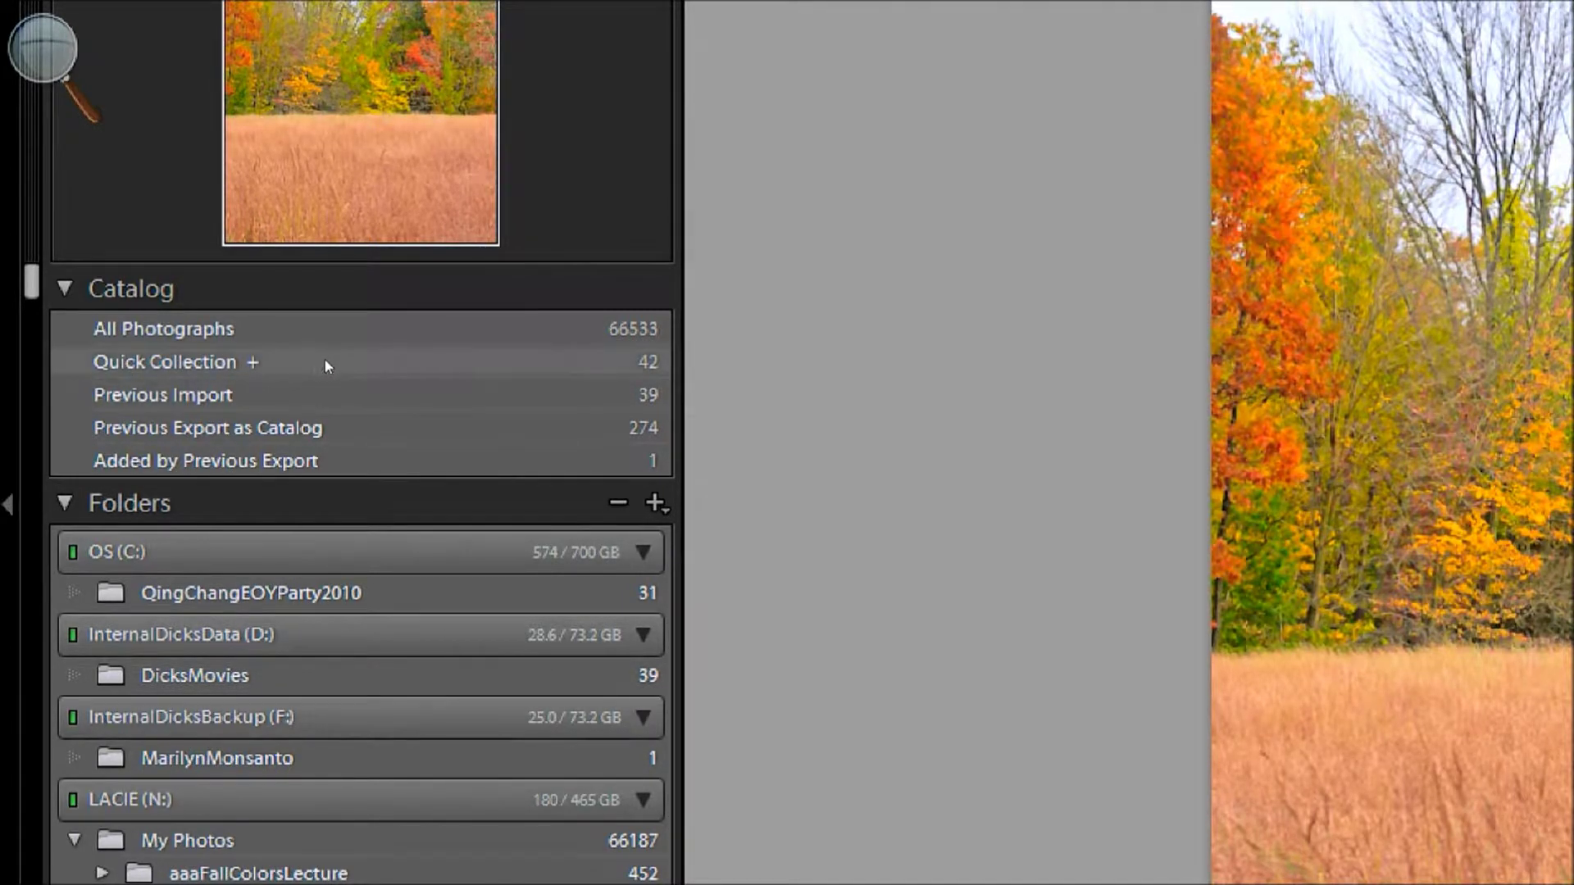
{"action": "left_click", "coordinate": [540, 430]}
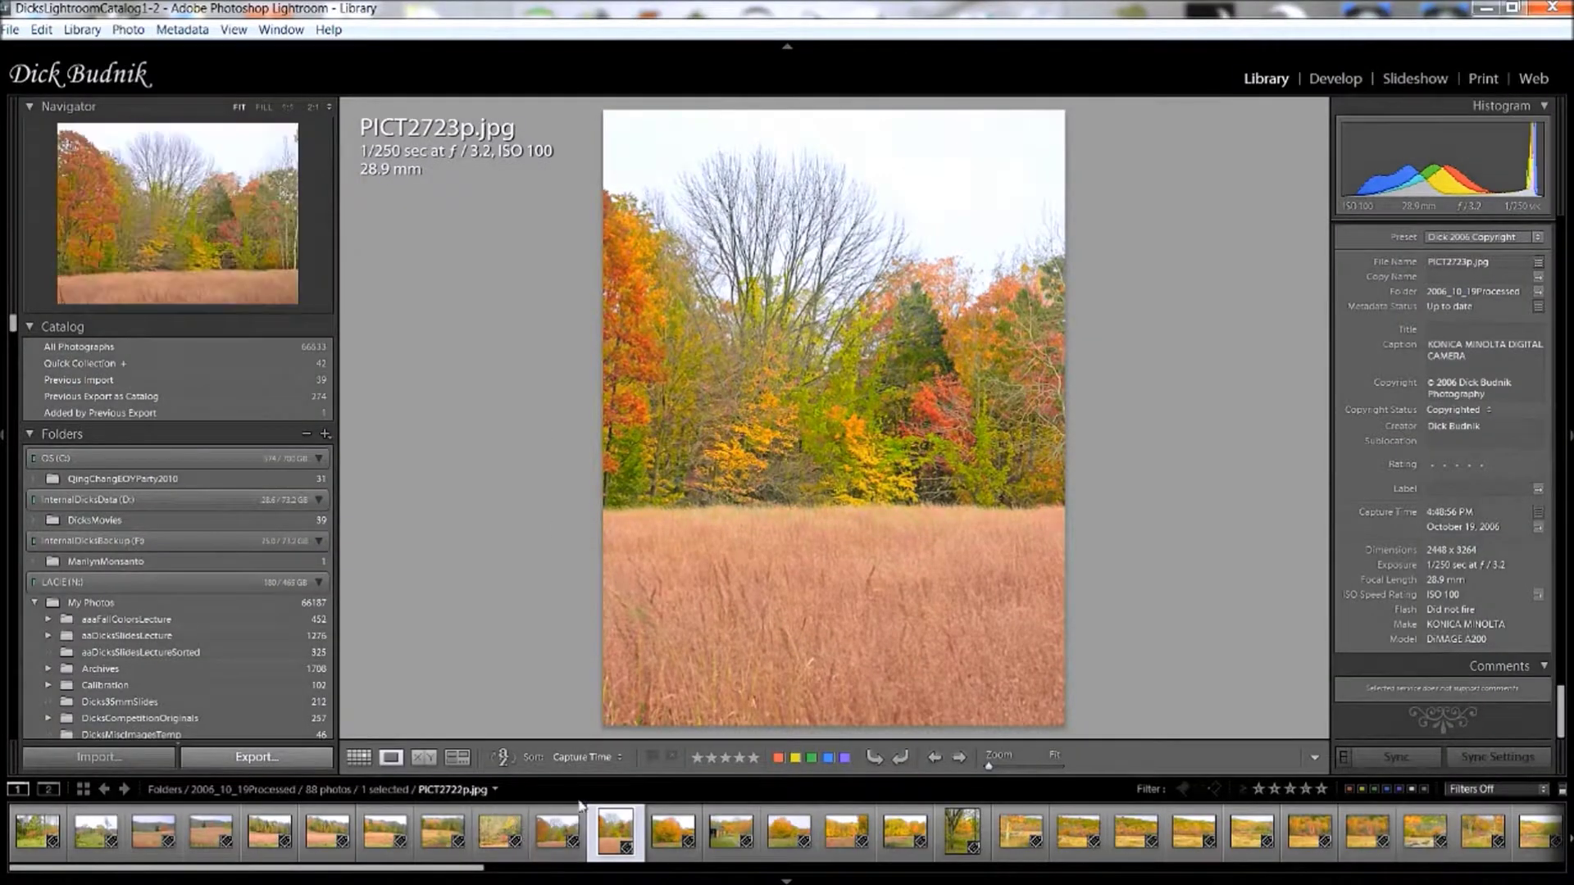
Return to Grid view, add PICT2718p to the Quick Collection, and remove it again.
{"action": "left_click", "coordinate": [357, 759]}
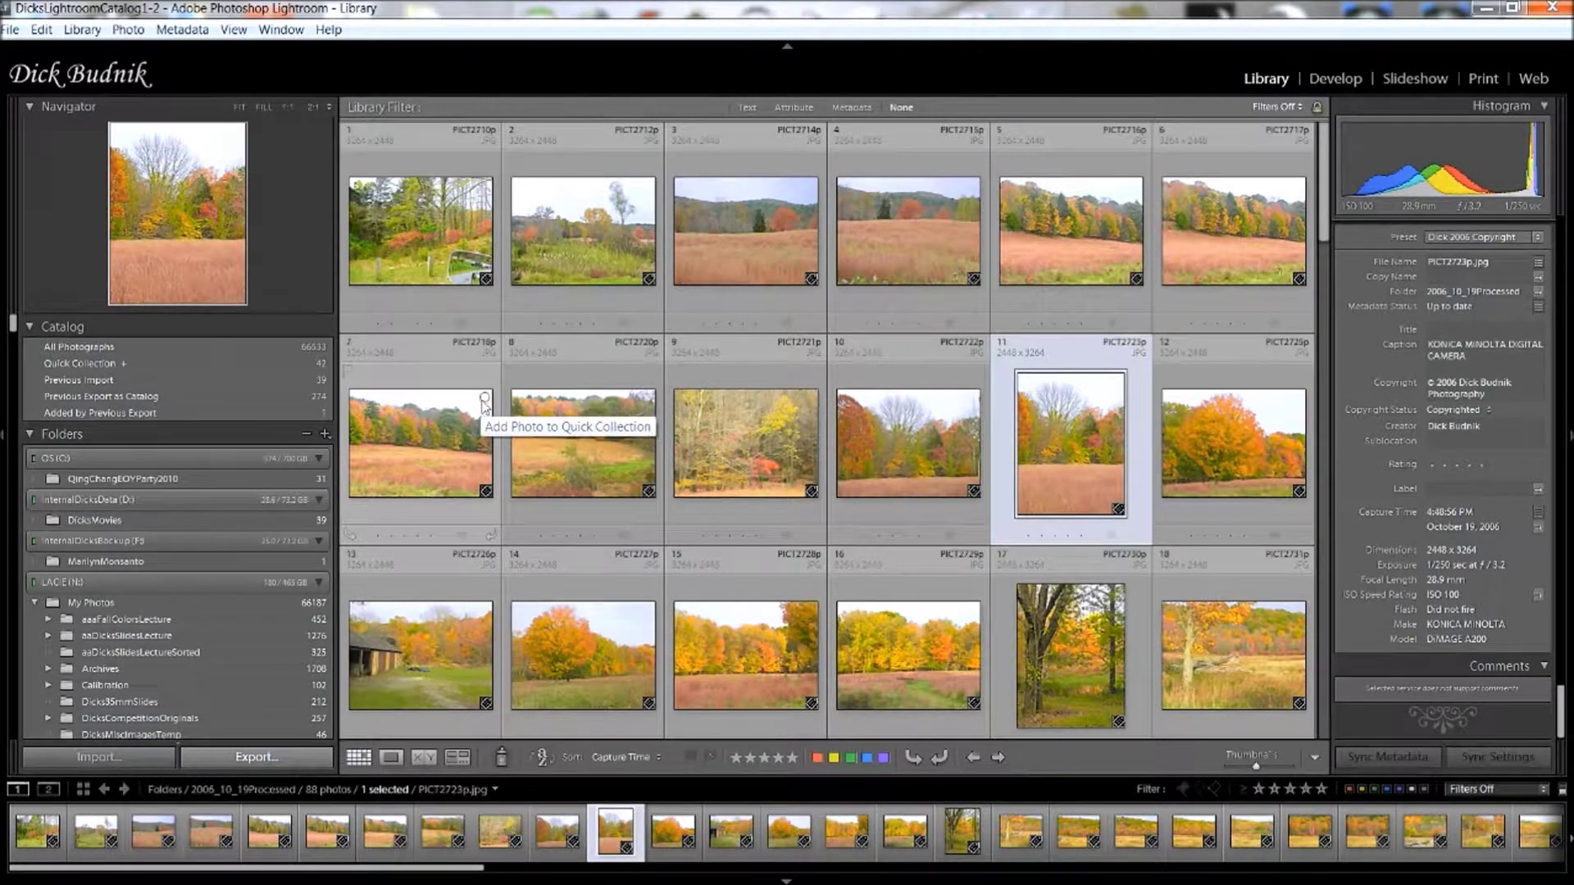
{"action": "left_click", "coordinate": [484, 399]}
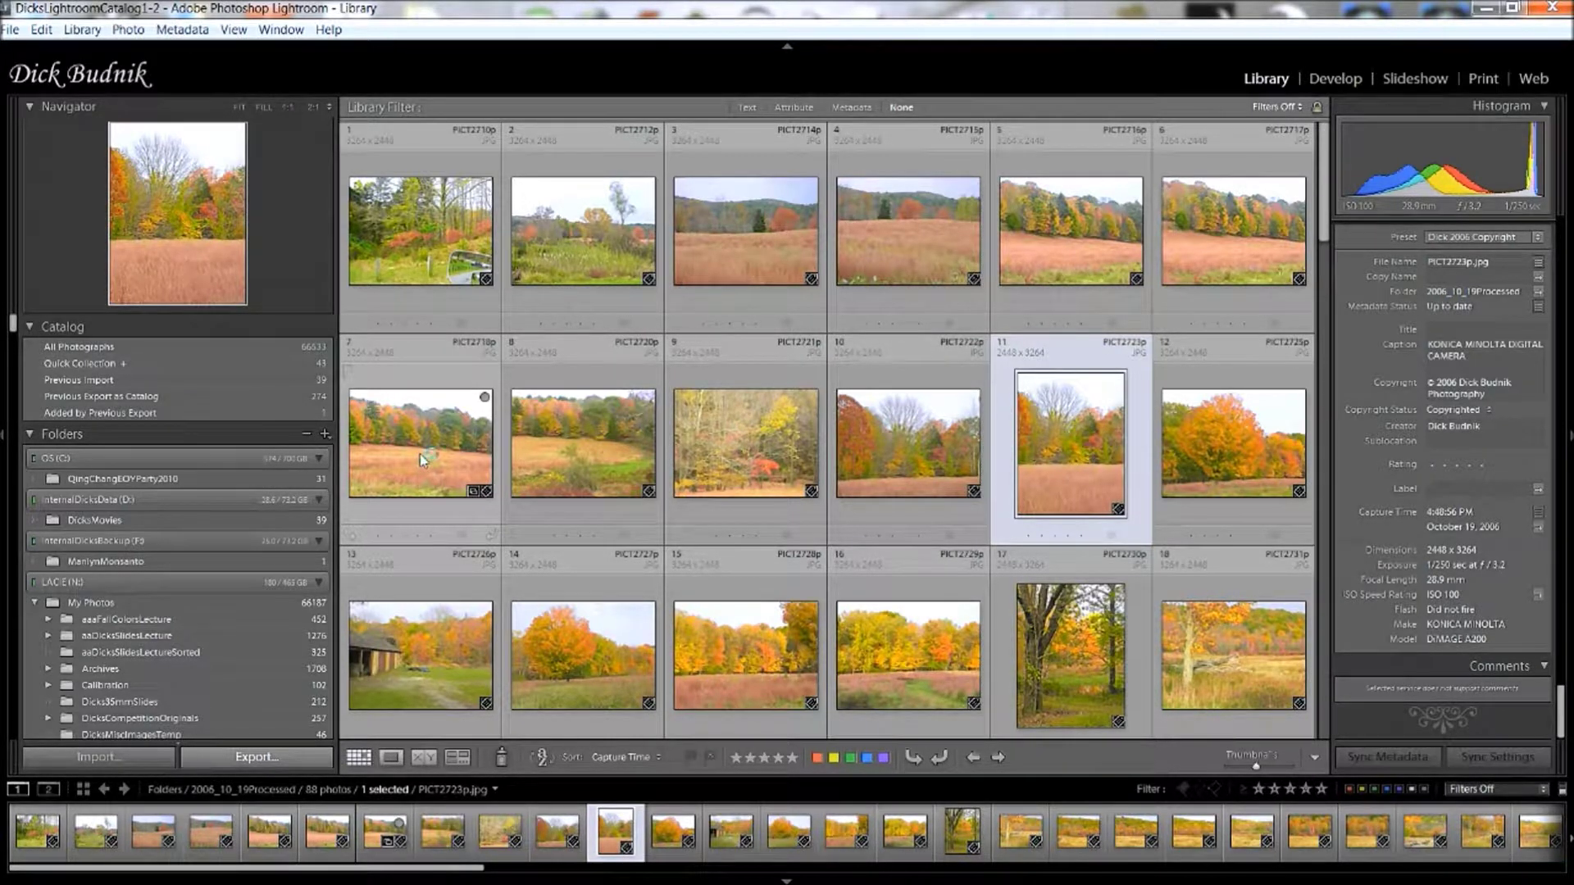
{"action": "left_click", "coordinate": [484, 399]}
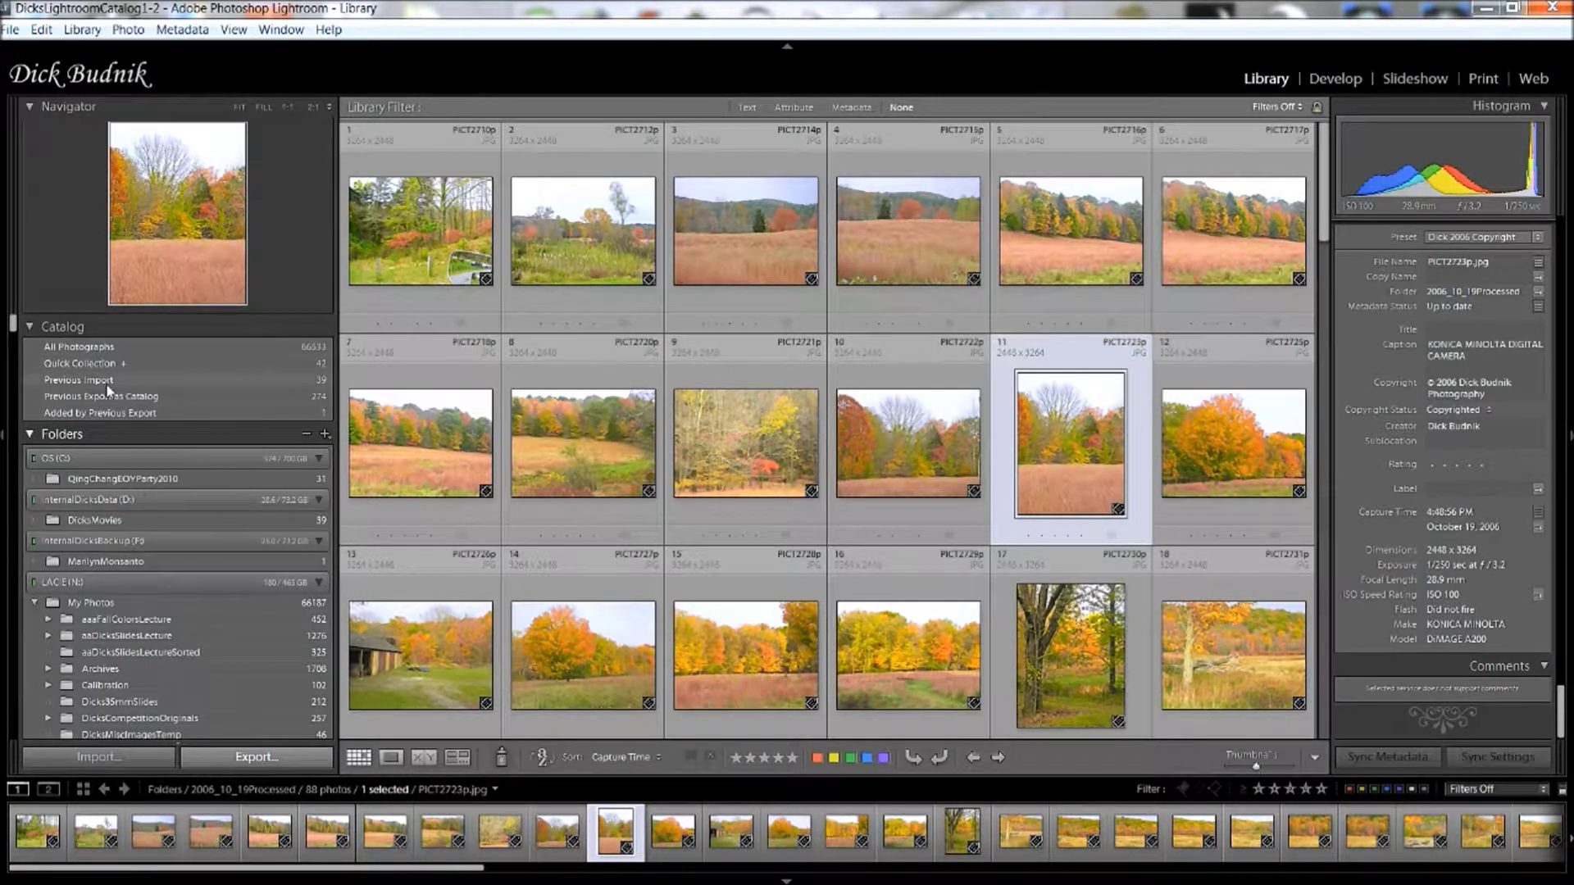
Examine the Catalog entries up close and browse the folder hierarchy from My Photos through the 2005 to 2010 folders down to Collections.
{"action": "key", "text": "super+plus"}
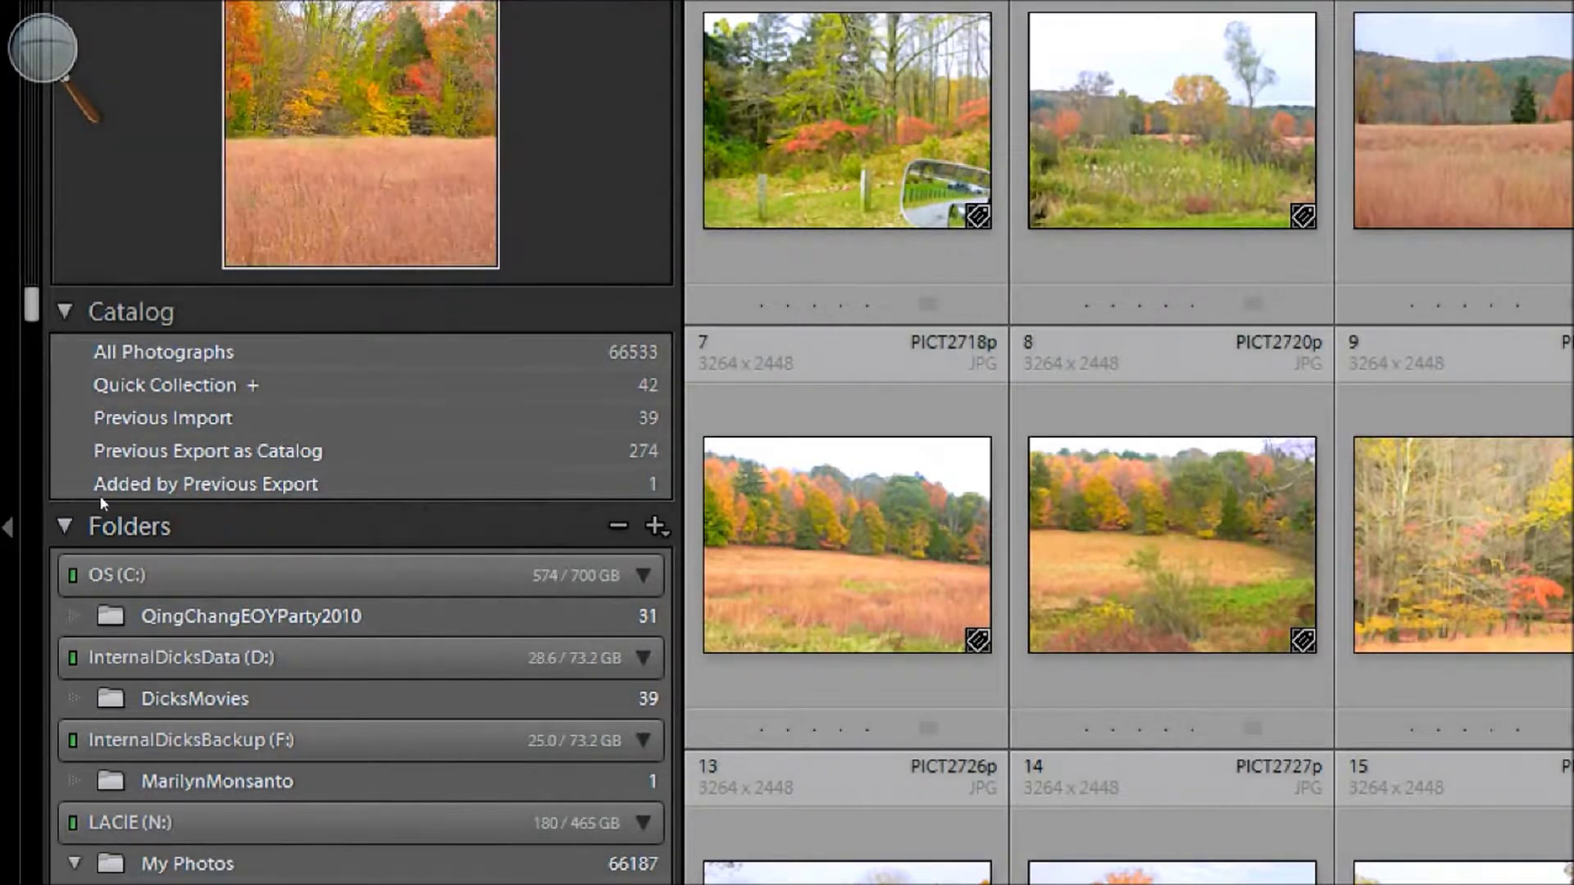
{"action": "scroll", "coordinate": [101, 497], "scroll_direction": "down", "scroll_amount": 2}
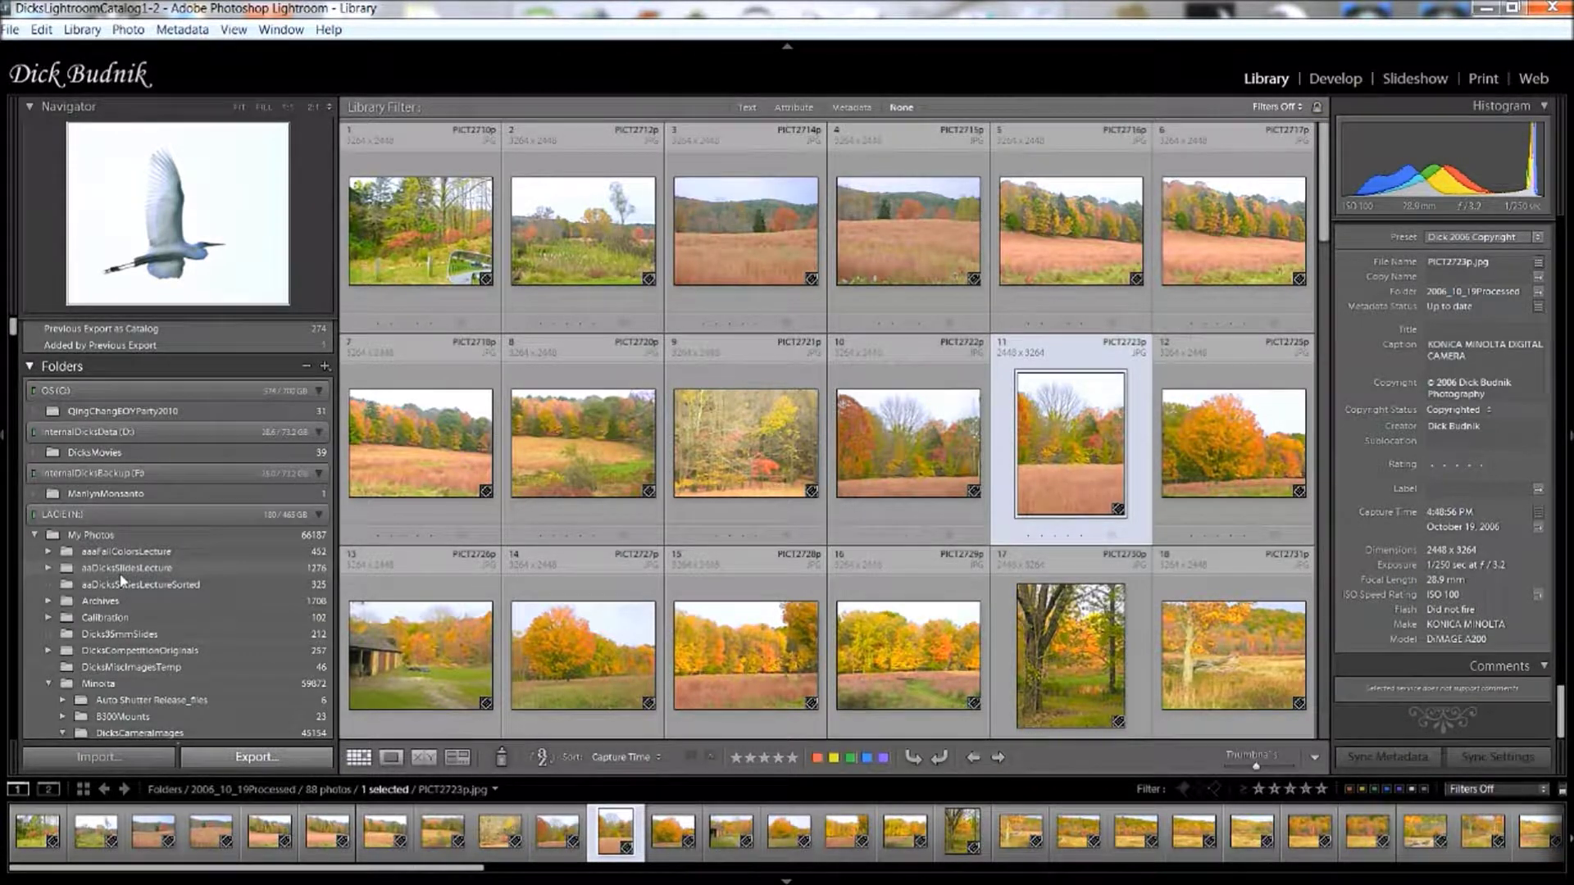
{"action": "key", "text": "super+plus"}
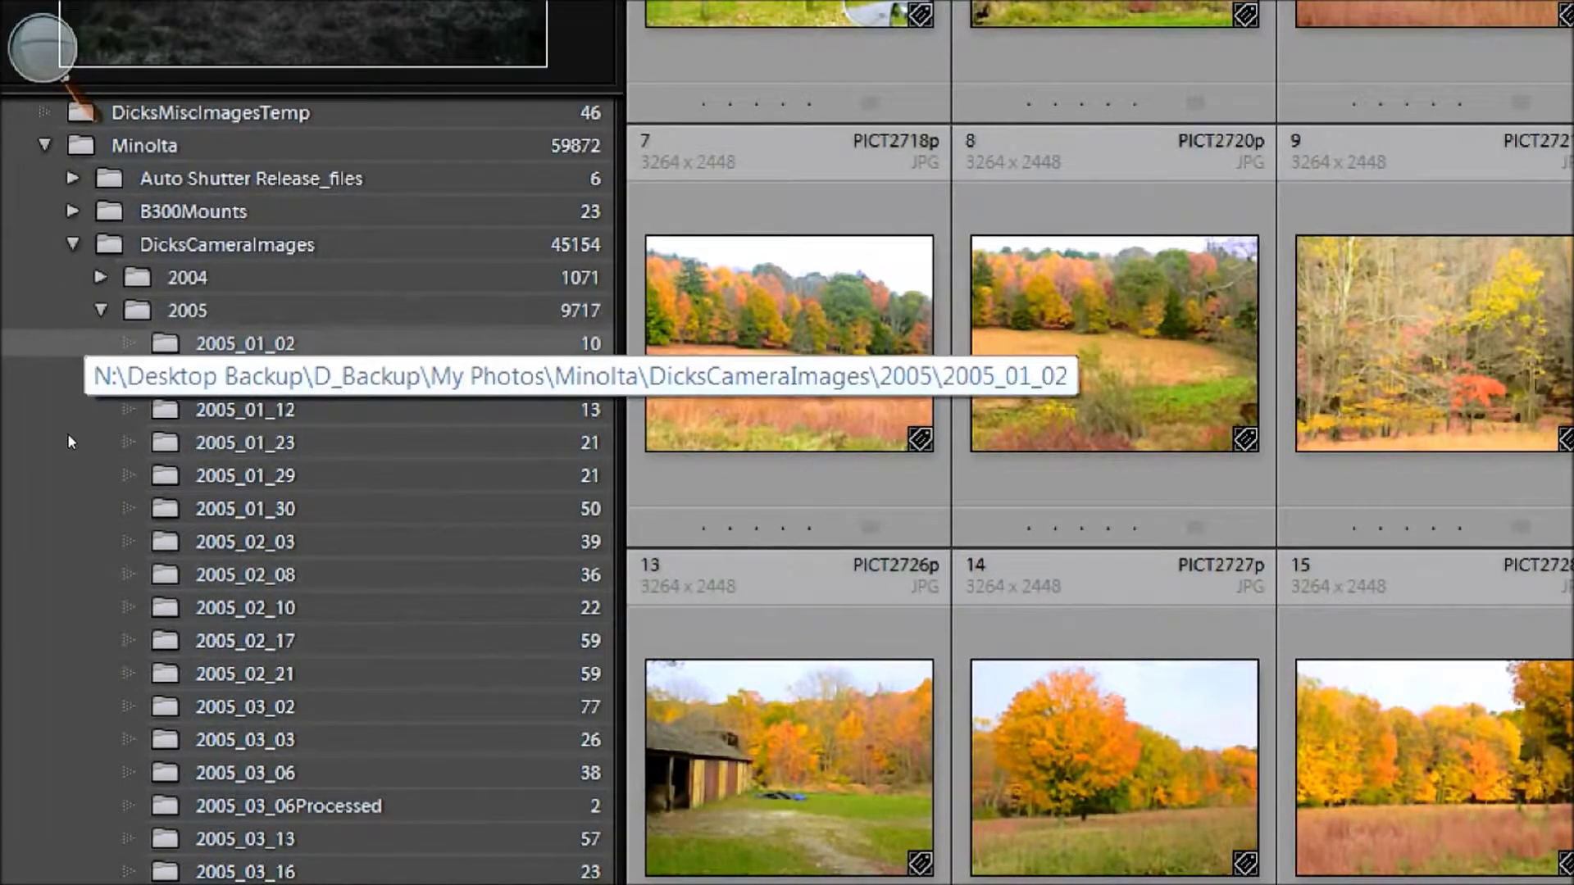
{"action": "scroll", "coordinate": [109, 465], "scroll_direction": "down", "scroll_amount": 20}
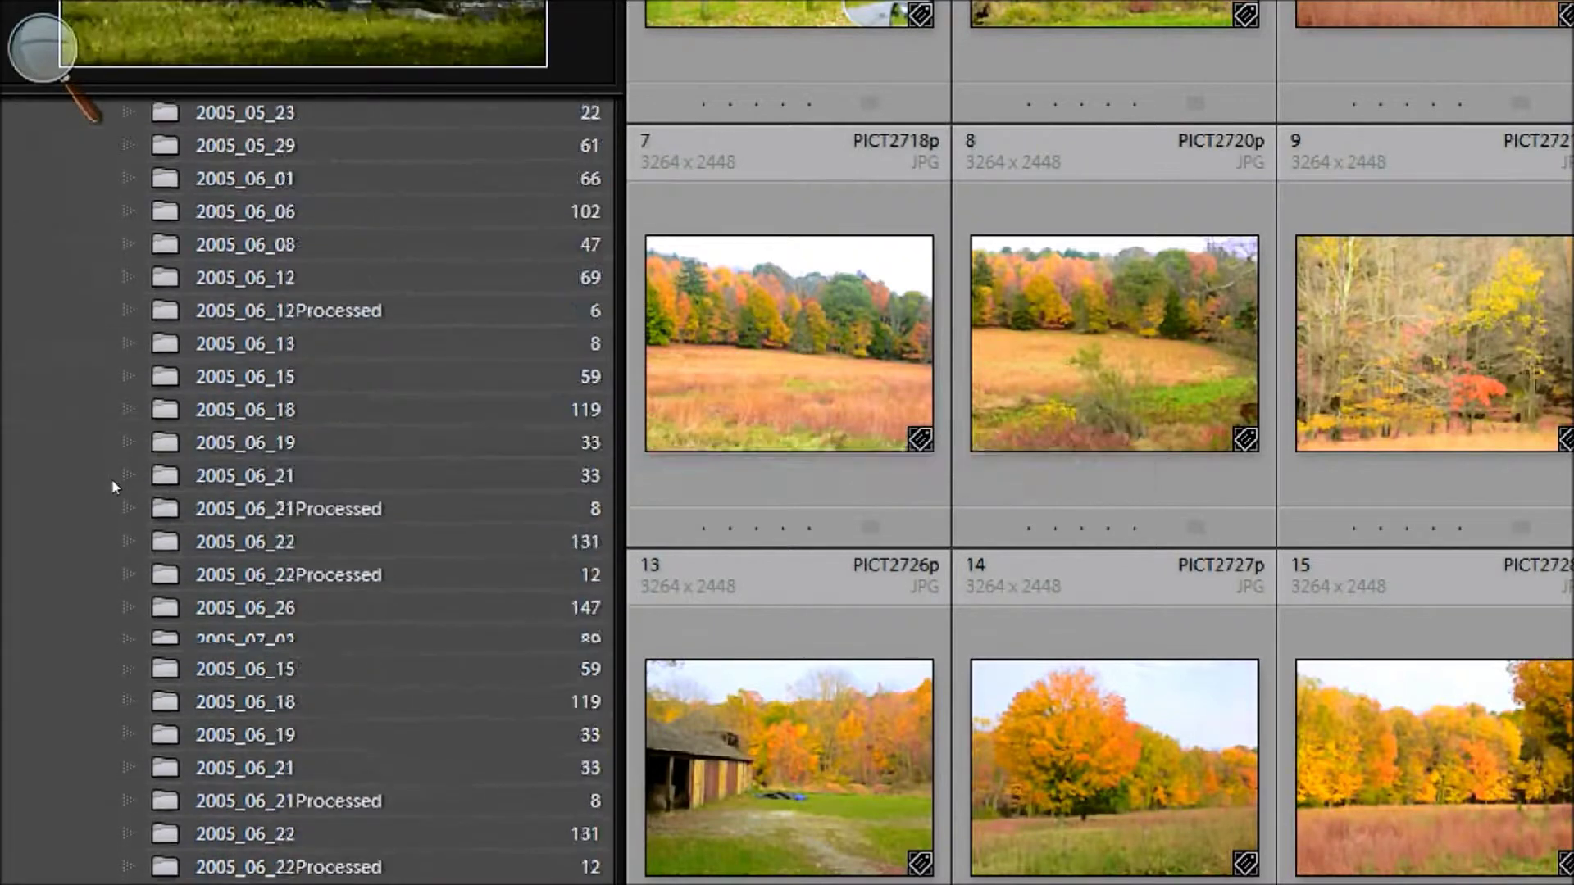
{"action": "scroll", "coordinate": [113, 487], "scroll_direction": "down", "scroll_amount": 20}
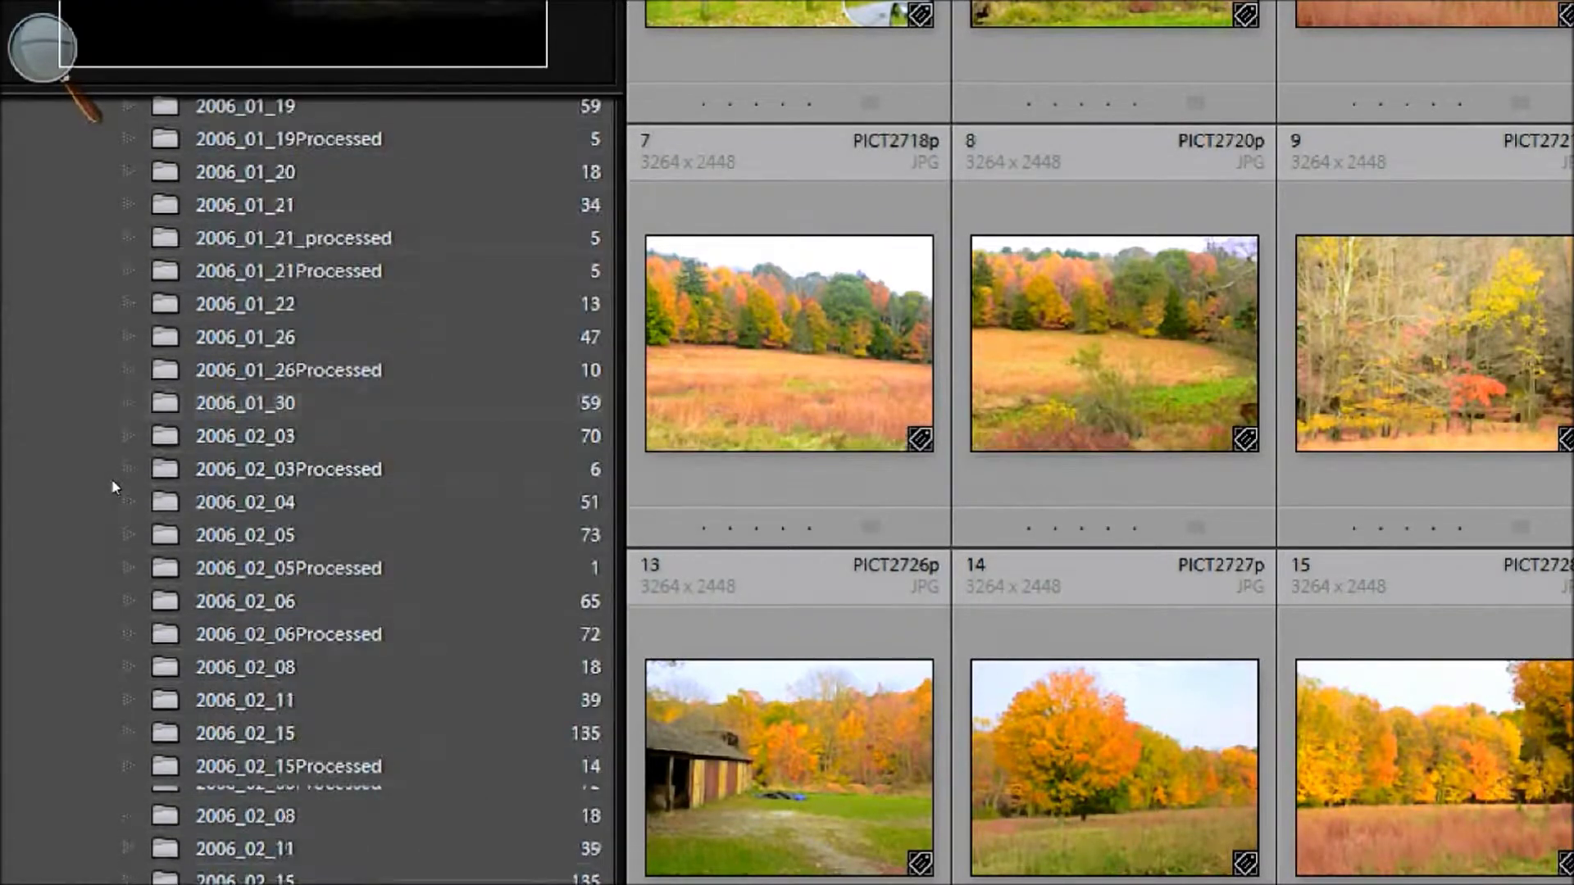
{"action": "scroll", "coordinate": [112, 487], "scroll_direction": "down", "scroll_amount": 20}
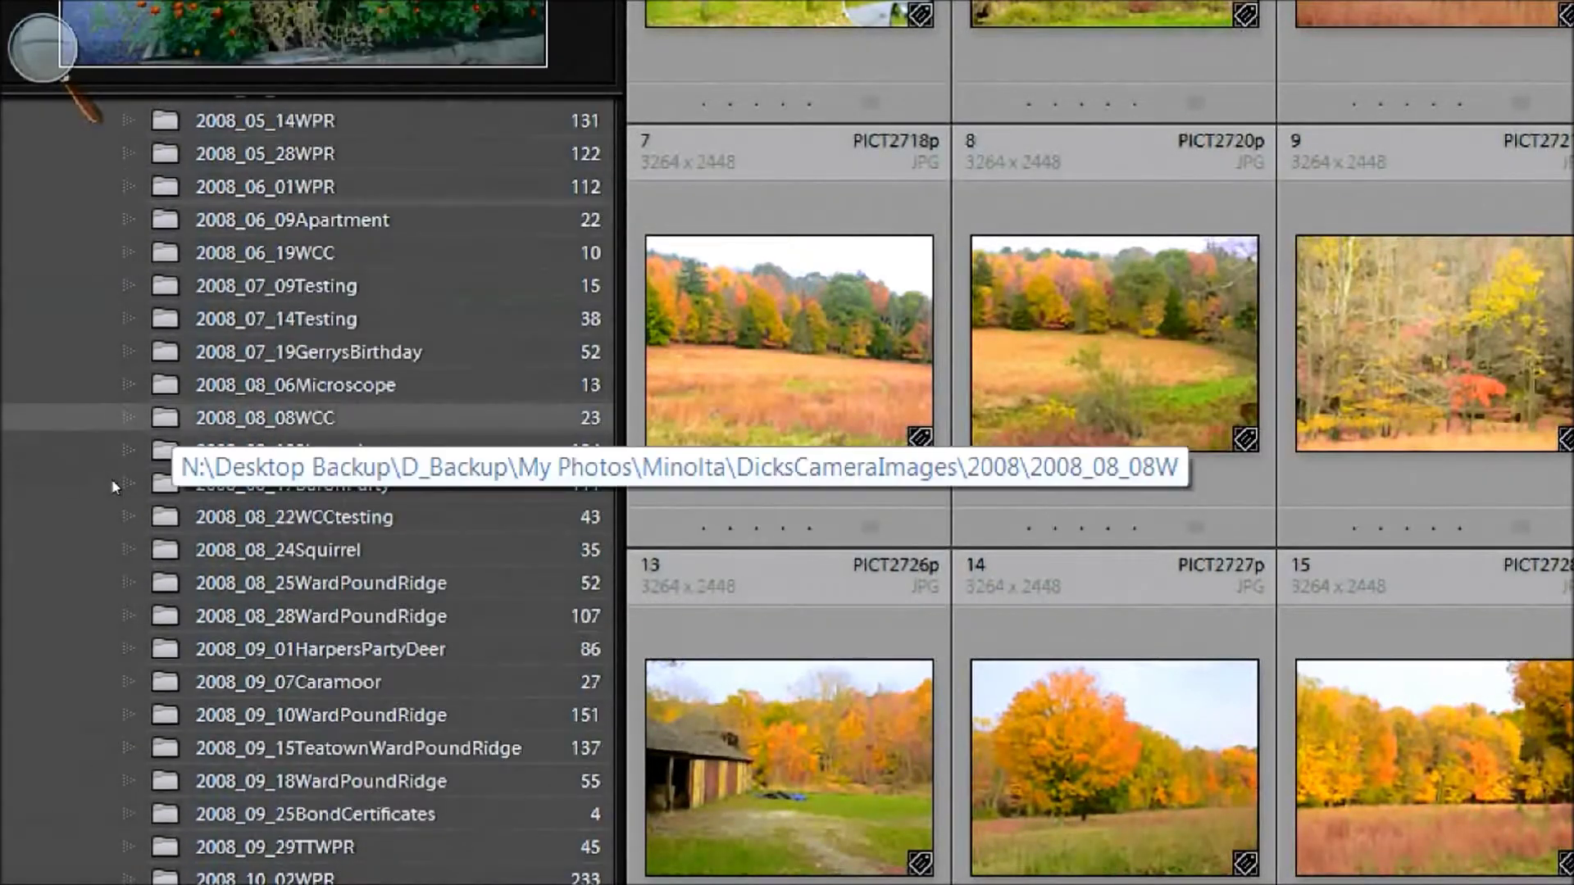
{"action": "scroll", "coordinate": [65, 476], "scroll_direction": "down", "scroll_amount": 20}
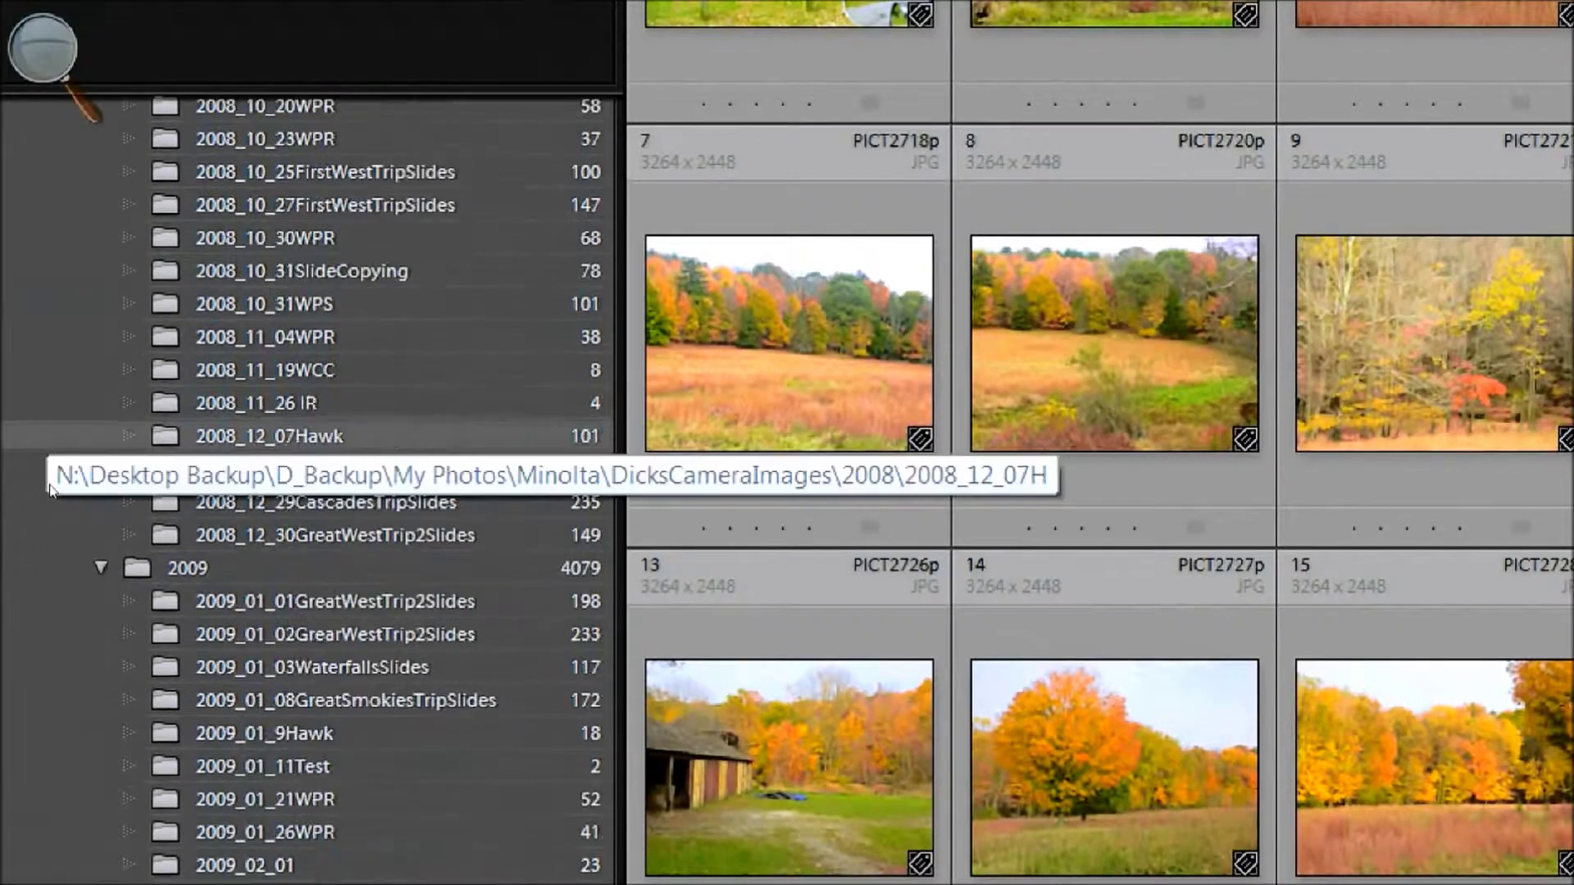
{"action": "scroll", "coordinate": [51, 489], "scroll_direction": "down", "scroll_amount": 17}
{"action": "scroll", "coordinate": [51, 489], "scroll_direction": "down", "scroll_amount": 20}
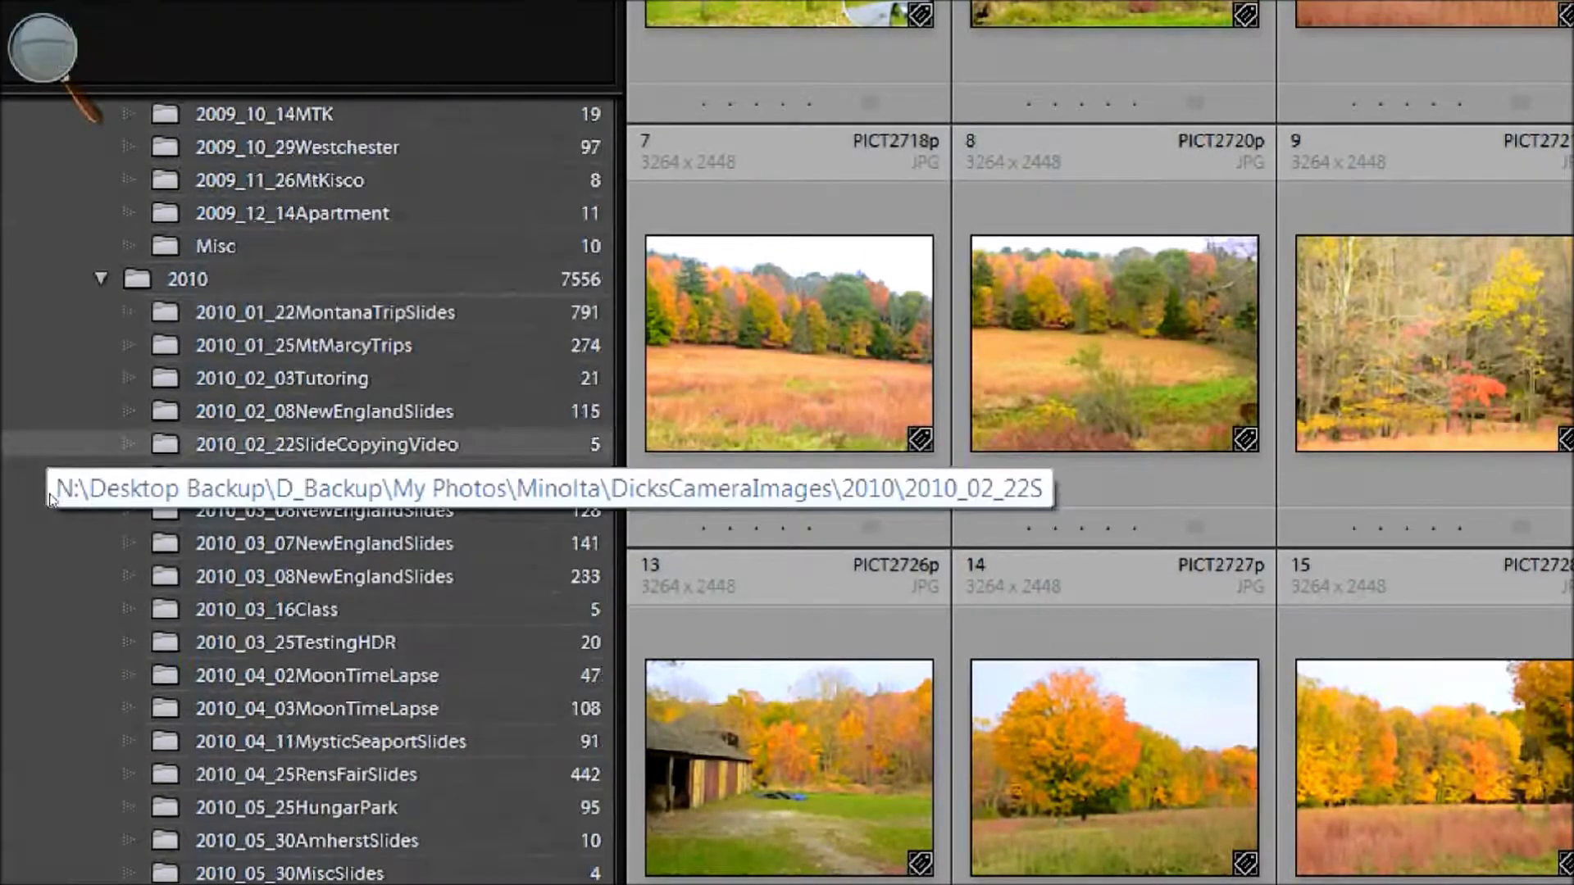
{"action": "scroll", "coordinate": [51, 525], "scroll_direction": "down", "scroll_amount": 15}
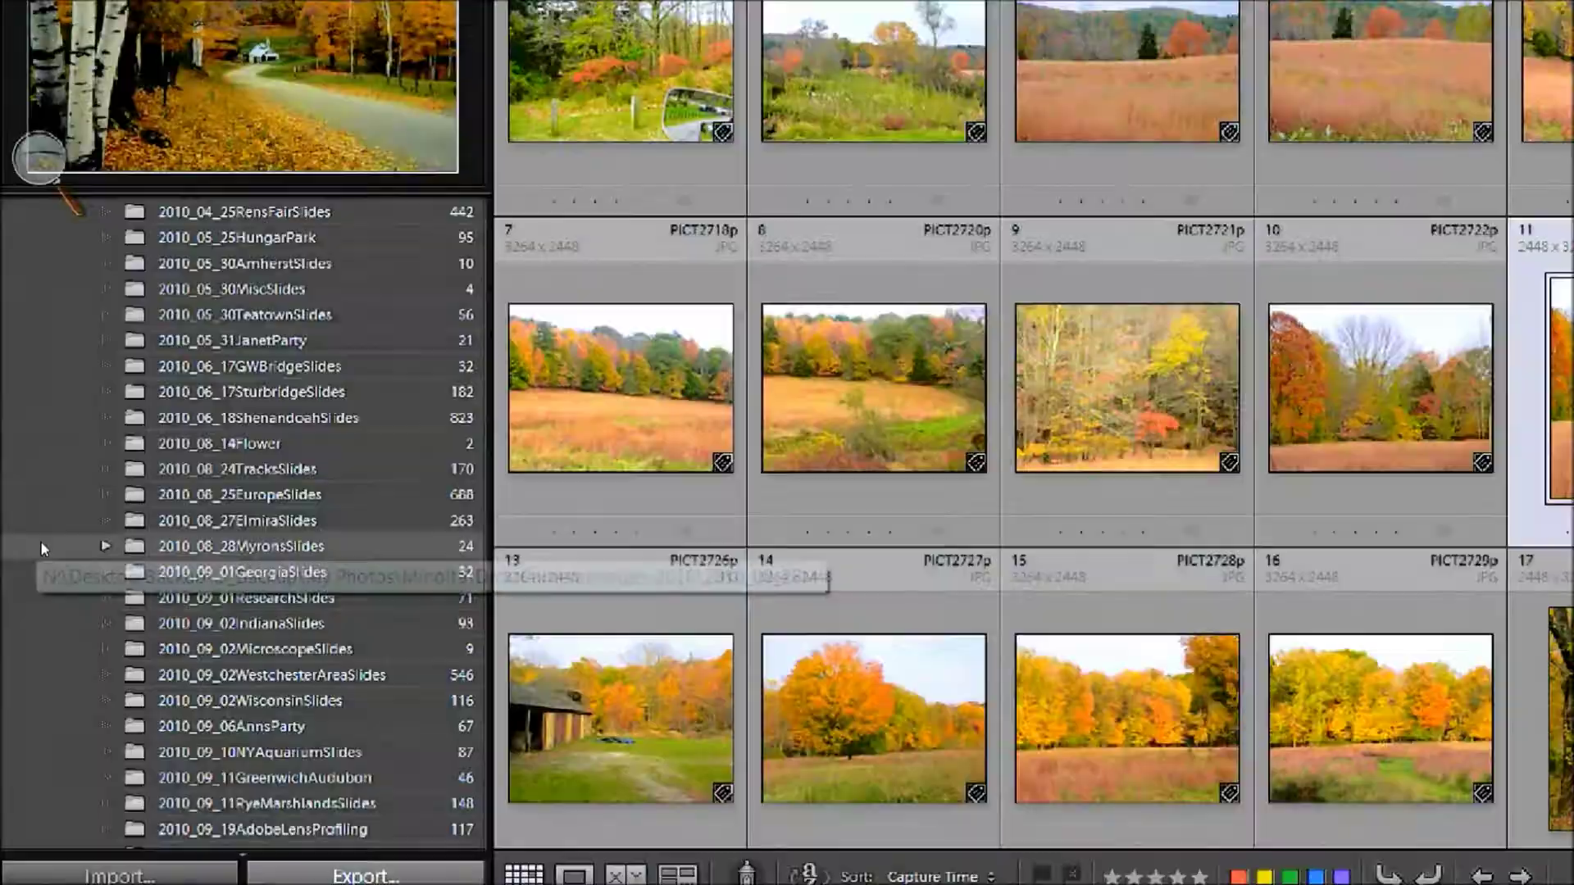
{"action": "scroll", "coordinate": [52, 533], "scroll_direction": "down", "scroll_amount": 20}
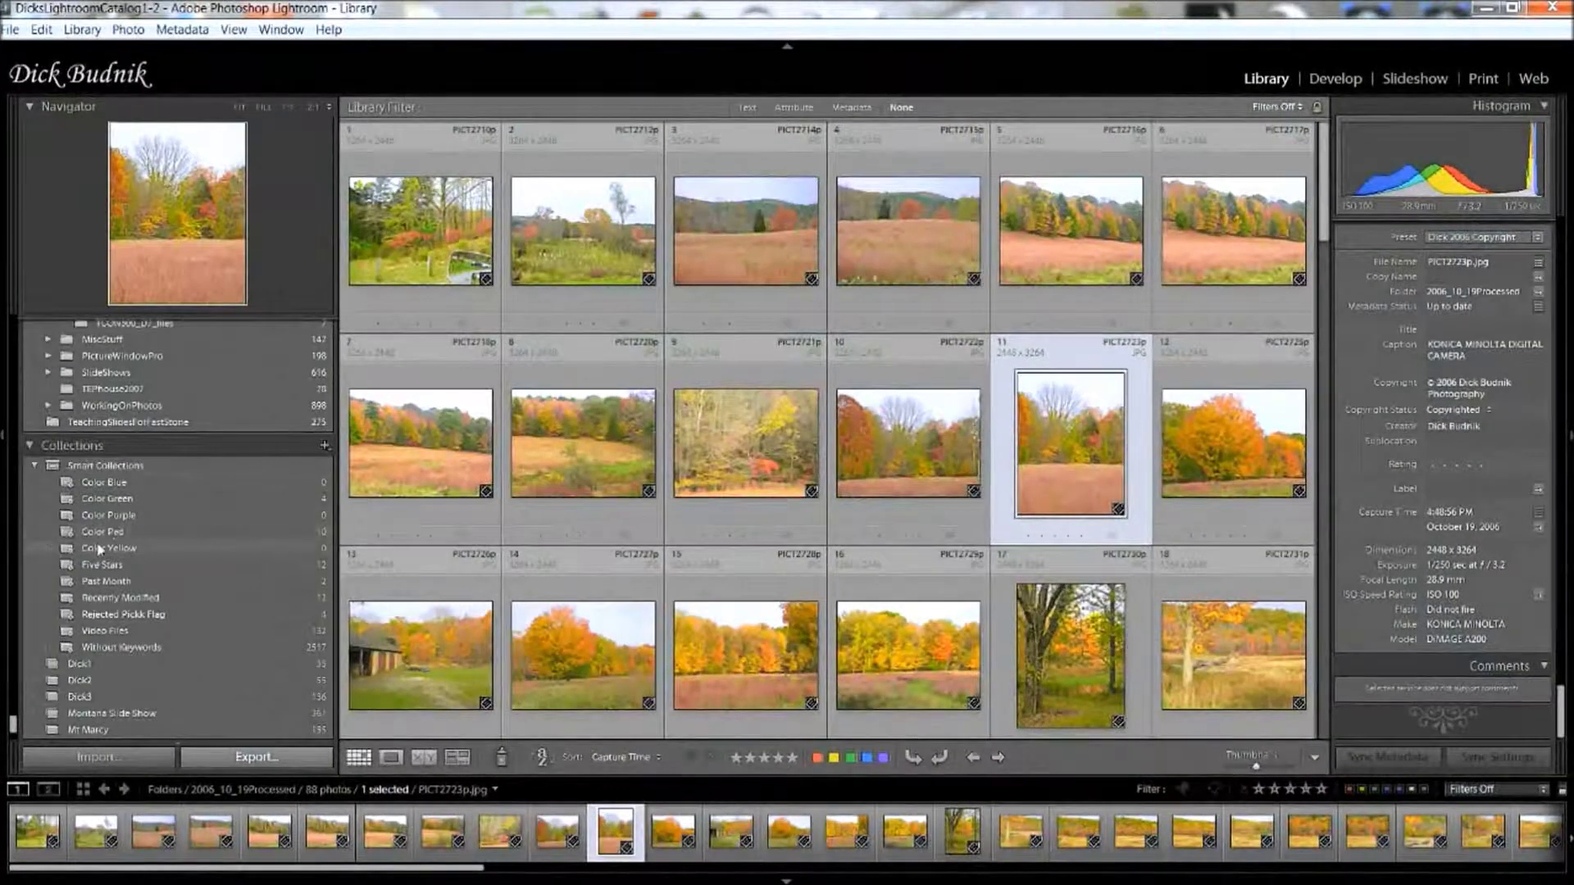
Go back up the folder list to the 2006_10_19Processed folder and examine it up close.
{"action": "scroll", "coordinate": [282, 597], "scroll_direction": "up", "scroll_amount": 10}
{"action": "scroll", "coordinate": [282, 597], "scroll_direction": "up", "scroll_amount": 15}
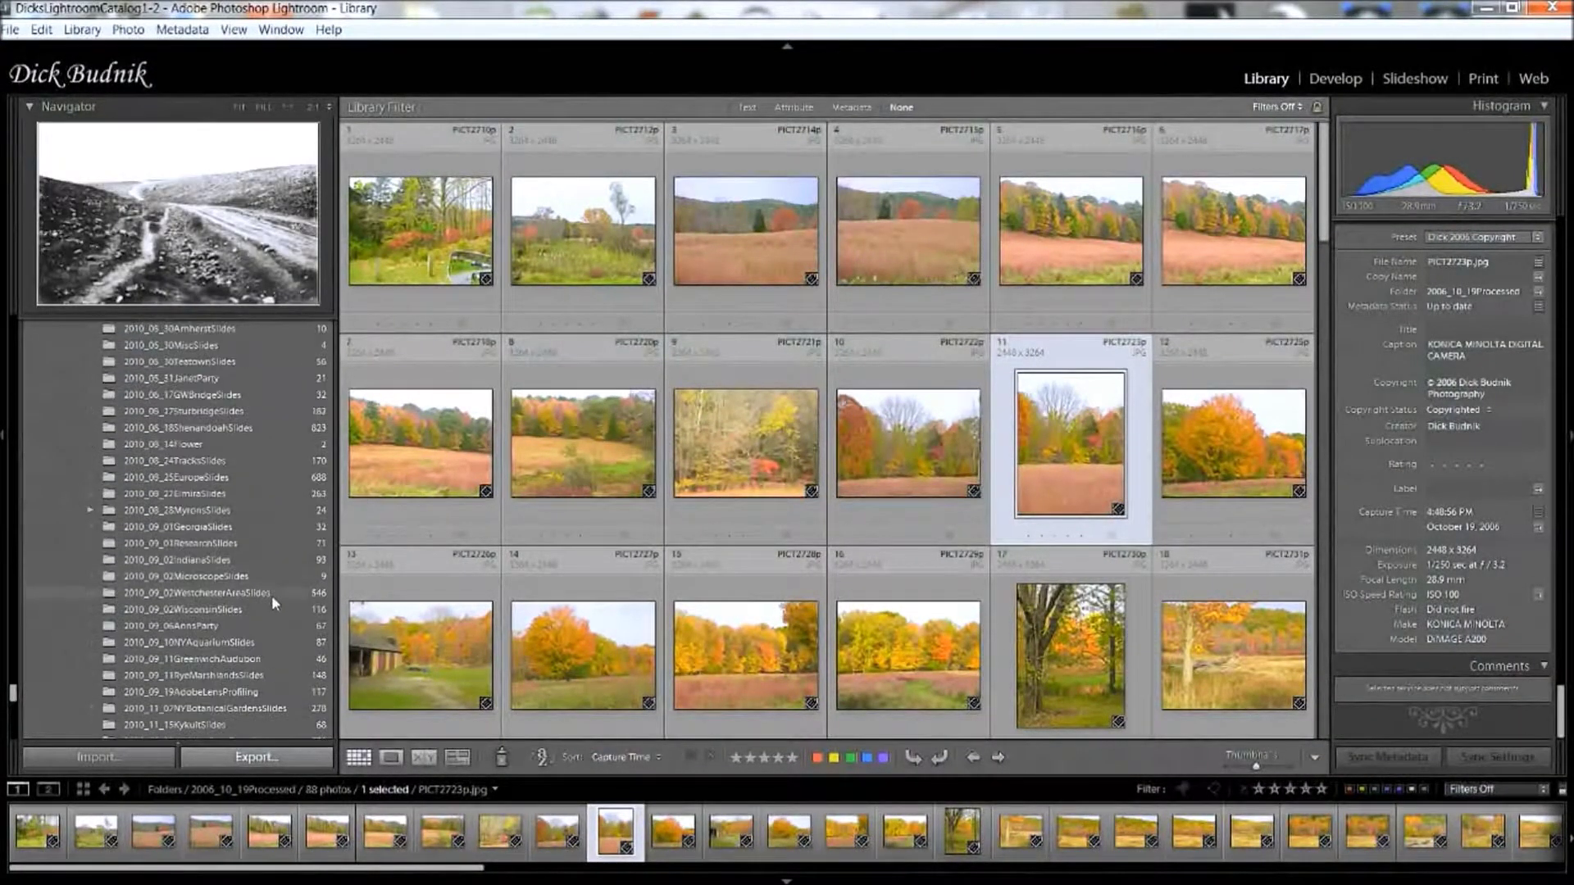
{"action": "scroll", "coordinate": [272, 595], "scroll_direction": "up", "scroll_amount": 15}
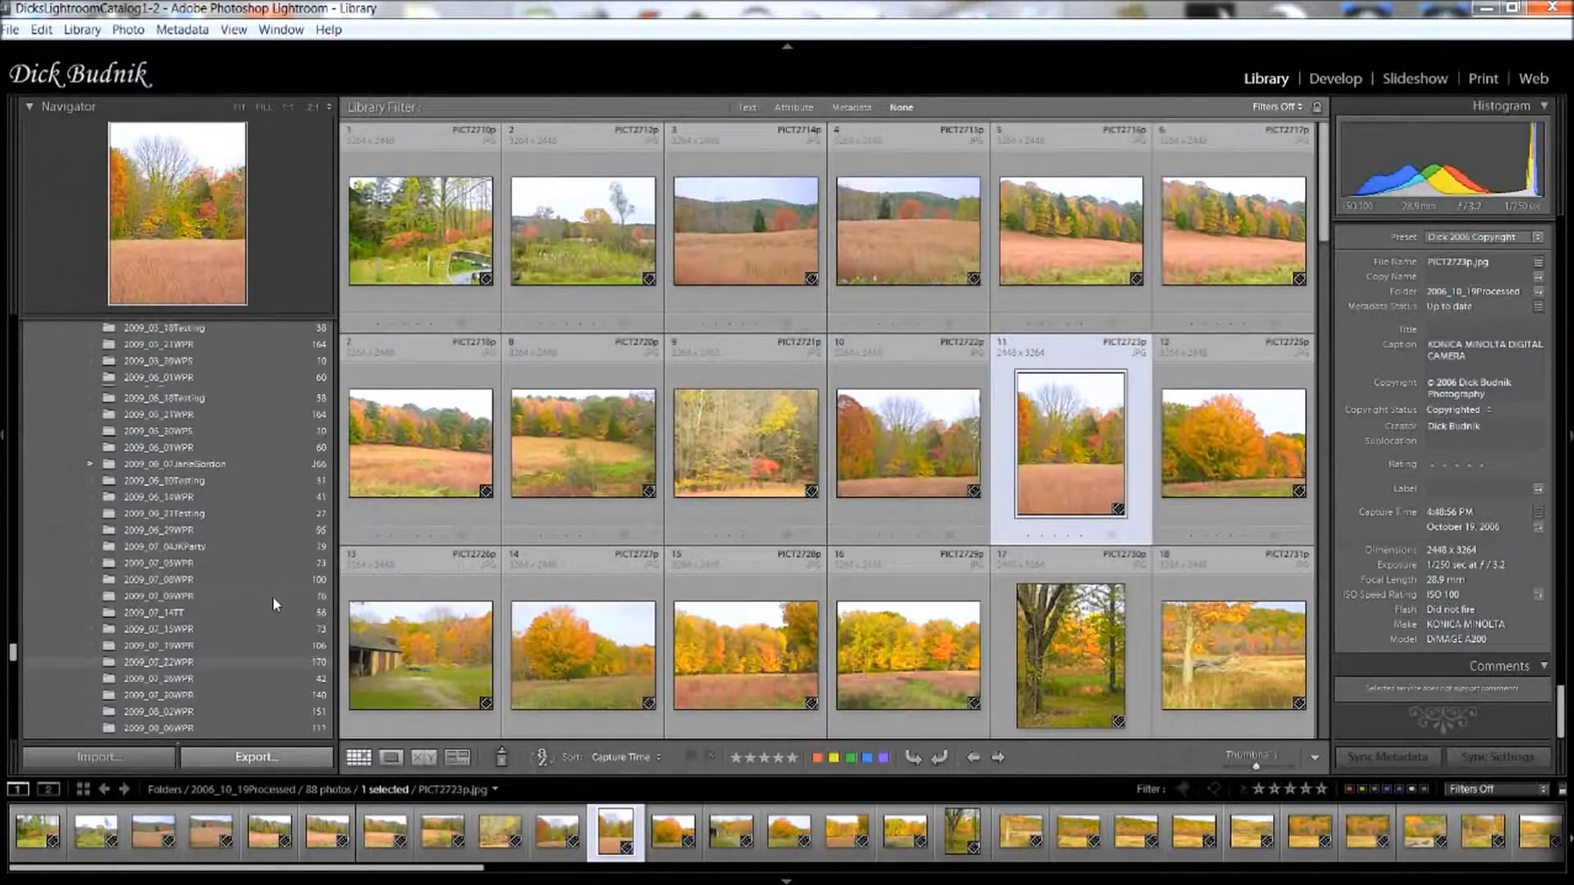
{"action": "scroll", "coordinate": [272, 597], "scroll_direction": "up", "scroll_amount": 5}
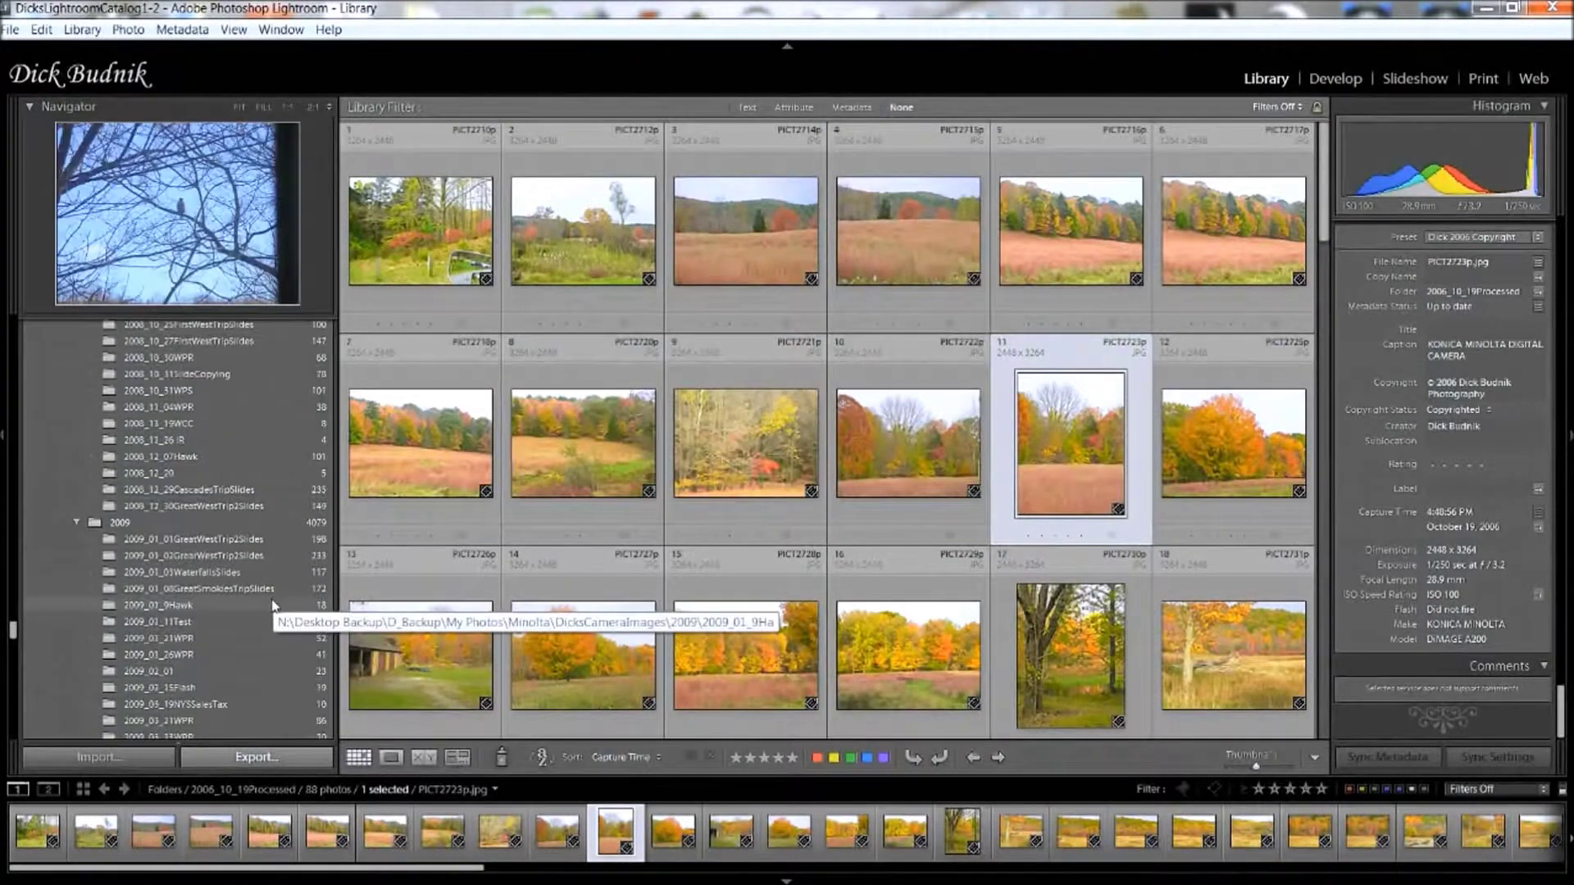
{"action": "scroll", "coordinate": [212, 610], "scroll_direction": "up", "scroll_amount": 20}
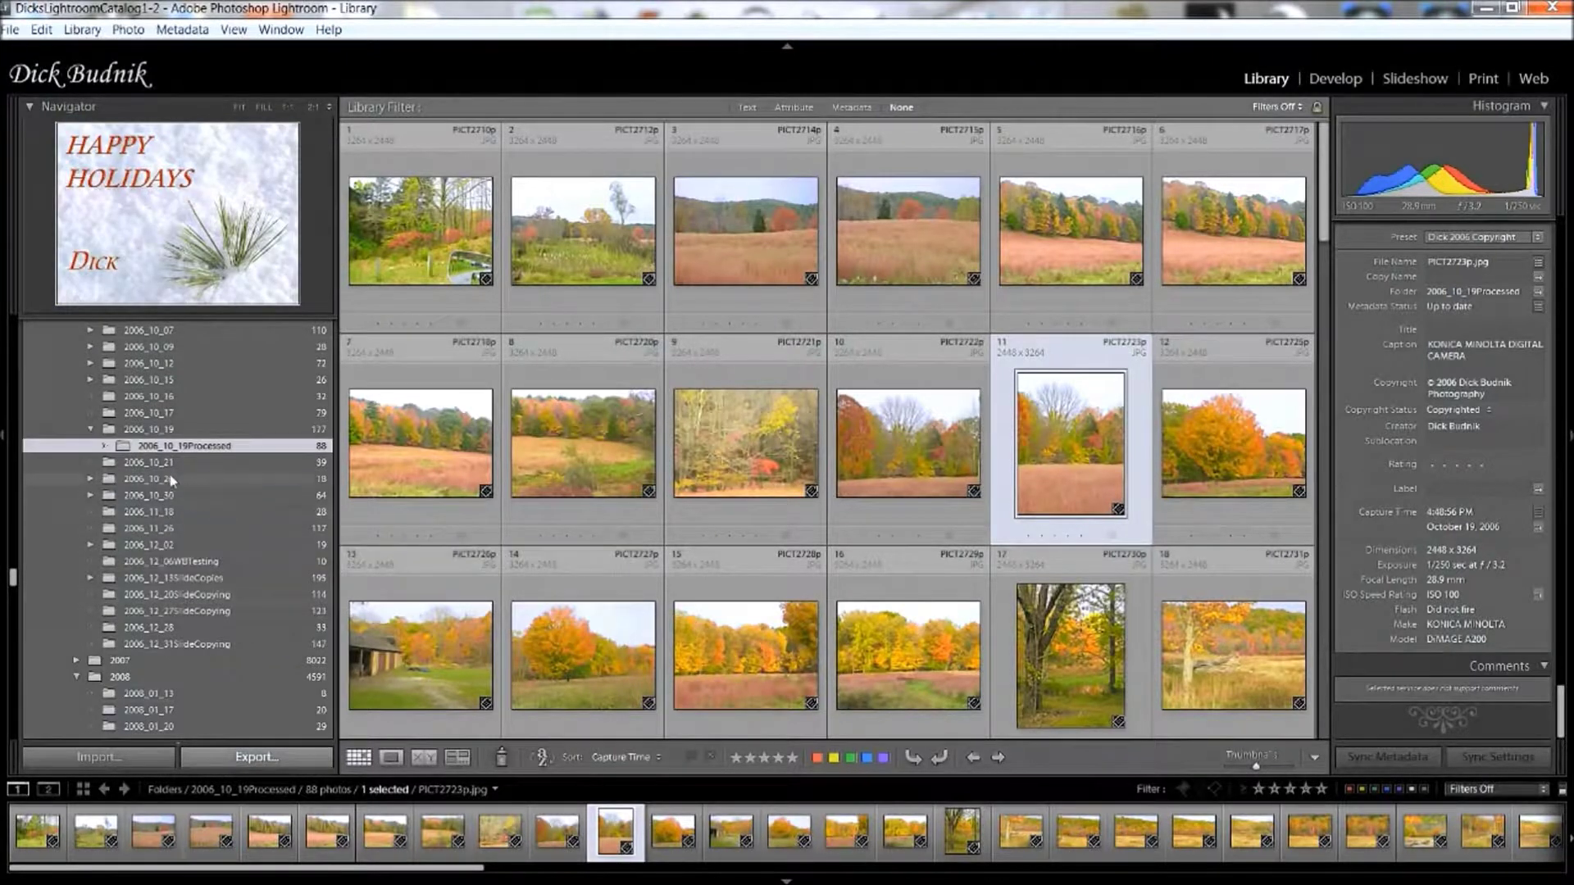
{"action": "key", "text": "super+plus"}
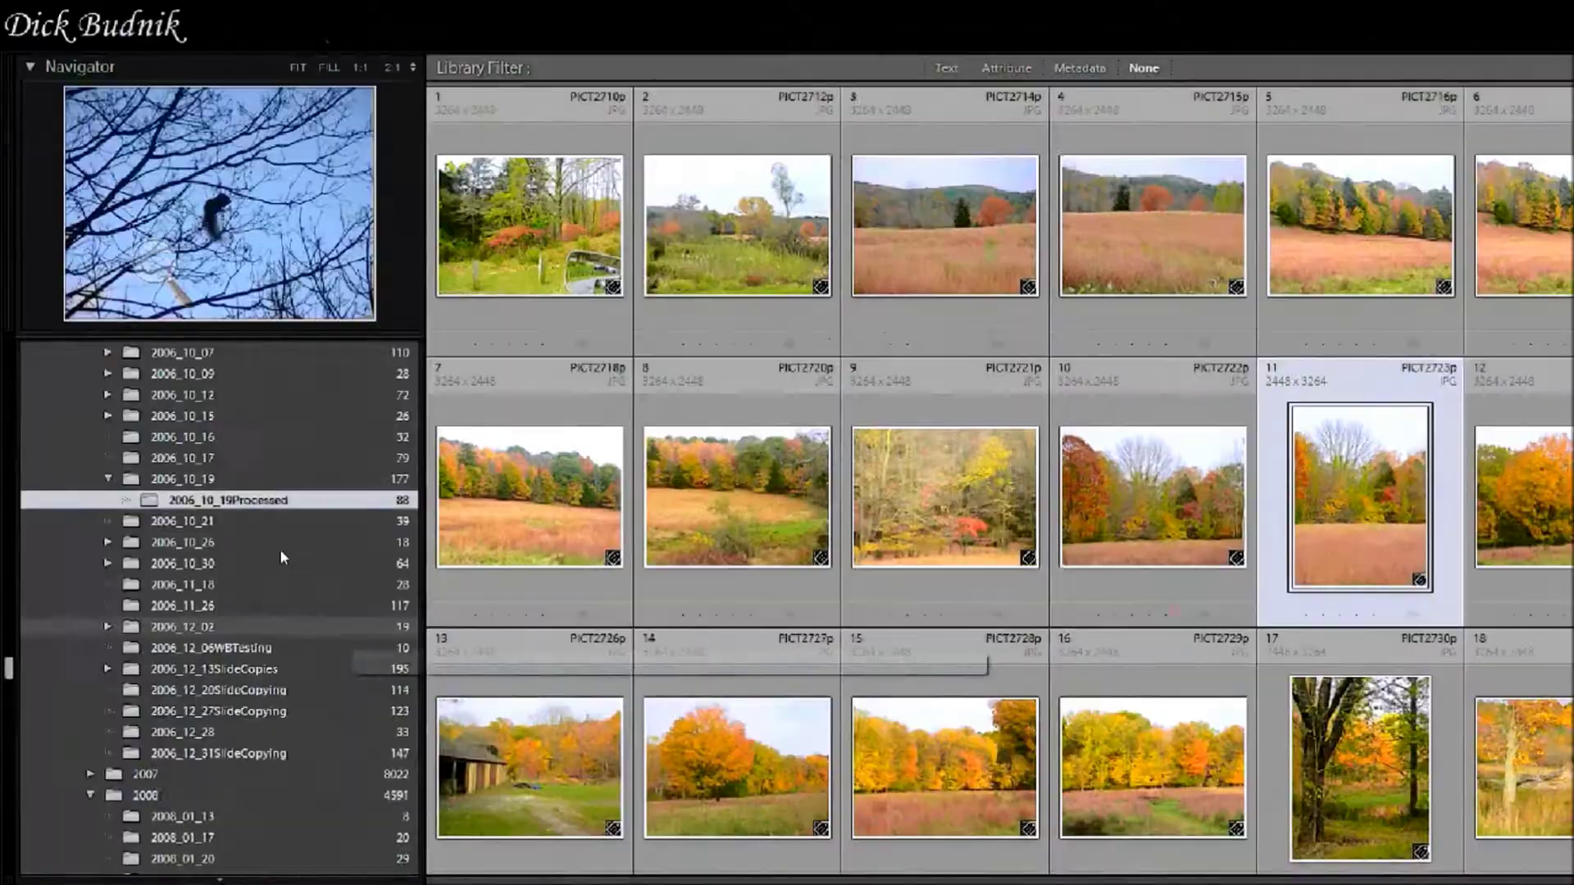
{"action": "key", "text": "super+Escape"}
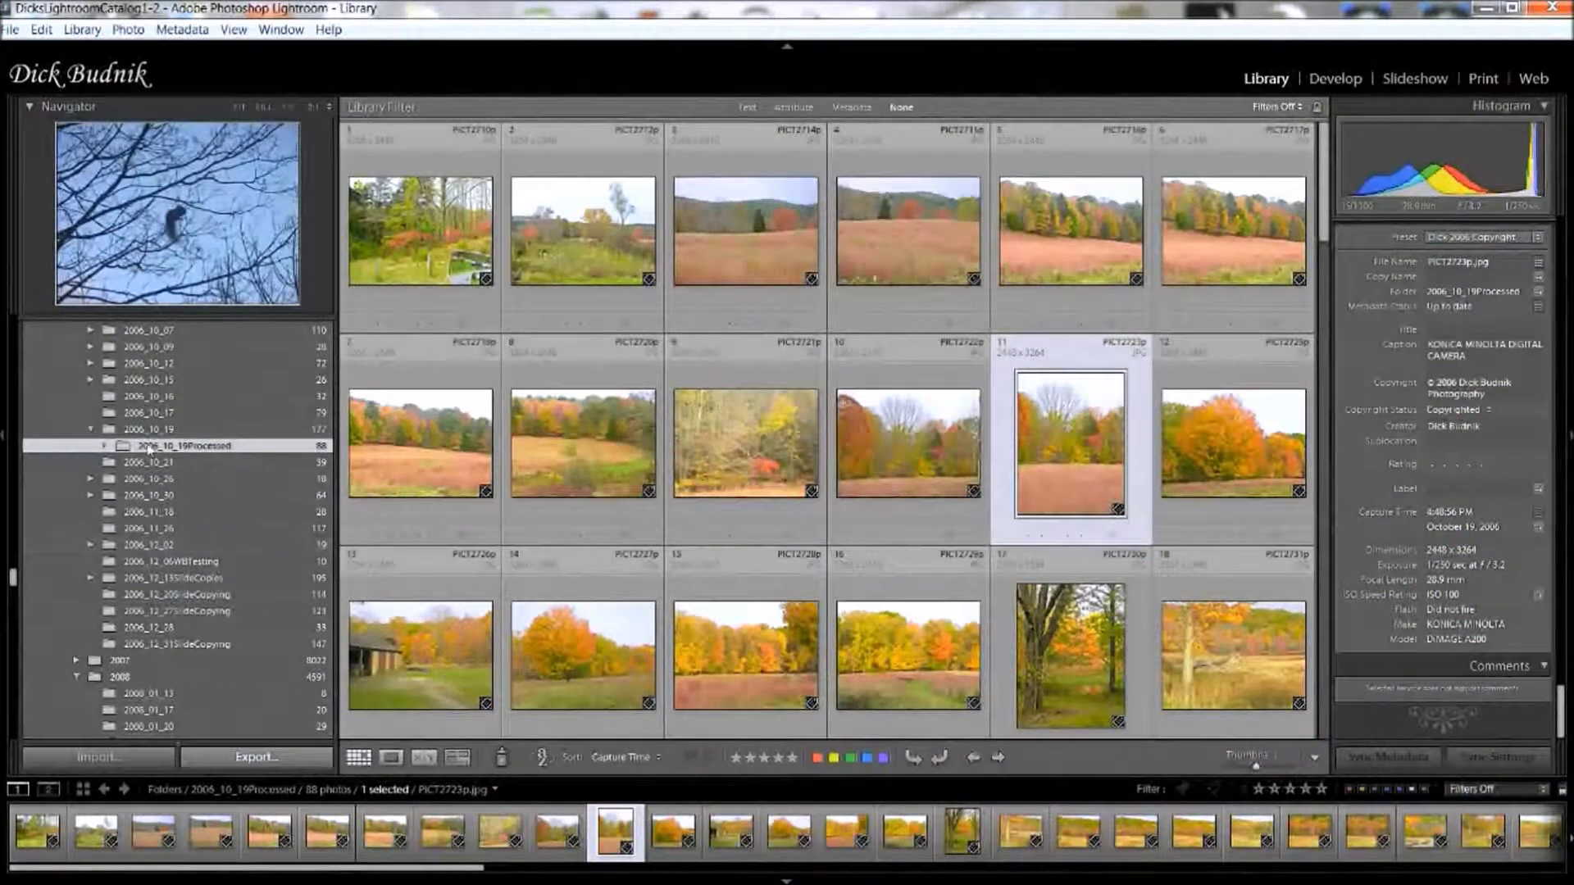
Go down past the folders to Collections and magnify the screen to examine the Smart Collections.
{"action": "scroll", "coordinate": [168, 532], "scroll_direction": "down", "scroll_amount": 10}
{"action": "scroll", "coordinate": [140, 534], "scroll_direction": "down", "scroll_amount": 15}
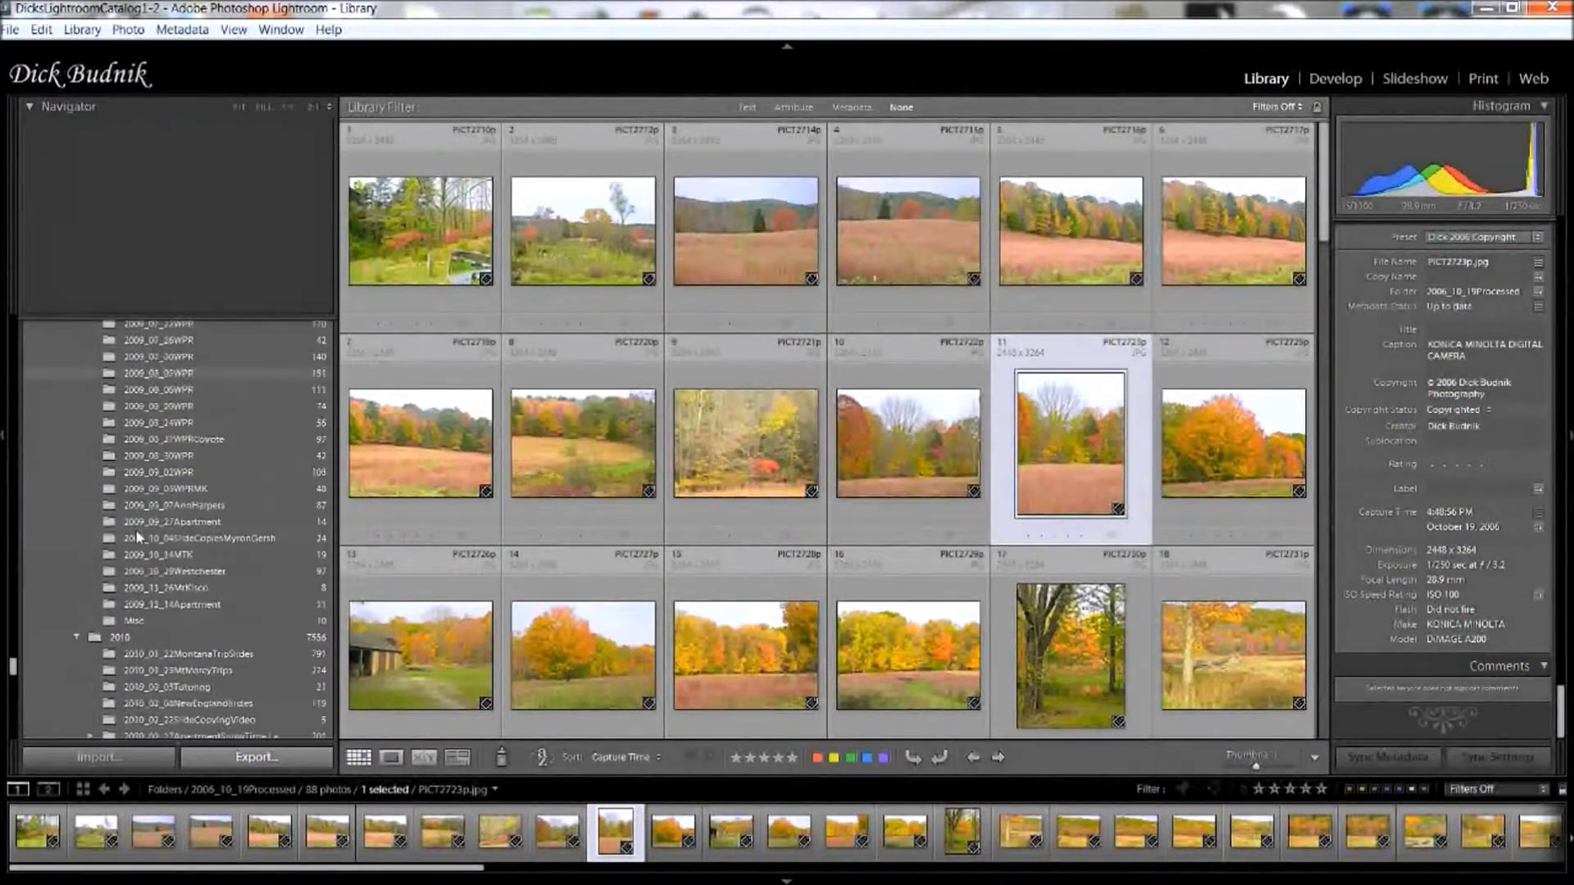
{"action": "scroll", "coordinate": [136, 535], "scroll_direction": "down", "scroll_amount": 3}
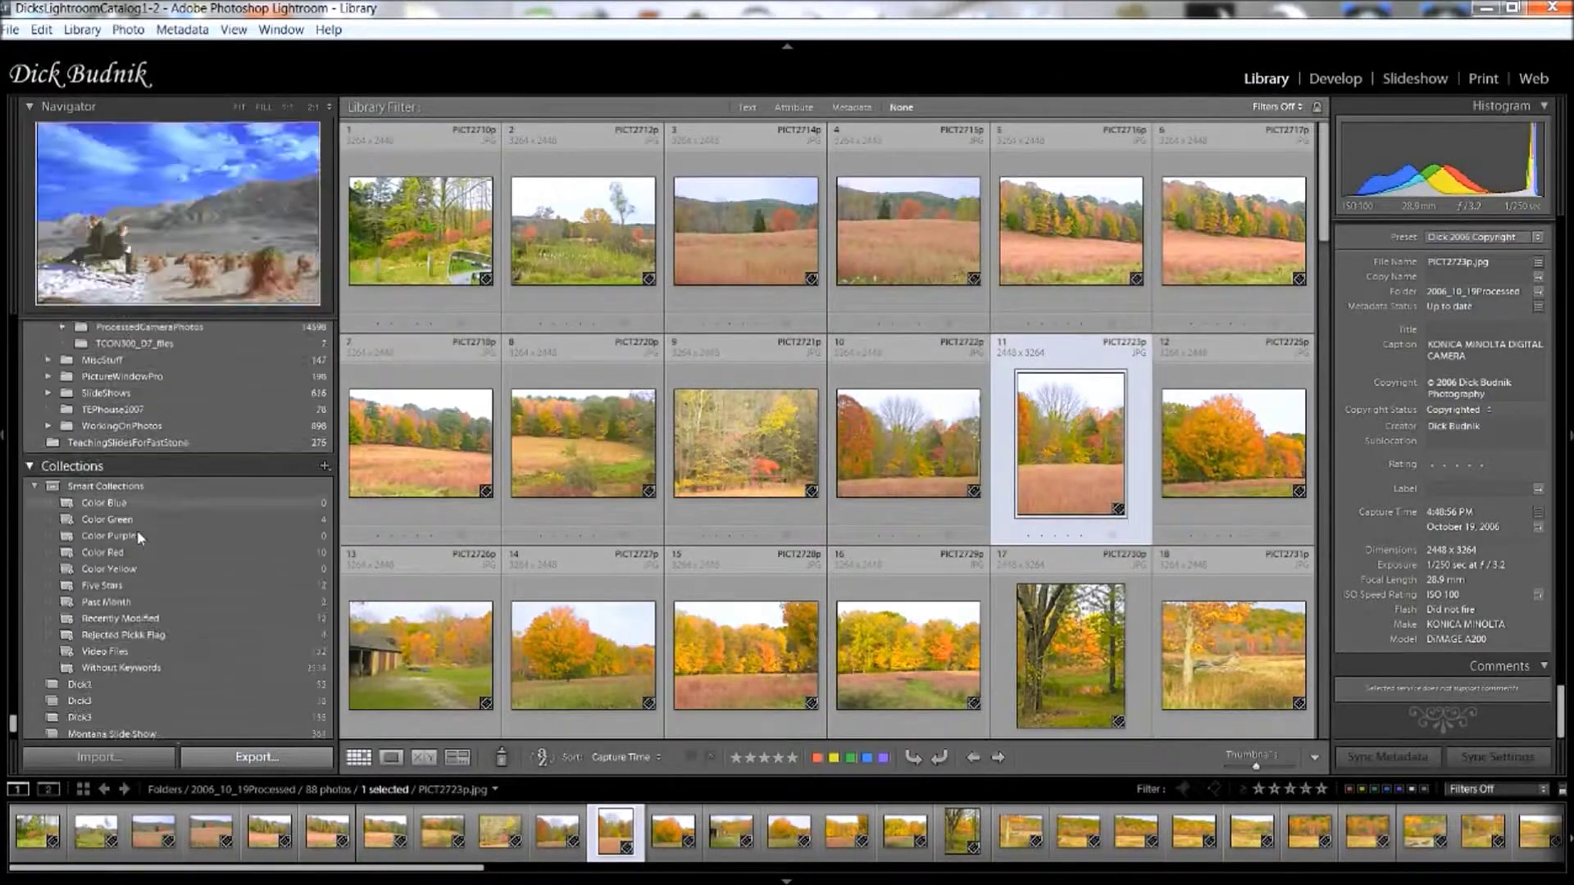
{"action": "key", "text": "super+plus"}
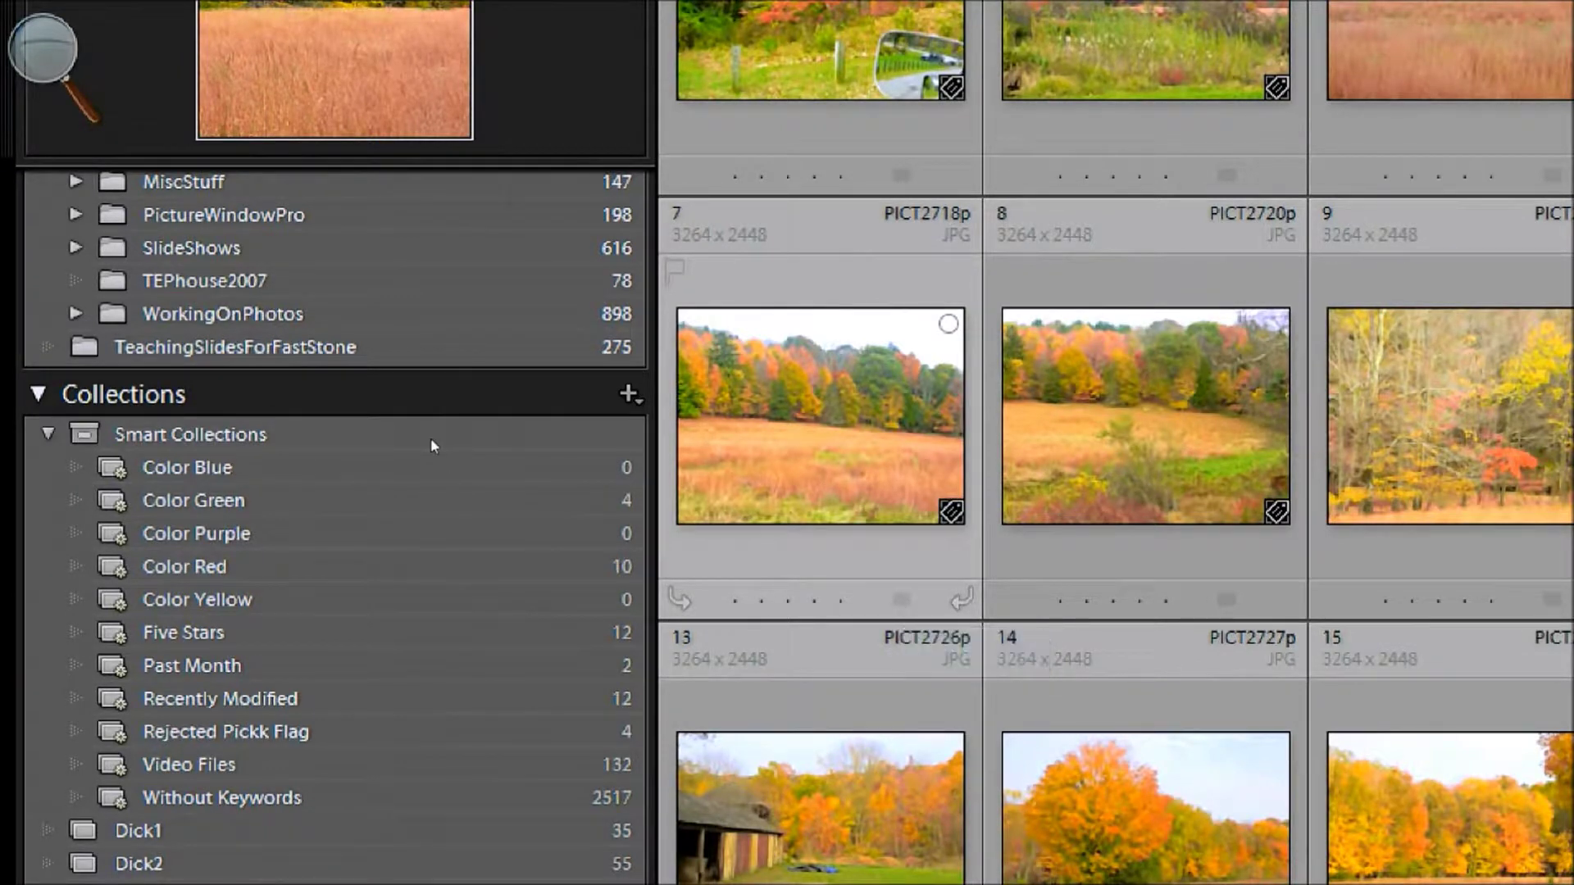
Give PICT2718p the Red color label and reset the label to None.
{"action": "key", "text": "Left"}
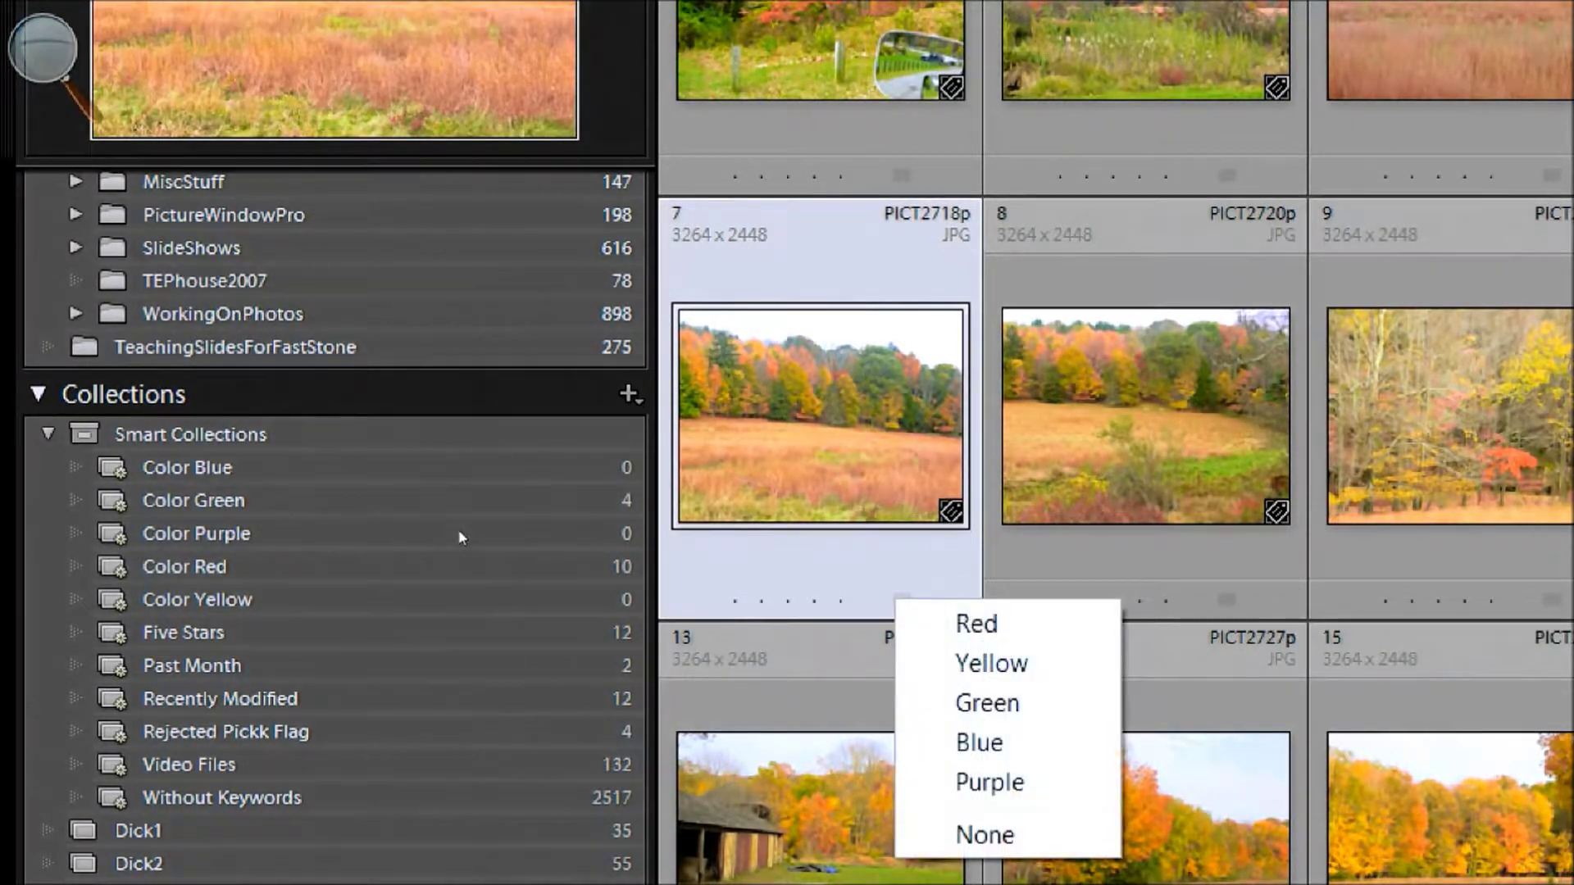
{"action": "key", "text": "Return"}
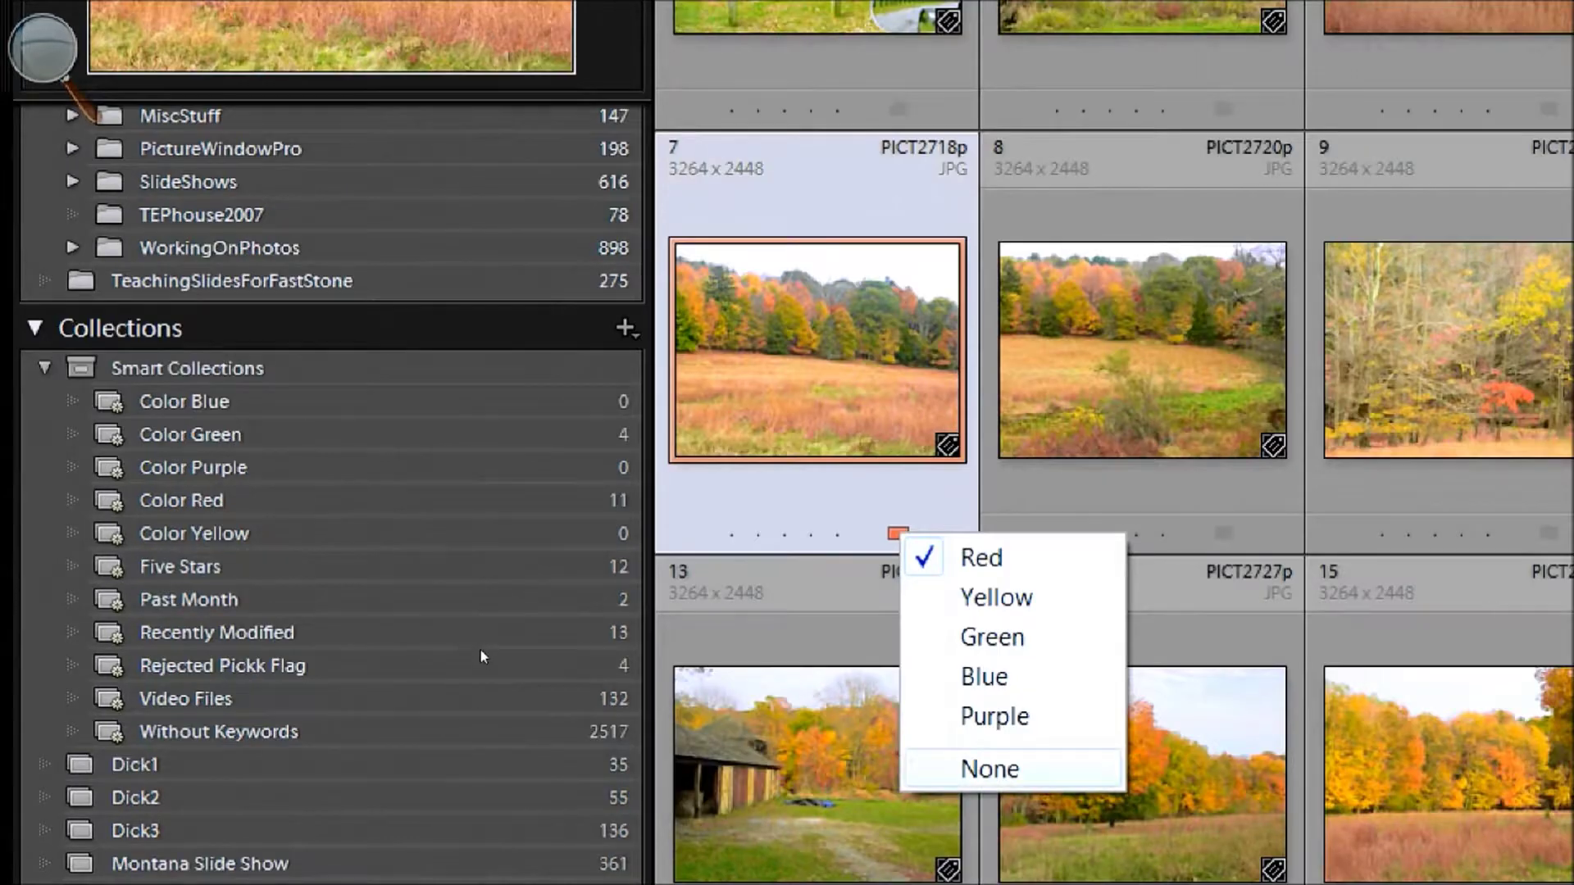
{"action": "key", "text": "Return"}
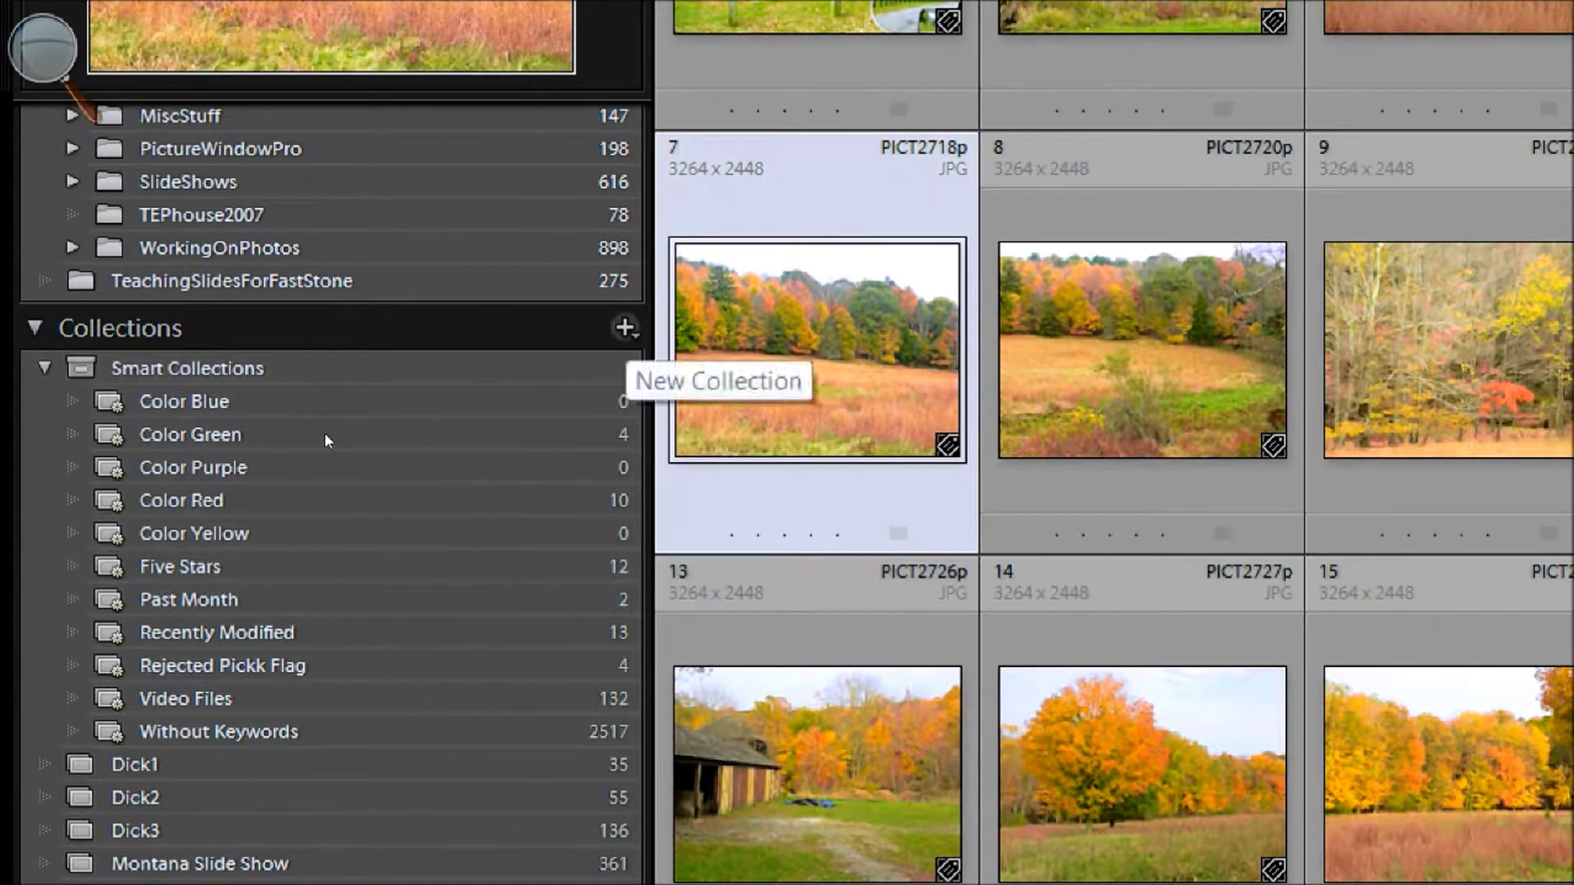
Look through the regular collections listed below the Smart Collections, down to Publish Services.
{"action": "scroll", "coordinate": [174, 686], "scroll_direction": "down", "scroll_amount": 1}
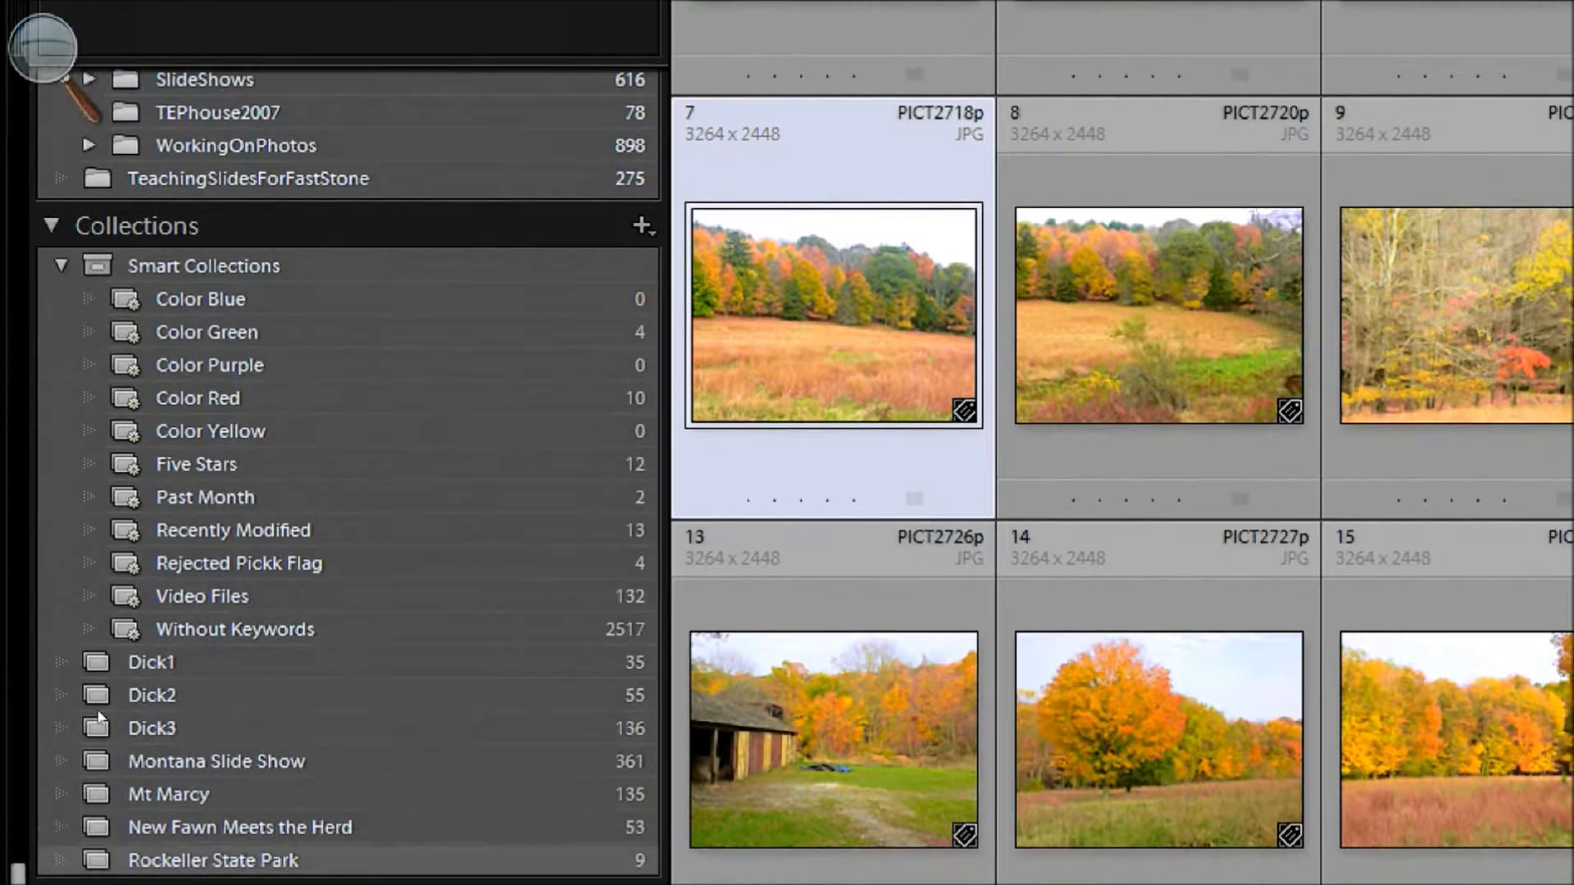
{"action": "scroll", "coordinate": [82, 741], "scroll_direction": "down", "scroll_amount": 1}
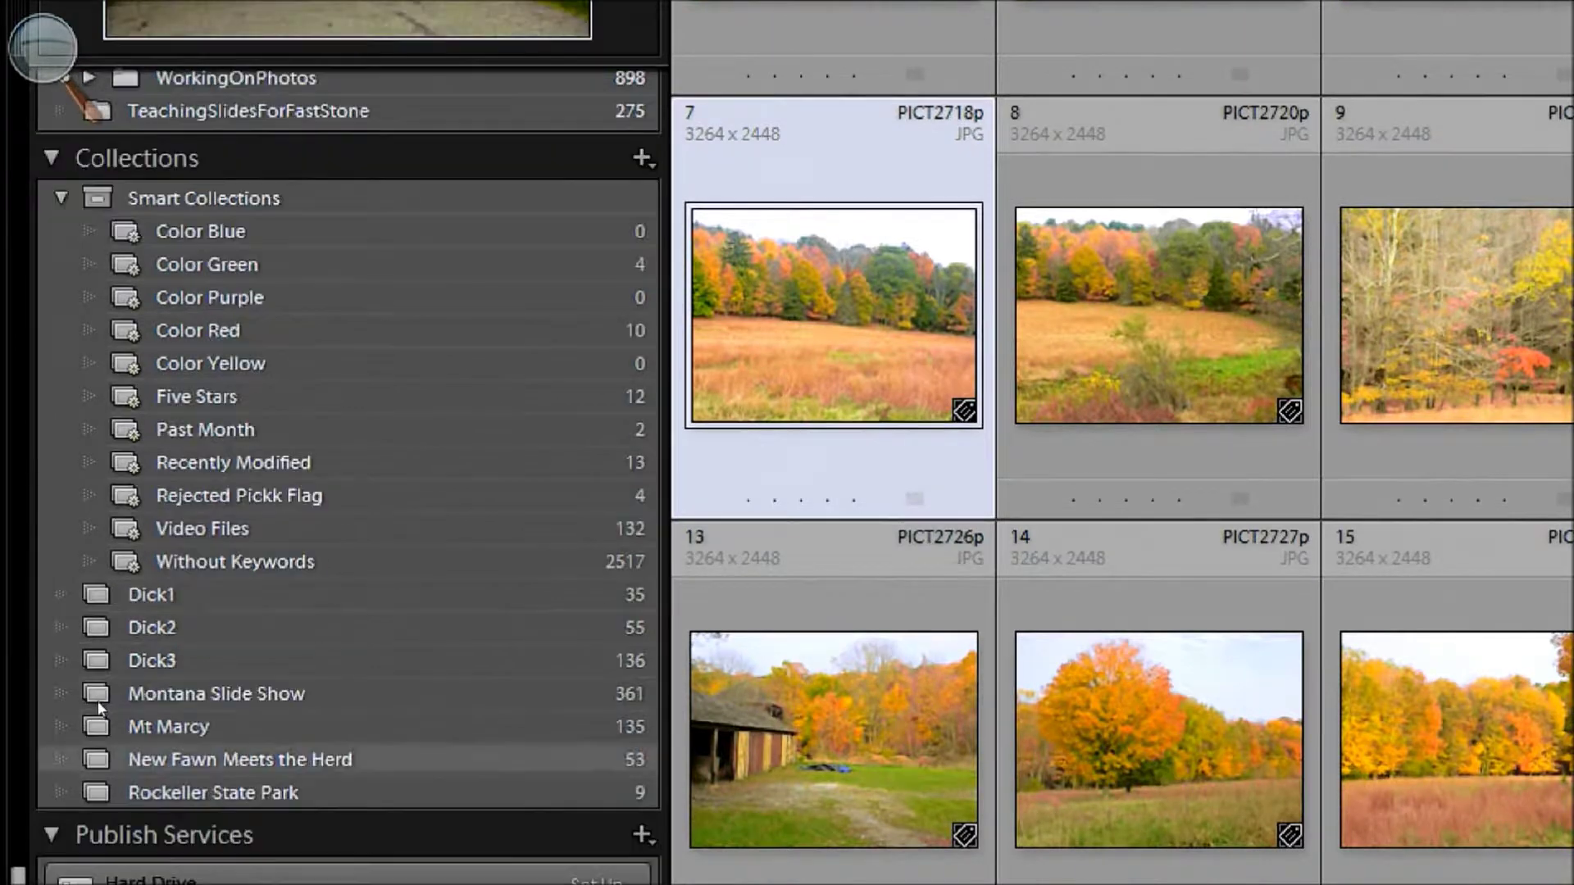
{"action": "scroll", "coordinate": [98, 706], "scroll_direction": "down", "scroll_amount": 1}
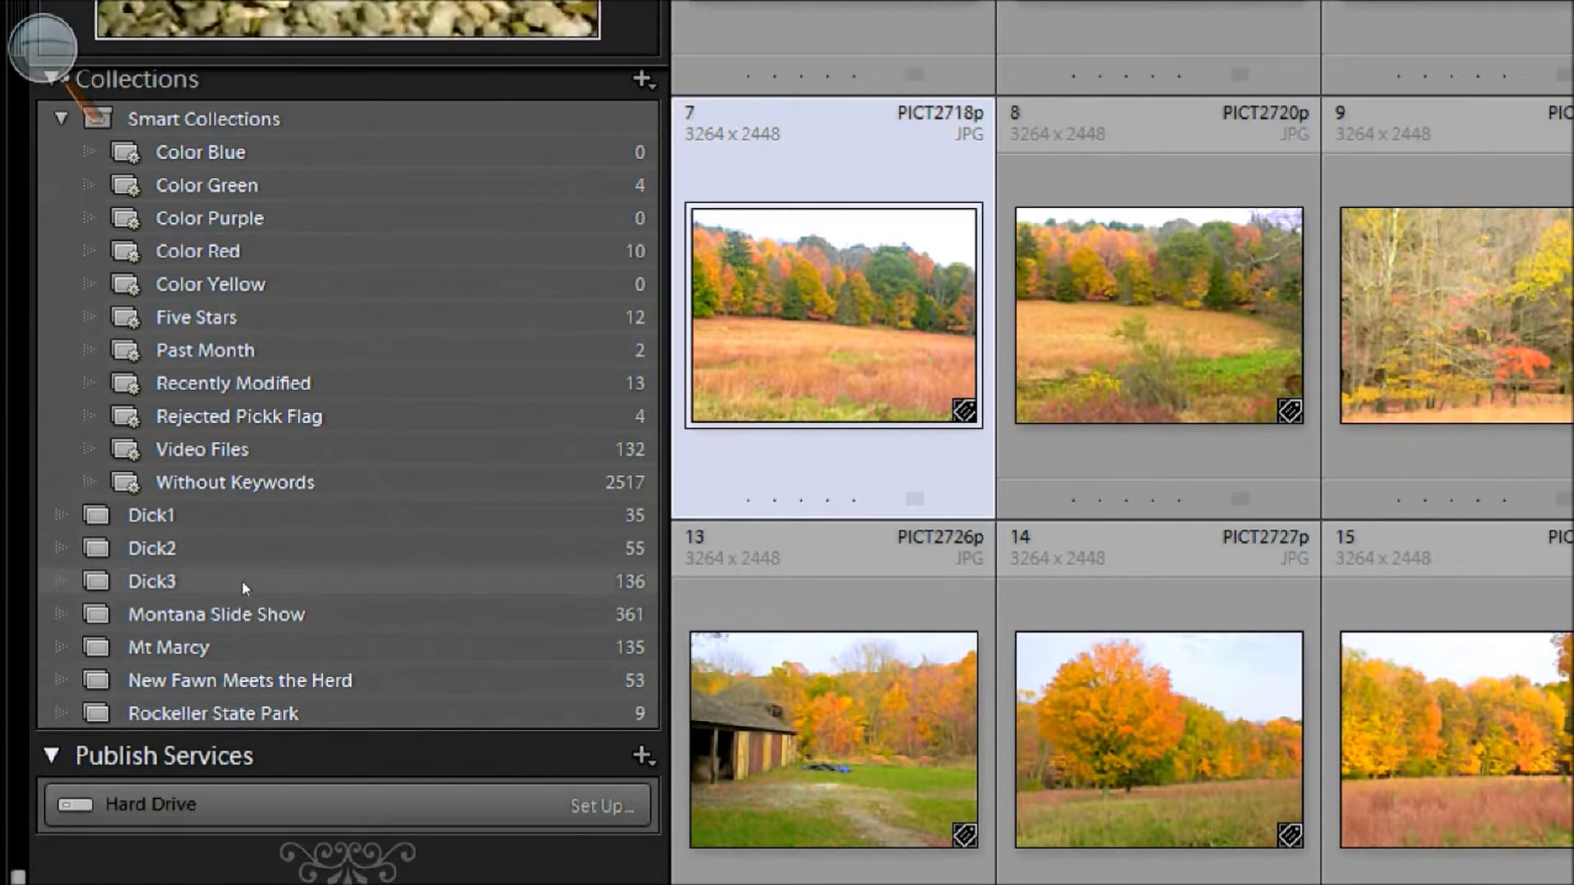
{"action": "scroll", "coordinate": [243, 581], "scroll_direction": "up", "scroll_amount": 15}
{"action": "scroll", "coordinate": [227, 606], "scroll_direction": "down", "scroll_amount": 12}
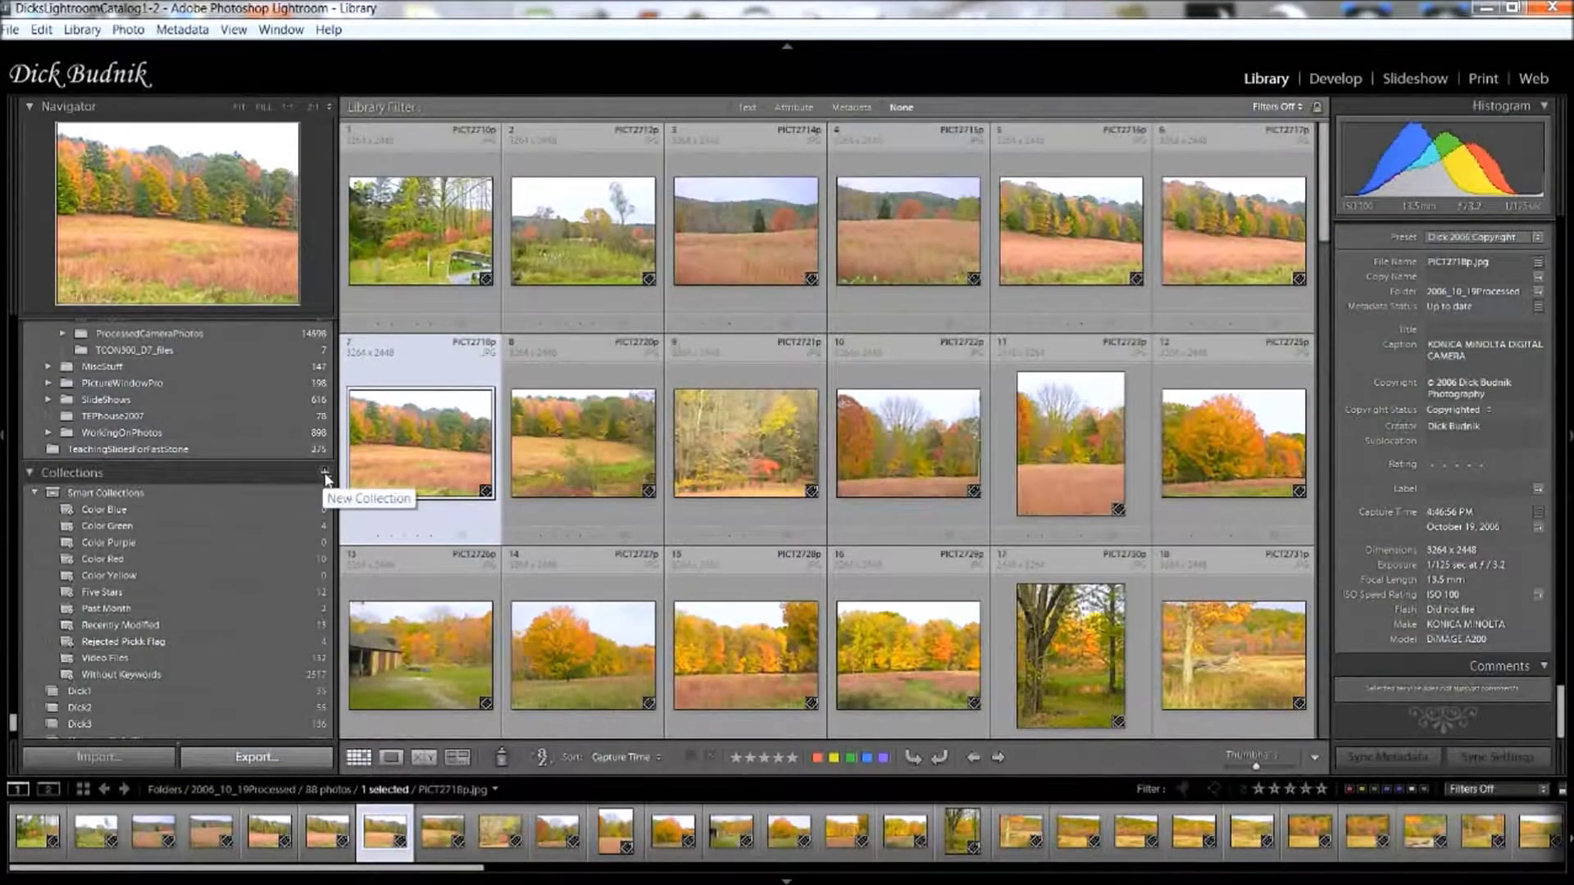
Start a new collection, review the Set choices it can belong to, and cancel without creating it.
{"action": "left_click", "coordinate": [325, 474]}
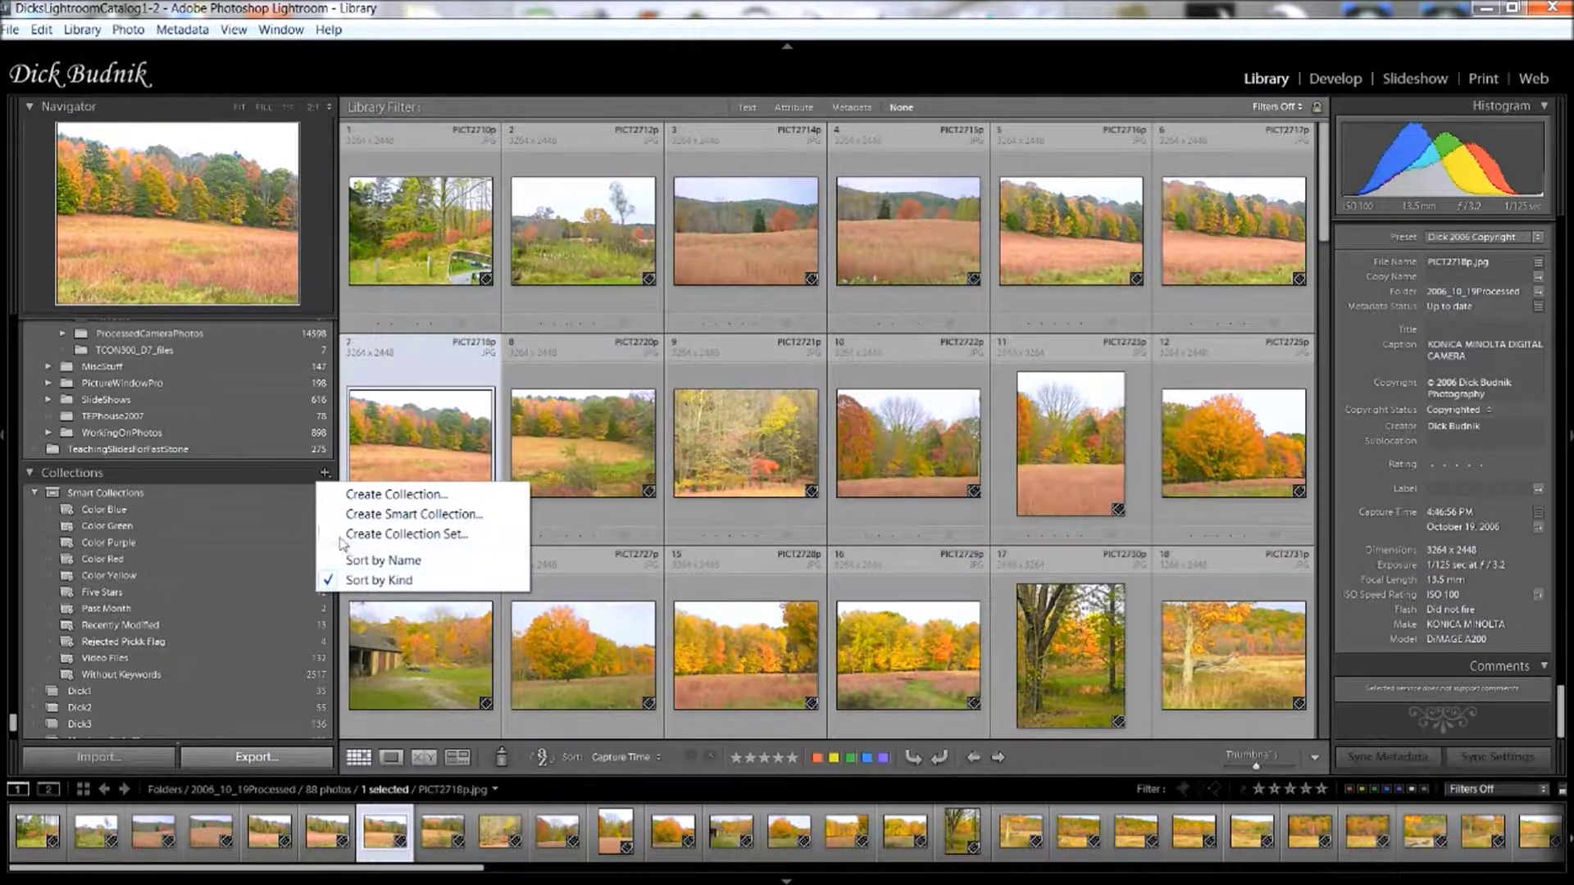
{"action": "left_click", "coordinate": [379, 495]}
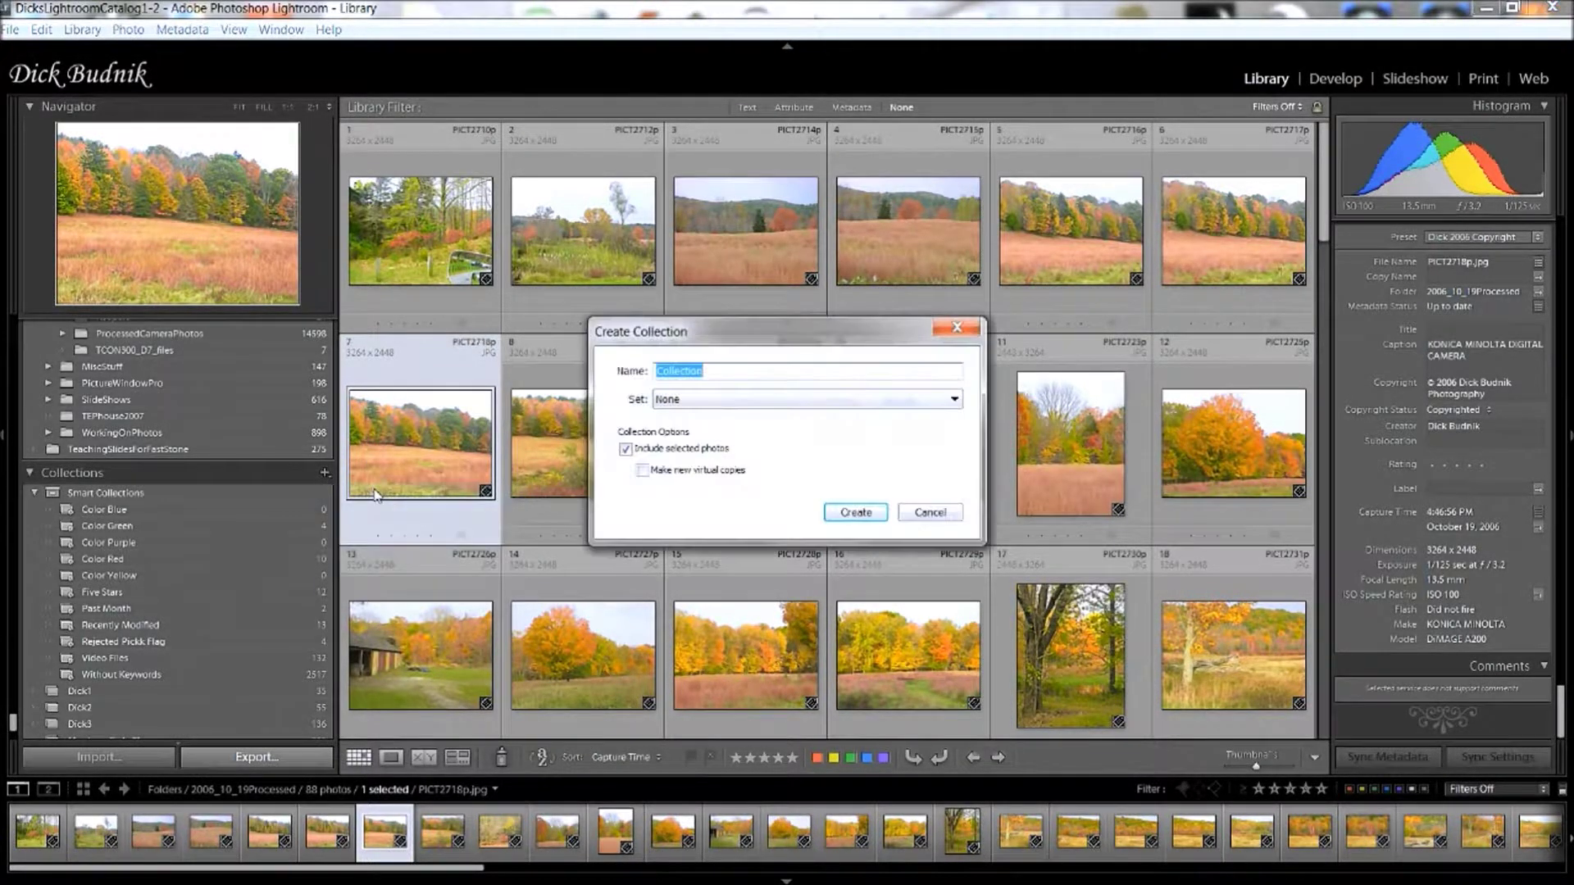
{"action": "key", "text": "super+plus"}
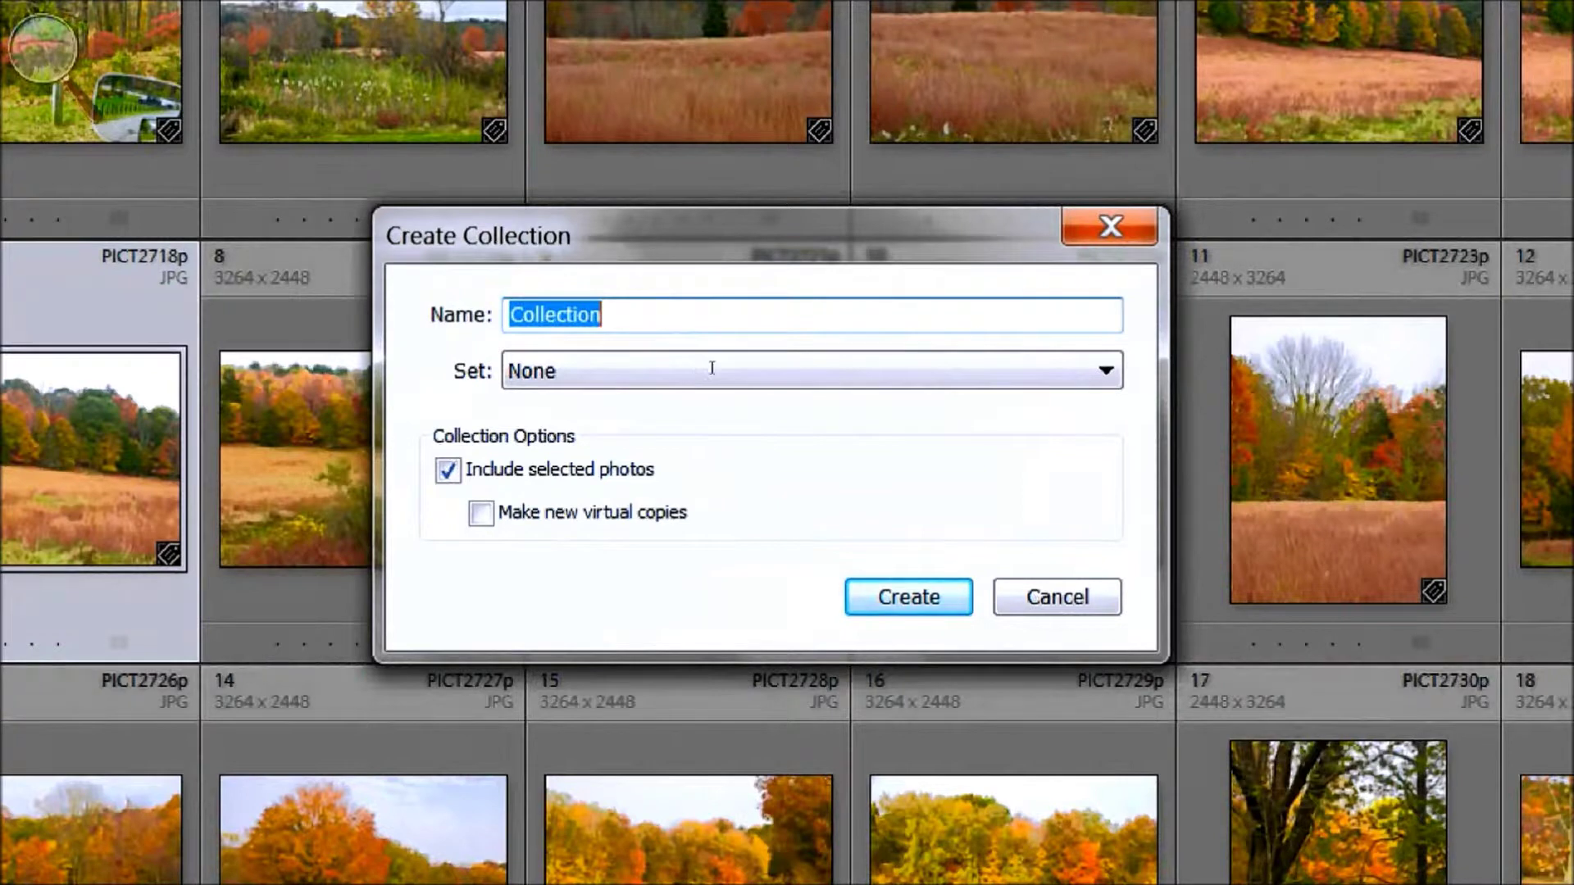
{"action": "left_click", "coordinate": [920, 381]}
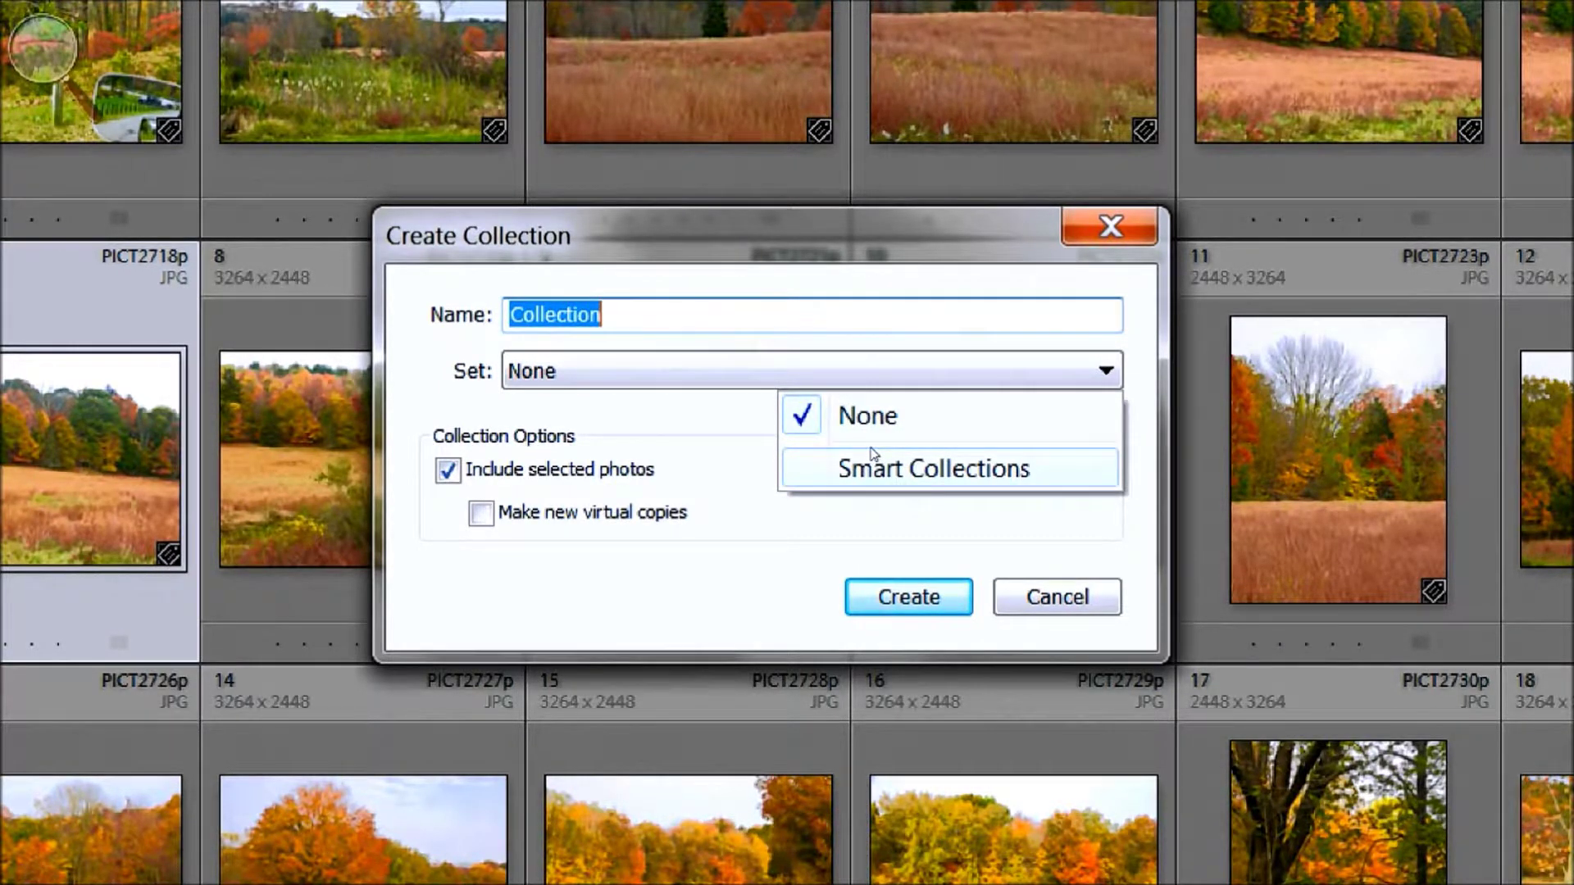
{"action": "left_click", "coordinate": [753, 400]}
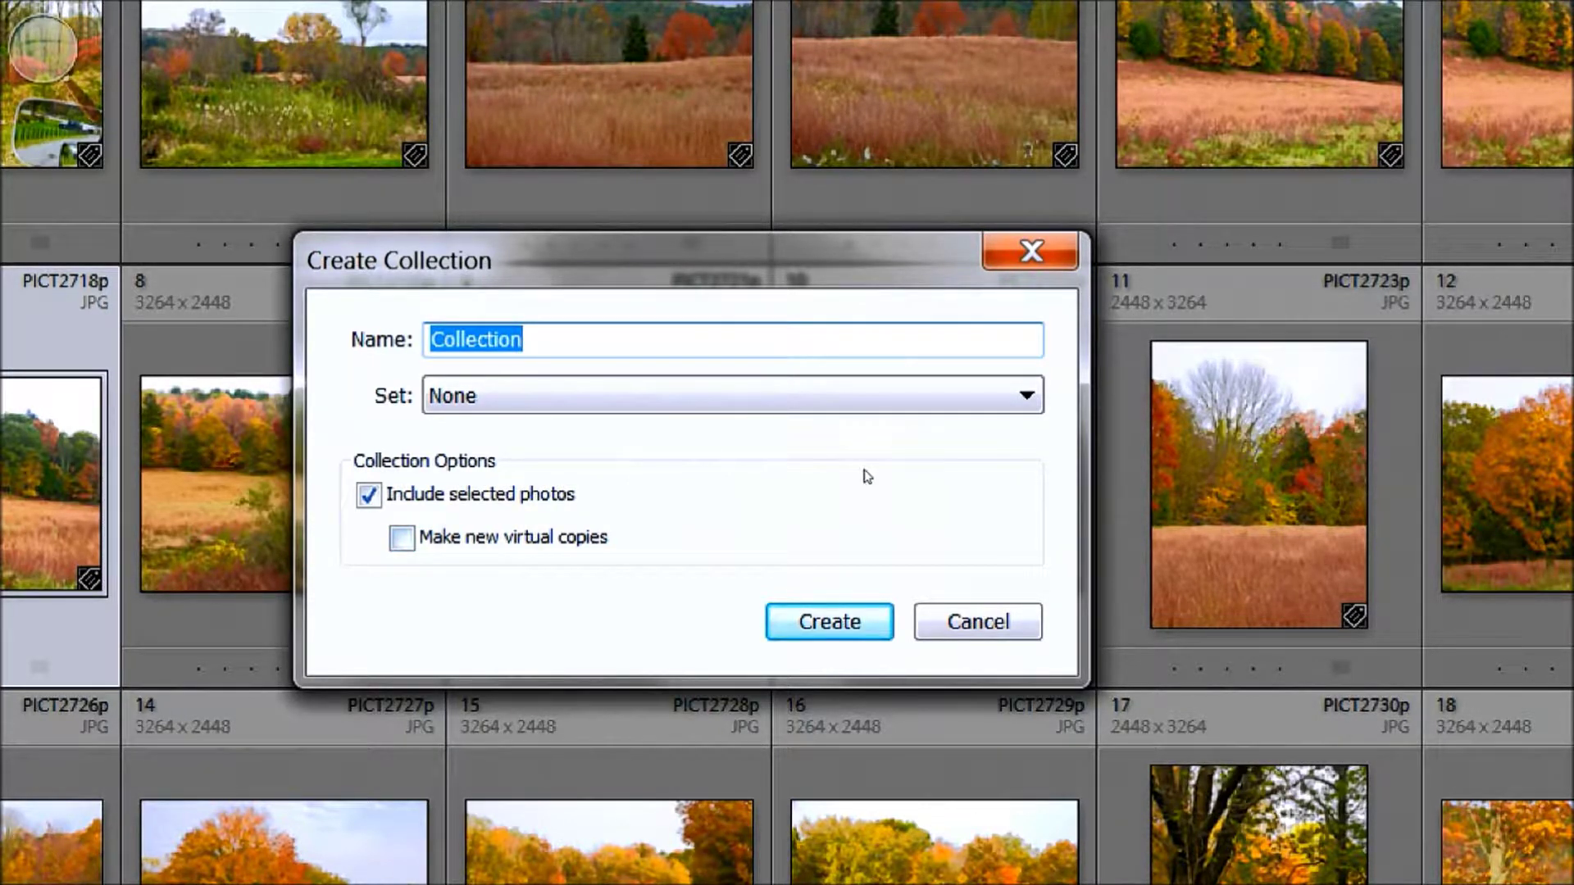
{"action": "key", "text": "Escape"}
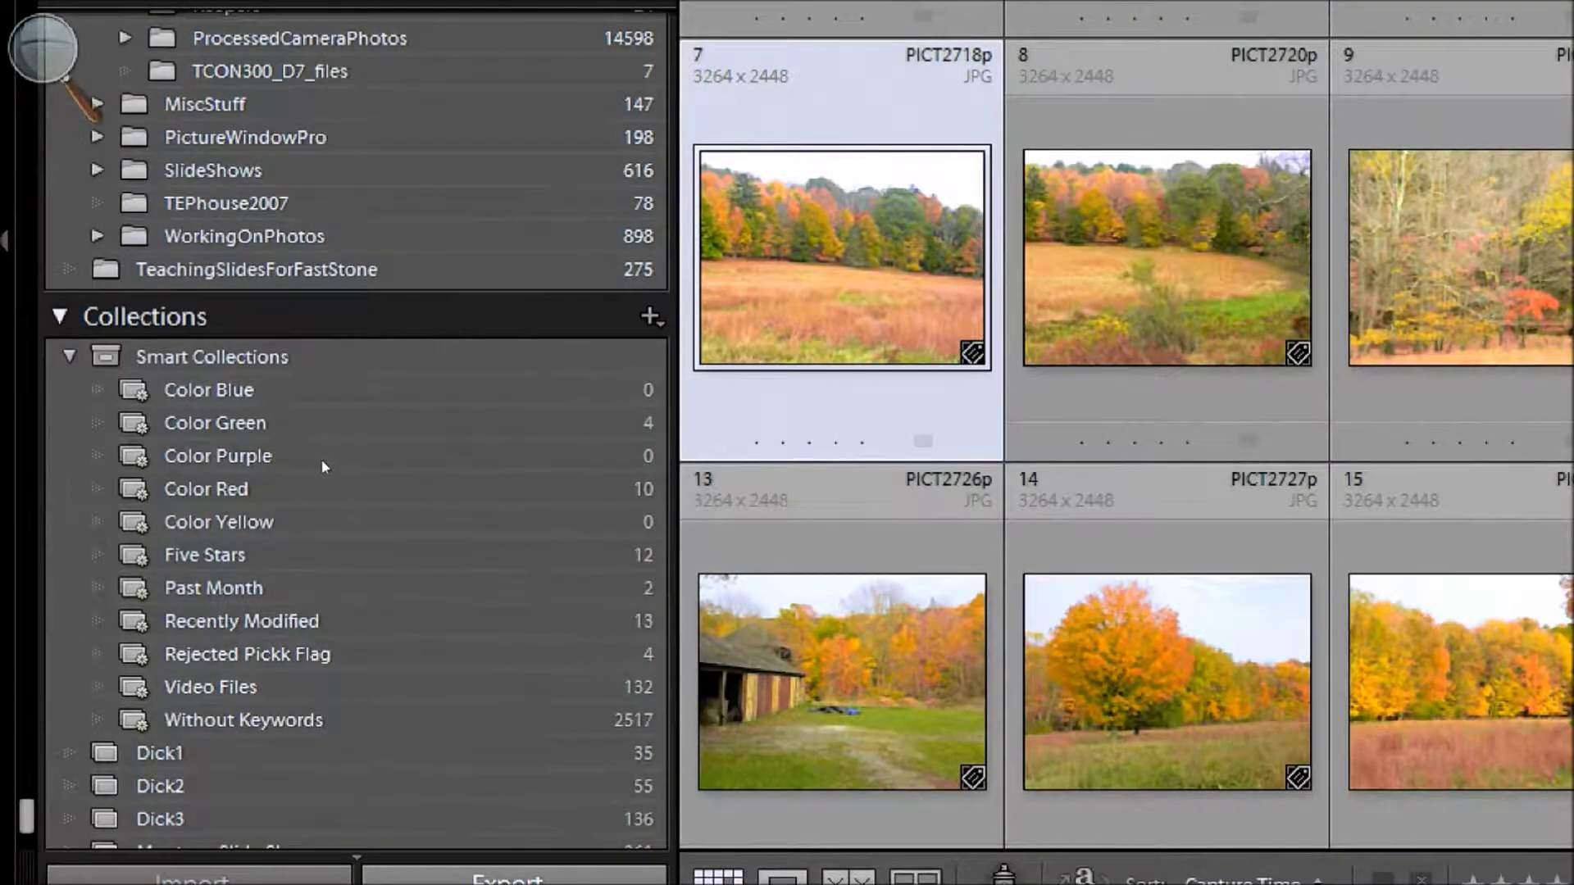
Start a new smart collection and review the Set choices, leaving the set at None.
{"action": "key", "text": "Down"}
{"action": "key", "text": "Down"}
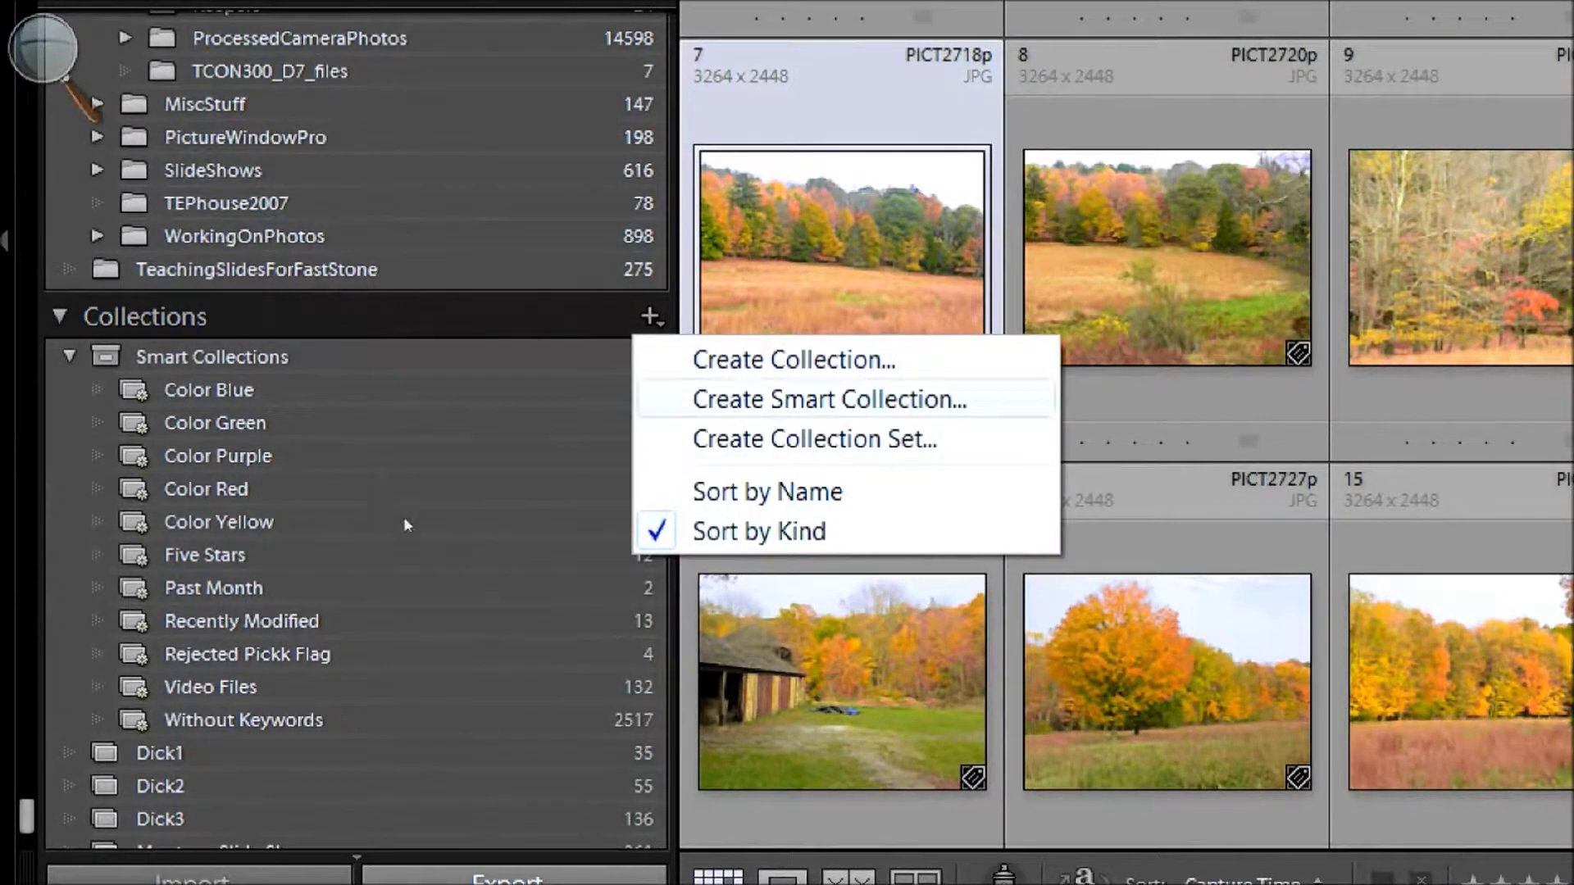
{"action": "key", "text": "Return"}
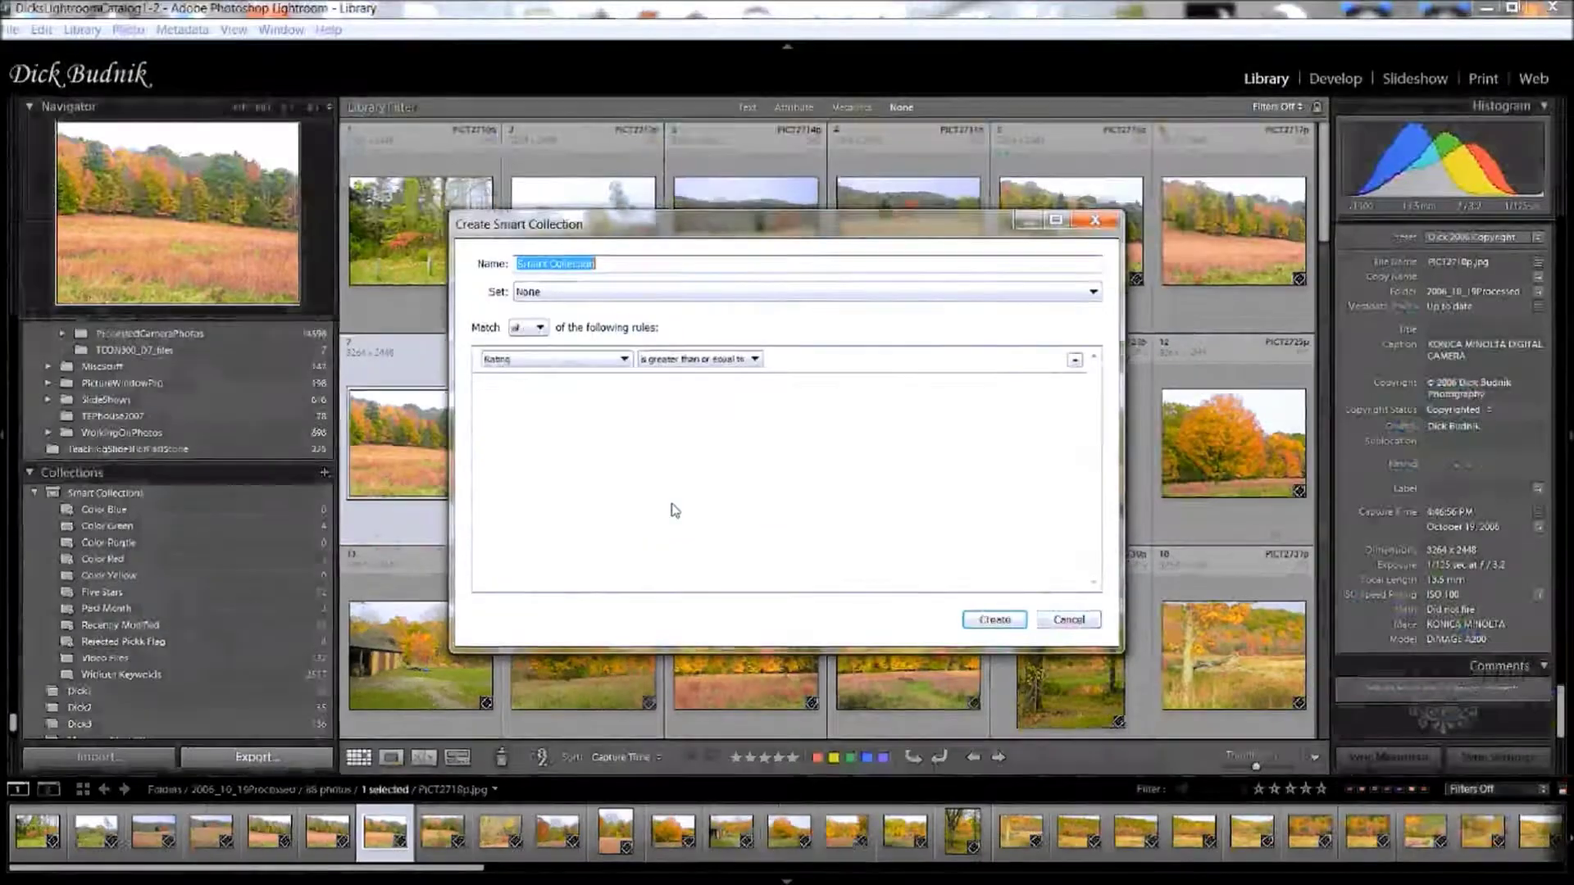
{"action": "key", "text": "super+plus"}
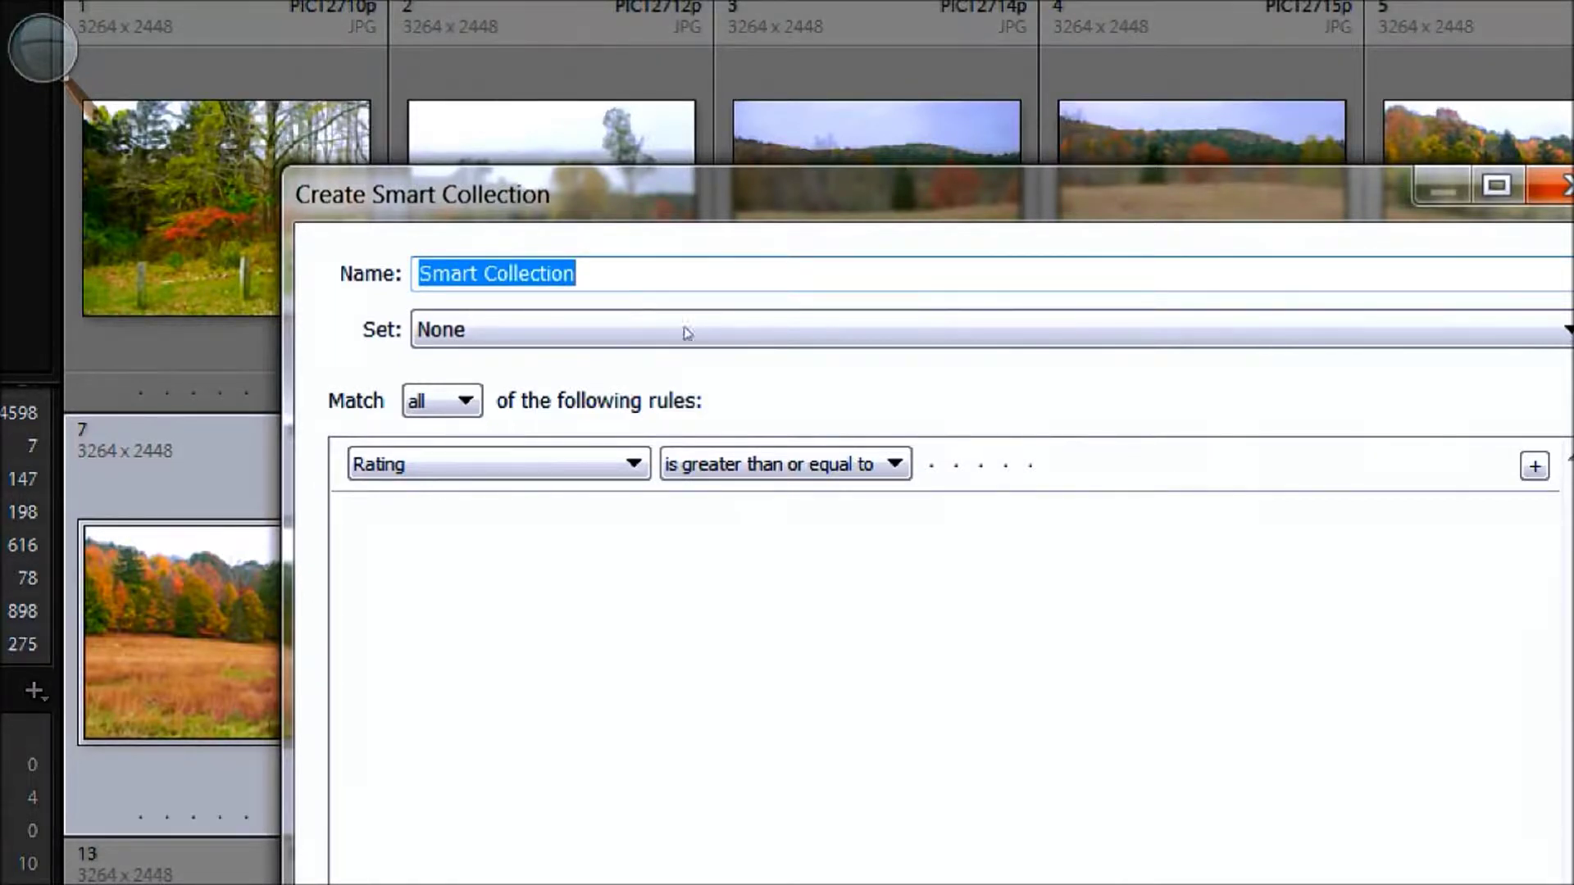
{"action": "left_click", "coordinate": [674, 298]}
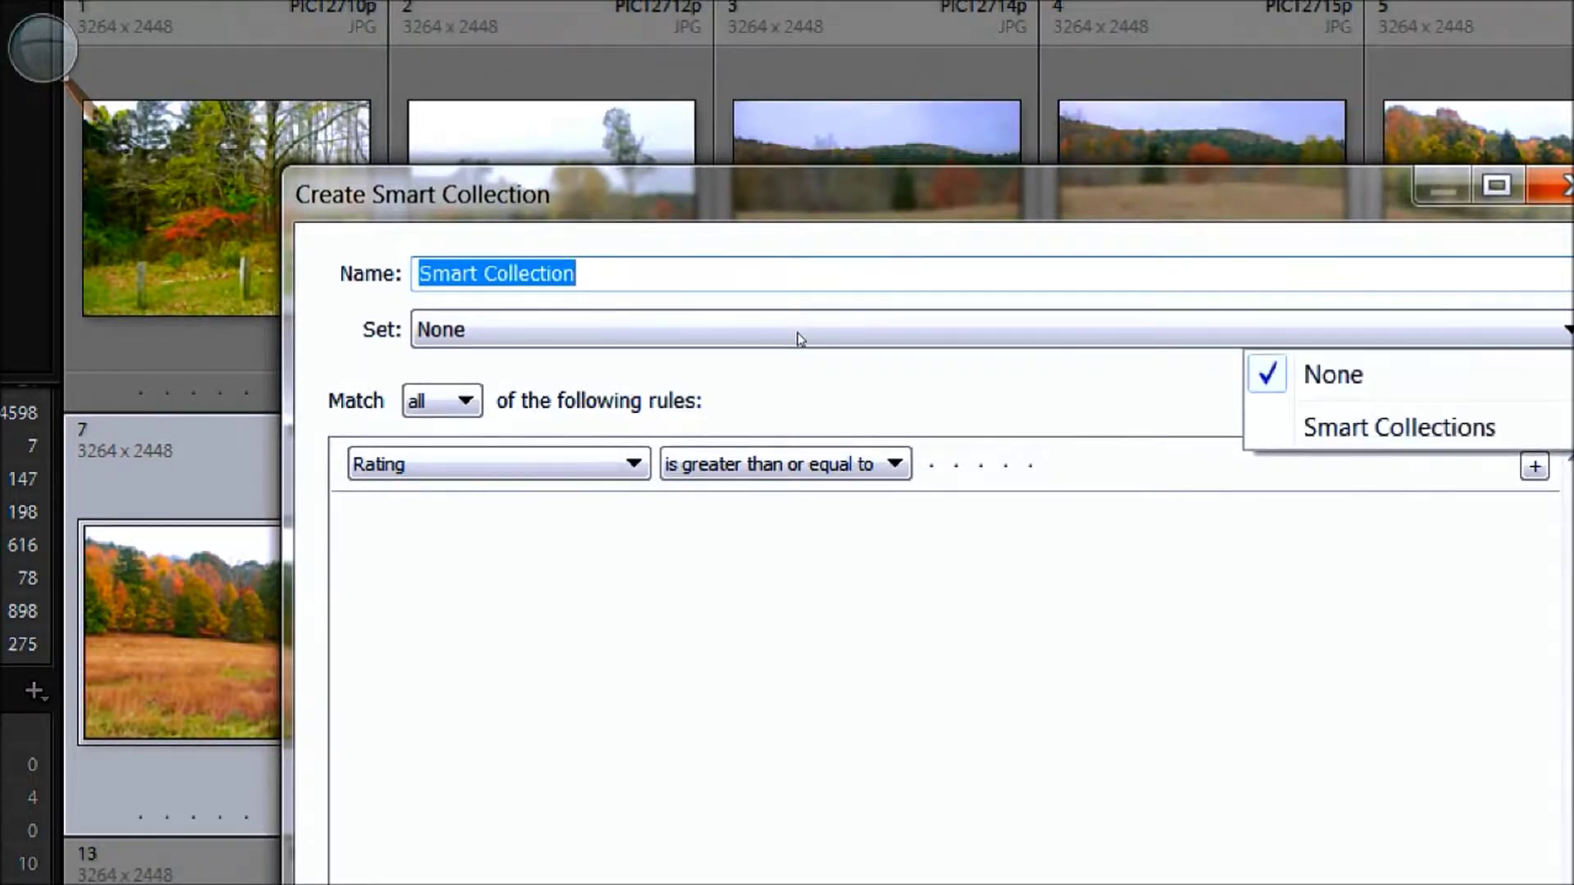
{"action": "key", "text": "Down"}
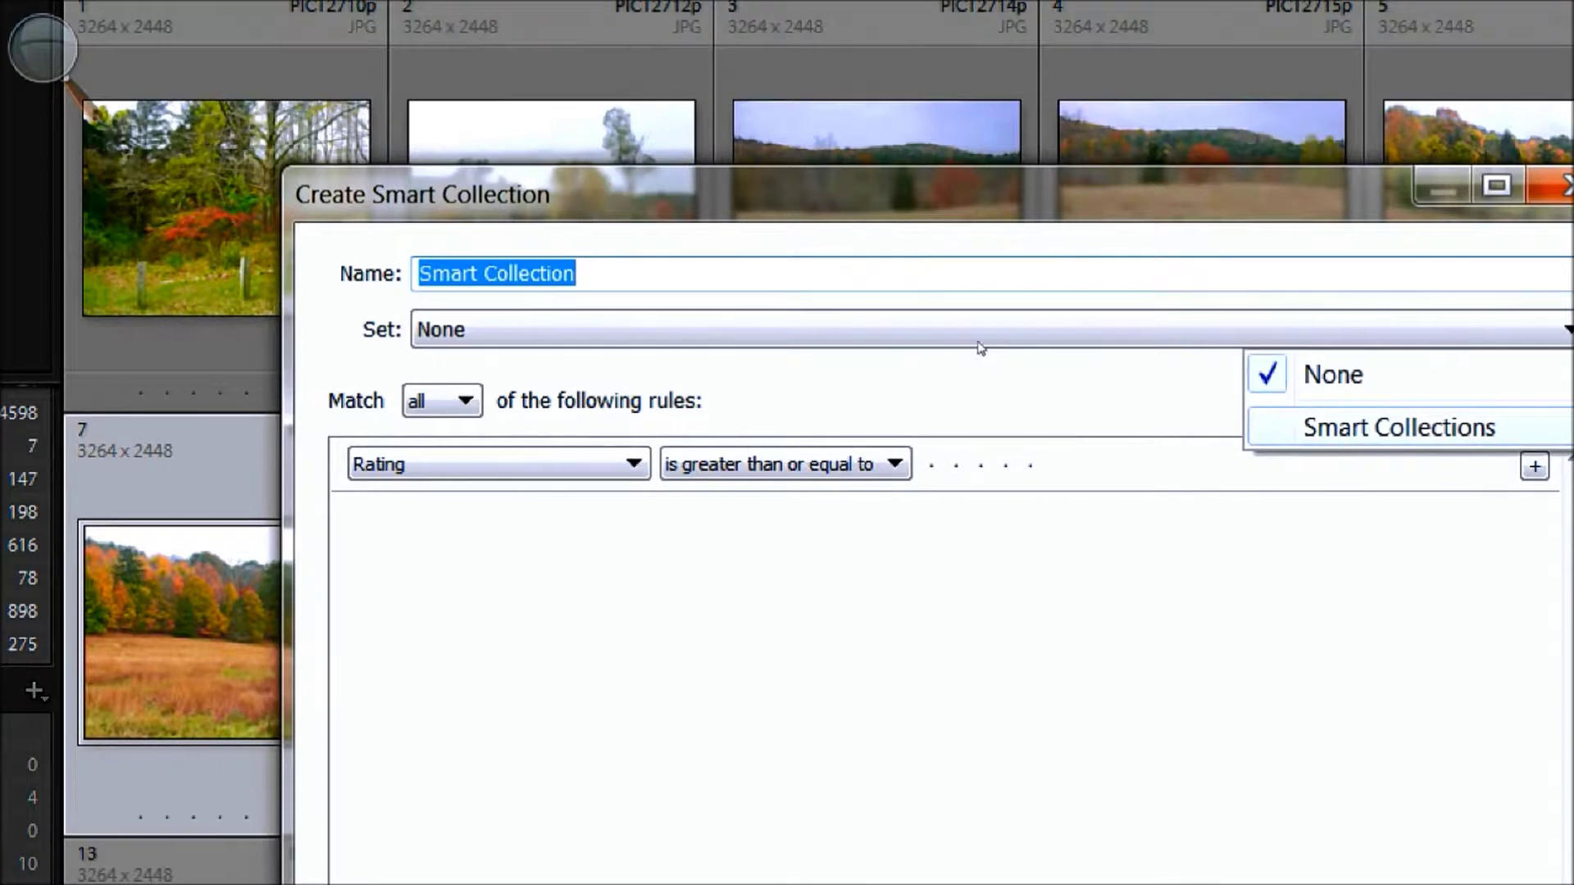
{"action": "key", "text": "Escape"}
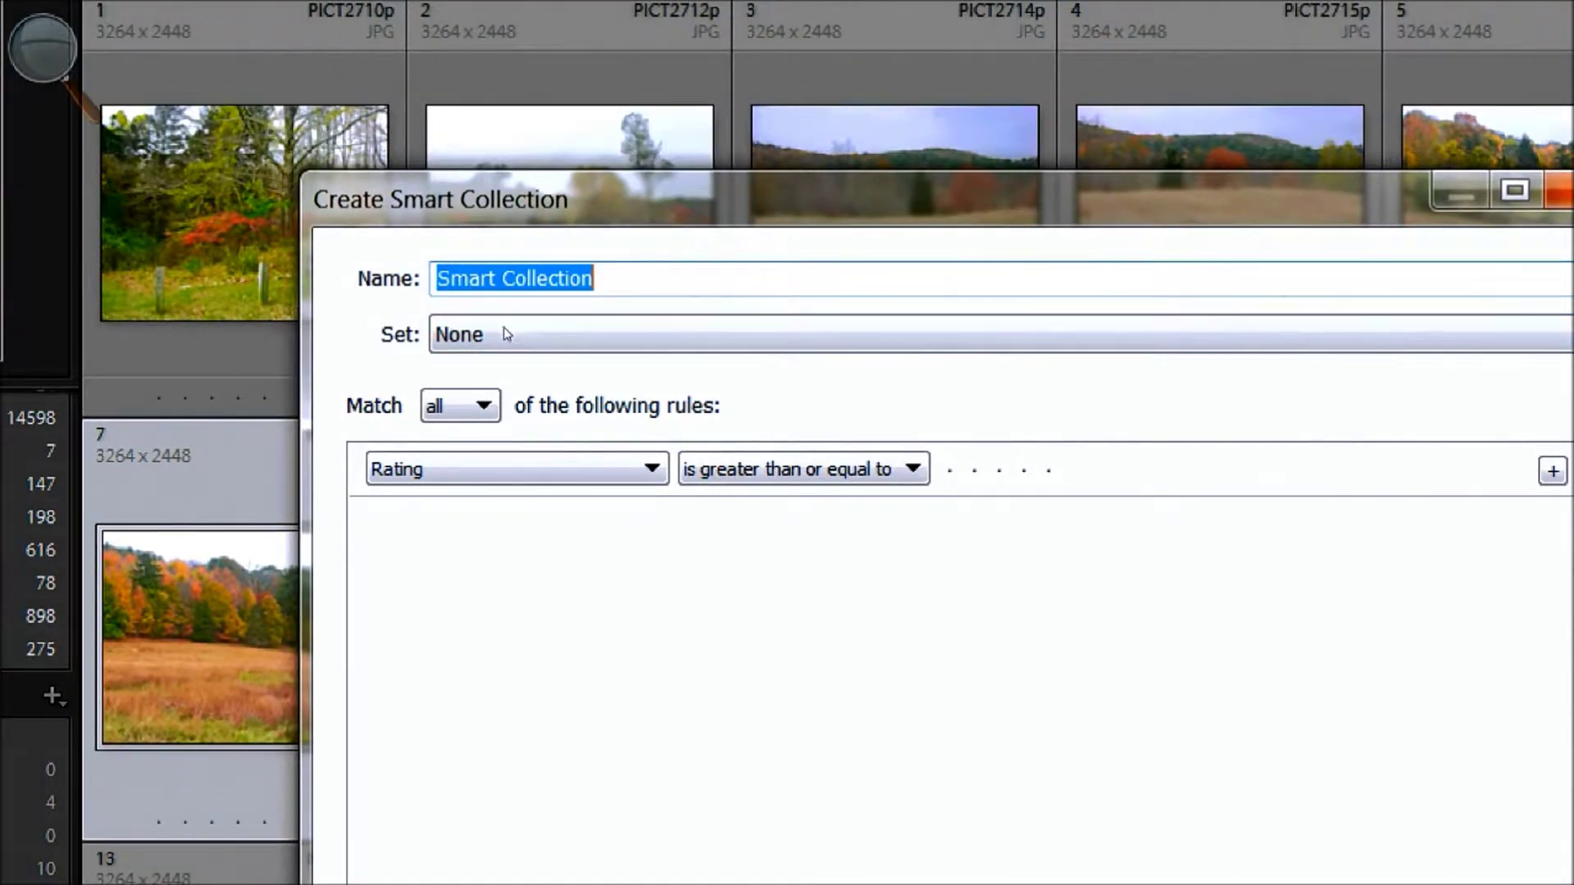
Review the any, all and none match choices and set the smart collection's Rating rule to three stars.
{"action": "key", "text": "Tab"}
{"action": "key", "text": "alt+Down"}
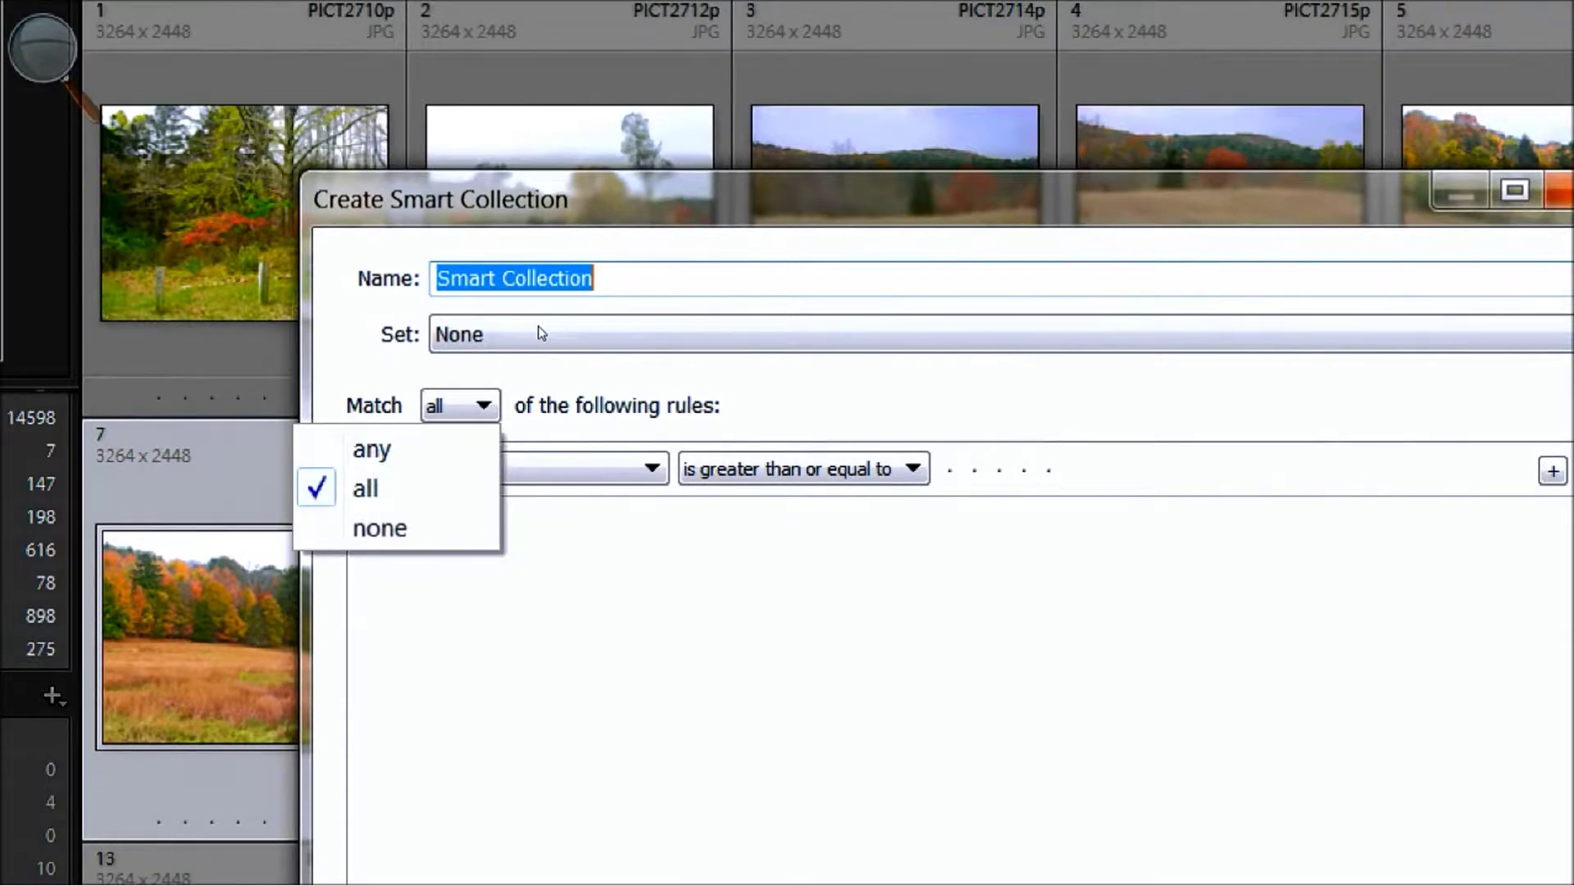
{"action": "key", "text": "Escape"}
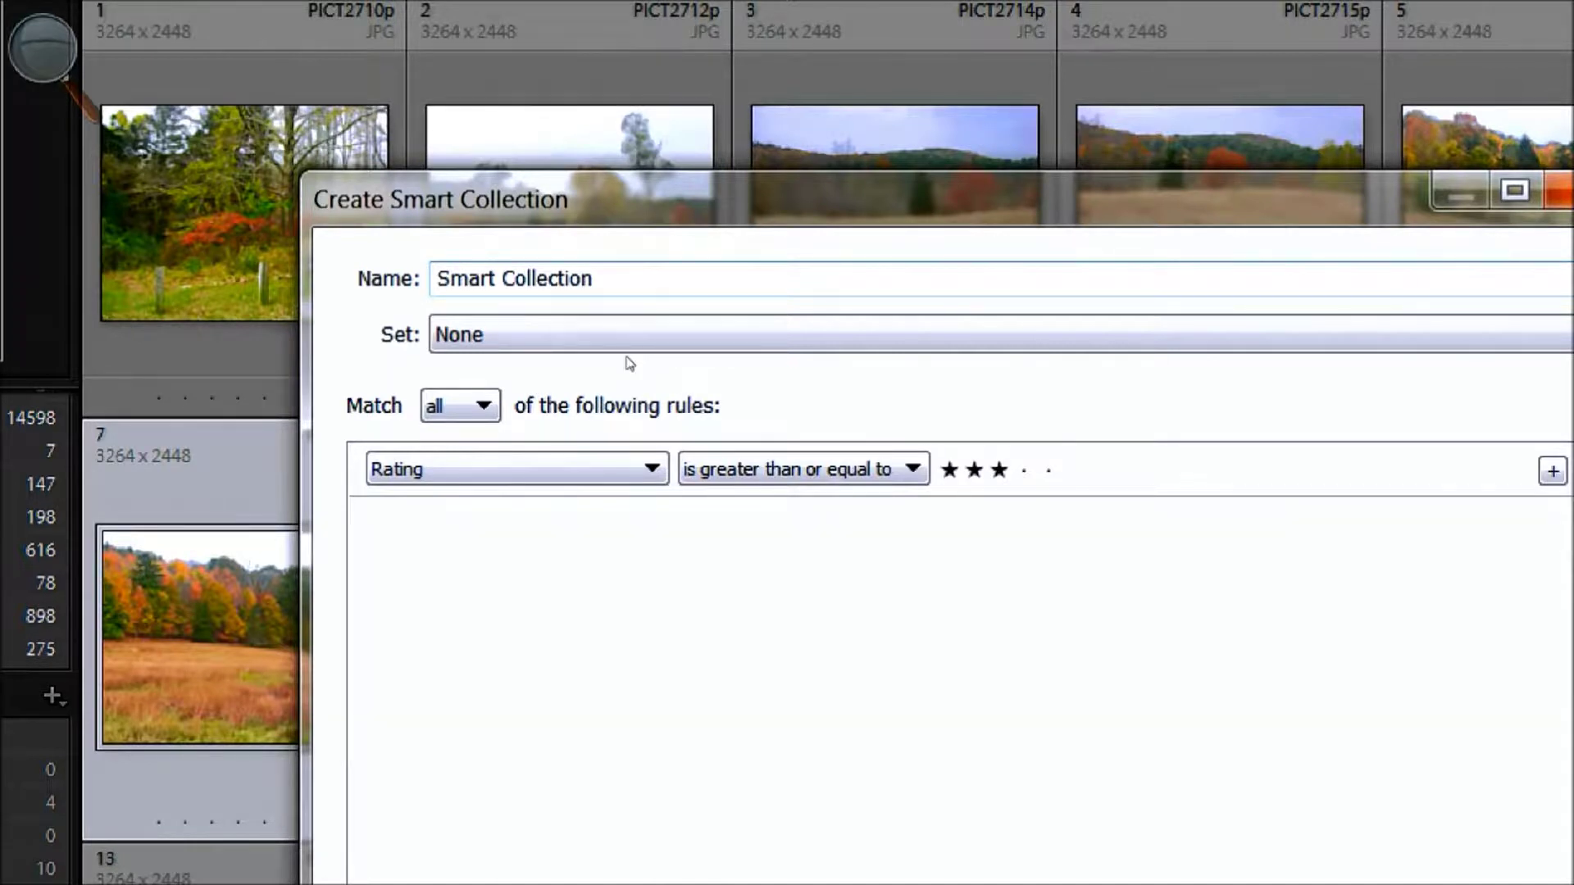
Review the comparison operators offered for the Rating rule, down to the is in range option.
{"action": "key", "text": "alt+Down"}
{"action": "key", "text": "Down"}
{"action": "key", "text": "Up"}
{"action": "key", "text": "Up"}
{"action": "key", "text": "Down"}
{"action": "key", "text": "Down"}
{"action": "key", "text": "Down"}
{"action": "key", "text": "Down"}
{"action": "key", "text": "Down"}
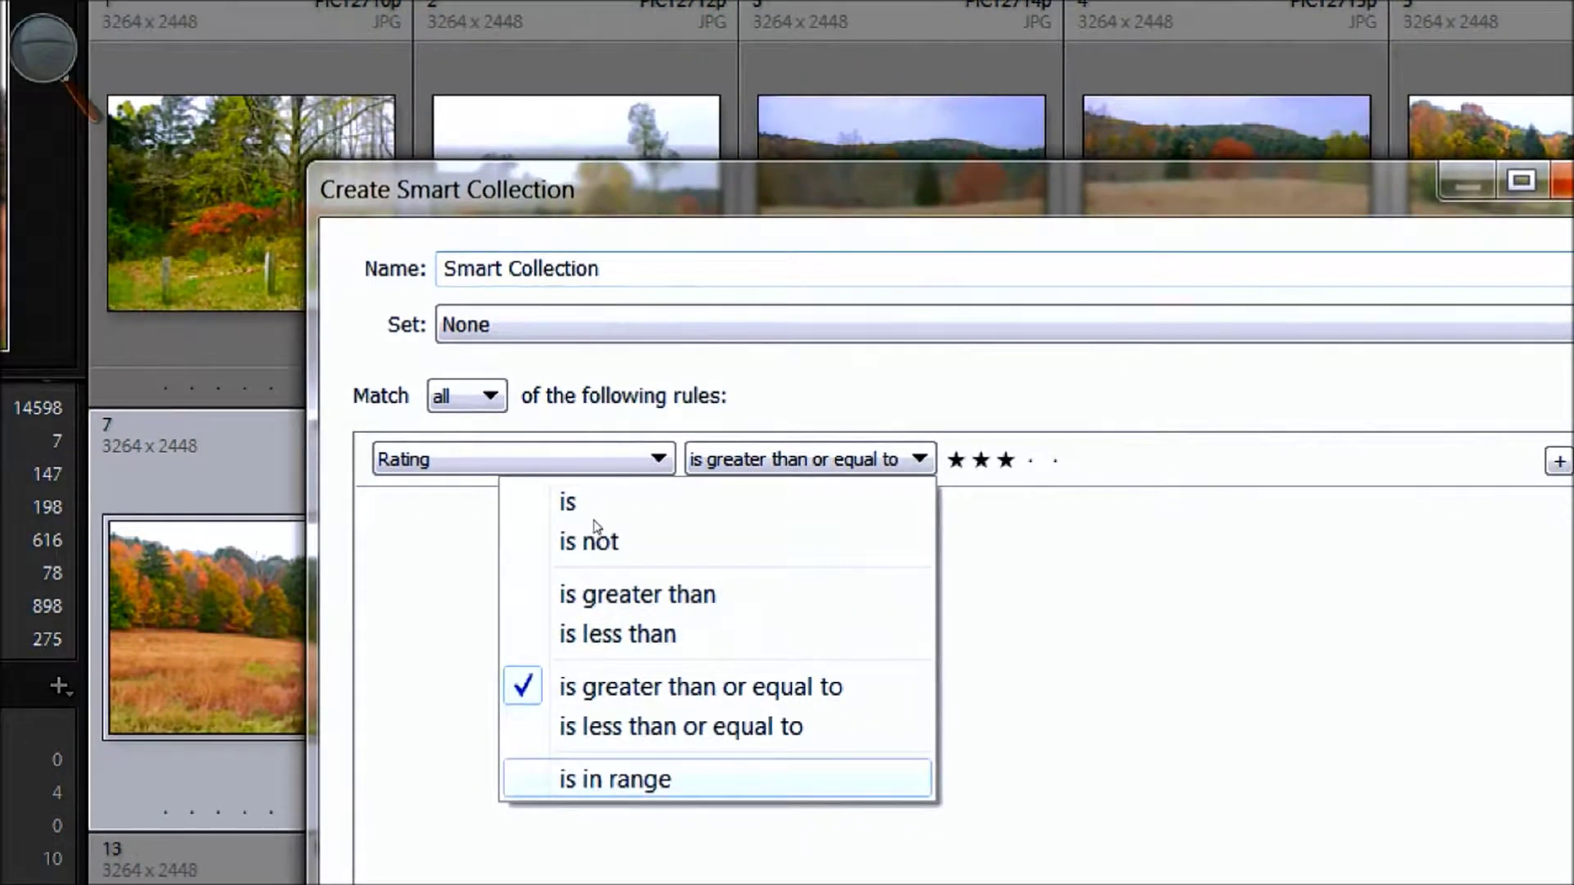
{"action": "key", "text": "Down"}
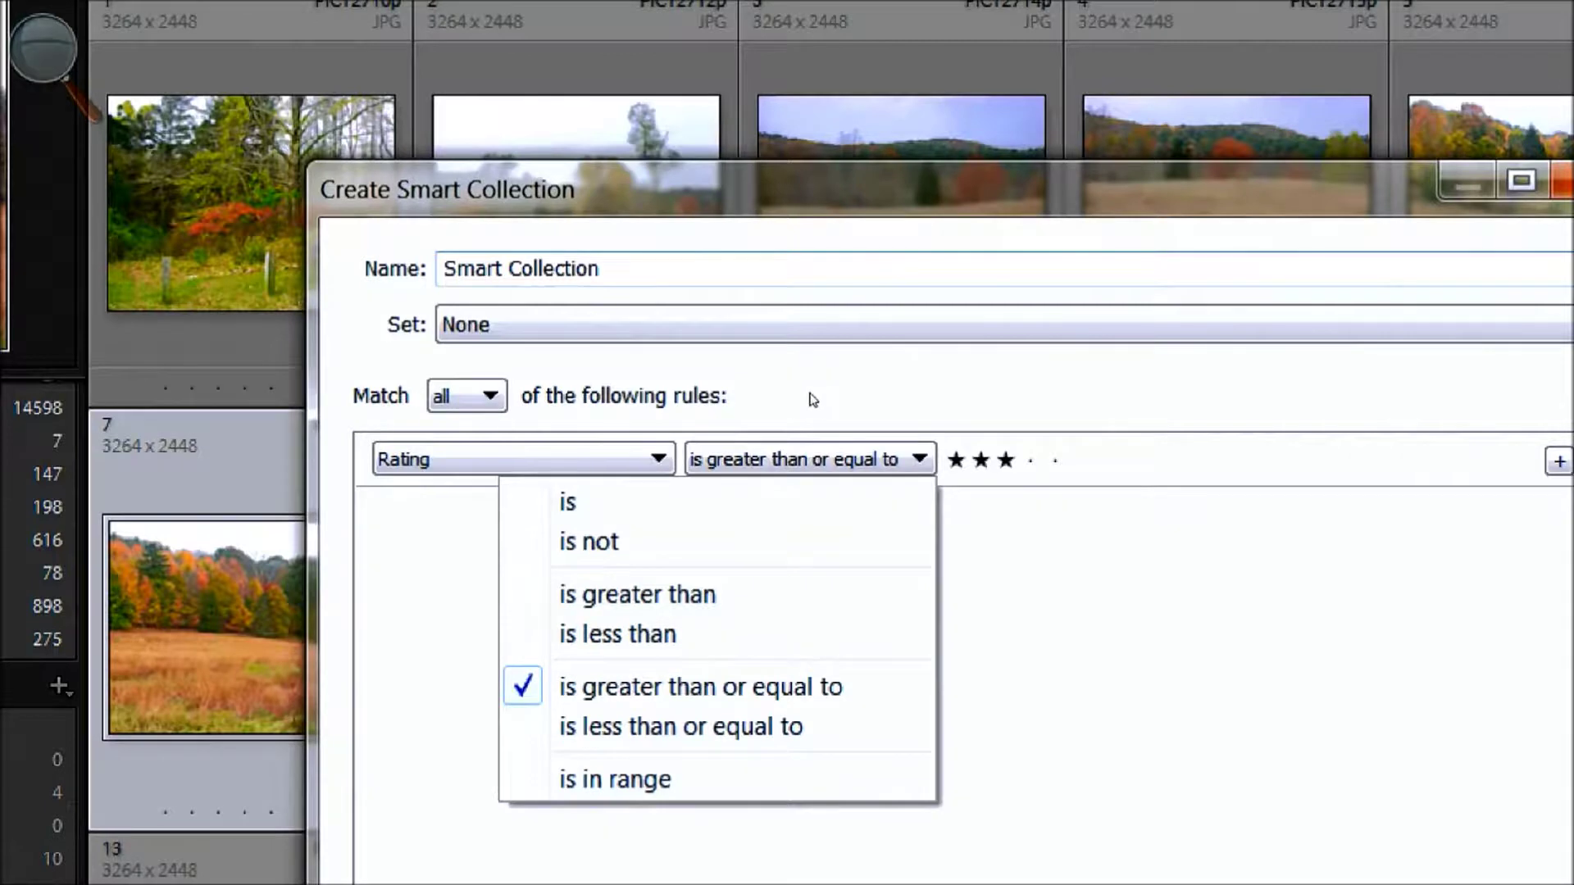
Examine the list of criteria available for smart collection rules and cancel creating the smart collection.
{"action": "left_click", "coordinate": [837, 408]}
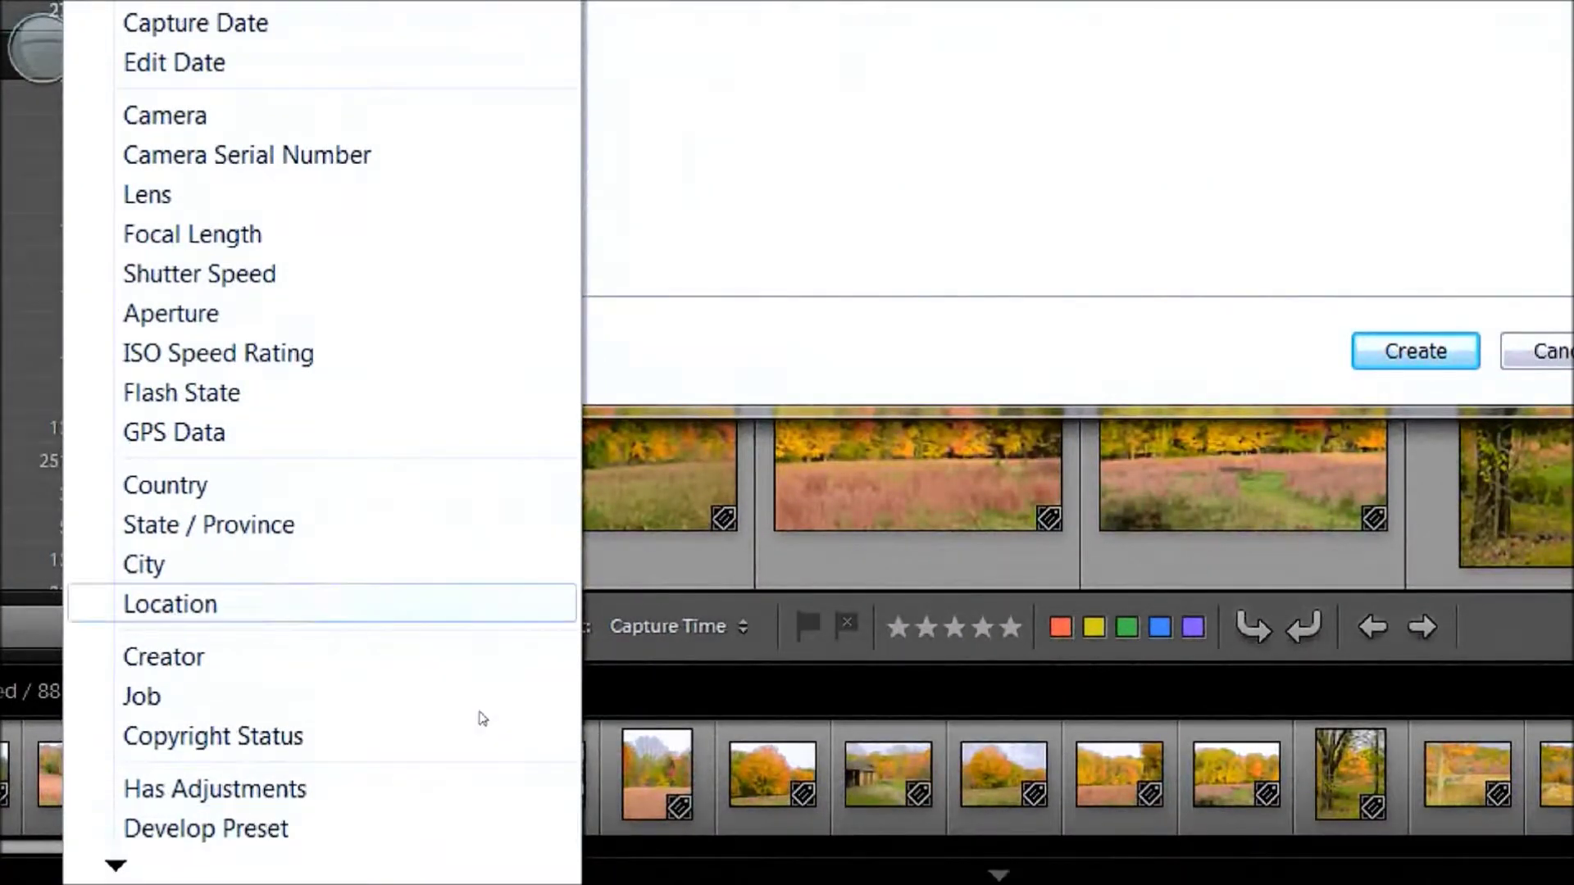
{"action": "left_click", "coordinate": [709, 527]}
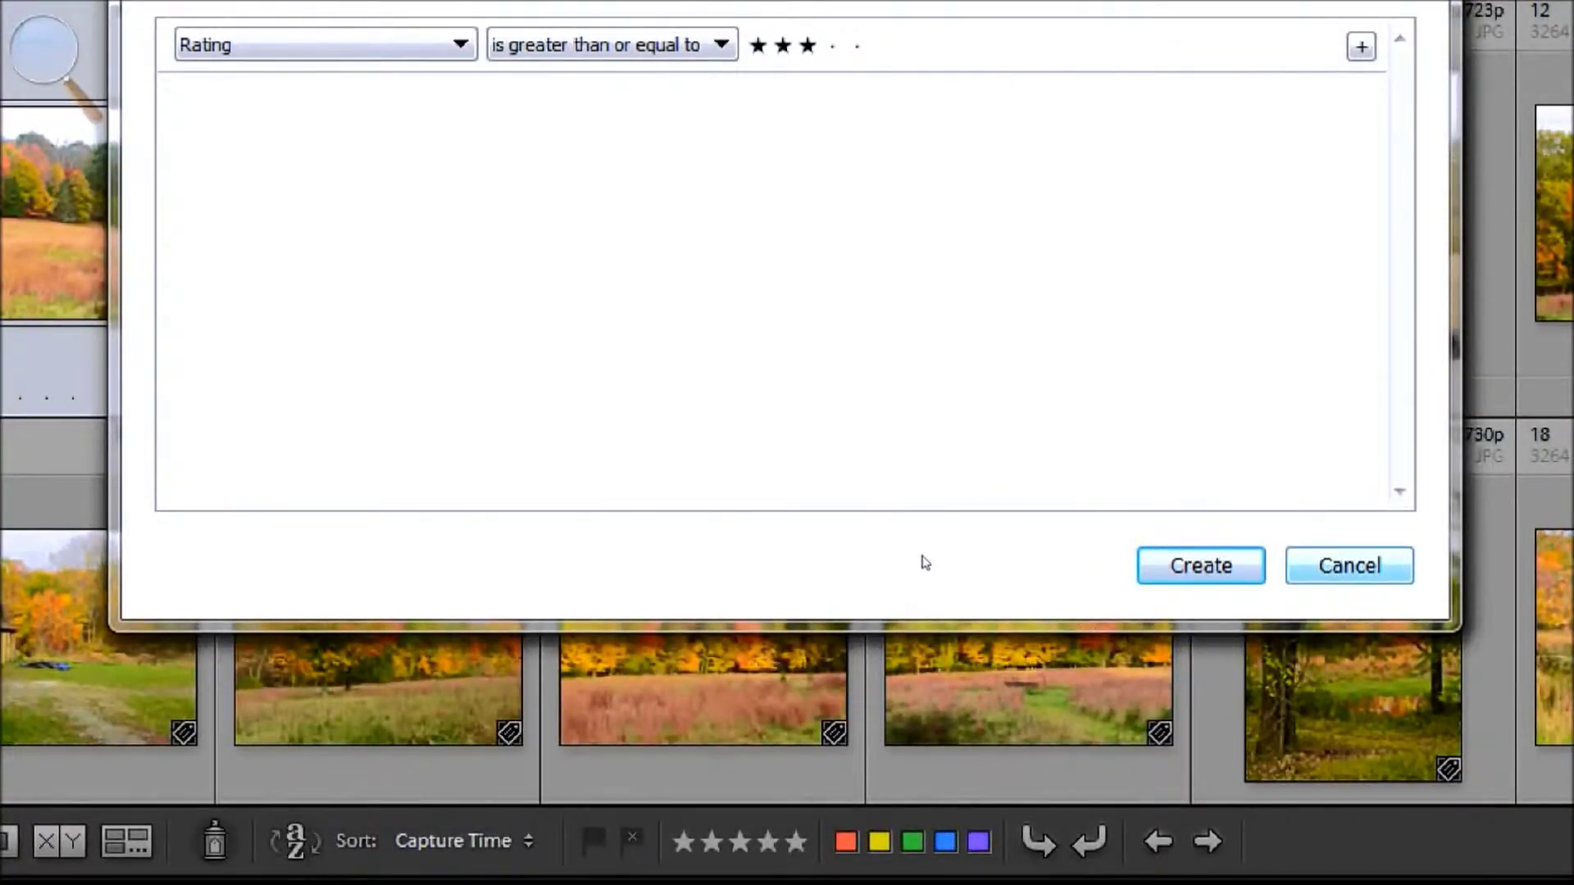
{"action": "key", "text": "Escape"}
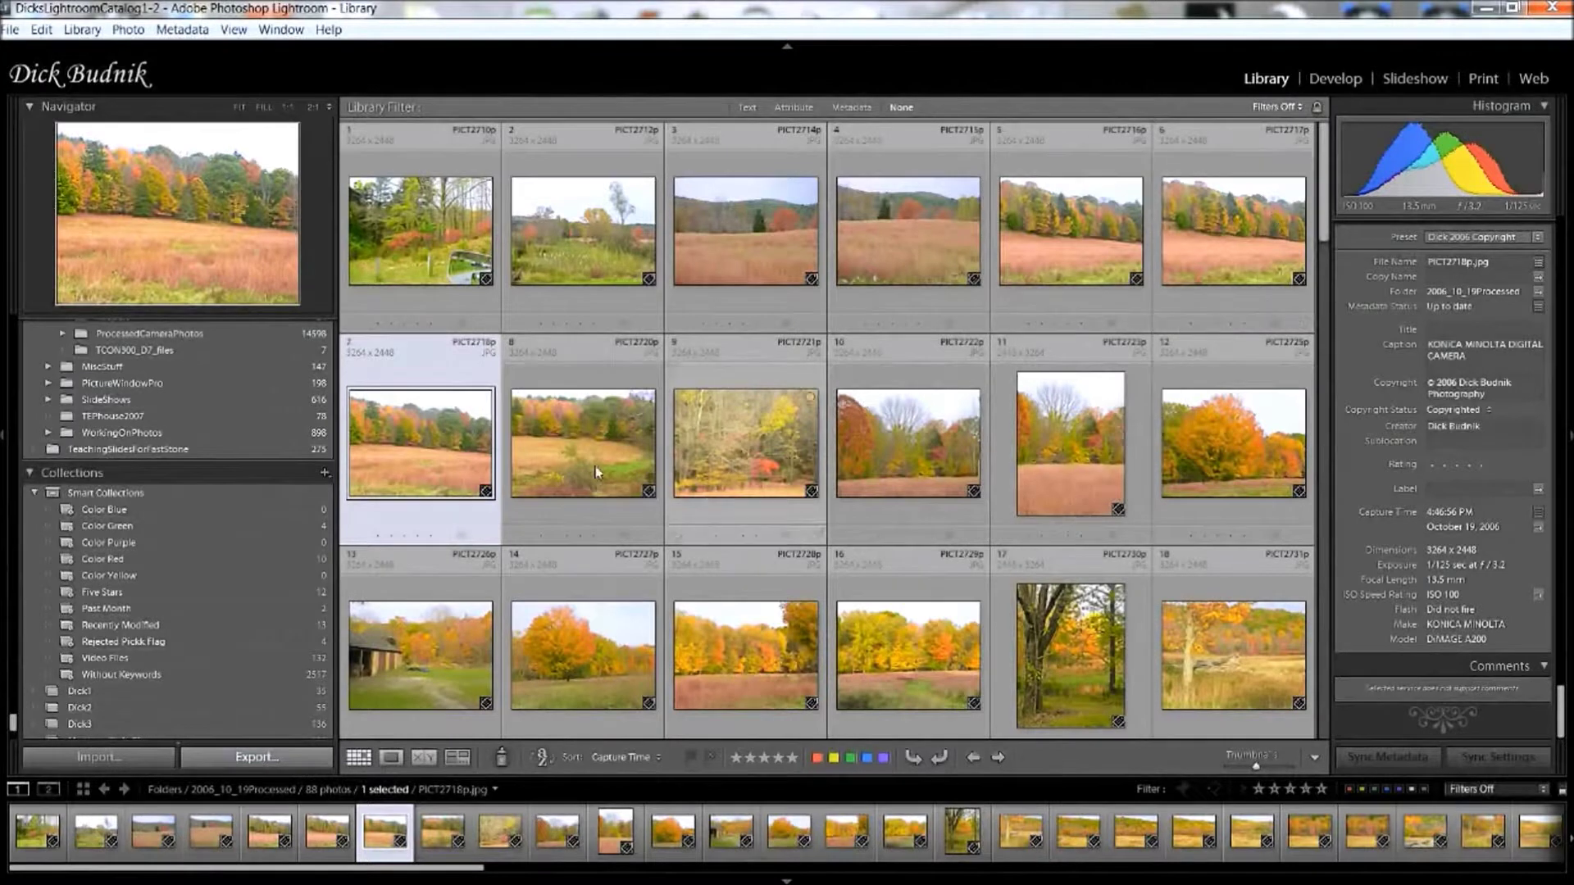
Select PICT2729p and review the available sort orders and the list of optional toolbar contents.
{"action": "key", "text": "super+plus"}
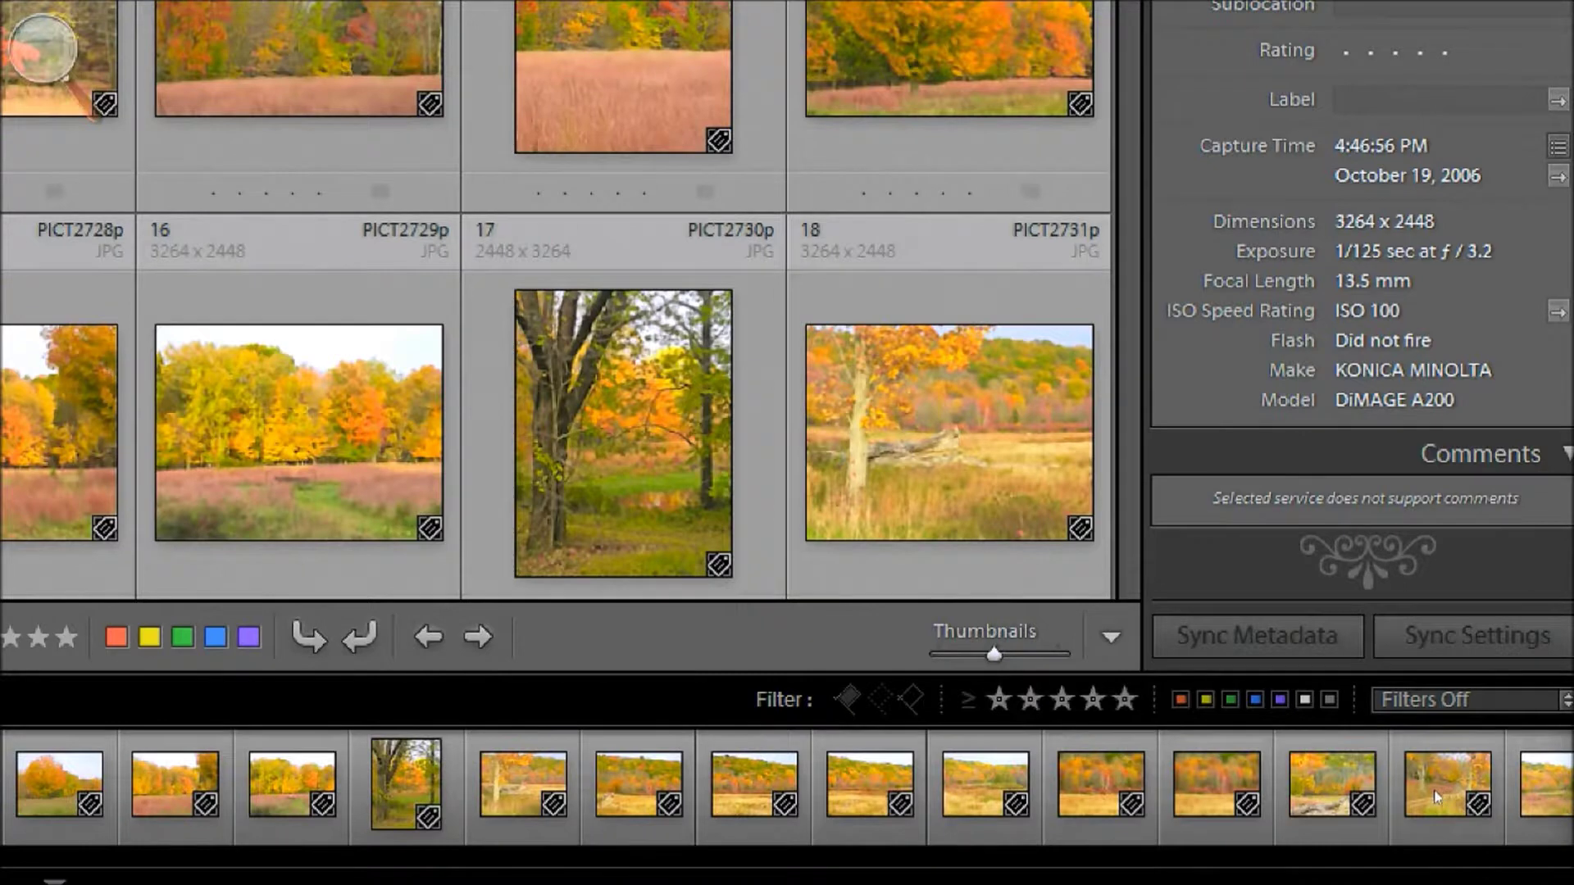
{"action": "key", "text": "Left"}
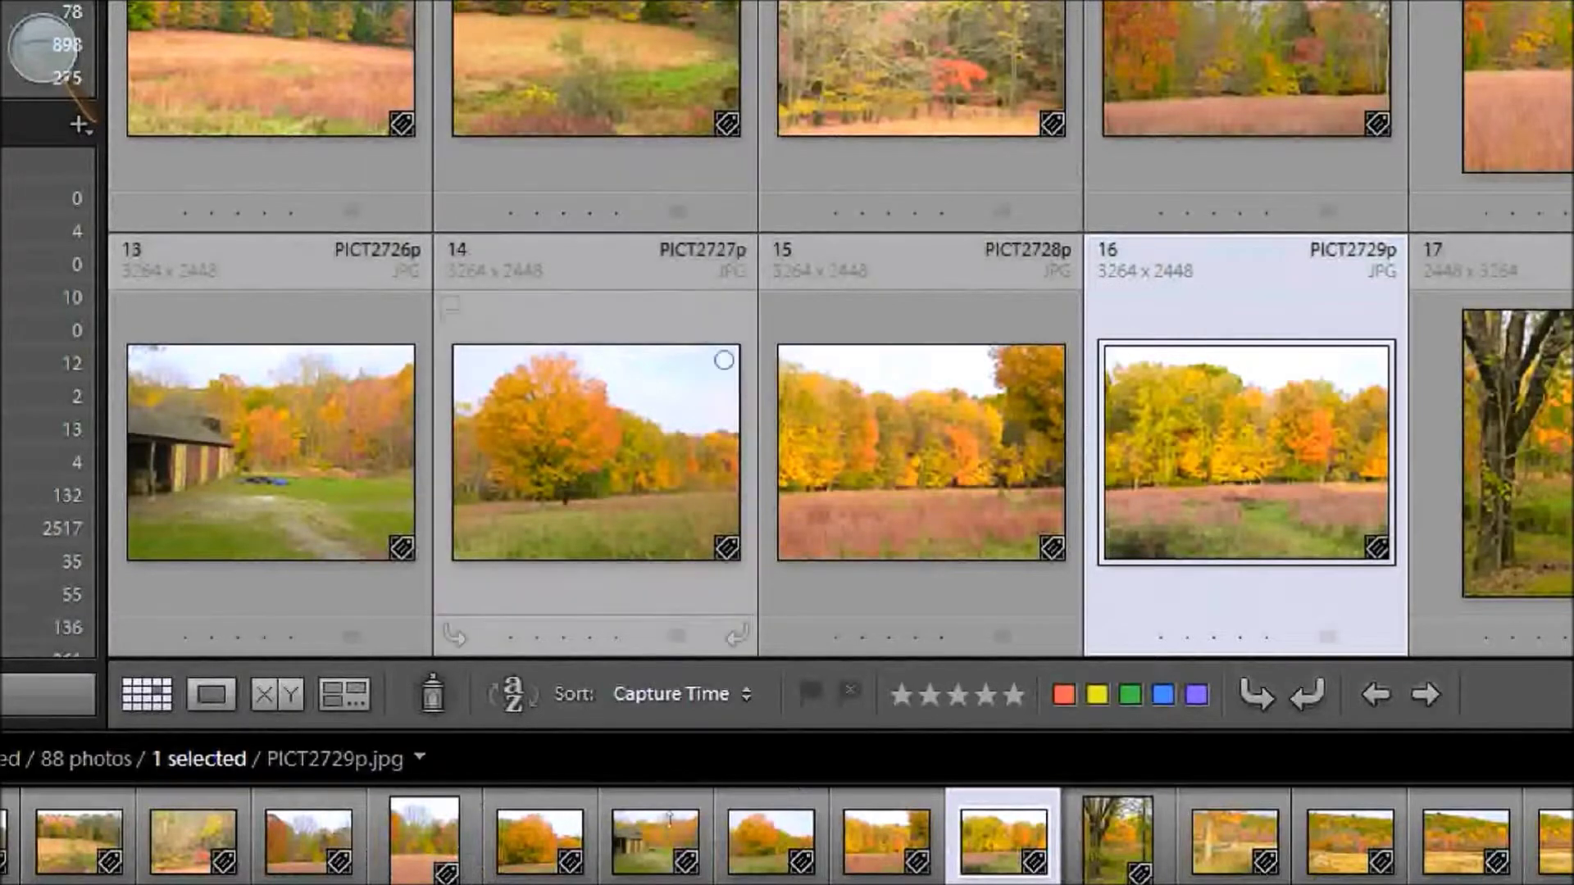
{"action": "left_click", "coordinate": [656, 754]}
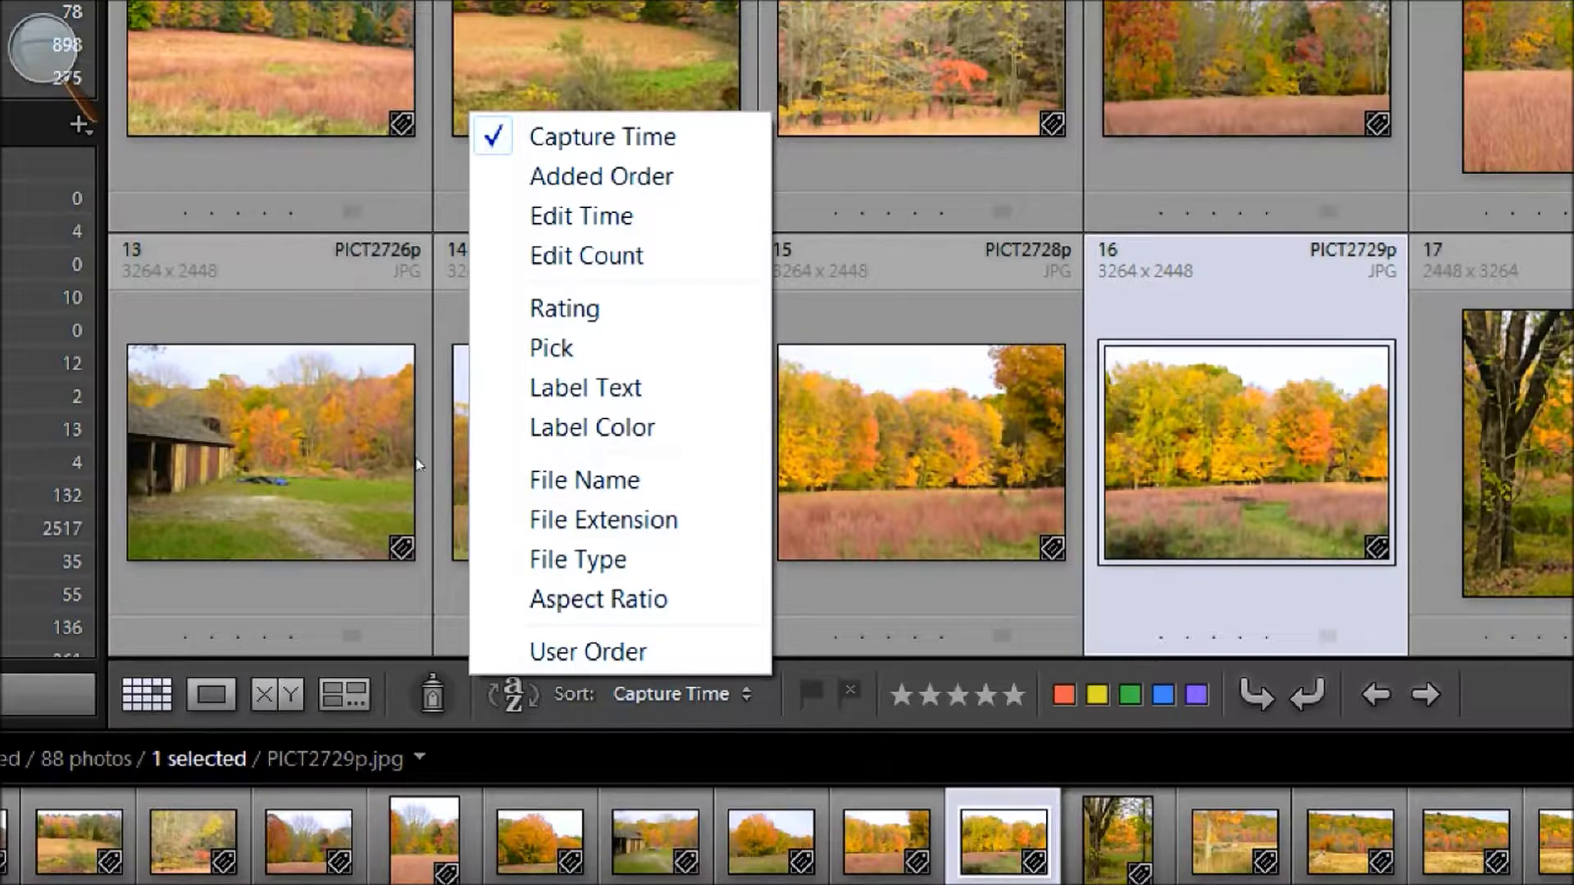
{"action": "key", "text": "Escape"}
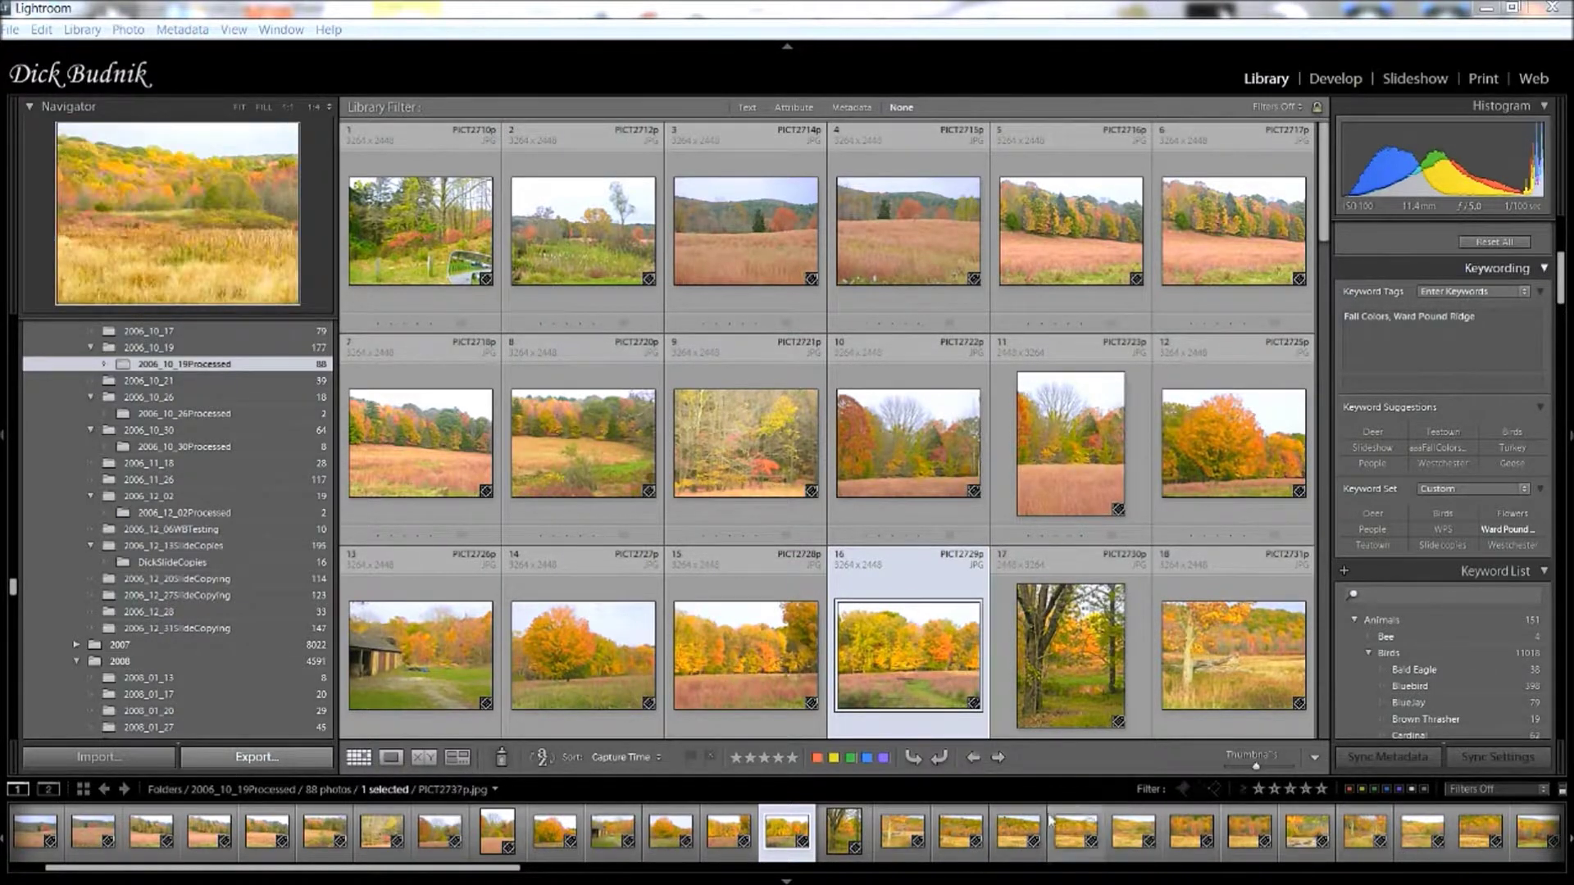
{"action": "left_click", "coordinate": [1314, 759]}
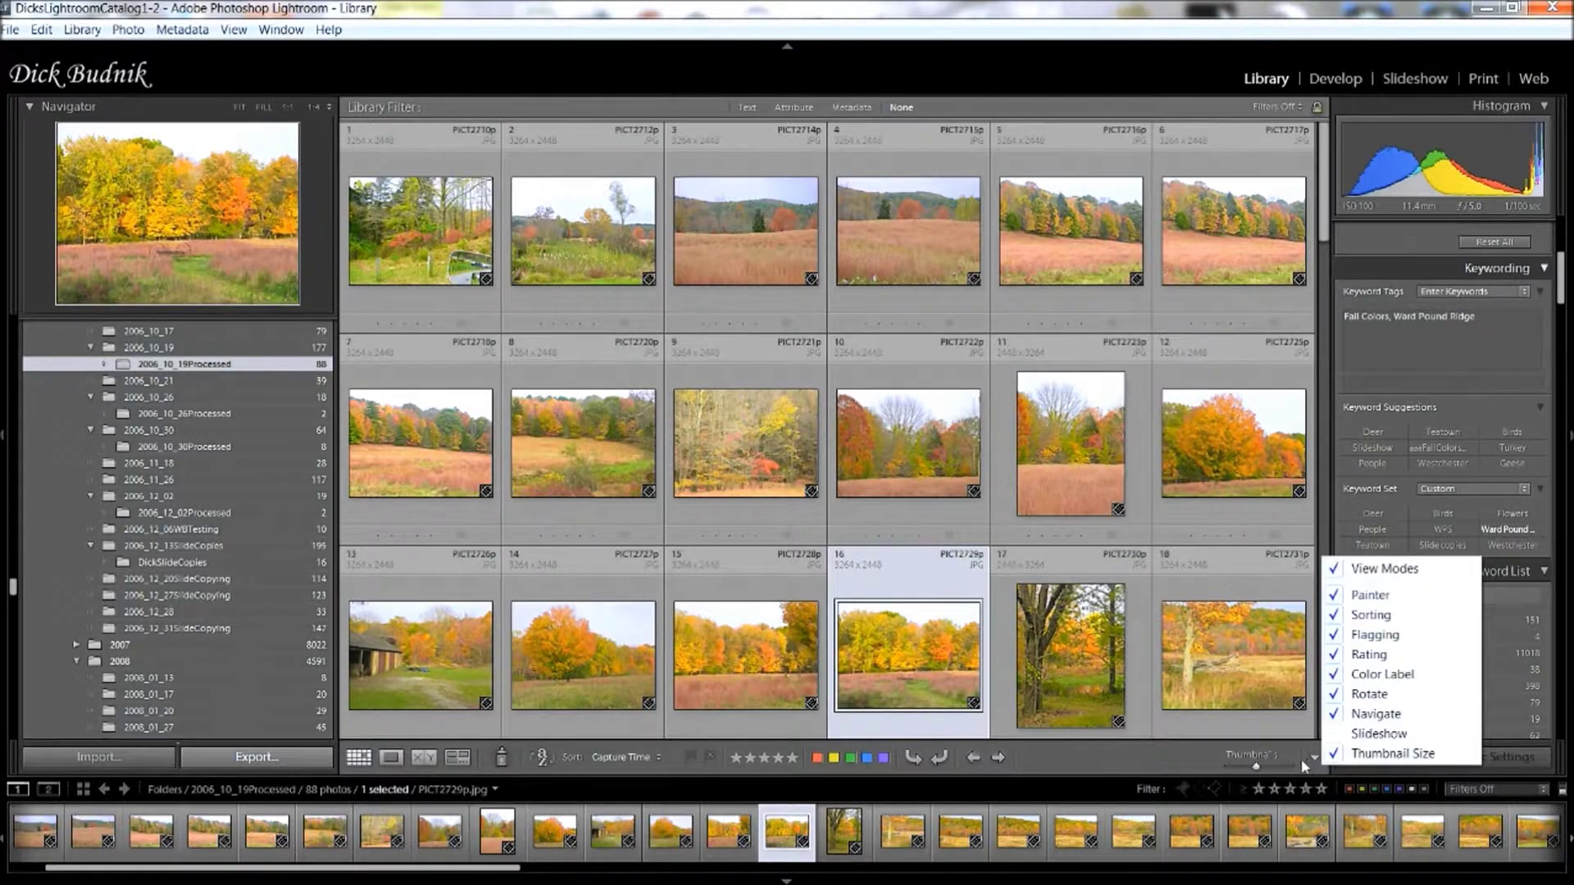
{"action": "left_click", "coordinate": [1304, 766]}
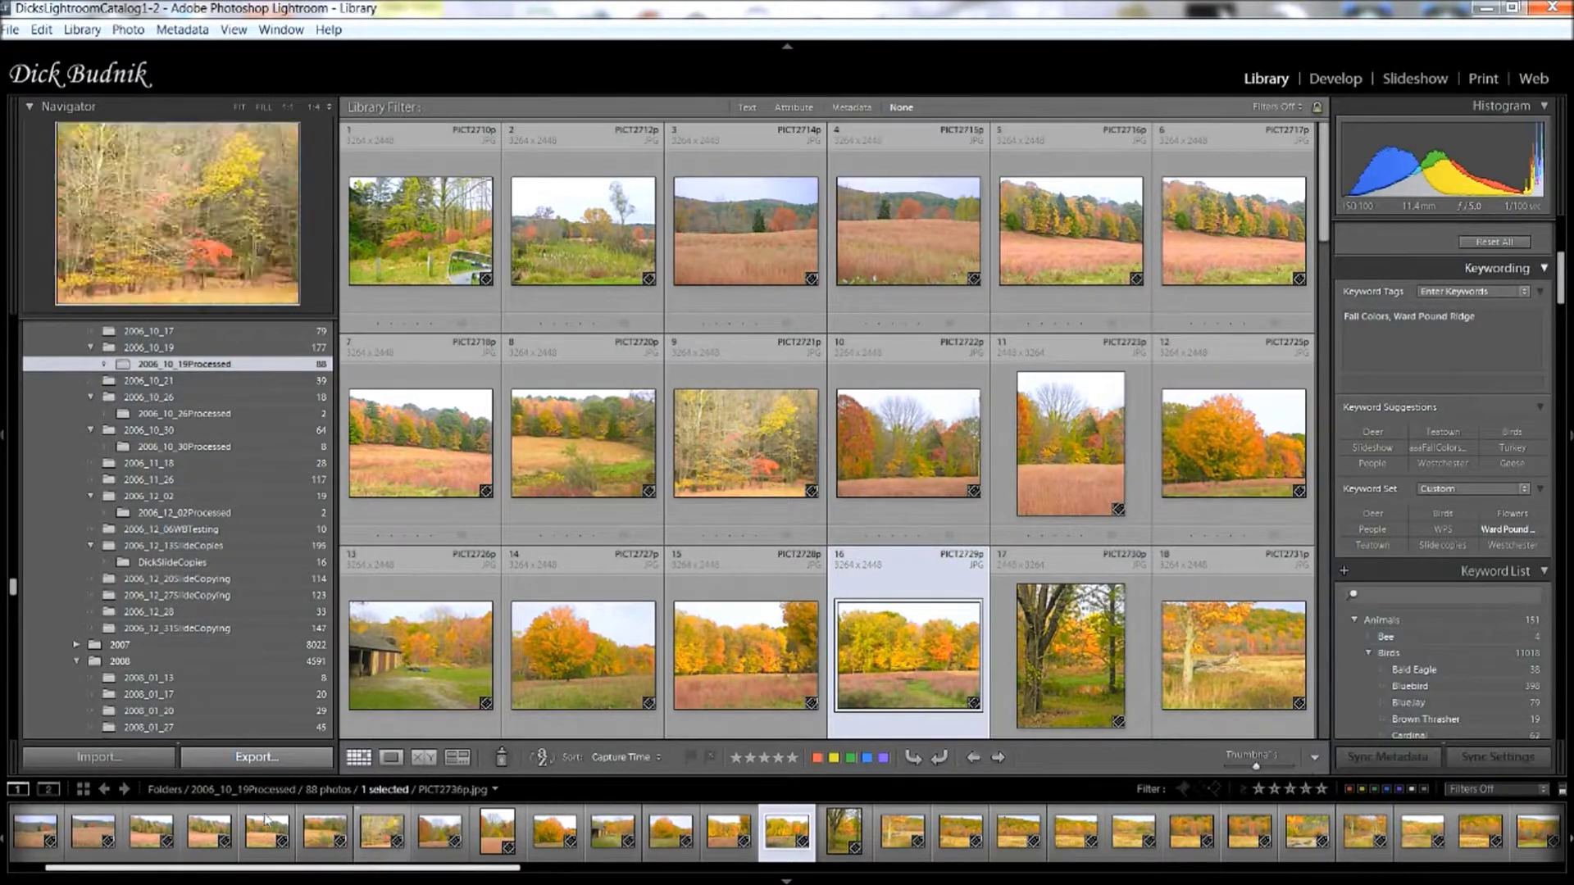
View PICT2729p in Loupe and Survey views, and bring up the bare-tree photo just before PICT2723p in Survey view.
{"action": "left_click", "coordinate": [390, 759]}
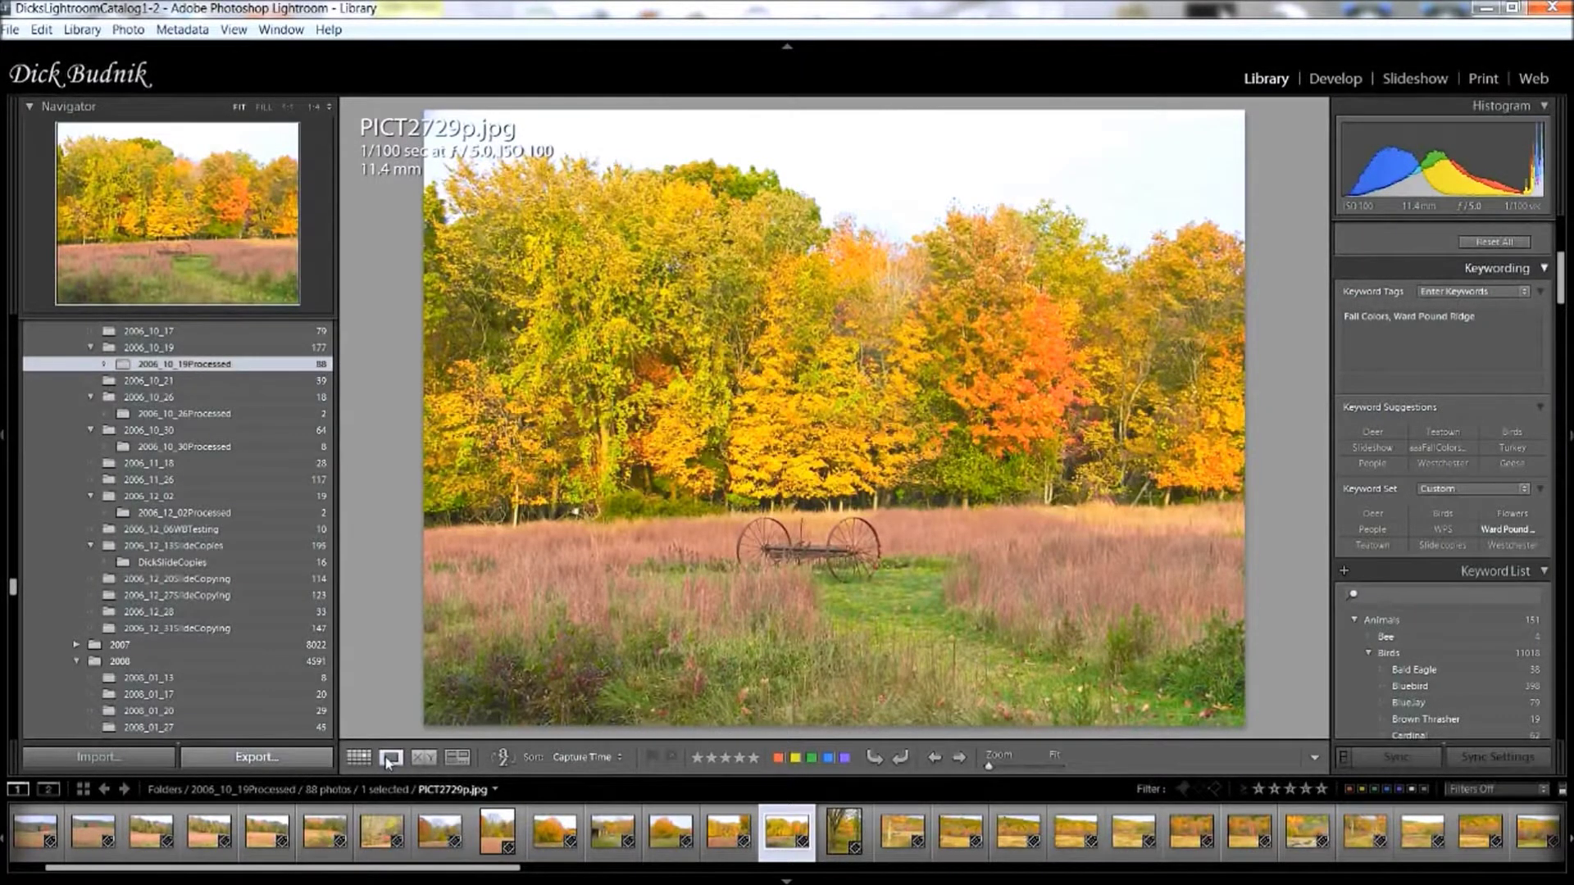
{"action": "left_click", "coordinate": [457, 757]}
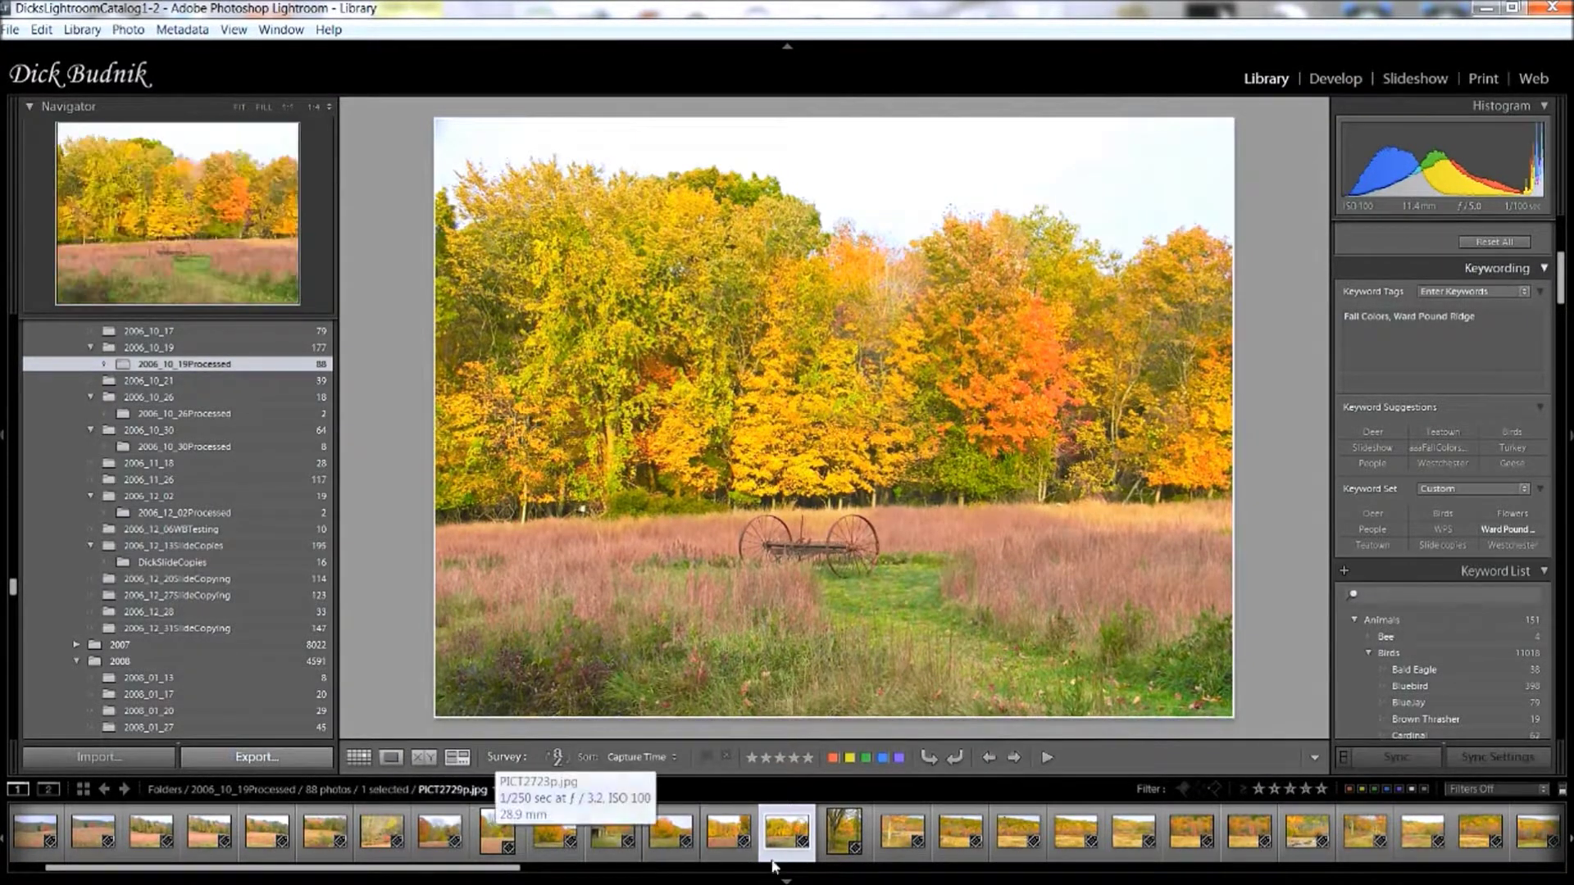
{"action": "left_click", "coordinate": [429, 834]}
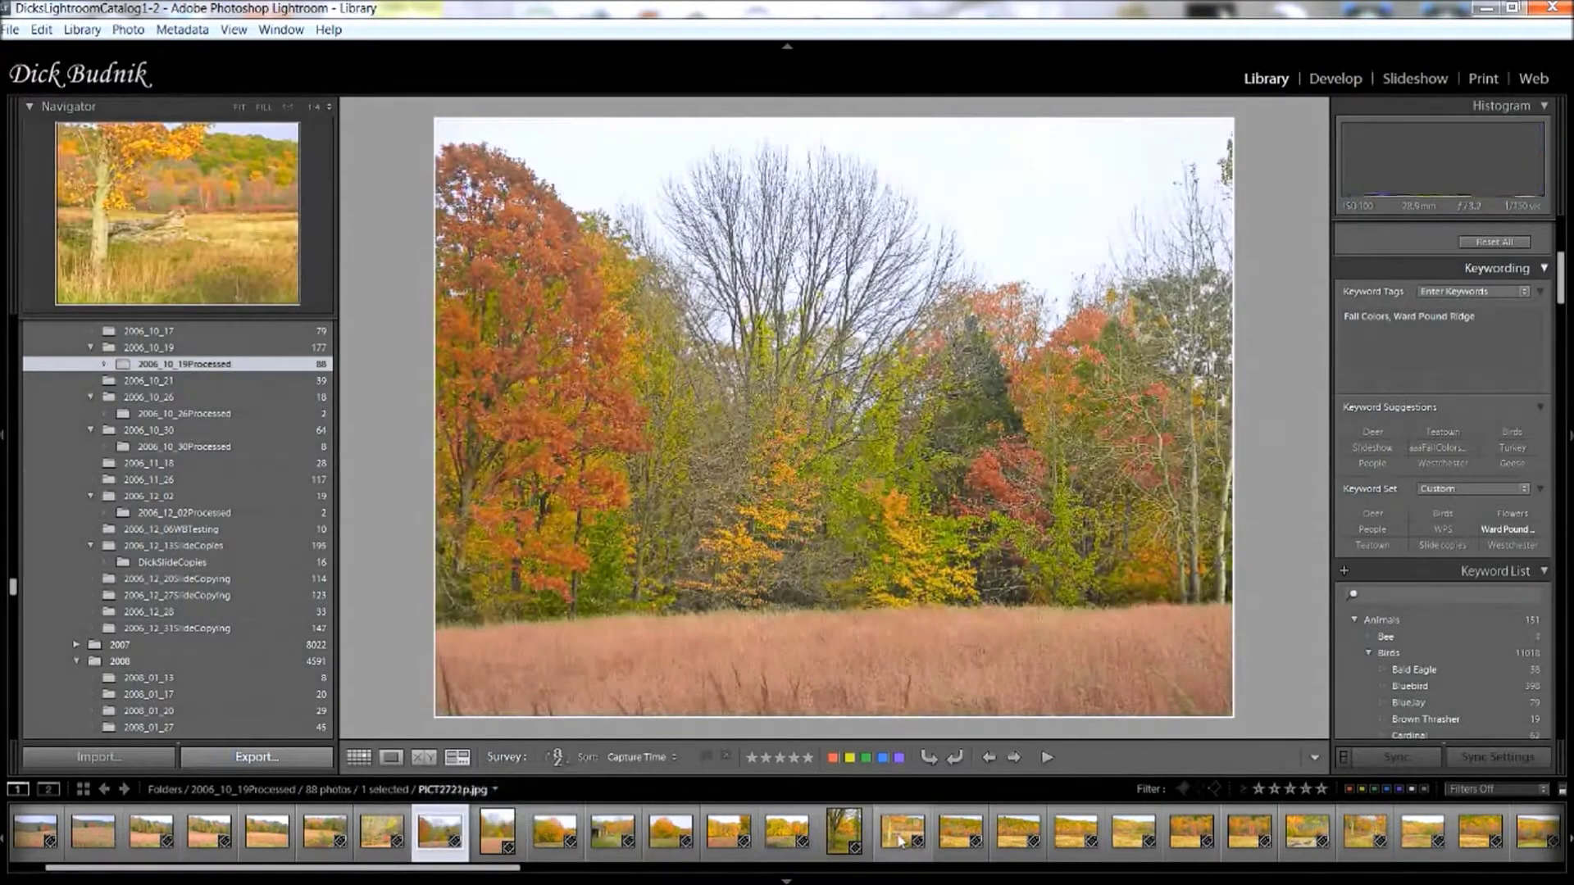
Extend the Survey selection from PICT2722p through PICT2731p, hide the side panels, and briefly reveal the Navigator and Folders side.
{"action": "left_click", "coordinate": [893, 836], "text": "shift"}
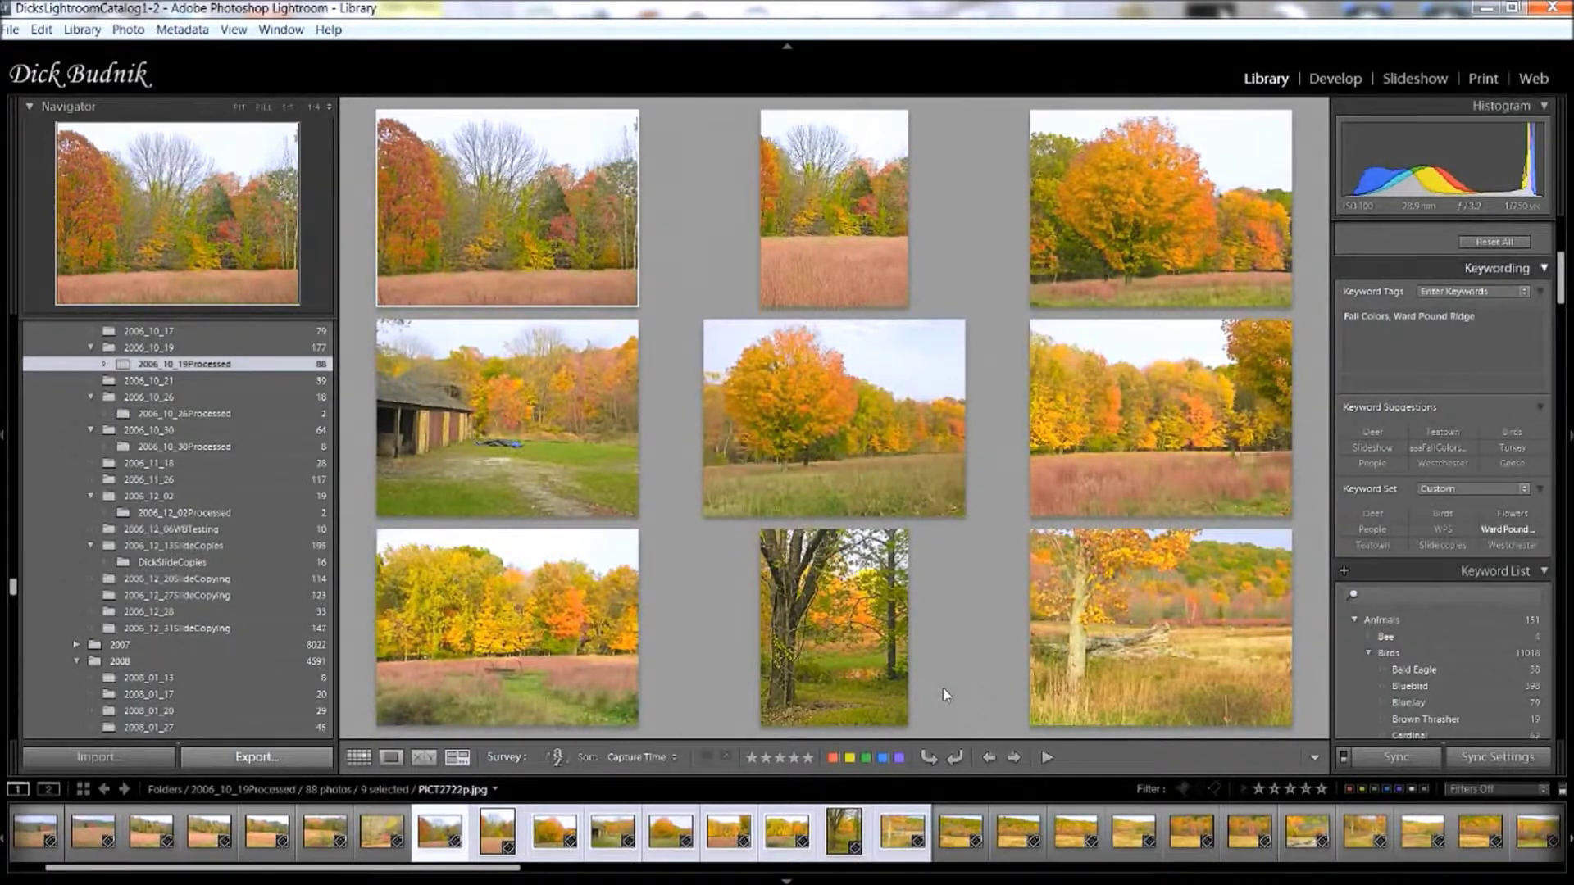
{"action": "mouse_move", "coordinate": [548, 250]}
{"action": "key", "text": "Tab"}
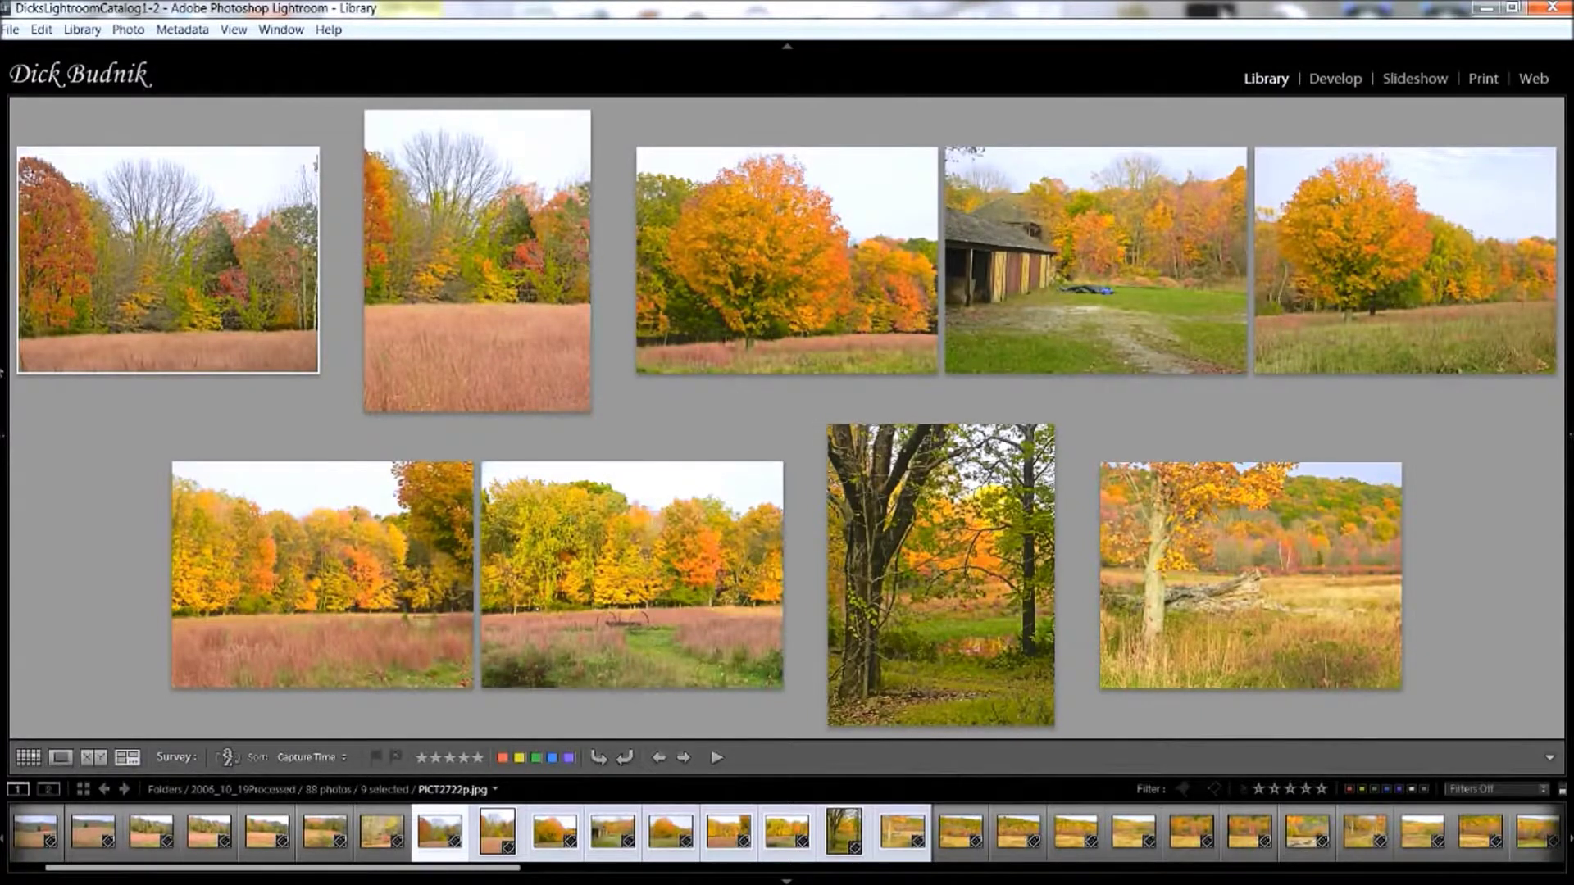
{"action": "mouse_move", "coordinate": [4, 399]}
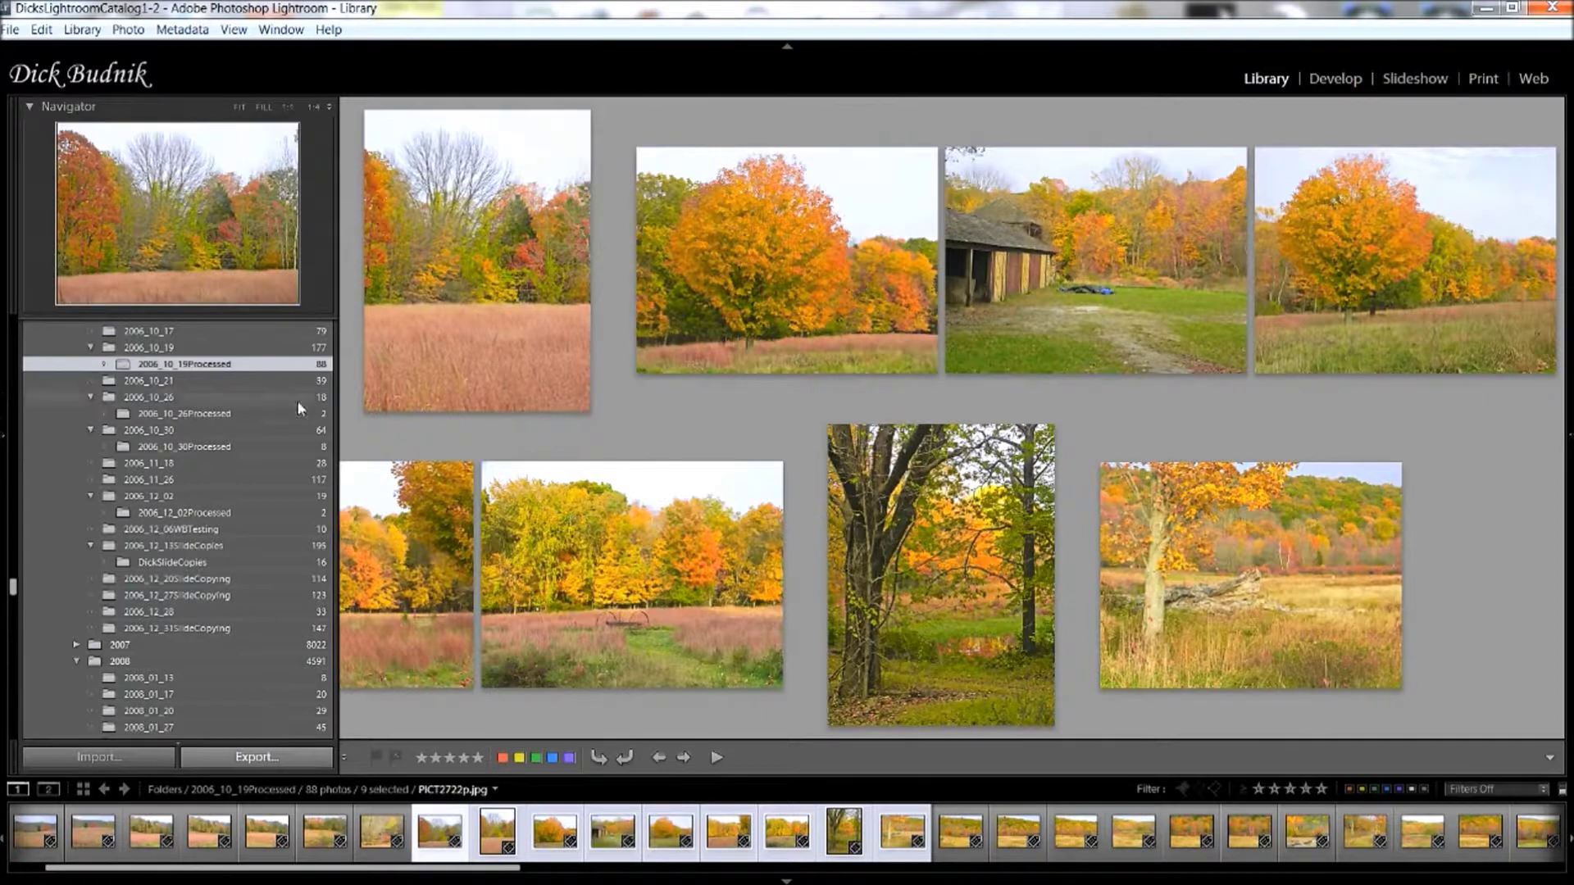
{"action": "mouse_move", "coordinate": [1570, 107]}
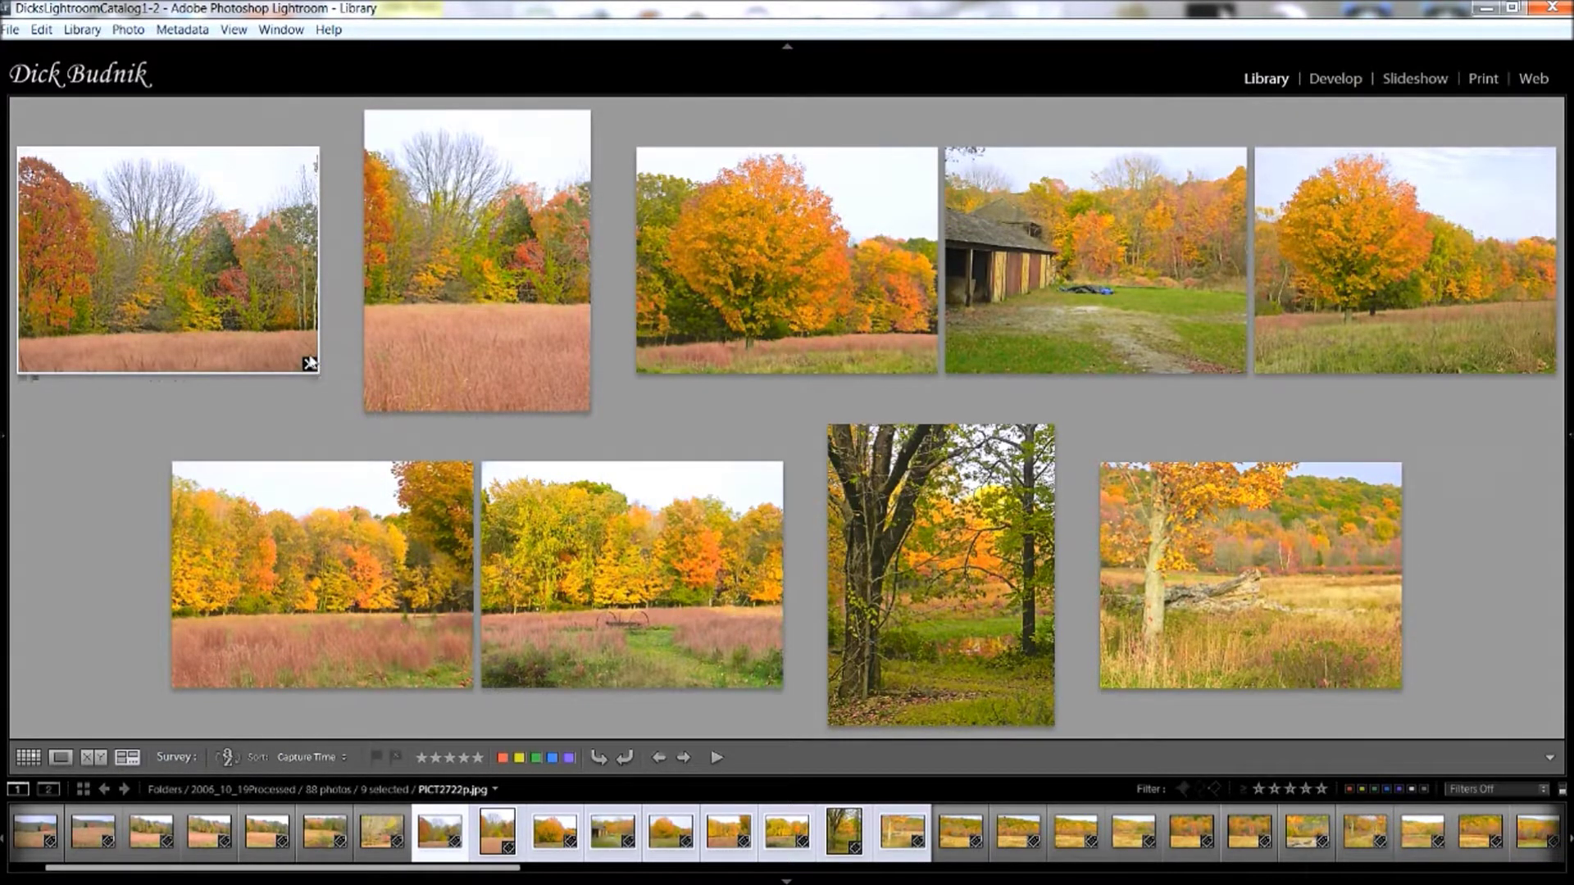
Remove photos from the Survey one by one until only PICT2729p, PICT2730p and PICT2731p are left.
{"action": "left_click", "coordinate": [310, 362]}
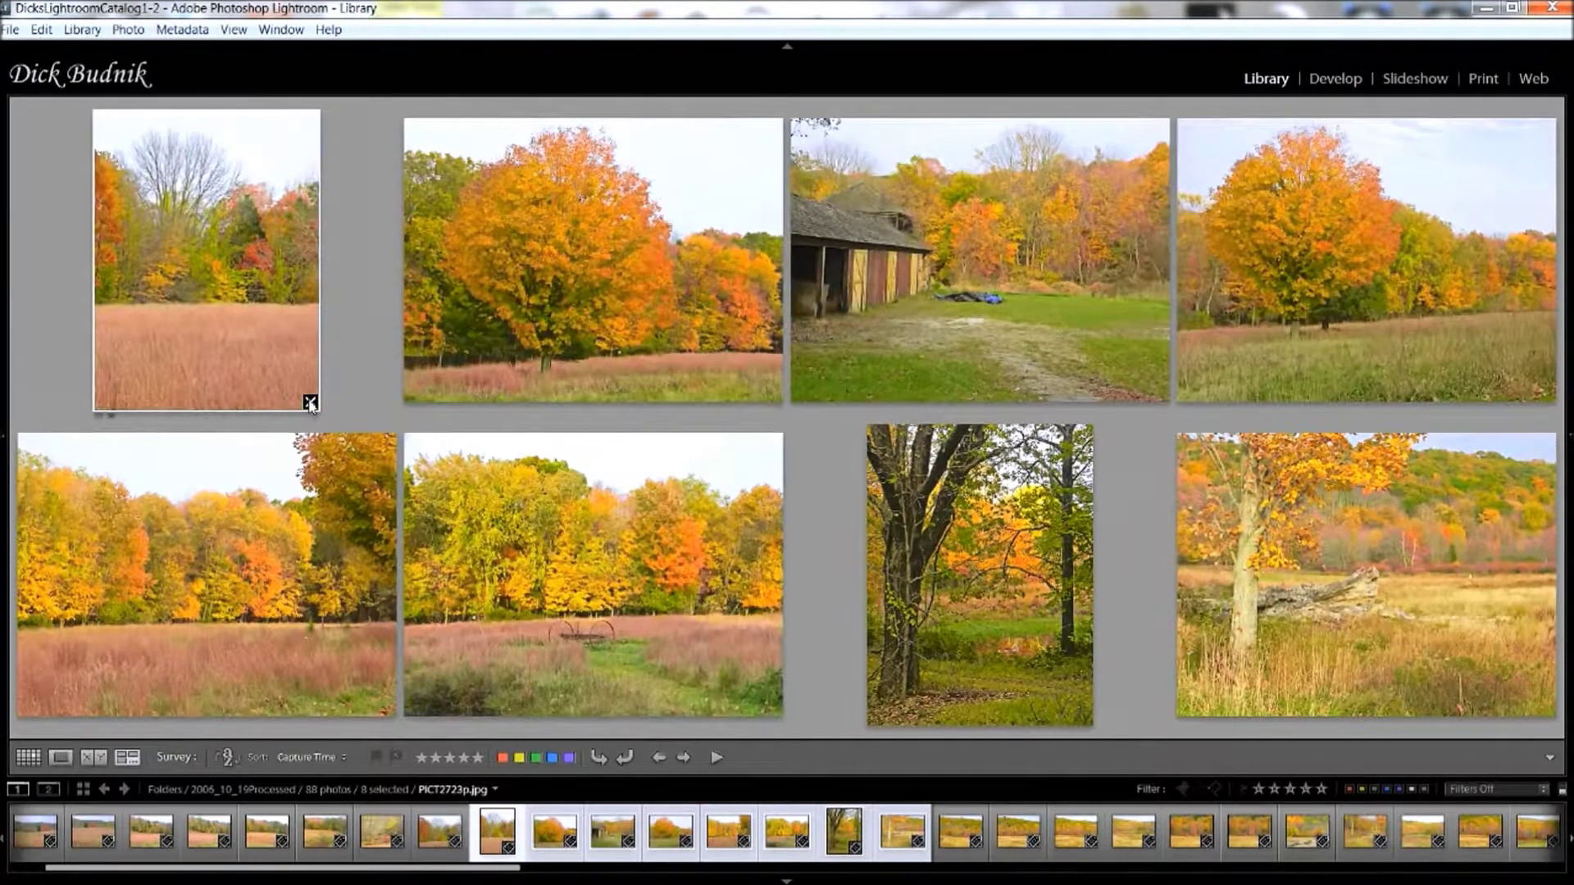
{"action": "left_click", "coordinate": [310, 402]}
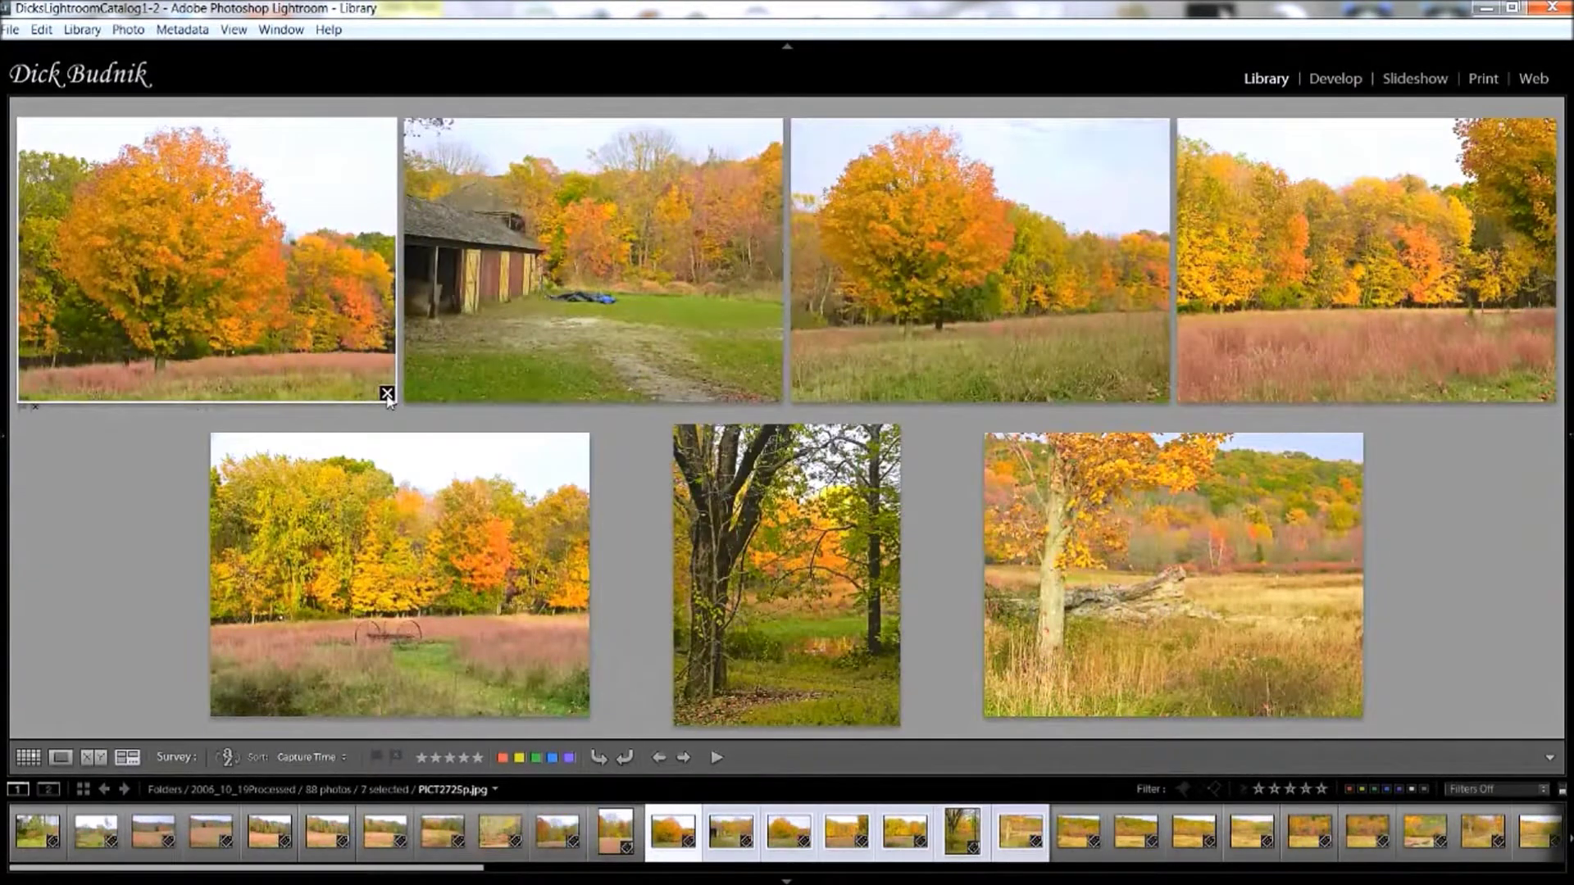
{"action": "left_click", "coordinate": [386, 395]}
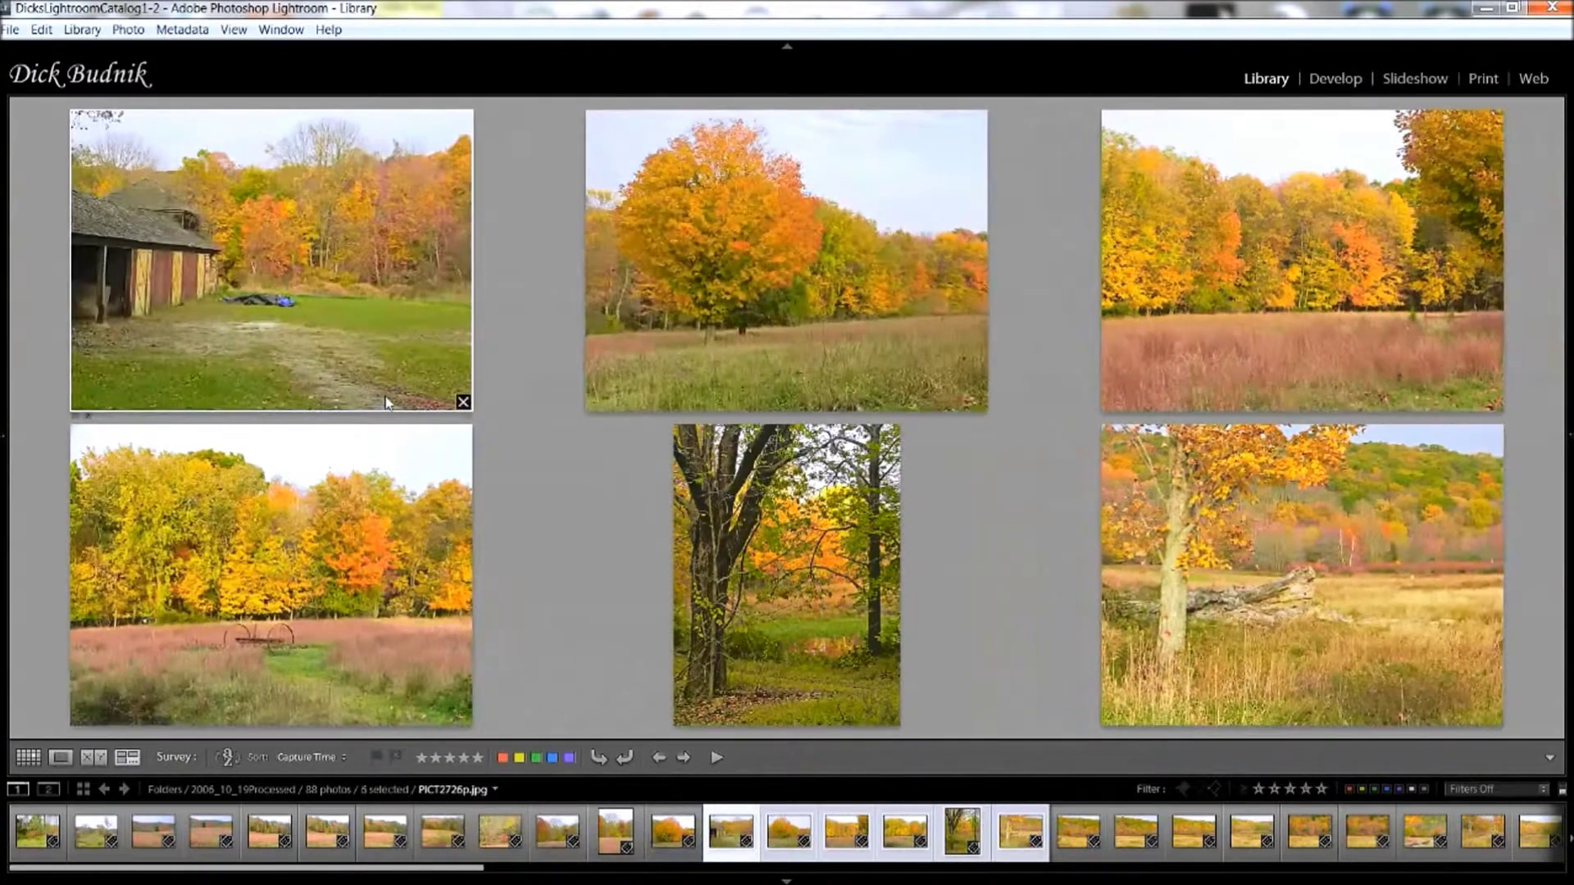
{"action": "left_click", "coordinate": [463, 401]}
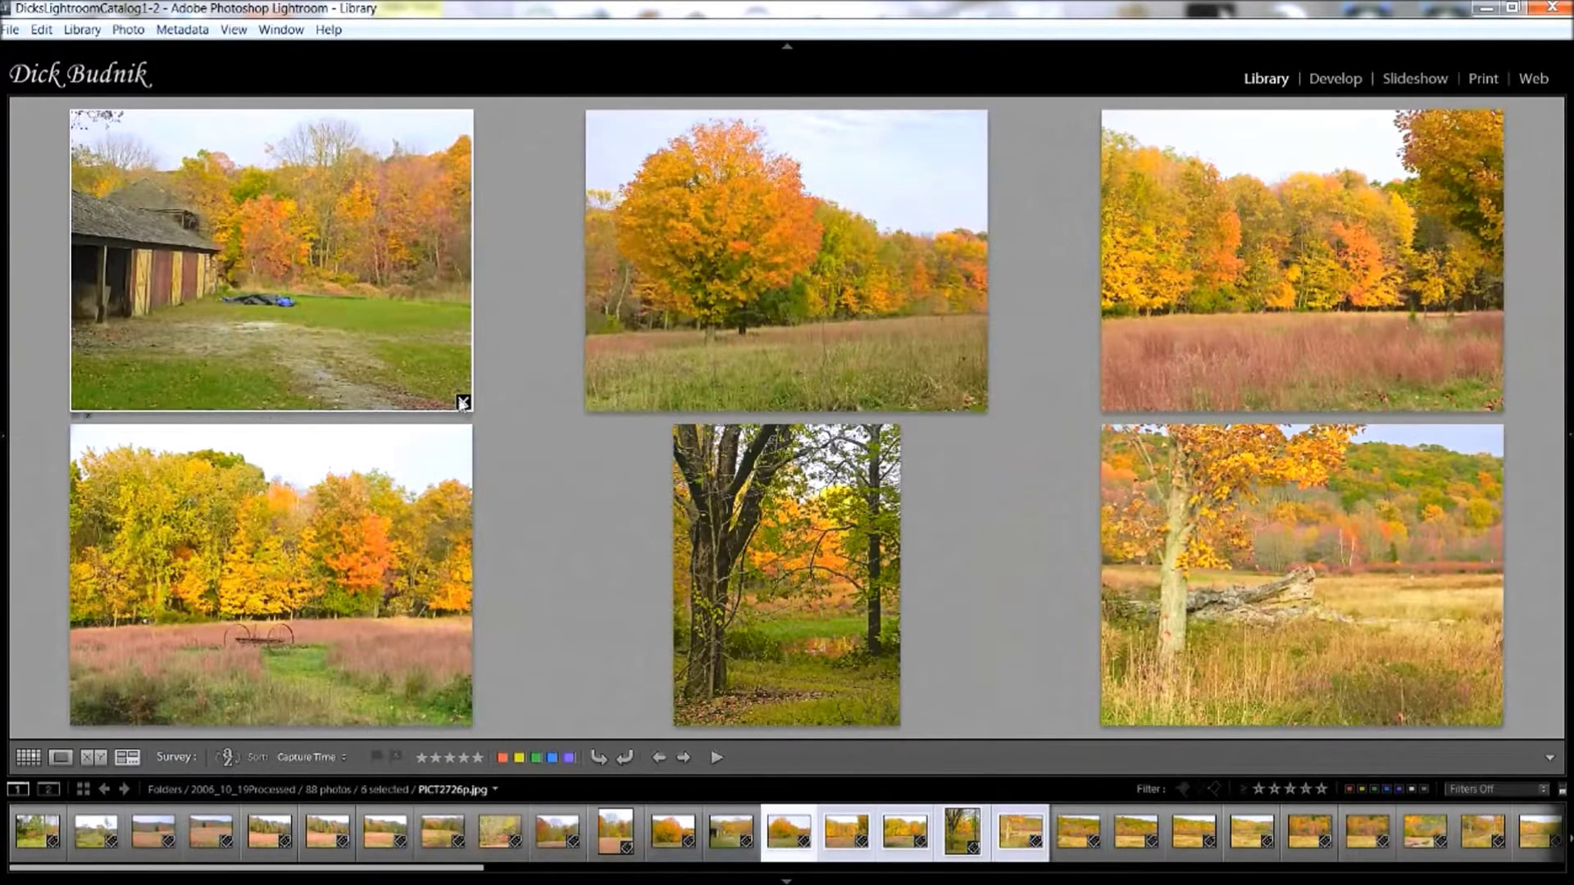
{"action": "left_click", "coordinate": [463, 402]}
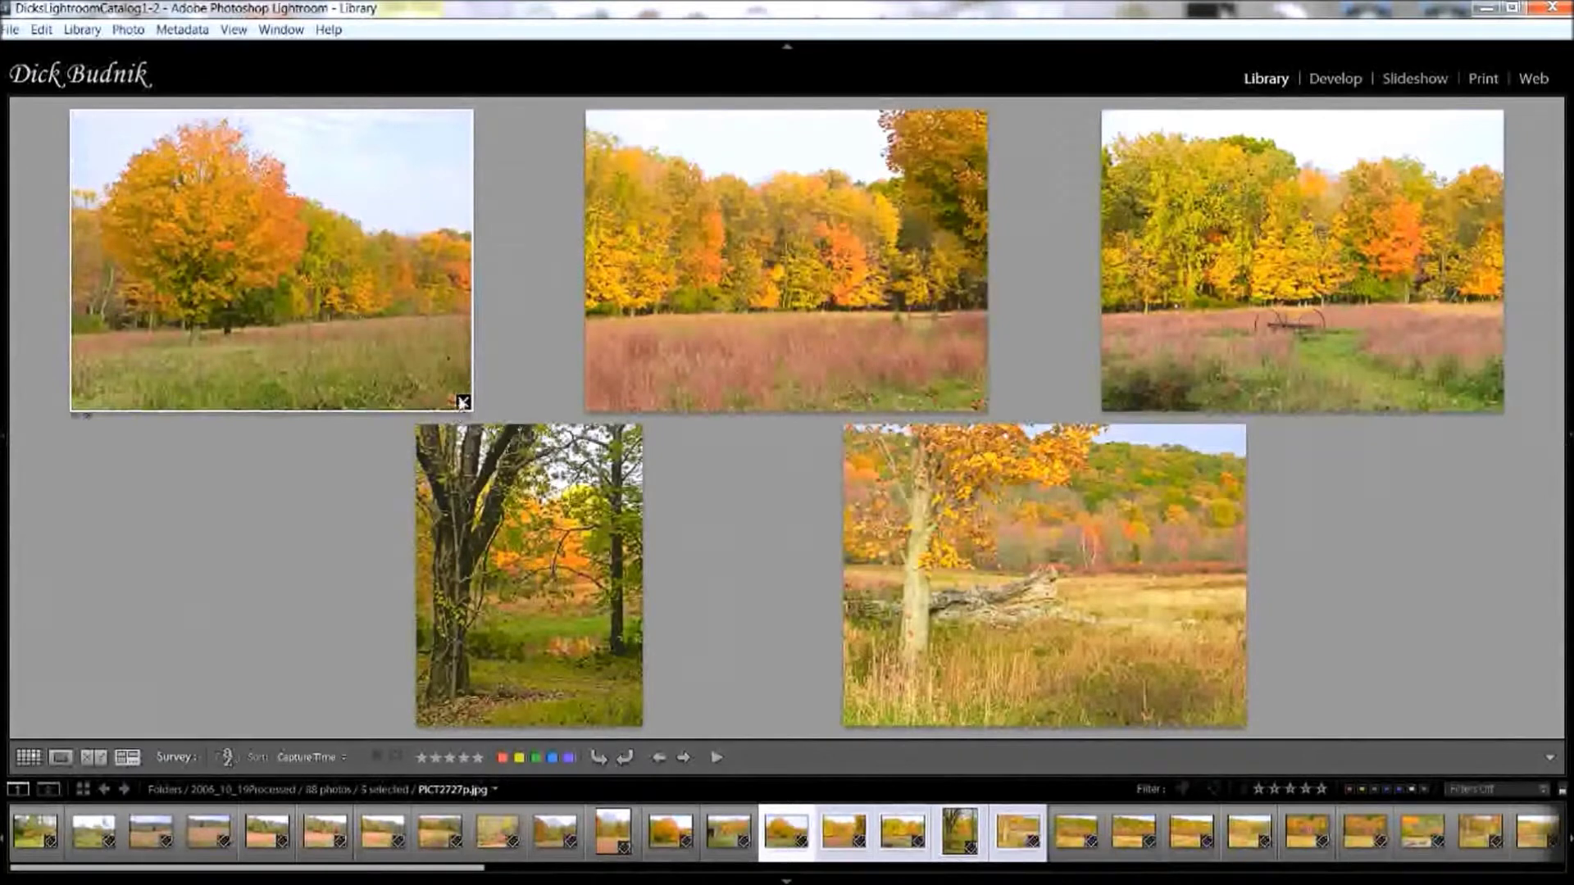
{"action": "left_click", "coordinate": [463, 402]}
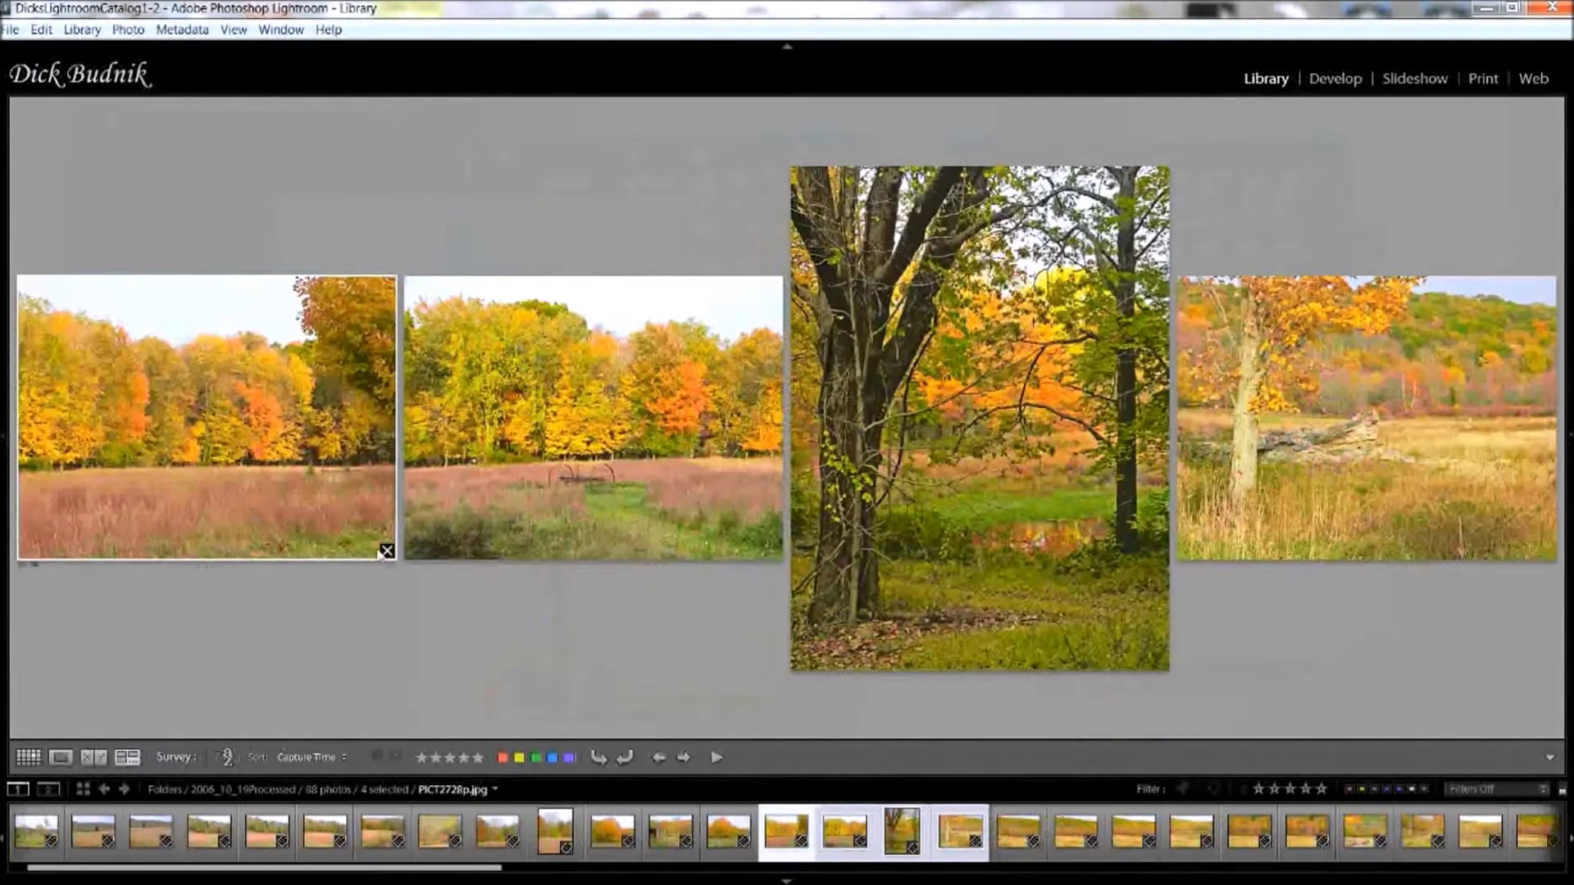
{"action": "left_click", "coordinate": [385, 552]}
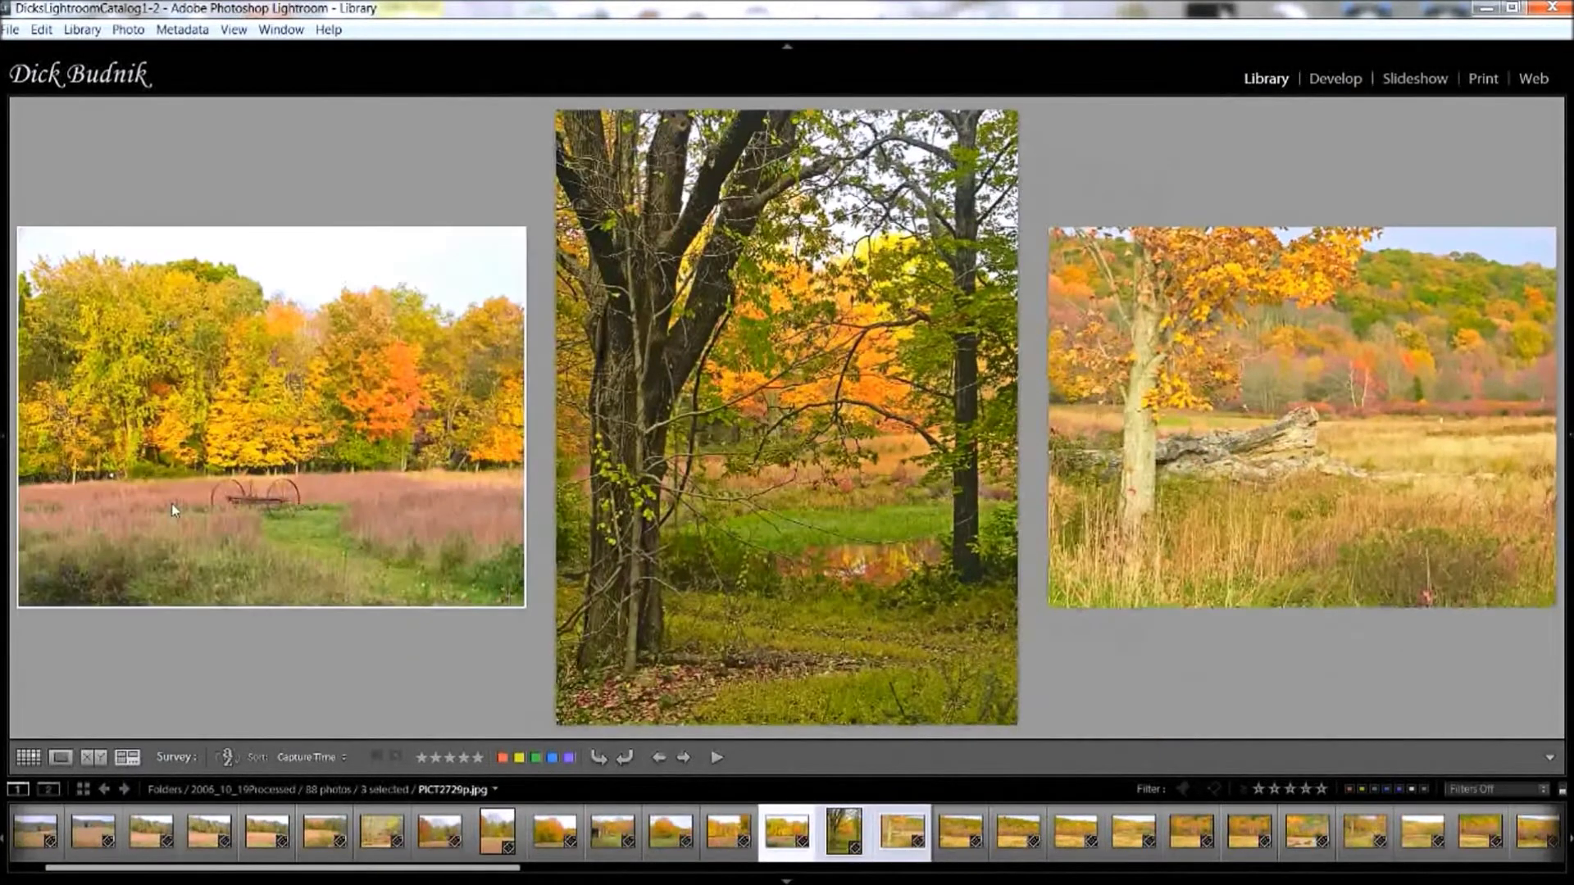
{"action": "mouse_move", "coordinate": [170, 503]}
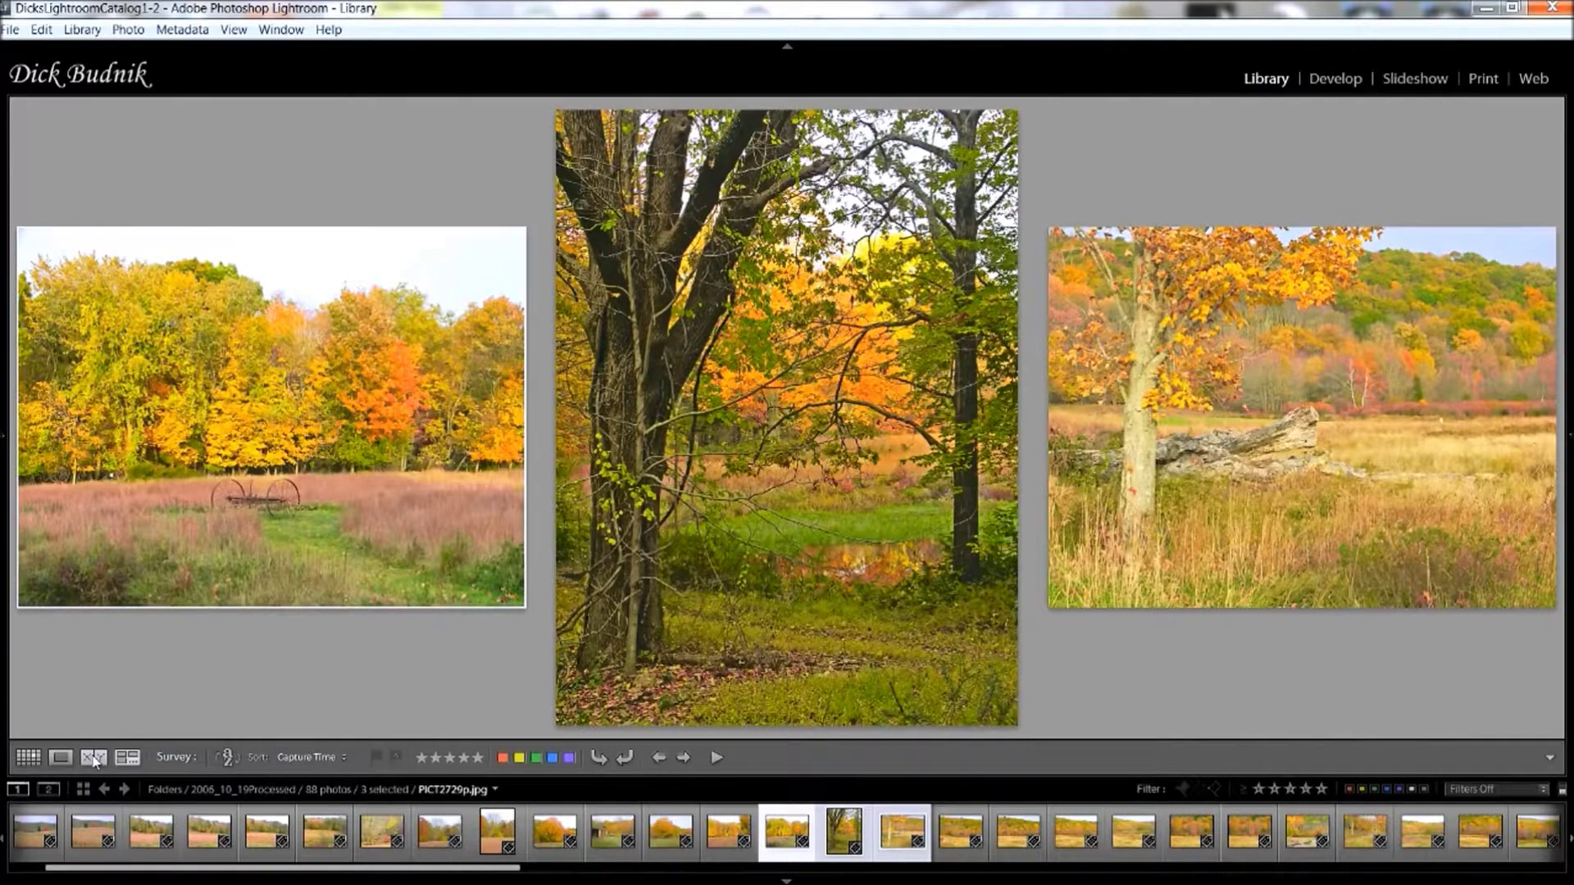
Return to the grid, select PICT2714p through PICT2718p and open them in Compare view with the side panels hidden.
{"action": "left_click", "coordinate": [29, 759]}
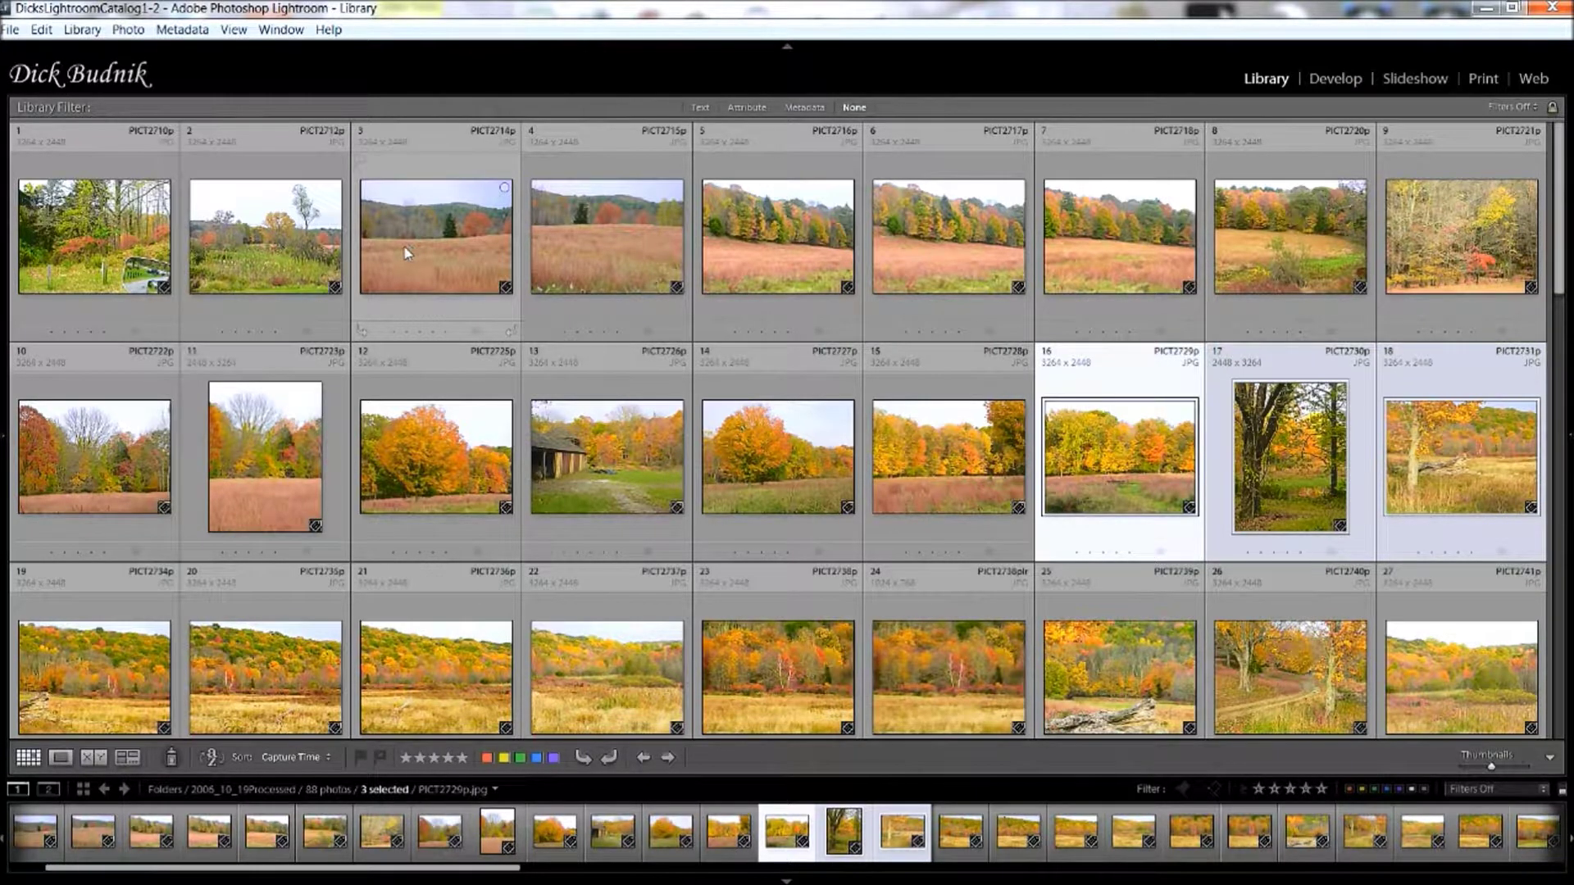
{"action": "left_click", "coordinate": [409, 245]}
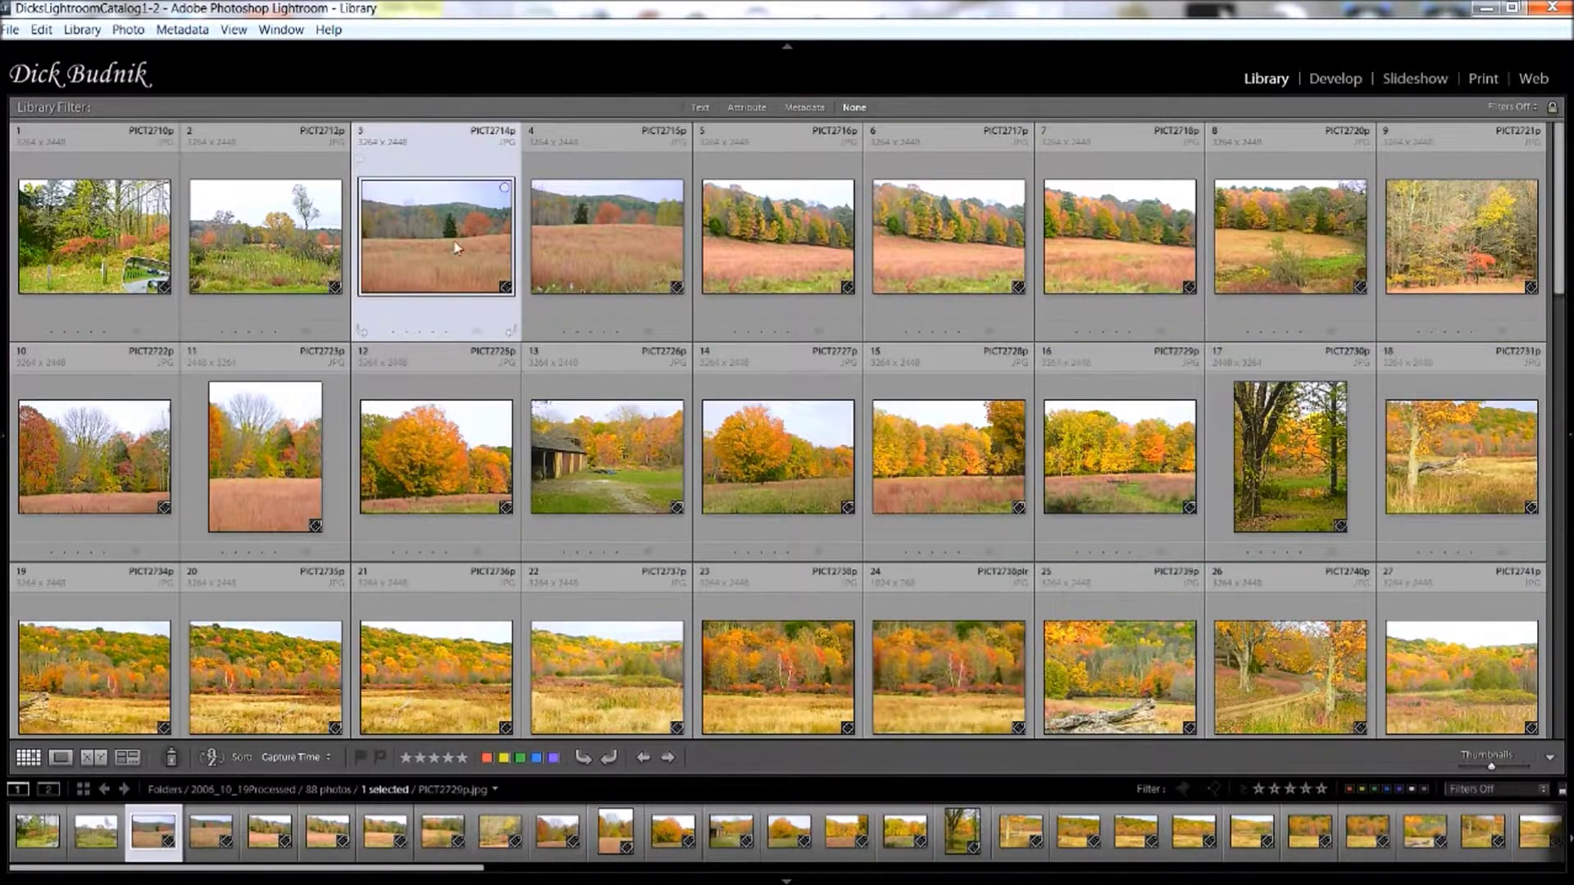
{"action": "left_click", "coordinate": [1093, 242], "text": "shift"}
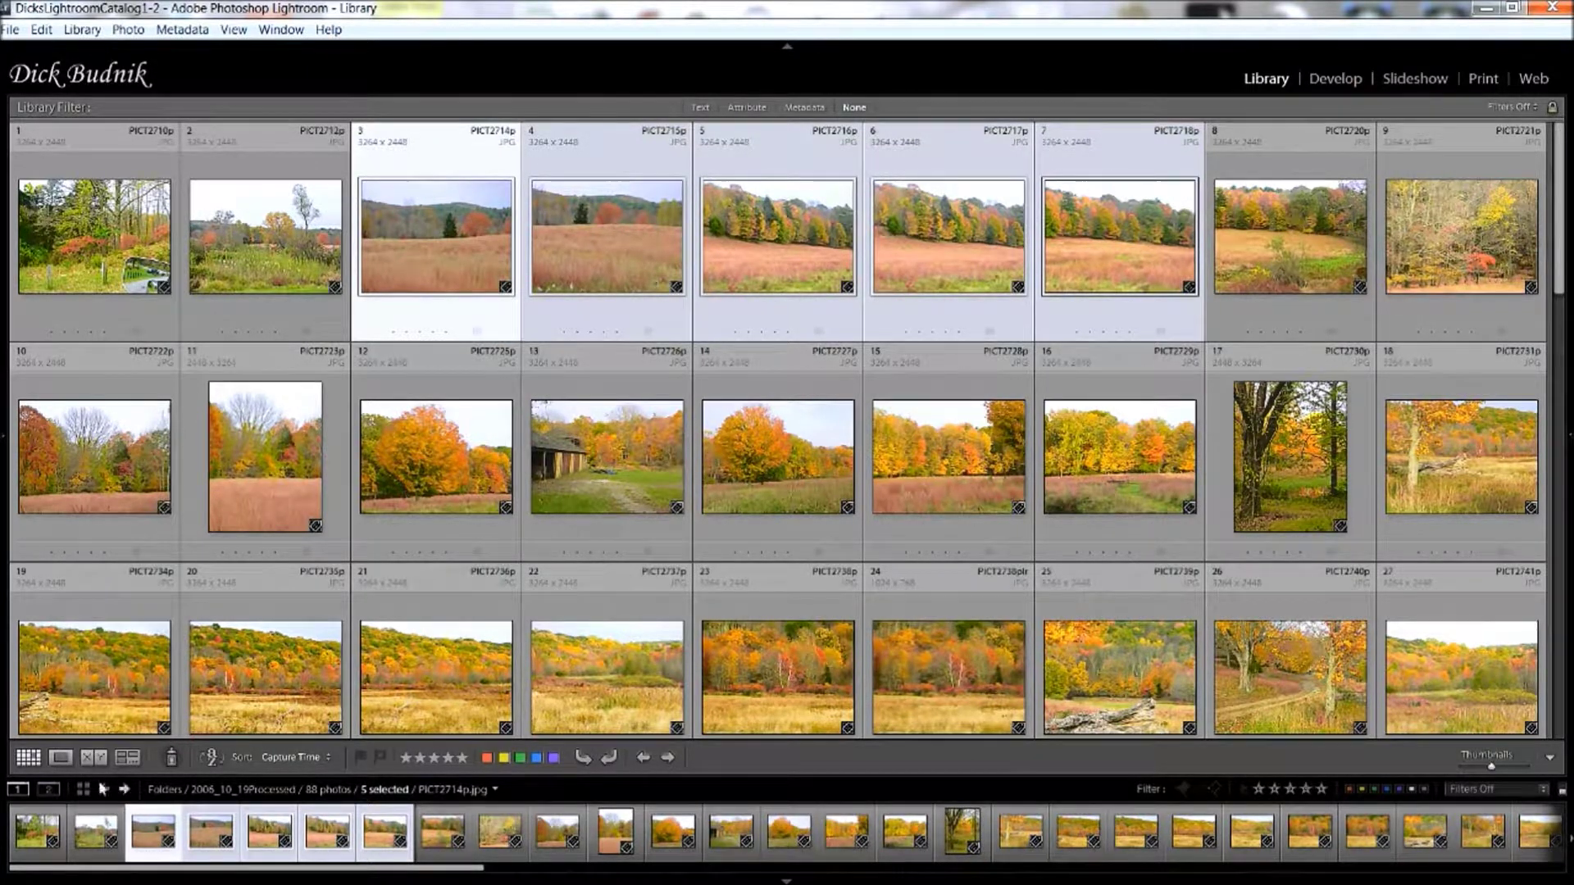
{"action": "left_click", "coordinate": [89, 760]}
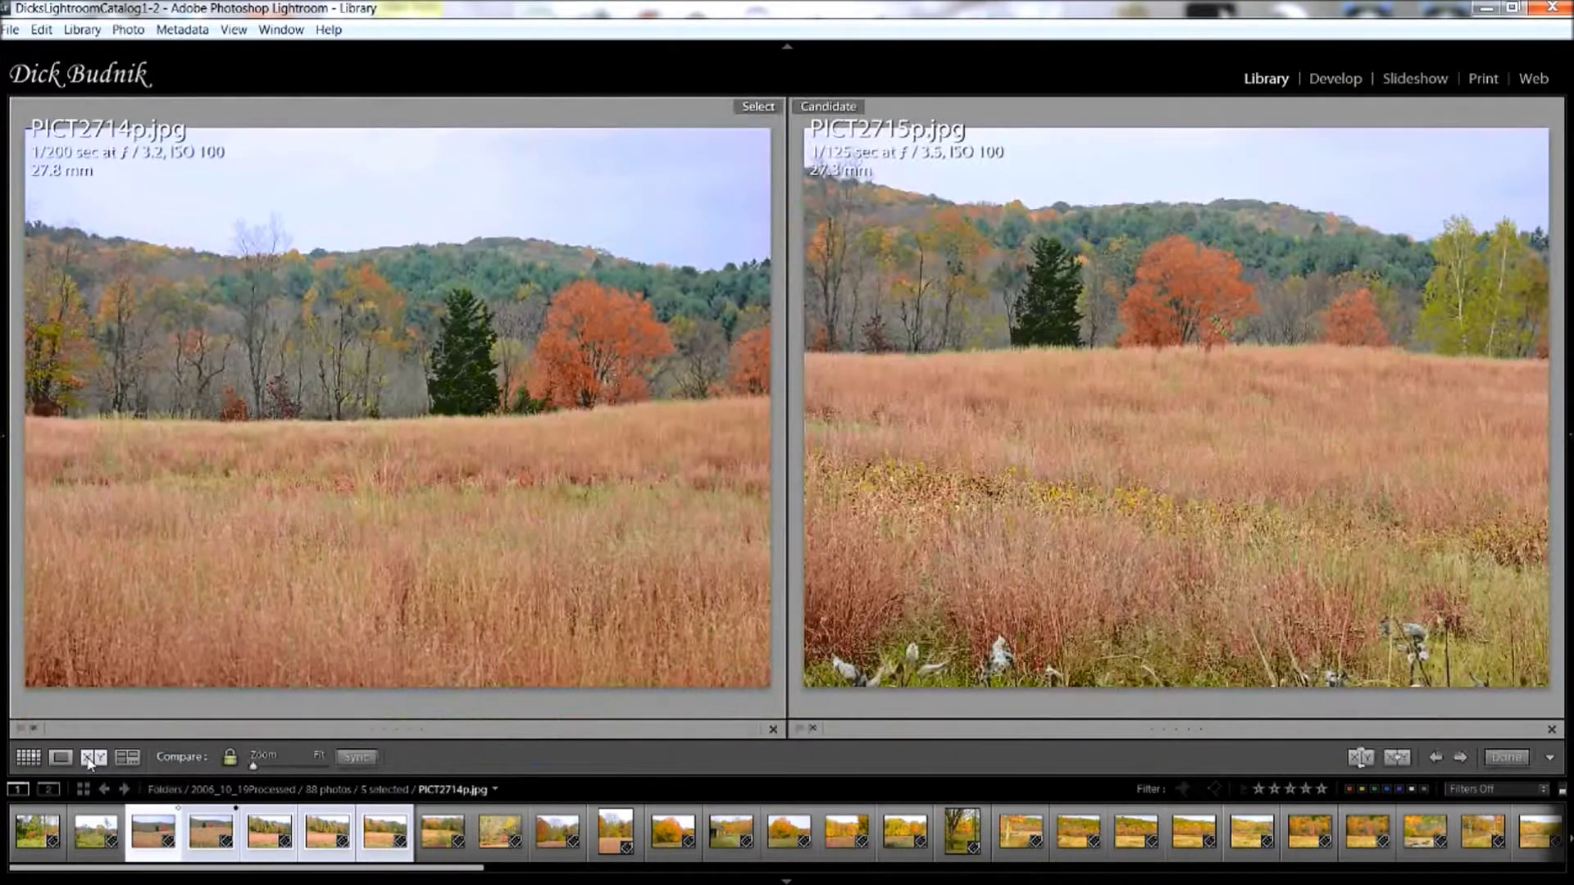
{"action": "key", "text": "Tab"}
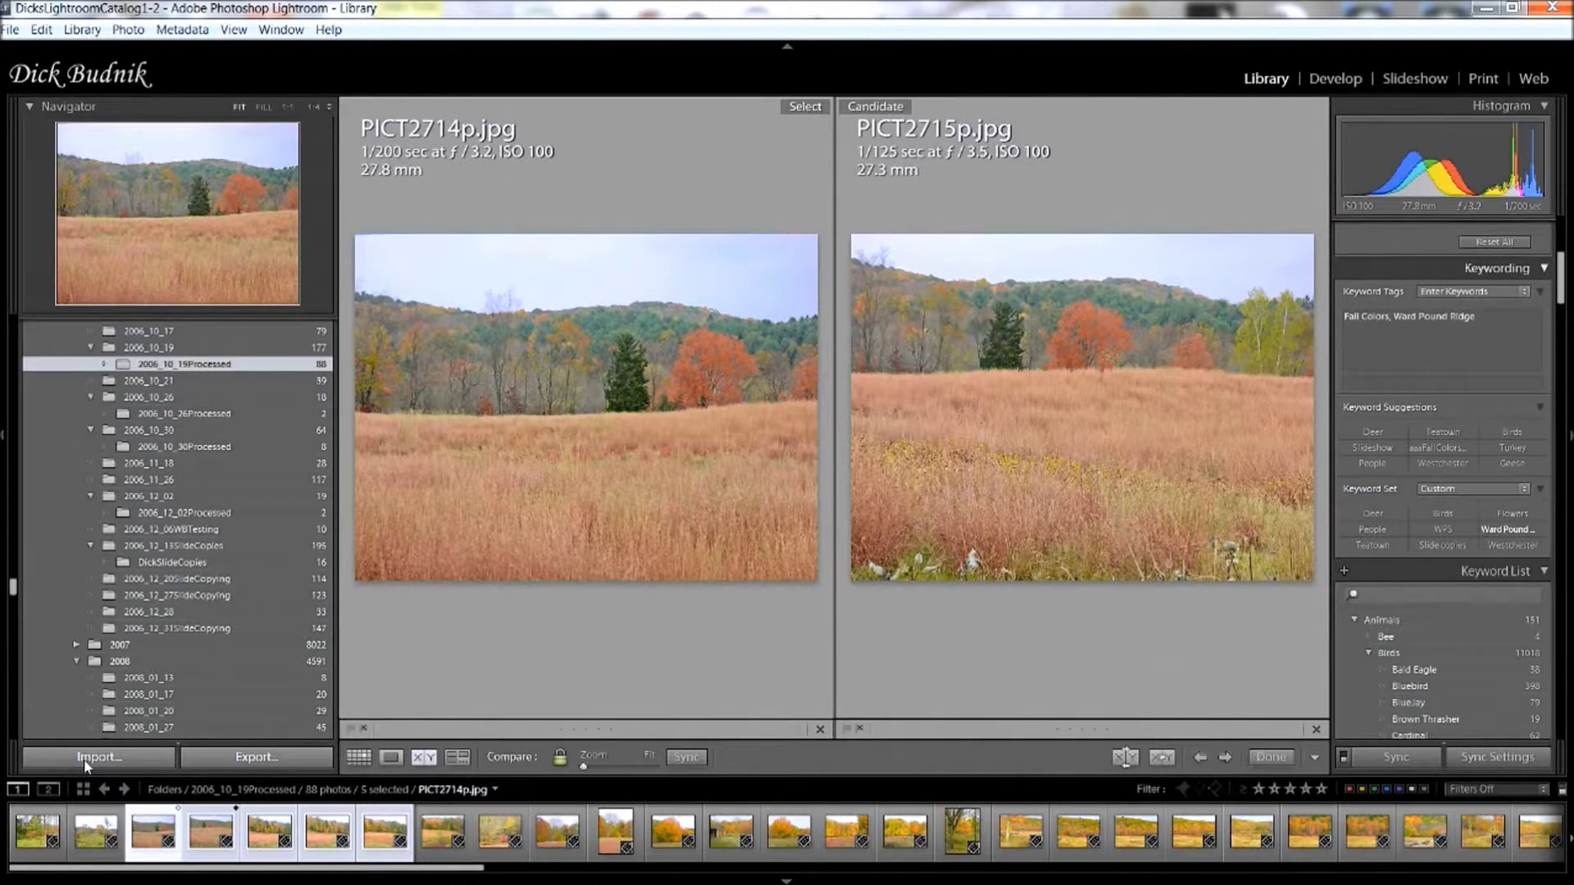
{"action": "key", "text": "Tab"}
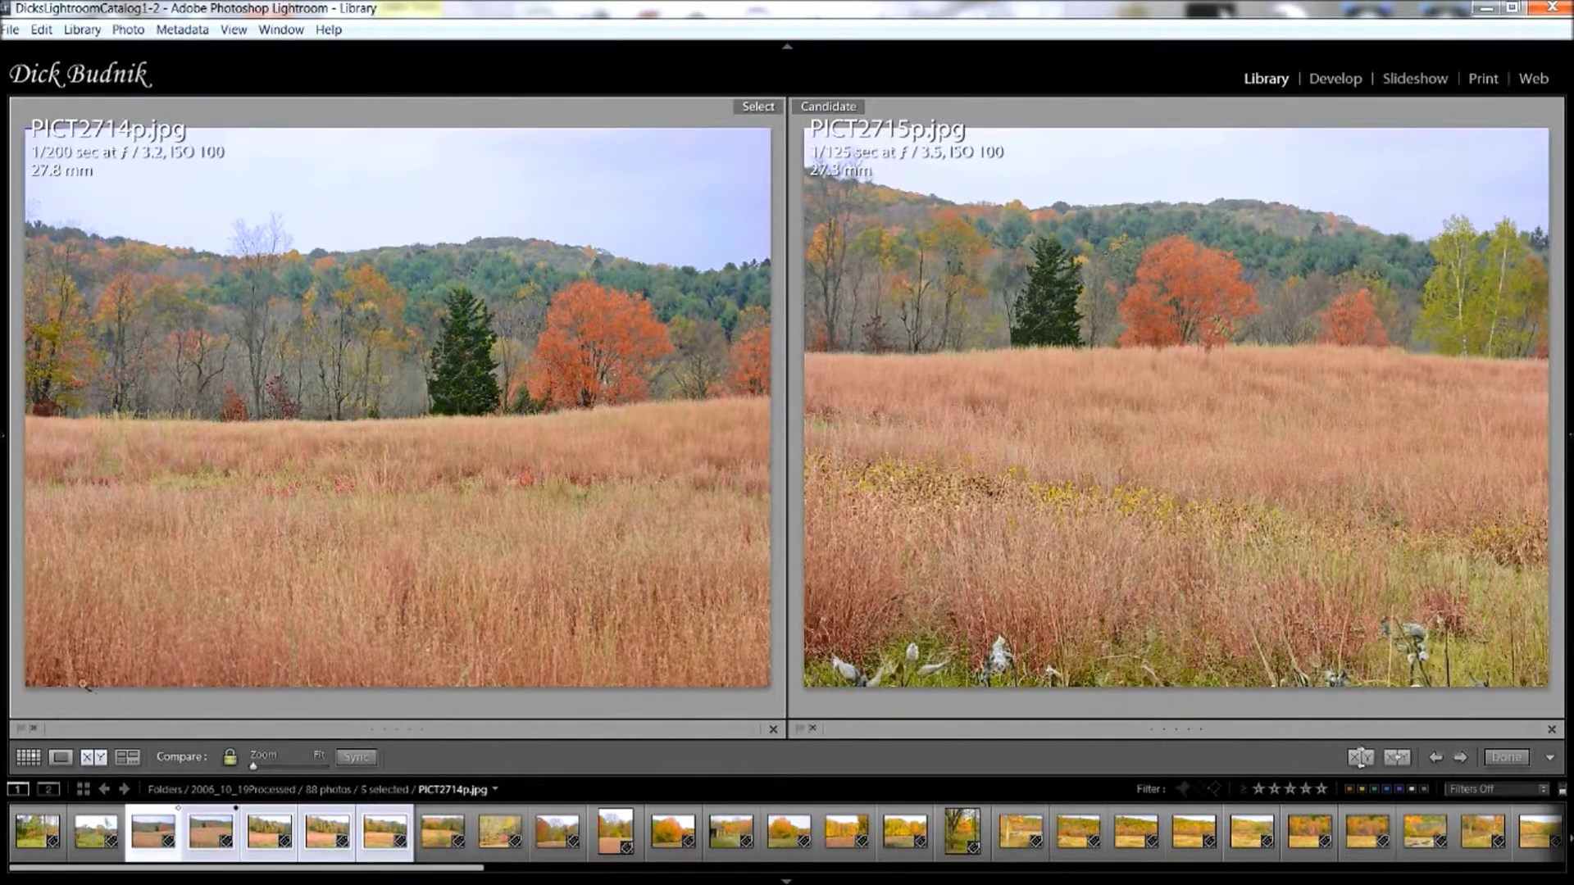
Toggle the link focus lock off and on, and make candidate PICT2715p the Select photo.
{"action": "left_click", "coordinate": [231, 759]}
{"action": "left_click", "coordinate": [231, 763]}
{"action": "left_click", "coordinate": [1397, 759]}
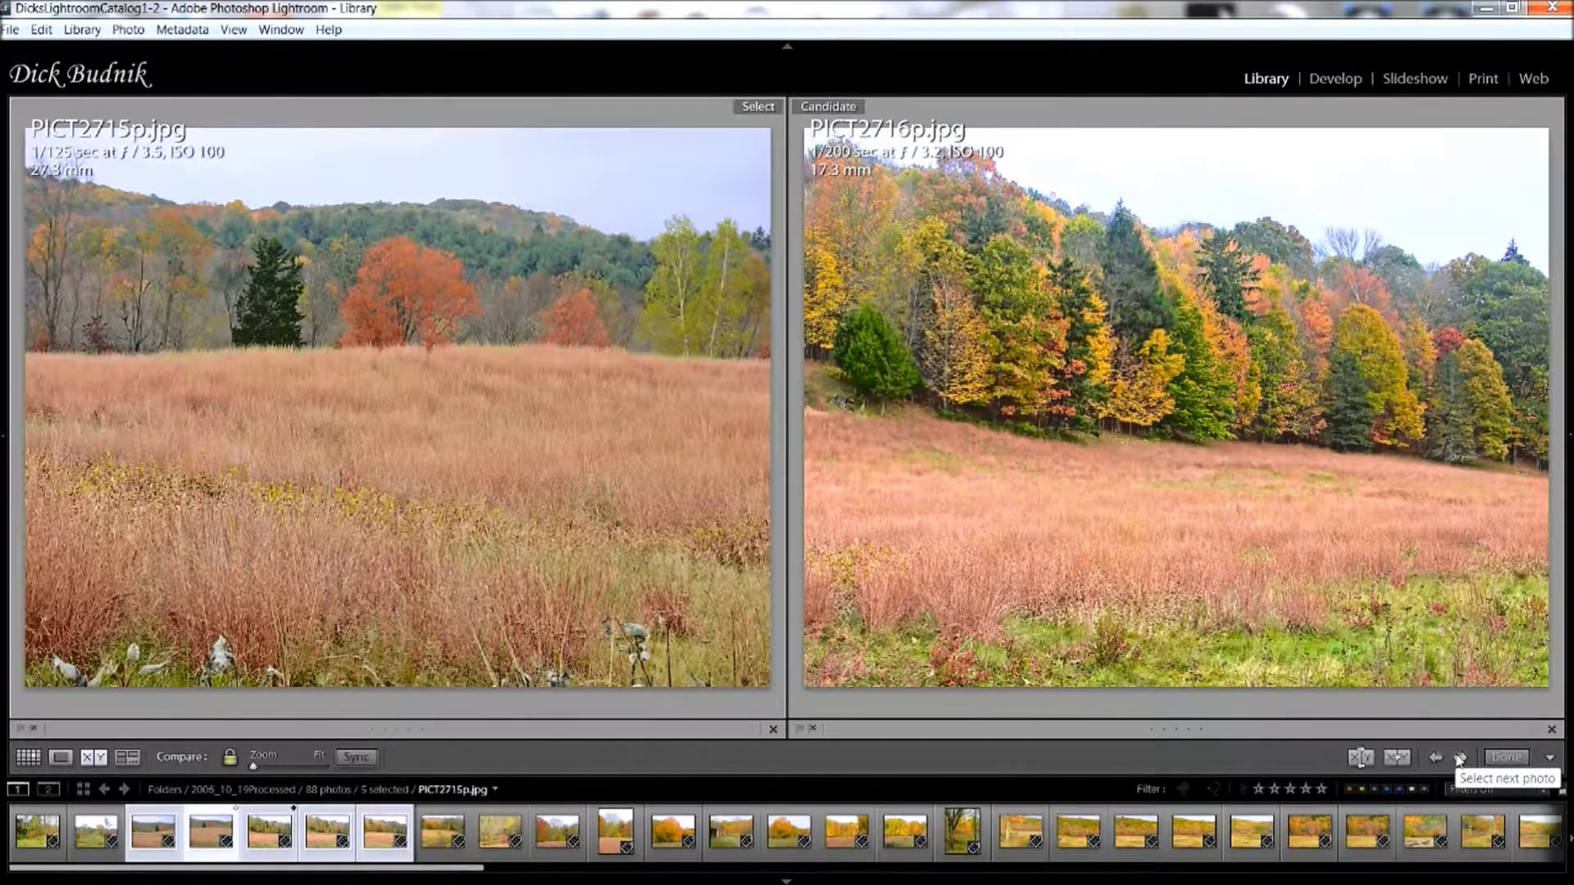
Step the candidate forward to PICT2718p and back to PICT2714p, and swap it with the Select photo.
{"action": "left_click", "coordinate": [1459, 757]}
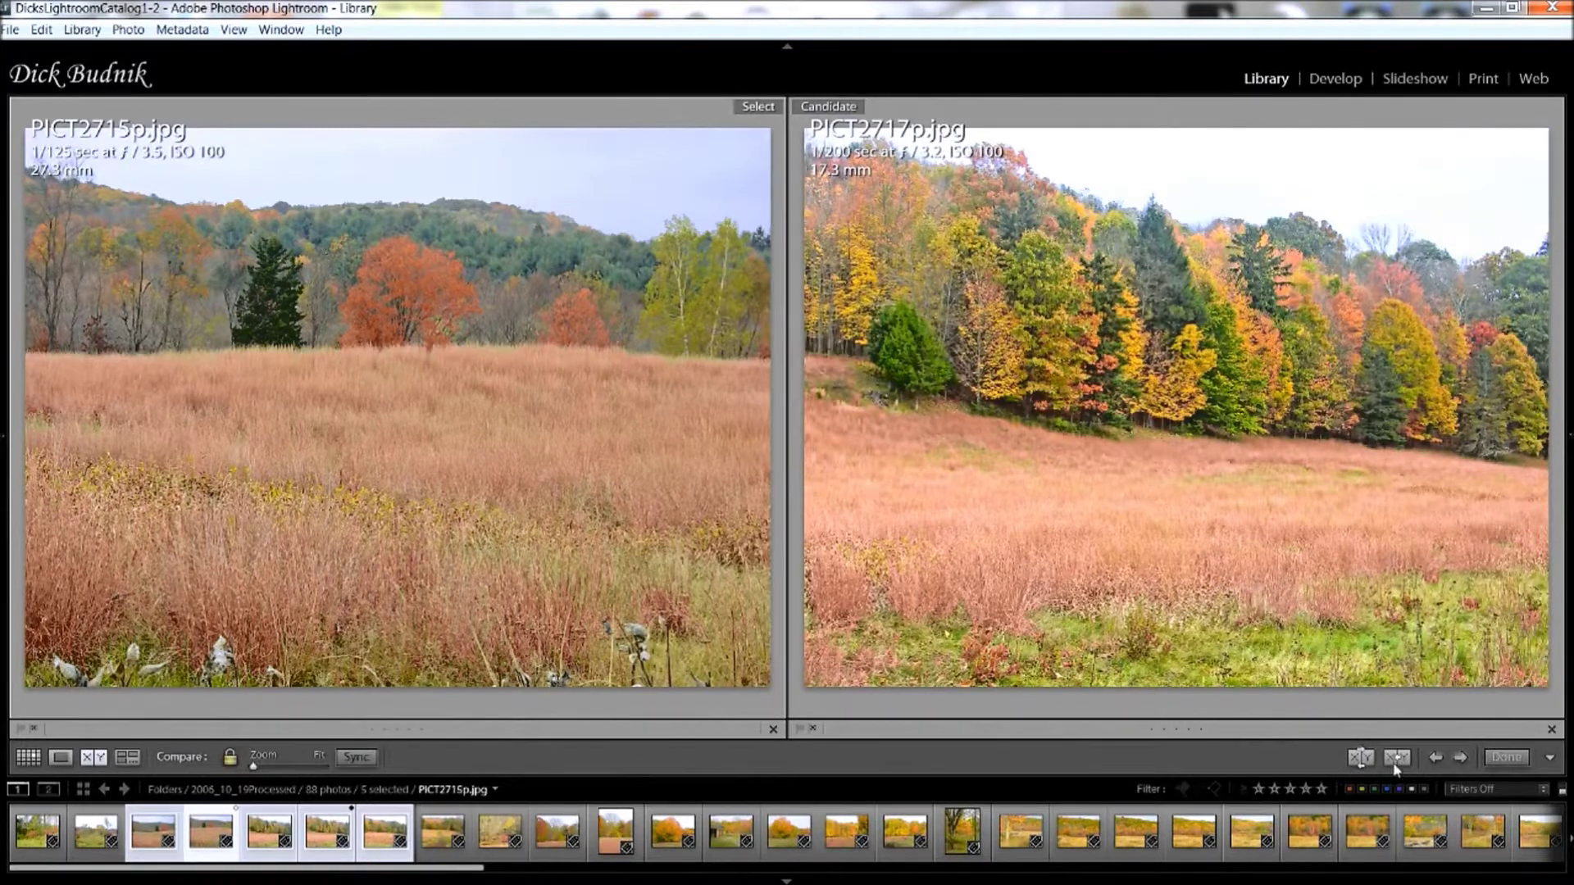
{"action": "left_click", "coordinate": [1460, 758]}
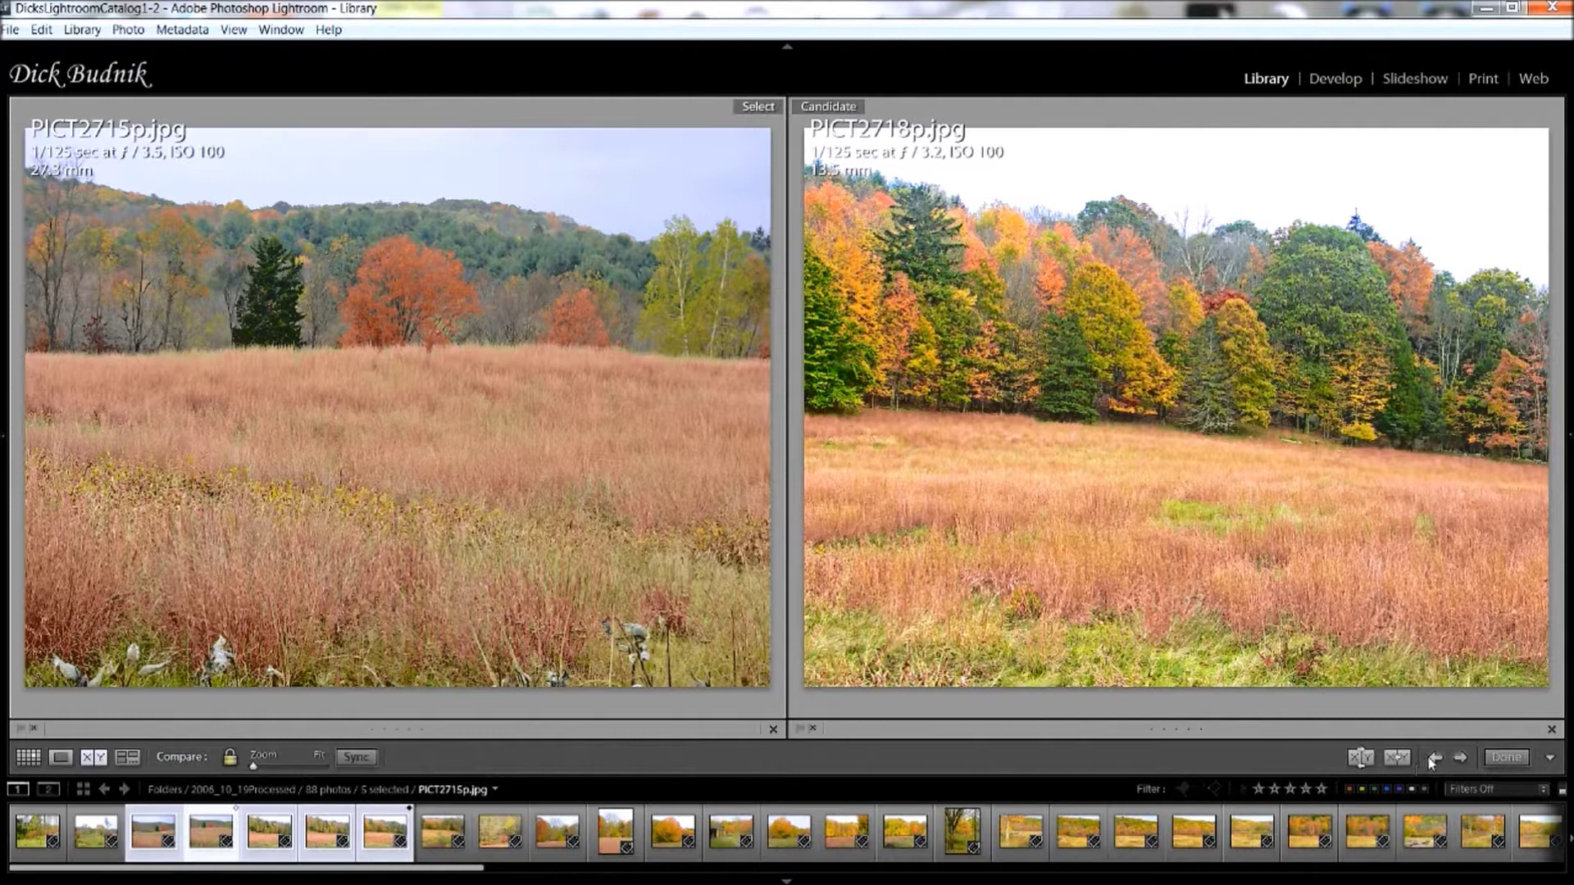
{"action": "left_click", "coordinate": [1435, 758]}
{"action": "left_click", "coordinate": [1434, 758]}
{"action": "left_click", "coordinate": [1434, 759]}
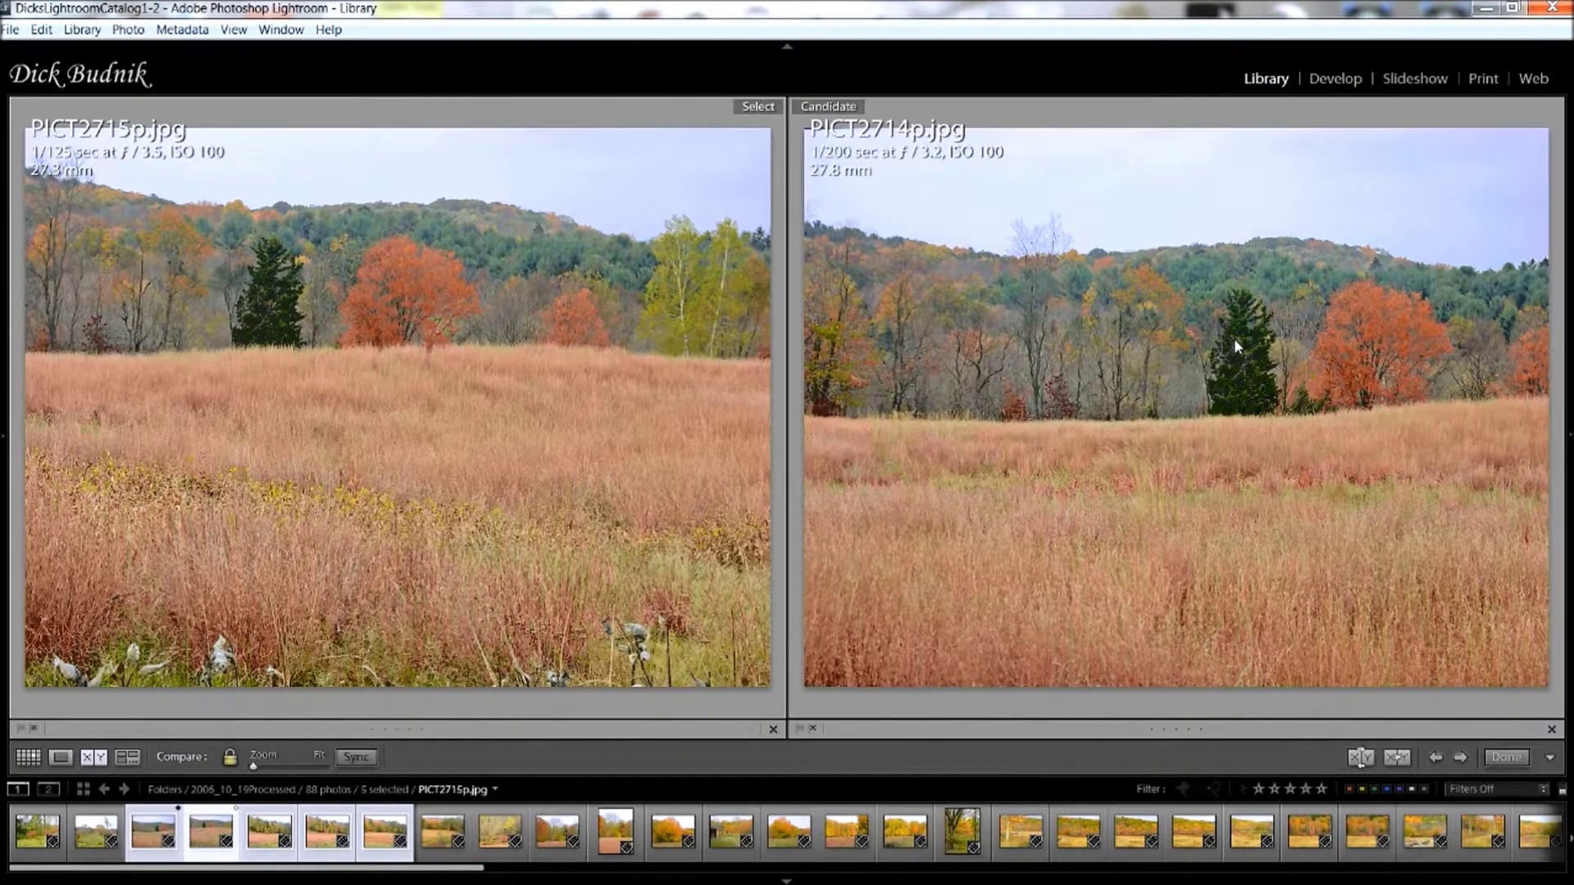
{"action": "left_click", "coordinate": [1361, 757]}
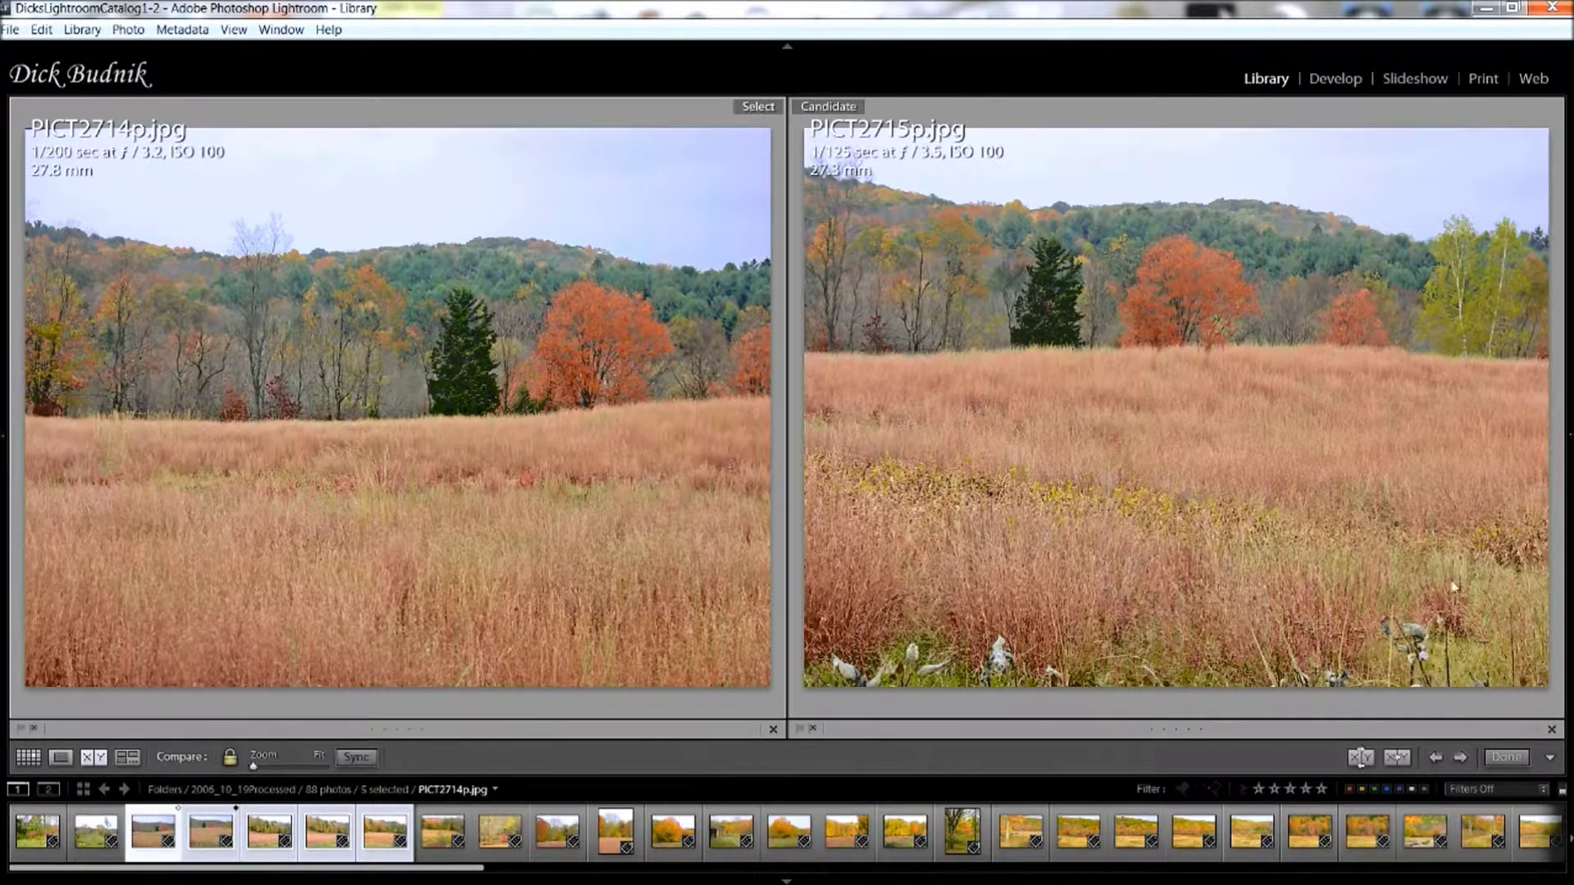
Step the candidate between PICT2715p and PICT2716p, and remove PICT2716p from the compared photos.
{"action": "left_click", "coordinate": [1460, 758]}
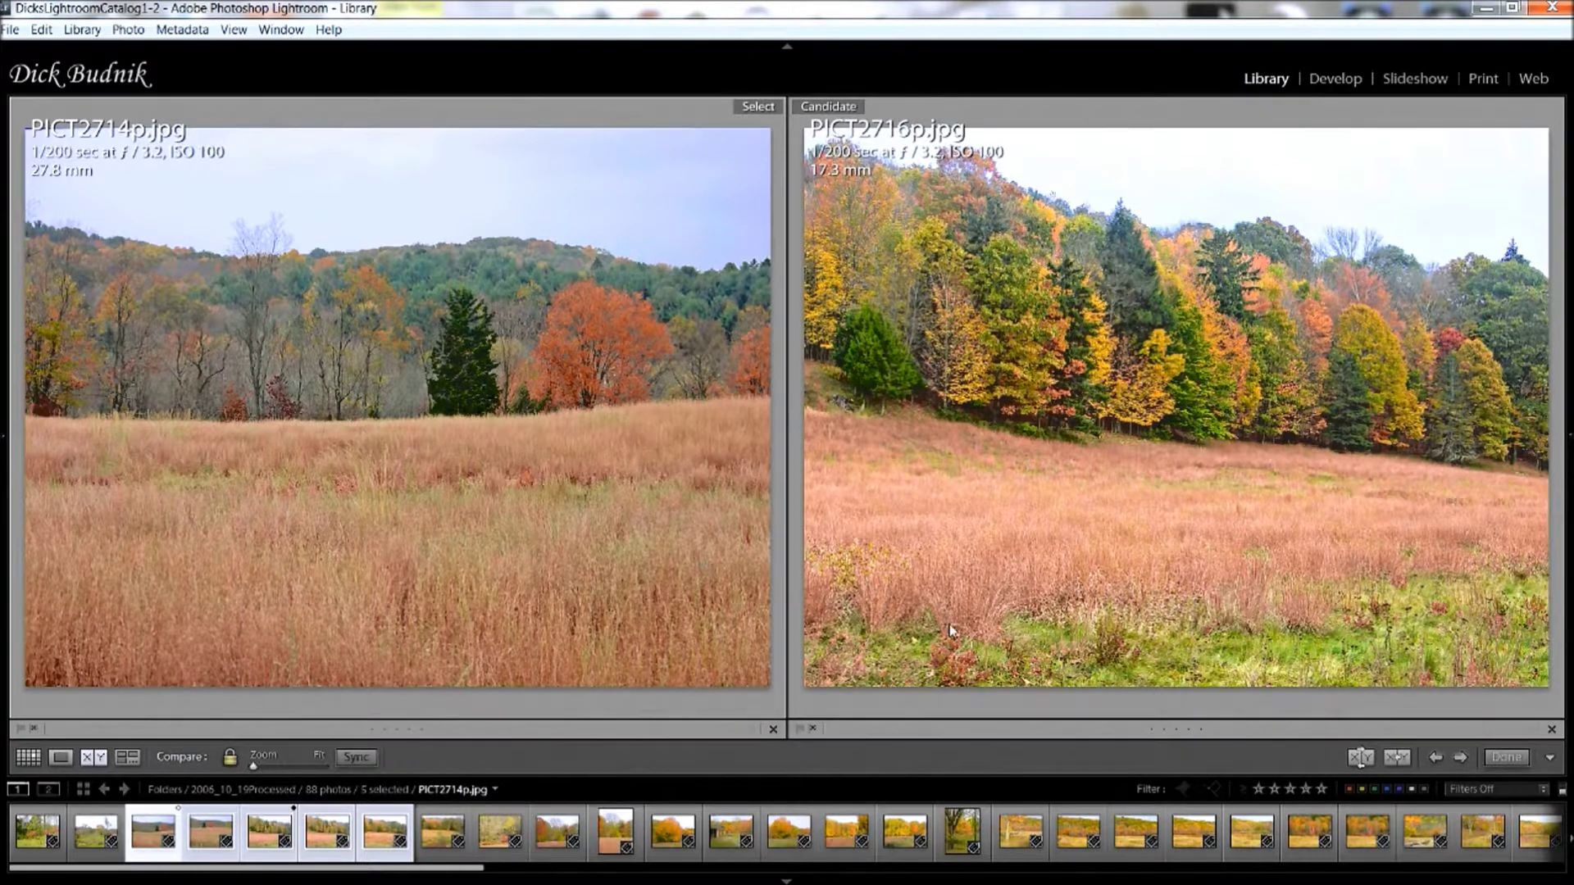
{"action": "left_click", "coordinate": [1430, 759]}
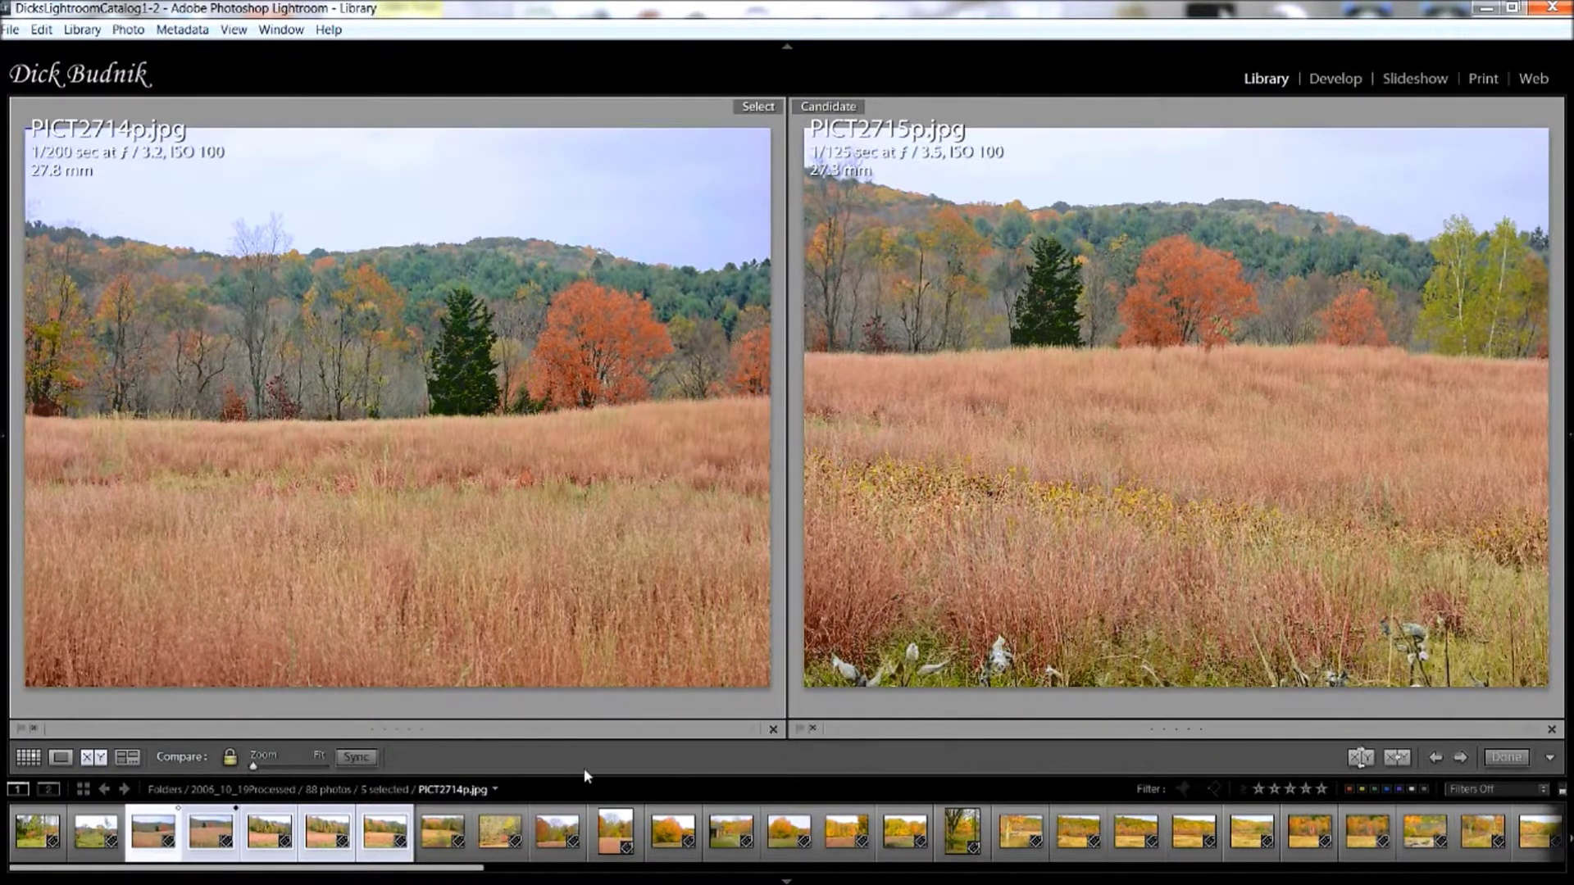
{"action": "left_click", "coordinate": [1460, 758]}
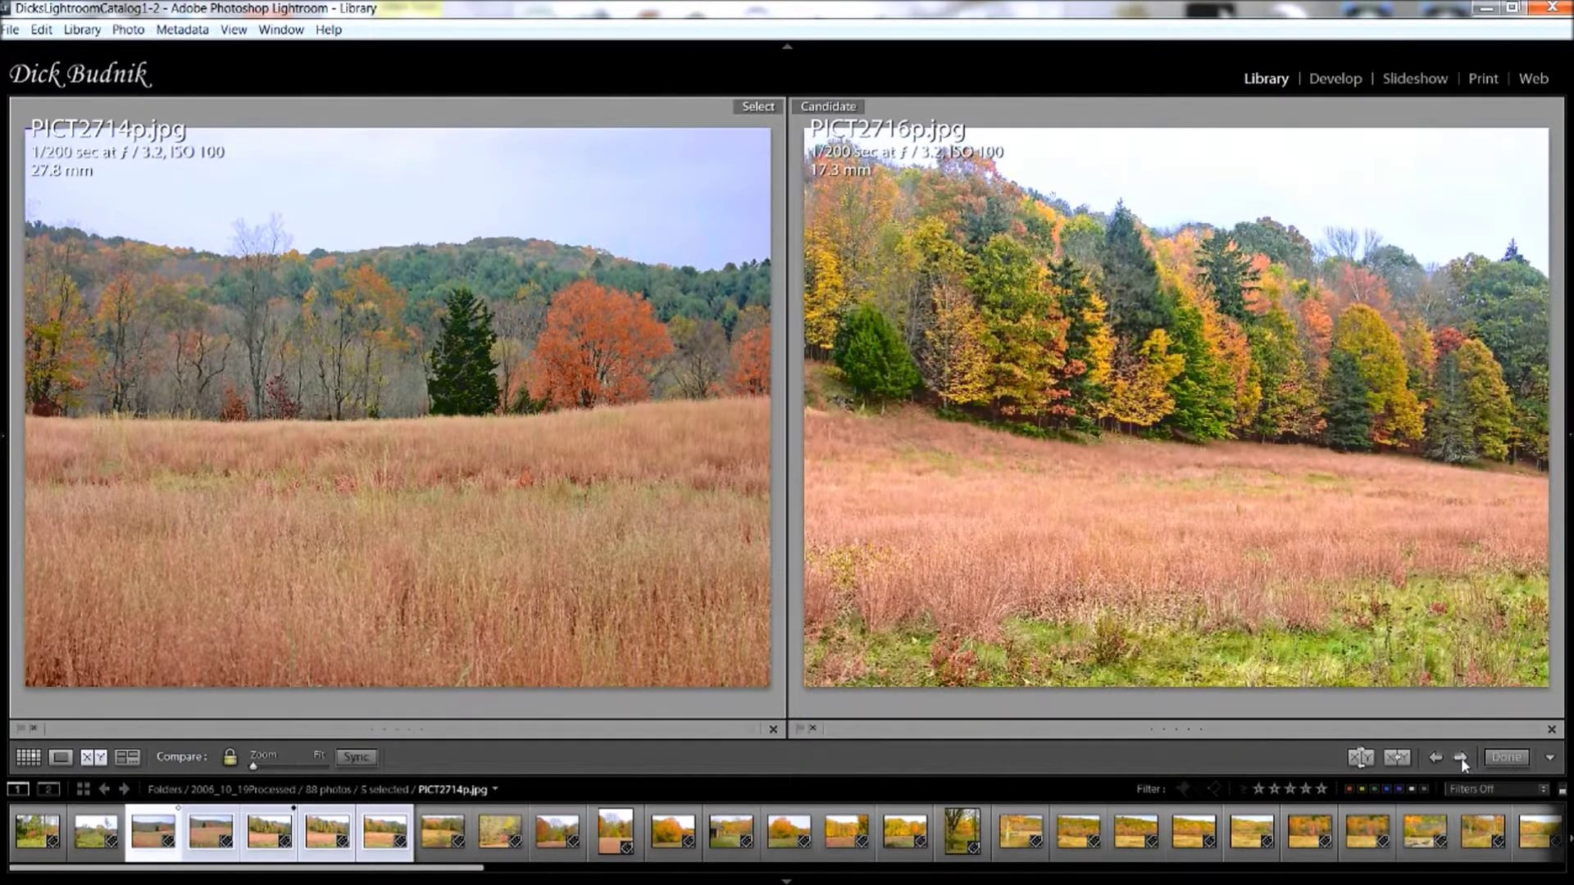
{"action": "left_click", "coordinate": [1551, 729]}
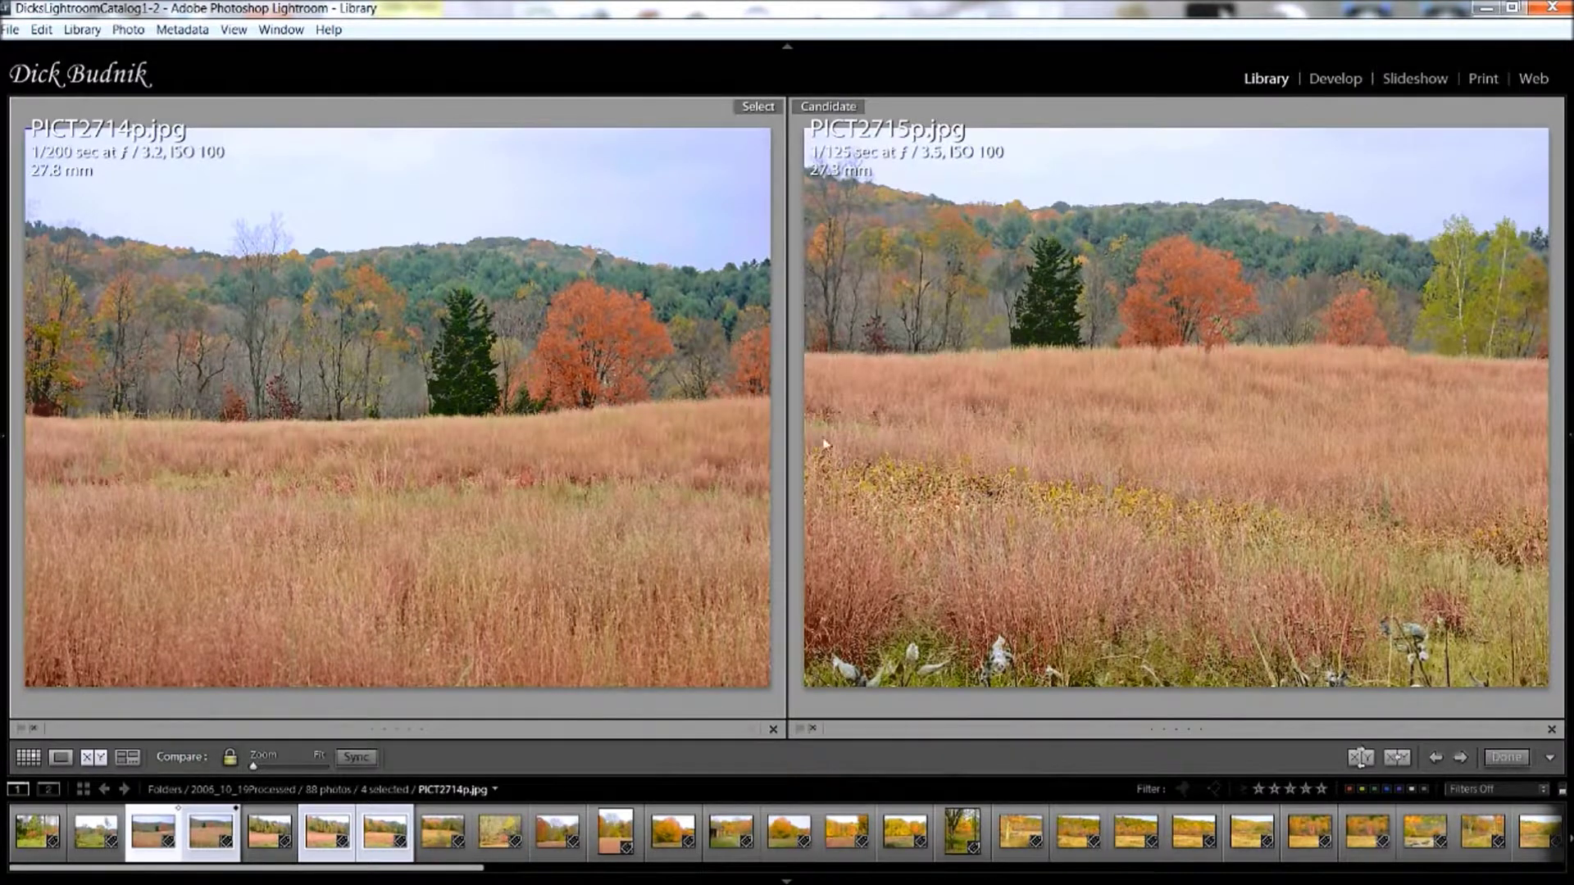
Zoom both compared photos to 2:1 and pan them together to the evergreen in PICT2715p.
{"action": "left_click_drag", "start_coordinate": [256, 769], "coordinate": [287, 769]}
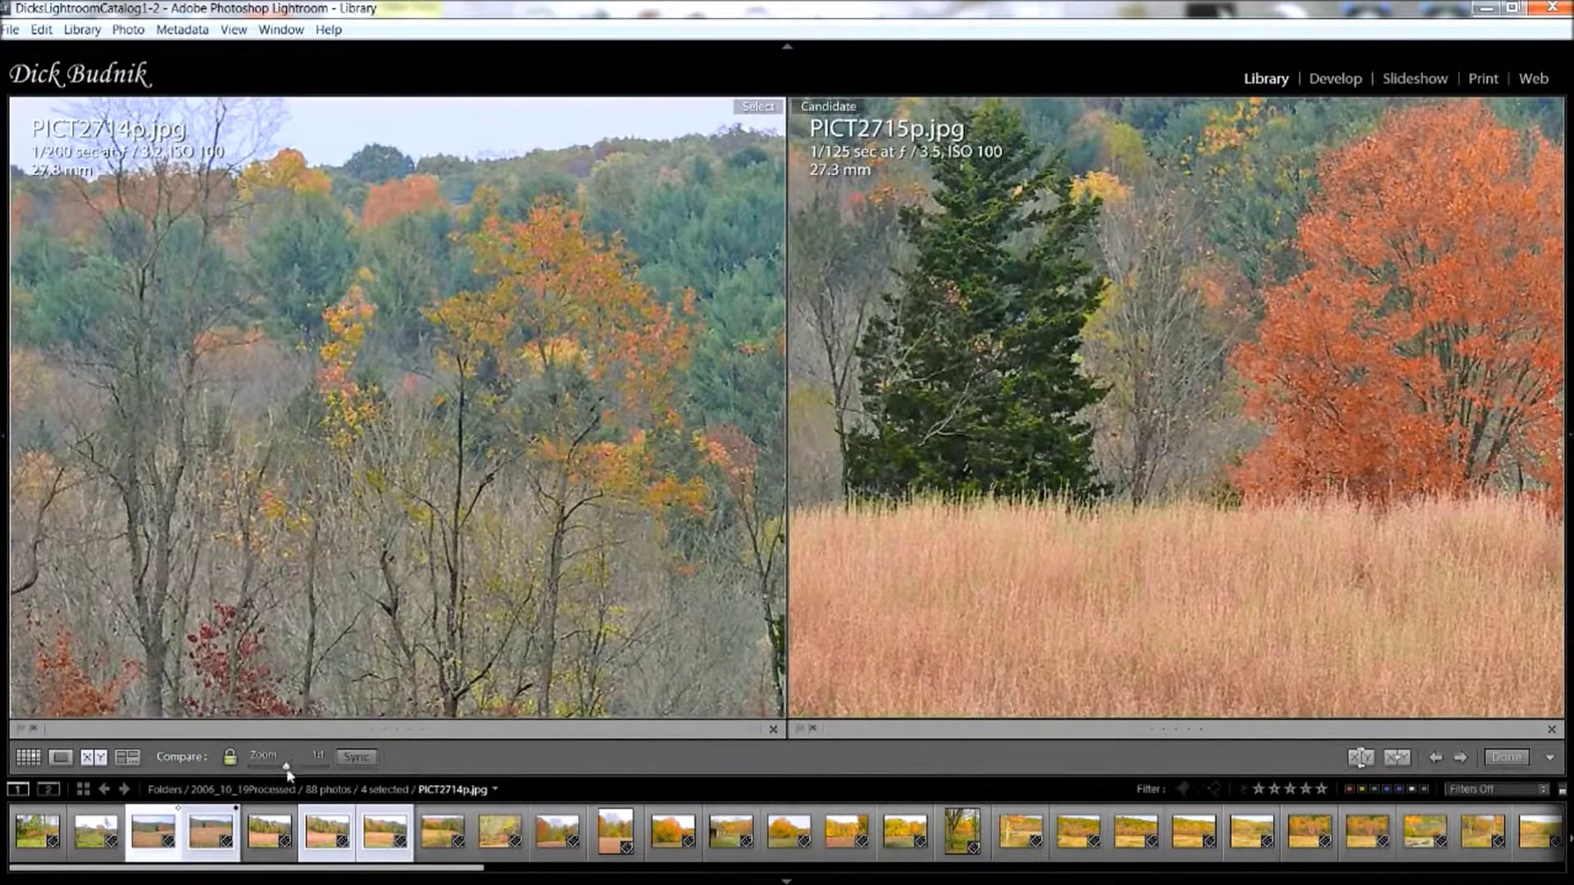
{"action": "left_click_drag", "start_coordinate": [286, 773], "coordinate": [288, 772]}
{"action": "left_click_drag", "start_coordinate": [287, 773], "coordinate": [293, 775]}
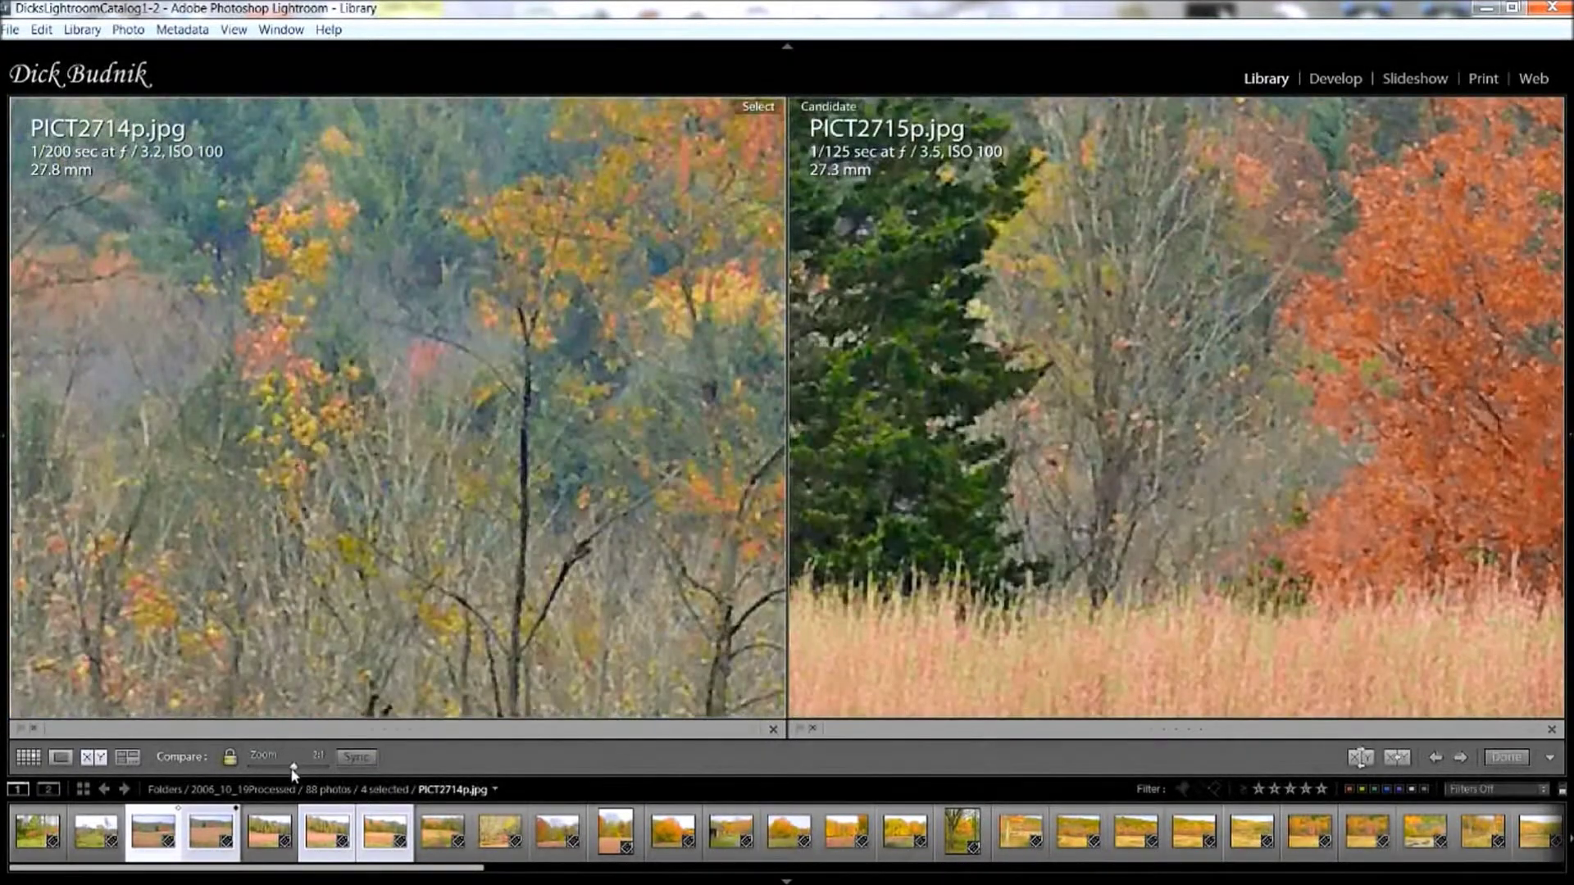
{"action": "left_click_drag", "start_coordinate": [905, 357], "coordinate": [1238, 408]}
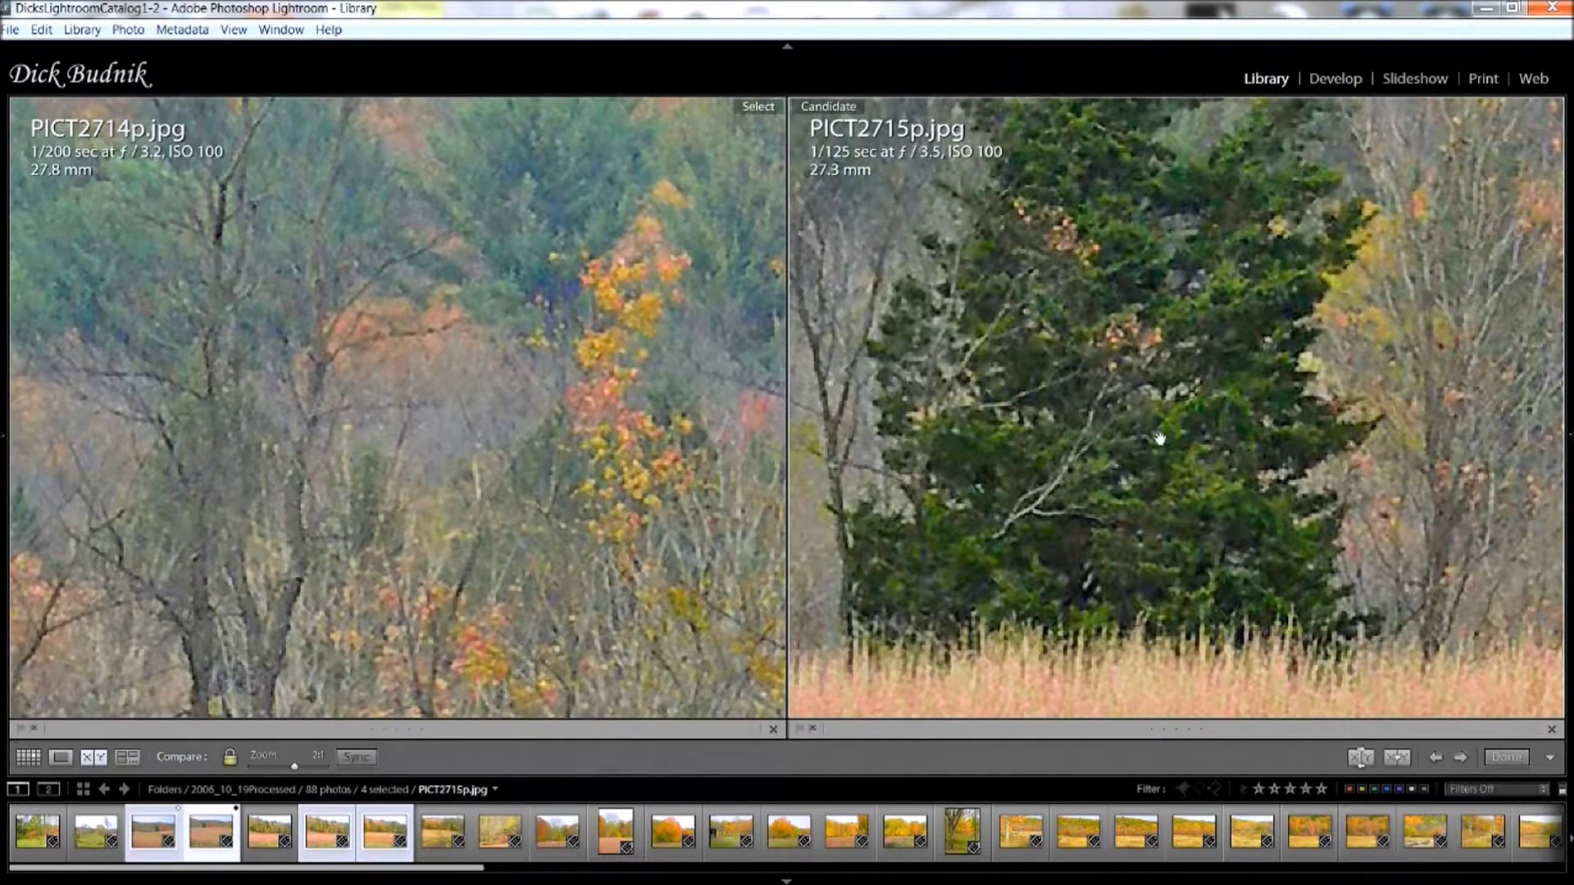
{"action": "left_click", "coordinate": [457, 320]}
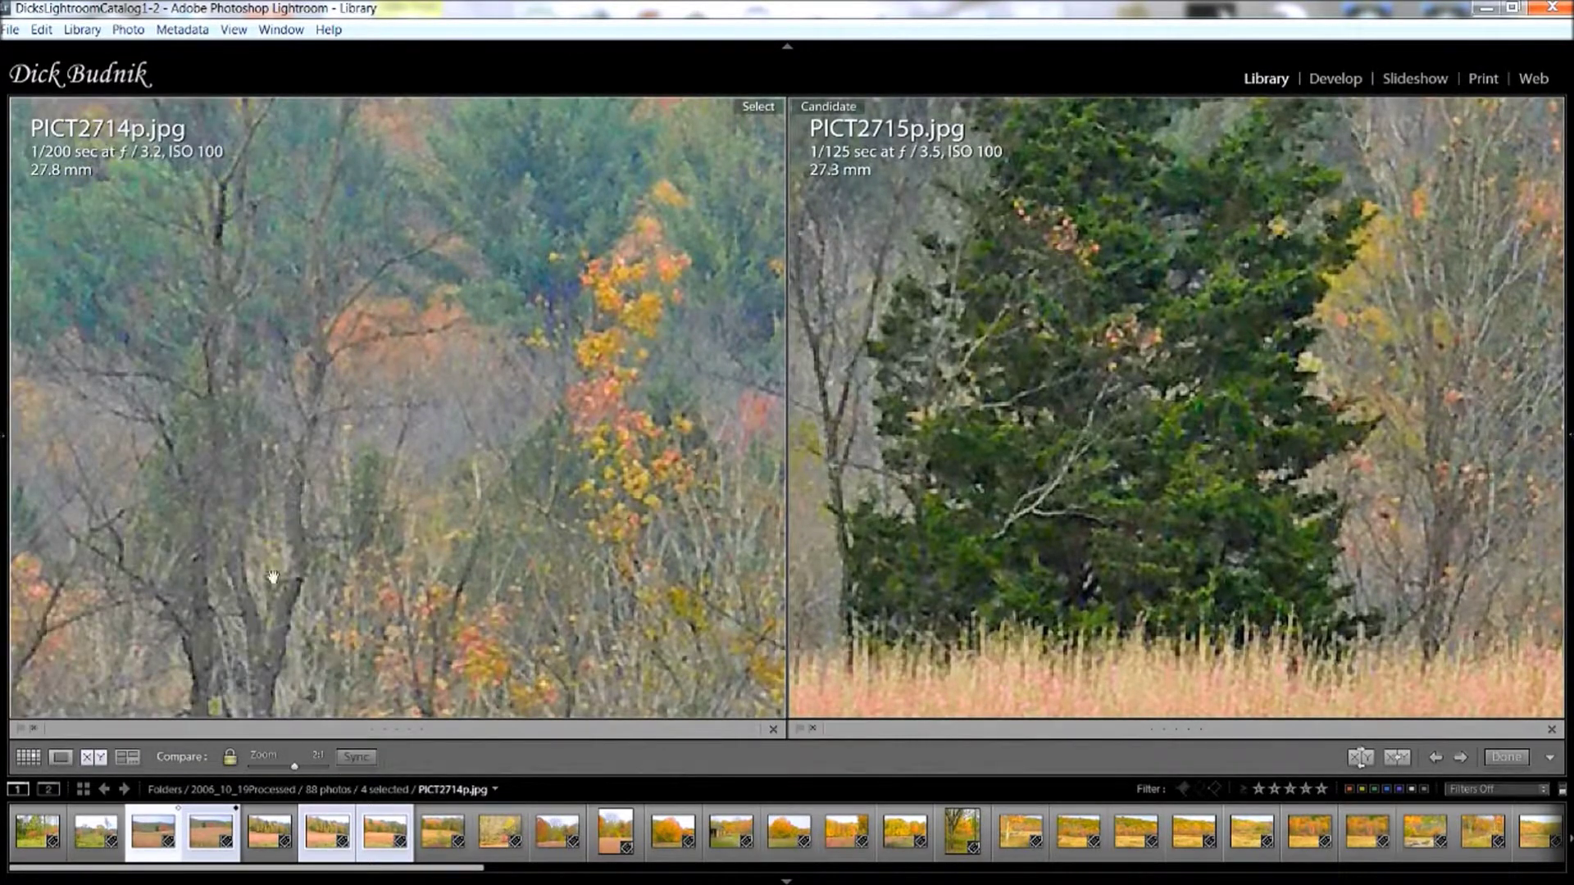
Unlink the two compared photos and pan PICT2714p alone to the same evergreen.
{"action": "left_click", "coordinate": [229, 757]}
{"action": "left_click_drag", "start_coordinate": [478, 551], "coordinate": [149, 398]}
{"action": "key", "text": "F7"}
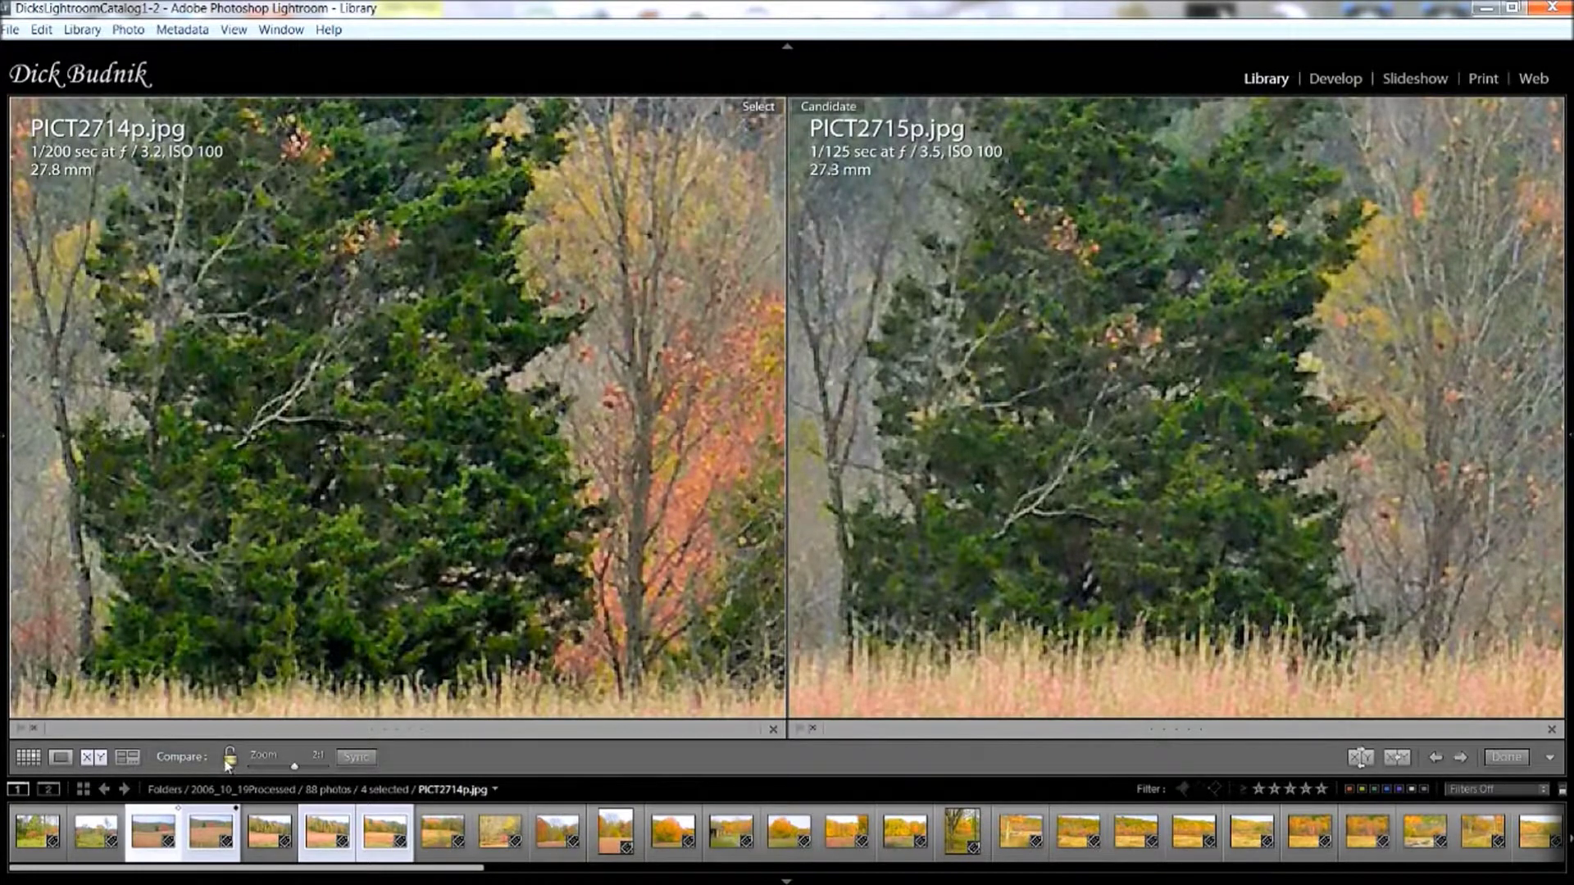
Relink the compared photos, pan both to the orange tree, and zoom them back out to Fit.
{"action": "left_click_drag", "start_coordinate": [425, 475], "coordinate": [268, 481]}
{"action": "left_click_drag", "start_coordinate": [516, 424], "coordinate": [305, 447]}
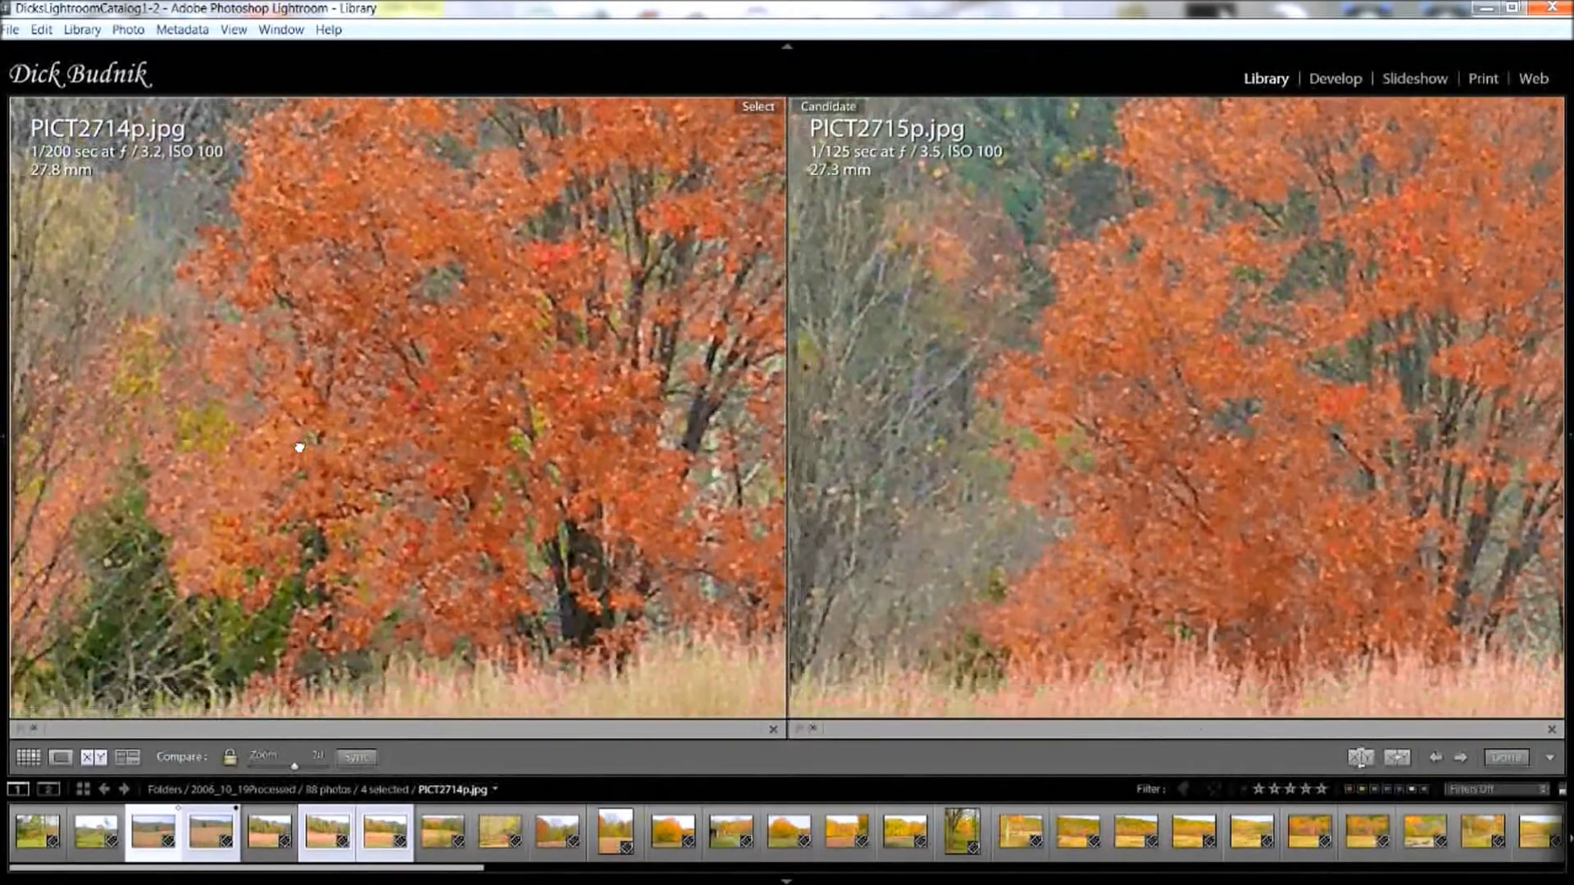
{"action": "left_click_drag", "start_coordinate": [456, 373], "coordinate": [392, 677]}
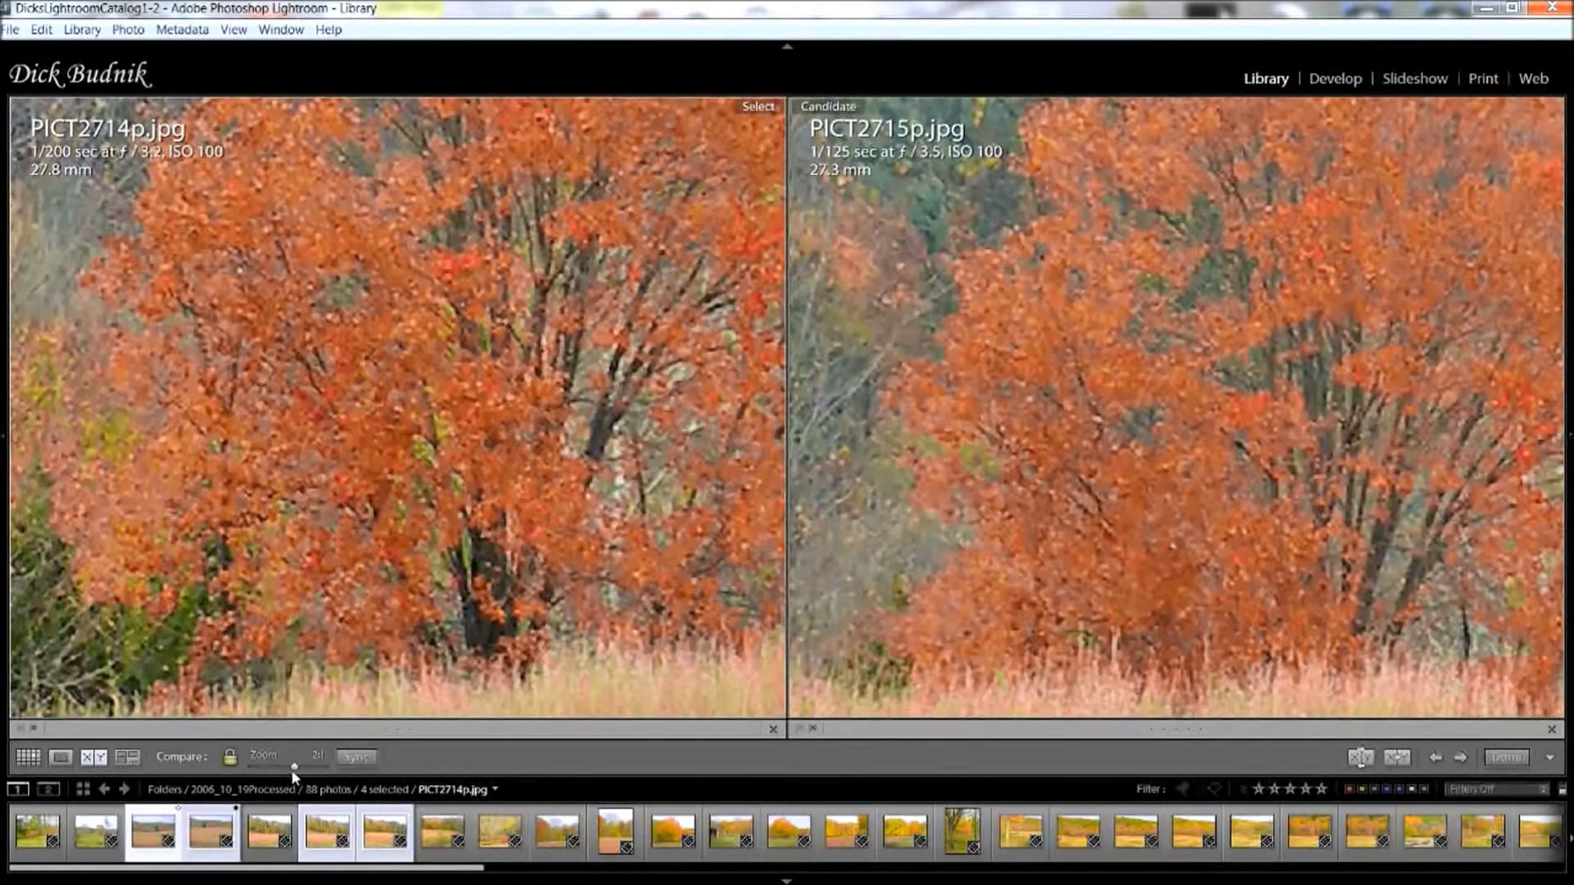
{"action": "left_click_drag", "start_coordinate": [293, 769], "coordinate": [251, 770]}
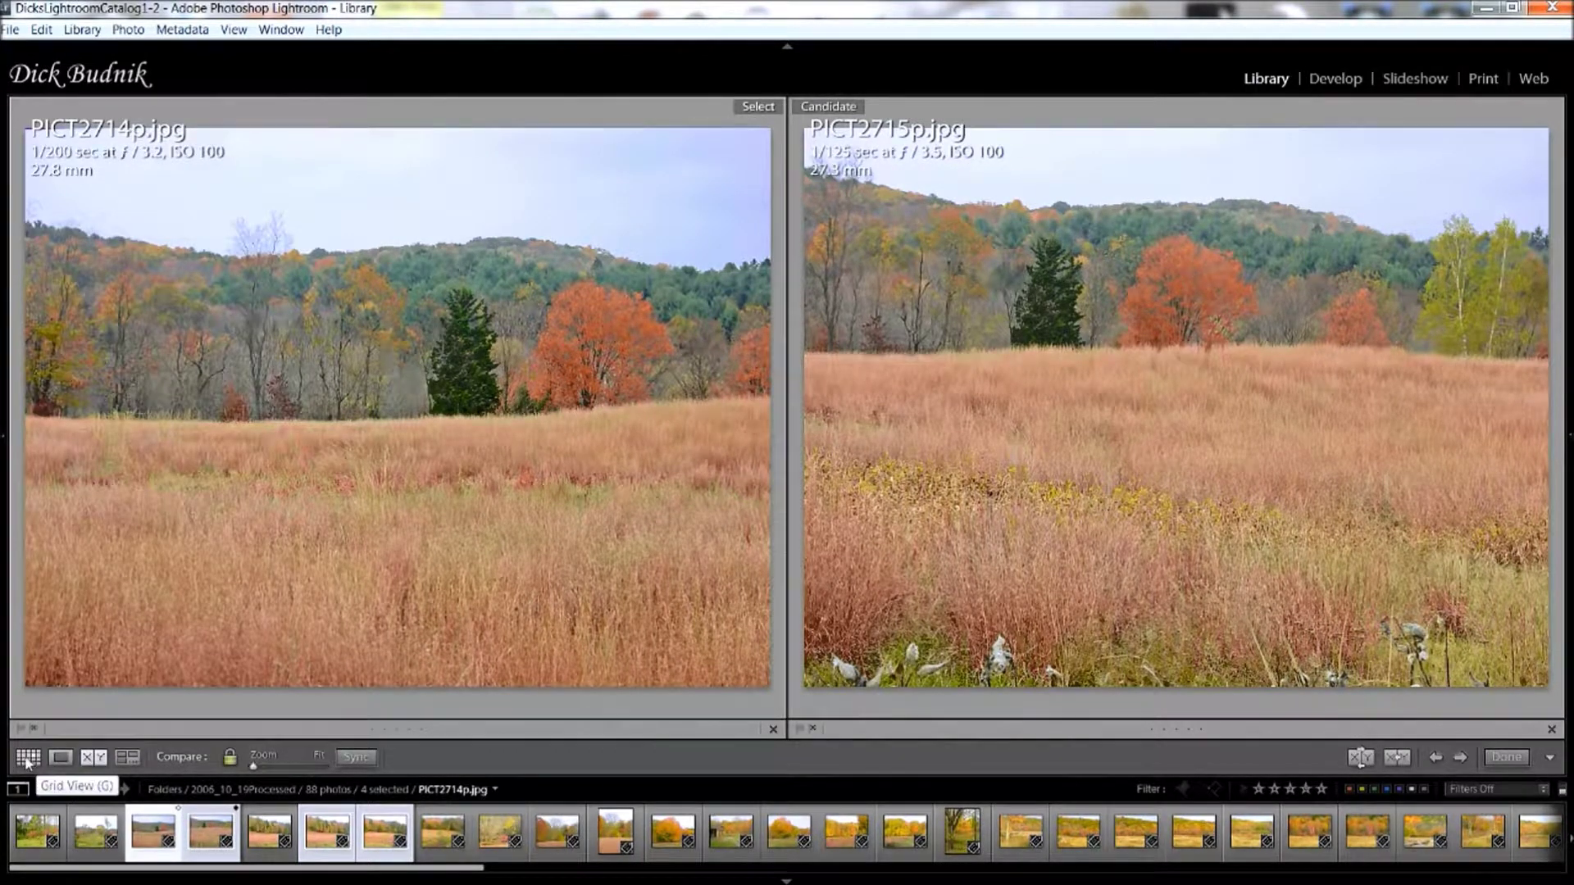
Return to Grid view with the side panels shown and no photos selected.
{"action": "left_click", "coordinate": [25, 759]}
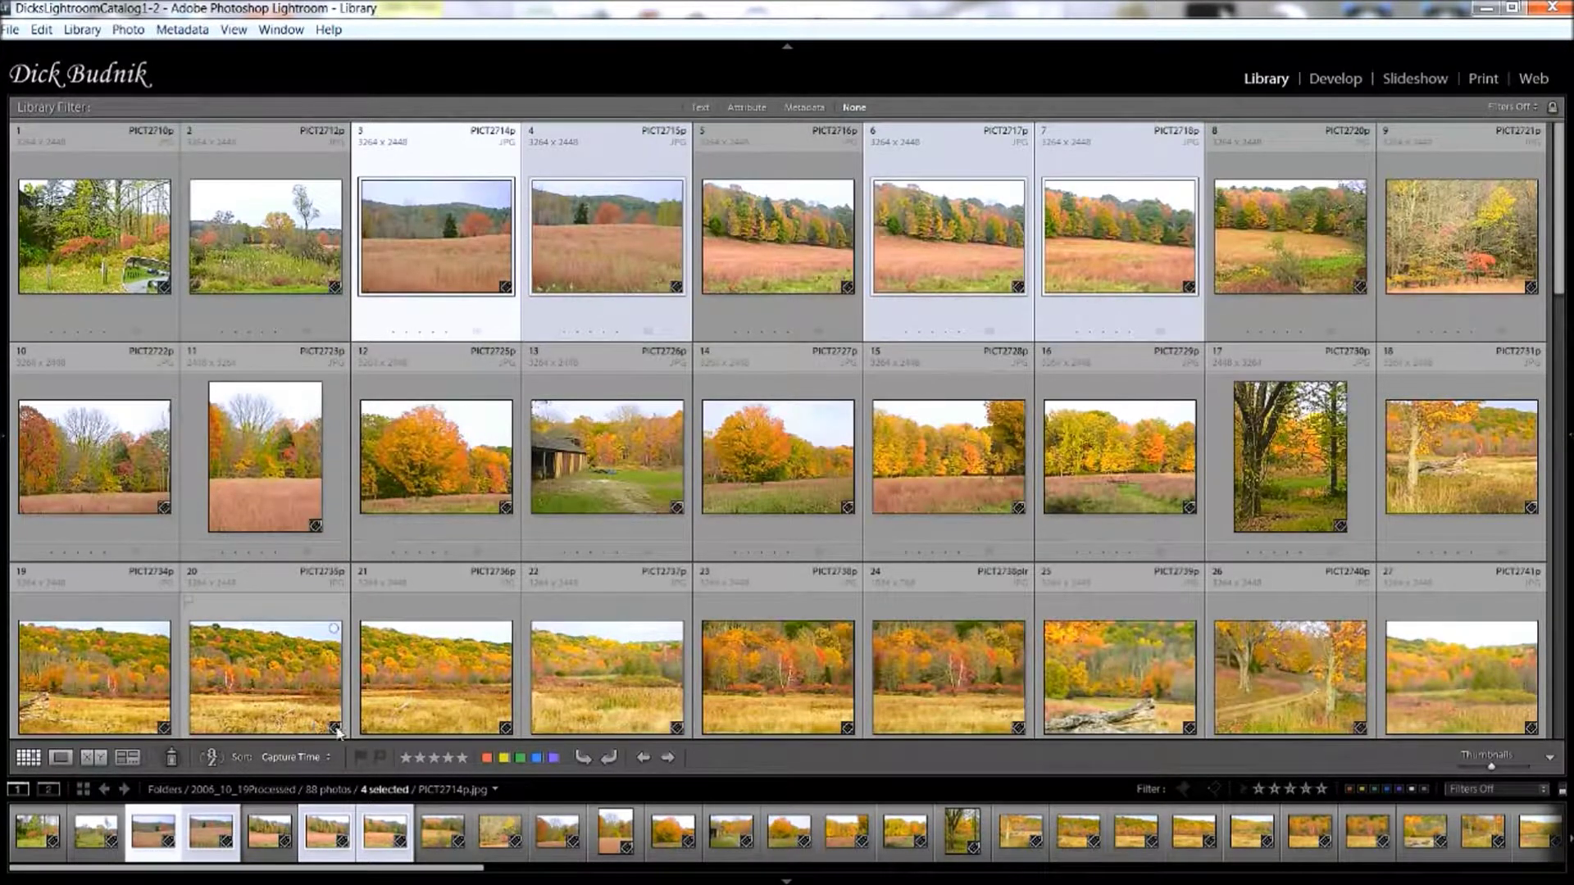
{"action": "key", "text": "Tab"}
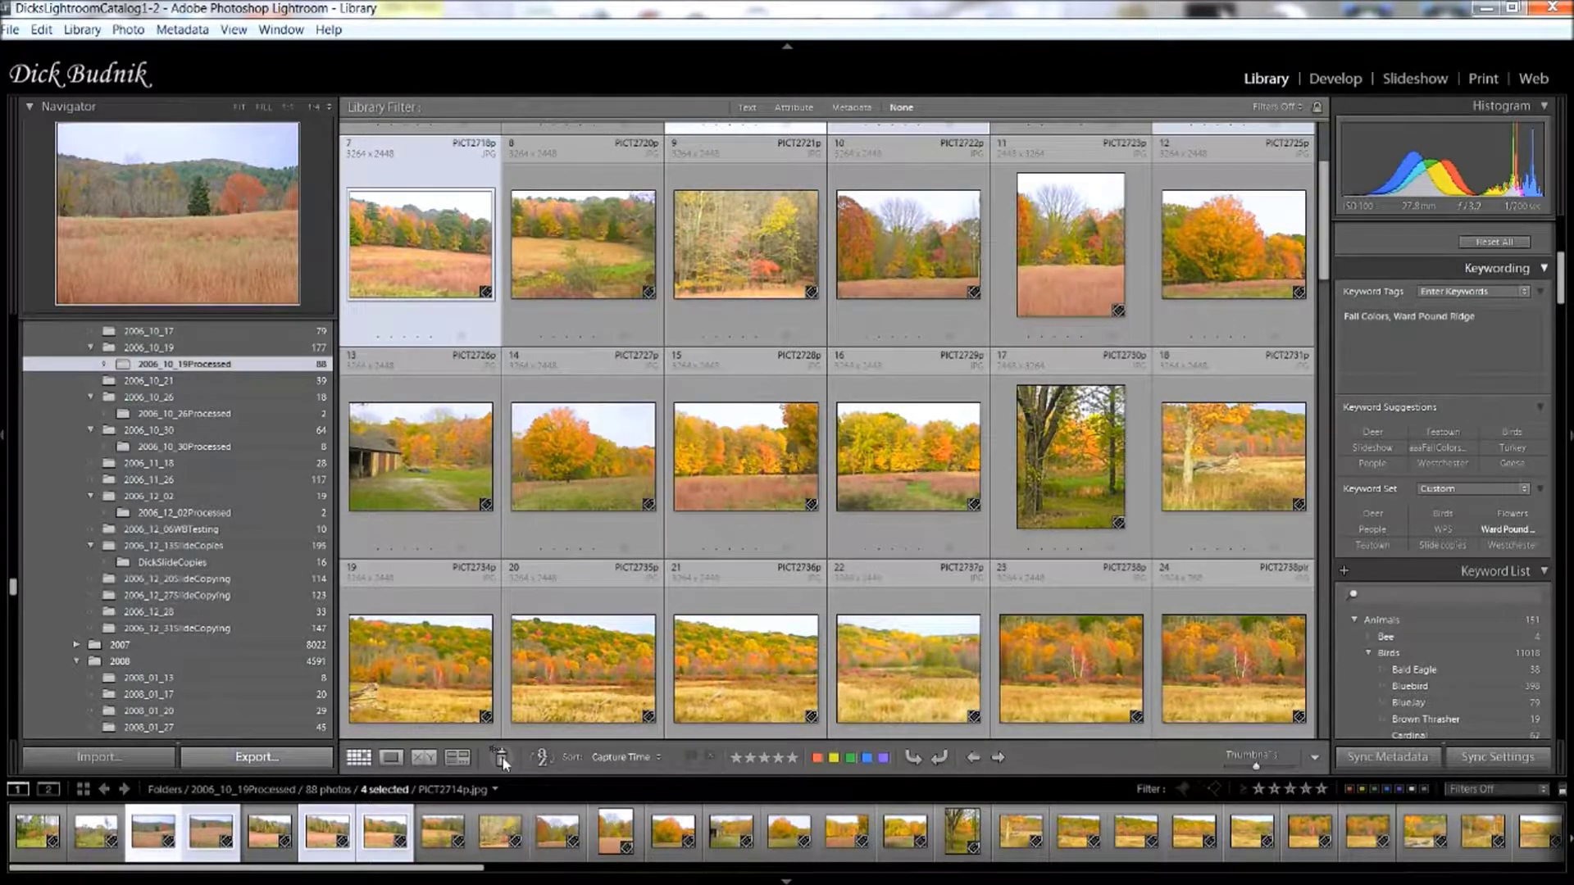
{"action": "key", "text": "ctrl+d"}
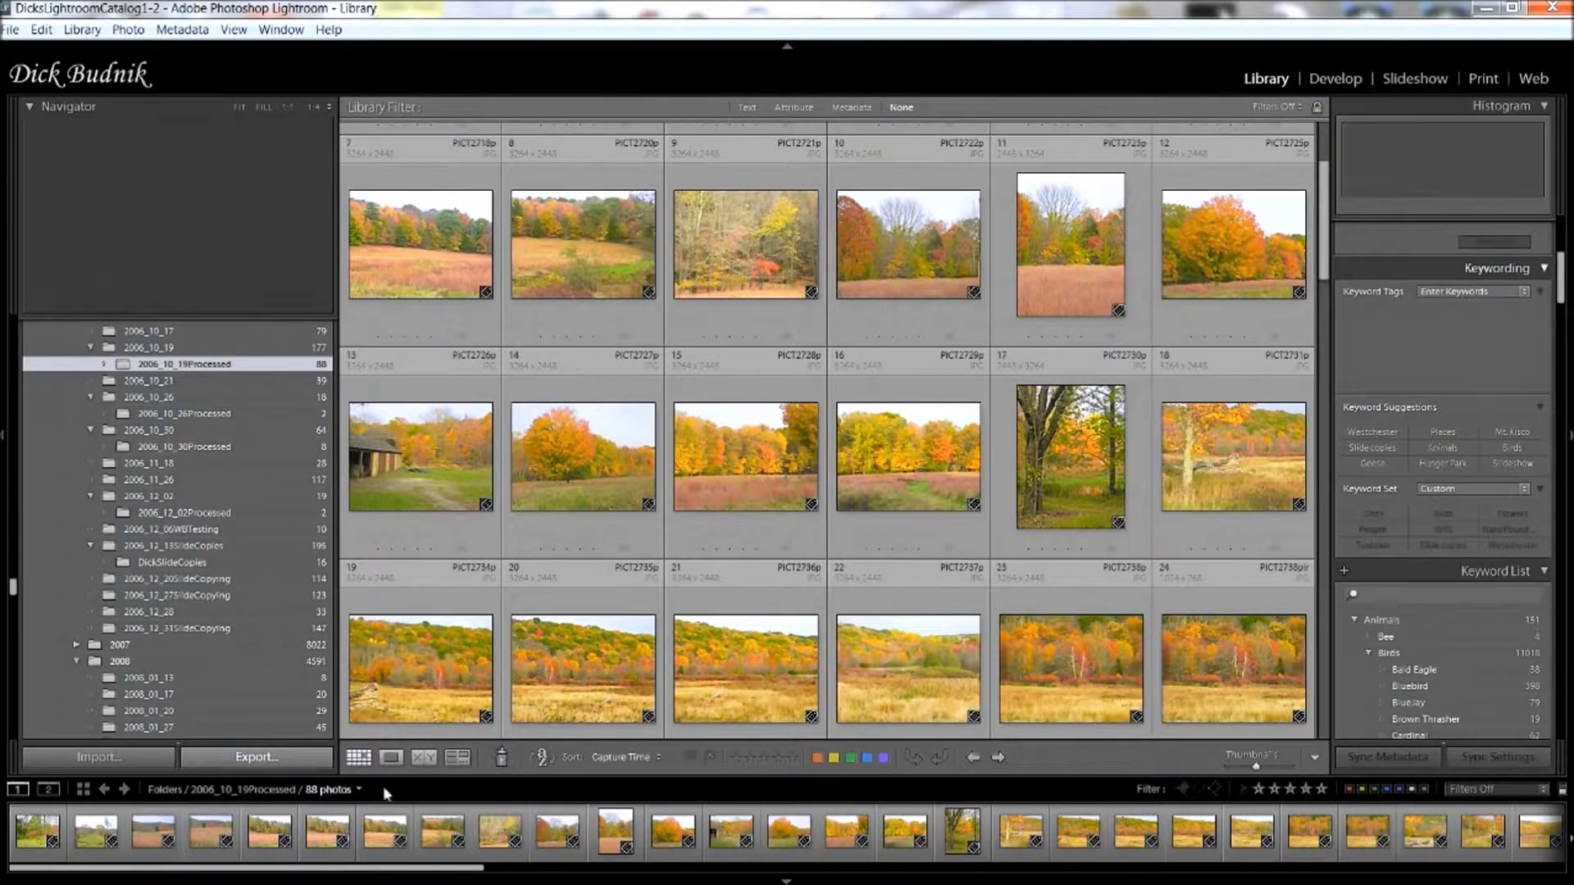
Pick up the Painter for keywords and load it with the keyword Very Red.
{"action": "left_click", "coordinate": [500, 760]}
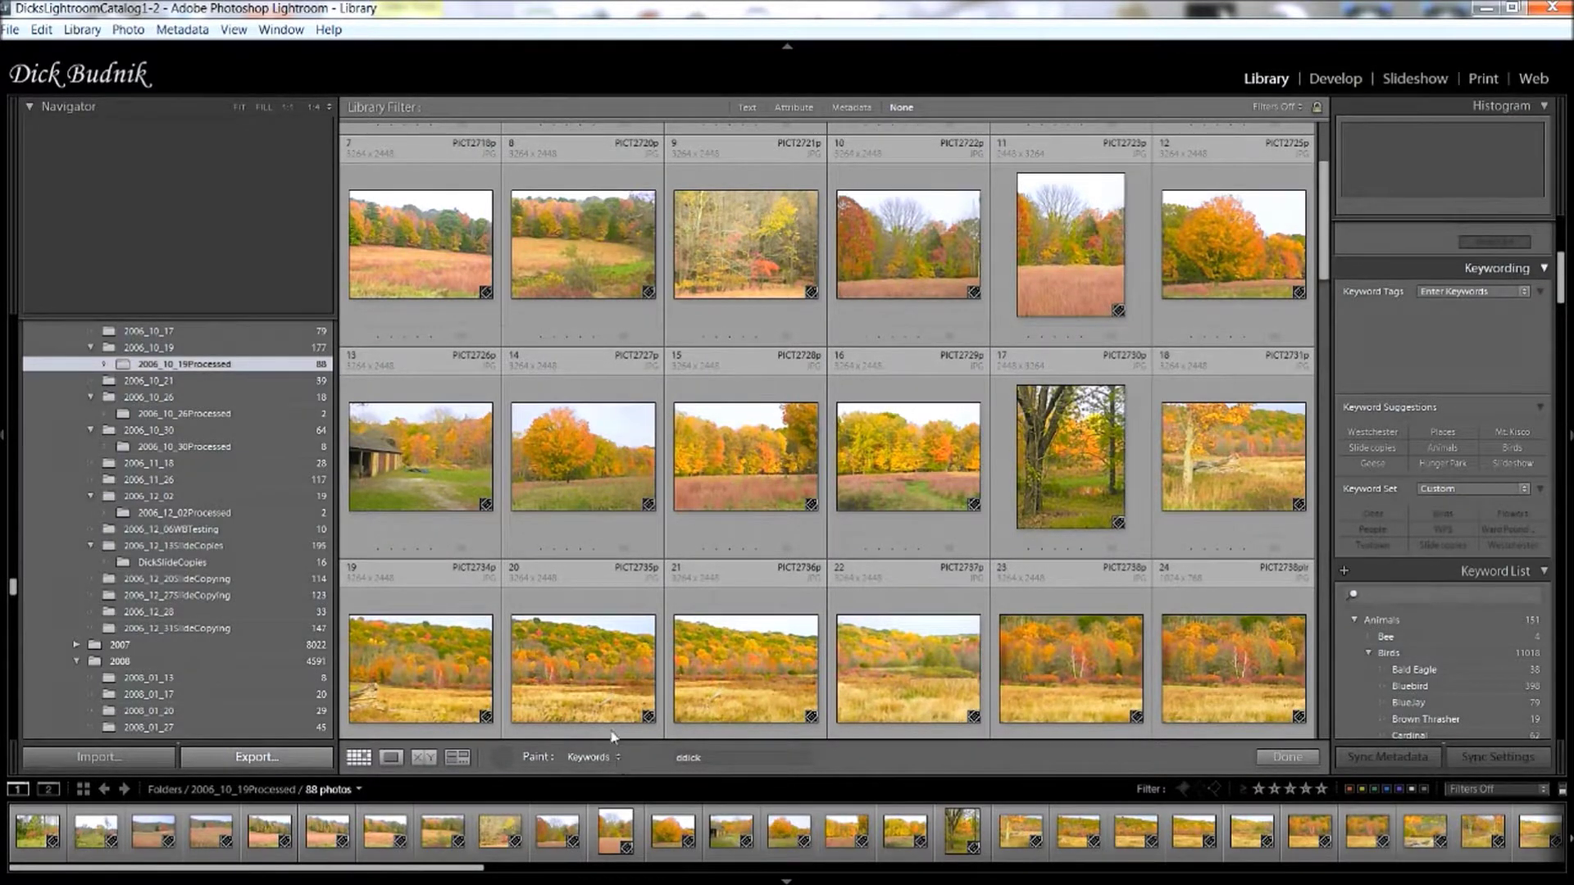
{"action": "left_click", "coordinate": [766, 268]}
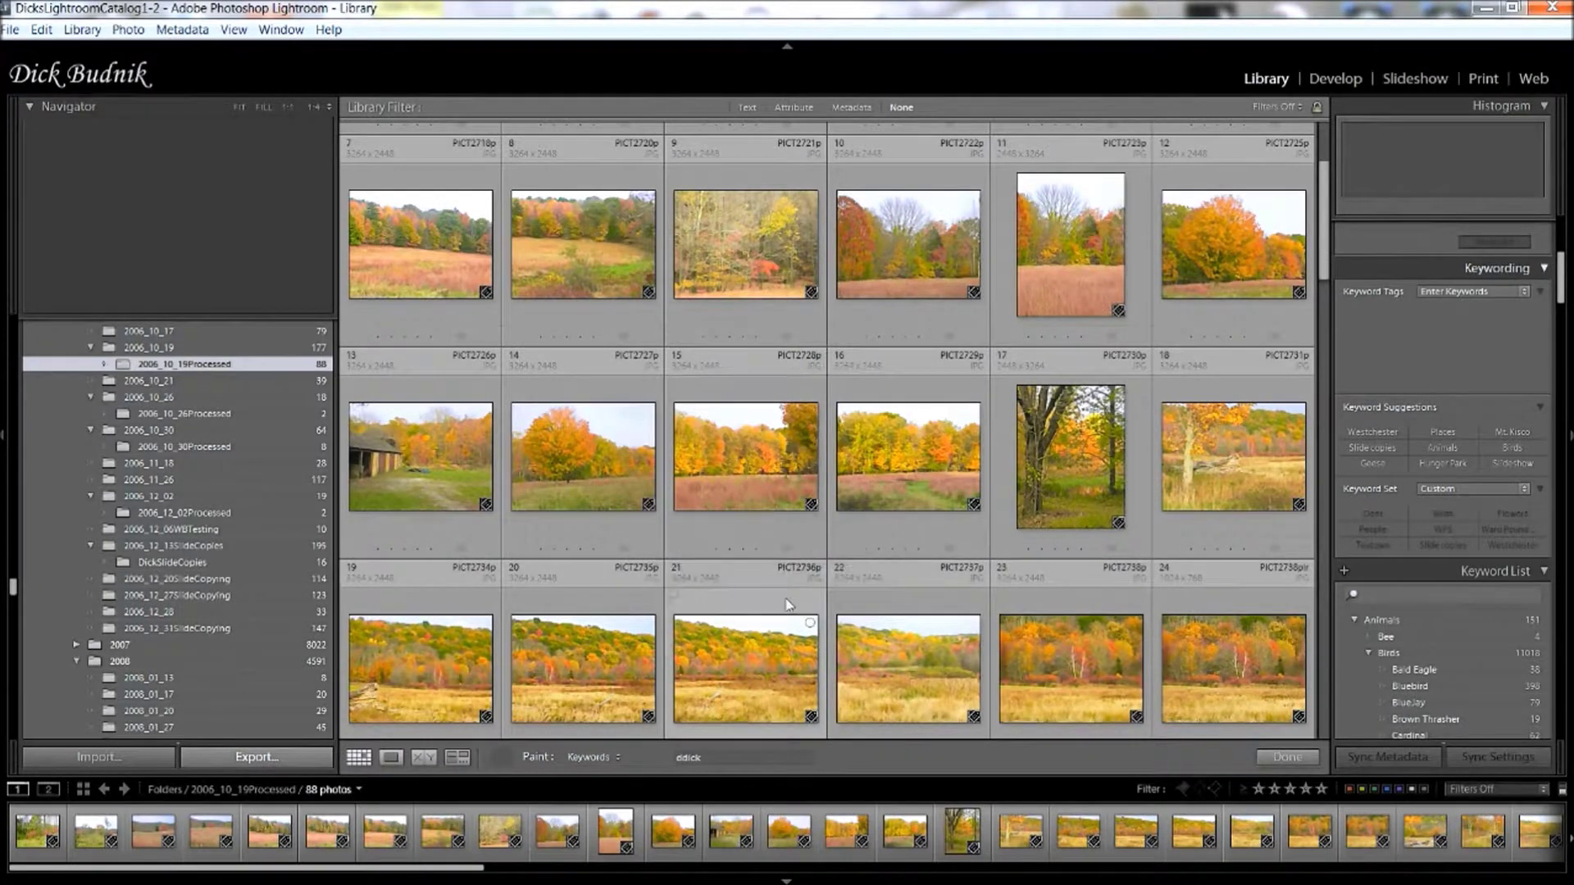
{"action": "left_click", "coordinate": [691, 761]}
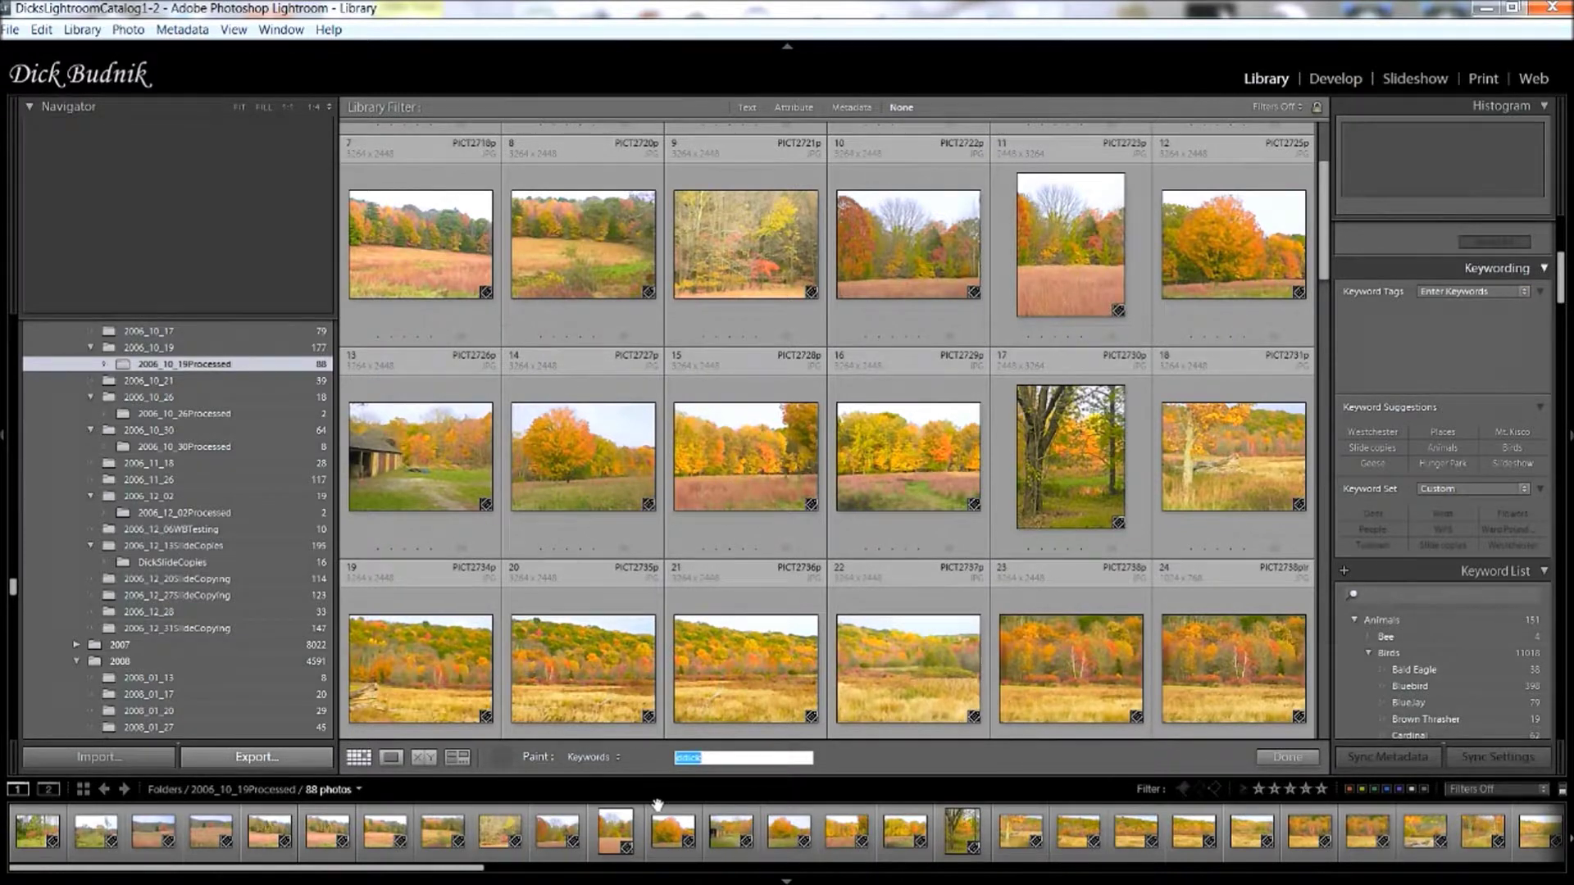
{"action": "type", "text": "Very Red"}
{"action": "key", "text": "Return"}
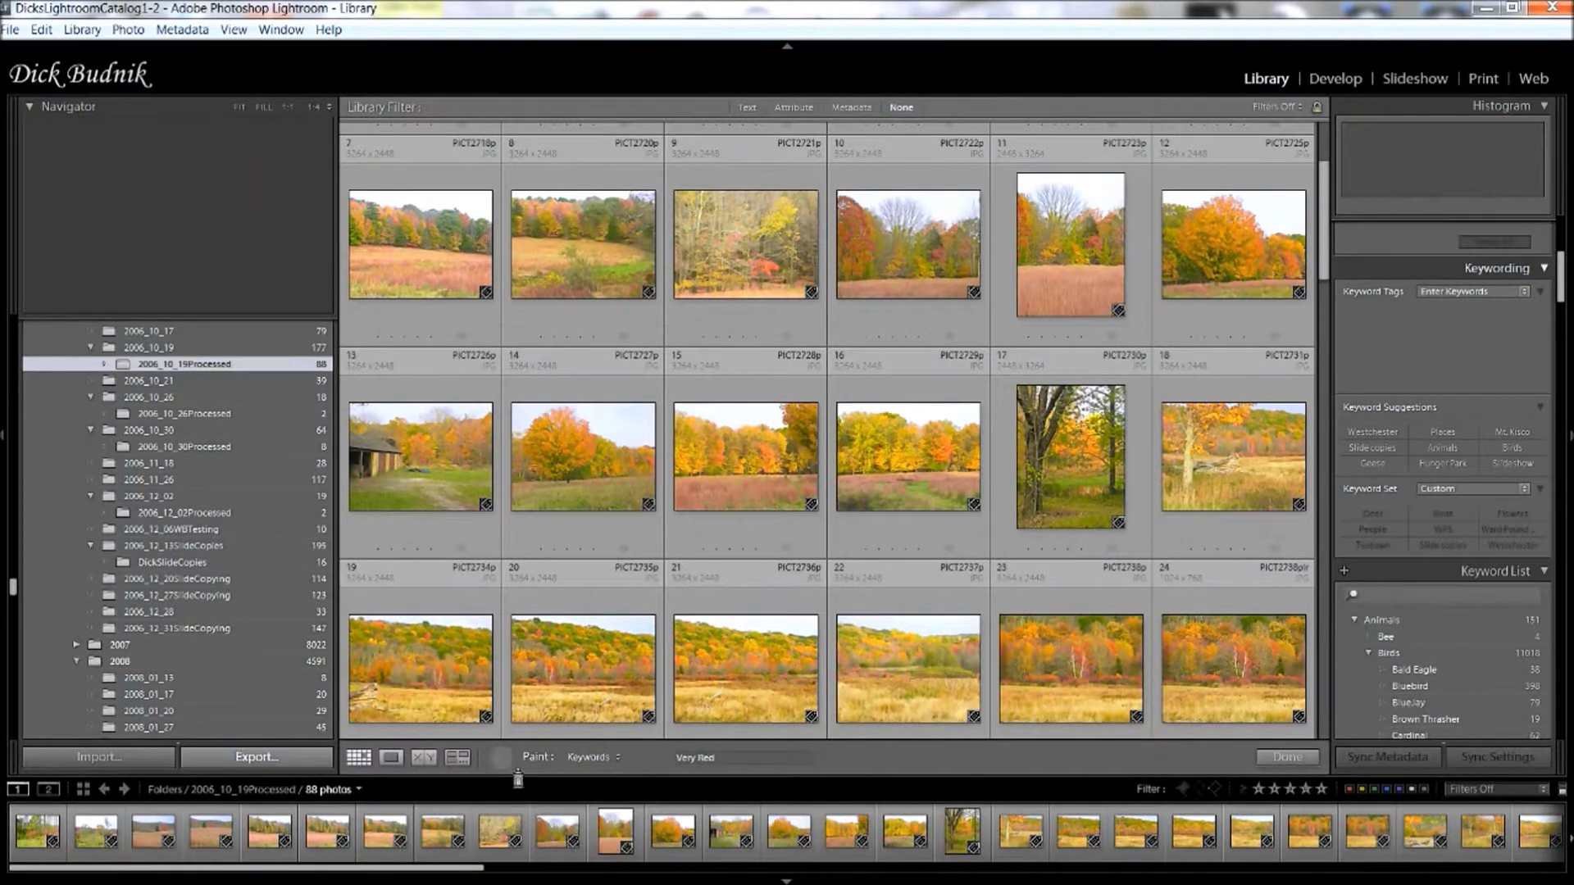
Paint the loaded keyword onto PICT2721p and PICT2729p, and put the Painter away.
{"action": "left_click", "coordinate": [502, 757]}
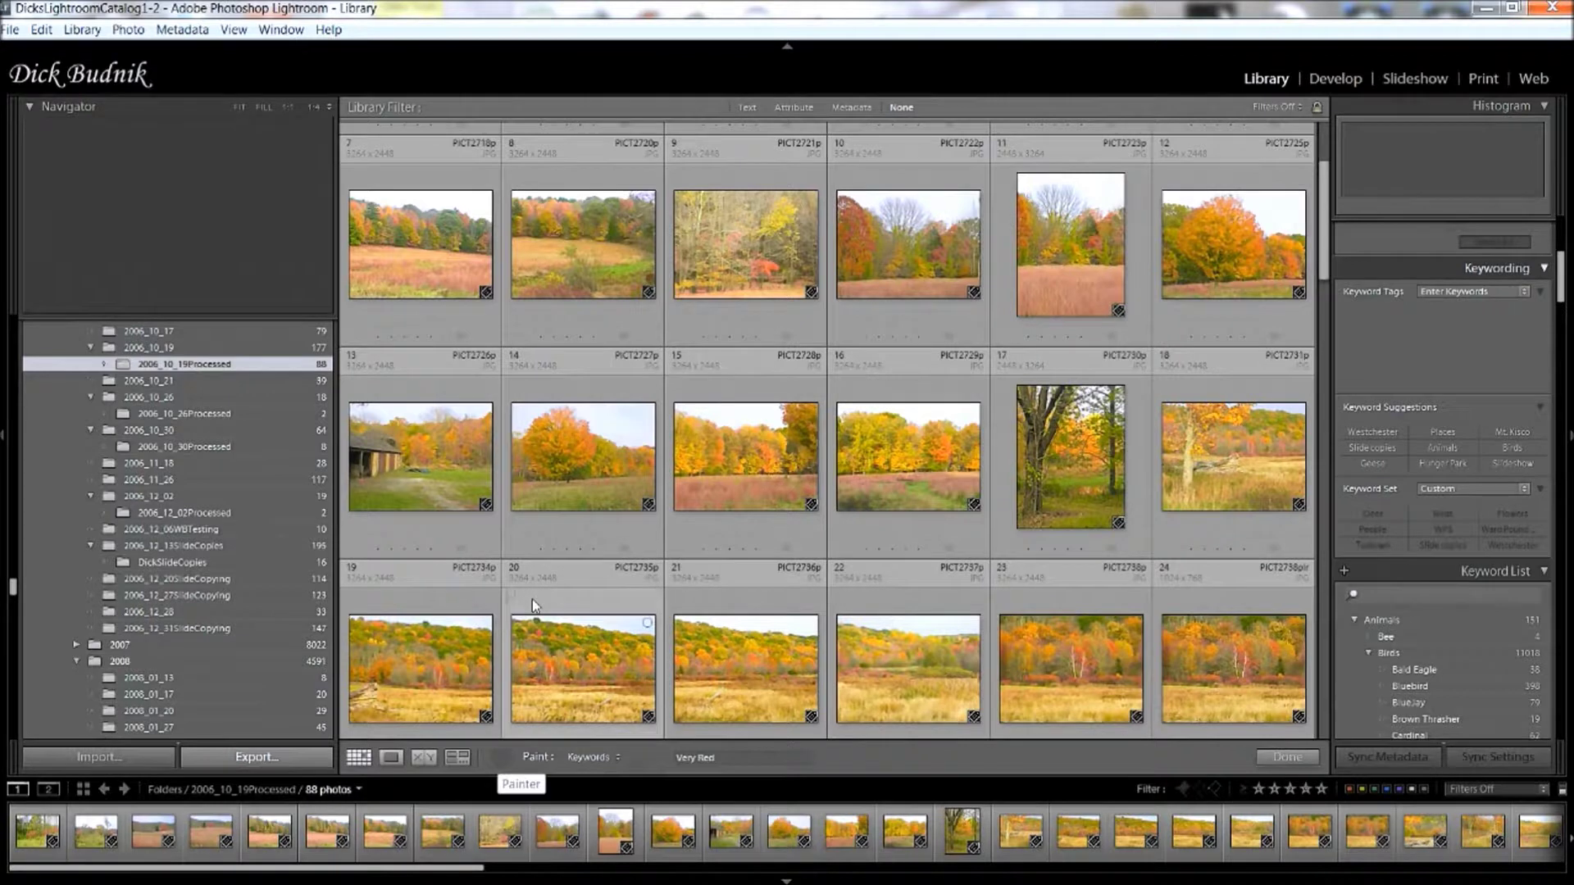
{"action": "left_click", "coordinate": [774, 256]}
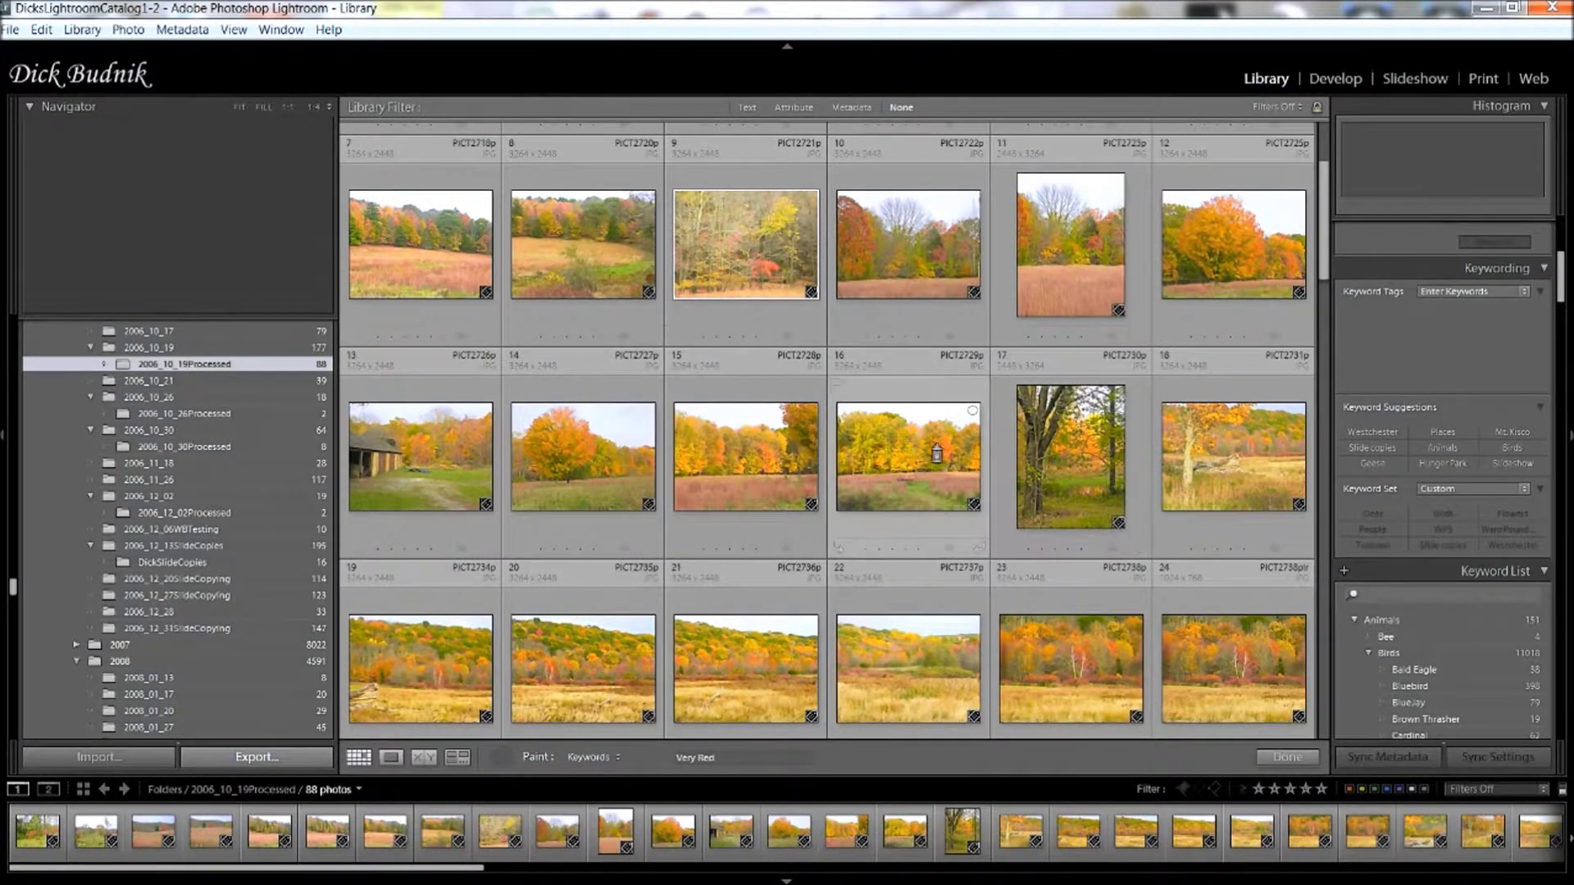
{"action": "left_click", "coordinate": [935, 455]}
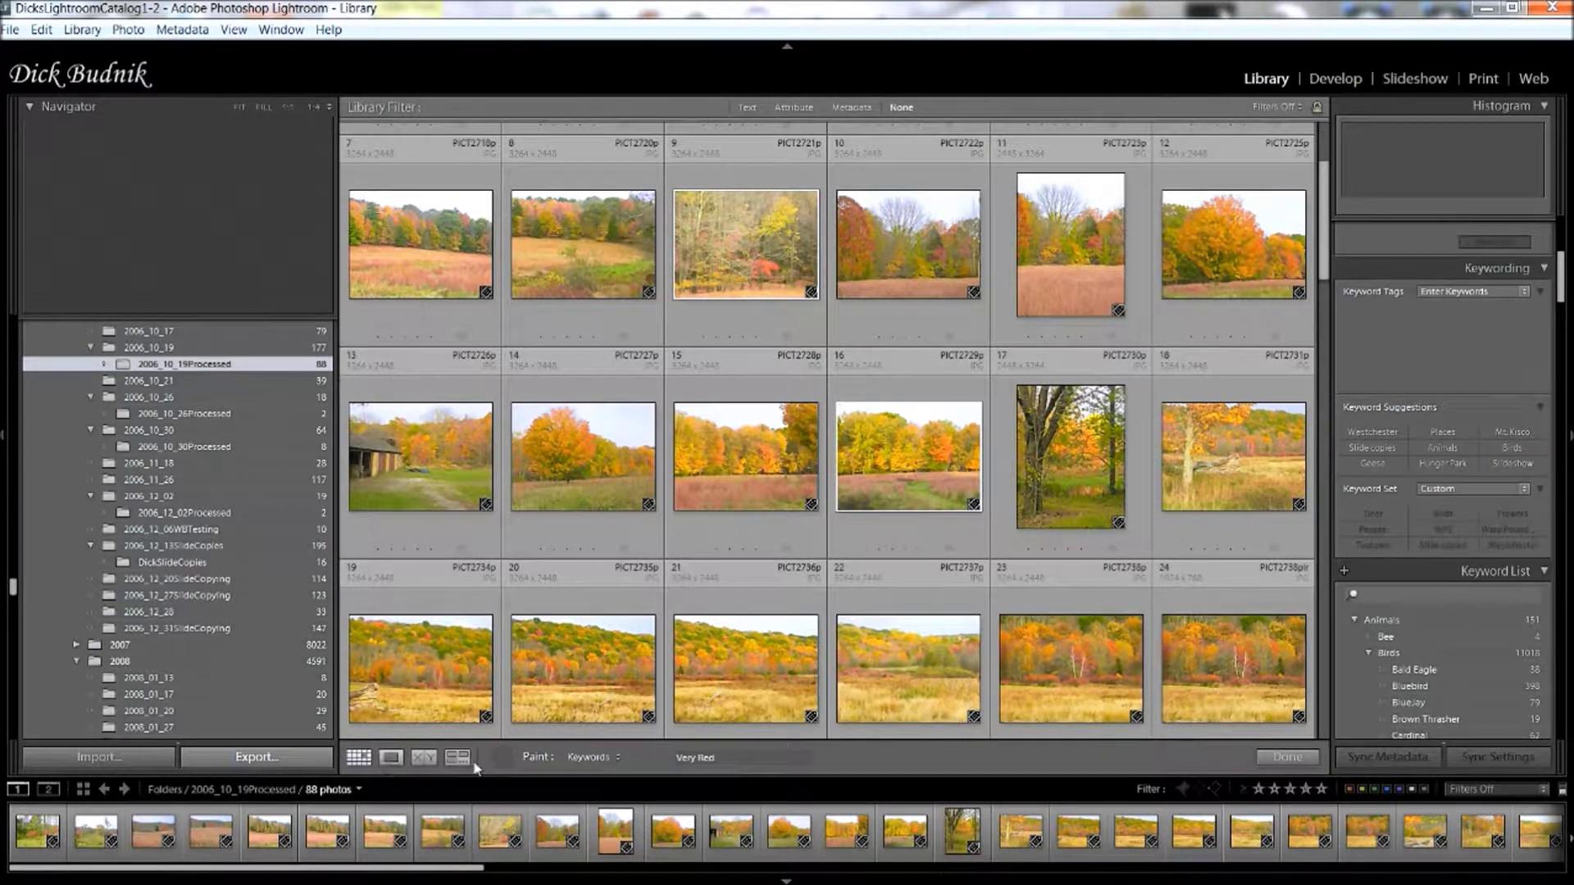
{"action": "left_click", "coordinate": [501, 764]}
{"action": "left_click", "coordinate": [495, 751]}
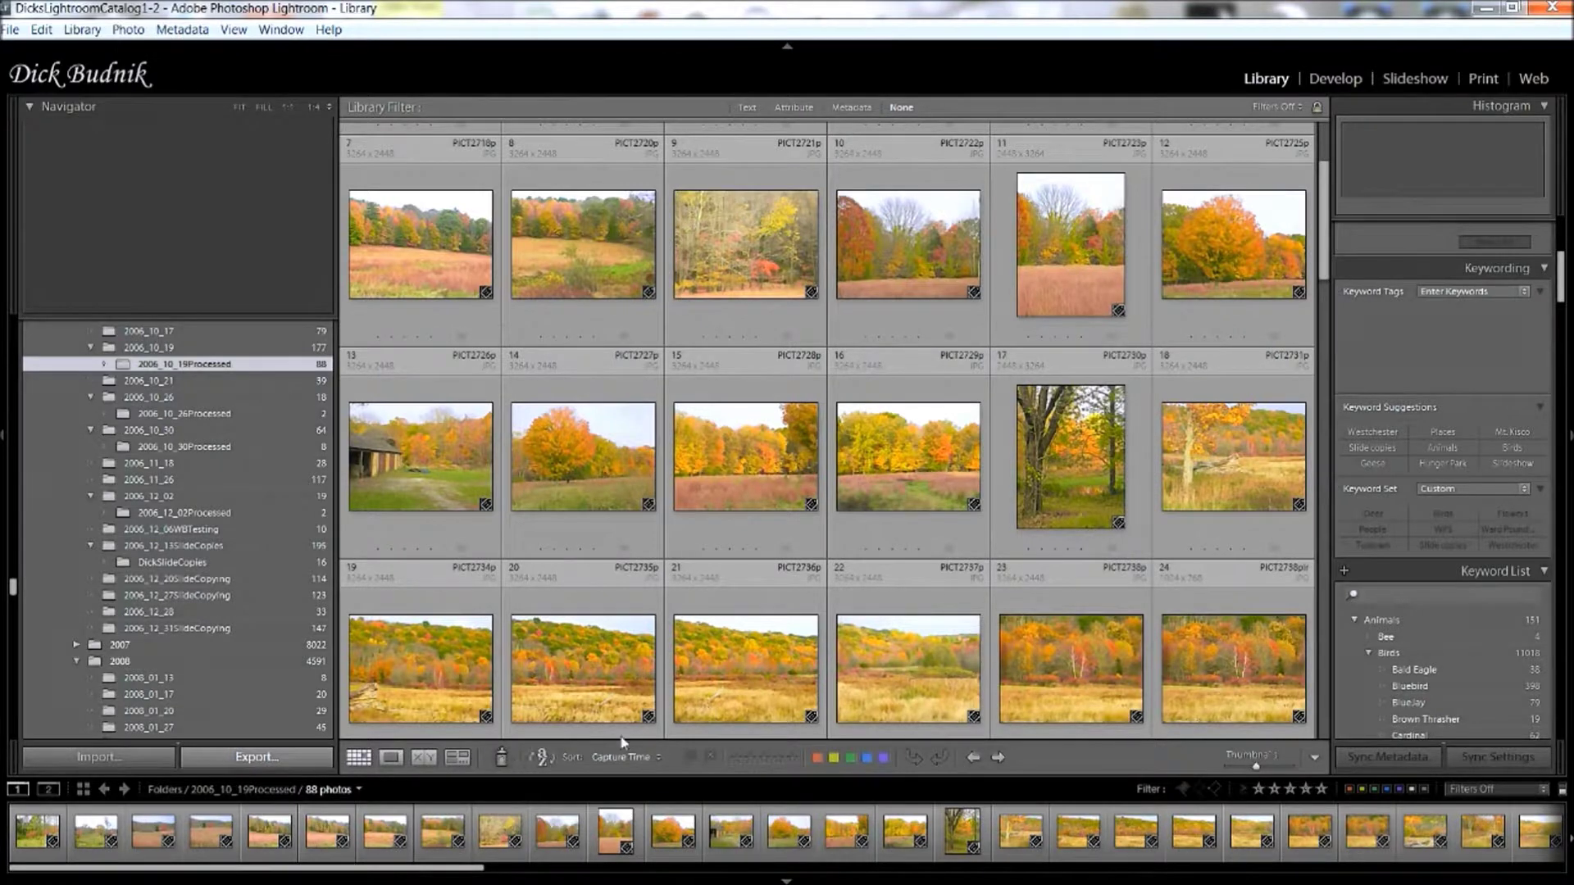
Check the keyword tags of PICT2721p, followed by those of PICT2729p.
{"action": "left_click", "coordinate": [746, 239]}
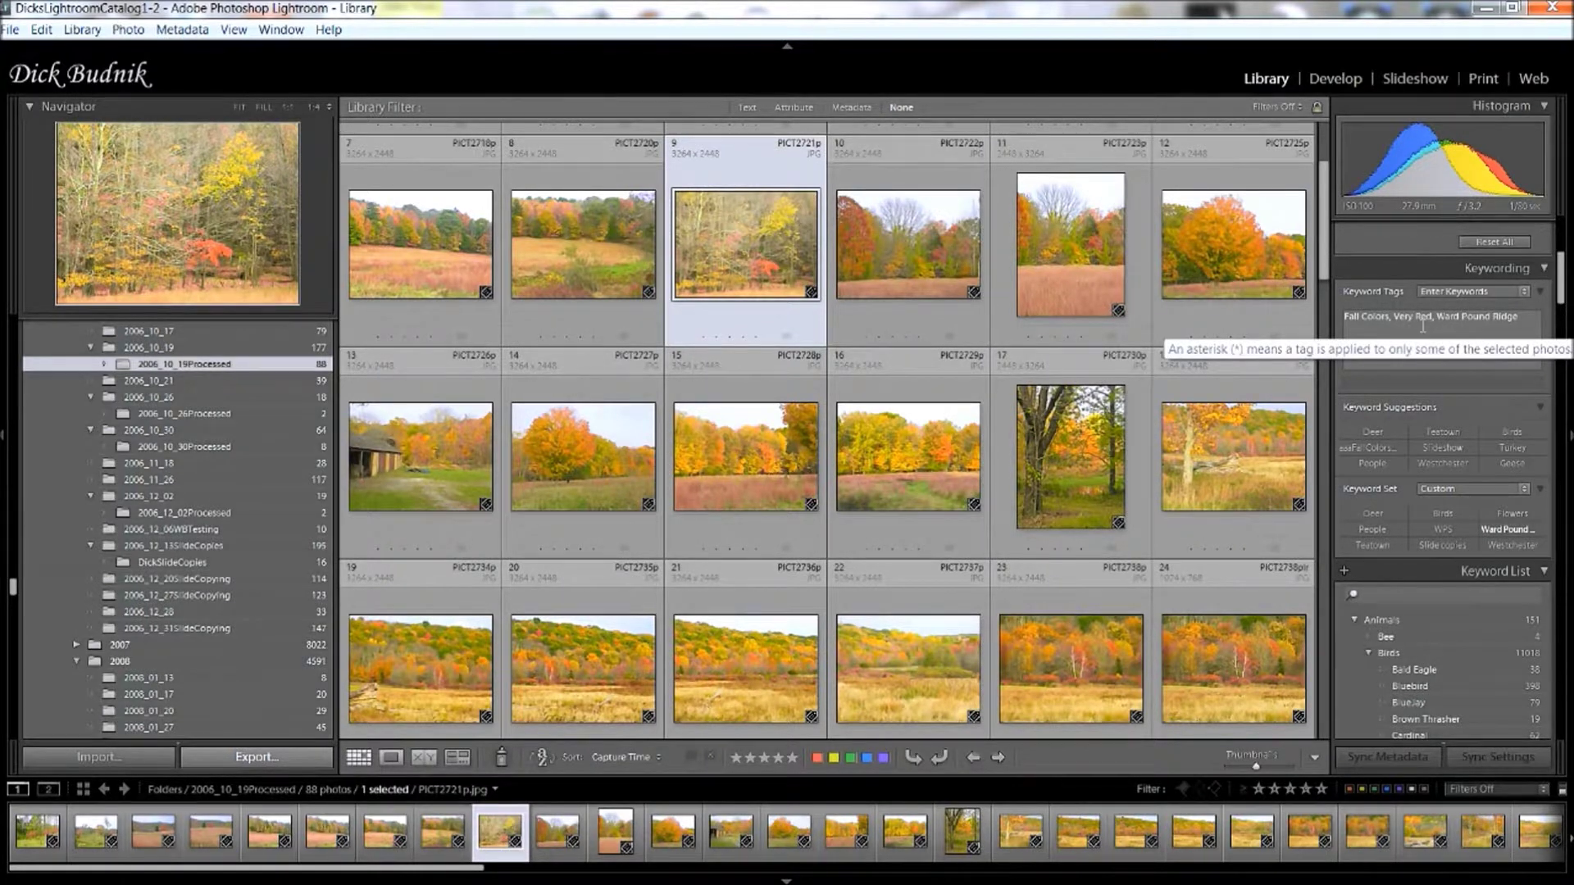
{"action": "left_click", "coordinate": [934, 459]}
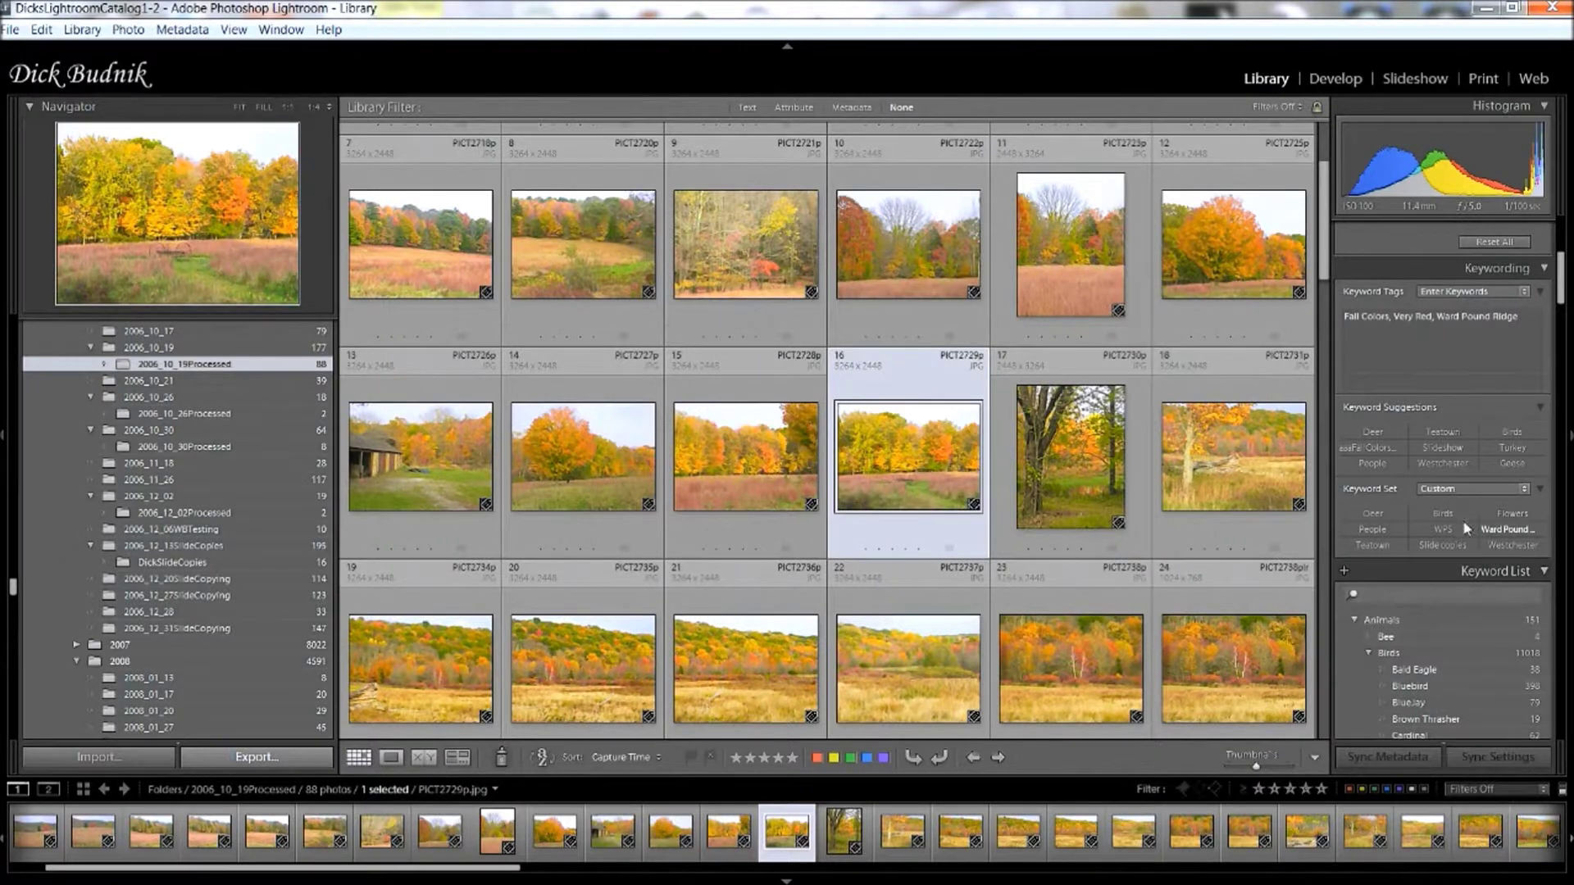
Look through the Keyword List for the Very Red entry.
{"action": "scroll", "coordinate": [1463, 529], "scroll_direction": "down", "scroll_amount": 3}
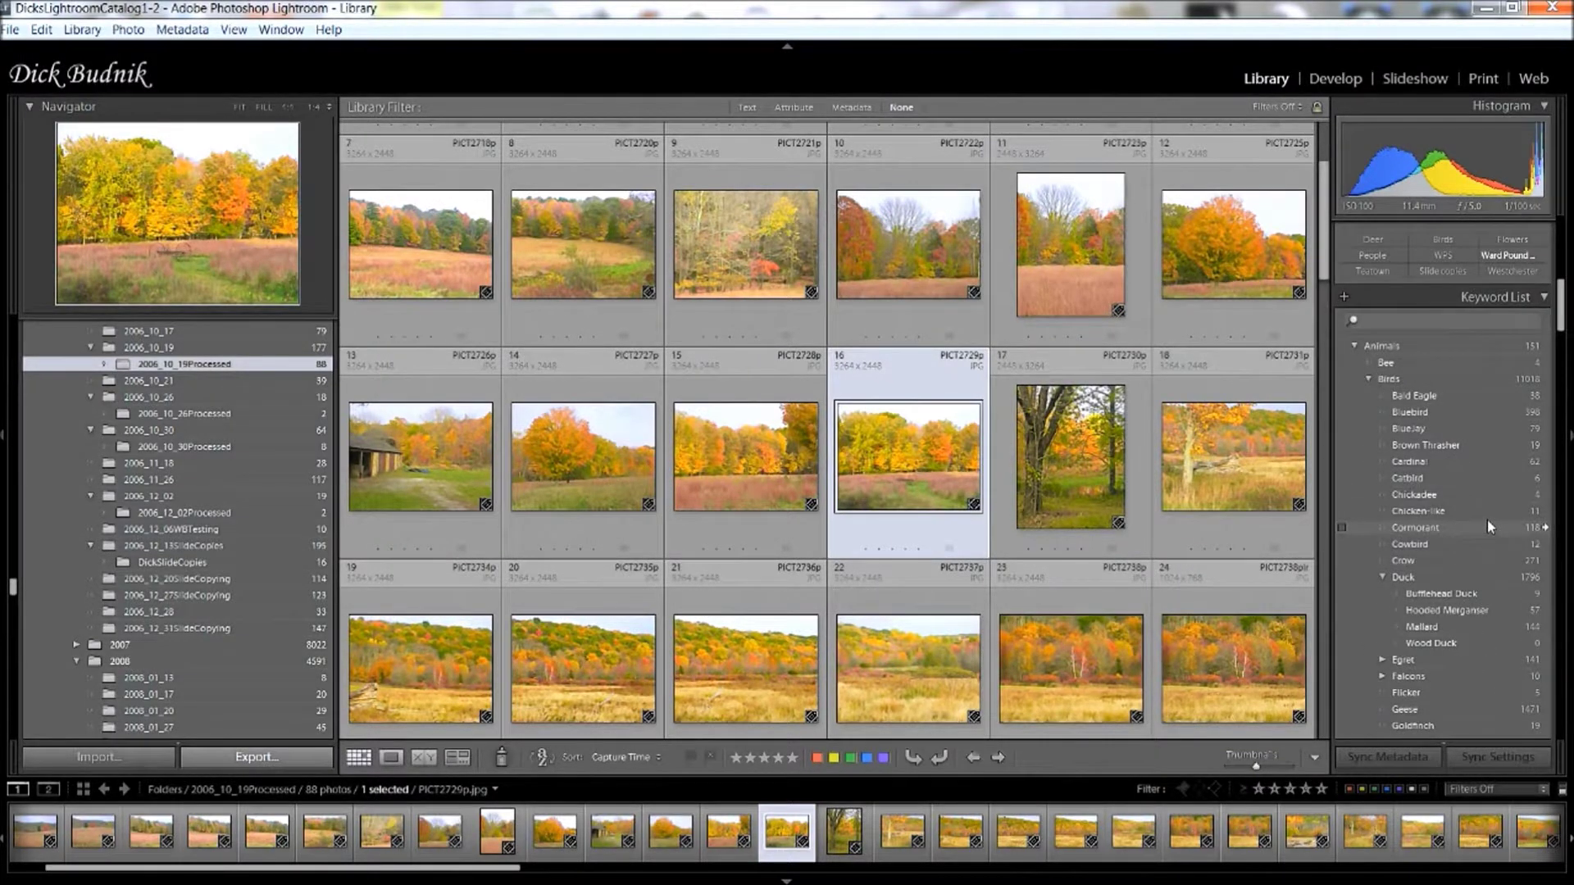
{"action": "scroll", "coordinate": [1486, 521], "scroll_direction": "down", "scroll_amount": 5}
{"action": "scroll", "coordinate": [1483, 521], "scroll_direction": "down", "scroll_amount": 6}
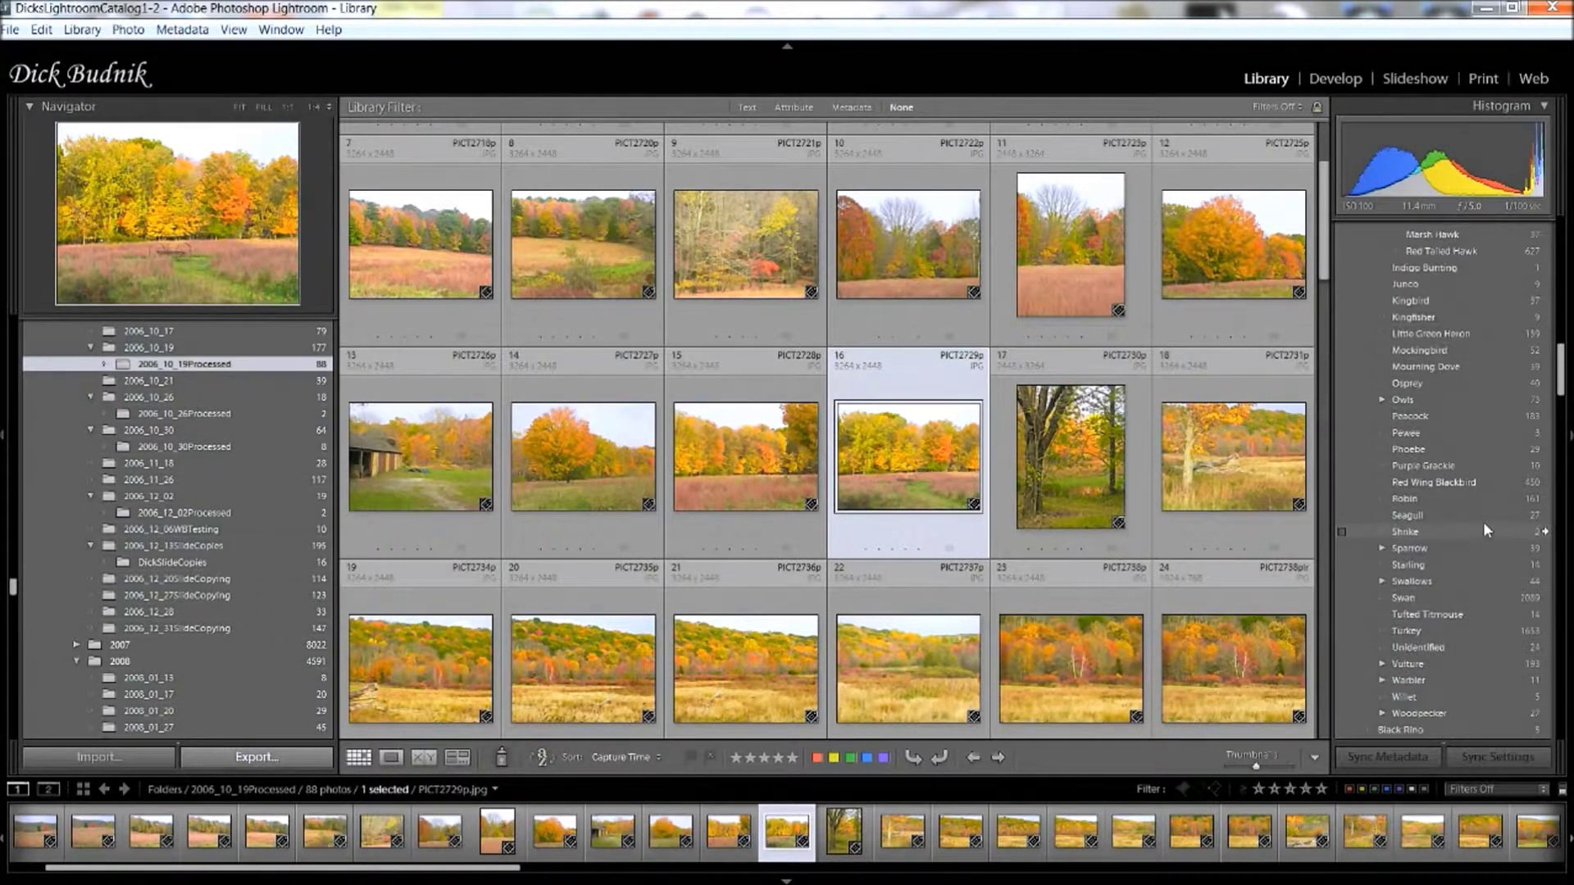
{"action": "scroll", "coordinate": [1467, 521], "scroll_direction": "down", "scroll_amount": 6}
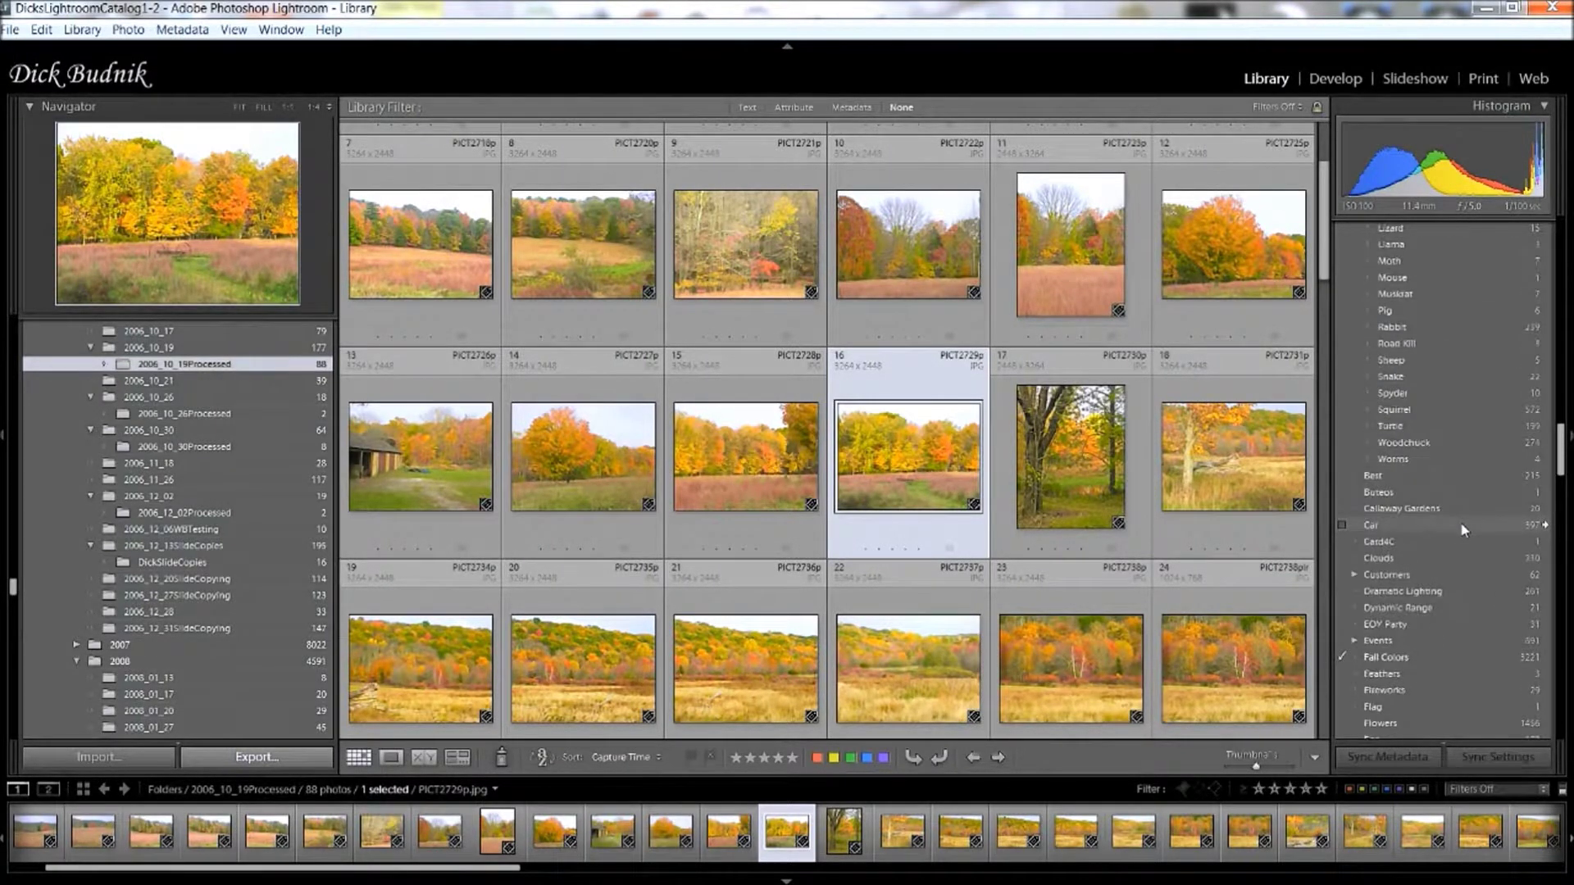
{"action": "scroll", "coordinate": [1465, 530], "scroll_direction": "down", "scroll_amount": 6}
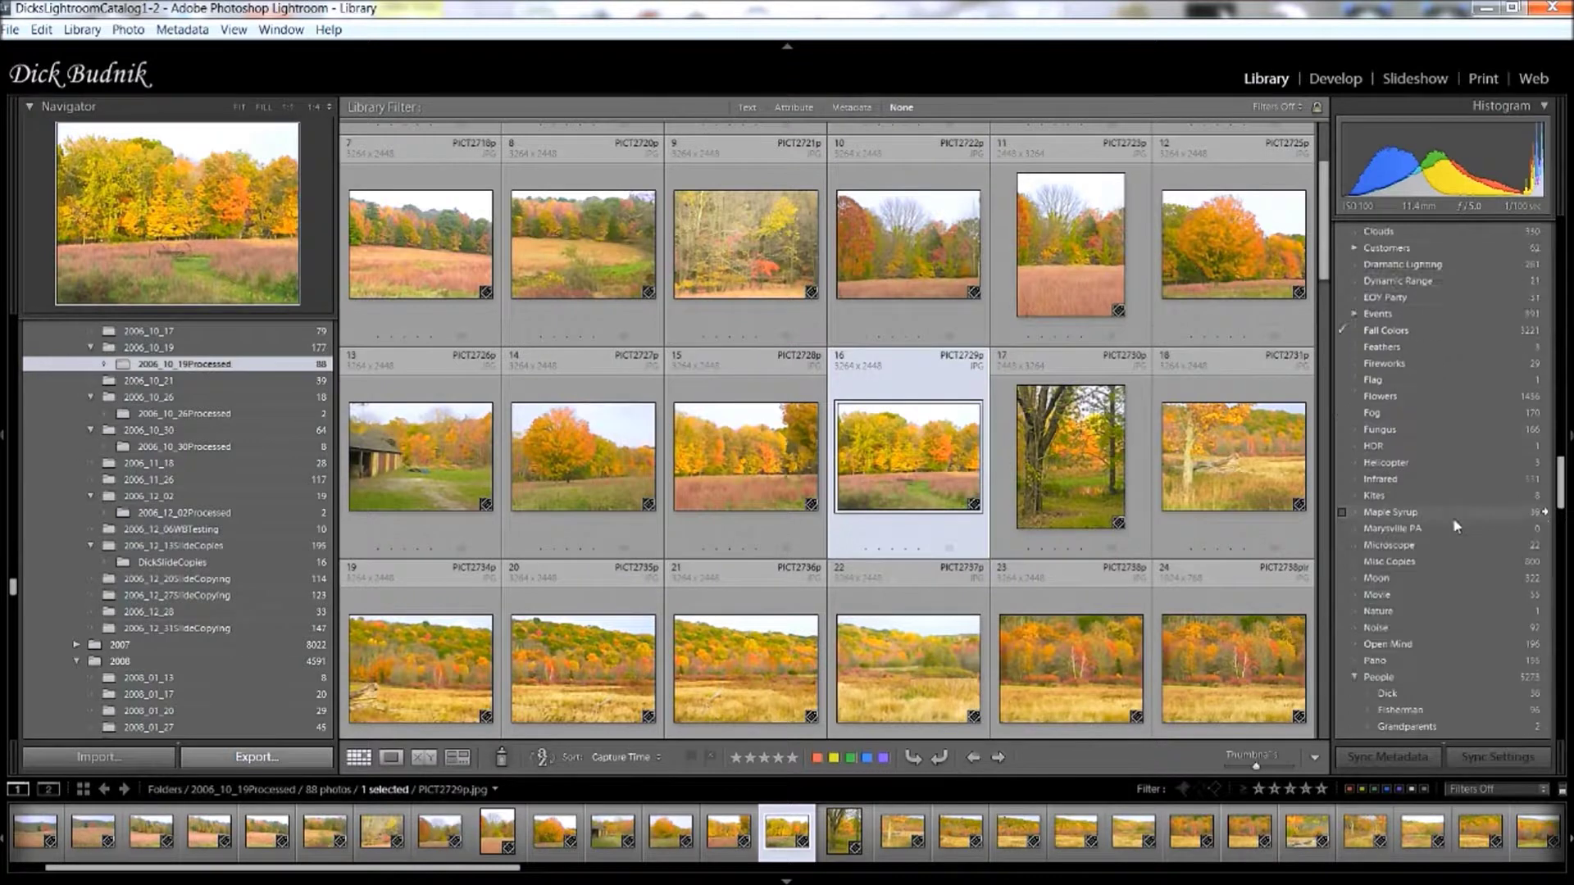
{"action": "scroll", "coordinate": [1452, 524], "scroll_direction": "down", "scroll_amount": 6}
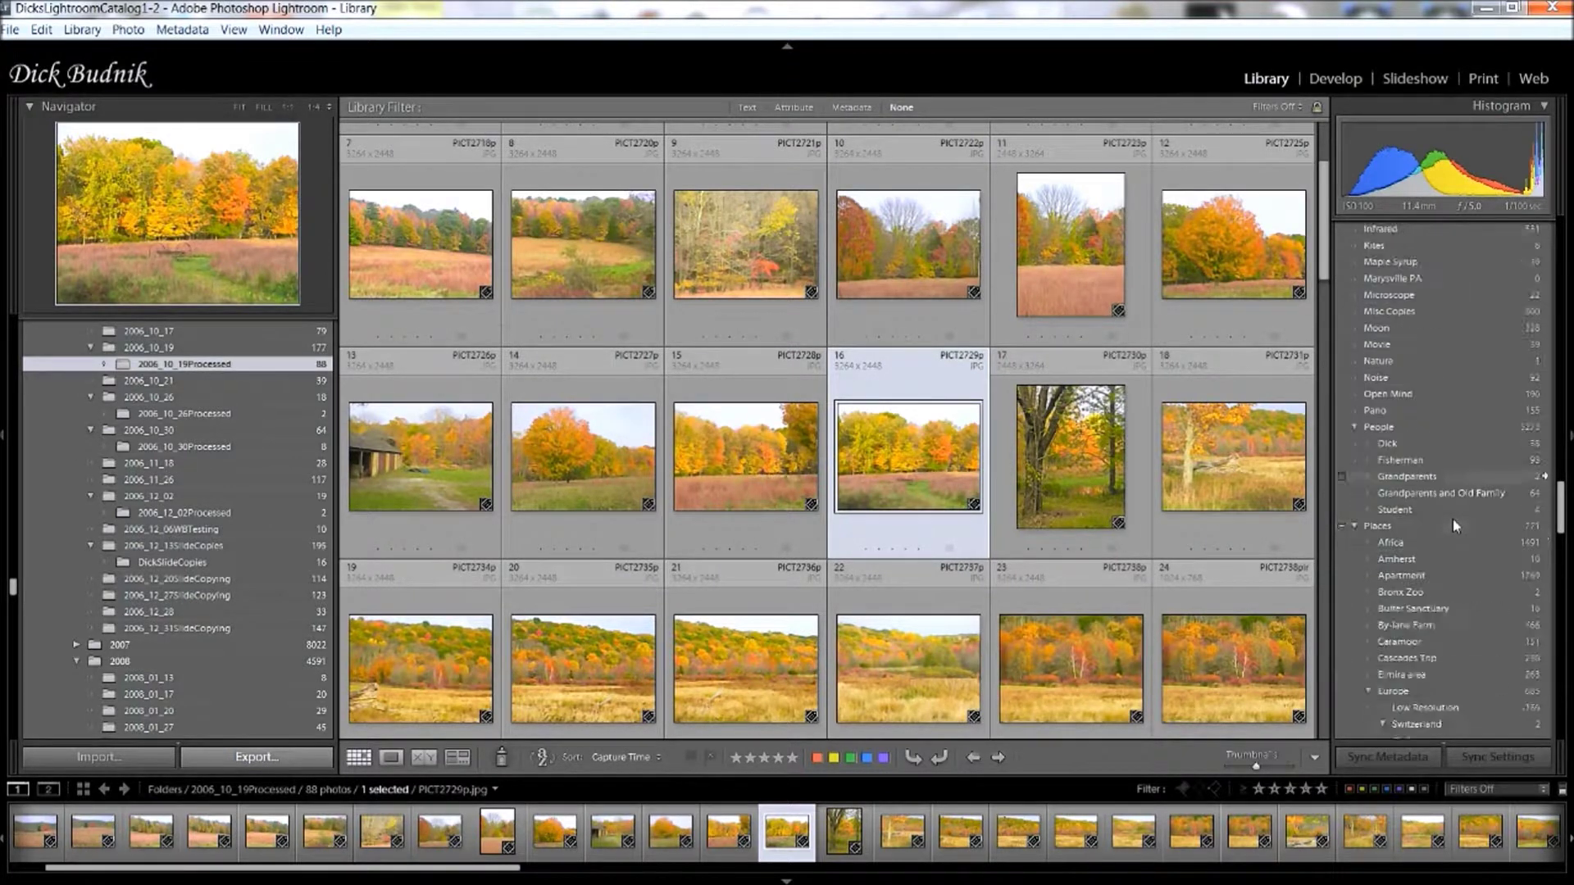
{"action": "scroll", "coordinate": [1452, 519], "scroll_direction": "down", "scroll_amount": 3}
{"action": "scroll", "coordinate": [1452, 519], "scroll_direction": "down", "scroll_amount": 6}
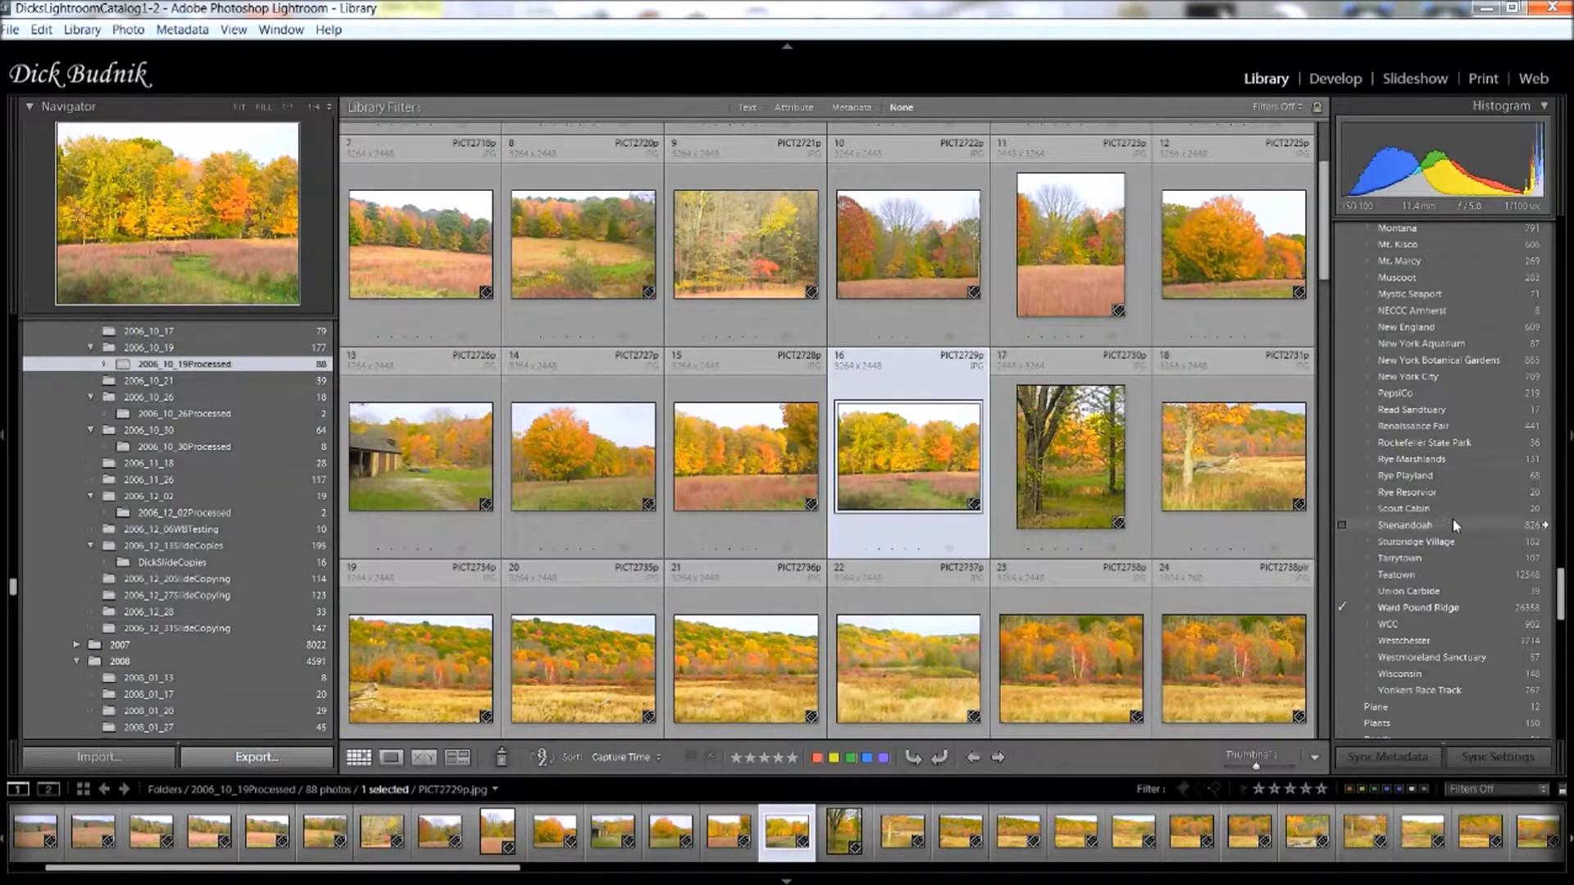
{"action": "scroll", "coordinate": [1452, 519], "scroll_direction": "down", "scroll_amount": 5}
{"action": "scroll", "coordinate": [1441, 496], "scroll_direction": "down", "scroll_amount": 3}
{"action": "scroll", "coordinate": [1446, 478], "scroll_direction": "down", "scroll_amount": 6}
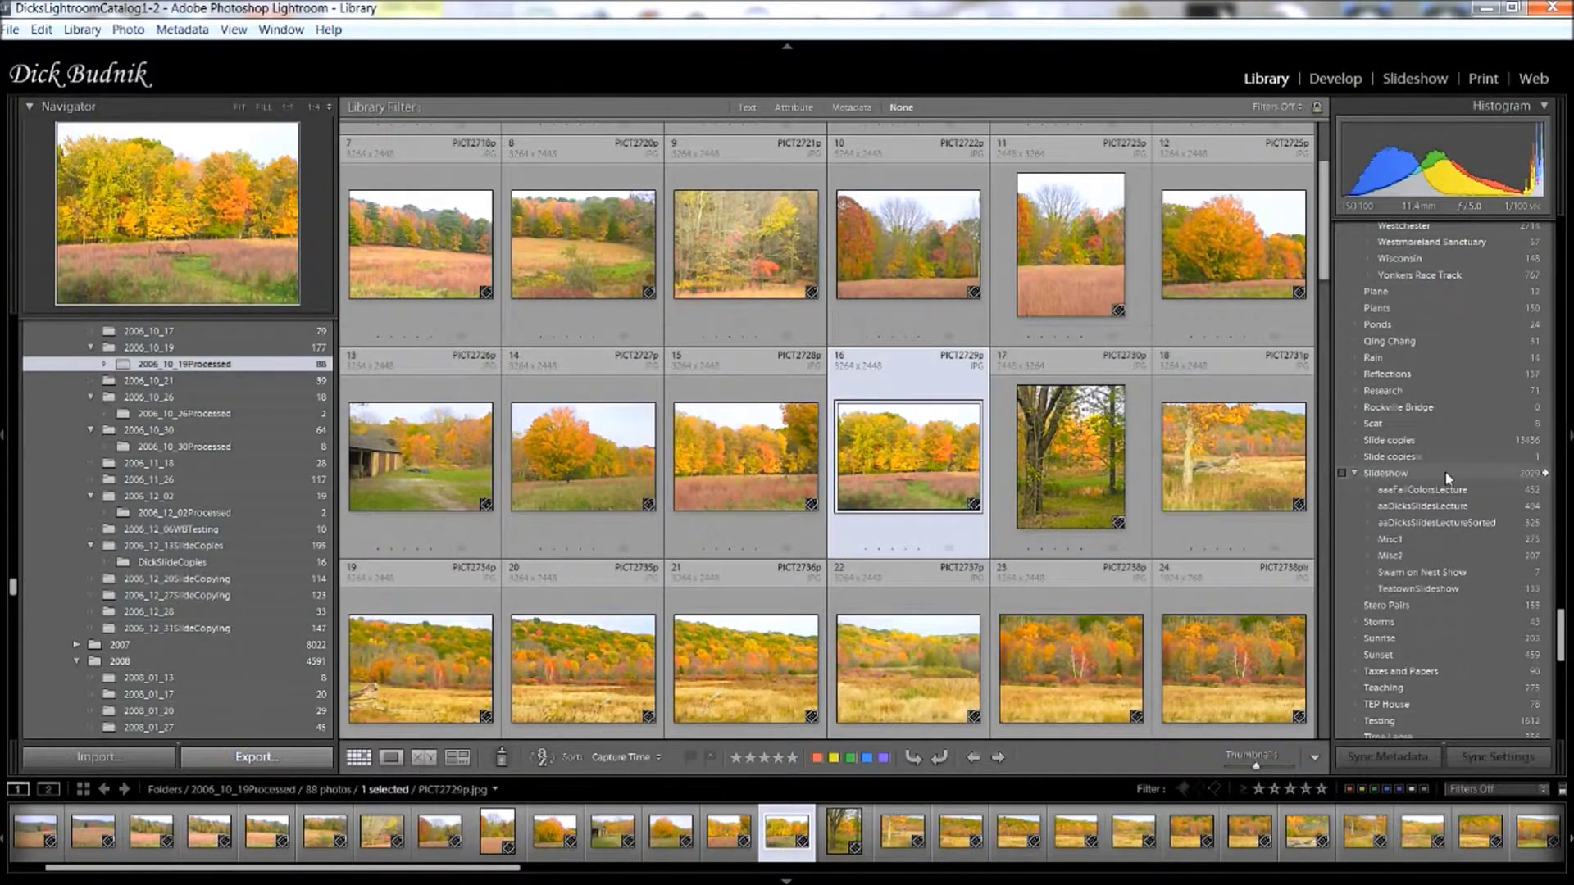
{"action": "scroll", "coordinate": [1444, 470], "scroll_direction": "down", "scroll_amount": 2}
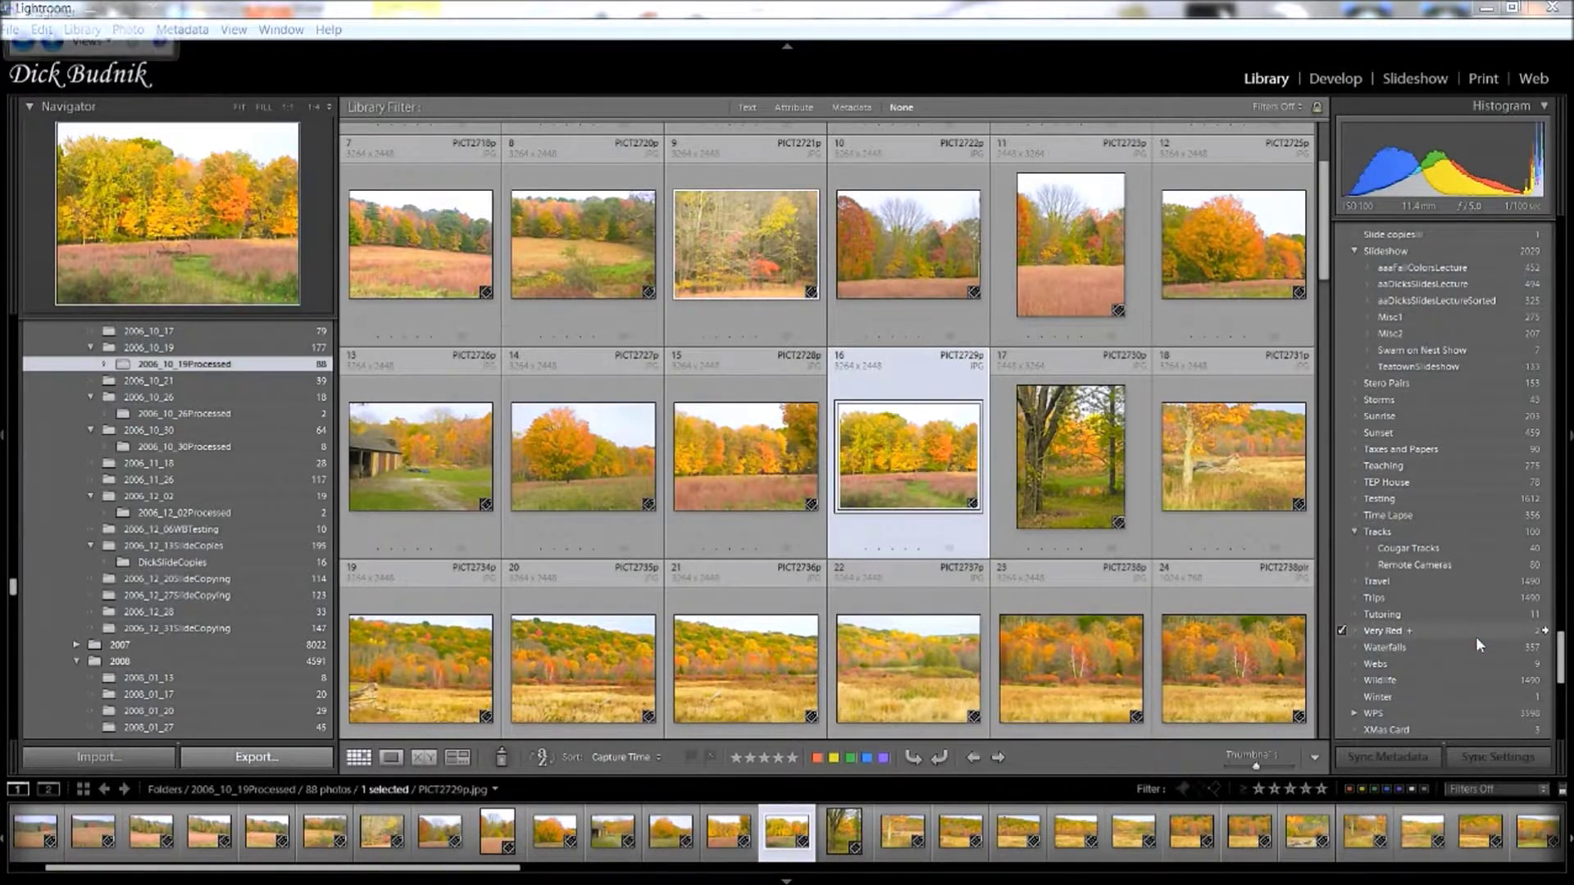
Magnify the Very Red entry, check its mark against PICT2730p, and deselect all photos.
{"action": "key", "text": "super+plus"}
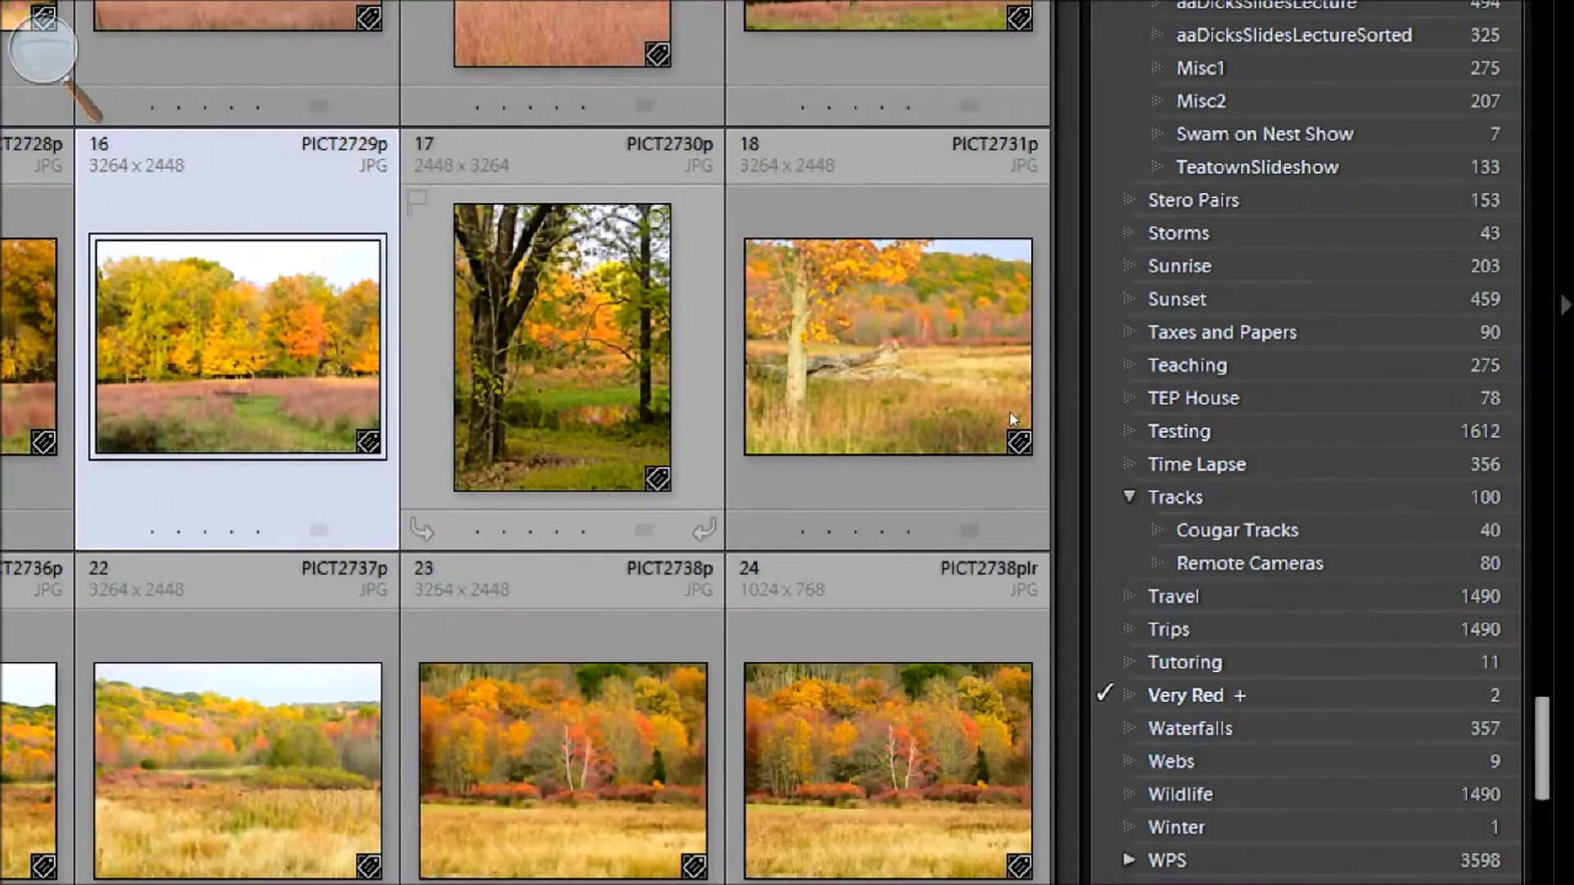
{"action": "key", "text": "Right"}
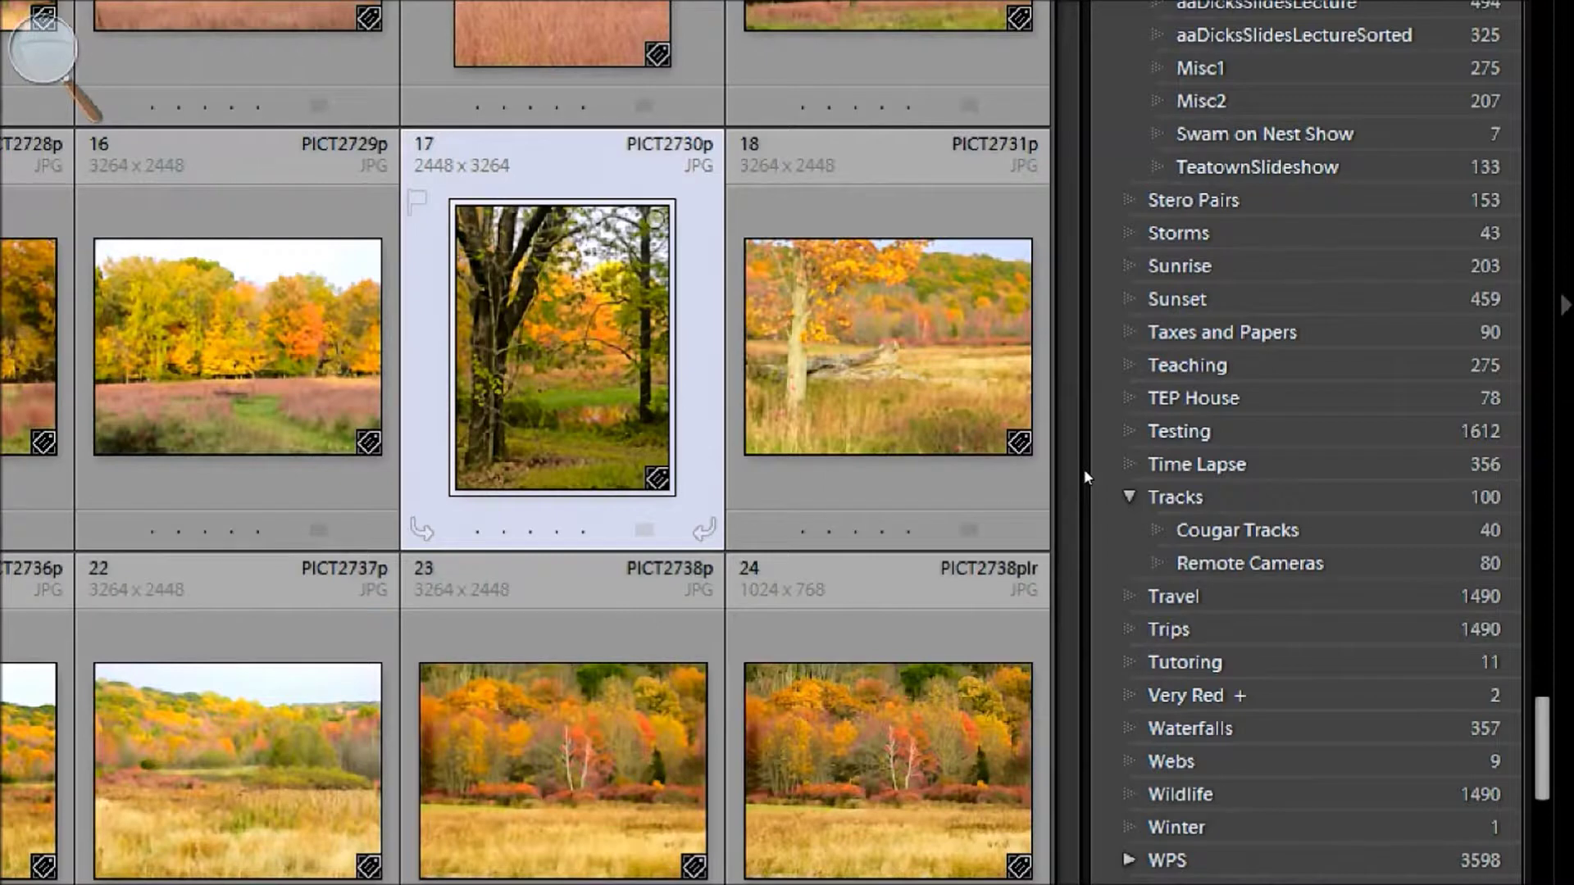
{"action": "key", "text": "ctrl+d"}
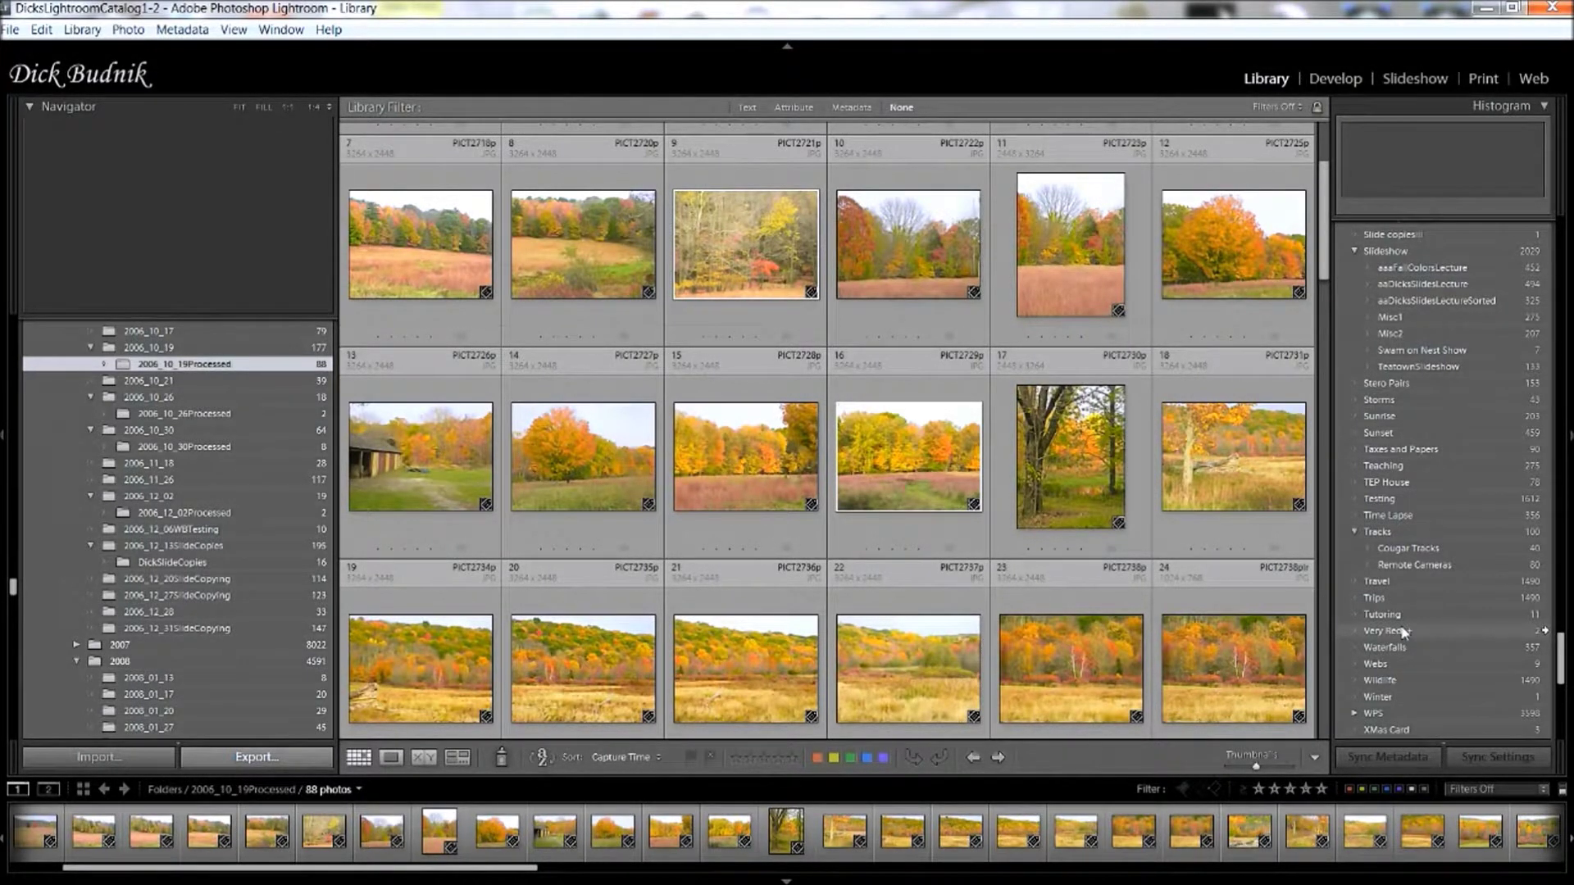
Examine the nested keywords under Places in the Keyword List, from Europe through Switzerland and Grindelwald to Eiger.
{"action": "scroll", "coordinate": [1403, 632], "scroll_direction": "up", "scroll_amount": 4}
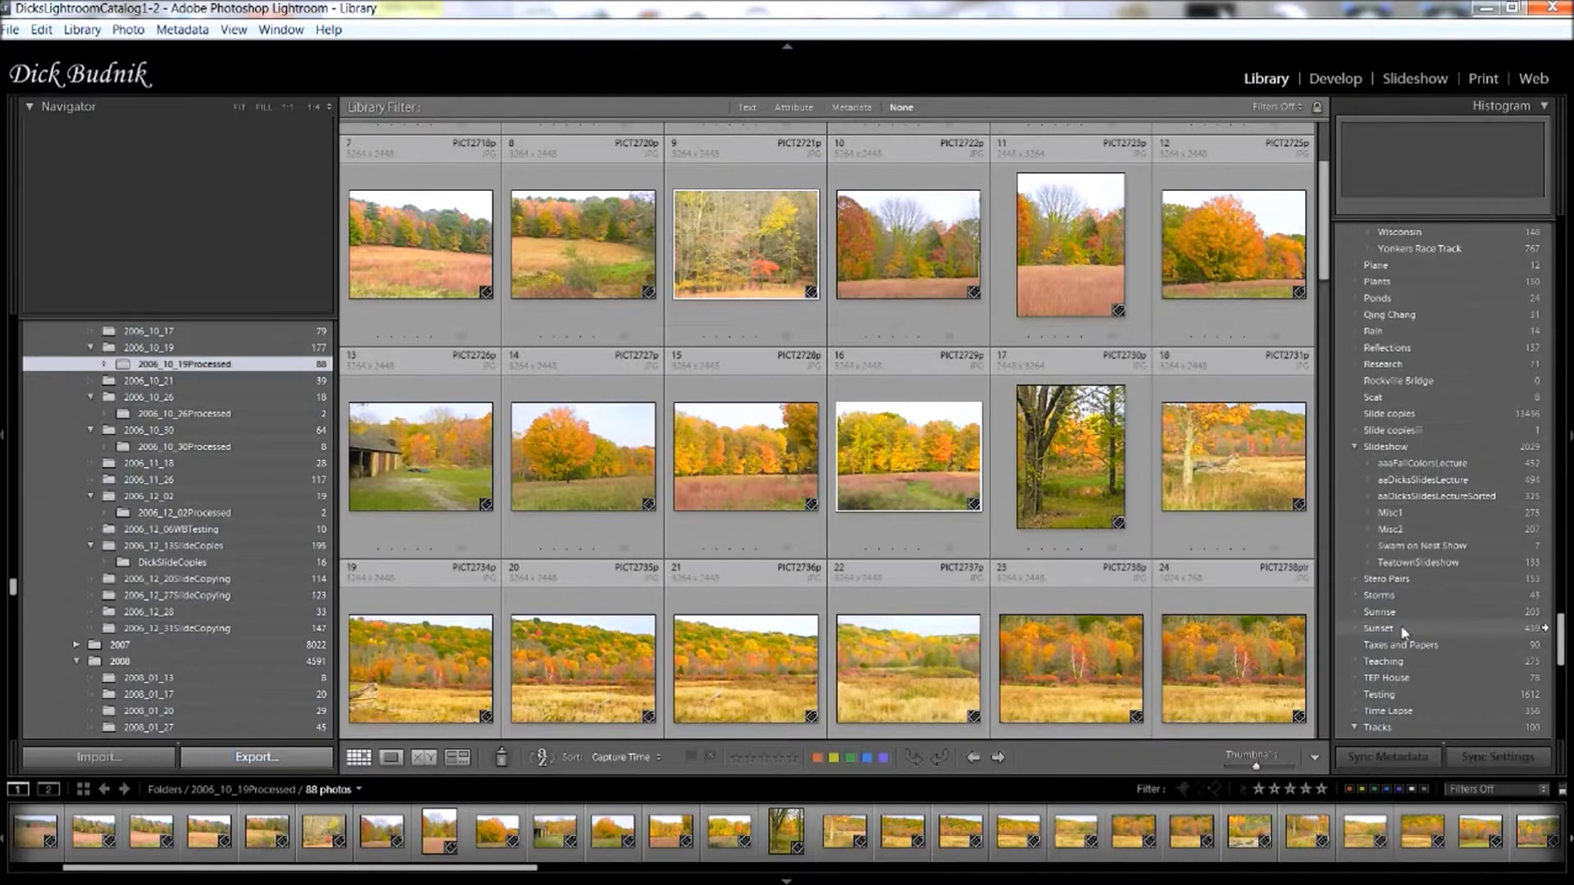
{"action": "scroll", "coordinate": [1404, 631], "scroll_direction": "up", "scroll_amount": 15}
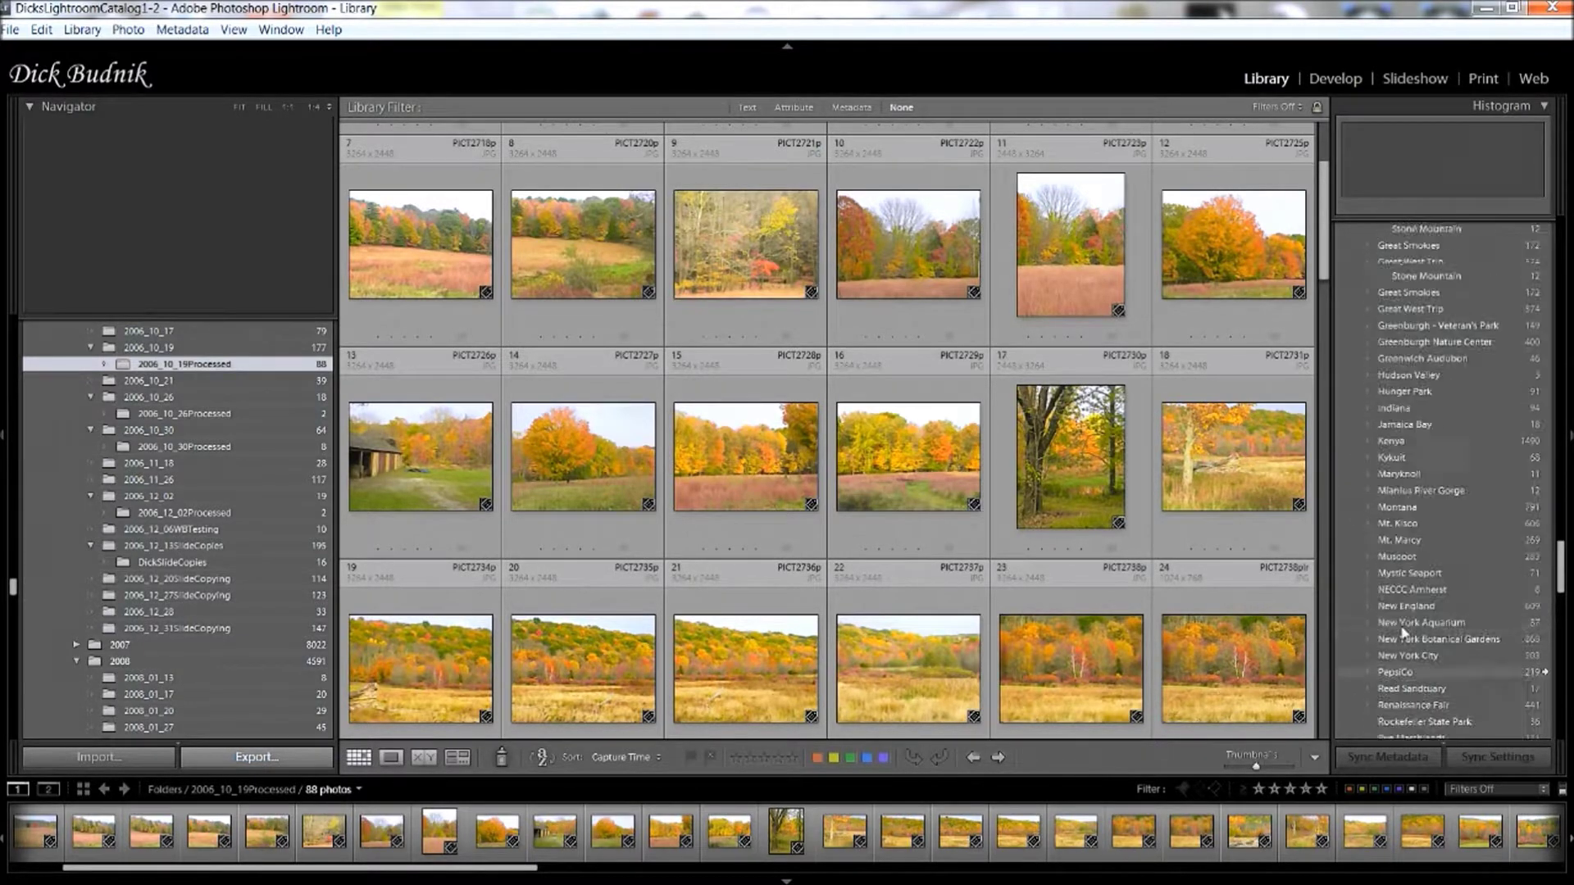
{"action": "scroll", "coordinate": [1401, 630], "scroll_direction": "up", "scroll_amount": 6}
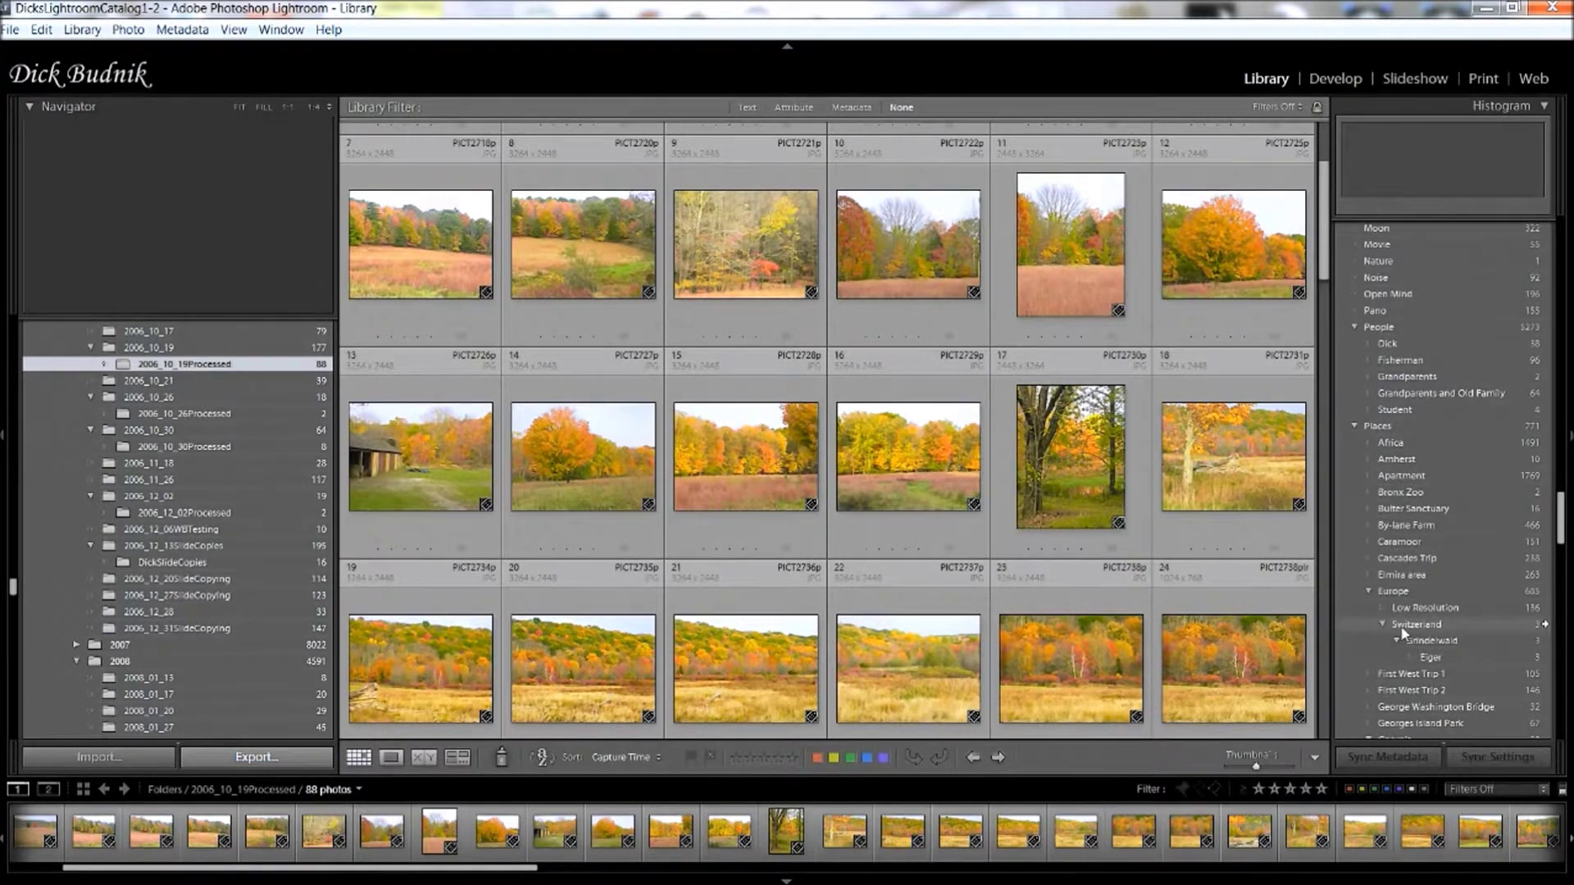
{"action": "scroll", "coordinate": [1401, 631], "scroll_direction": "down", "scroll_amount": 5}
{"action": "scroll", "coordinate": [1403, 632], "scroll_direction": "down", "scroll_amount": 14}
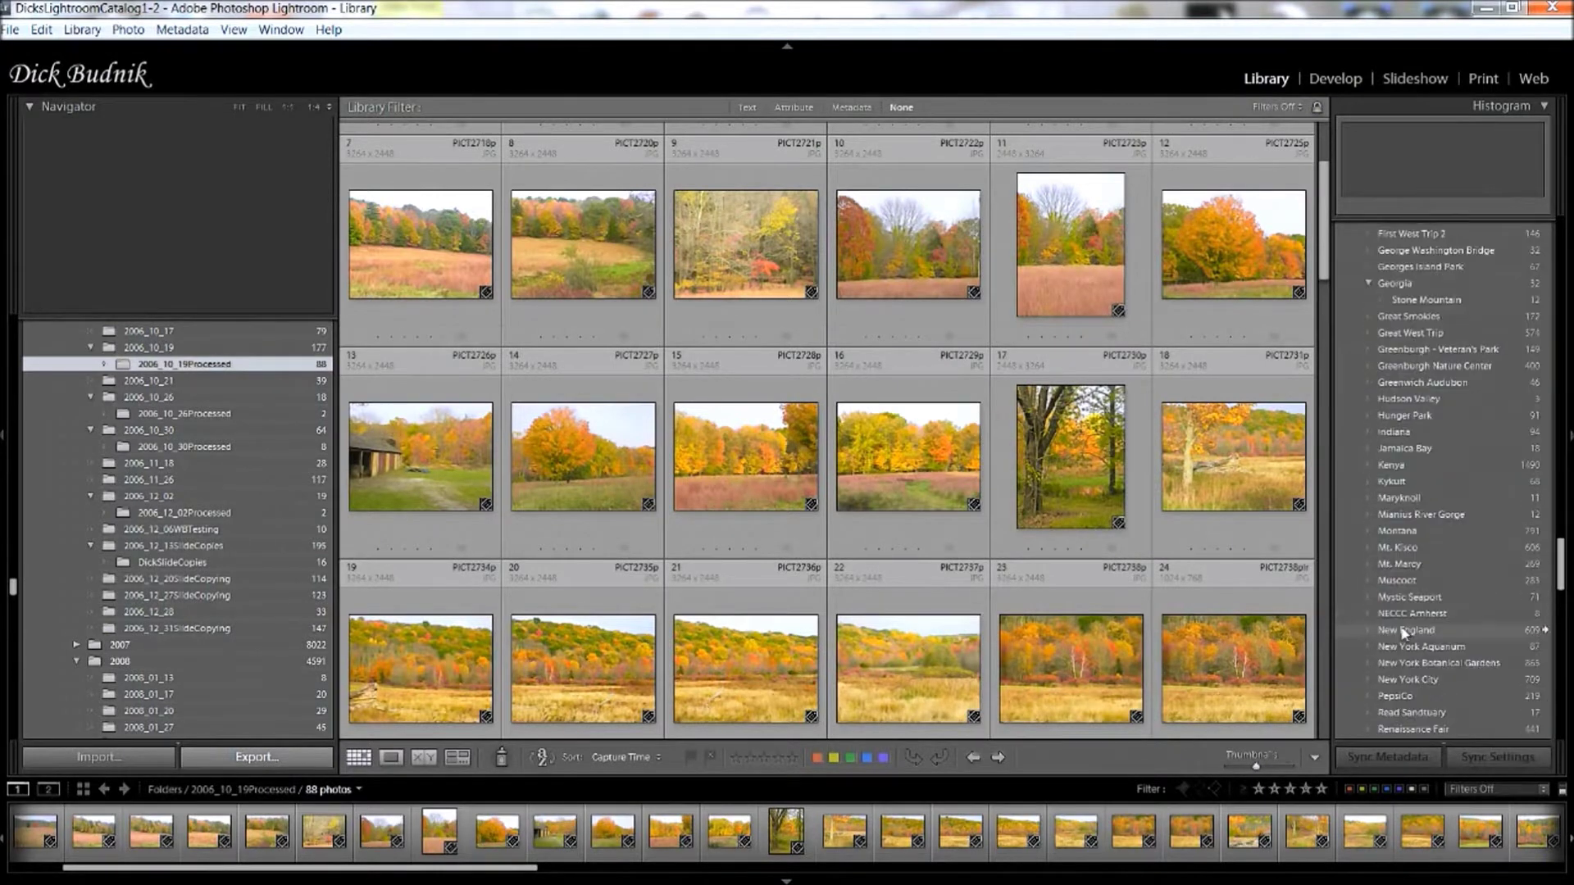
{"action": "scroll", "coordinate": [1402, 633], "scroll_direction": "down", "scroll_amount": 5}
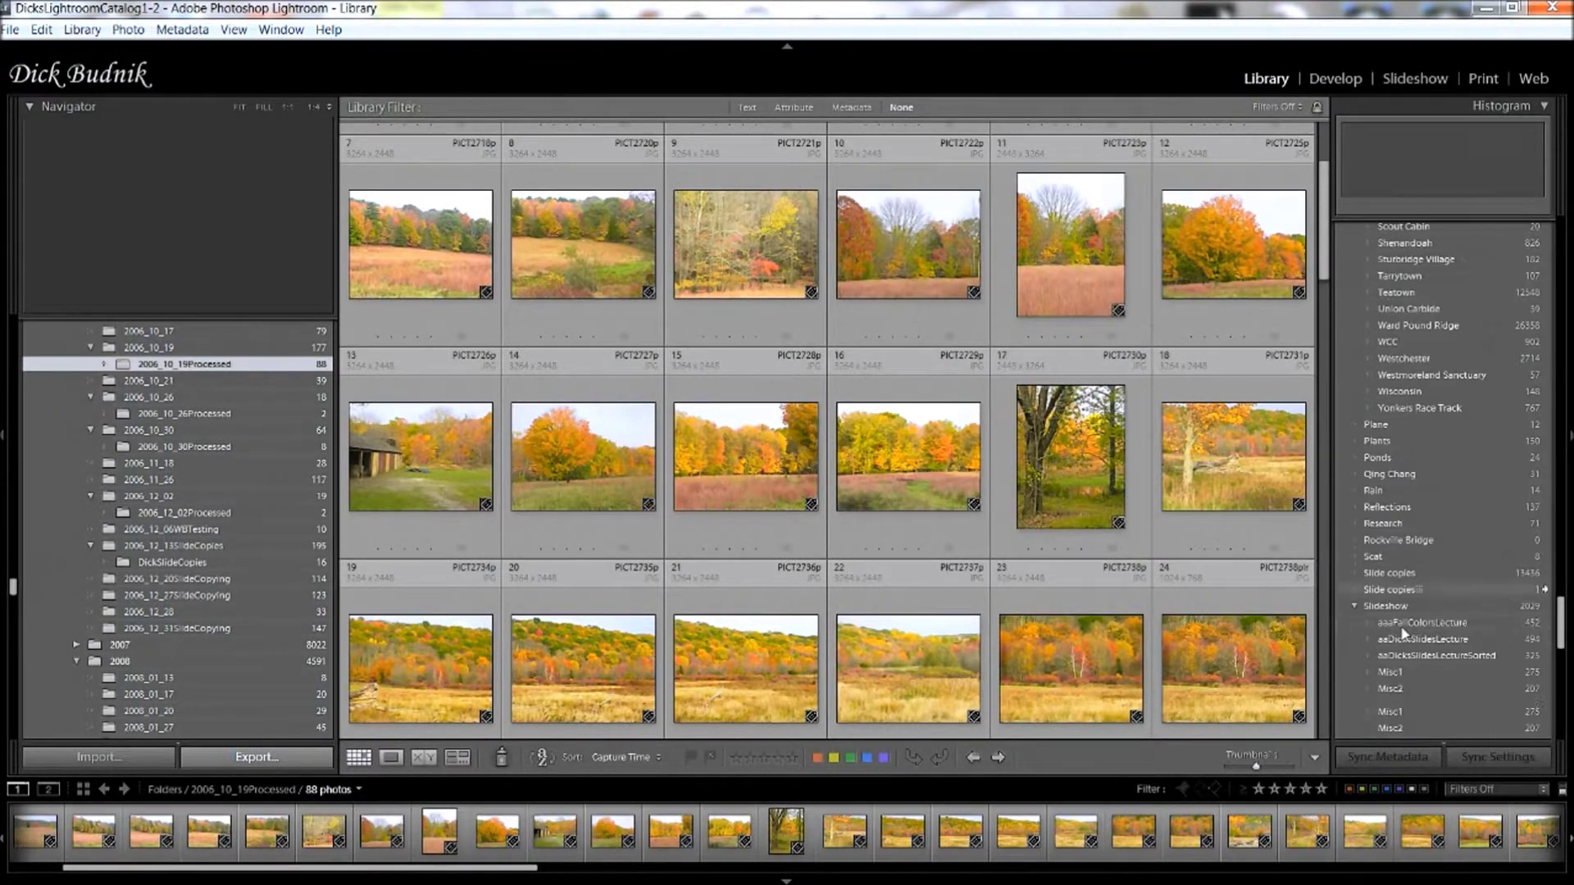
{"action": "scroll", "coordinate": [1402, 633], "scroll_direction": "up", "scroll_amount": 7}
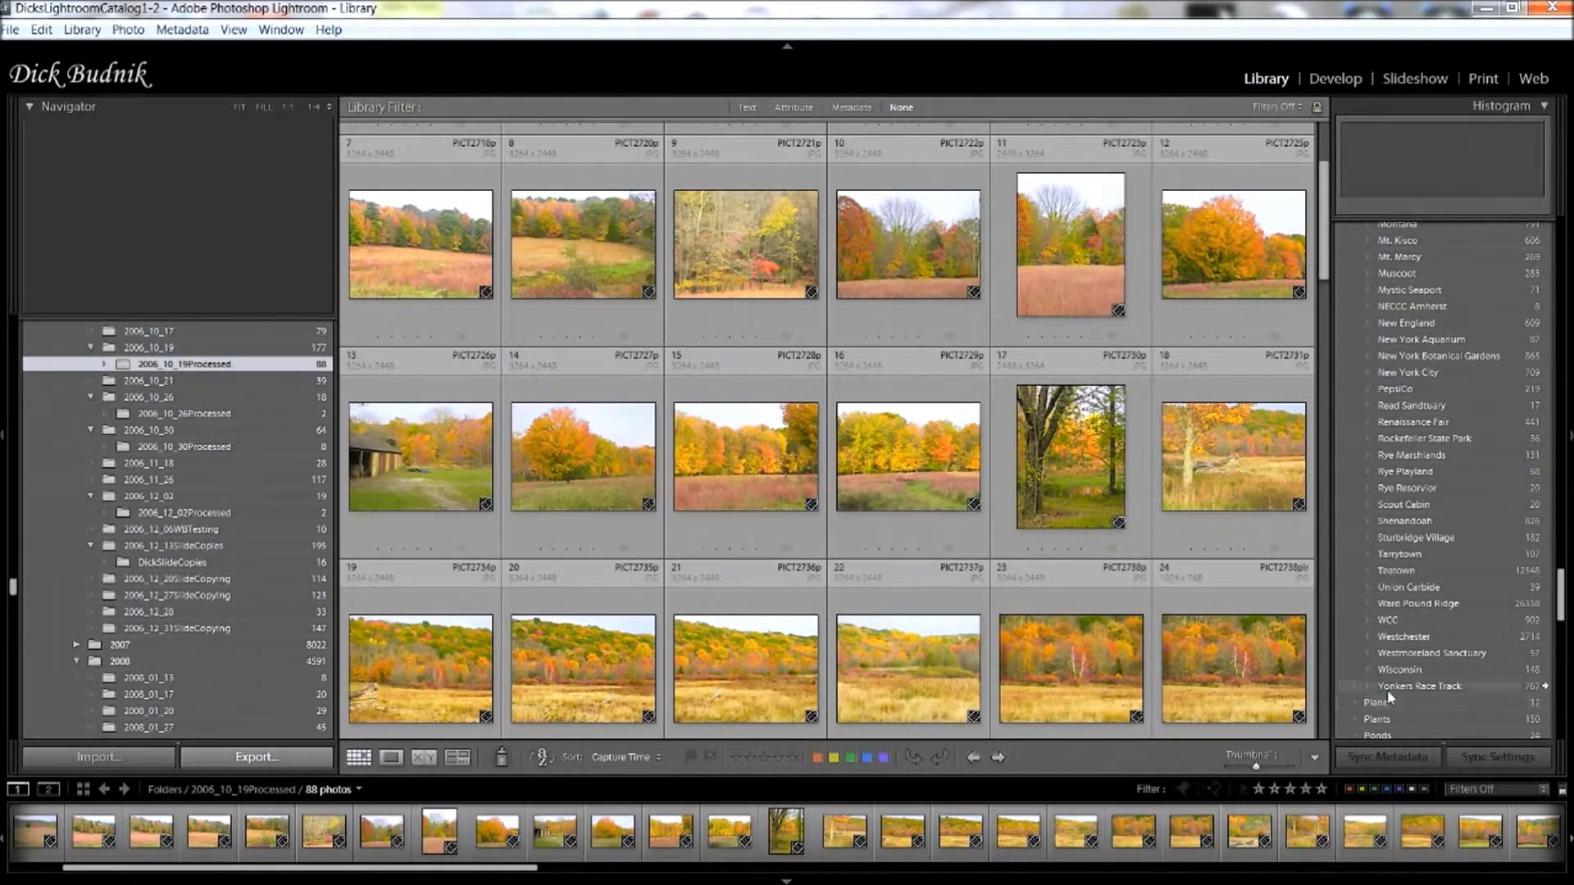
{"action": "key", "text": "super+plus"}
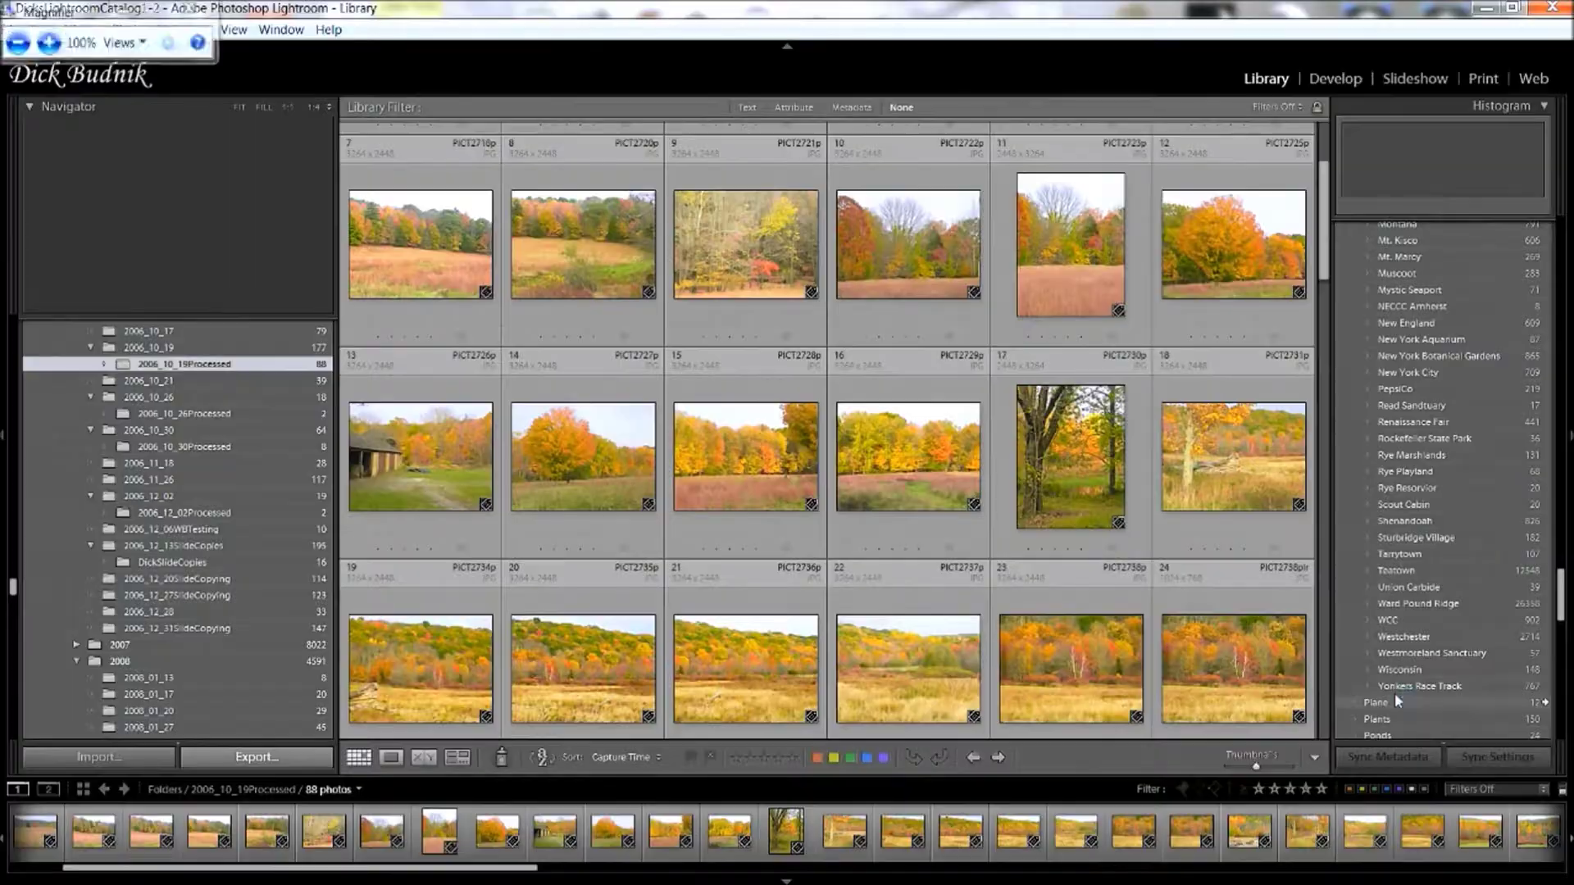
{"action": "scroll", "coordinate": [1448, 560], "scroll_direction": "up", "scroll_amount": 10}
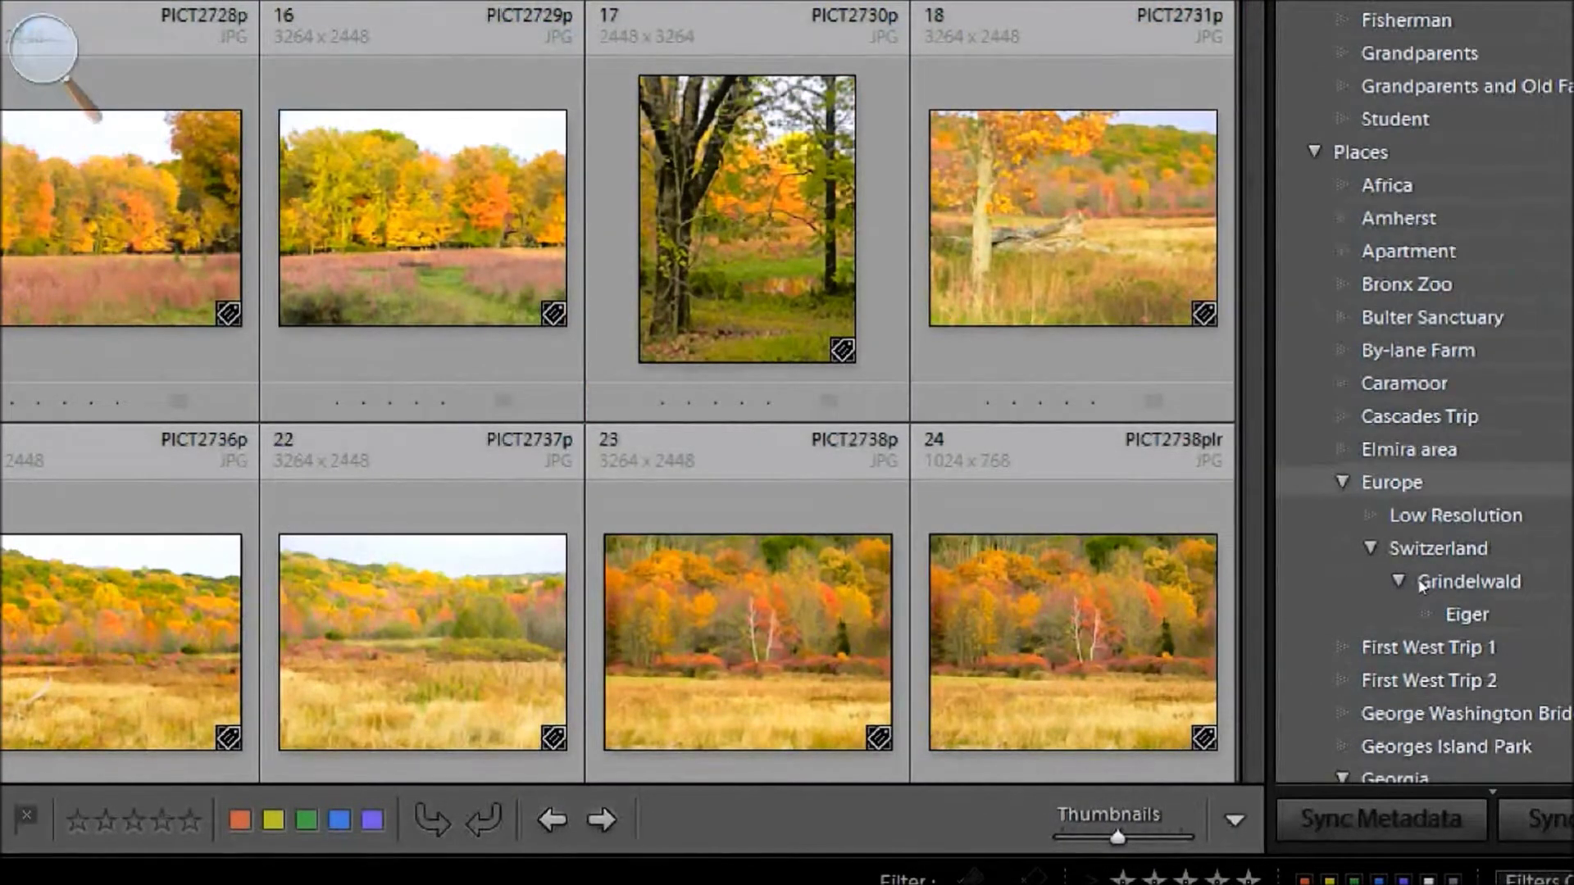
{"action": "scroll", "coordinate": [1420, 583], "scroll_direction": "up", "scroll_amount": 15}
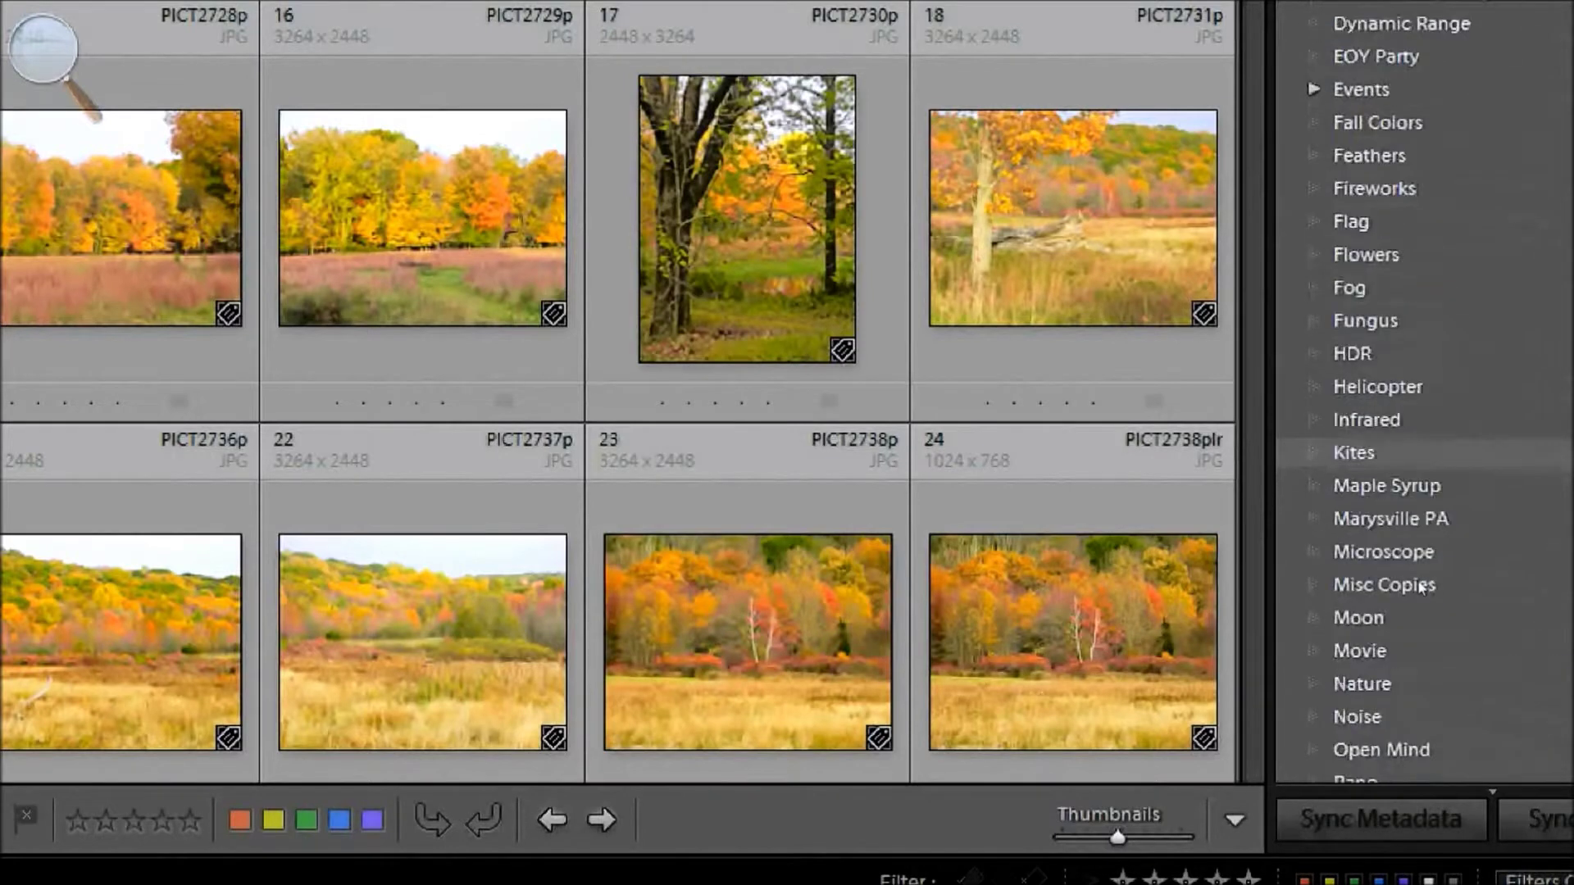
Go back to the Keywording section and select PICT2731p to view its keyword tags.
{"action": "scroll", "coordinate": [1418, 584], "scroll_direction": "up", "scroll_amount": 15}
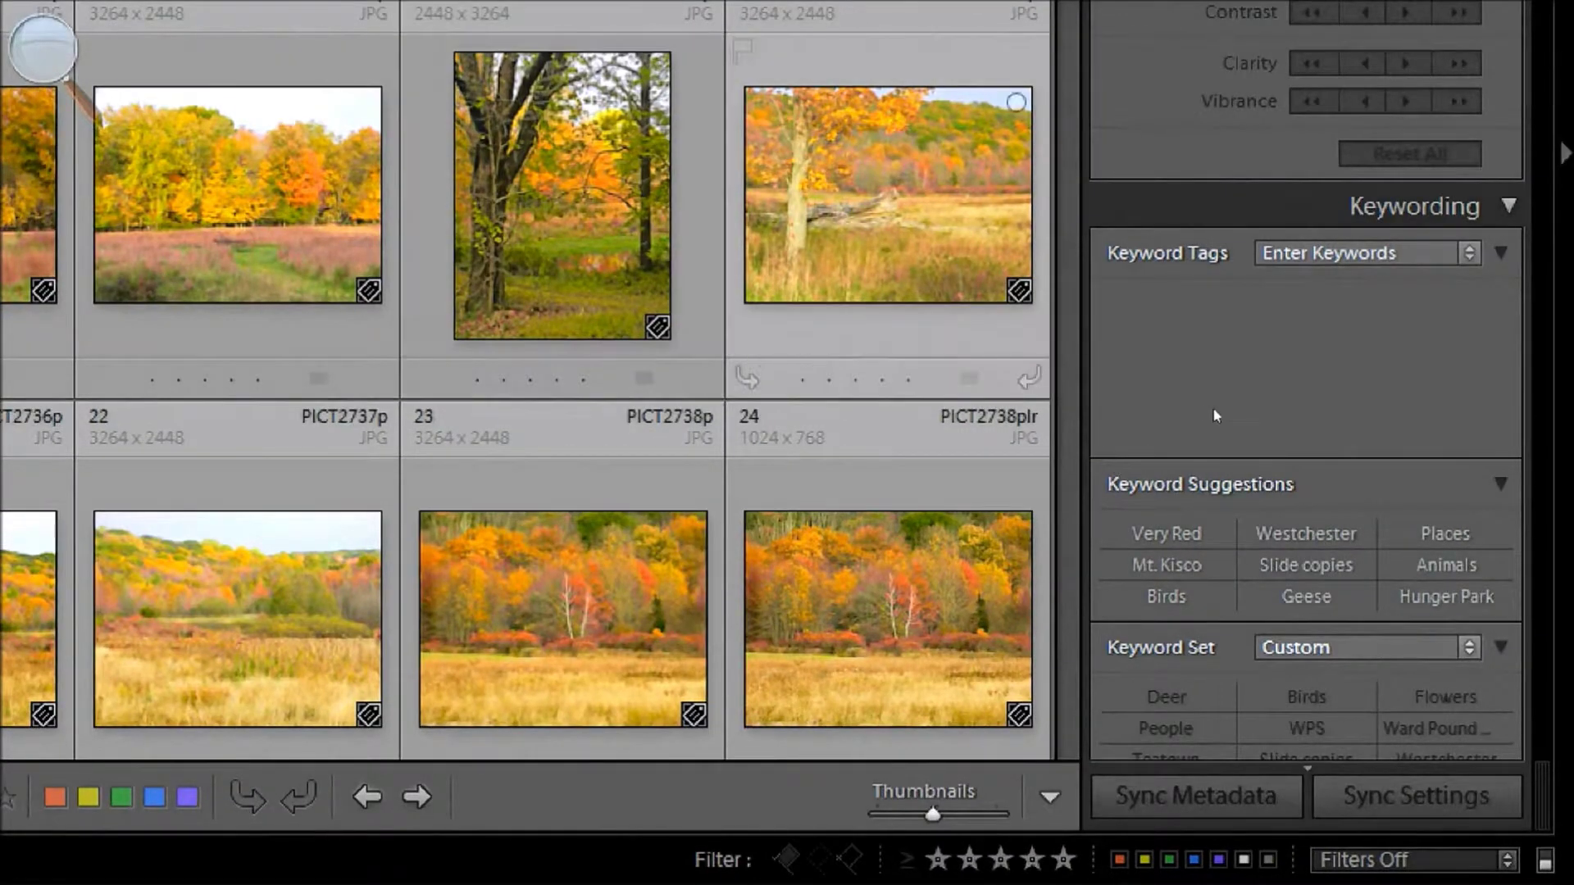
{"action": "key", "text": "Right"}
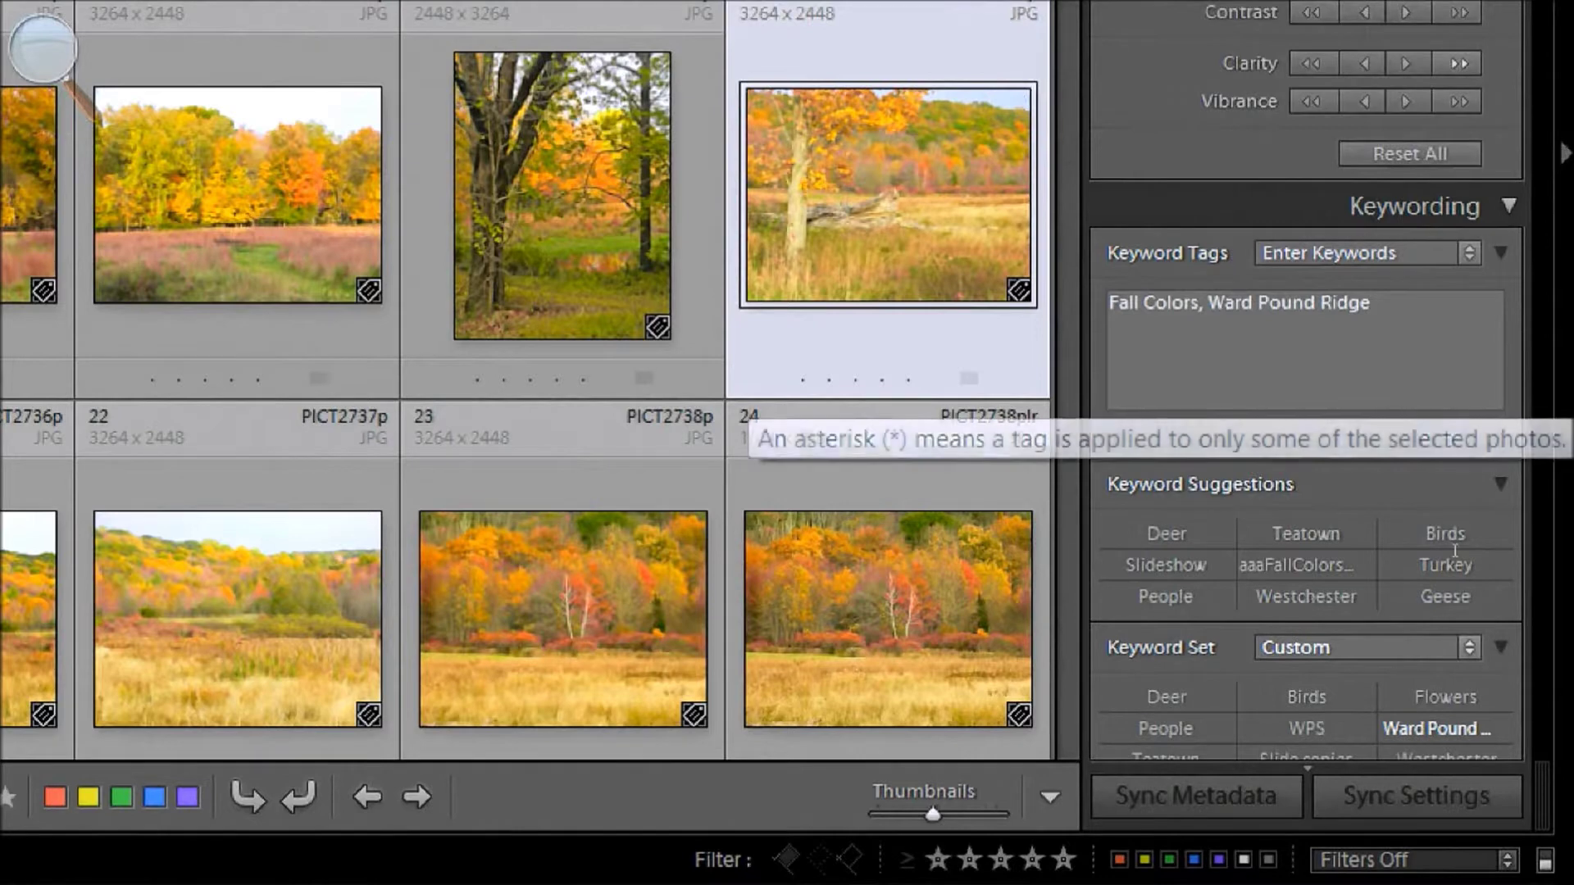
Look down the Keyword List to the Ward Pound Ridge entry under Places, and deselect all photos.
{"action": "scroll", "coordinate": [1448, 616], "scroll_direction": "down", "scroll_amount": 6}
{"action": "scroll", "coordinate": [1448, 617], "scroll_direction": "down", "scroll_amount": 15}
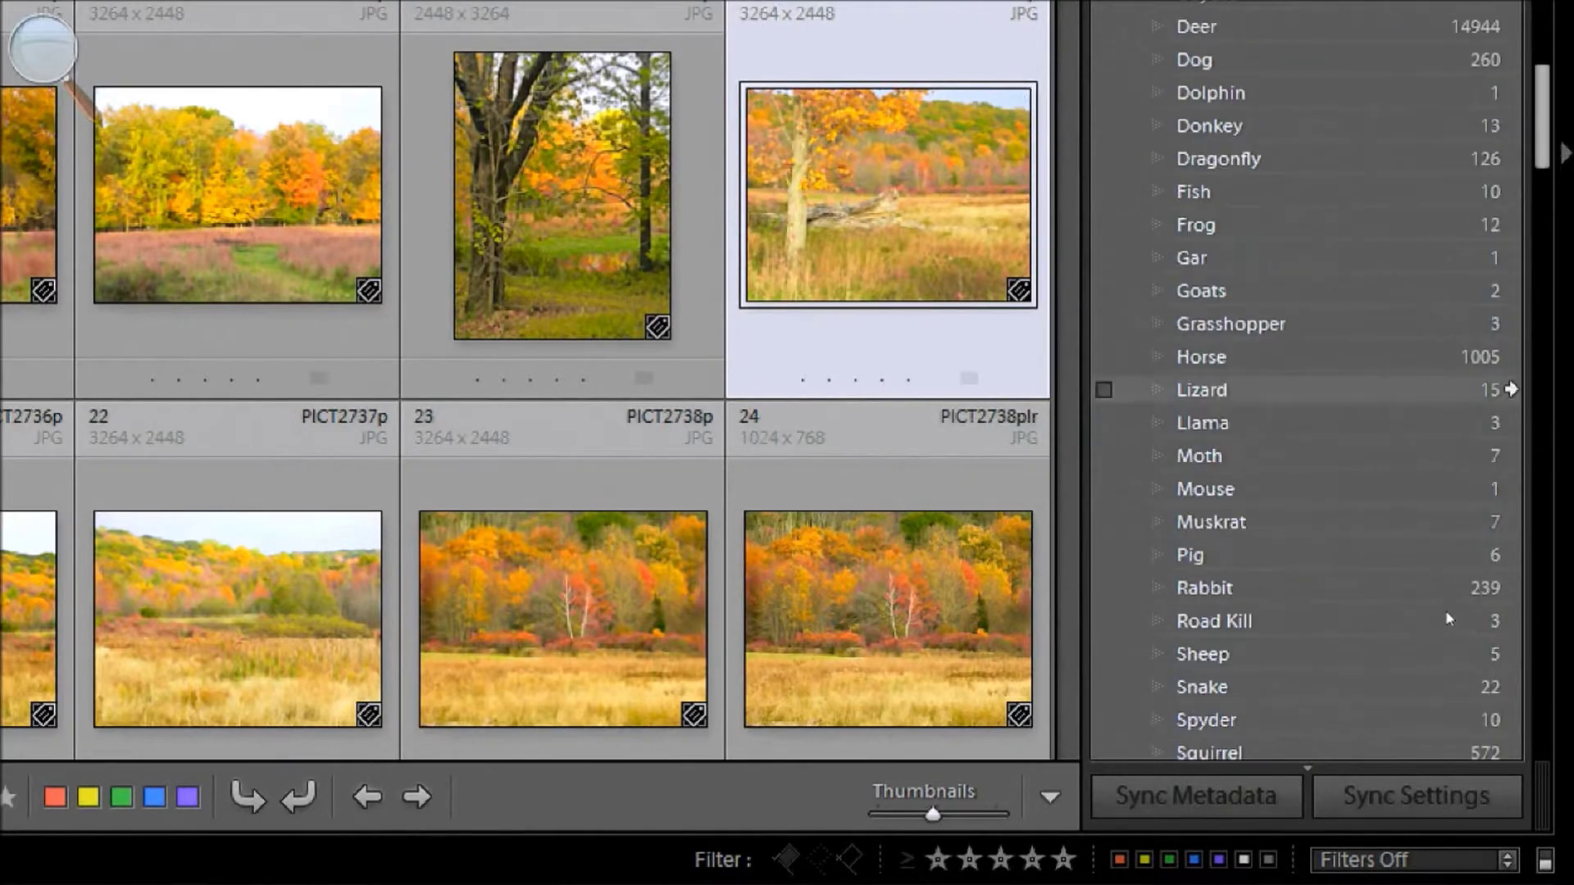
{"action": "scroll", "coordinate": [1444, 607], "scroll_direction": "down", "scroll_amount": 12}
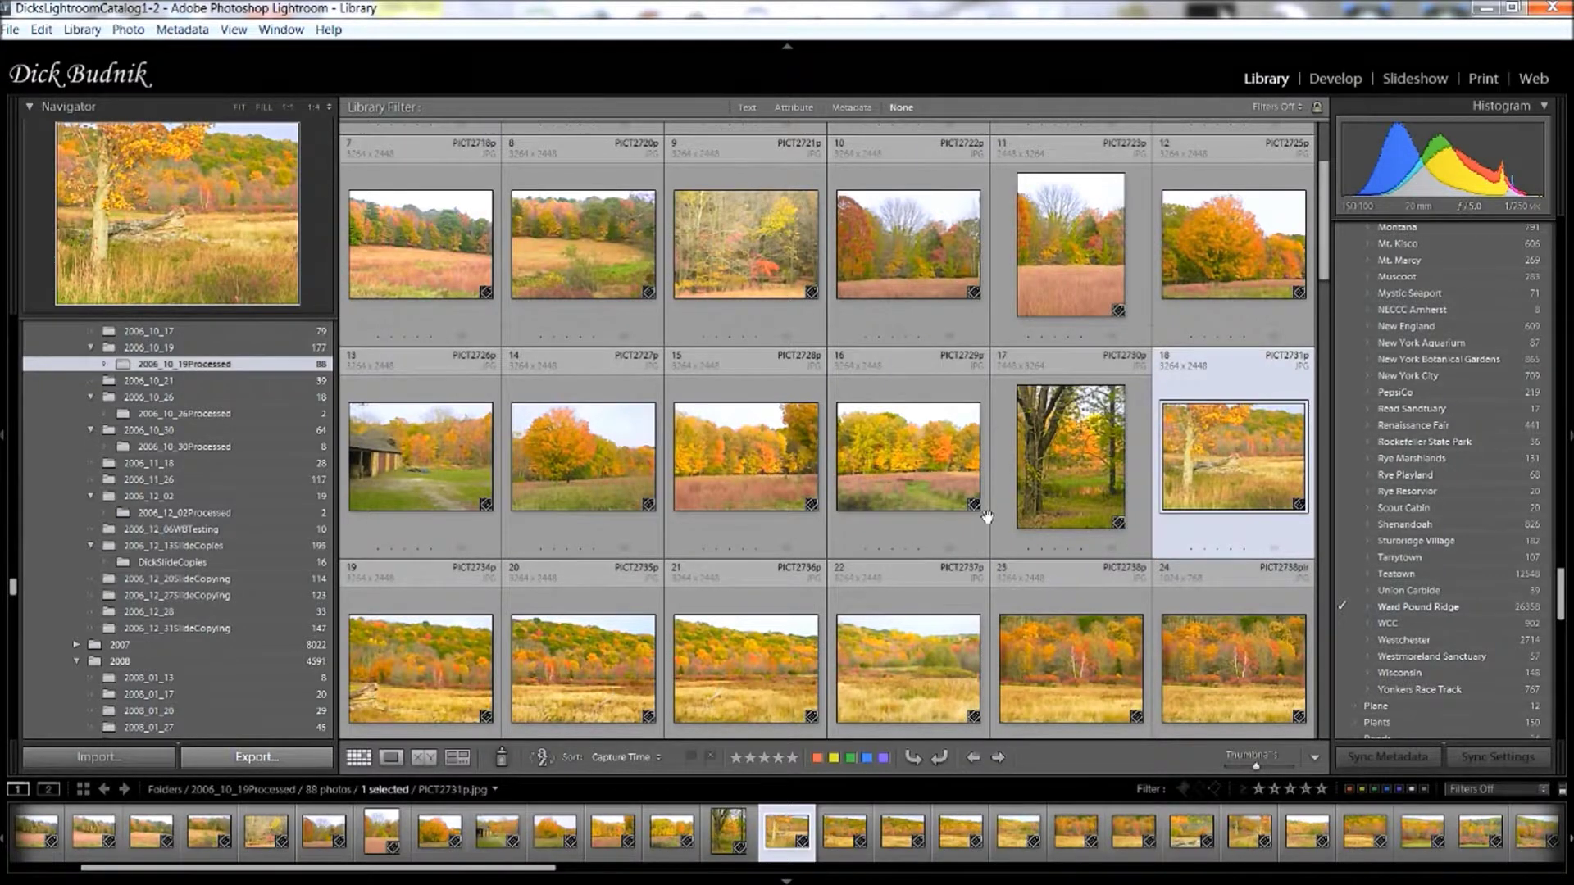
{"action": "key", "text": "ctrl+d"}
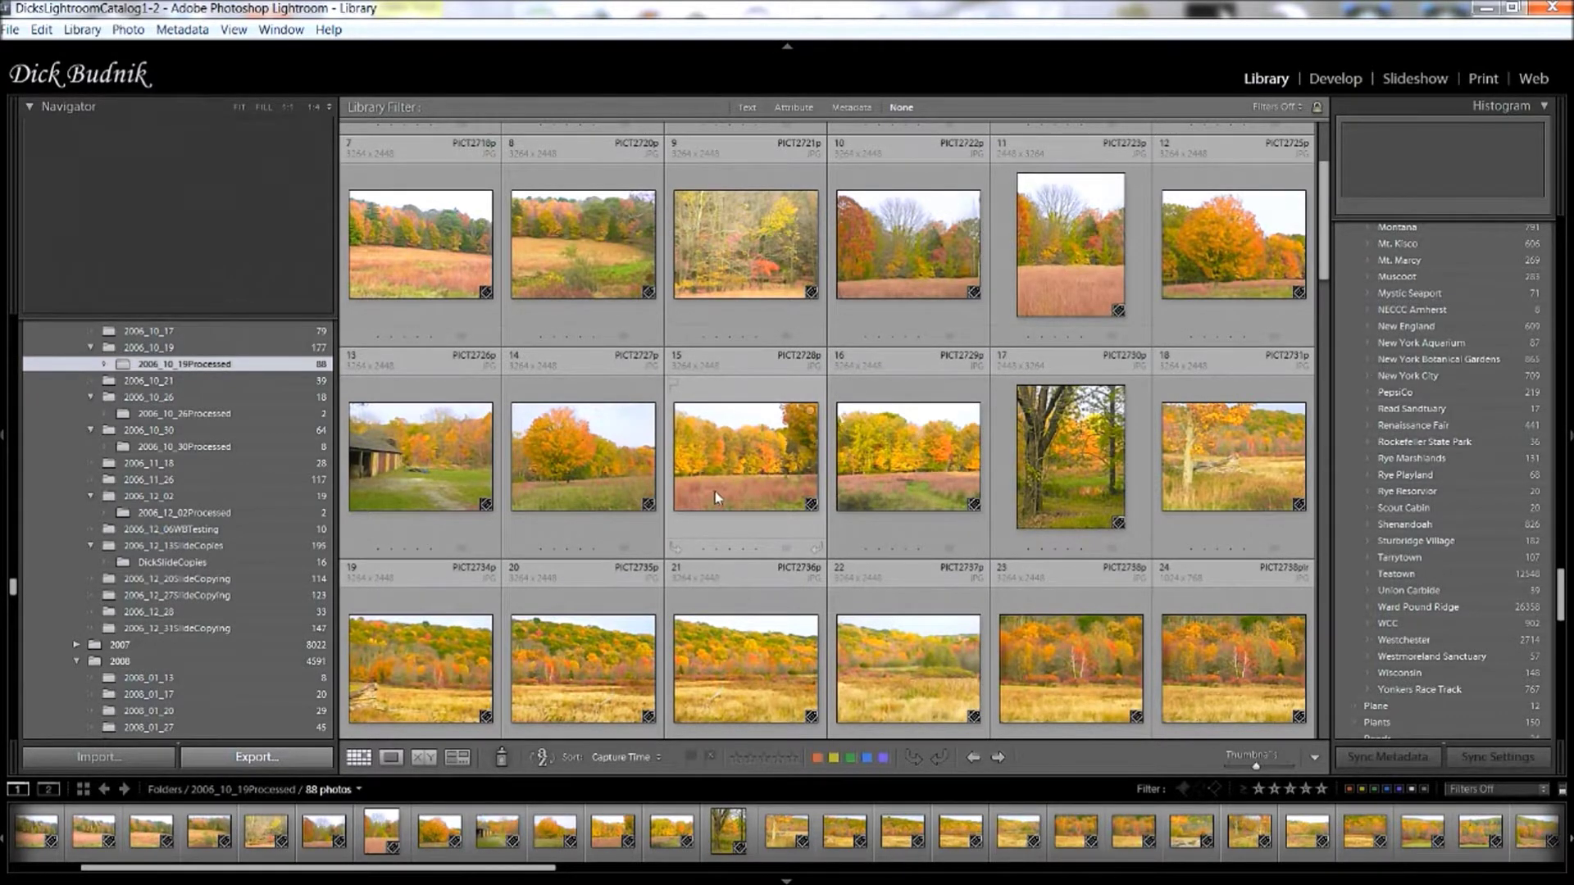
Paint a three-star rating onto PICT2710p, PICT2715p, PICT2721p and PICT2723p with the Painter, and put the Painter away.
{"action": "scroll", "coordinate": [714, 490], "scroll_direction": "up", "scroll_amount": 2}
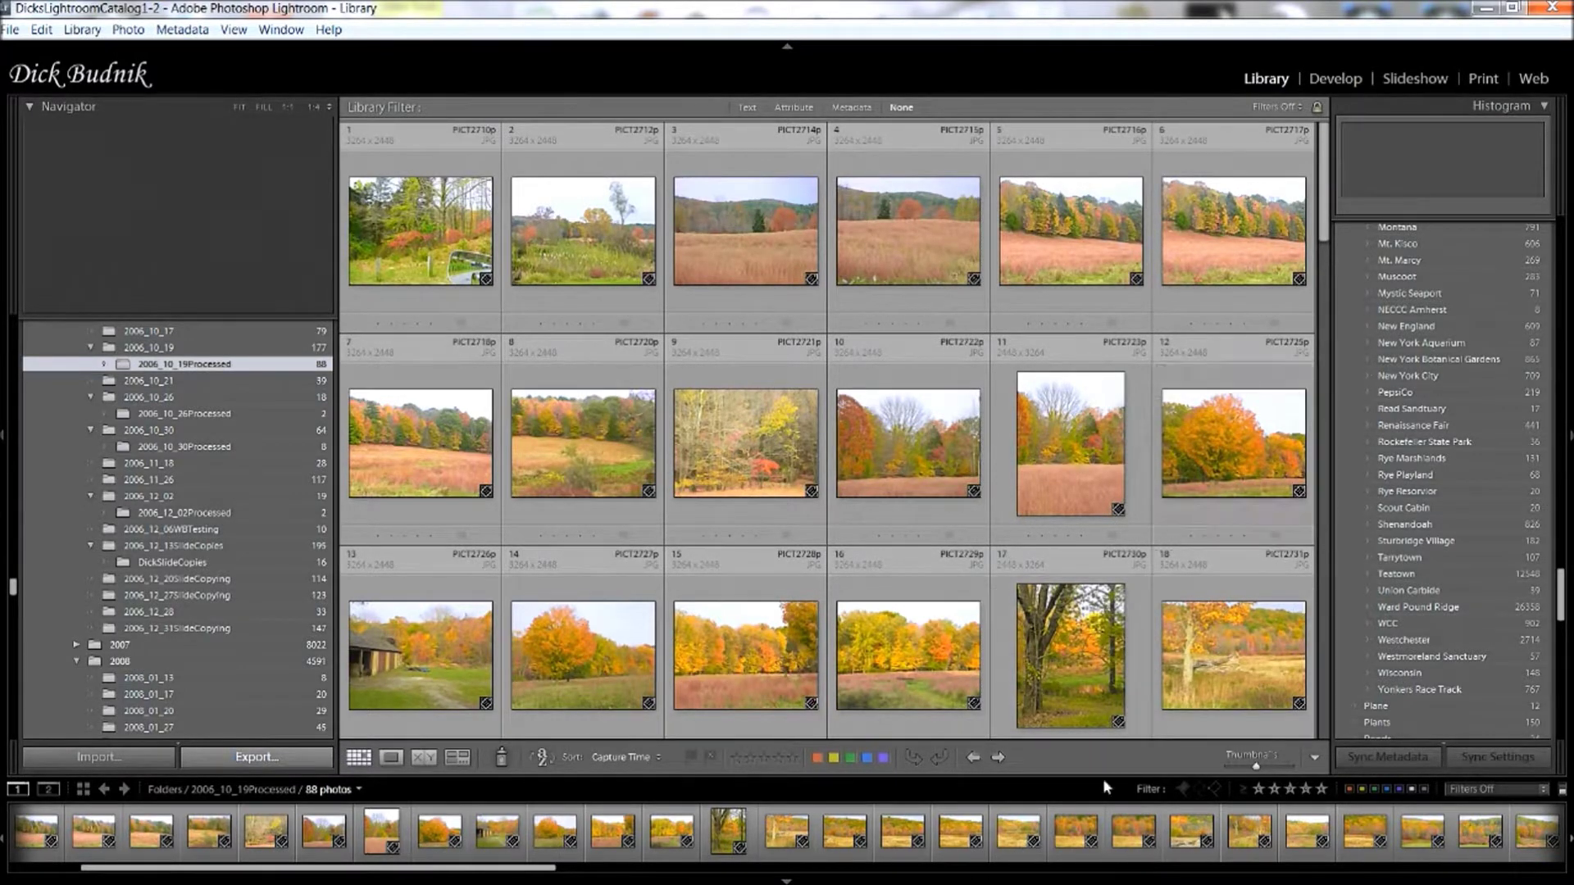
{"action": "left_click_drag", "start_coordinate": [1561, 590], "coordinate": [1562, 281]}
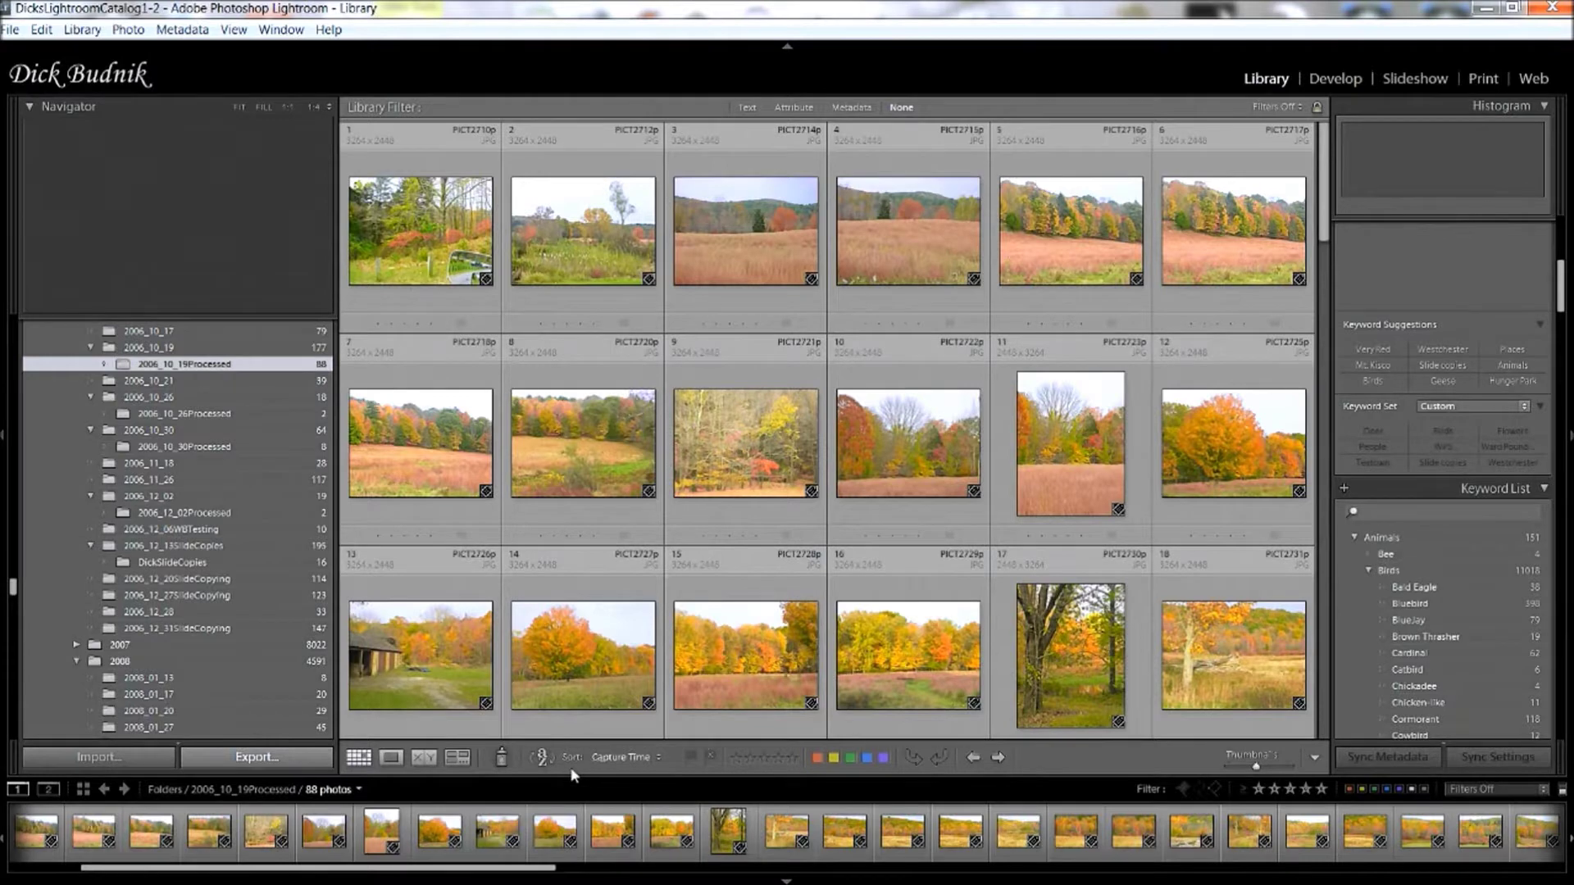
{"action": "left_click", "coordinate": [502, 759]}
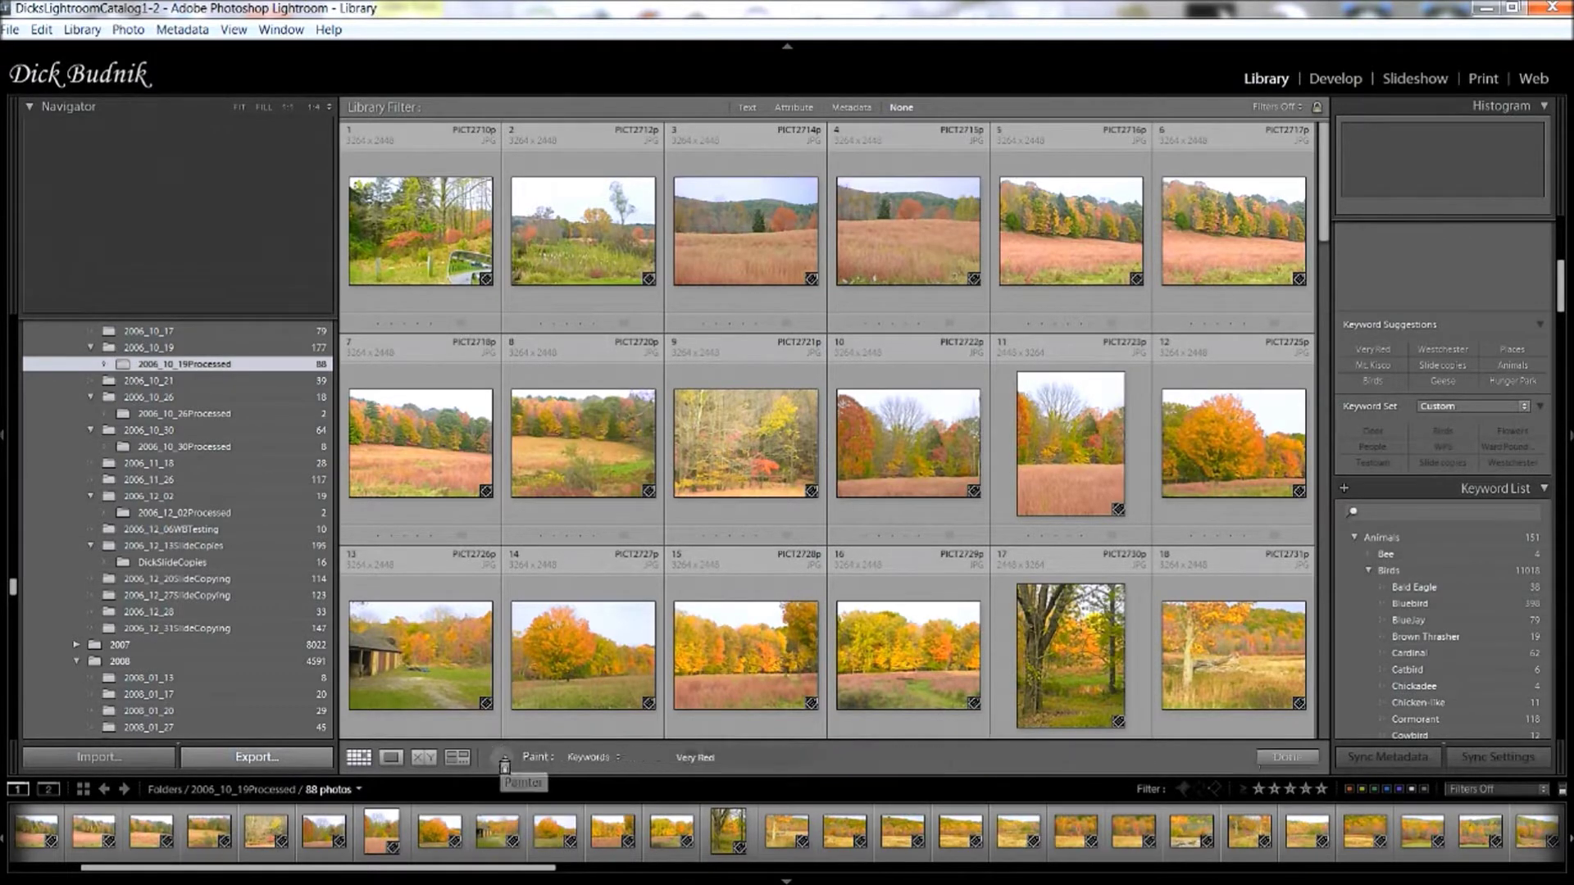
{"action": "left_click", "coordinate": [623, 760]}
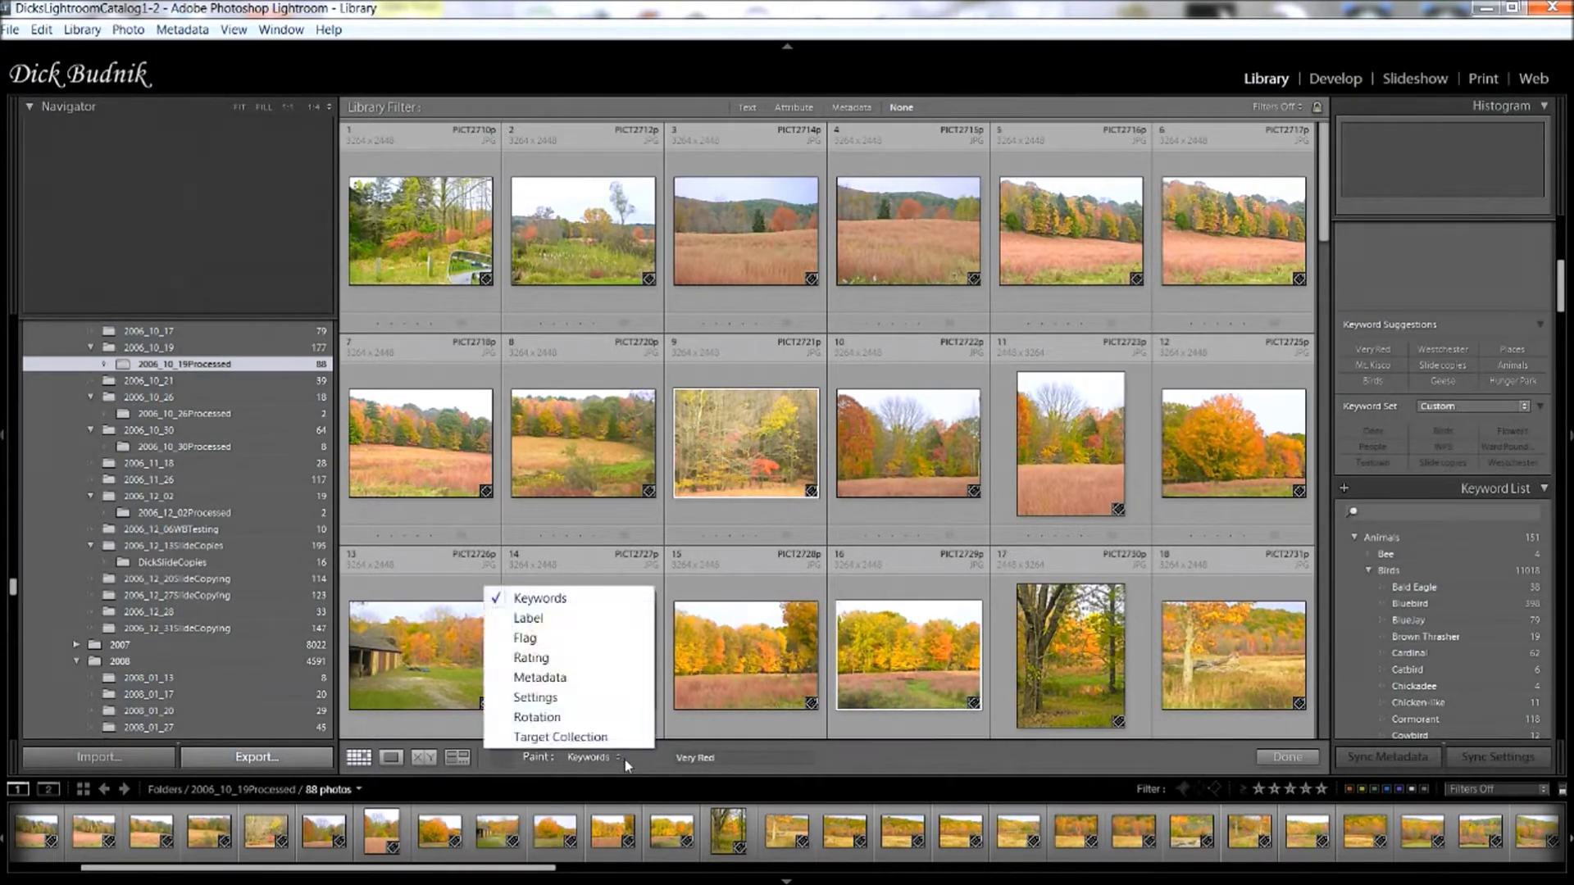
{"action": "left_click", "coordinate": [532, 658]}
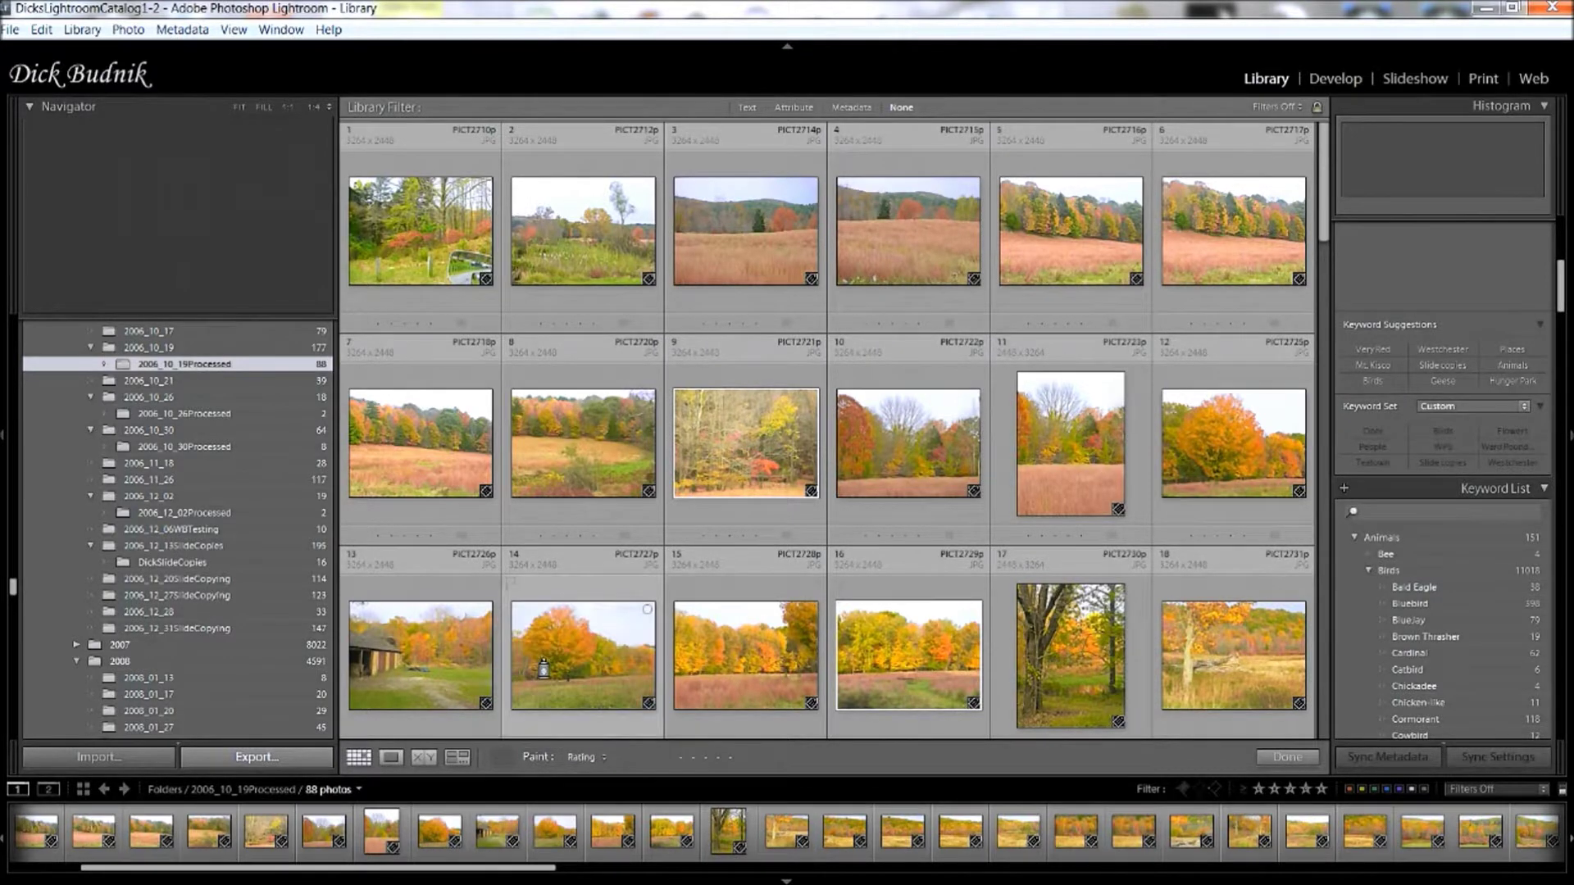
{"action": "left_click", "coordinate": [706, 757]}
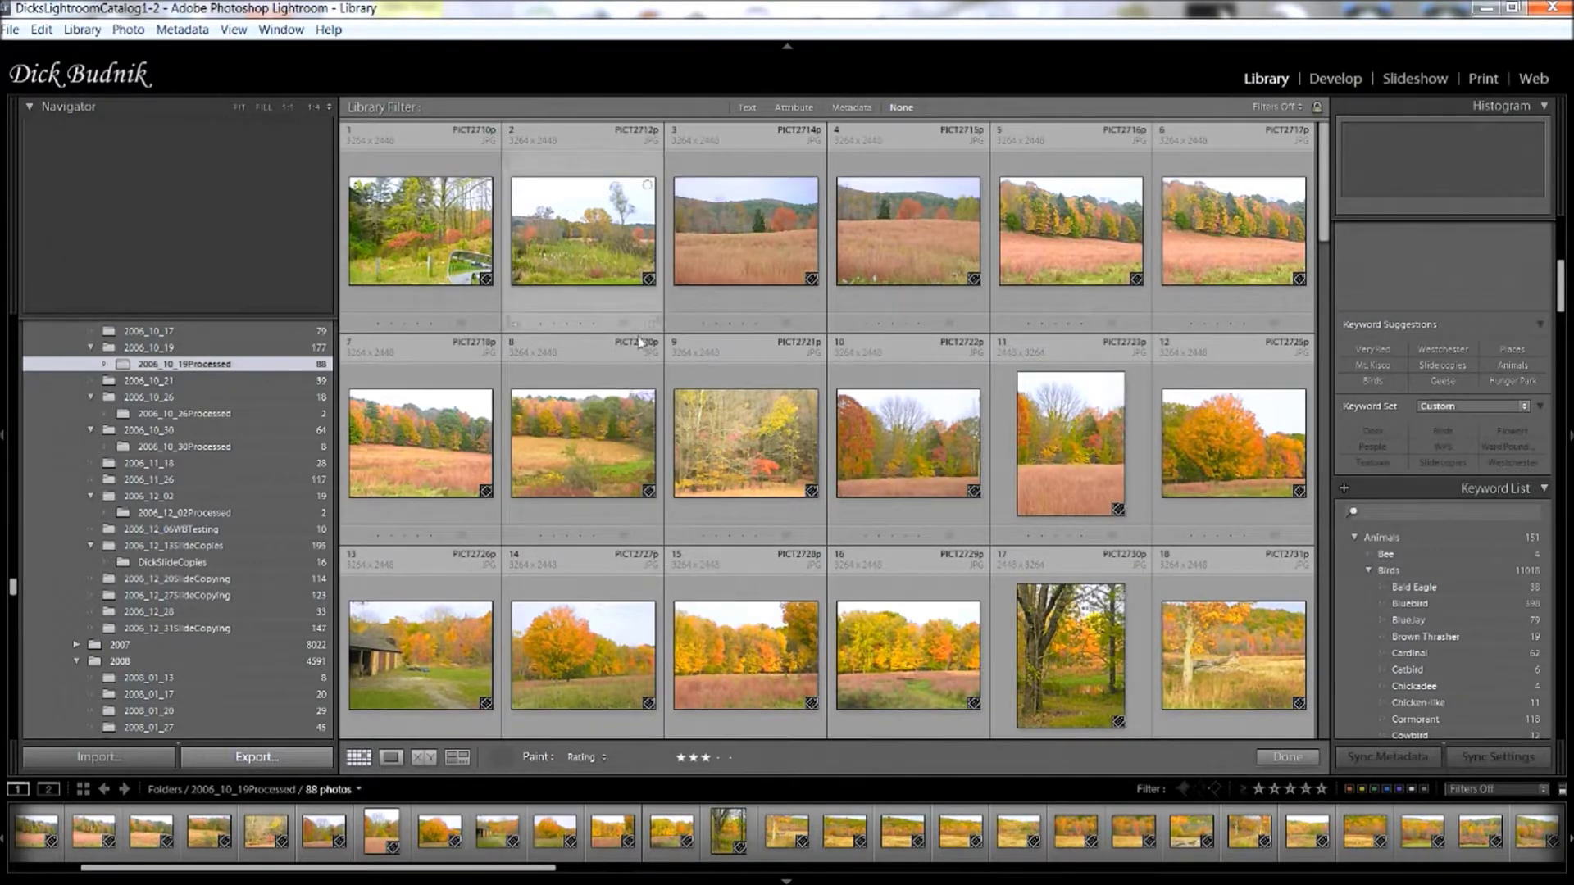
{"action": "left_click", "coordinate": [435, 236]}
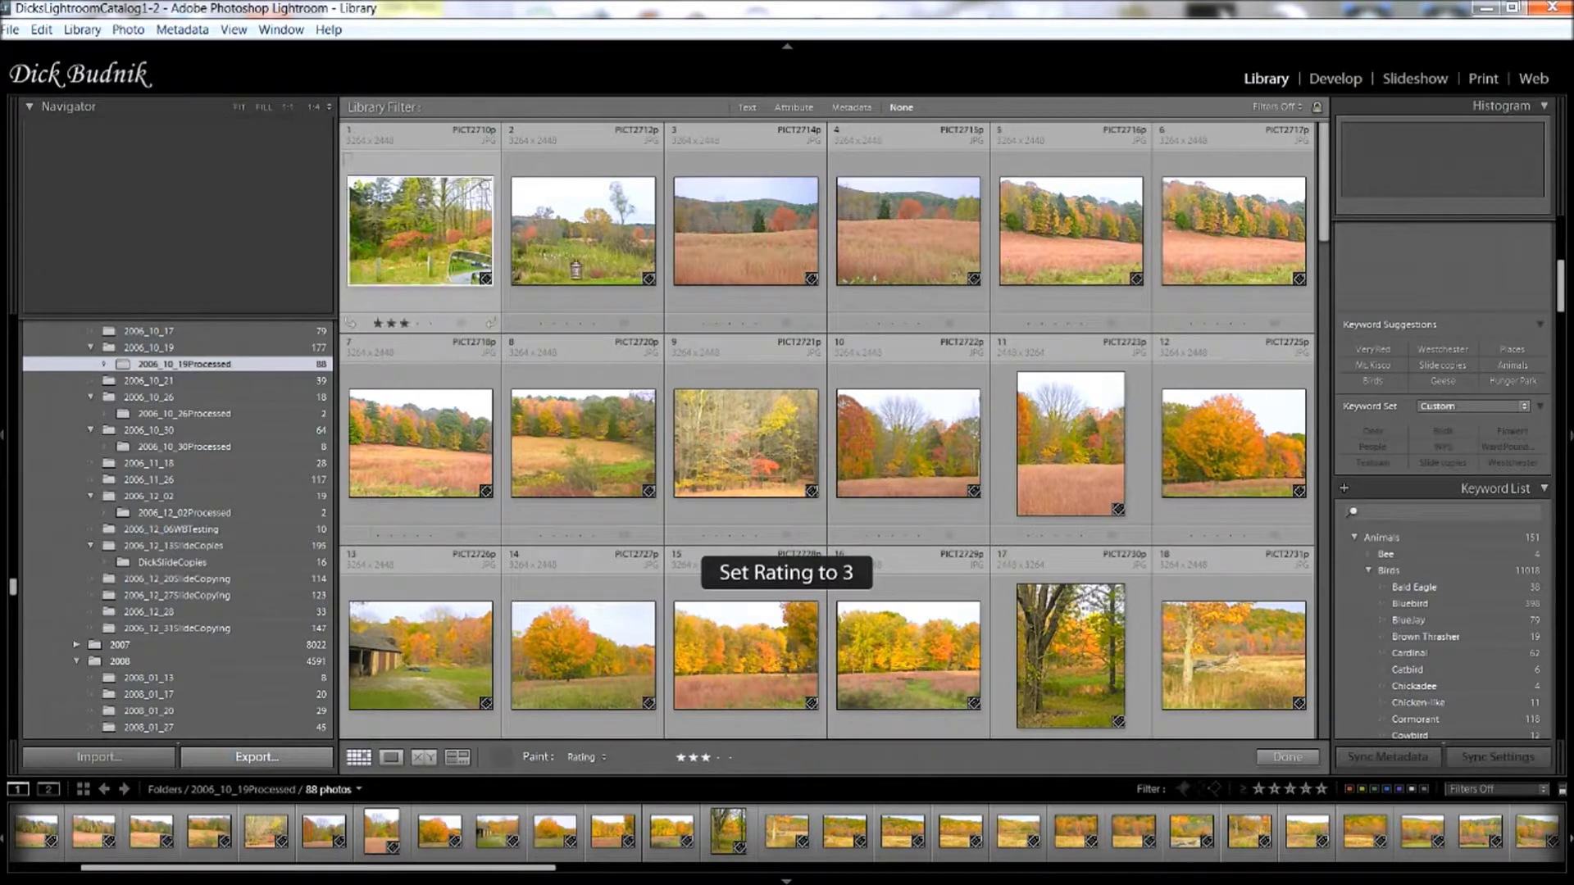
{"action": "left_click", "coordinate": [905, 295]}
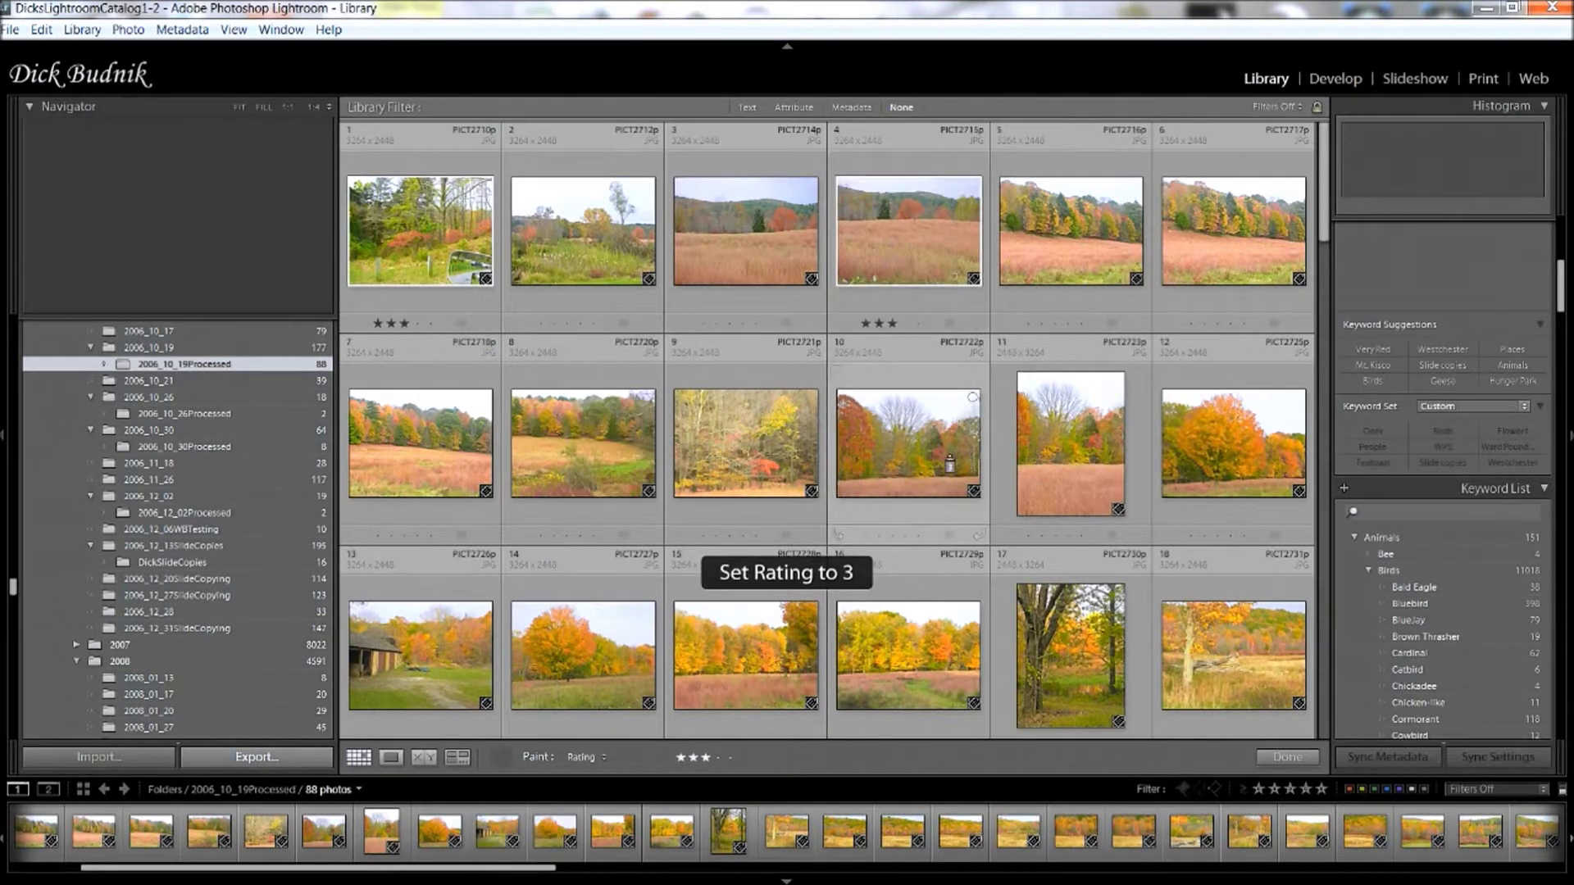
{"action": "left_click", "coordinate": [720, 450]}
{"action": "left_click", "coordinate": [1057, 453]}
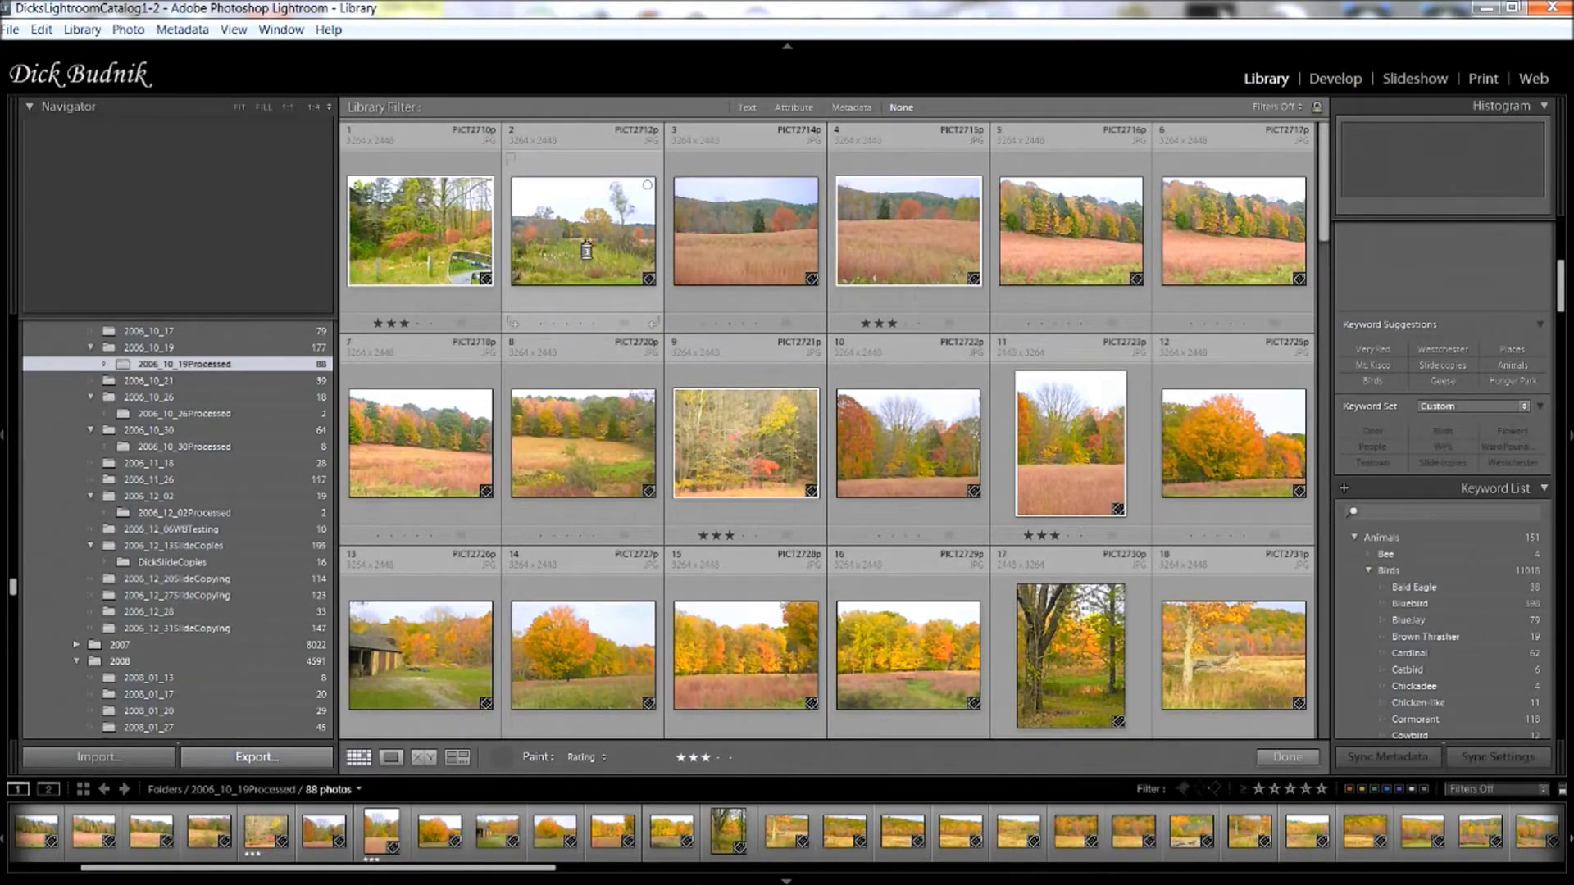
{"action": "left_click", "coordinate": [500, 760]}
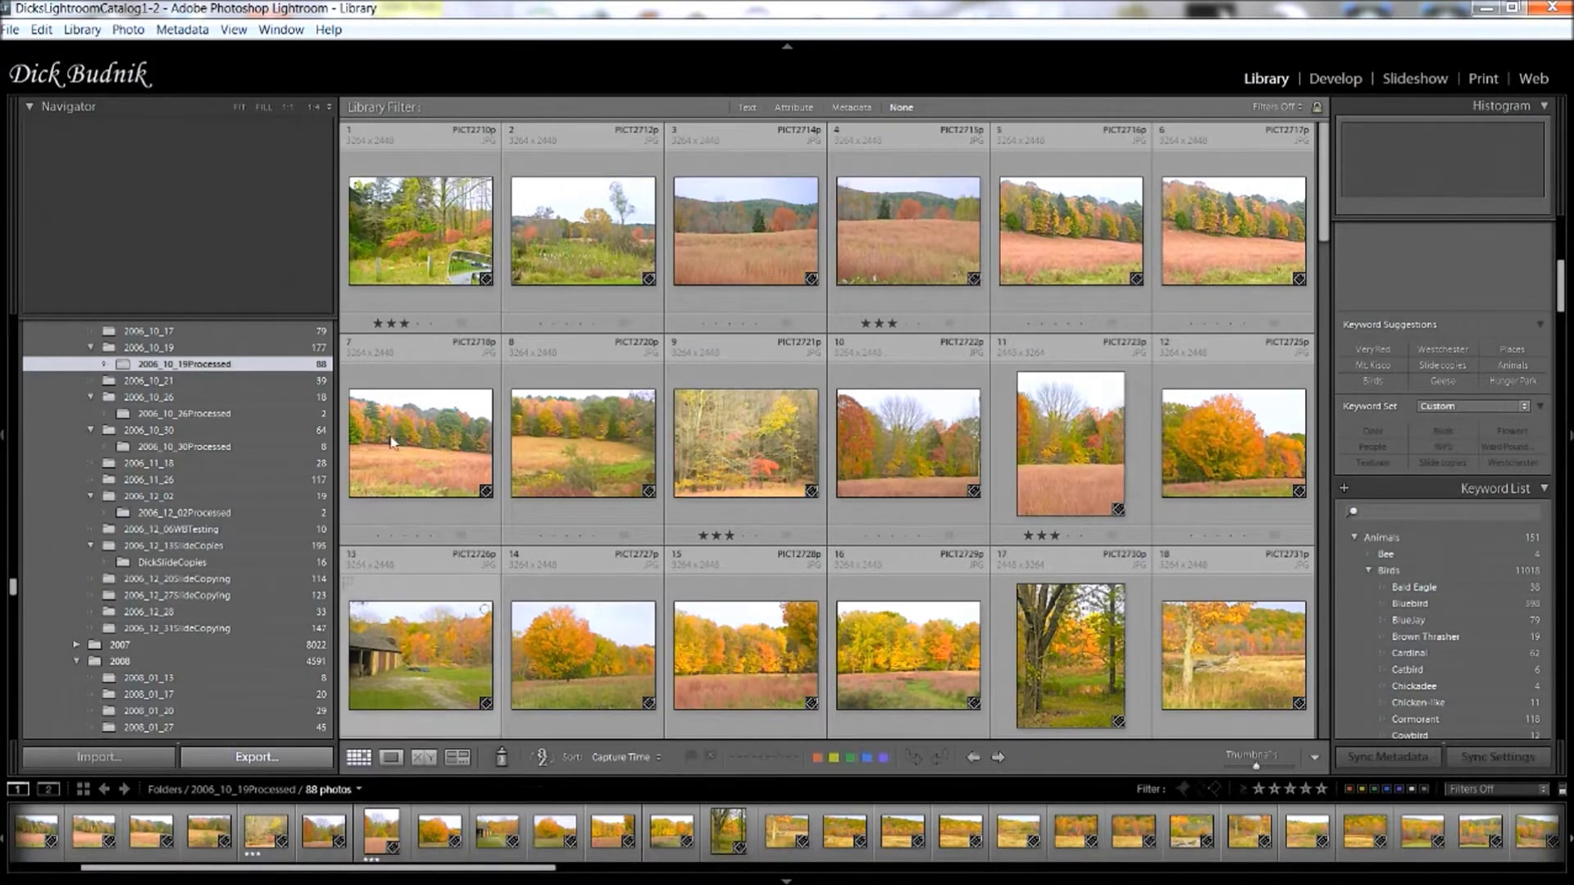
Select the photos from PICT2712p through PICT2725p and paint a four-star rating onto the whole selection.
{"action": "left_click", "coordinate": [569, 265]}
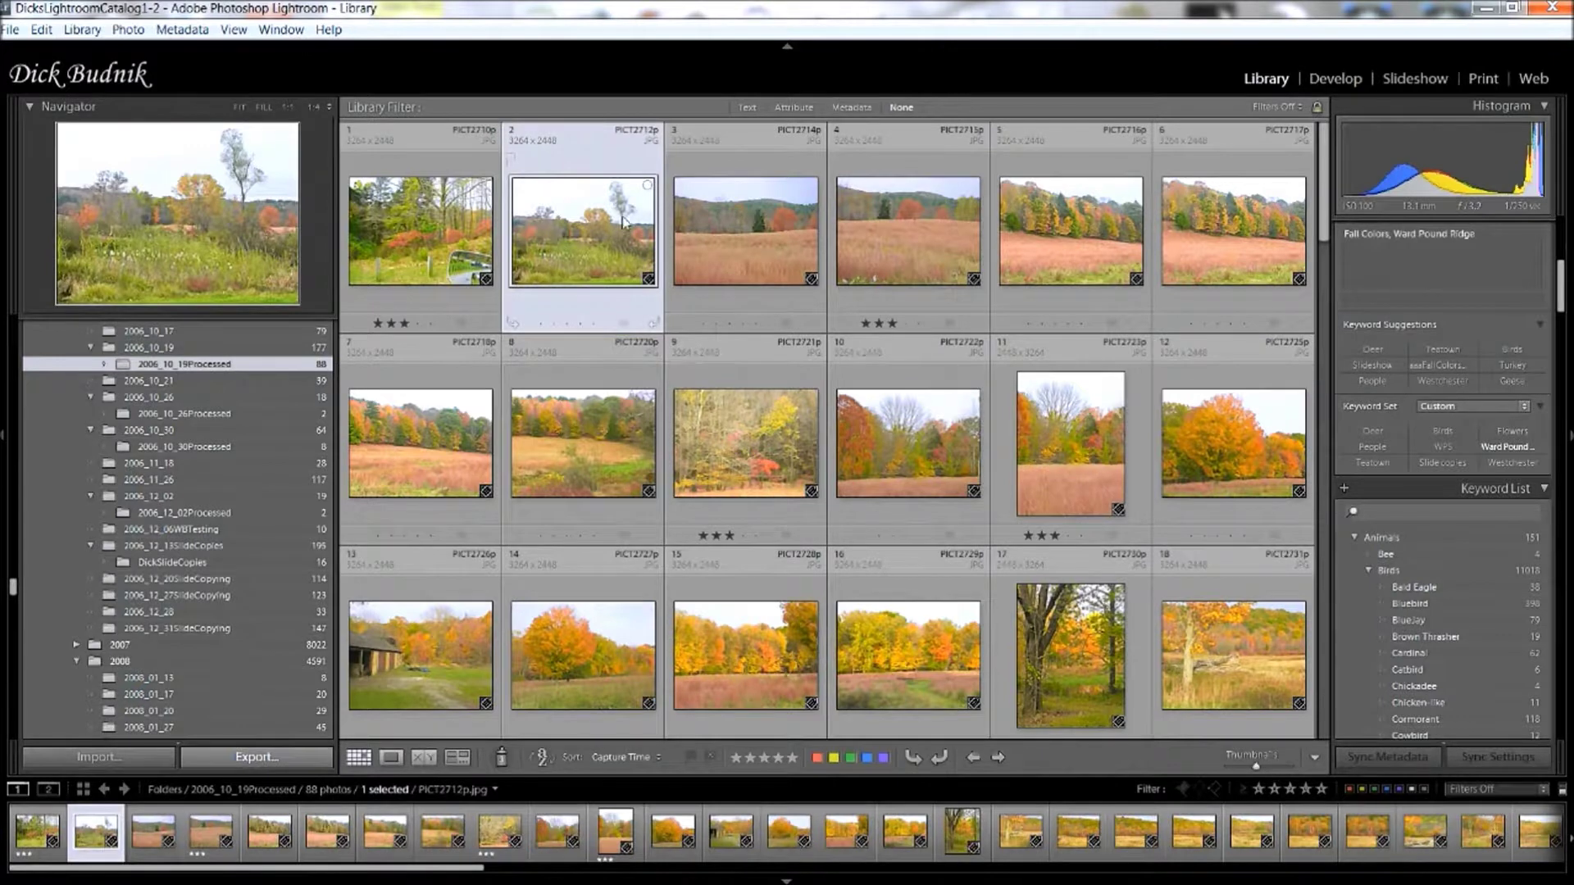
{"action": "left_click", "coordinate": [1241, 432], "text": "shift"}
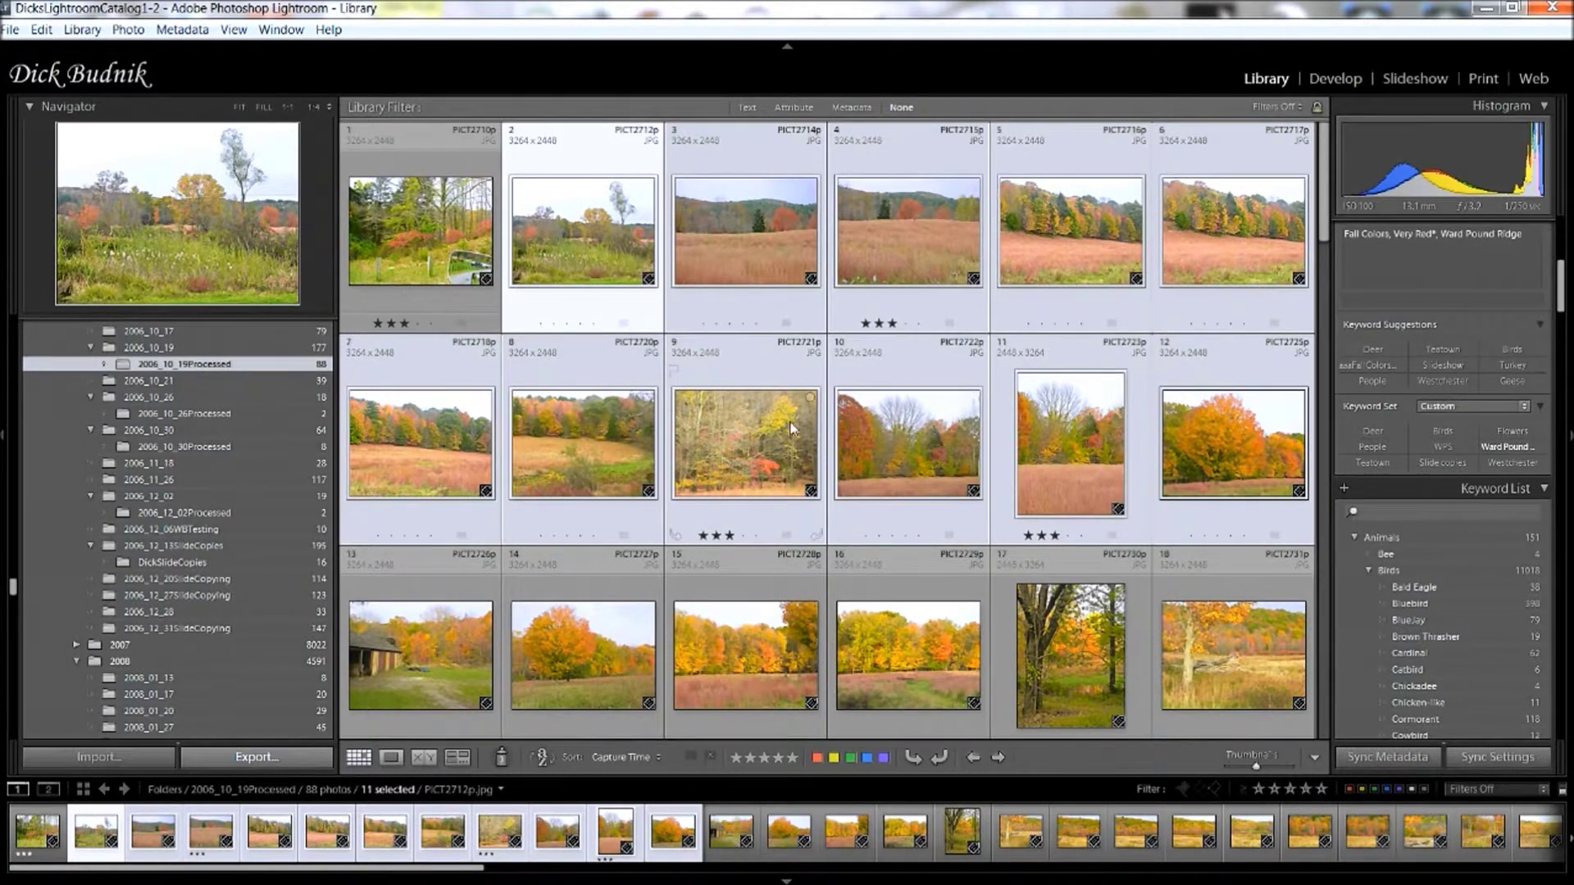
{"action": "left_click", "coordinate": [500, 758]}
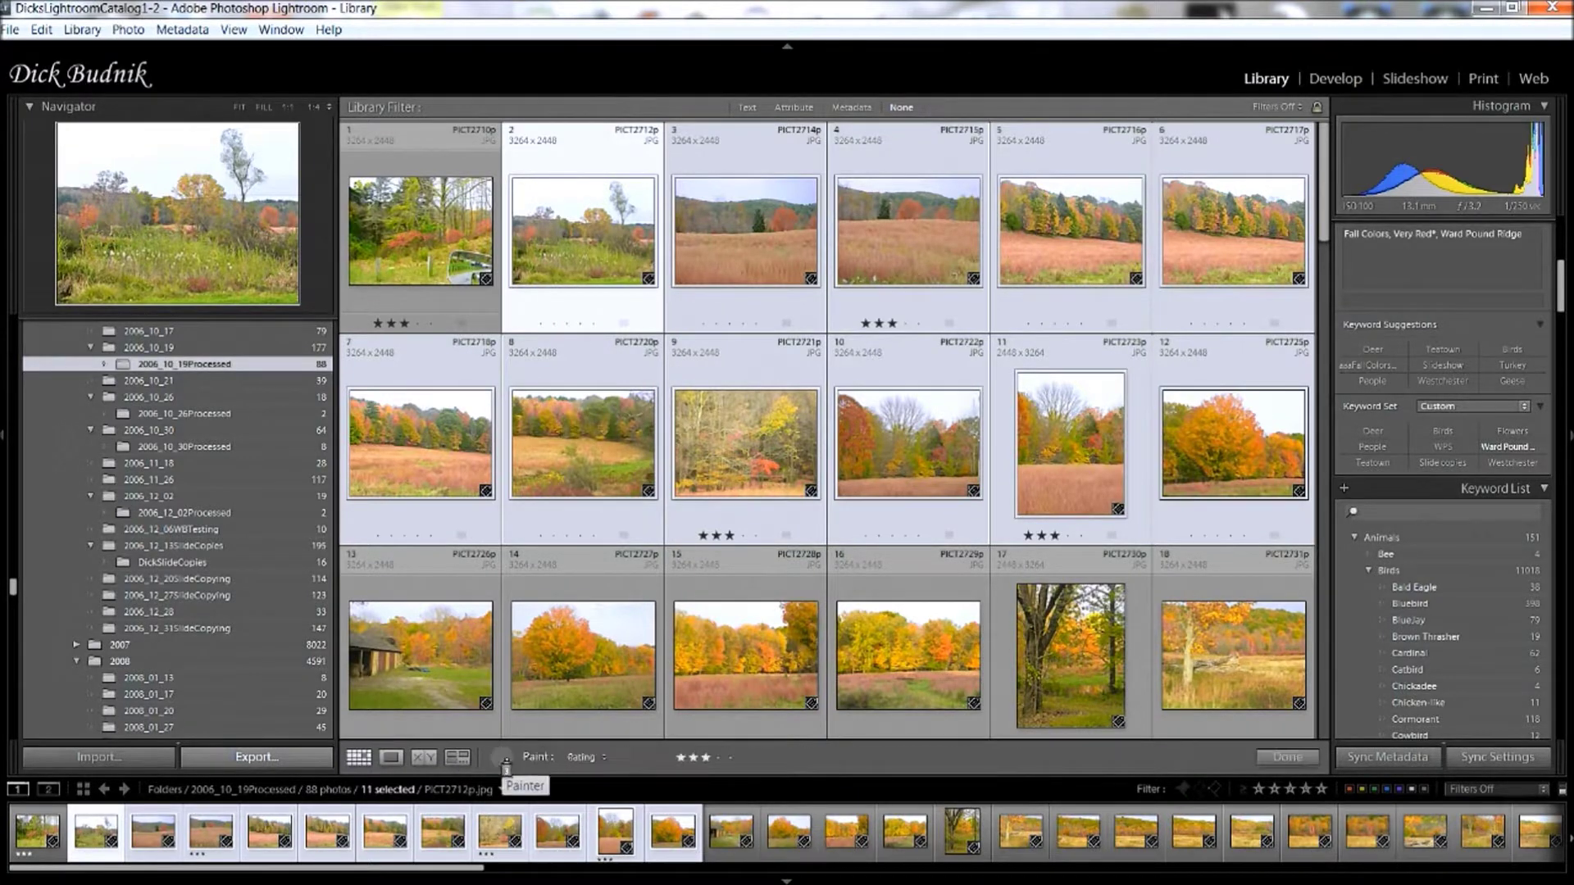
{"action": "left_click", "coordinate": [716, 758]}
{"action": "left_click", "coordinate": [755, 238]}
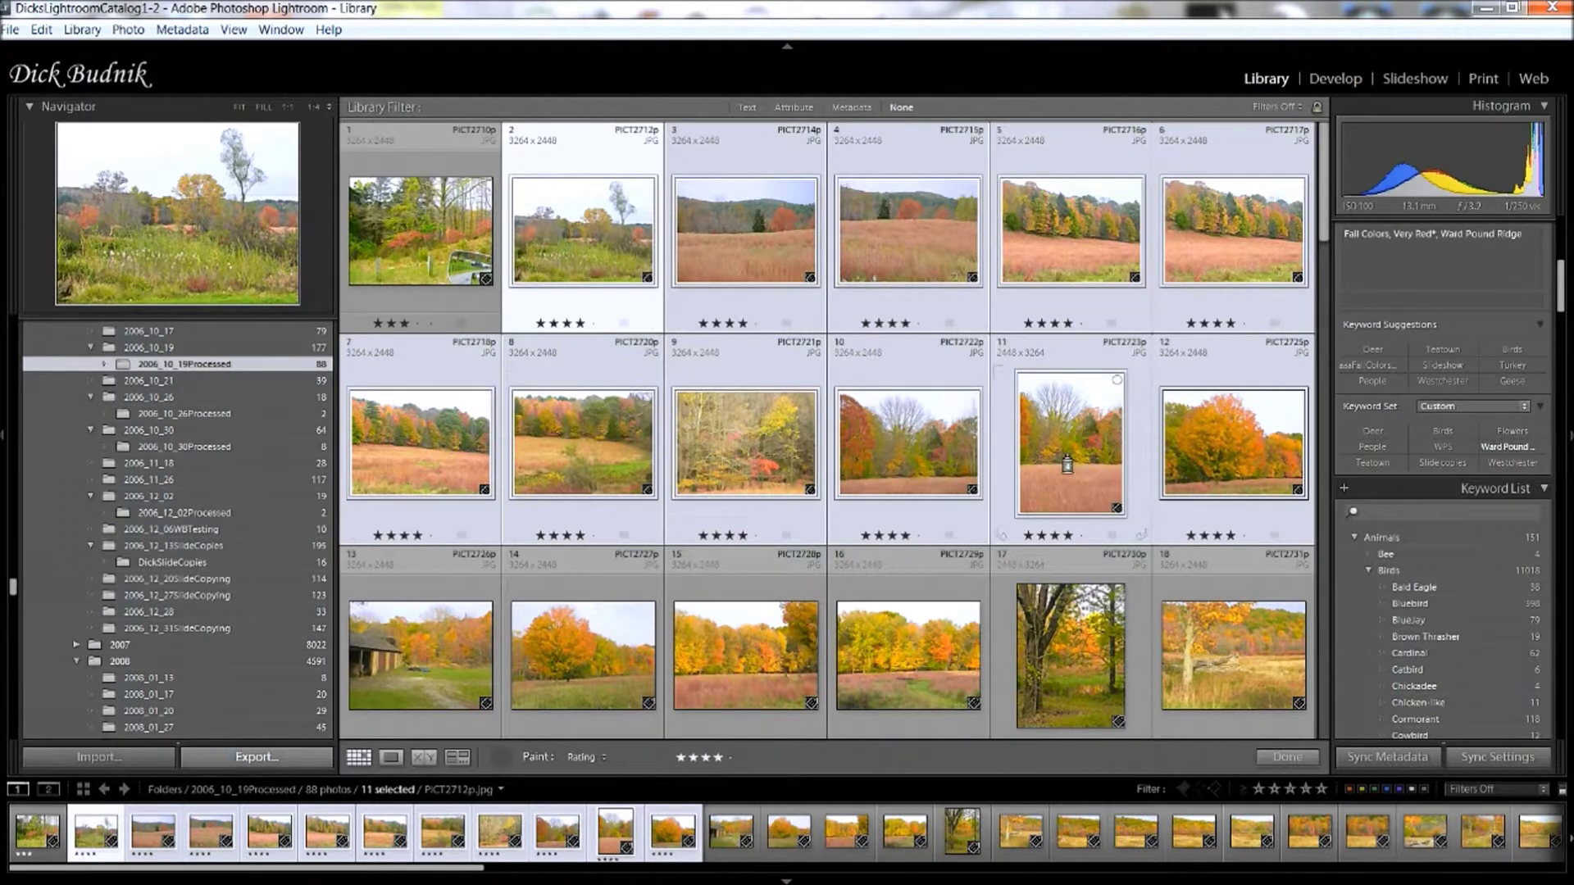
Switch the Painter to Label and paint the Green label onto all the selected photos.
{"action": "left_click", "coordinate": [598, 758]}
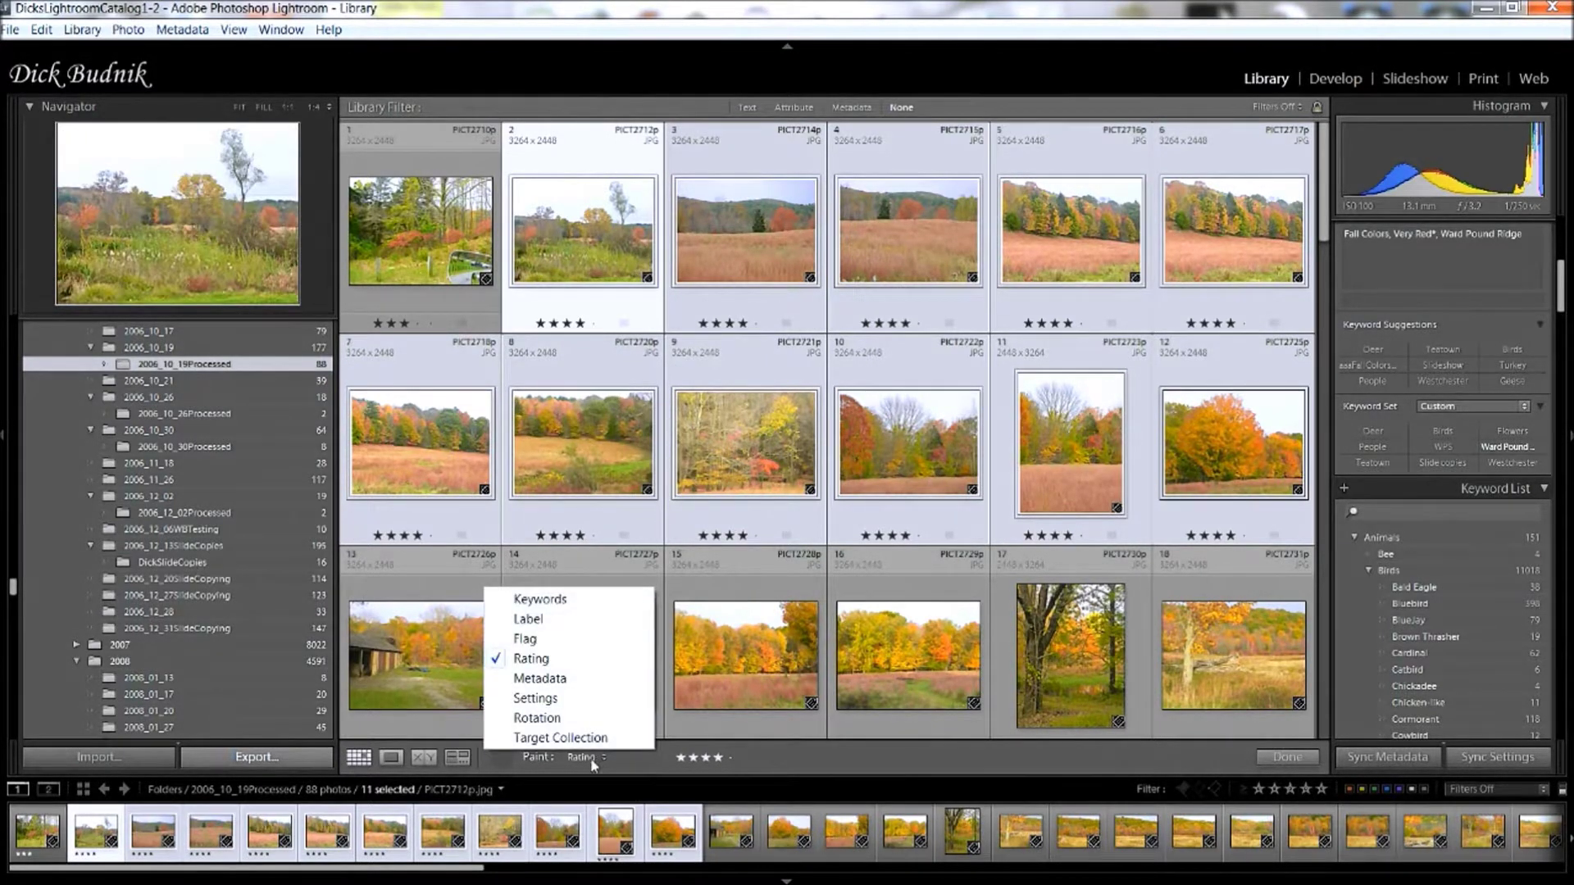
{"action": "left_click", "coordinate": [528, 620]}
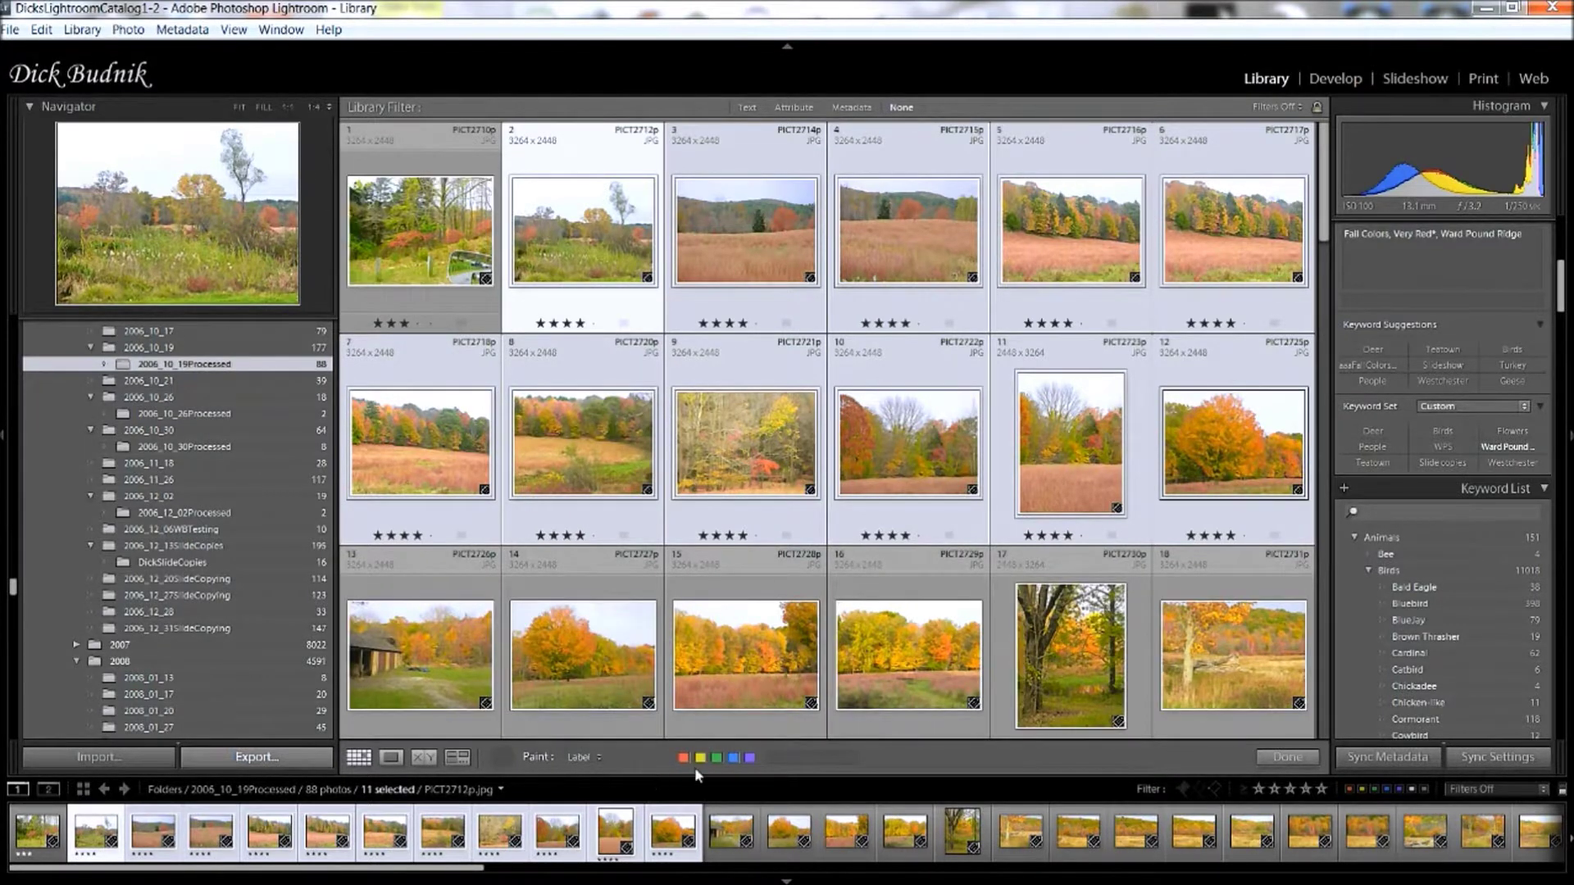
{"action": "left_click", "coordinate": [717, 757]}
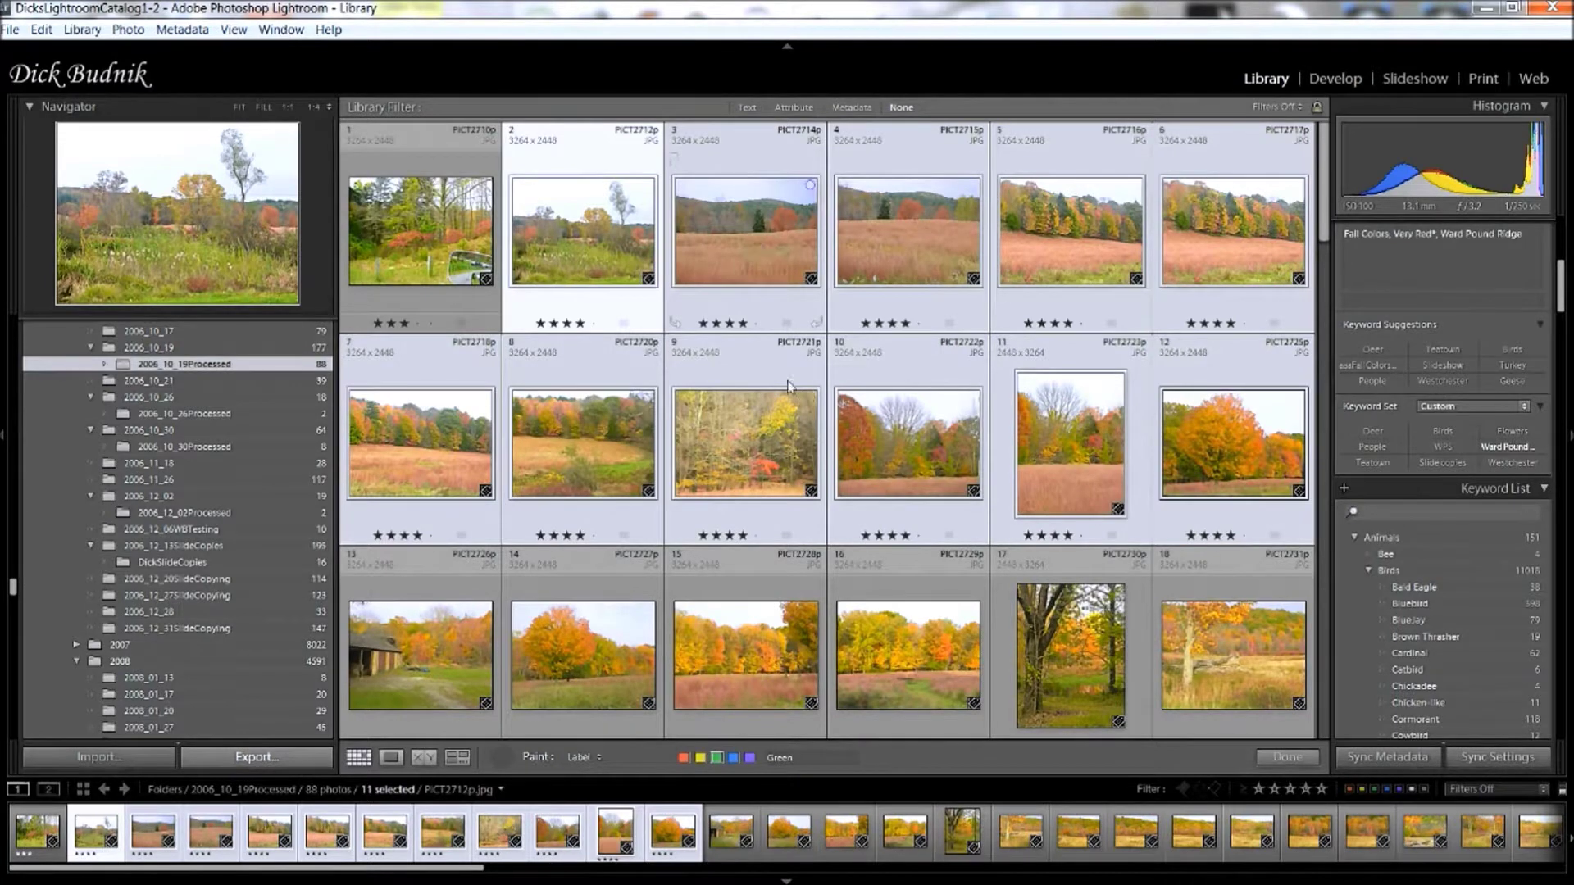
{"action": "left_click", "coordinate": [721, 448]}
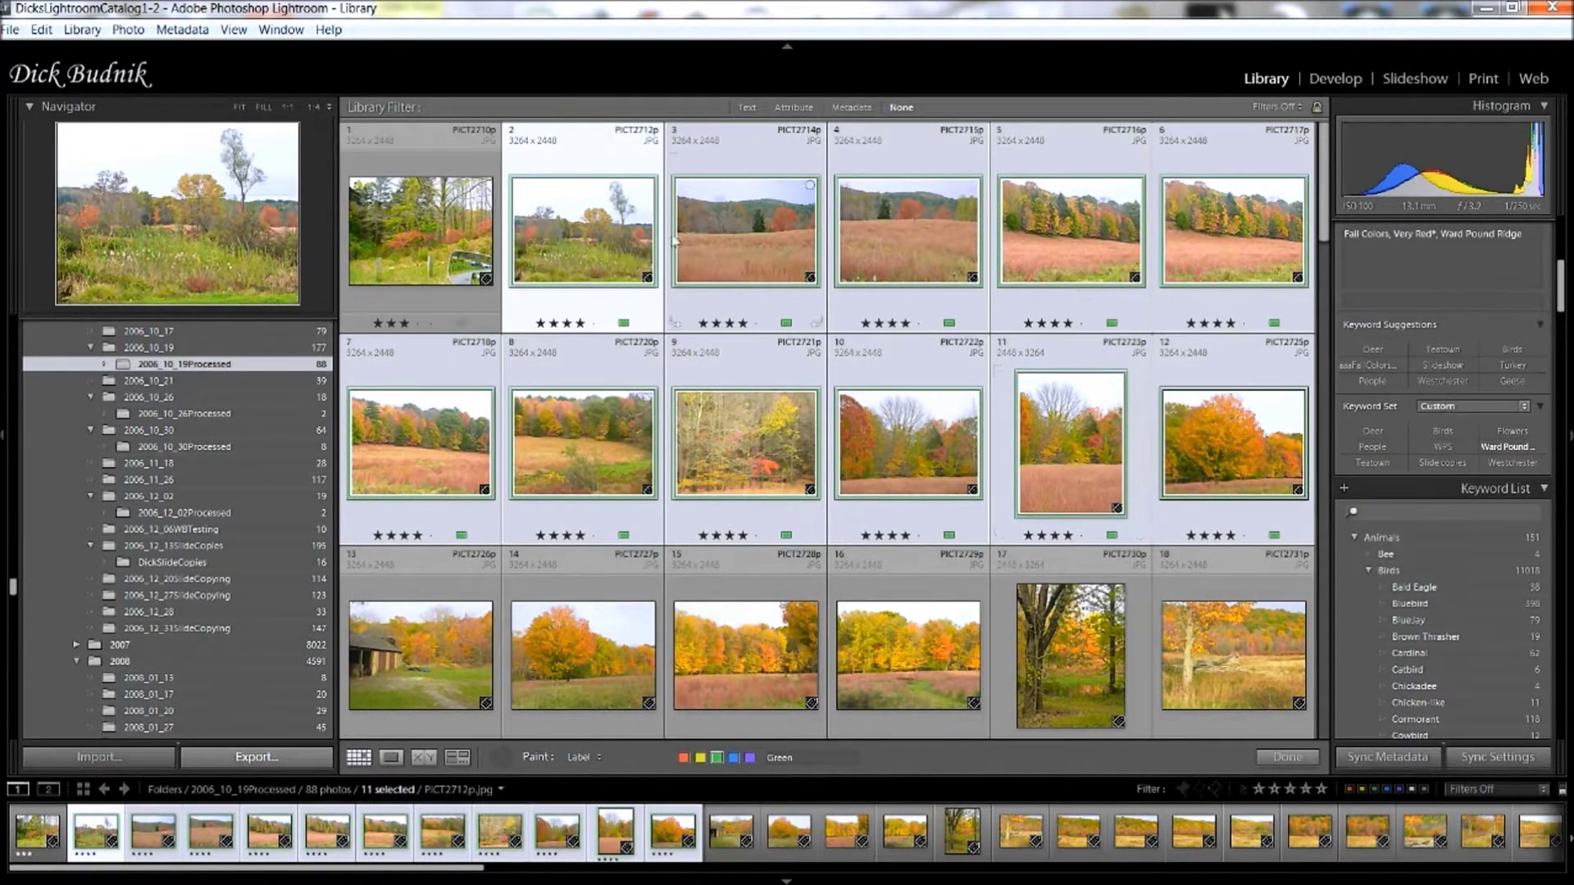
Paint the Green label onto the unselected photos PICT2727p, PICT2729p and PICT2728p, and dismiss the Windows performance notification.
{"action": "left_click", "coordinate": [567, 647]}
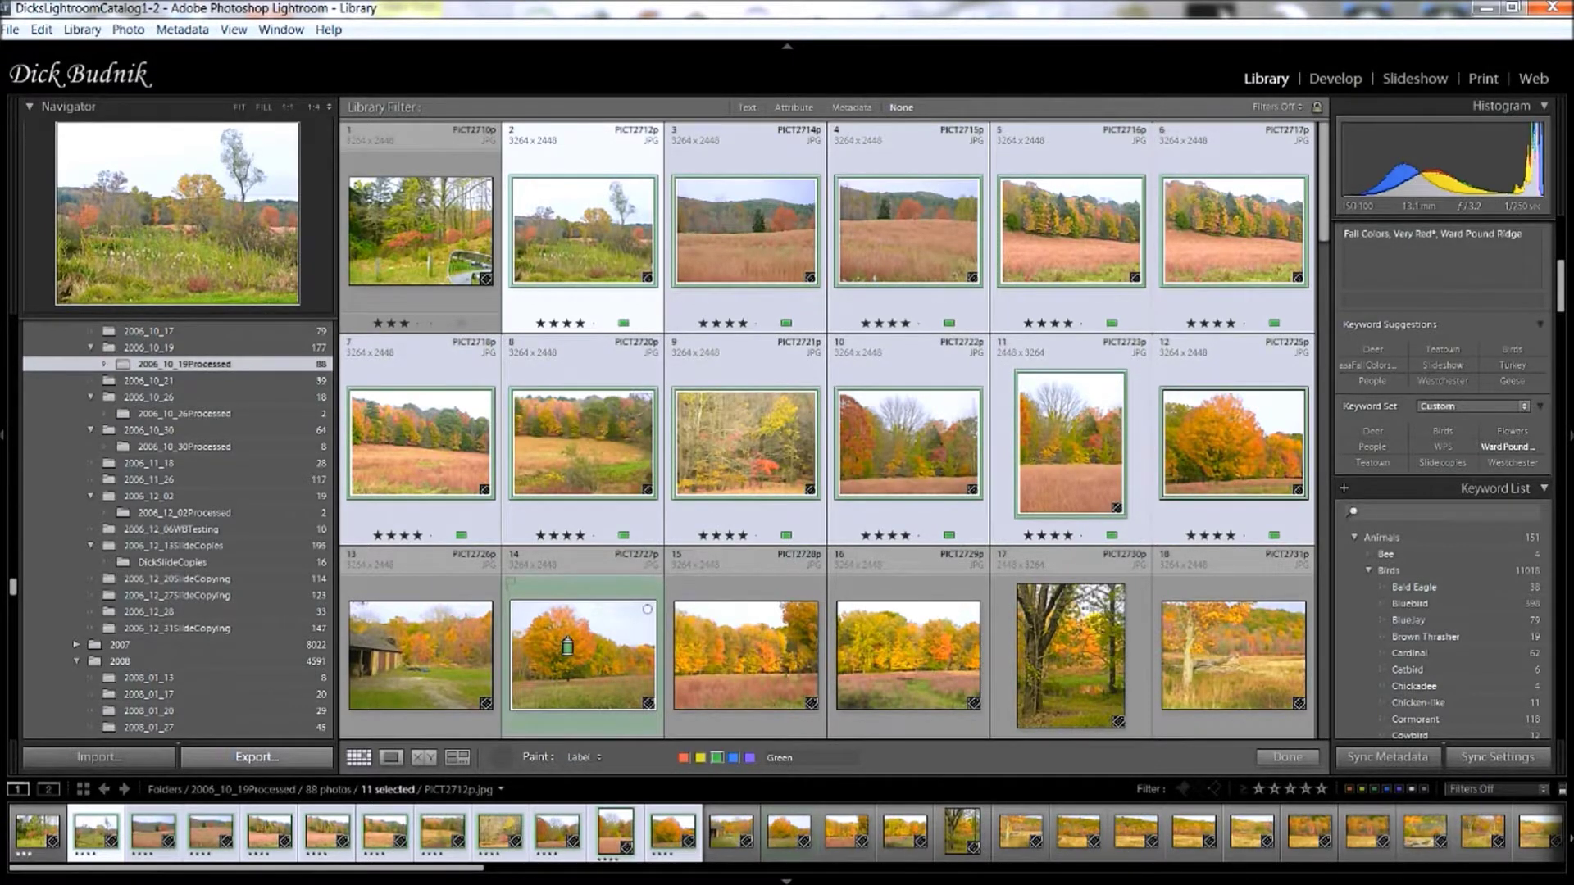
{"action": "left_click", "coordinate": [921, 634]}
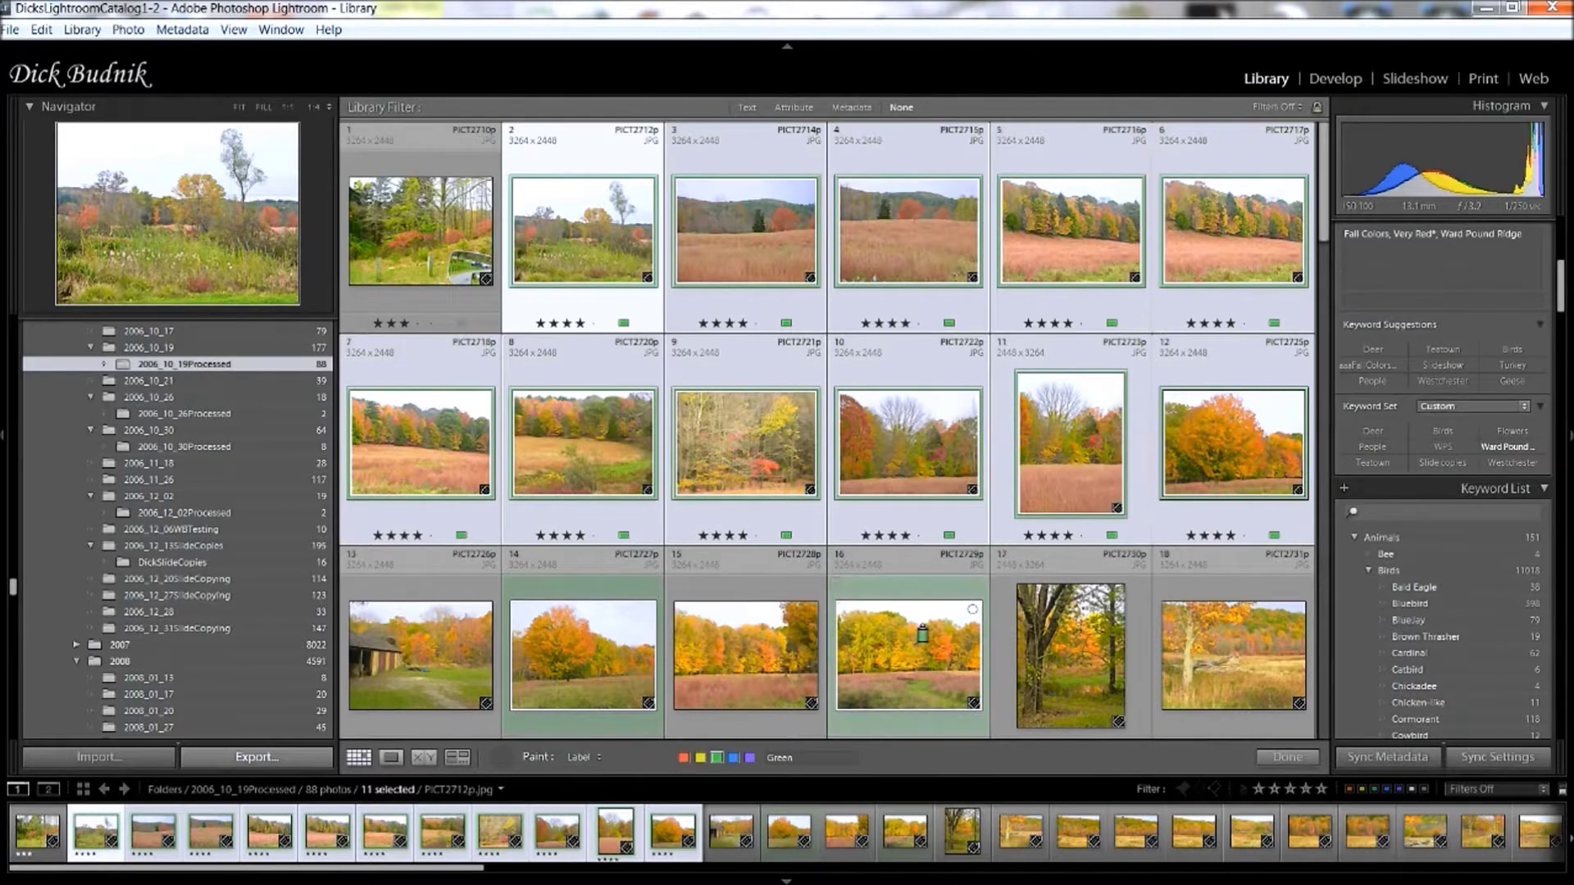
{"action": "left_click", "coordinate": [780, 650]}
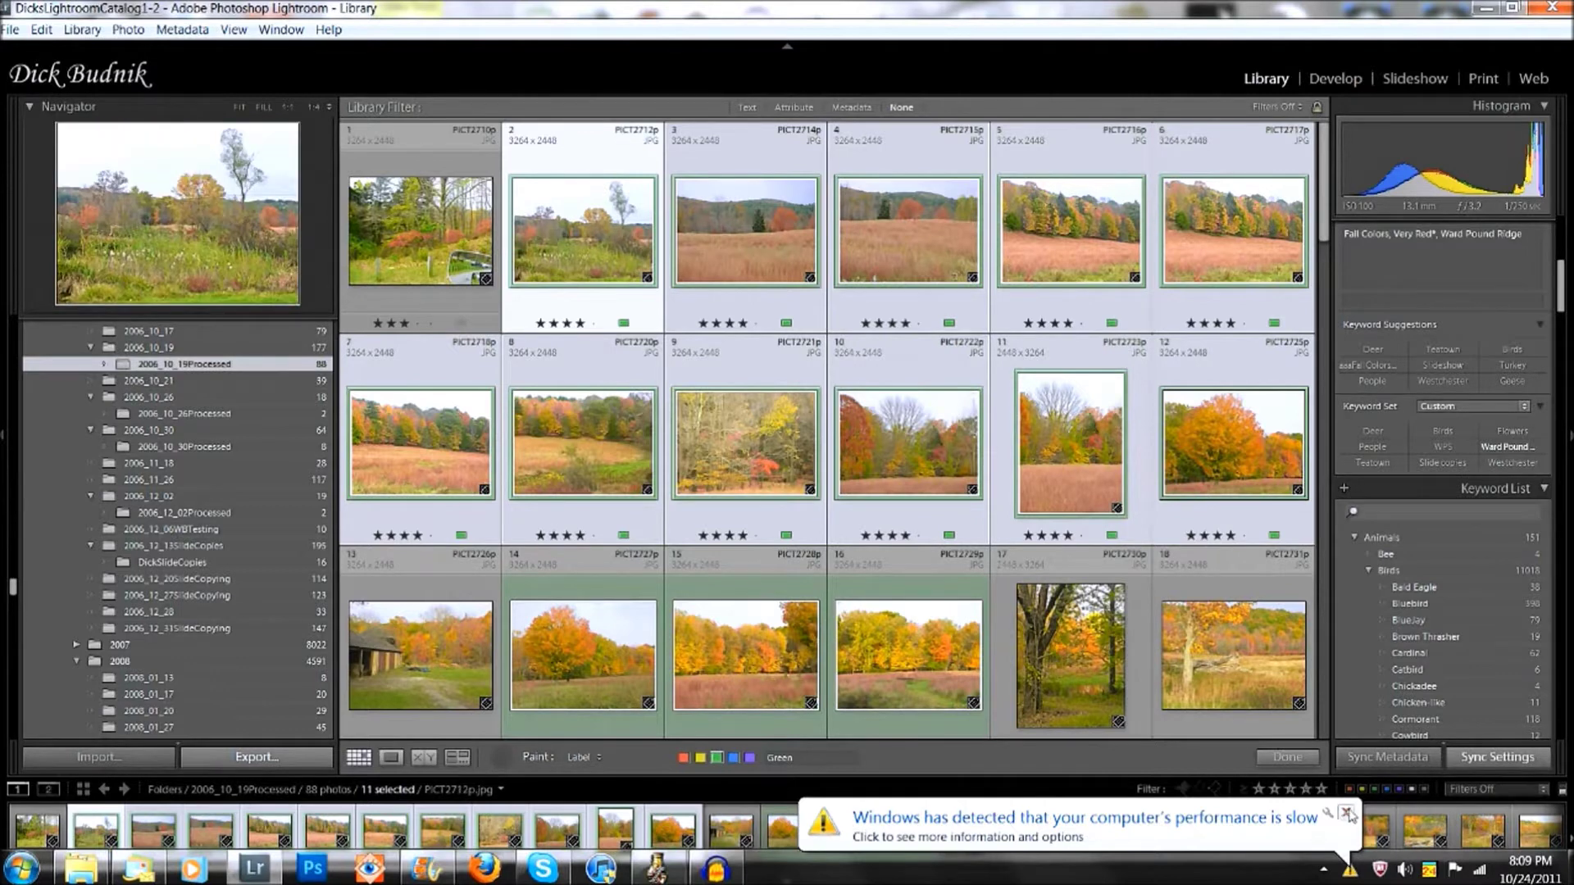
{"action": "left_click", "coordinate": [1348, 814]}
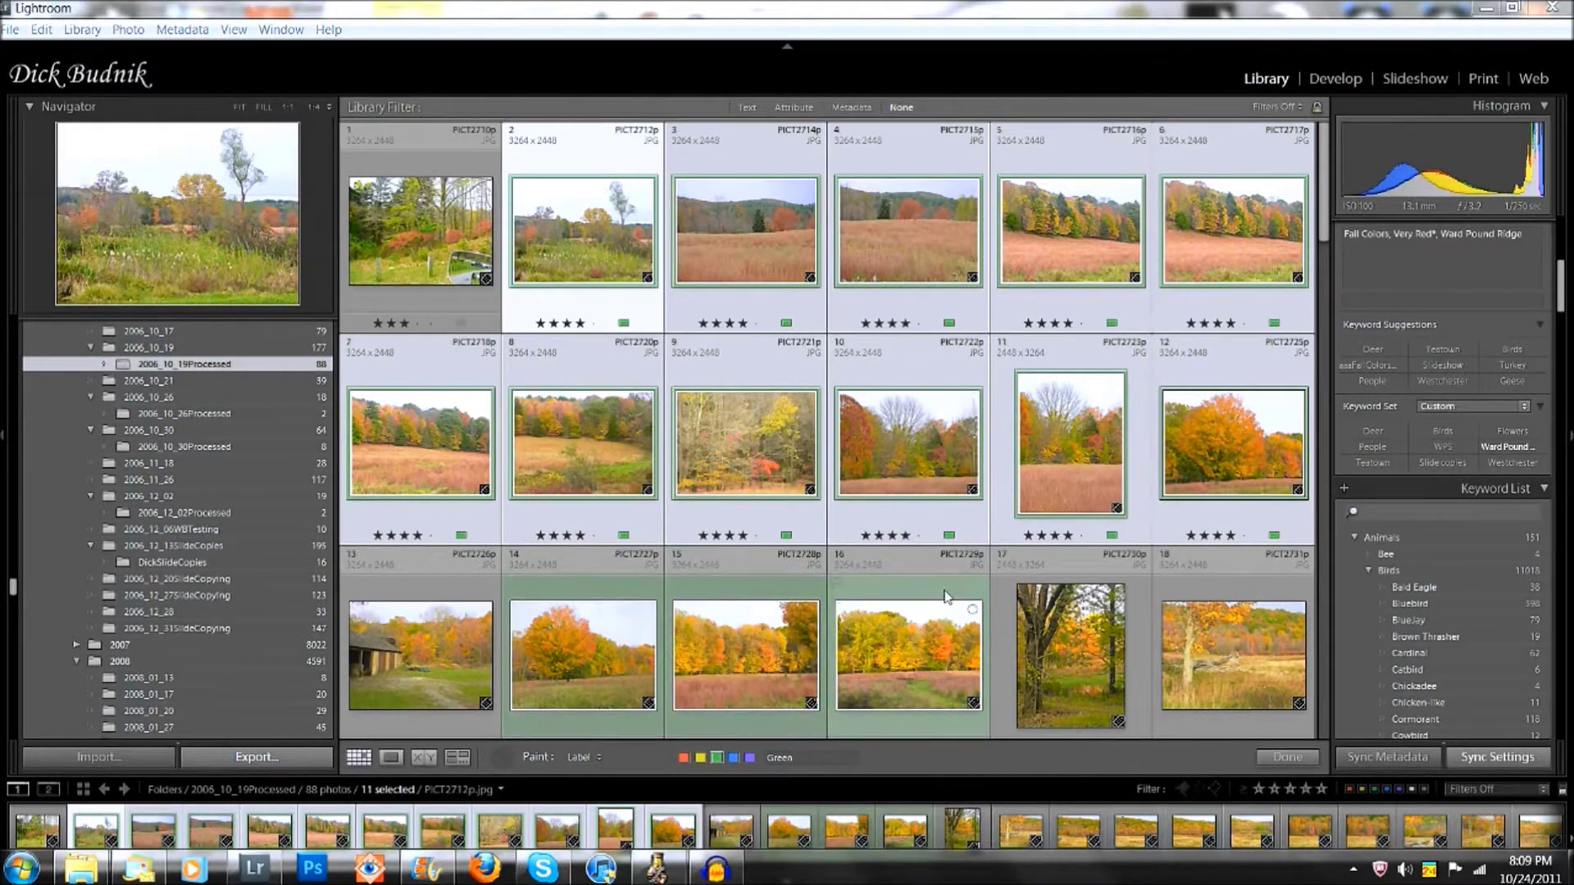
Rate only PICT2712p one star in Loupe view and return to the grid.
{"action": "left_click", "coordinate": [389, 758]}
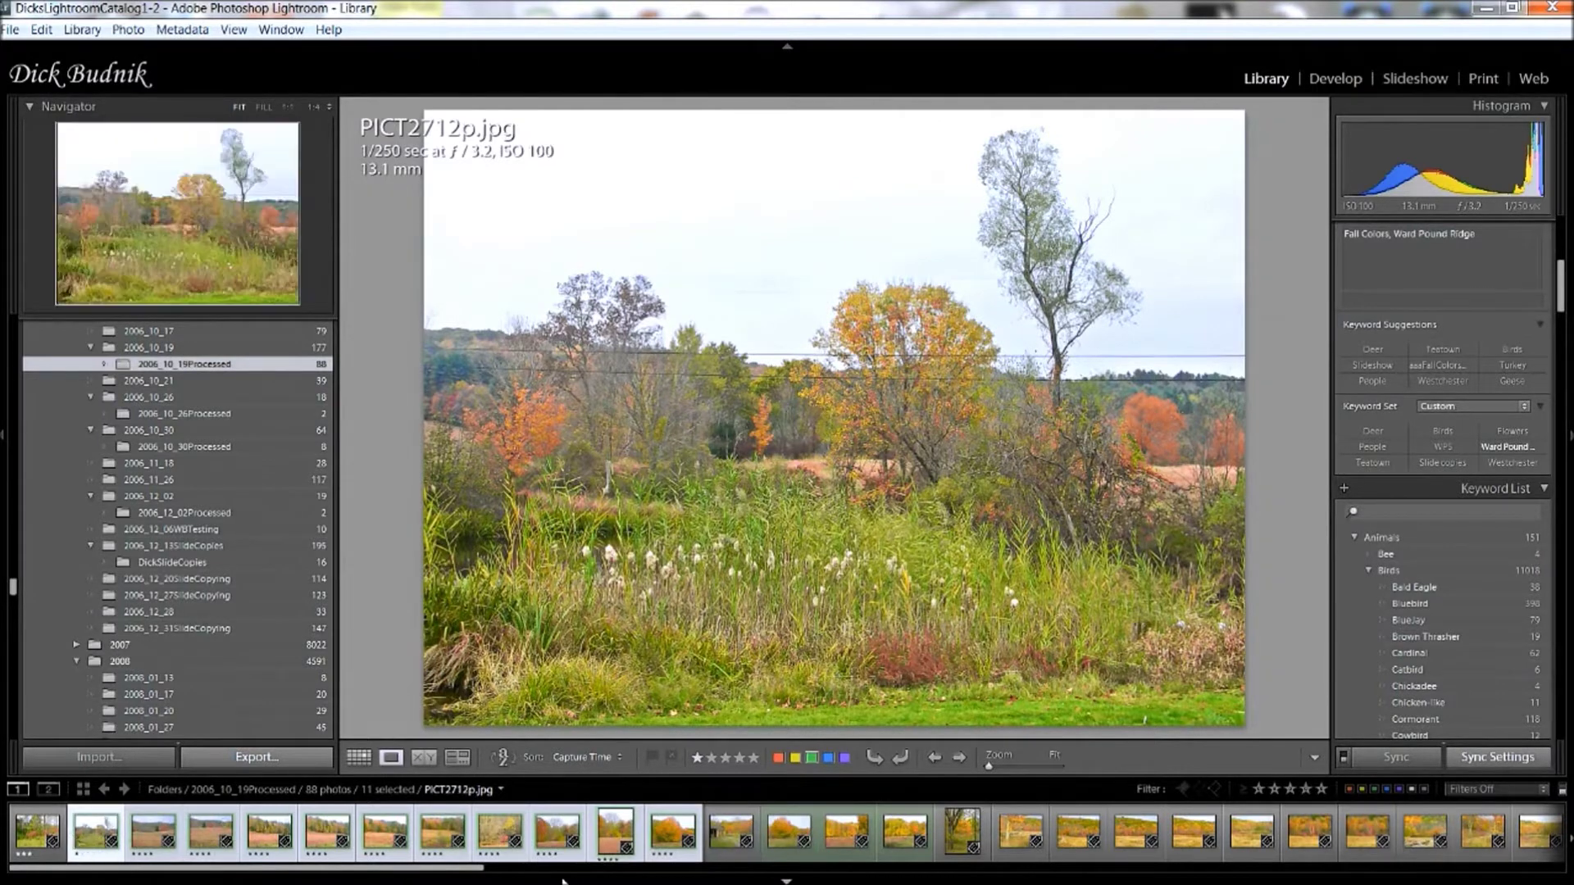
{"action": "left_click", "coordinate": [358, 757]}
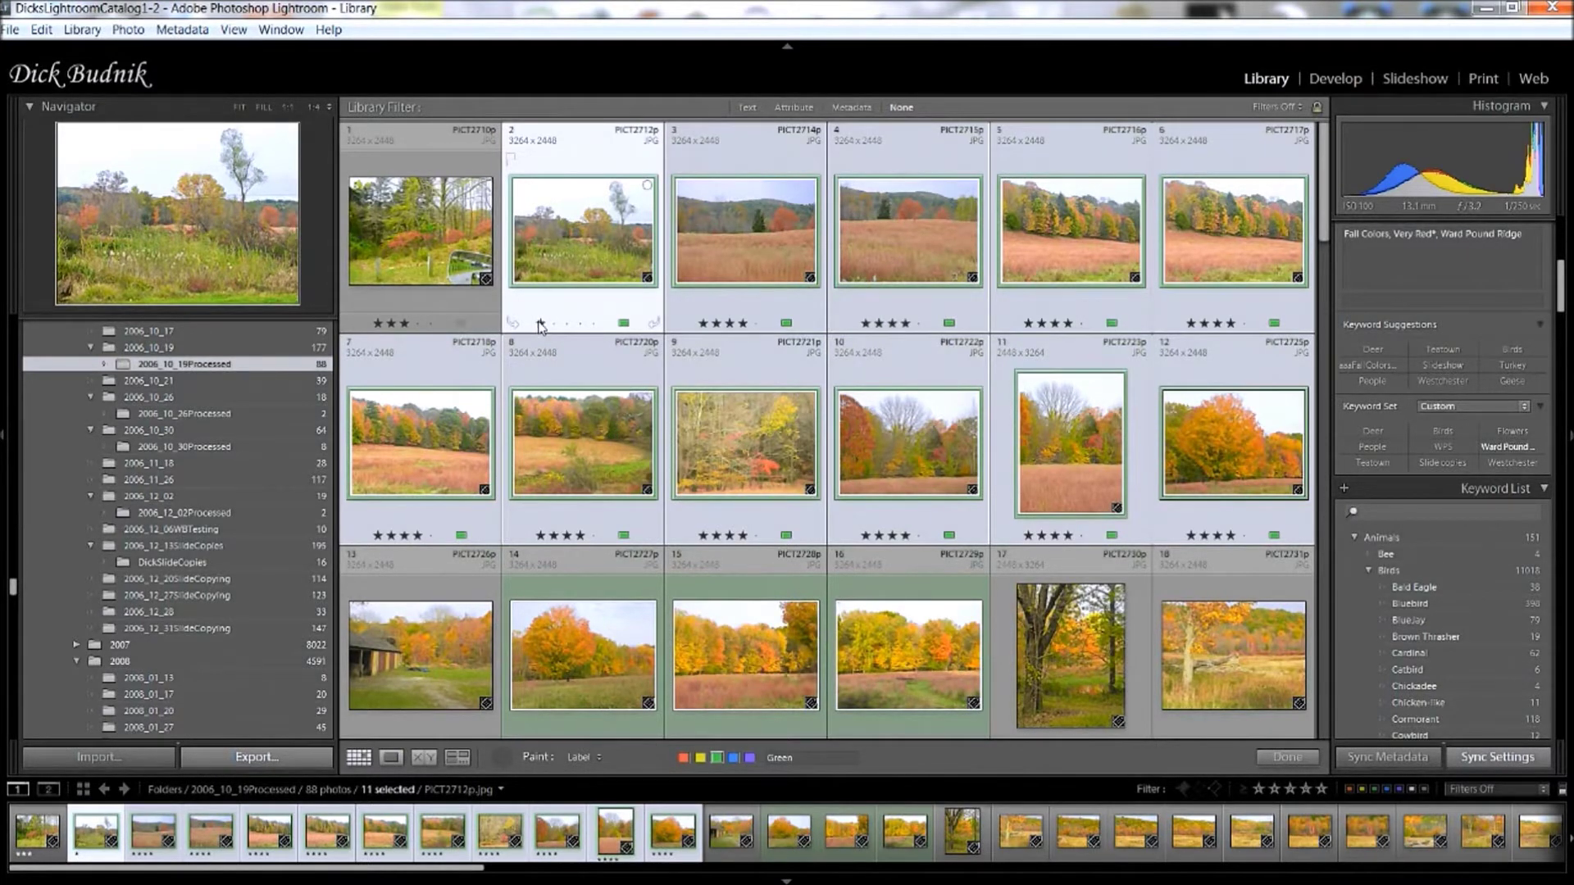
Clear the star ratings of all the selected photos, and mark PICT2712p with one star in the grid.
{"action": "key", "text": "0"}
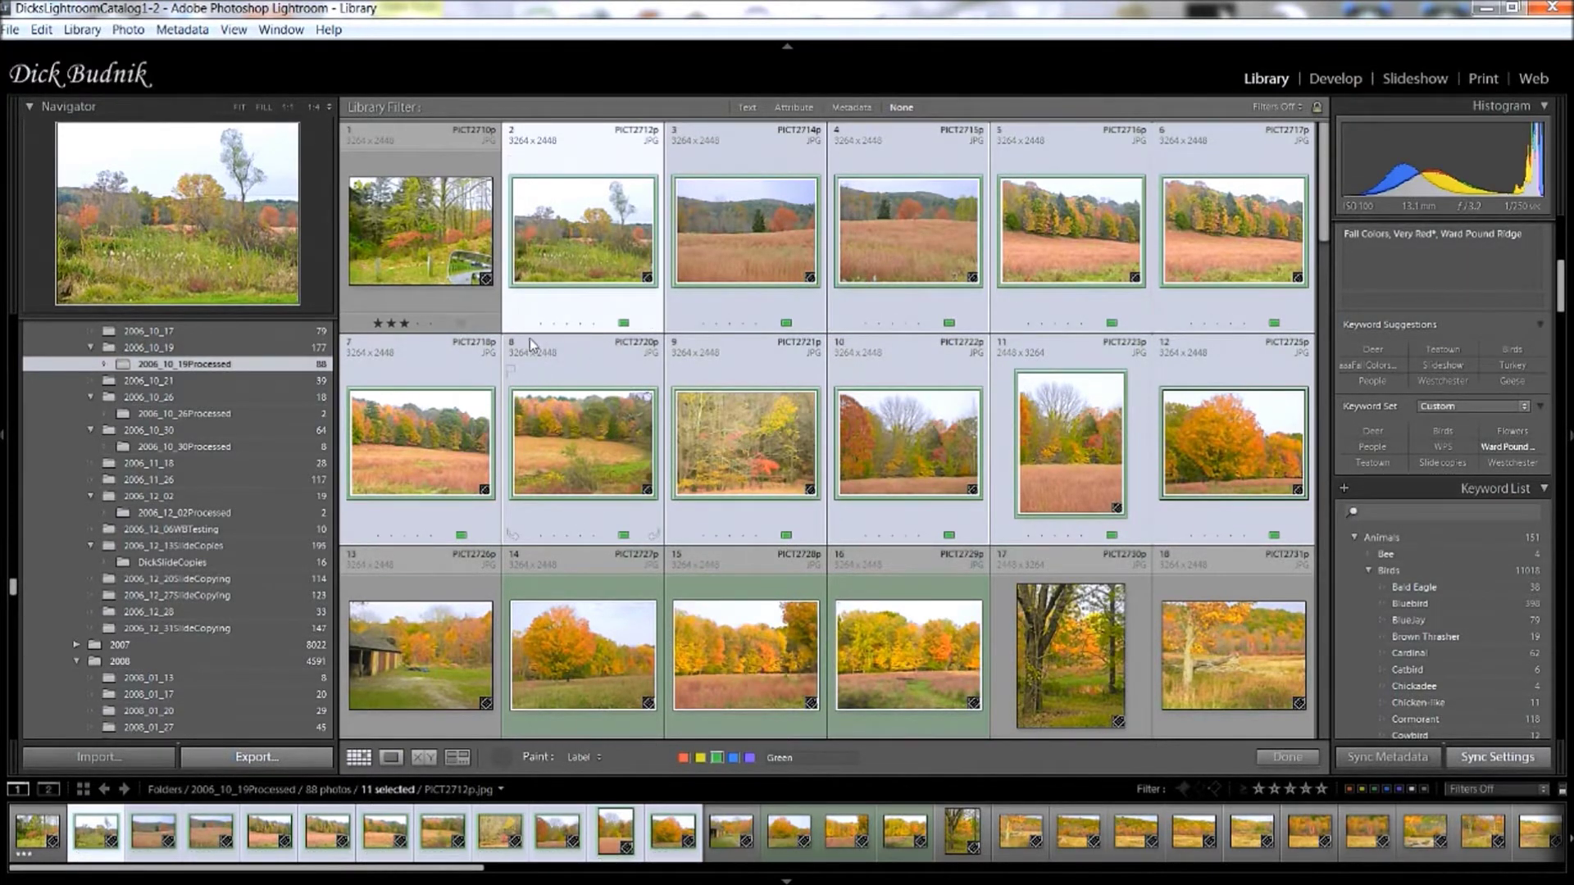
{"action": "key", "text": "1"}
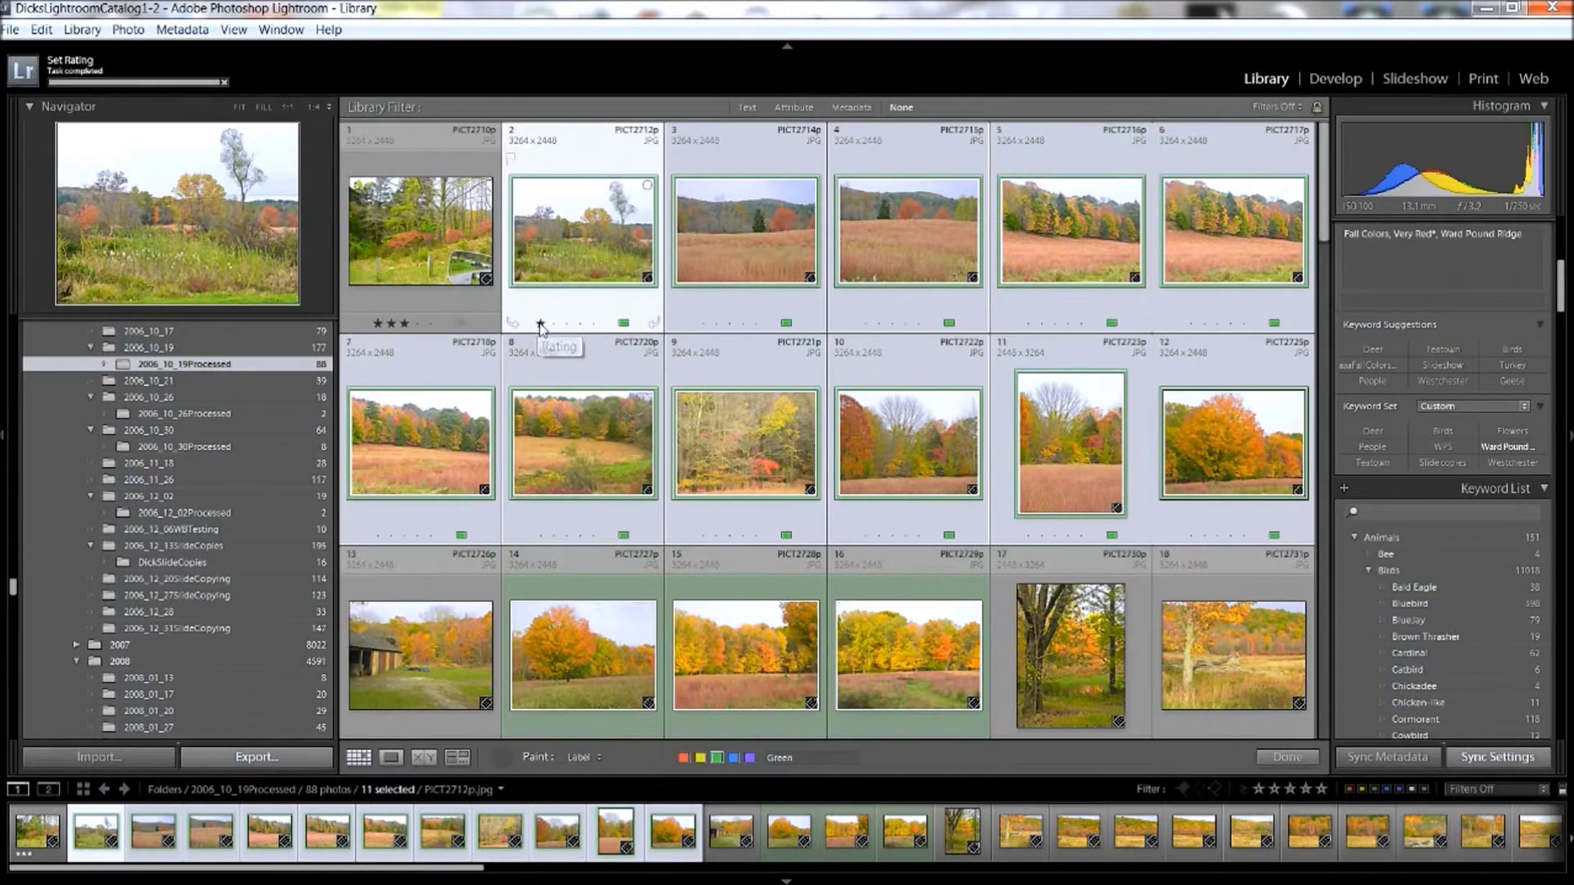